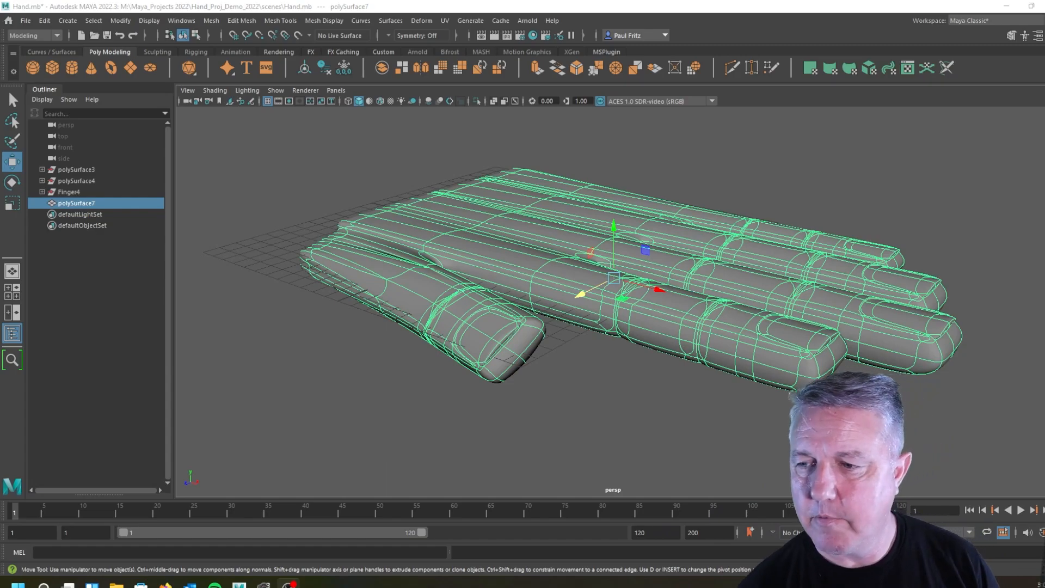
Examine the smoothed hand mesh from the back of the hand and from the fingertip end.
alt+drag(554, 301, 482, 316)
alt+right_drag(483, 316, 491, 307)
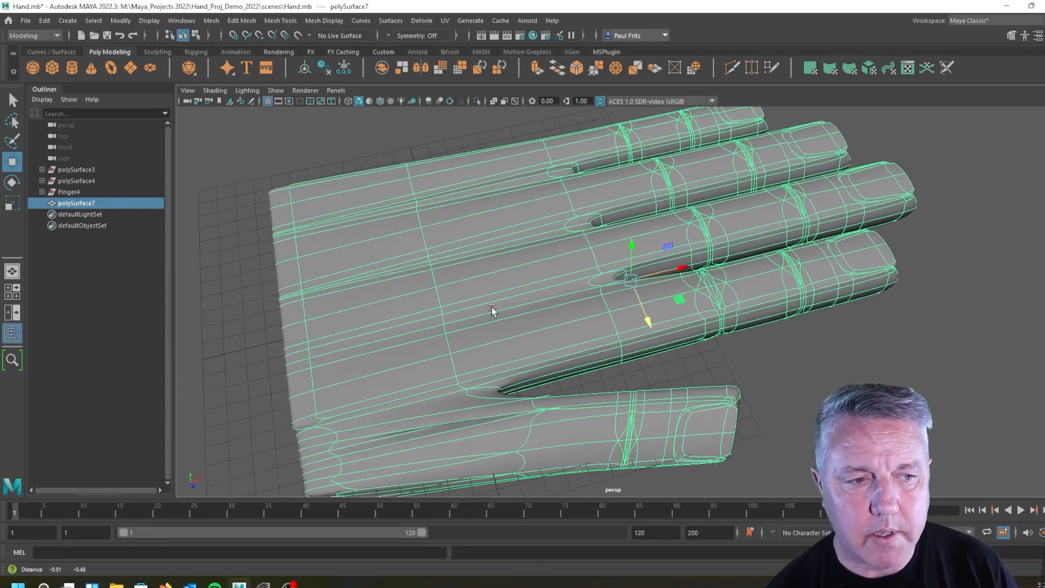
alt+drag(436, 333, 520, 275)
scroll(518, 295, down, 5)
alt+right_drag(520, 275, 550, 388)
alt+drag(549, 387, 591, 329)
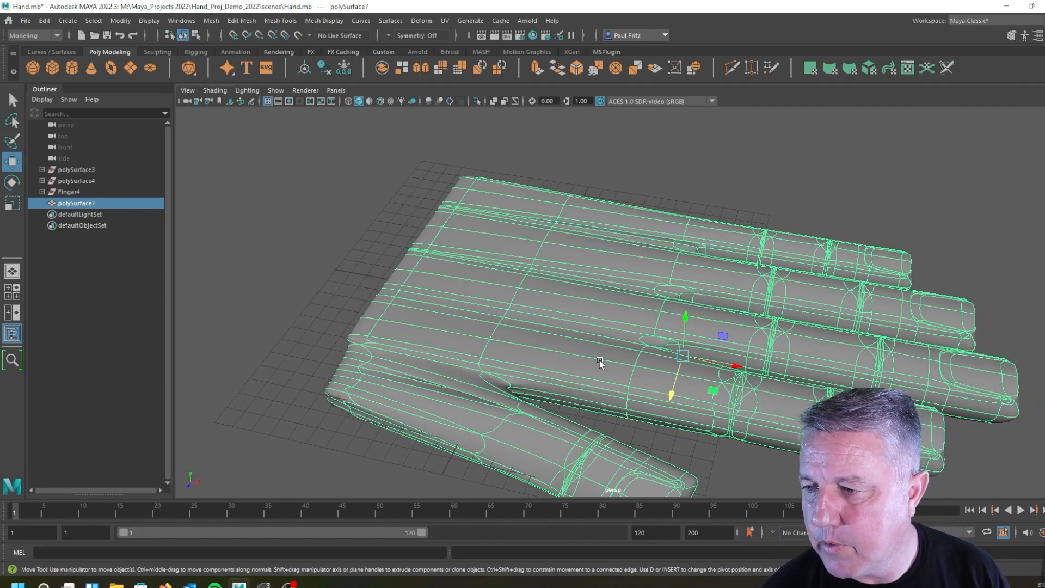
alt+drag(597, 367, 451, 339)
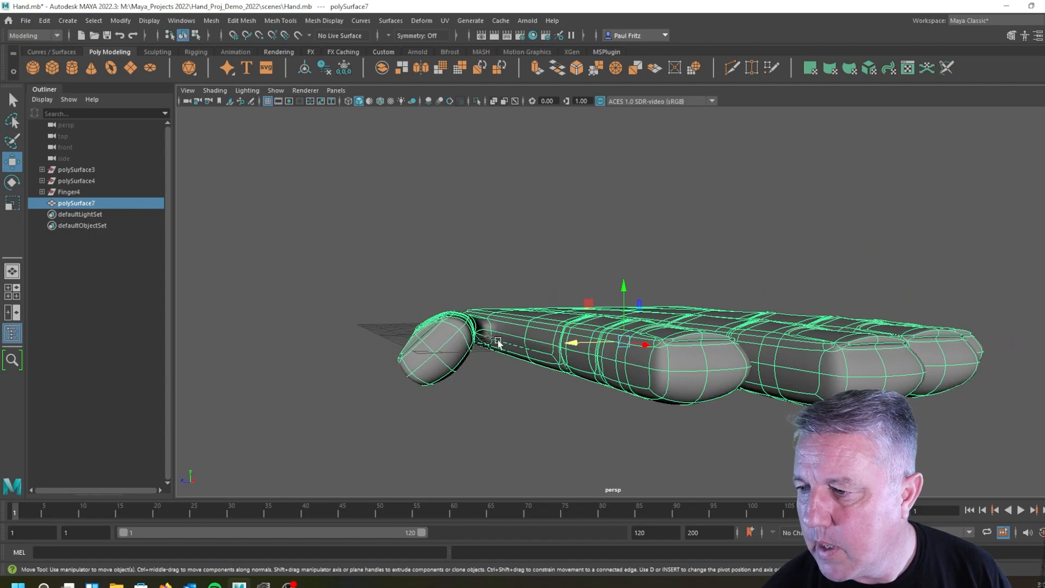
Inspect the index fingertip up close, checking the nail's front edge and its corner topology.
scroll(688, 343, up, 4)
alt+middle_drag(699, 346, 675, 324)
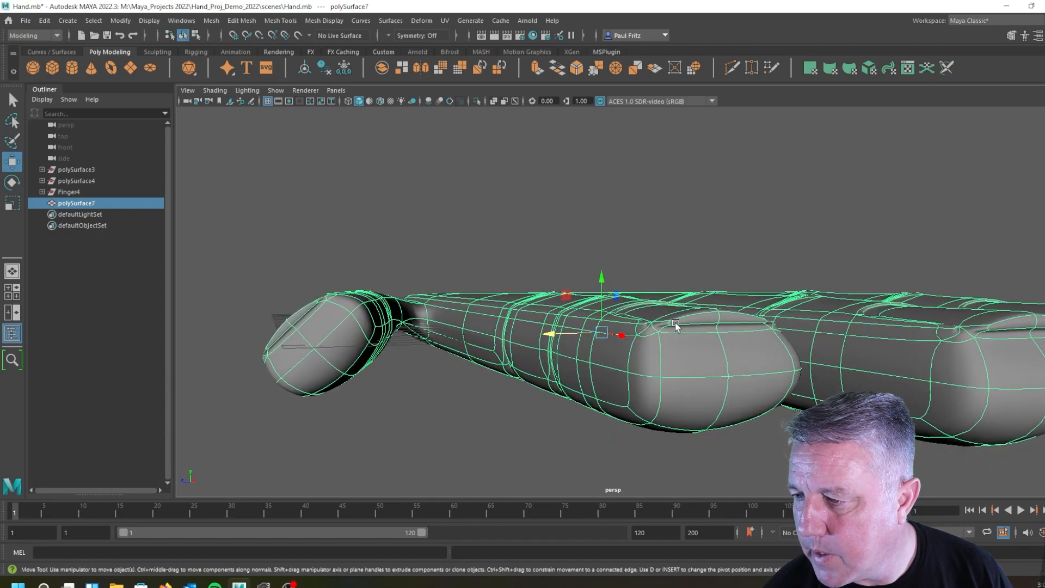
alt+drag(675, 322, 678, 355)
scroll(683, 351, up, 3)
alt+middle_drag(684, 350, 676, 186)
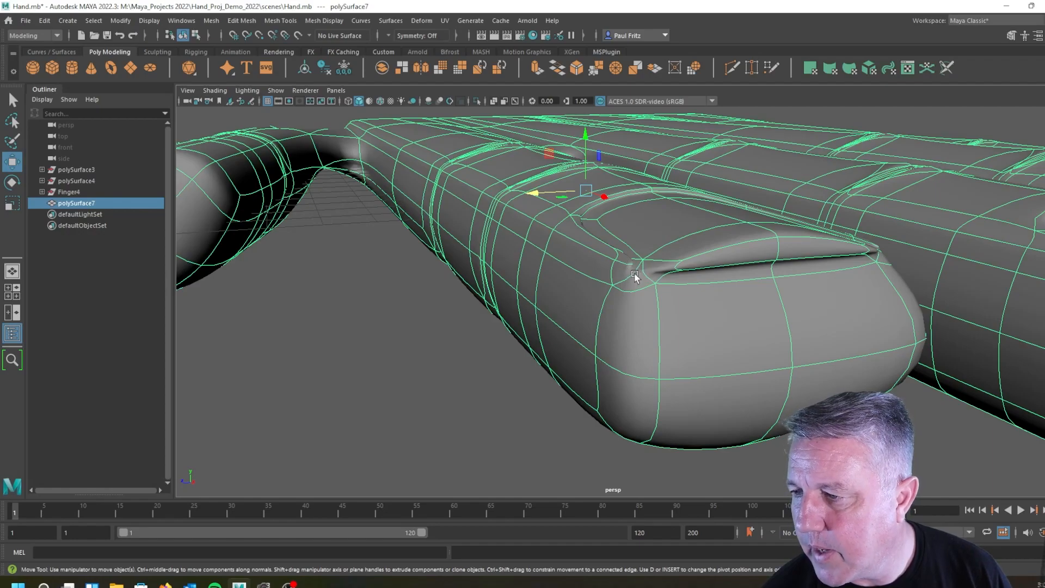
alt+drag(628, 277, 616, 282)
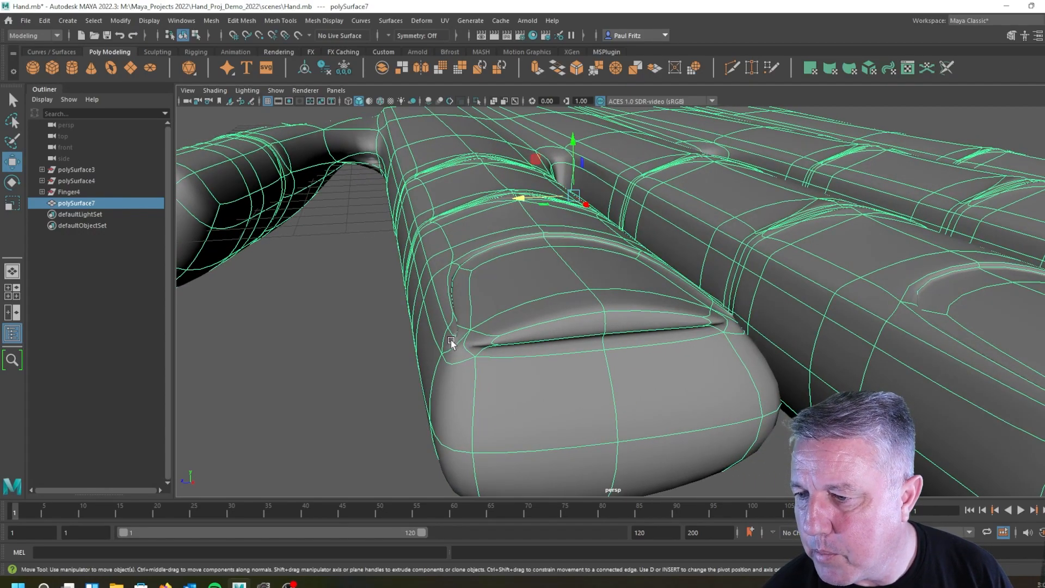
alt+drag(625, 349, 617, 346)
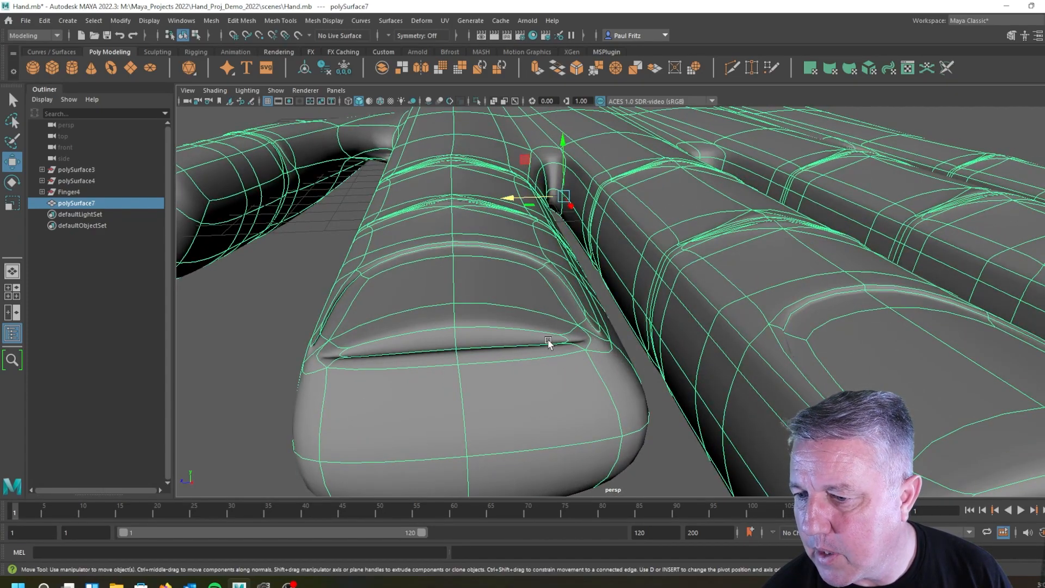
scroll(548, 343, down, 2)
alt+drag(513, 347, 534, 340)
Inspect the wrist end, the back of the palm and the thumb of the hand mesh.
alt+drag(427, 345, 462, 350)
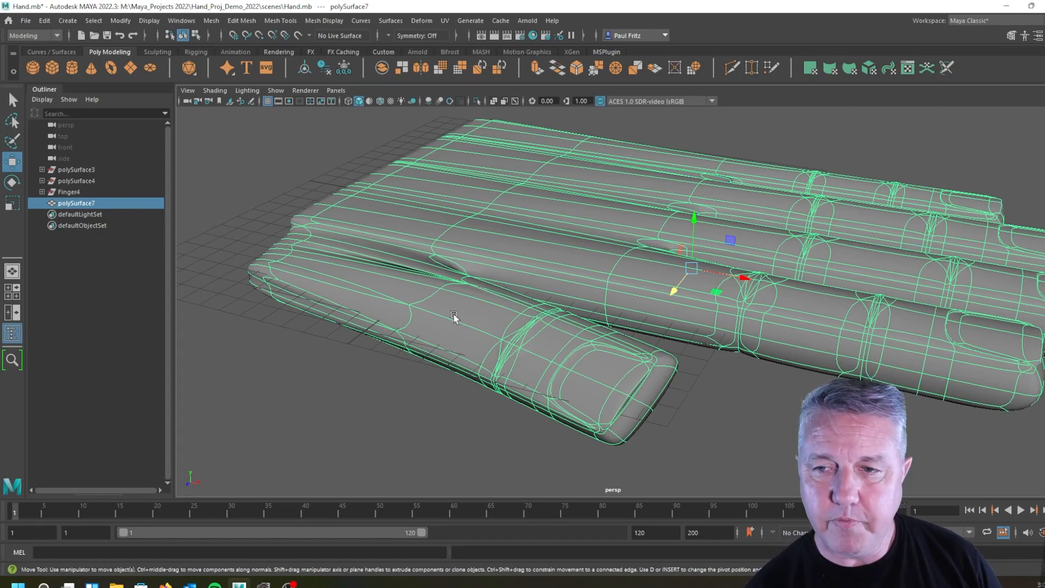
alt+drag(417, 322, 539, 297)
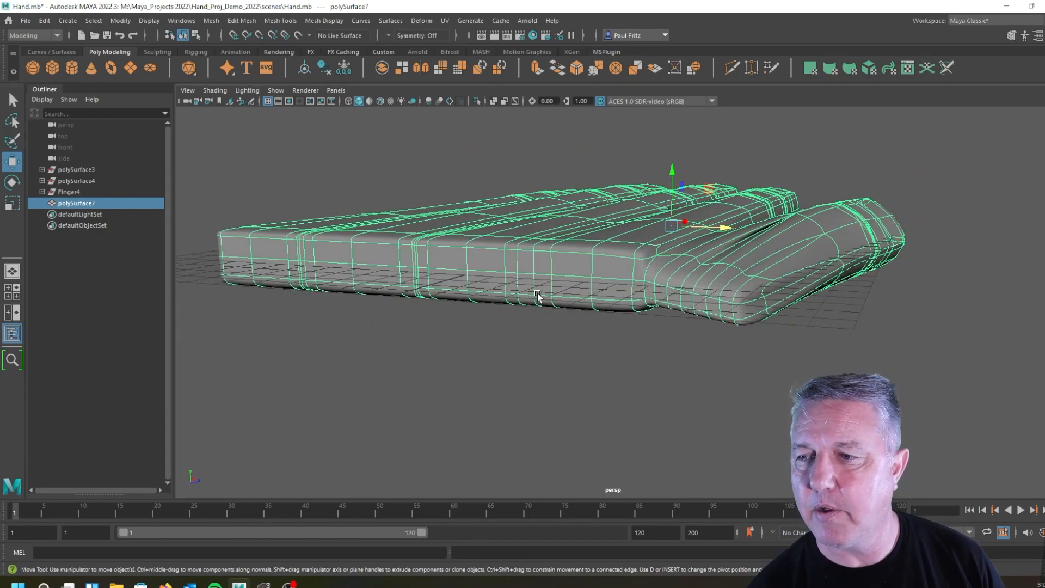
alt+drag(426, 292, 514, 335)
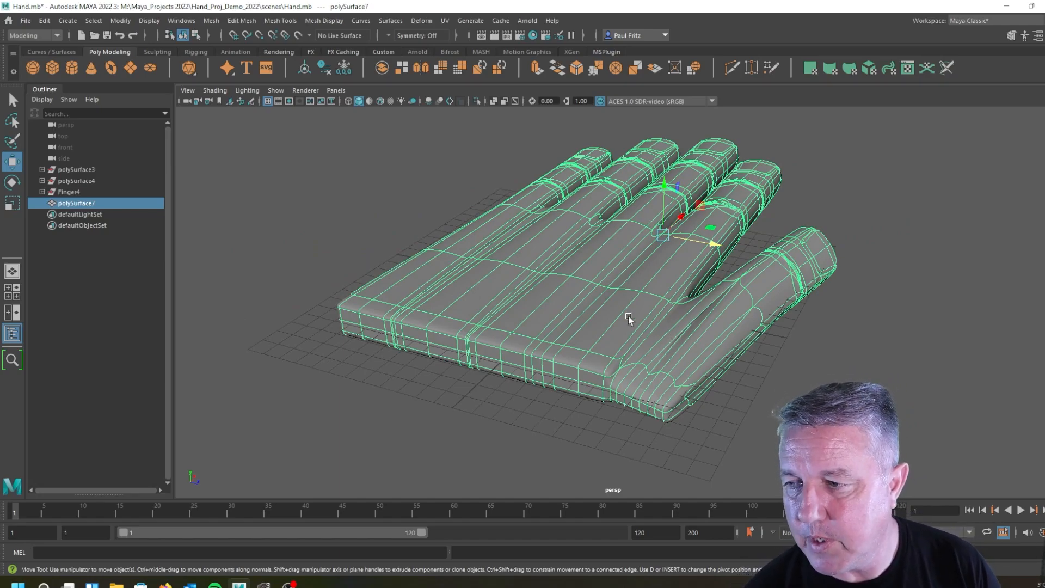
scroll(631, 317, up, 4)
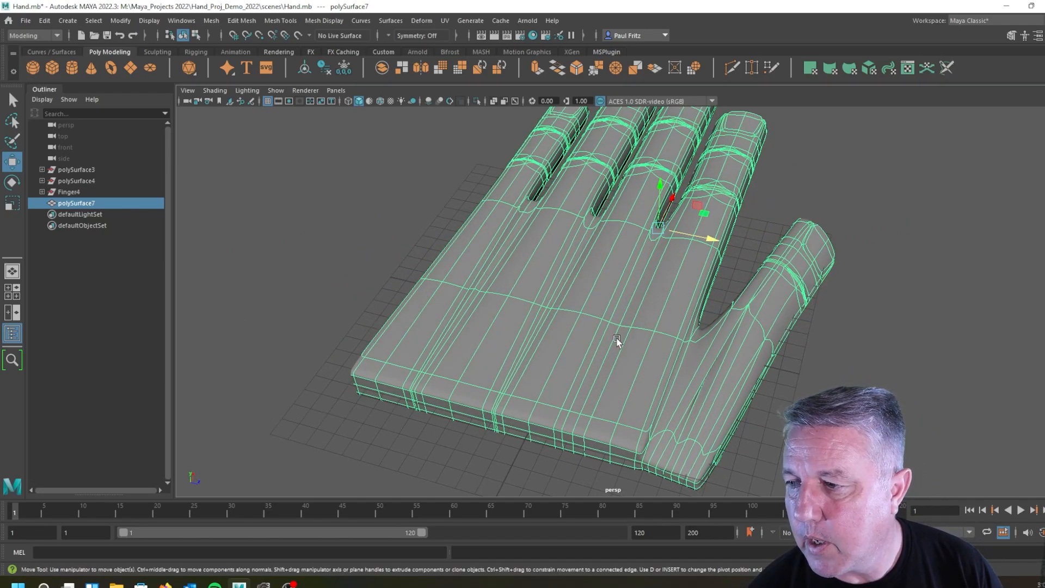
alt+drag(623, 354, 578, 346)
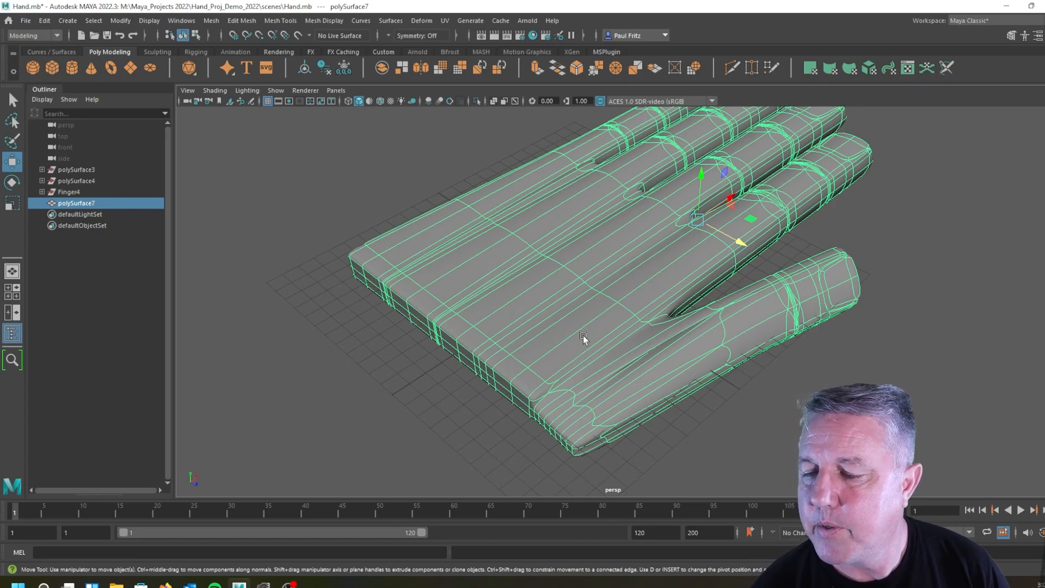
alt+drag(610, 302, 596, 299)
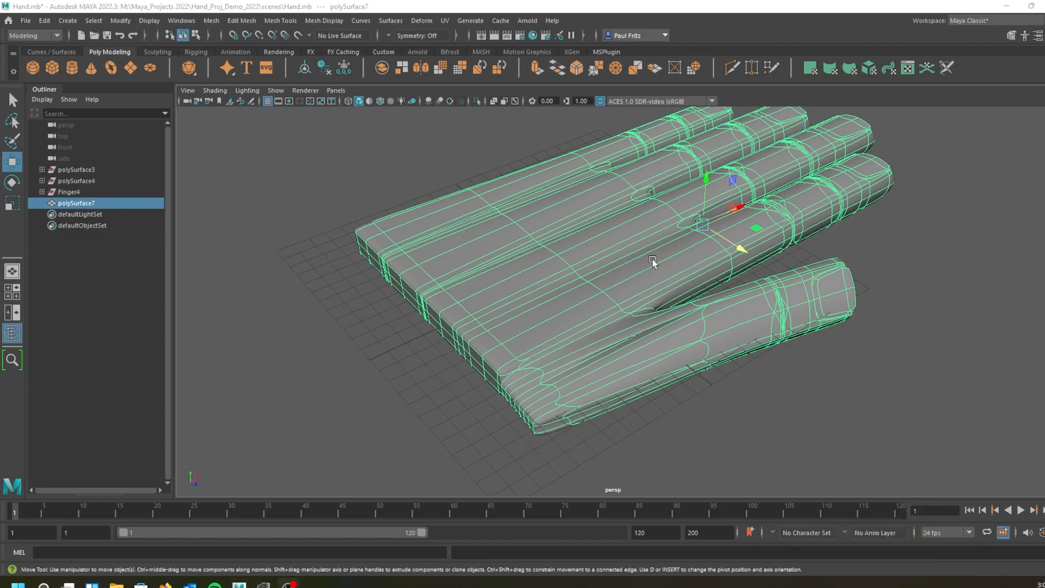
alt+drag(648, 226, 495, 248)
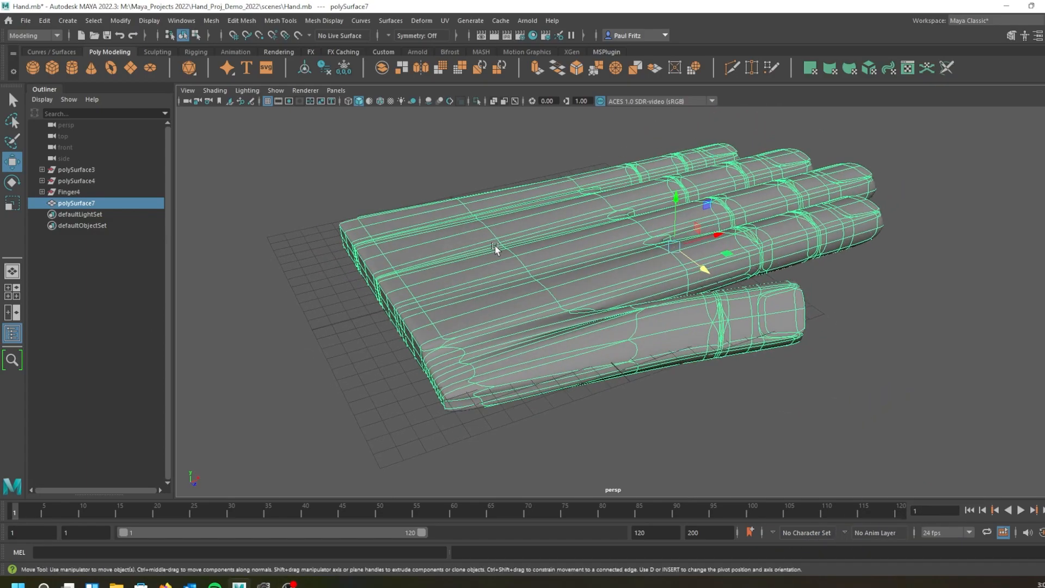
scroll(494, 247, down, 1)
scroll(516, 233, up, 2)
scroll(556, 225, up, 2)
alt+drag(610, 234, 560, 231)
alt+middle_drag(549, 231, 577, 232)
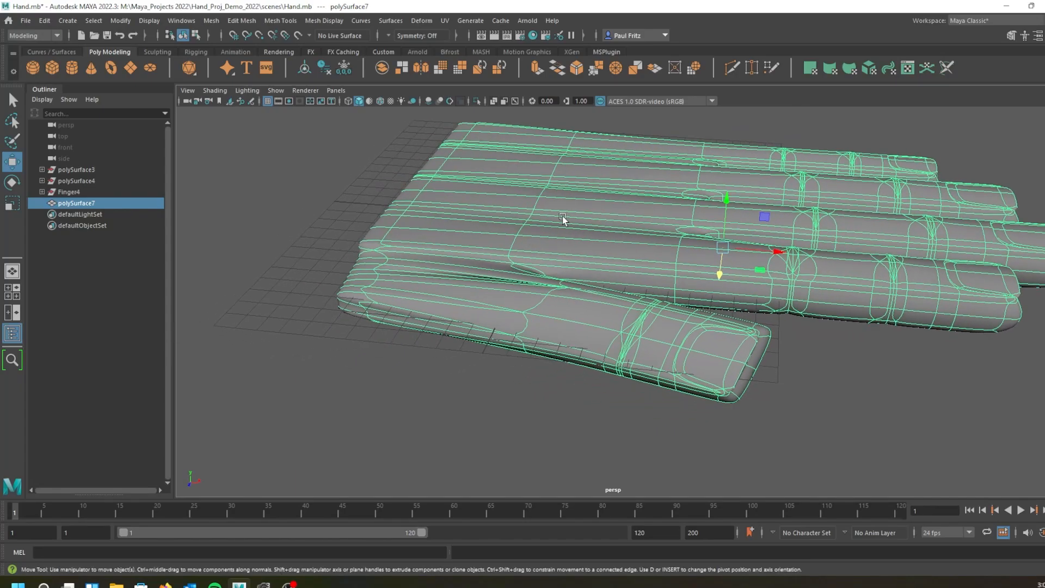
Inspect the edge flow and creases where the thumb base joins the palm, from the web to the wrist.
scroll(579, 234, up, 5)
alt+drag(588, 243, 660, 251)
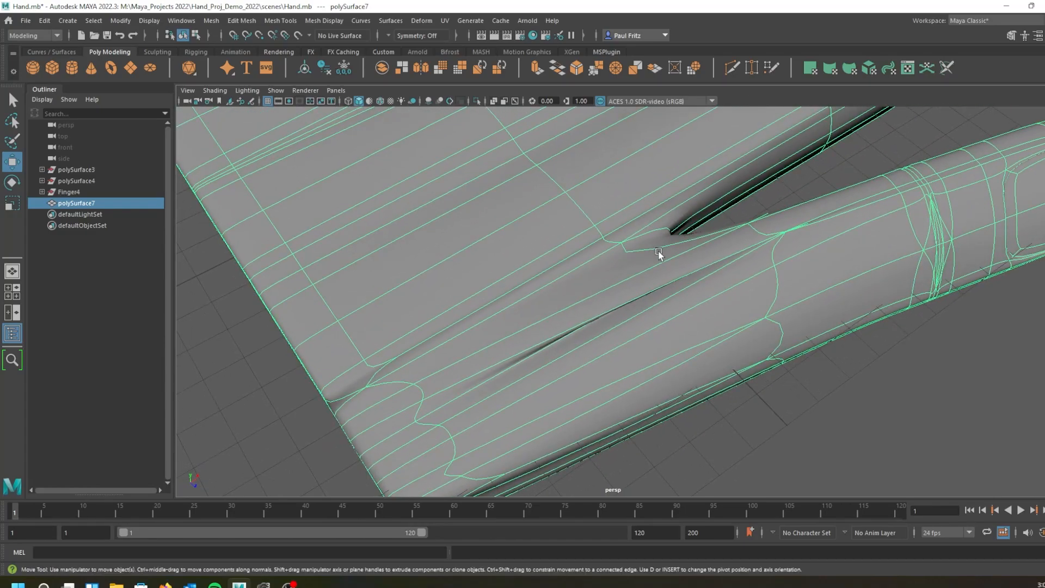
alt+drag(567, 316, 555, 320)
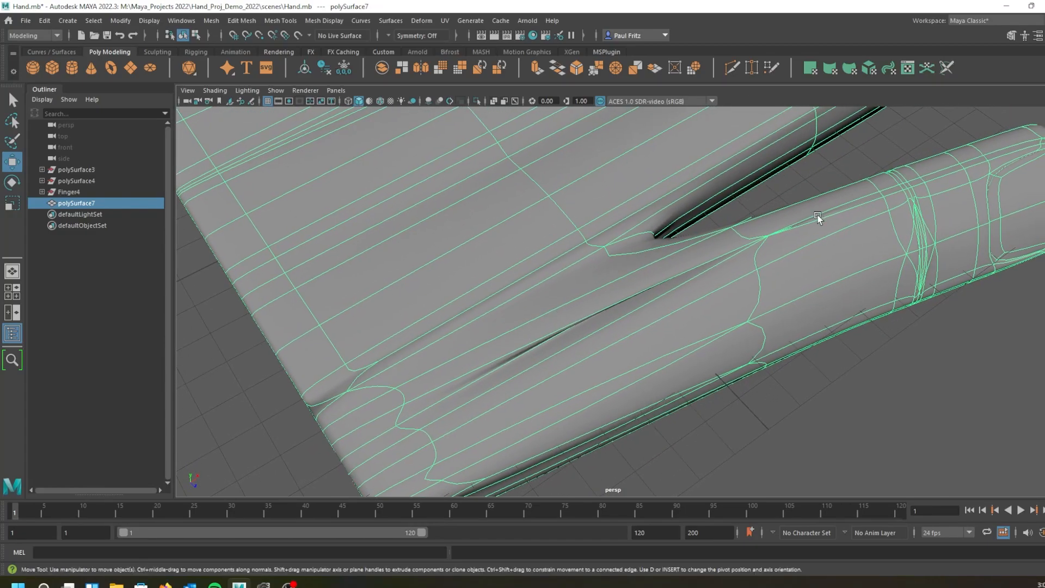
scroll(746, 243, down, 2)
alt+drag(663, 279, 692, 258)
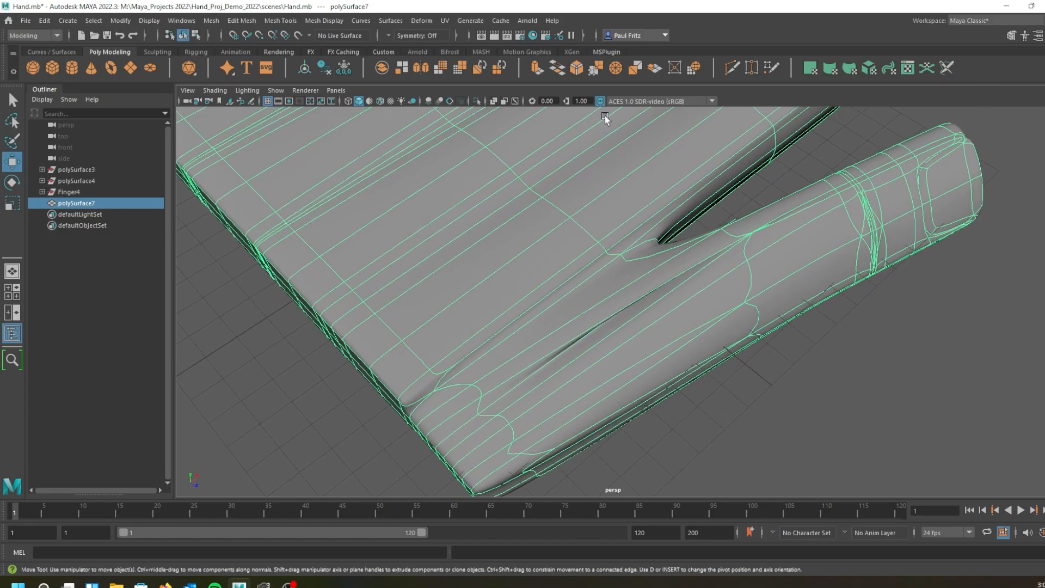
alt+middle_drag(590, 243, 569, 218)
scroll(566, 237, up, 2)
alt+drag(566, 237, 597, 220)
alt+middle_drag(598, 219, 575, 324)
scroll(615, 292, up, 2)
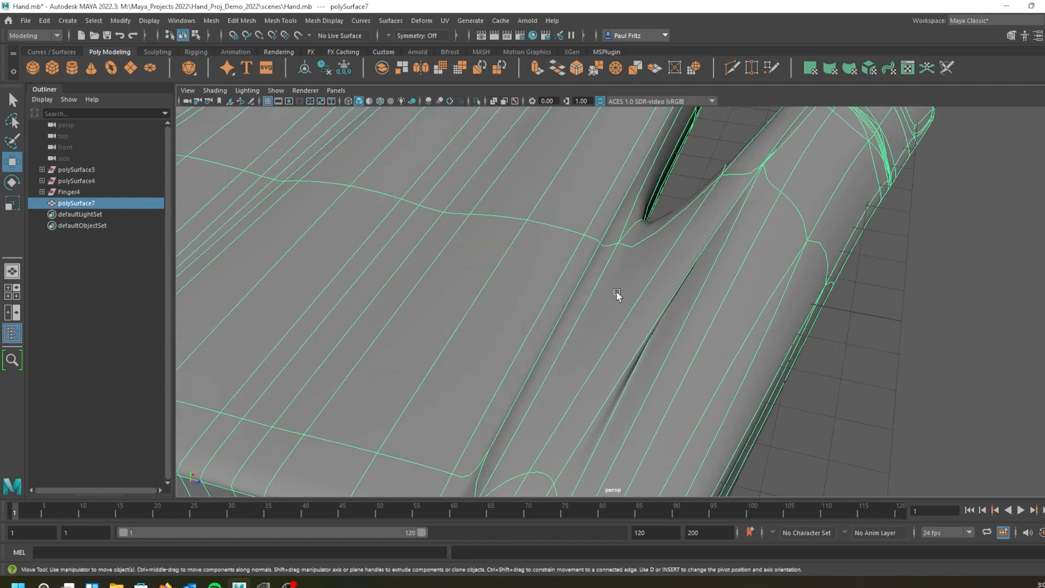
alt+drag(743, 185, 626, 254)
scroll(628, 280, up, 2)
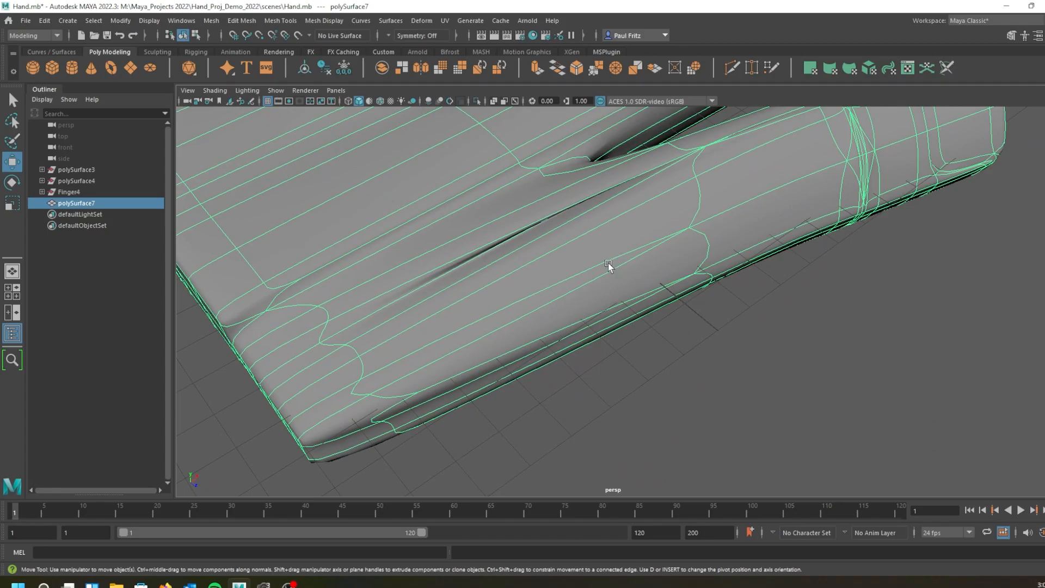
alt+drag(586, 248, 587, 249)
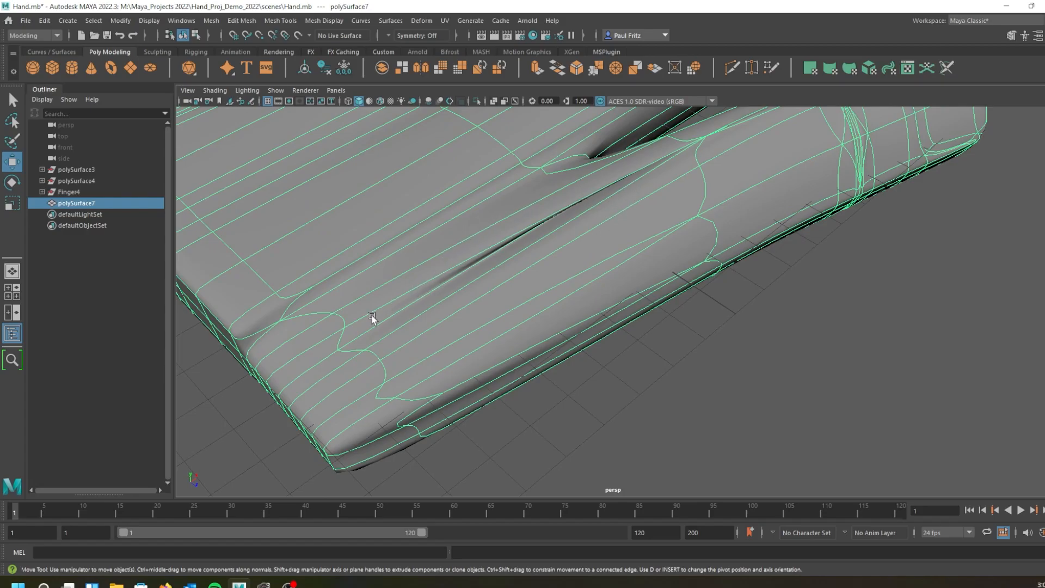
Enable edge selection on the hand mesh and show it unsmoothed.
right_click(442, 238)
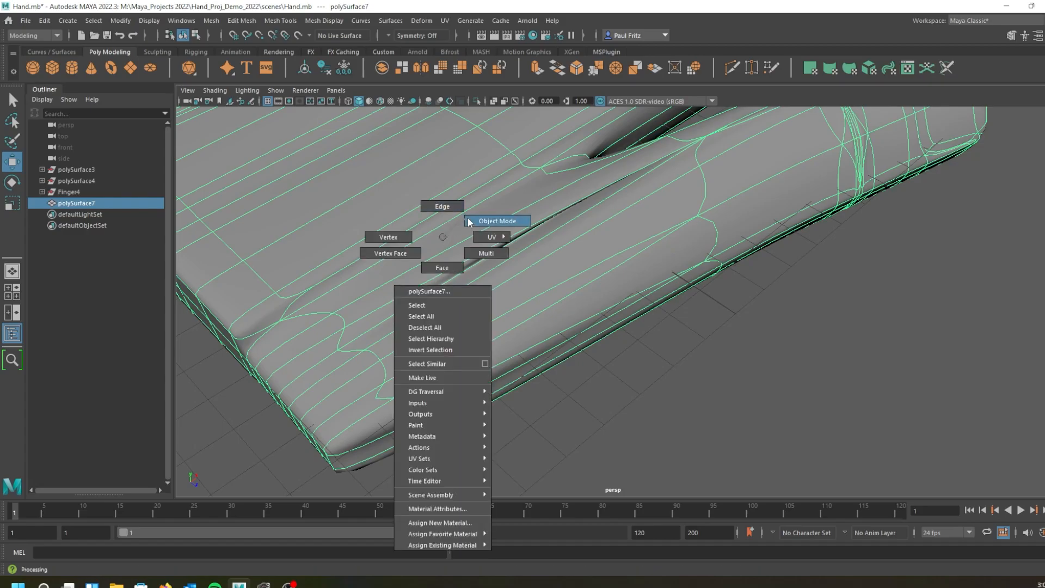
click(441, 207)
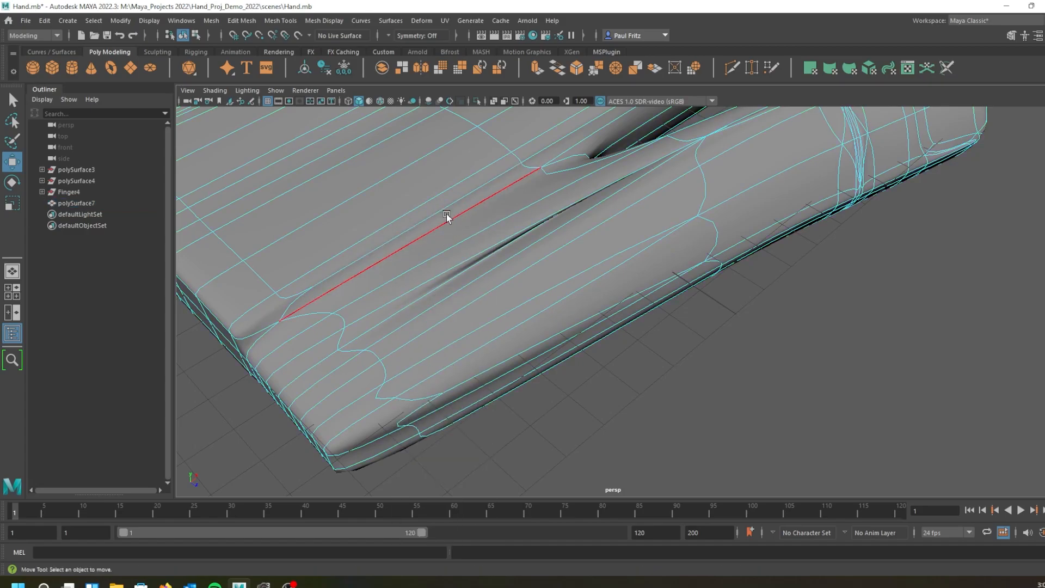
key(1)
mouse_move(449, 229)
alt+mouse_down()
mouse_move(439, 252)
mouse_move(457, 247)
alt+mouse_up()
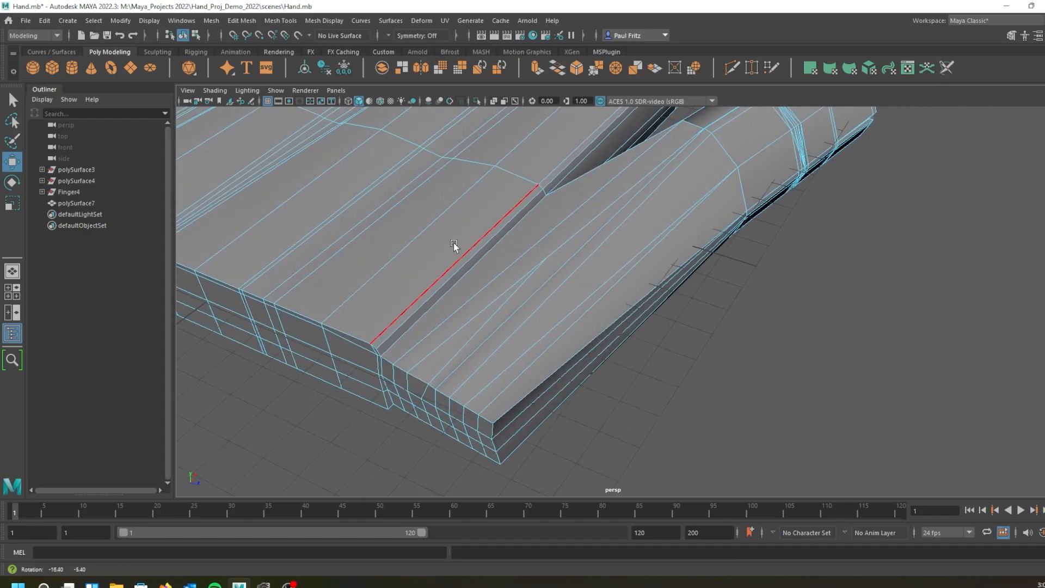
Select the edges of one line running along the top of the thumb base, down the wrist end and onto the underside.
click(561, 259)
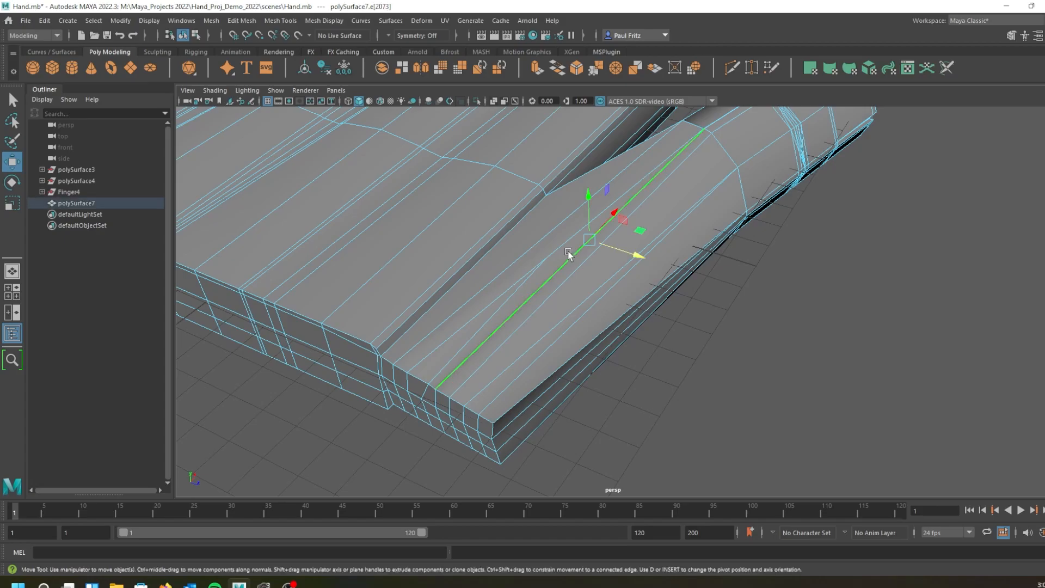
alt+drag(550, 252, 652, 215)
alt+drag(477, 362, 488, 343)
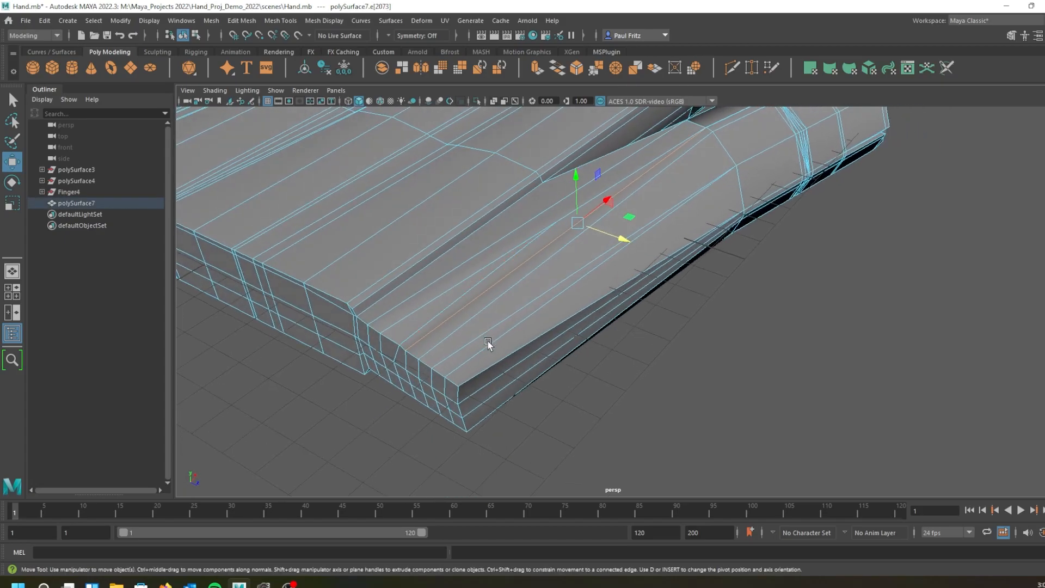
alt+drag(485, 266, 513, 280)
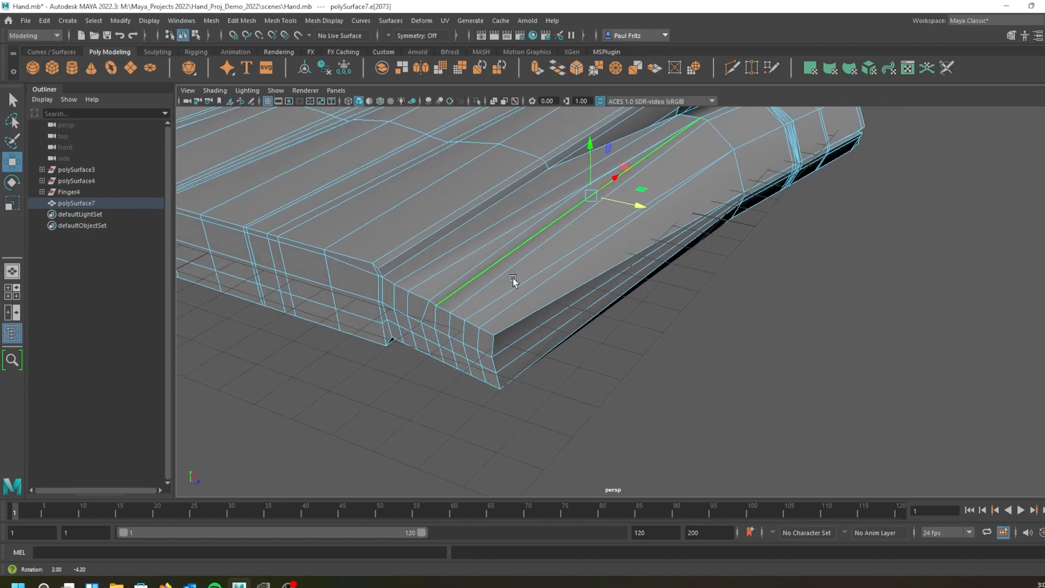
shift+click(440, 322)
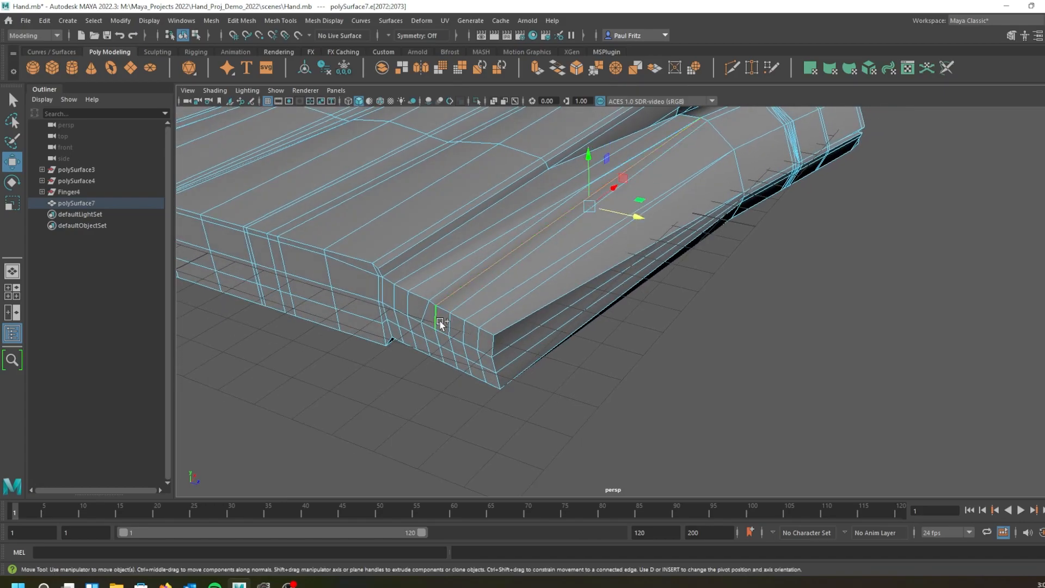
shift+click(442, 355)
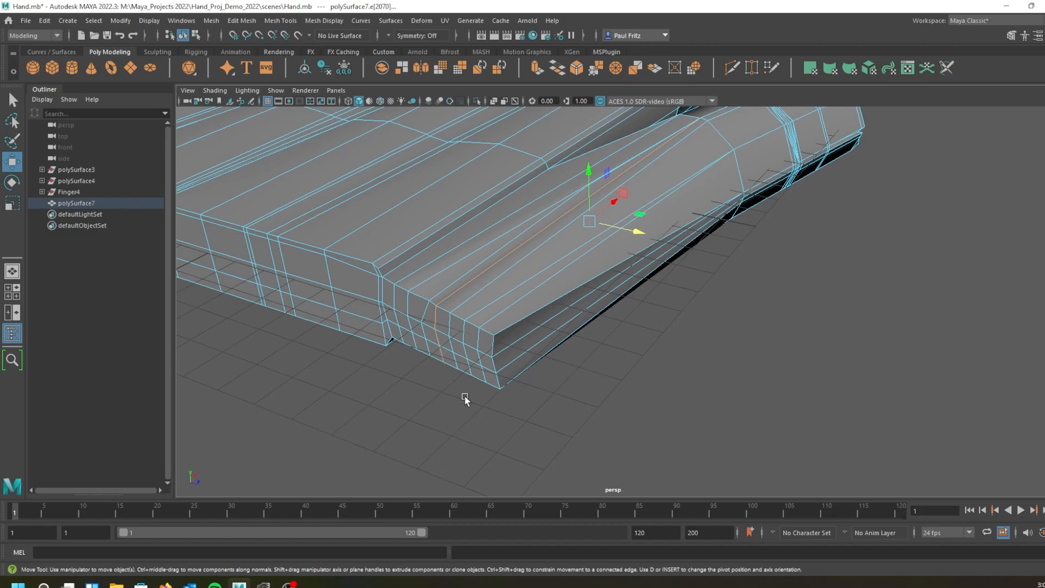
alt+drag(468, 370, 458, 288)
alt+middle_drag(458, 287, 464, 411)
alt+drag(464, 410, 447, 290)
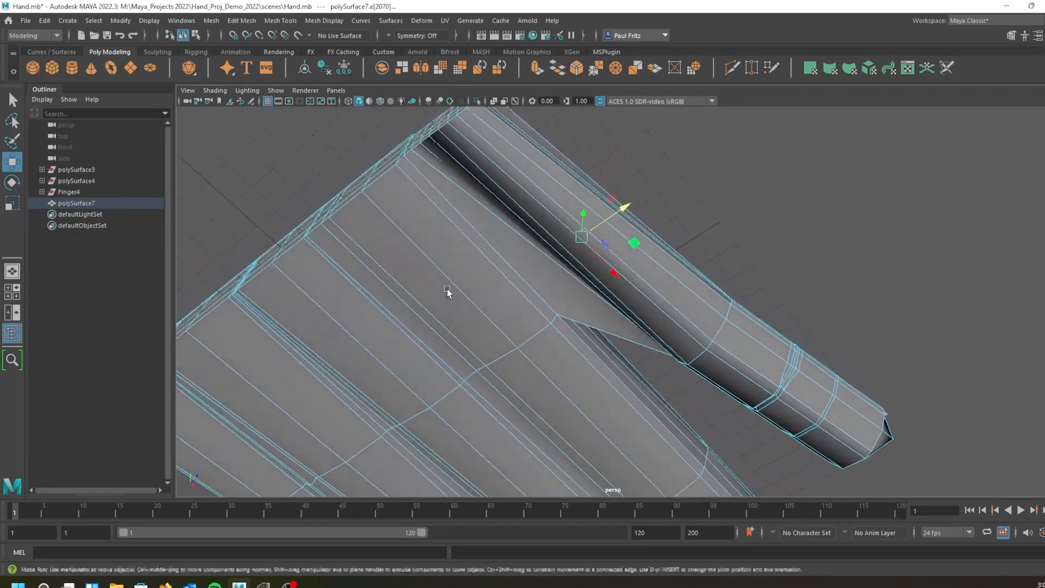
shift+click(475, 158)
Select the short edge line on top of the thumb base and its continuation down the wrist end.
alt+drag(478, 229, 526, 171)
alt+drag(564, 224, 533, 359)
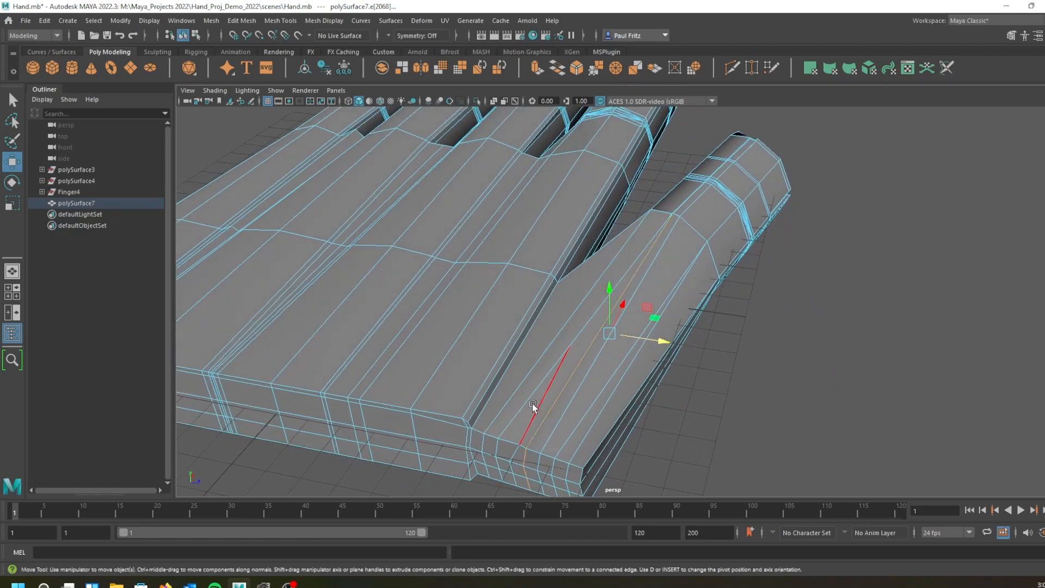
scroll(533, 387, up, 2)
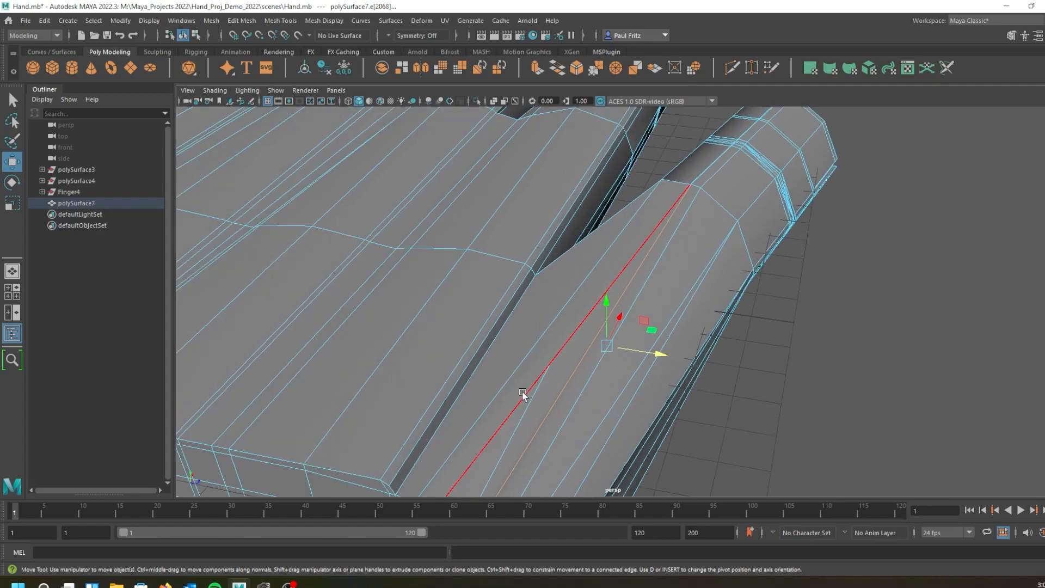
alt+drag(474, 390, 571, 412)
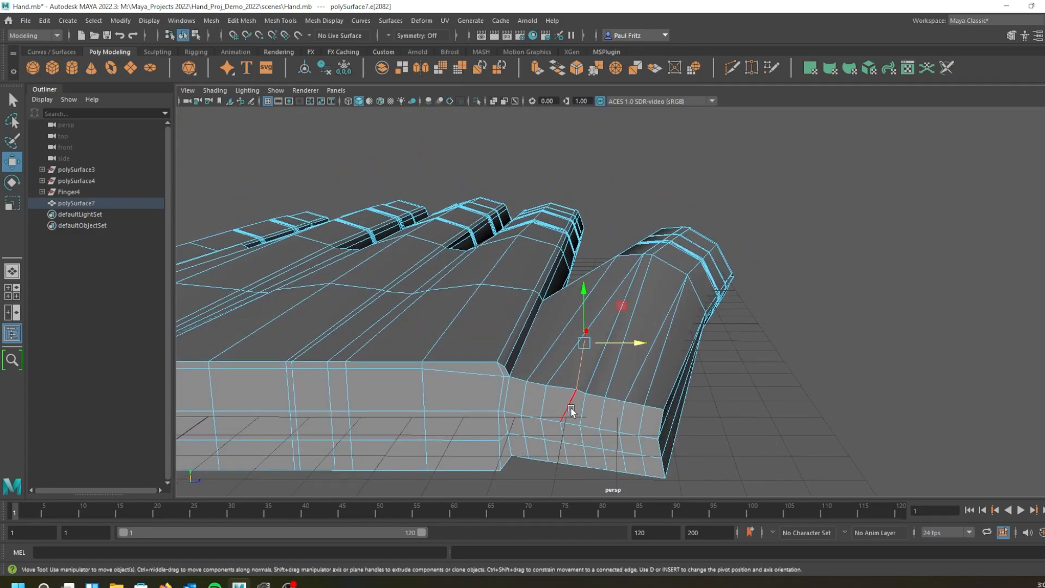
shift+click(572, 410)
alt+drag(527, 432, 554, 323)
middle_drag(559, 298, 562, 311)
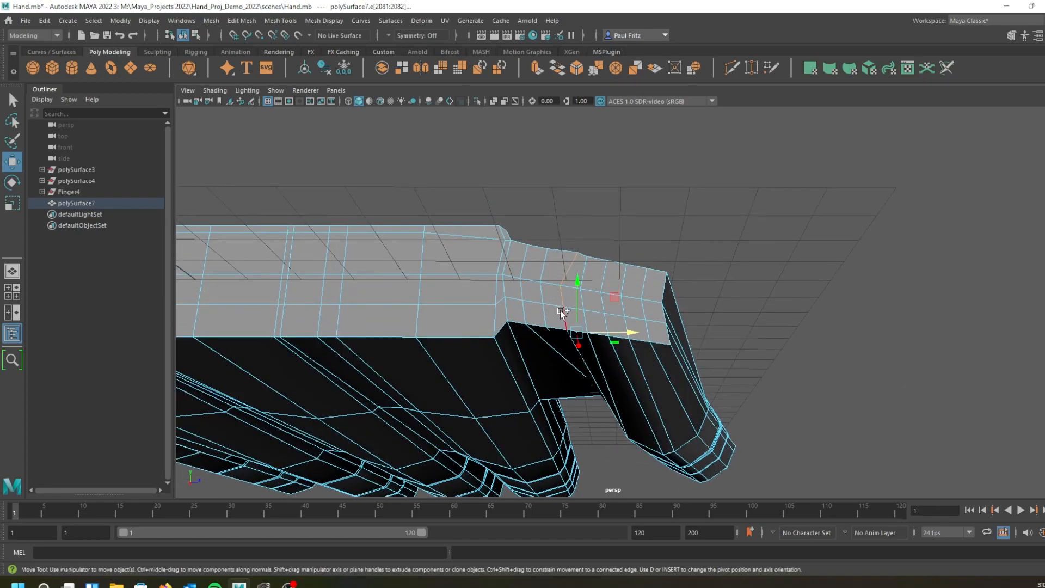
shift+click(562, 317)
Trace where the edge line continues on the underside of the thumb base, from the wrist end to the web.
alt+drag(537, 390, 567, 378)
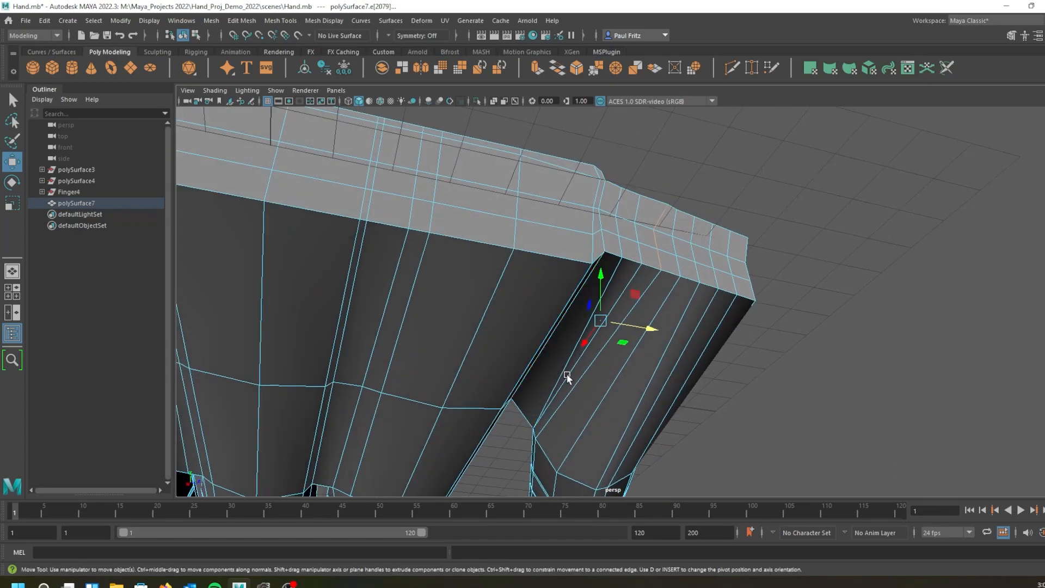
click(585, 378)
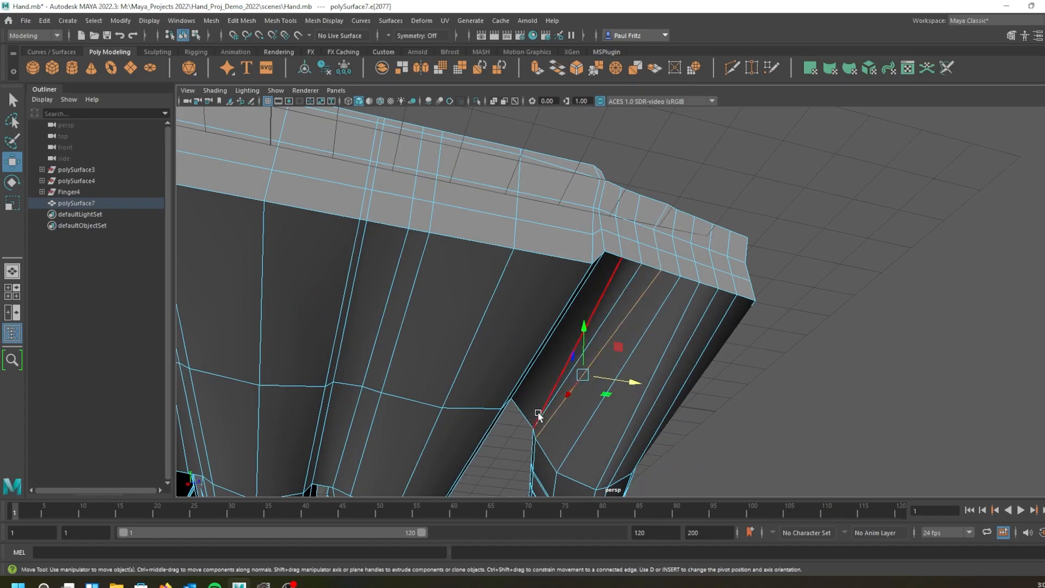
alt+drag(523, 392, 556, 360)
alt+drag(501, 302, 553, 282)
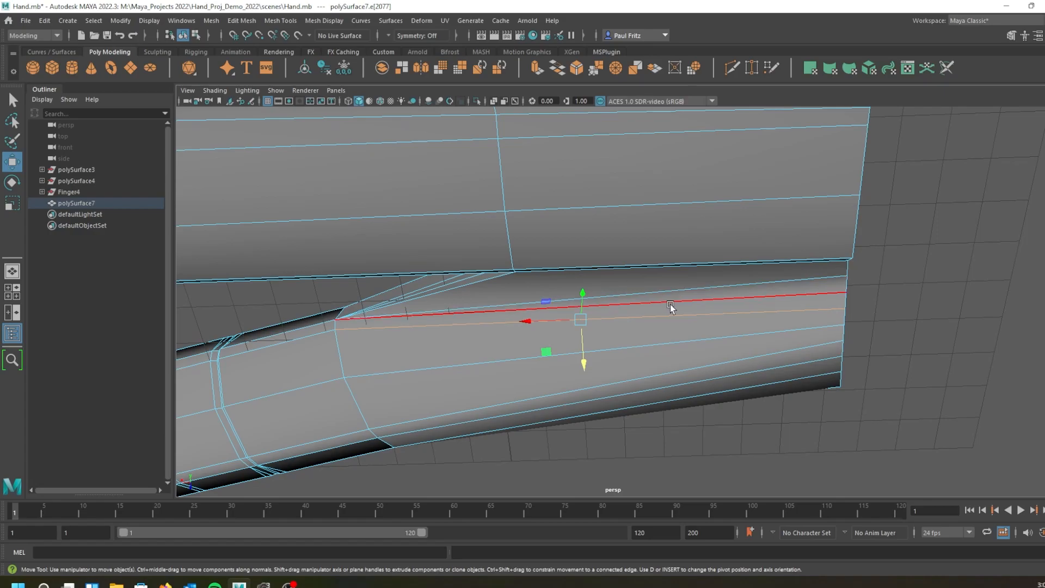
click(711, 261)
Delete the edge line near the palm that wraps around the thumb base and wrist end, along with its short branch on top.
alt+drag(712, 261, 562, 291)
alt+drag(553, 364, 576, 375)
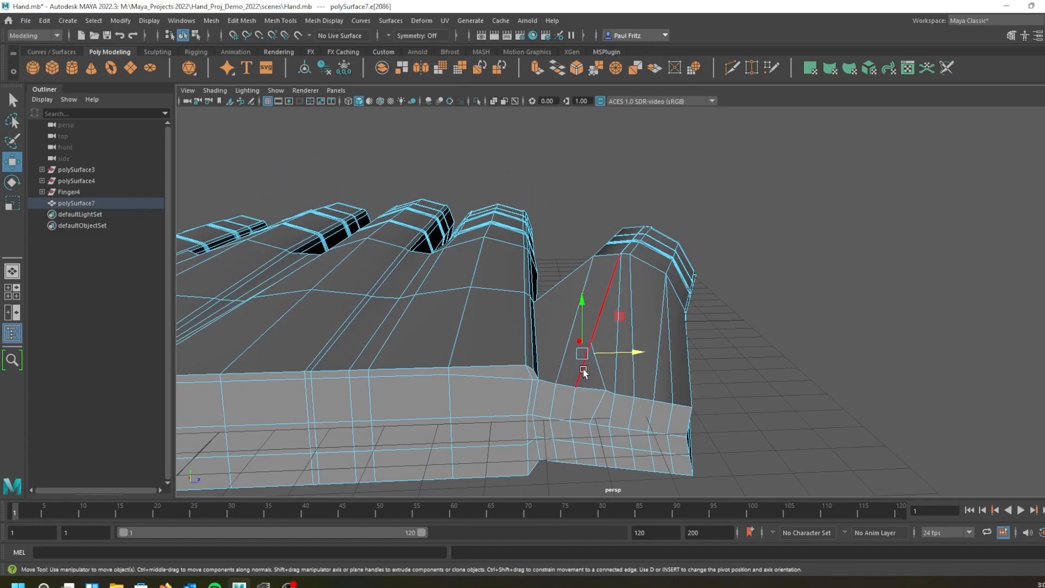
click(583, 370)
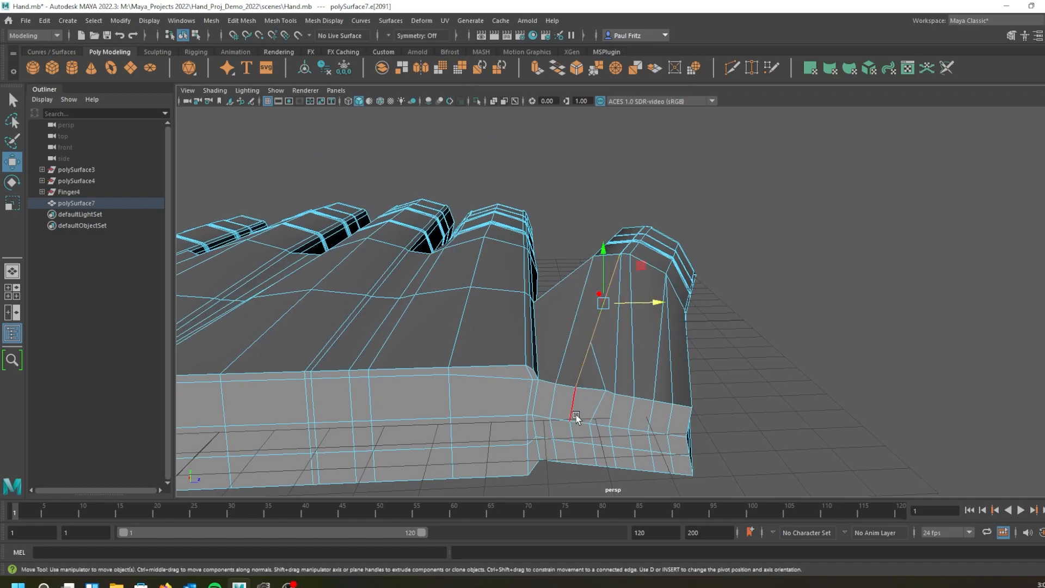
shift+click(574, 414)
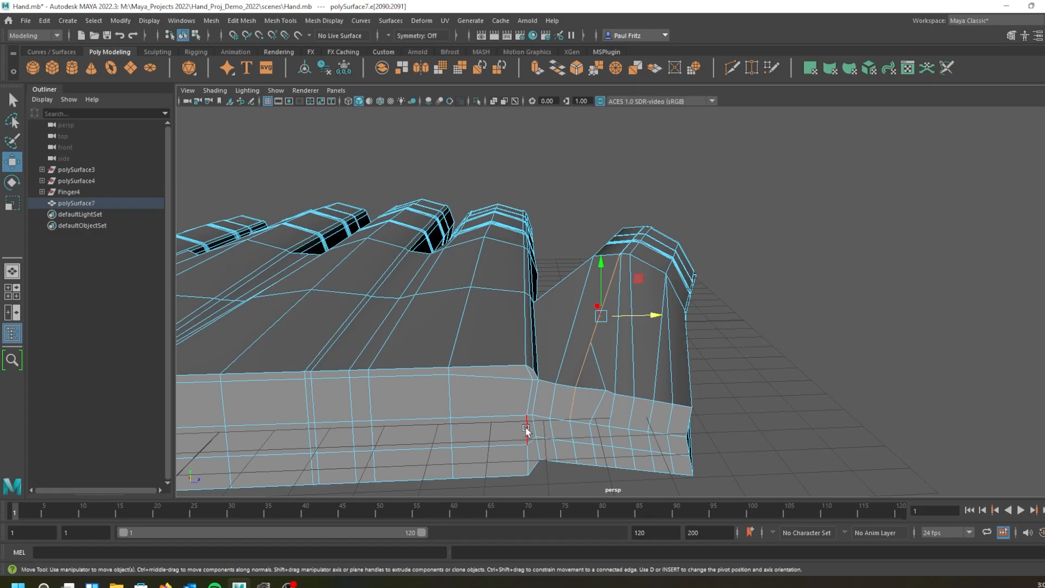
alt+drag(527, 427, 537, 393)
click(576, 366)
alt+drag(576, 365, 462, 417)
alt+drag(491, 376, 439, 403)
alt+drag(579, 342, 553, 380)
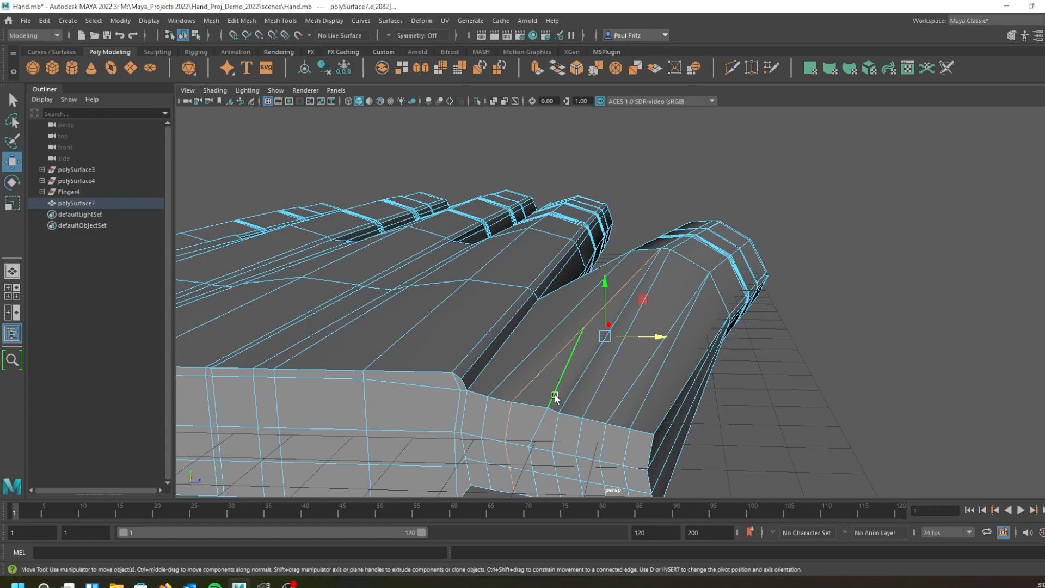
click(512, 386)
key(ctrl+Delete)
Select the leftover edges running down the thumb side of the wrist end and along the underside of the thumb base.
alt+drag(451, 354, 498, 320)
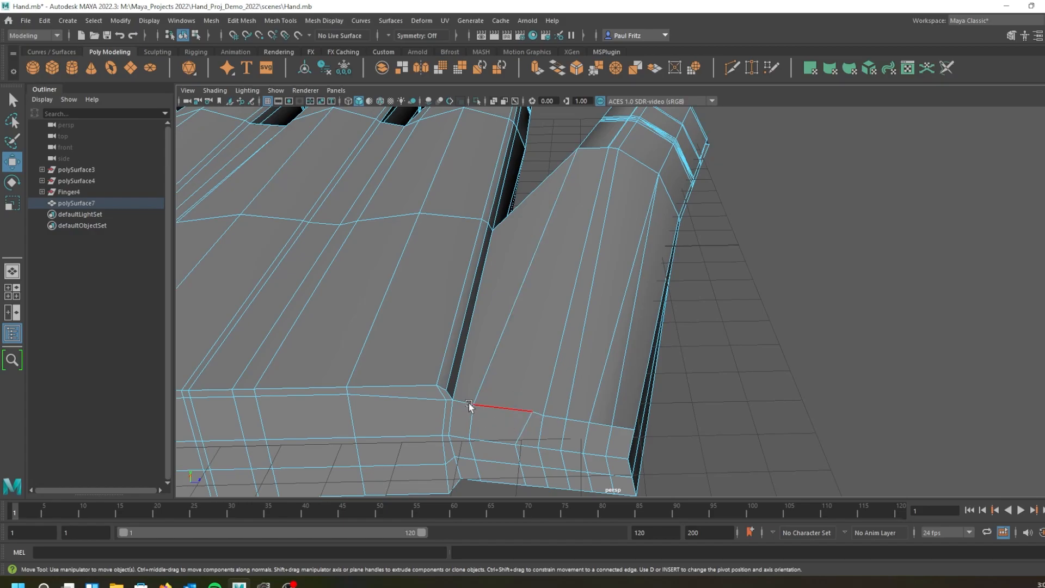
alt+drag(469, 406, 462, 367)
click(495, 257)
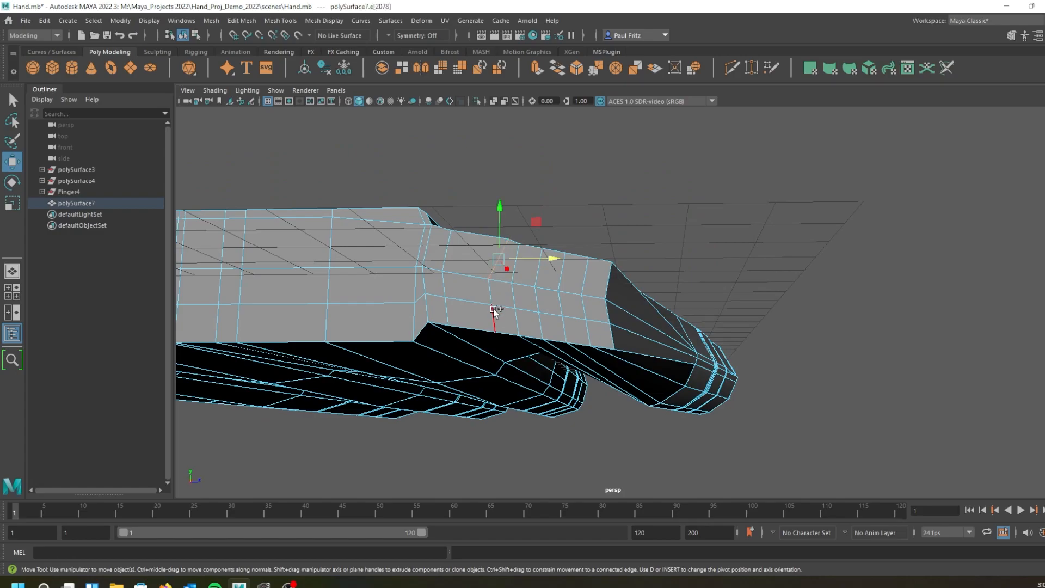
click(553, 171)
click(503, 255)
mouse_move(488, 224)
alt+mouse_down()
mouse_move(472, 215)
mouse_move(521, 372)
mouse_move(492, 319)
mouse_move(479, 210)
alt+mouse_up()
shift+click(476, 205)
alt+drag(478, 278, 551, 264)
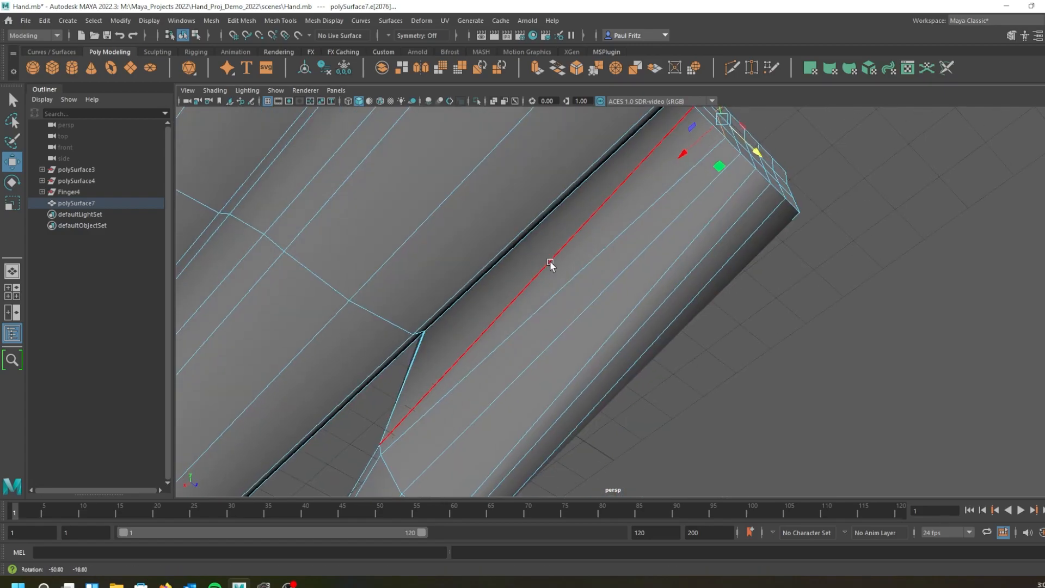
shift+click(588, 261)
Target-weld the leftover line's vertex on the wrist end's lower edge to the neighbouring vertex on the thumb side.
alt+drag(479, 243, 795, 274)
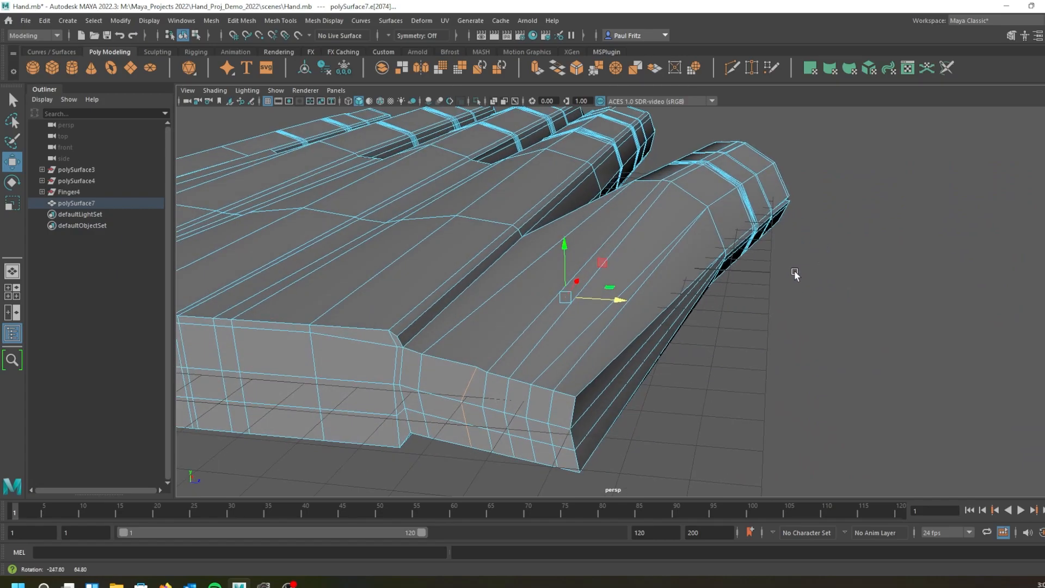
scroll(691, 257, up, 5)
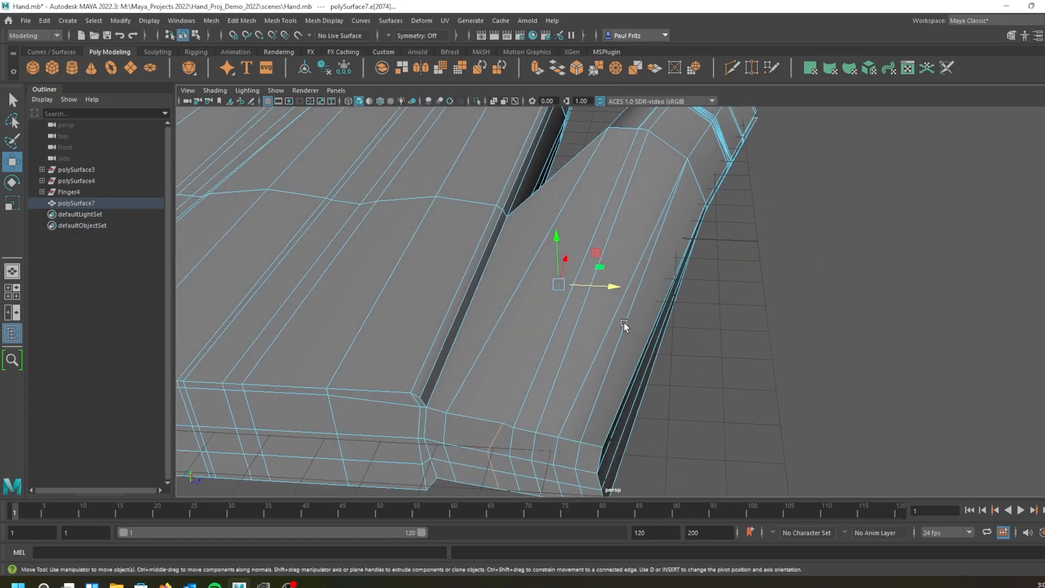
alt+drag(543, 373, 473, 299)
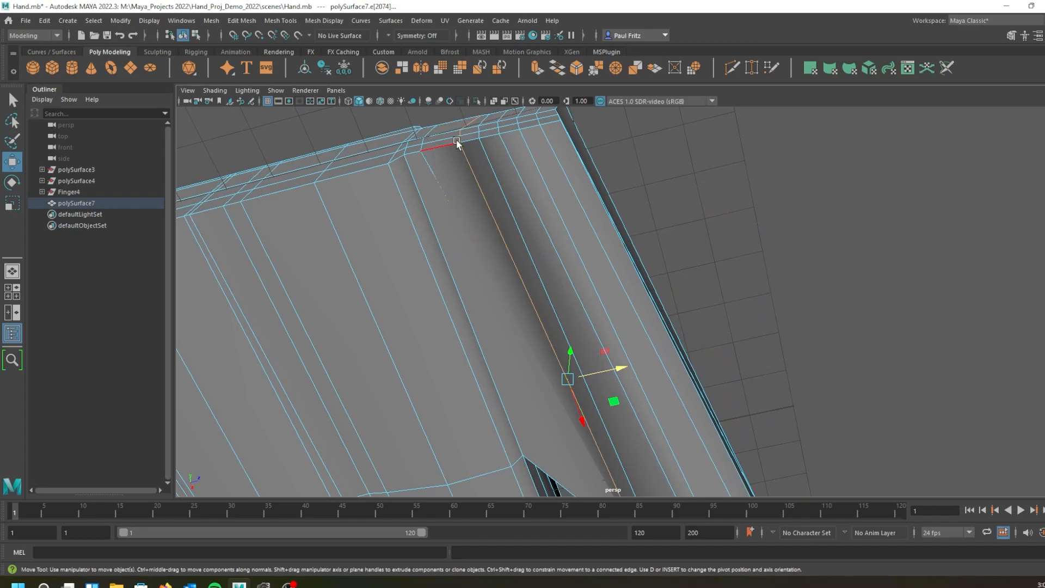
alt+drag(473, 149, 504, 194)
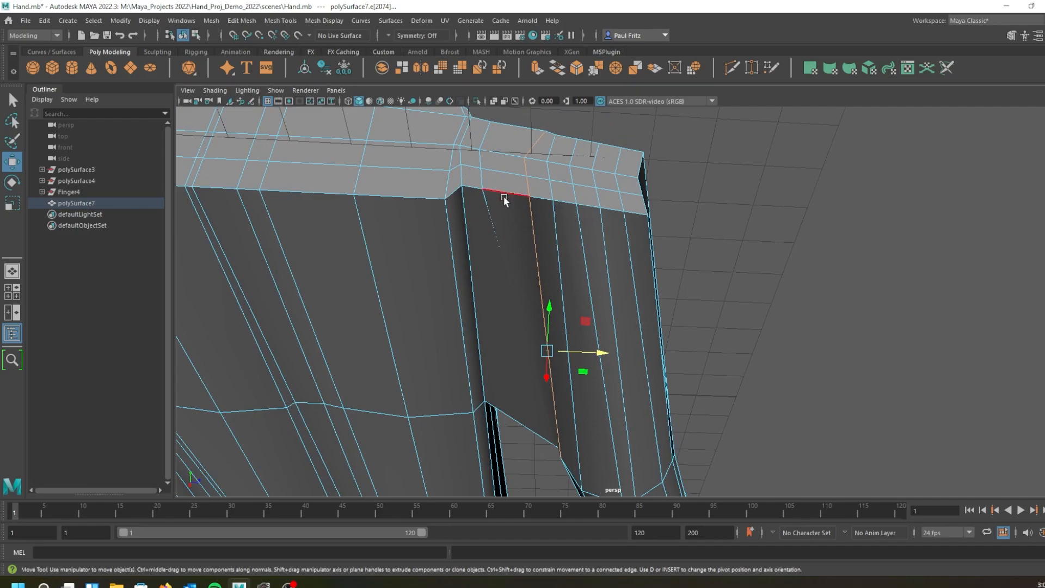
right_drag(479, 240, 434, 243)
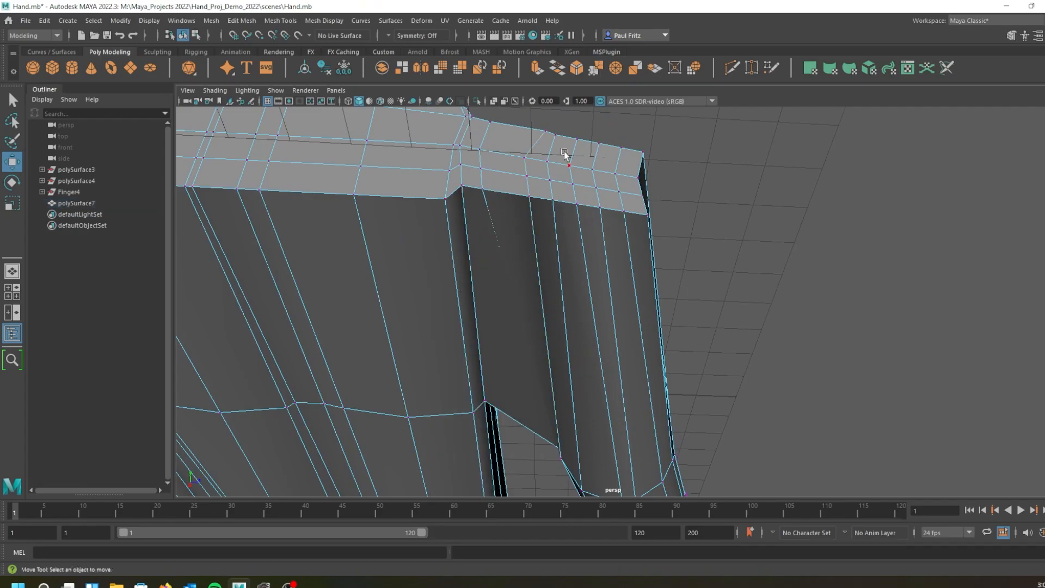
click(752, 67)
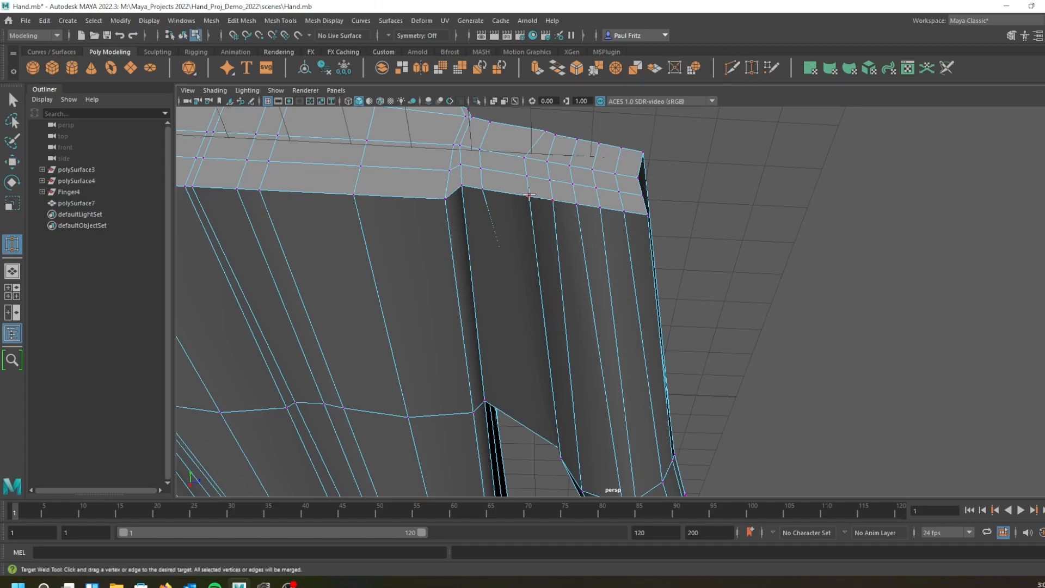
drag(552, 199, 552, 201)
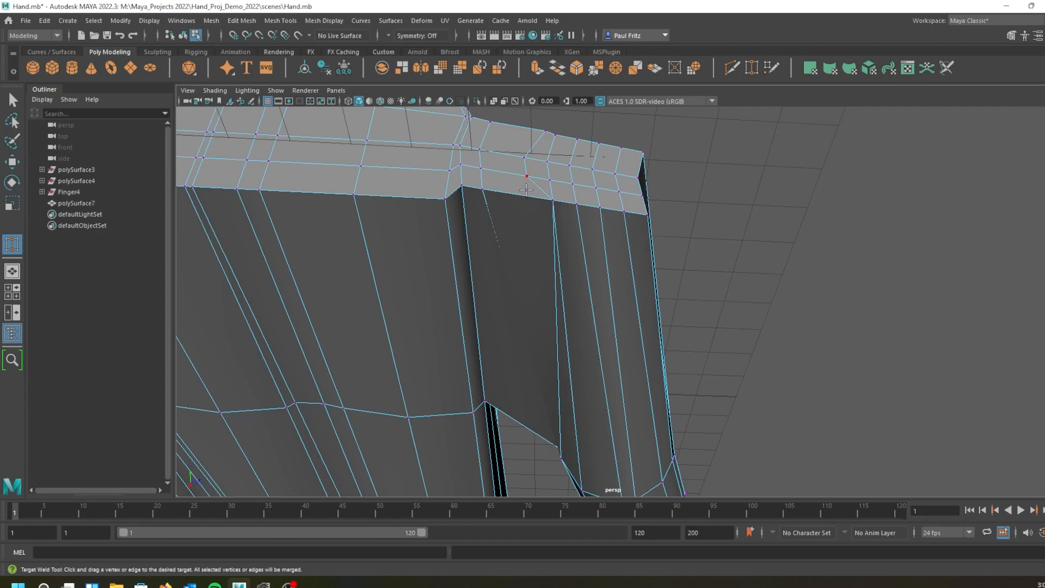
Delete the leftover slanted edges on the wrist end below the thumb base.
key(q)
right_drag(526, 189, 522, 159)
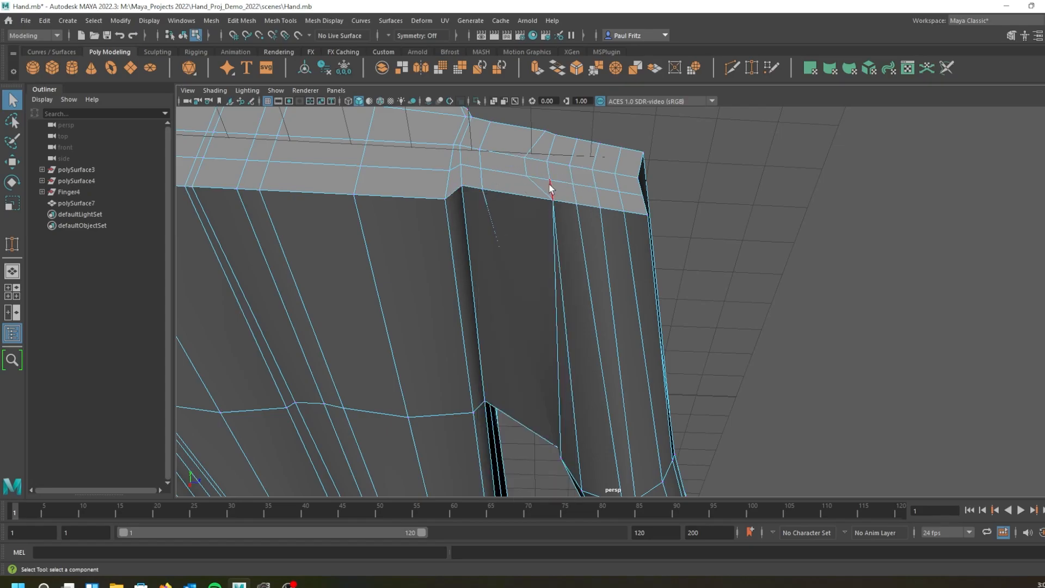
click(539, 188)
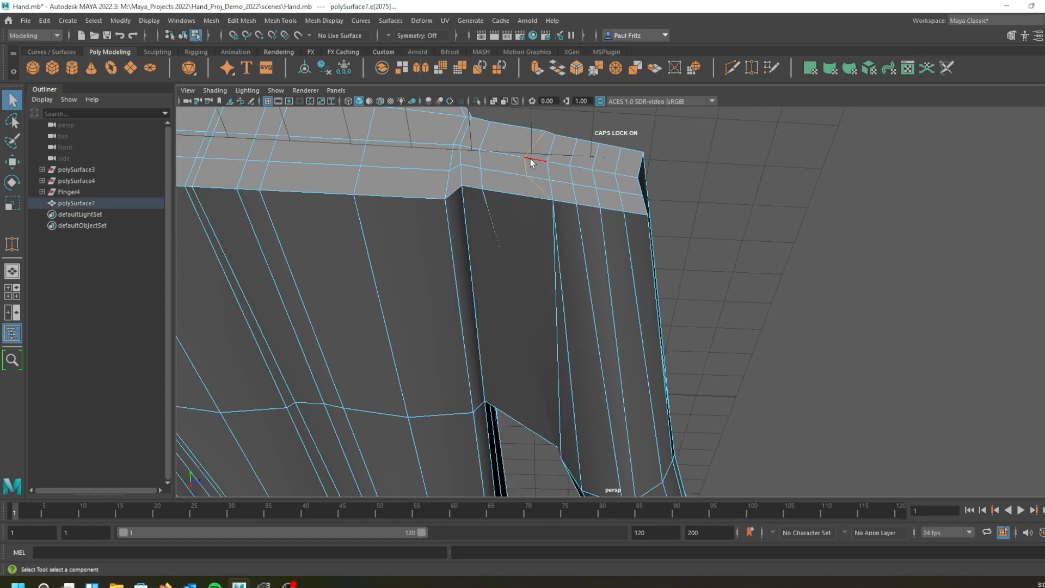
key(ctrl+Delete)
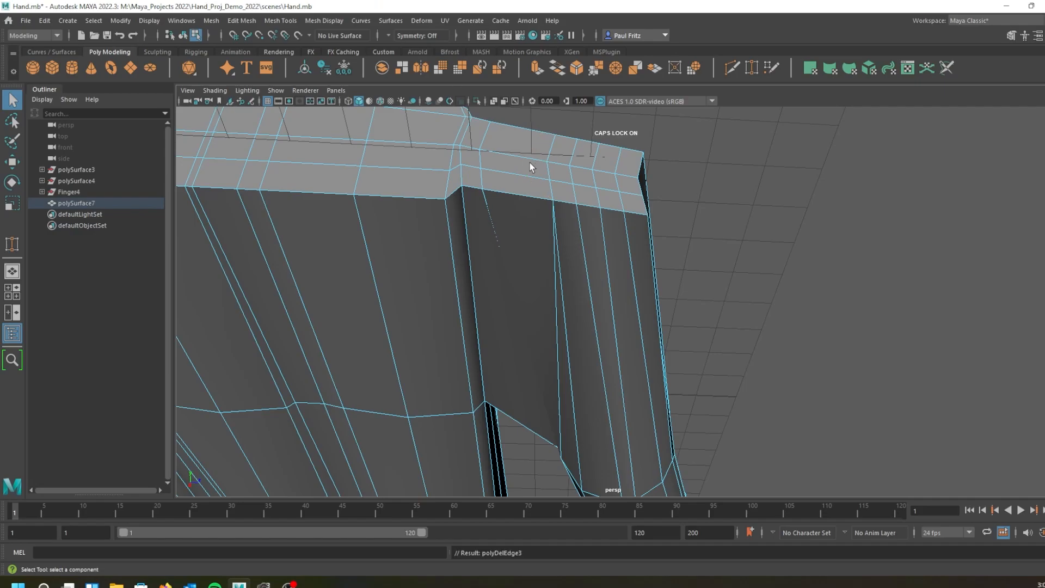
Examine the edge flow from the thumb's joint loops across the top of the thumb base to the wrist end.
alt+drag(480, 199, 492, 256)
alt+drag(538, 290, 539, 301)
alt+middle_drag(539, 301, 531, 216)
alt+drag(586, 208, 515, 212)
alt+middle_drag(561, 204, 452, 416)
alt+drag(452, 420, 551, 327)
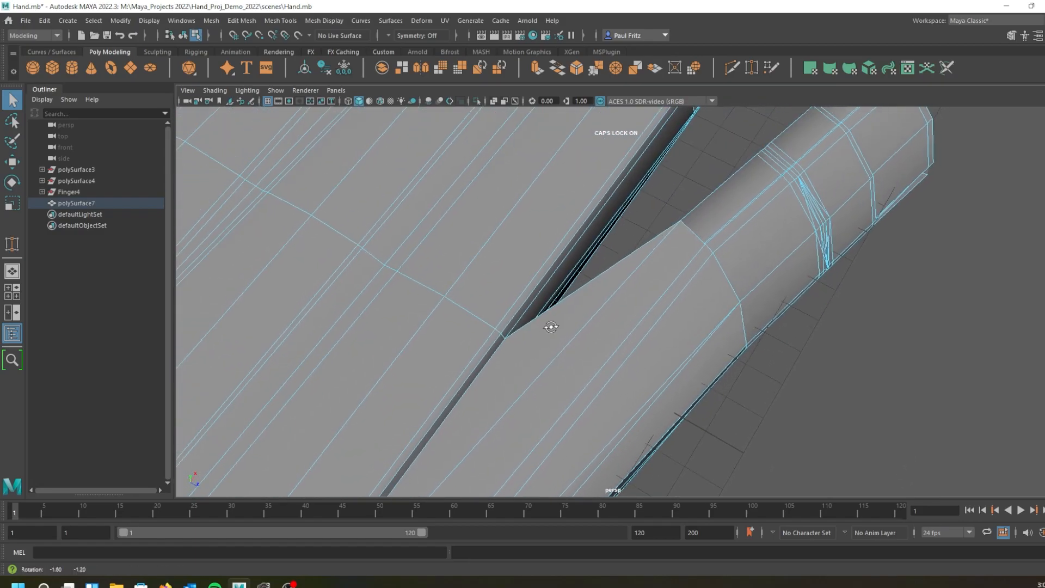
scroll(462, 318, up, 5)
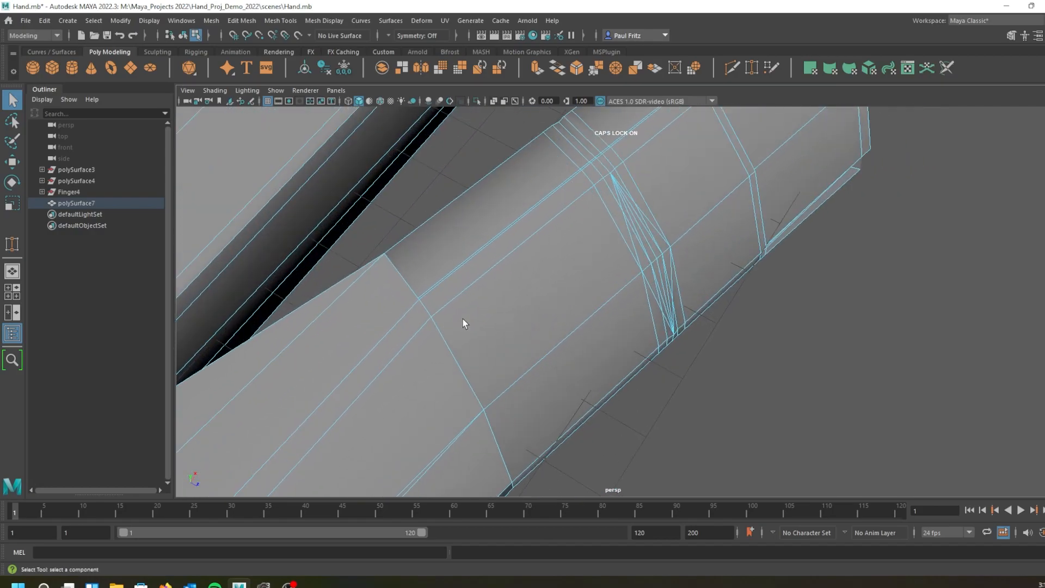
scroll(435, 315, up, 1)
alt+drag(412, 313, 440, 315)
alt+middle_drag(446, 319, 562, 350)
alt+drag(543, 331, 627, 328)
alt+middle_drag(630, 327, 718, 55)
alt+drag(690, 252, 679, 335)
scroll(728, 267, down, 3)
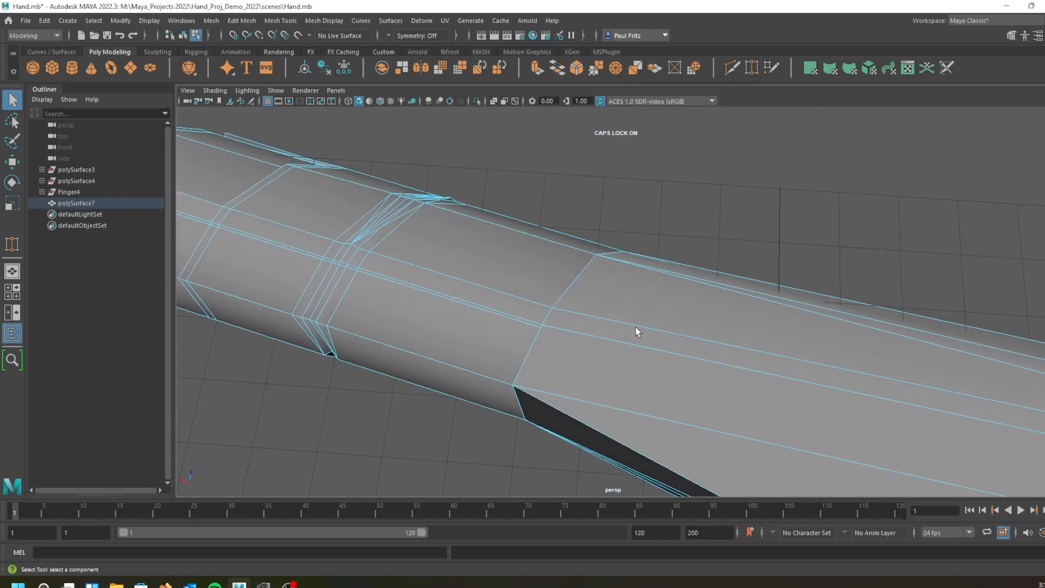
scroll(616, 321, up, 1)
alt+middle_drag(616, 319, 601, 234)
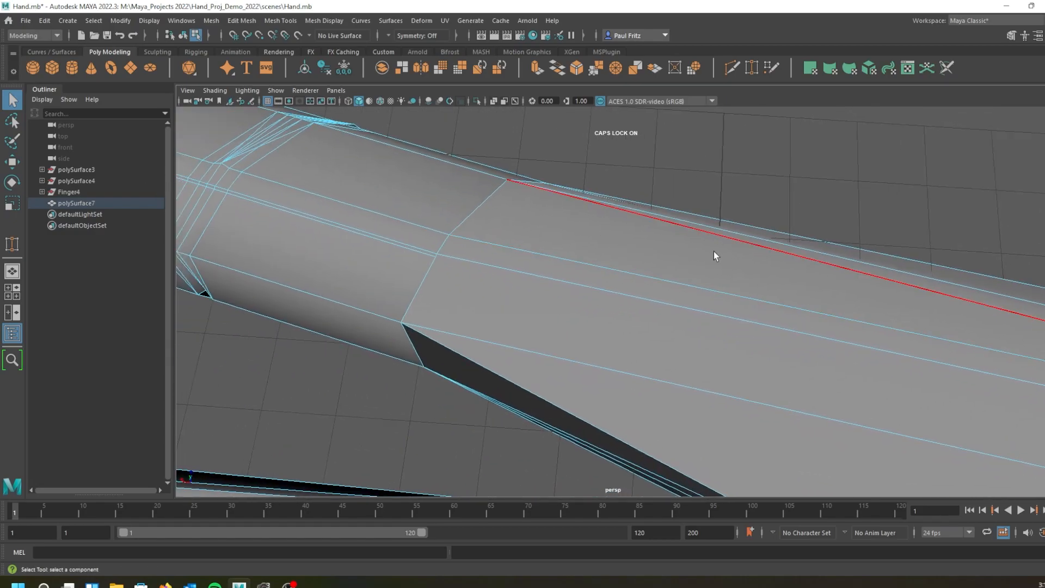
scroll(715, 253, down, 2)
alt+drag(762, 276, 625, 315)
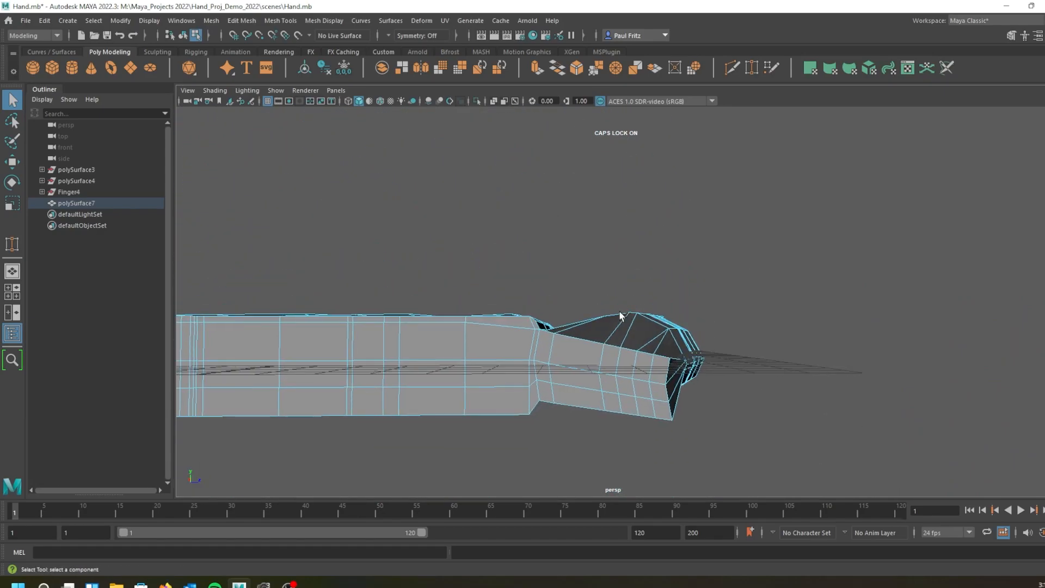
Undo the deletion of the slanted wrist-end edges and the selection changes before it.
key(ctrl+z)
key(ctrl+z)
key(ctrl+z)
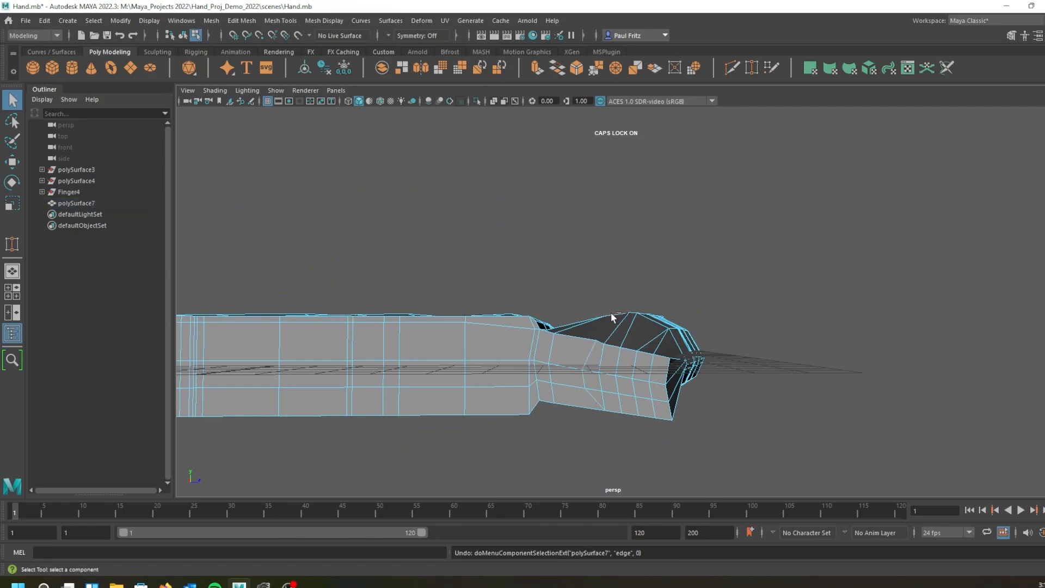
Multi-Cut a new edge along the top of the thumb base, from the unconnected wrist-end vertex to the nearest vertex on the thumb's joint loop.
alt+drag(604, 319, 594, 444)
alt+drag(612, 303, 626, 348)
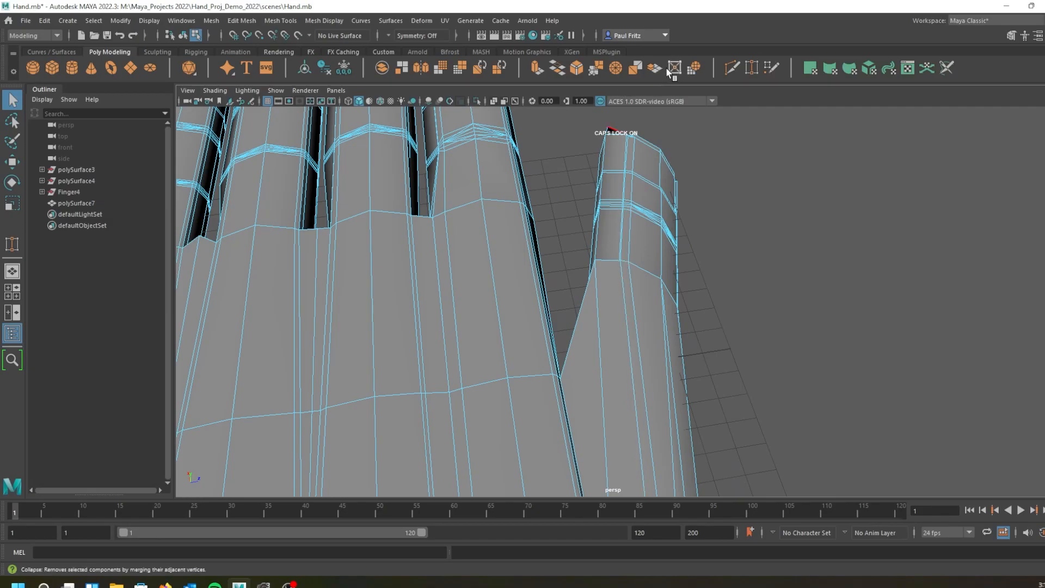
shift+right_drag(708, 145, 676, 153)
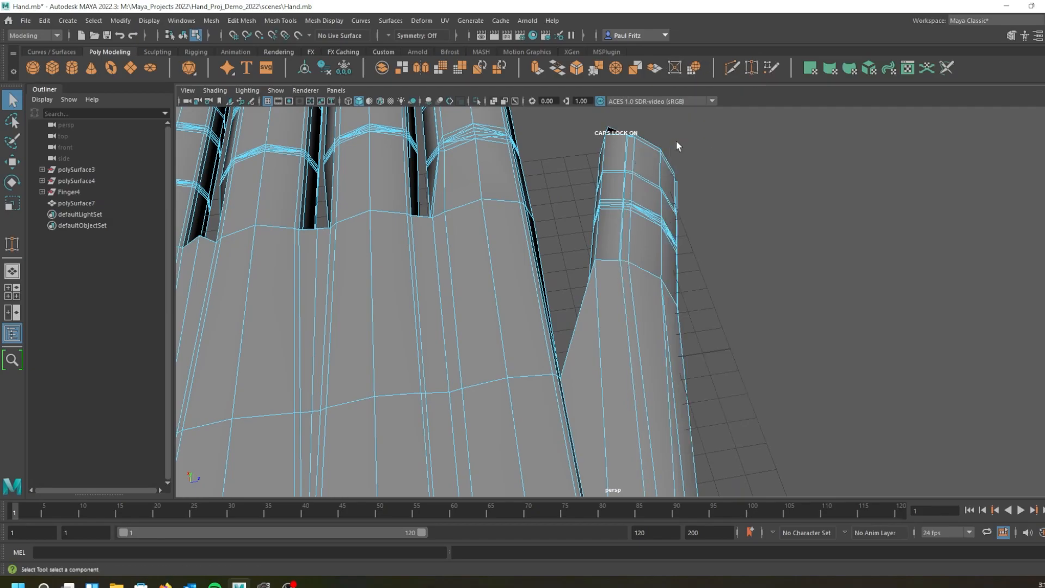
click(737, 64)
alt+drag(626, 264, 638, 176)
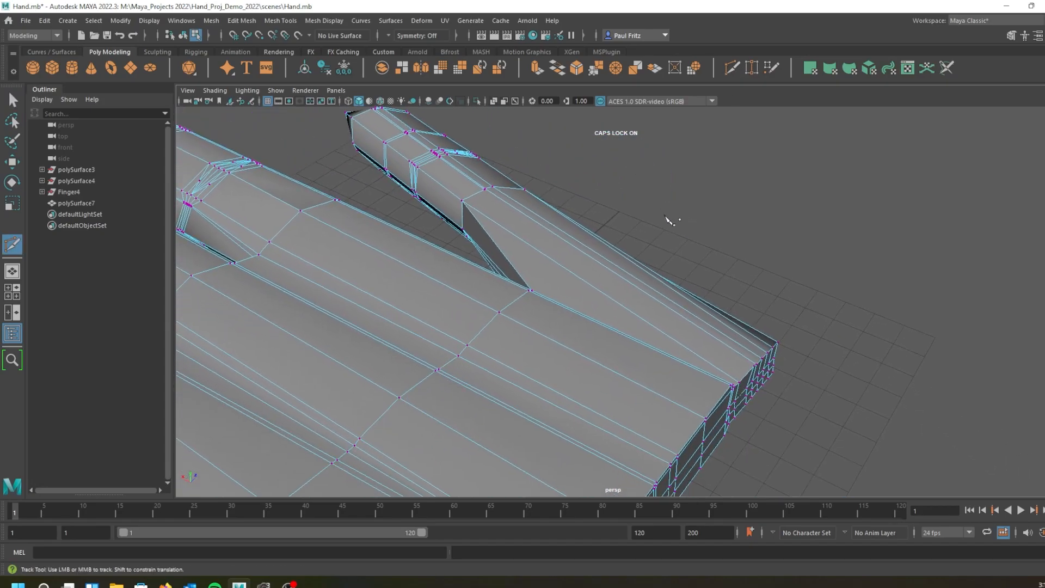
scroll(743, 318, up, 4)
alt+middle_drag(816, 384, 659, 313)
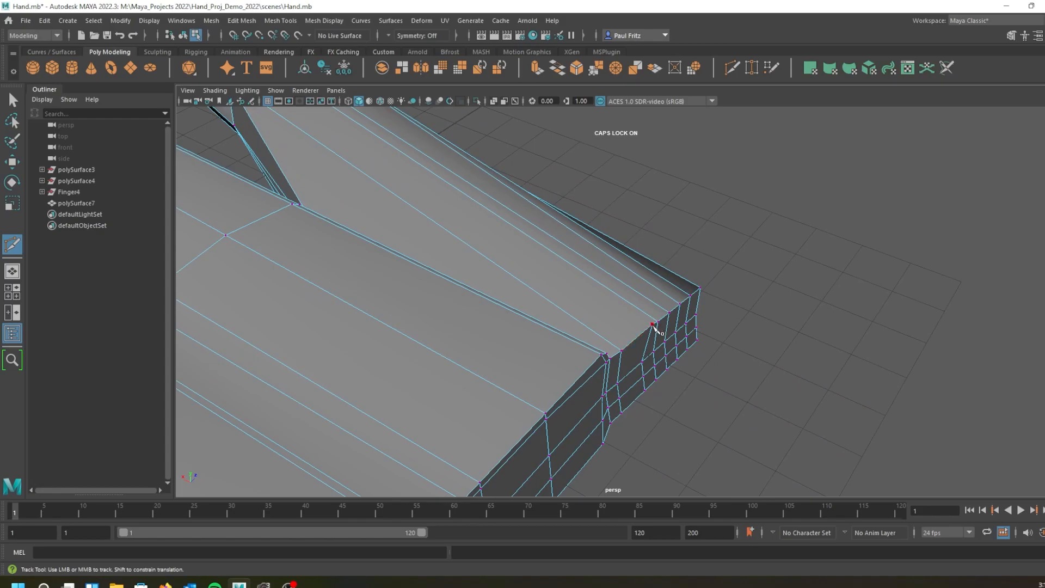
alt+middle_drag(471, 300, 650, 495)
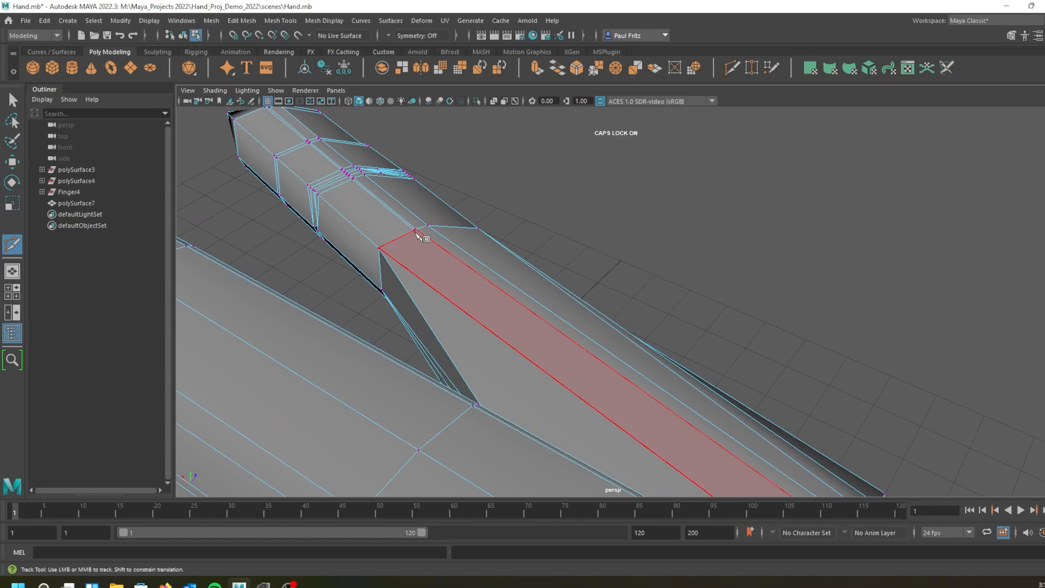
alt+middle_drag(513, 296, 419, 140)
alt+drag(420, 140, 604, 223)
scroll(603, 221, up, 2)
alt+middle_drag(506, 181, 551, 281)
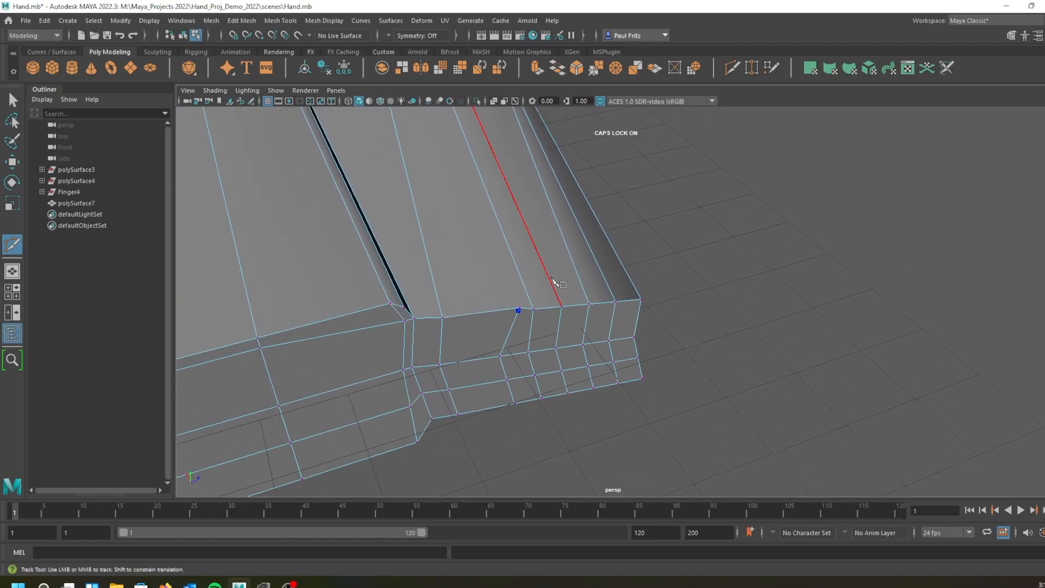
scroll(554, 276, up, 2)
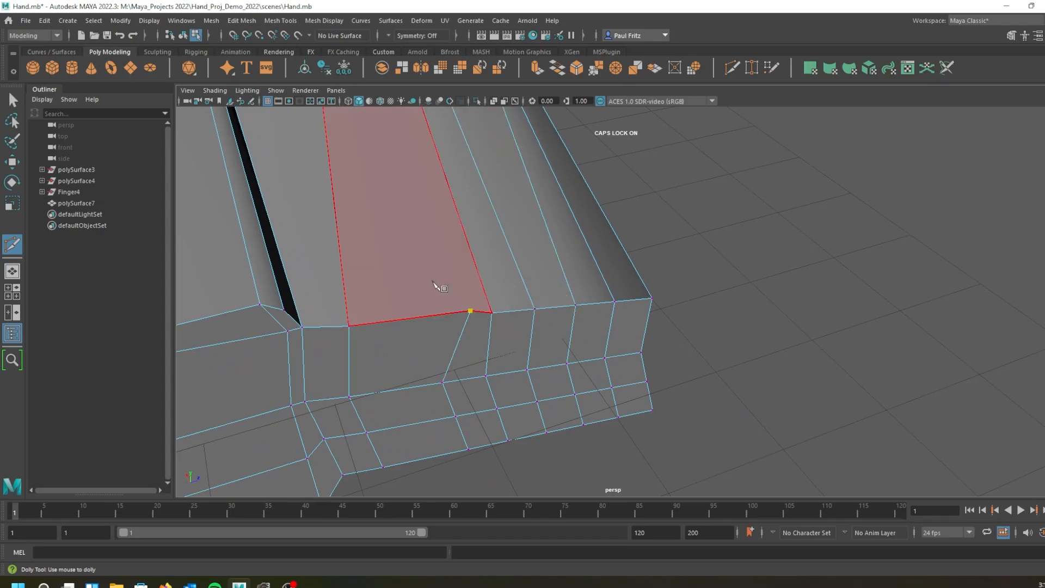
alt+drag(369, 210, 603, 444)
alt+middle_drag(508, 136, 564, 268)
scroll(563, 266, up, 2)
alt+middle_drag(524, 204, 579, 344)
scroll(563, 310, up, 3)
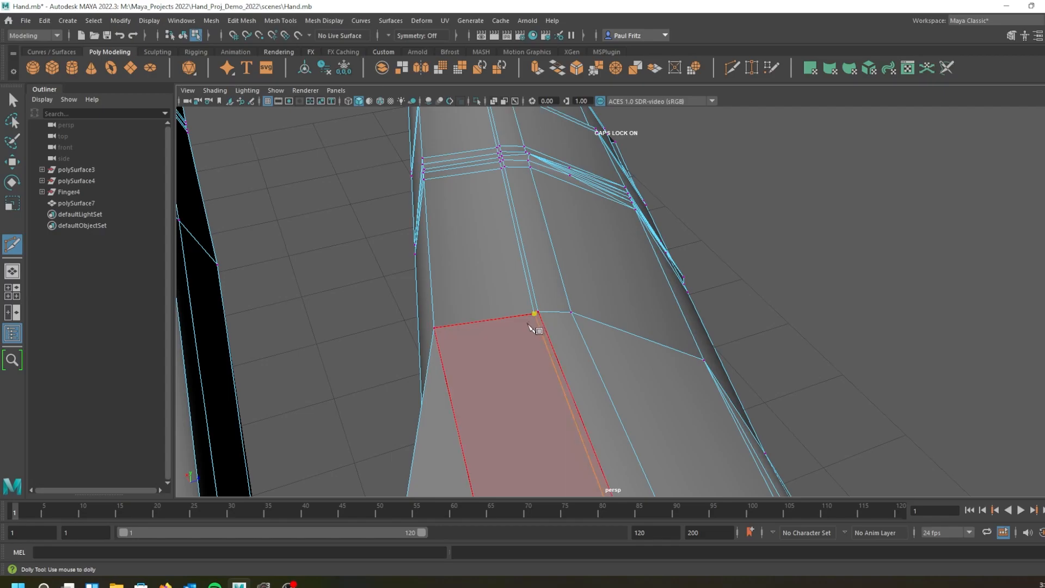
scroll(526, 322, up, 4)
scroll(483, 323, down, 1)
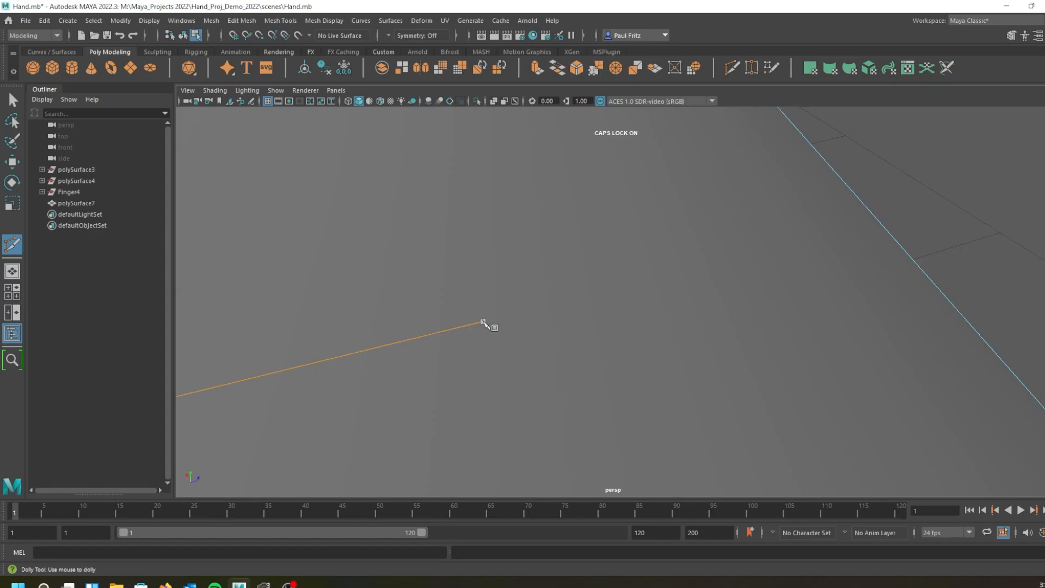
scroll(472, 314, down, 1)
alt+middle_drag(450, 306, 583, 296)
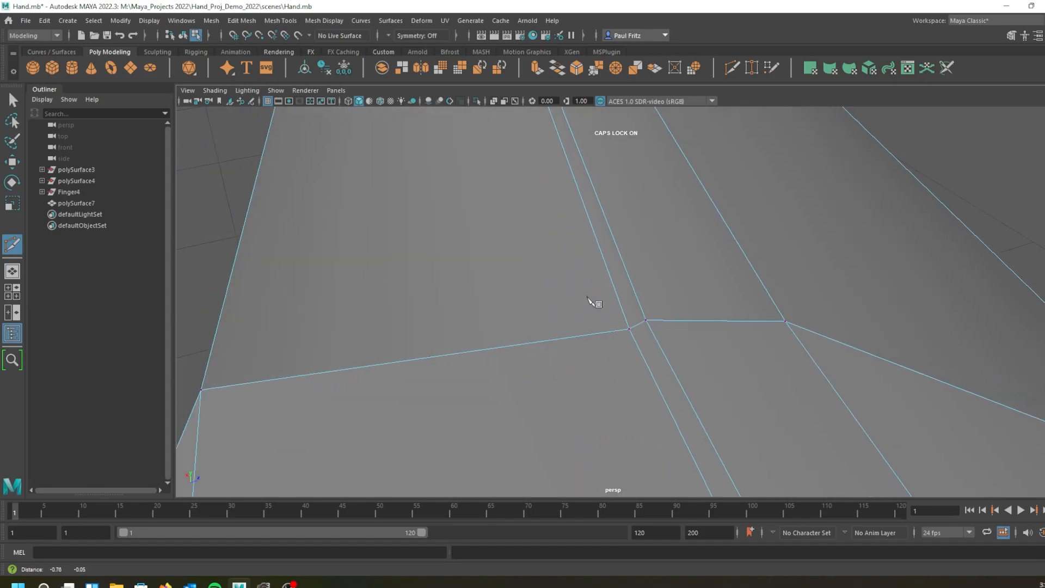
scroll(602, 292, down, 2)
alt+drag(602, 289, 589, 326)
alt+right_drag(589, 326, 545, 325)
alt+middle_drag(545, 325, 642, 293)
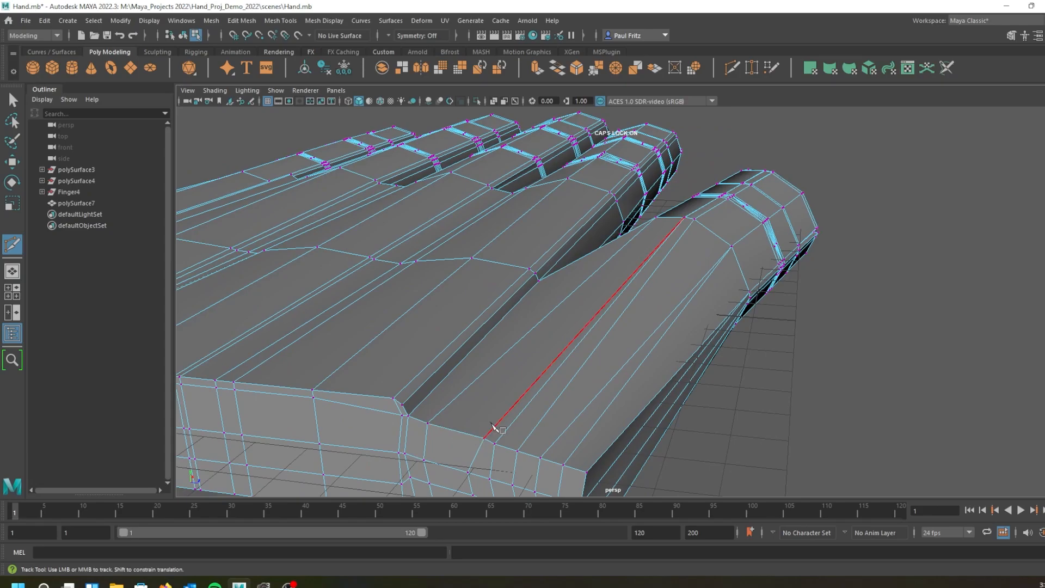
key(q)
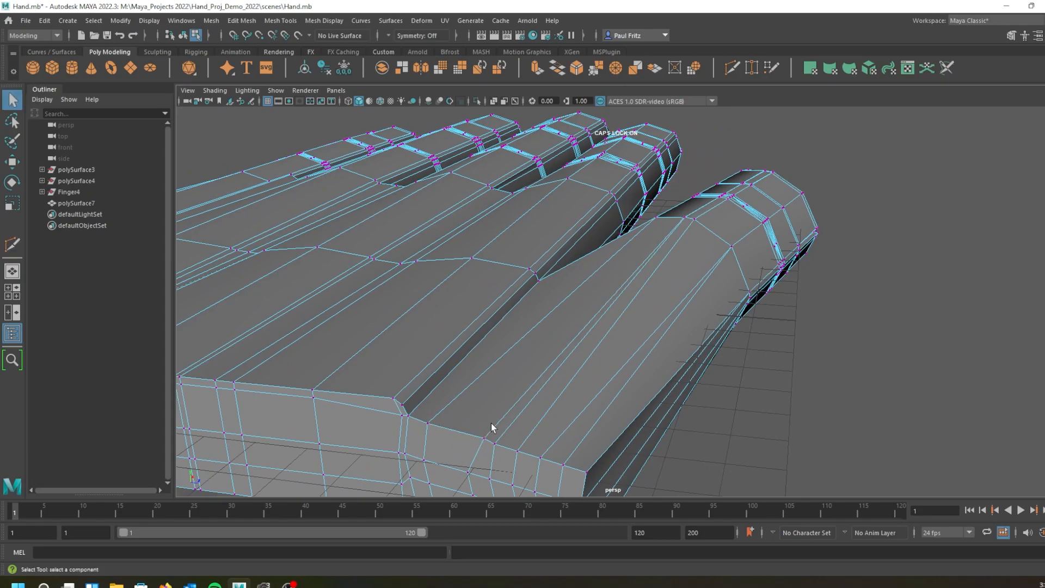
Show the hand in smooth preview and examine the edge flow from the wrist end across the thumb base to the thumb joint.
key(3)
alt+drag(458, 351, 544, 363)
alt+middle_drag(544, 363, 561, 245)
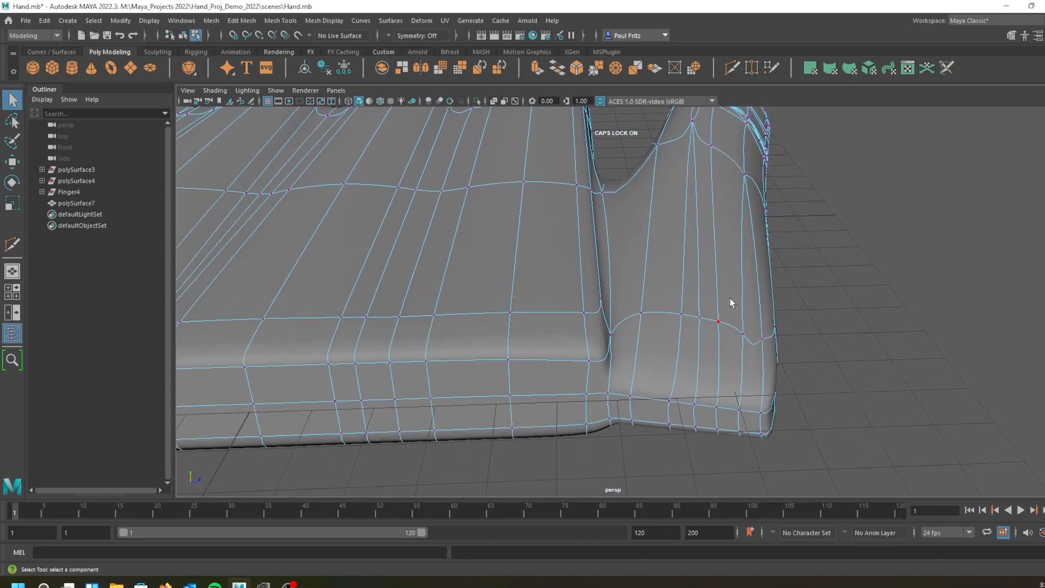
alt+middle_drag(684, 275, 673, 341)
alt+drag(673, 341, 598, 350)
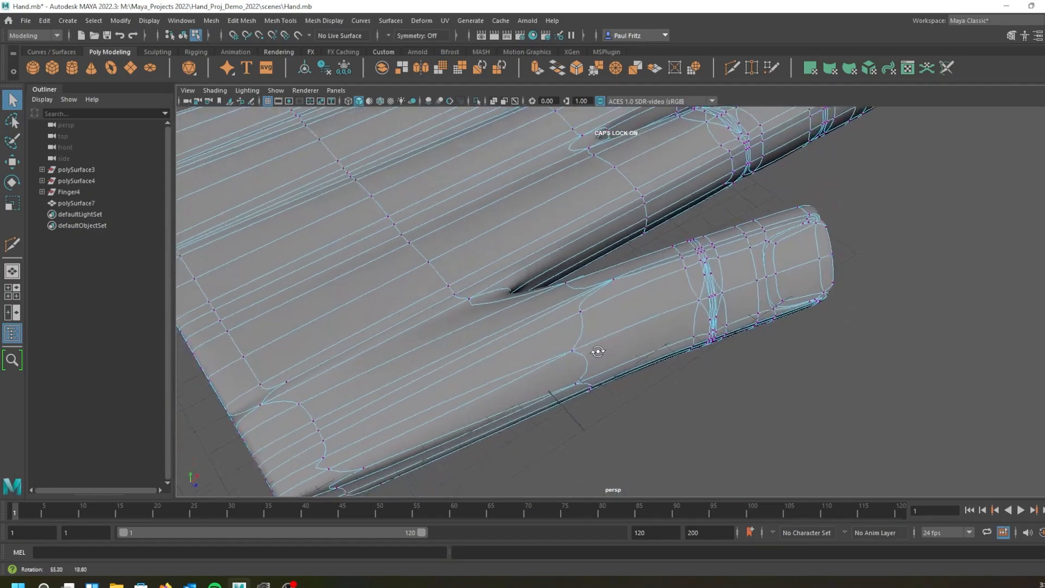
scroll(577, 330, up, 4)
alt+drag(550, 306, 715, 285)
scroll(736, 270, up, 1)
scroll(789, 253, down, 1)
alt+middle_drag(802, 252, 720, 290)
scroll(711, 283, up, 2)
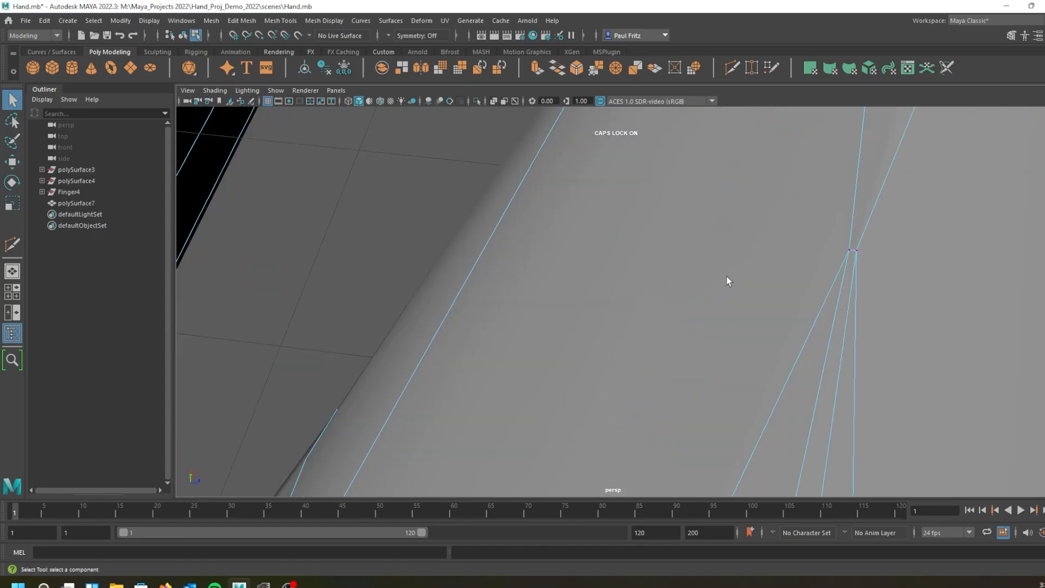
scroll(729, 281, down, 3)
scroll(668, 323, down, 2)
alt+drag(664, 296, 513, 289)
alt+middle_drag(452, 263, 632, 253)
alt+drag(440, 261, 514, 272)
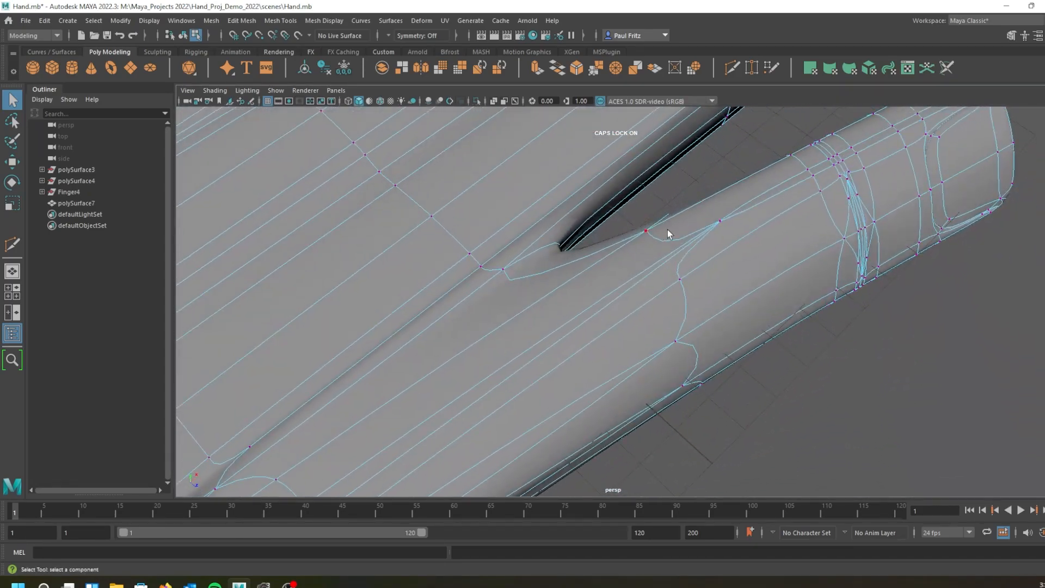
Examine the smoothed thumb and its junction with the palm from the fingertip side, from the opposite side and from above.
scroll(622, 256, down, 4)
alt+drag(665, 253, 489, 287)
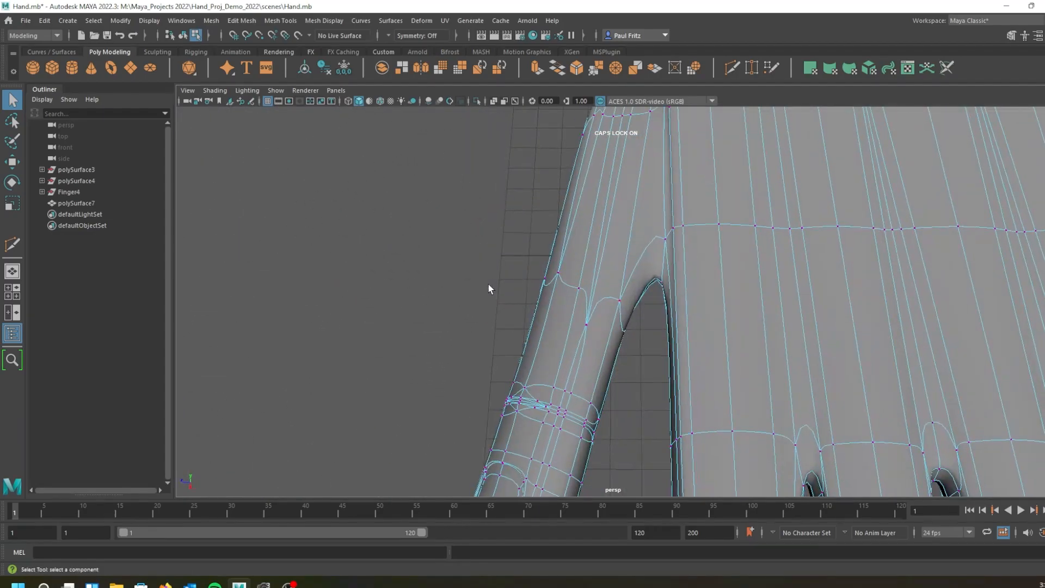
alt+middle_drag(584, 266, 554, 231)
alt+drag(559, 235, 558, 210)
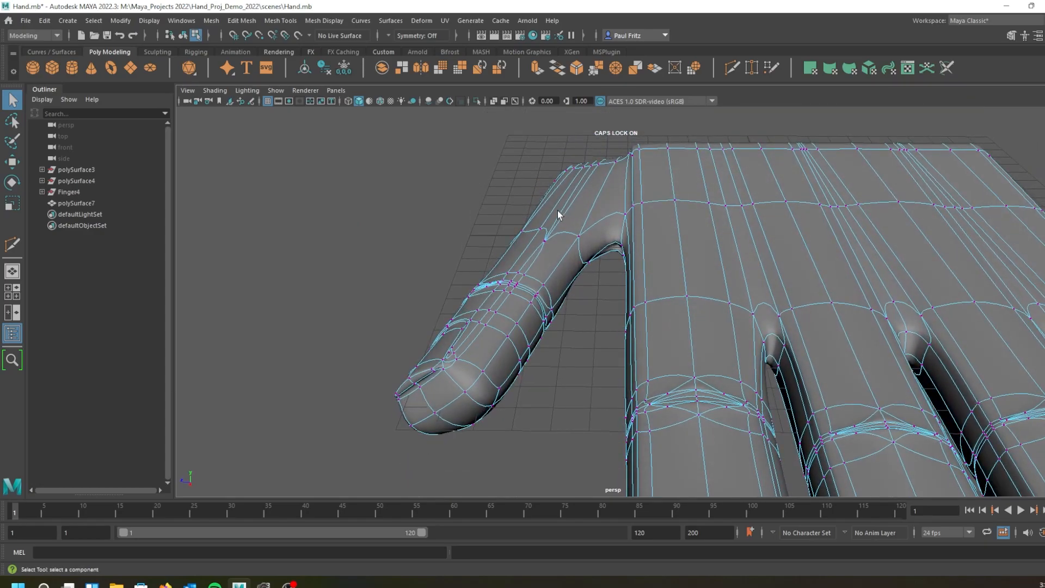
alt+drag(467, 266, 487, 233)
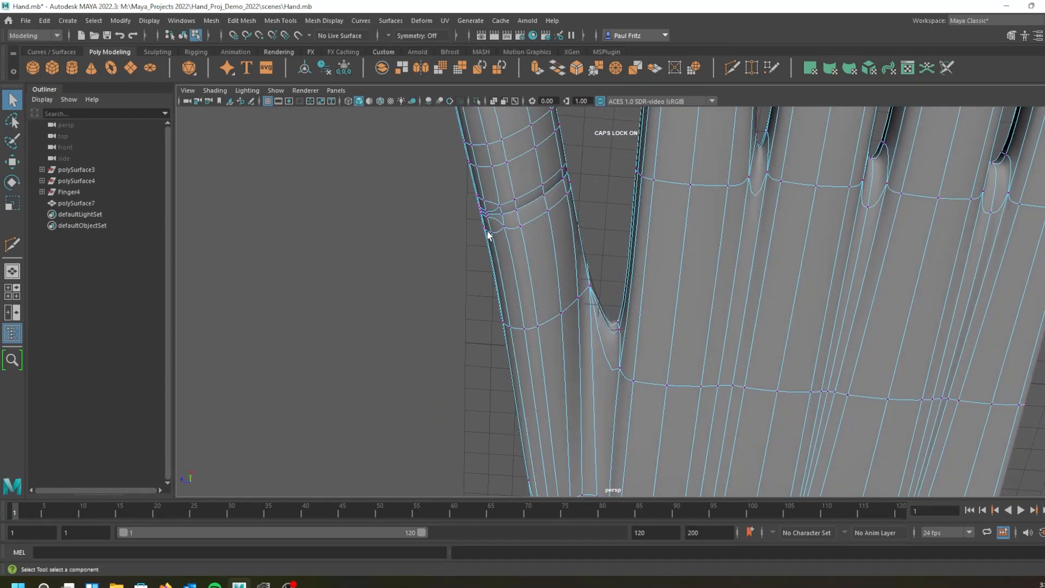
alt+middle_drag(533, 272, 348, 6)
alt+middle_drag(400, 161, 455, 256)
alt+drag(452, 198, 581, 215)
scroll(673, 205, down, 5)
alt+drag(706, 205, 511, 311)
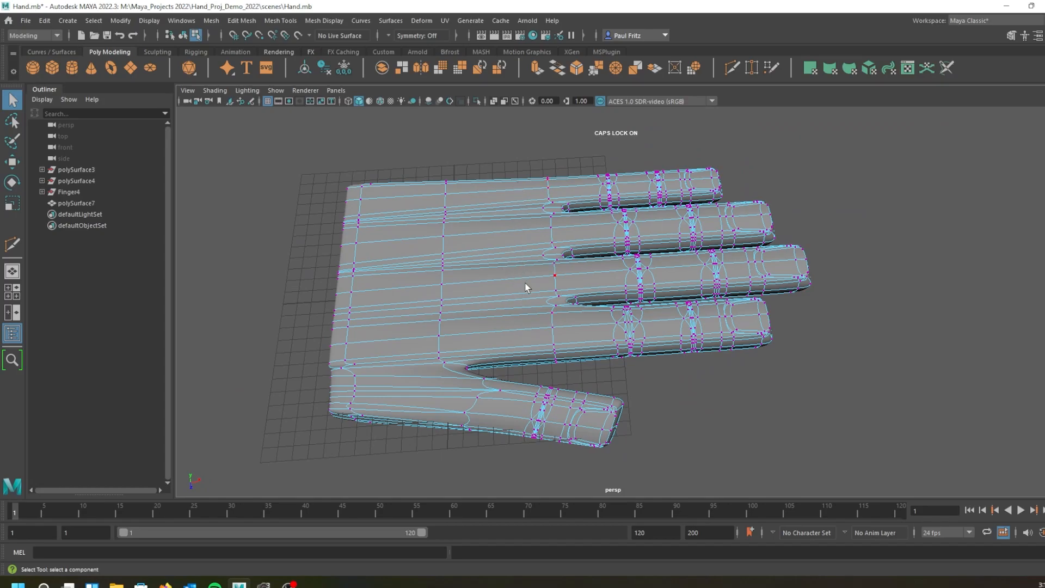
Examine the smoothed fingernails, especially the front edge and corners of the index fingernail.
alt+drag(525, 284, 508, 281)
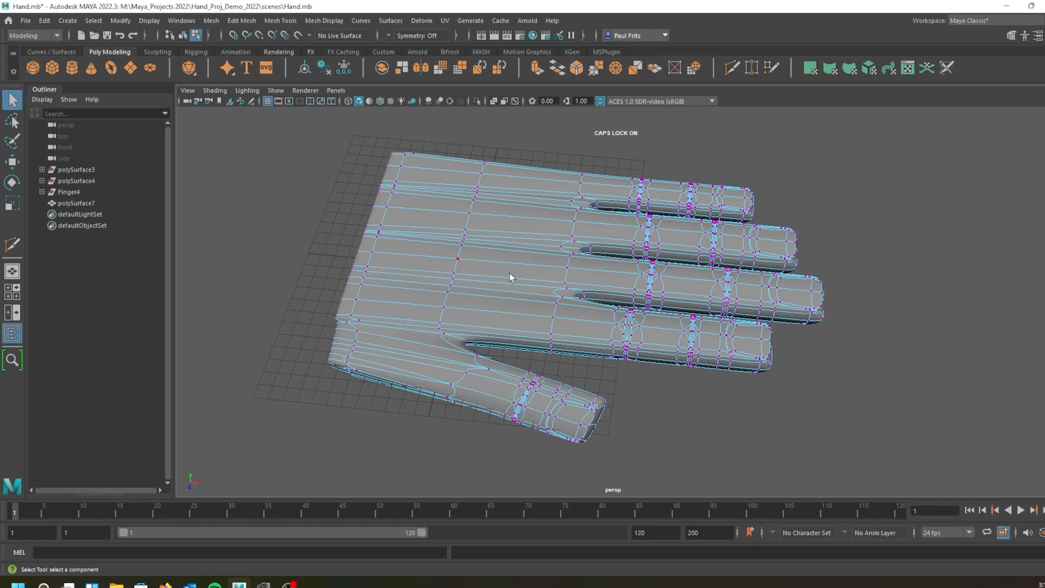
alt+middle_drag(541, 312, 468, 269)
scroll(557, 283, up, 4)
alt+drag(557, 283, 475, 210)
scroll(475, 210, up, 2)
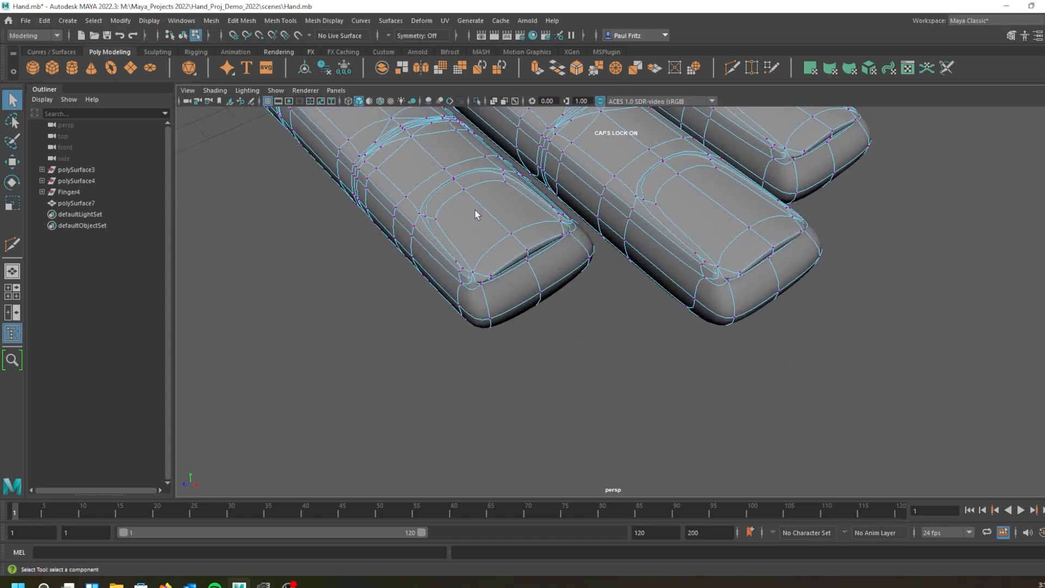
alt+middle_drag(454, 198, 491, 263)
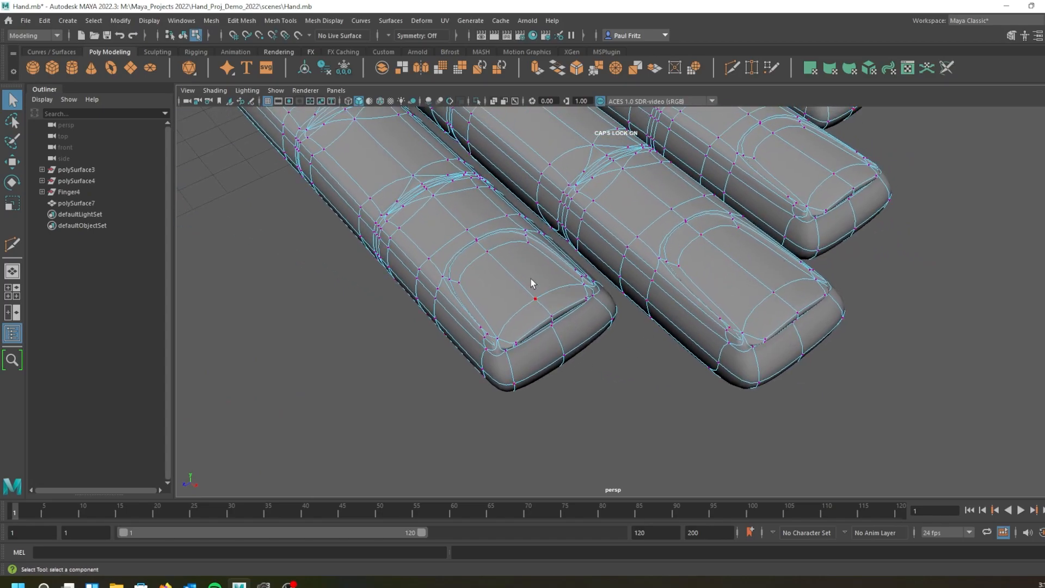
alt+middle_drag(525, 276, 502, 290)
scroll(514, 319, up, 3)
alt+drag(493, 309, 490, 302)
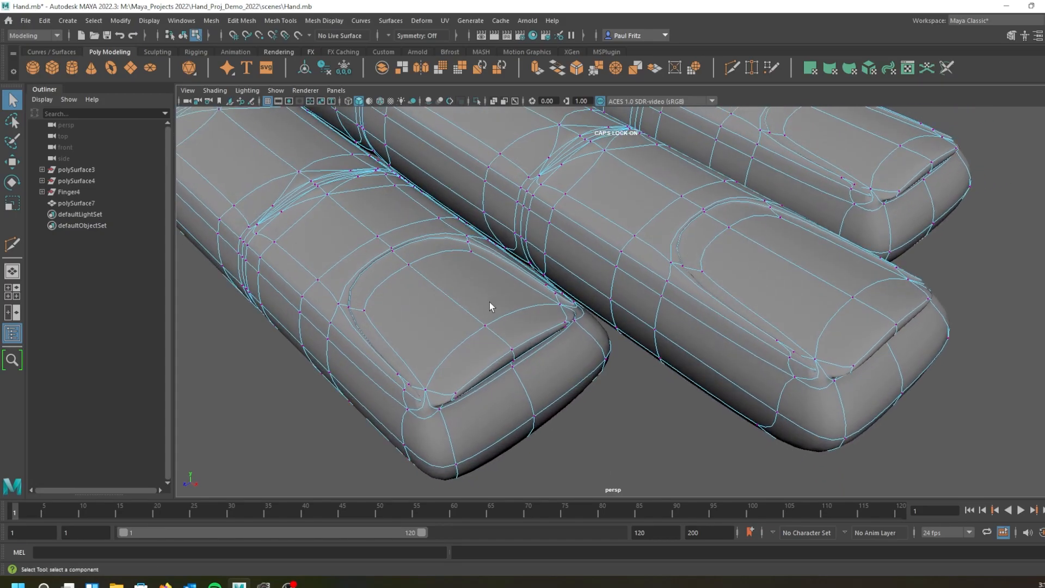
alt+middle_drag(490, 301, 542, 242)
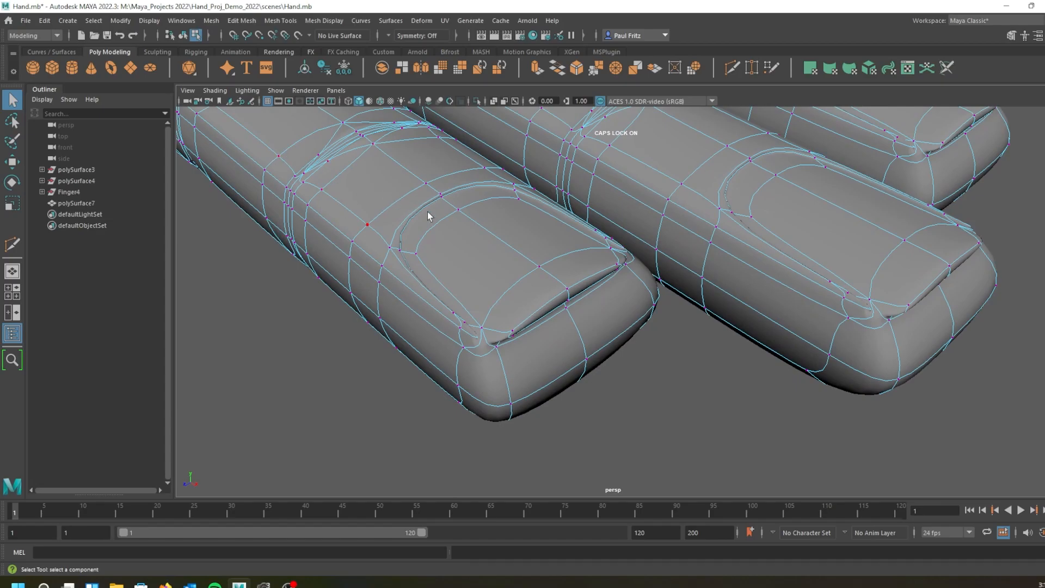
scroll(467, 286, up, 6)
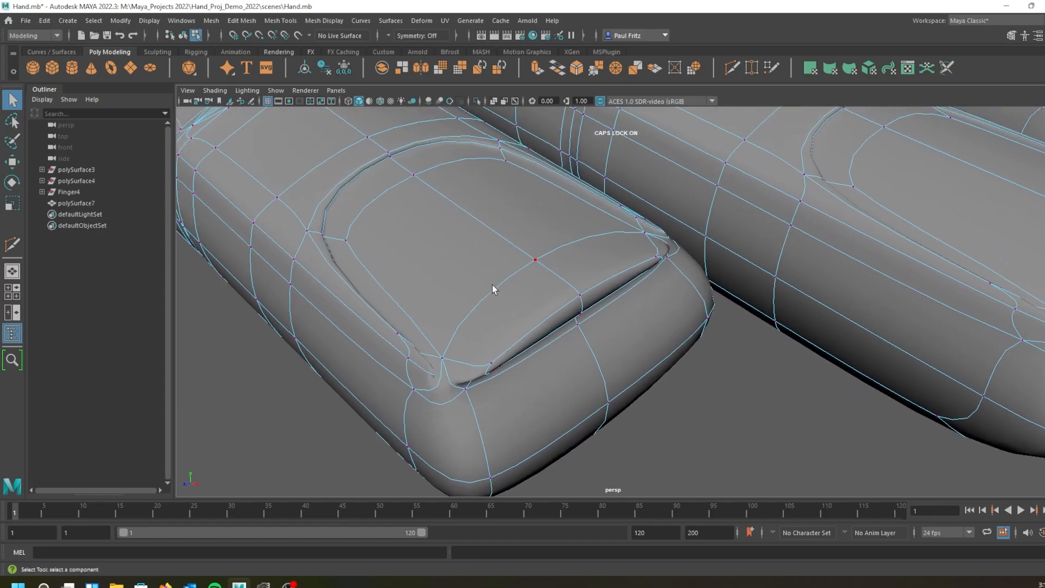
alt+middle_drag(450, 276, 555, 270)
alt+drag(555, 271, 452, 256)
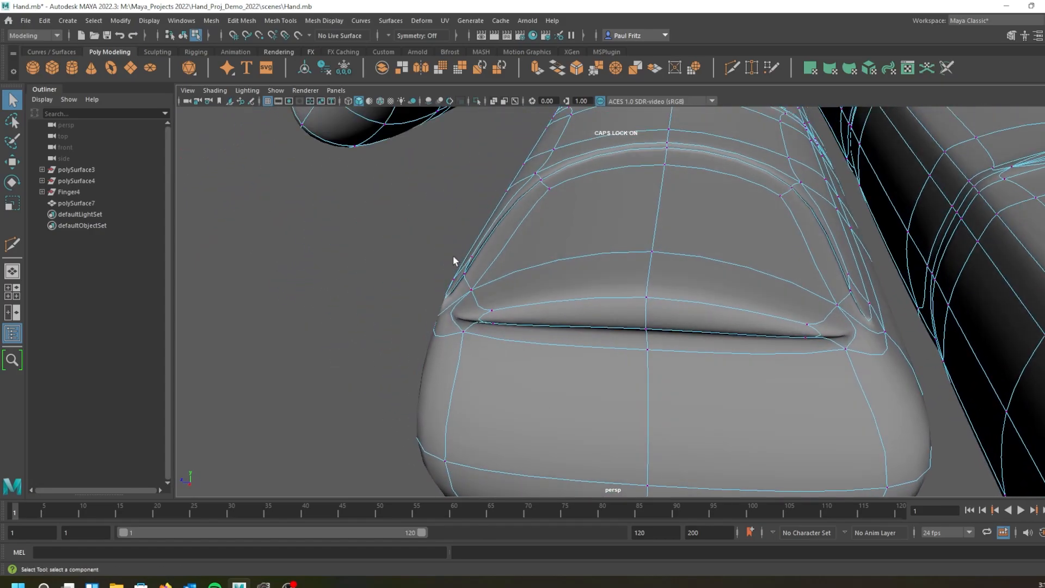
Turn off smooth preview and move the vertices at both front corners of the index fingernail slightly back along the finger.
key(1)
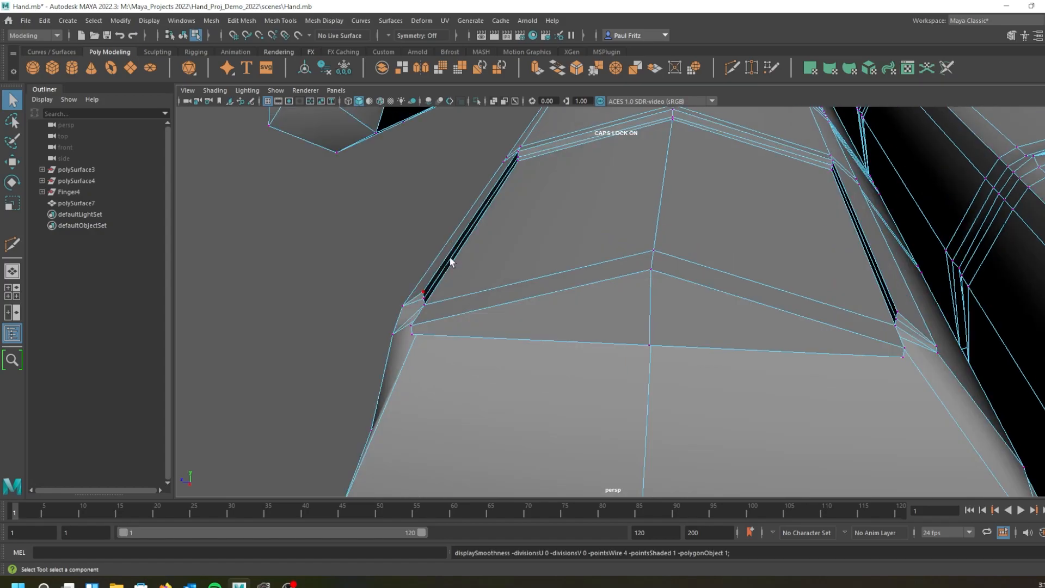
alt+drag(421, 307, 476, 328)
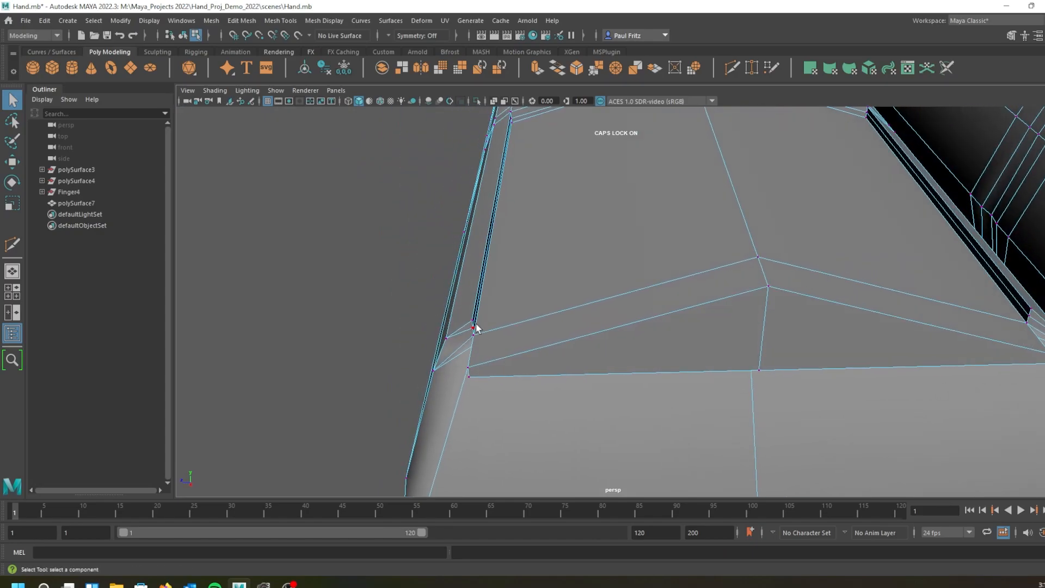
click(446, 338)
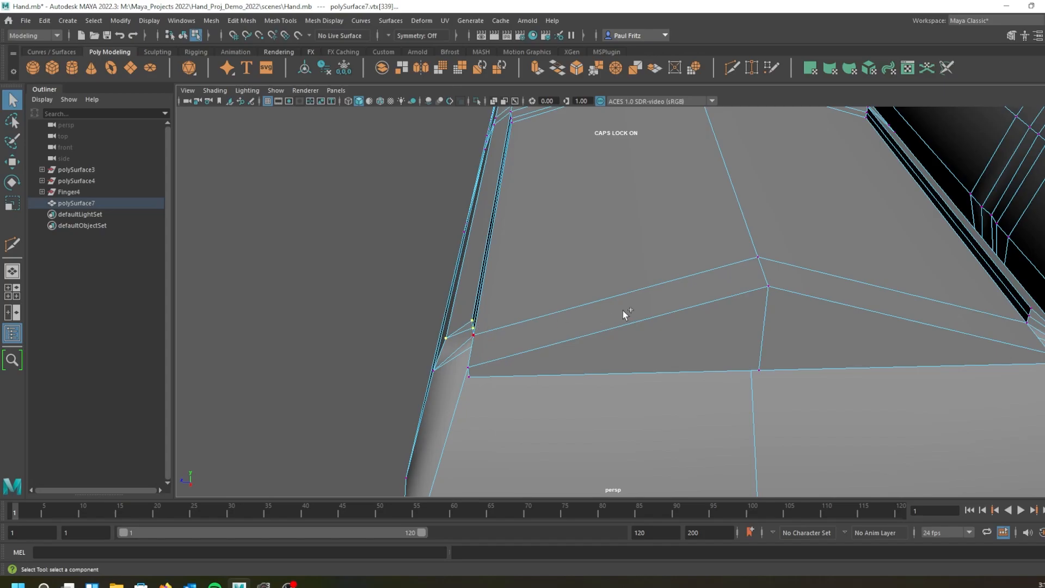
alt+drag(642, 303, 140, 331)
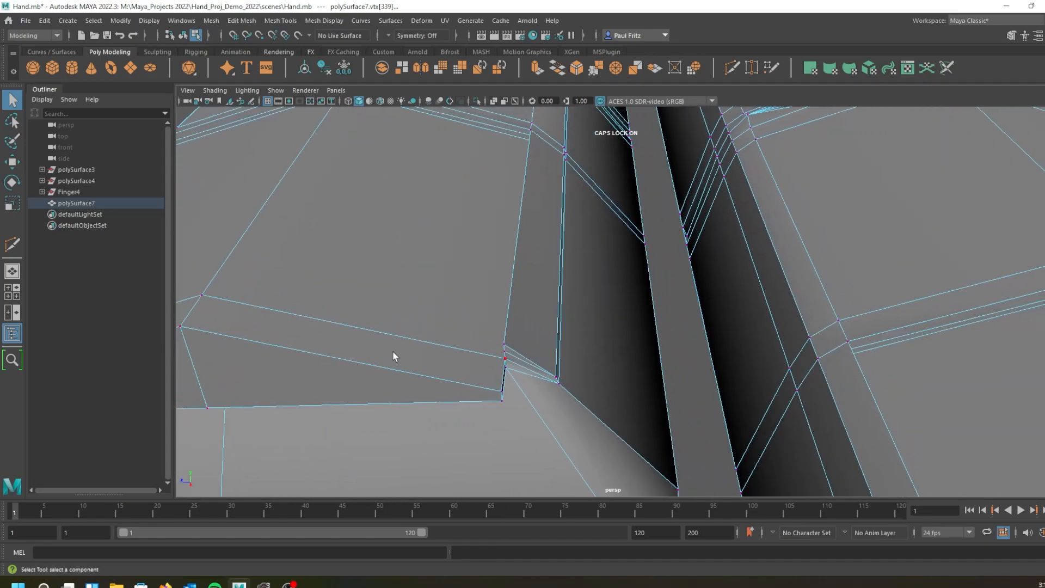
scroll(518, 338, up, 1)
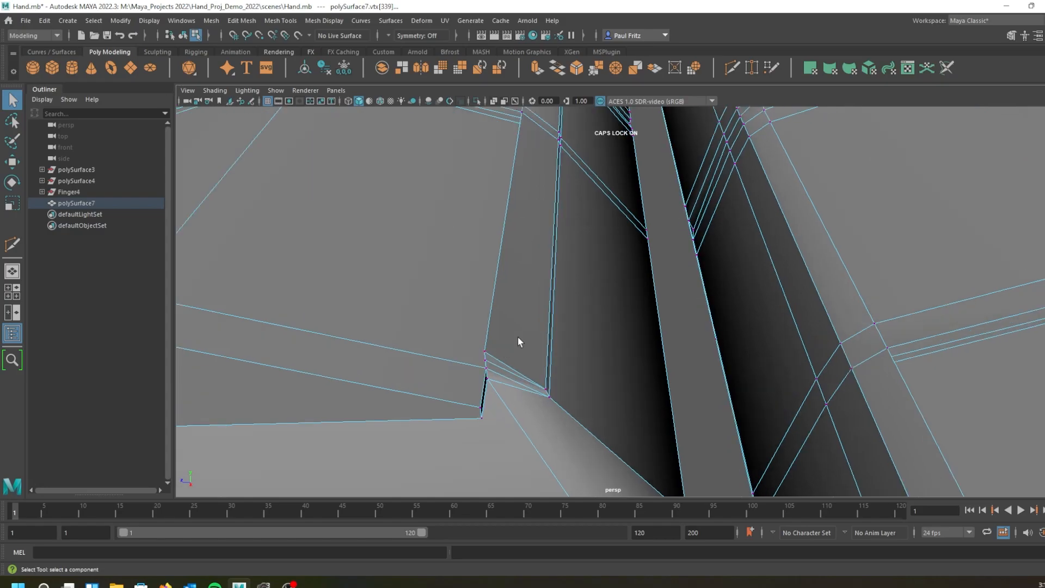
shift+click(485, 360)
shift+click(546, 391)
key(w)
scroll(305, 346, down, 3)
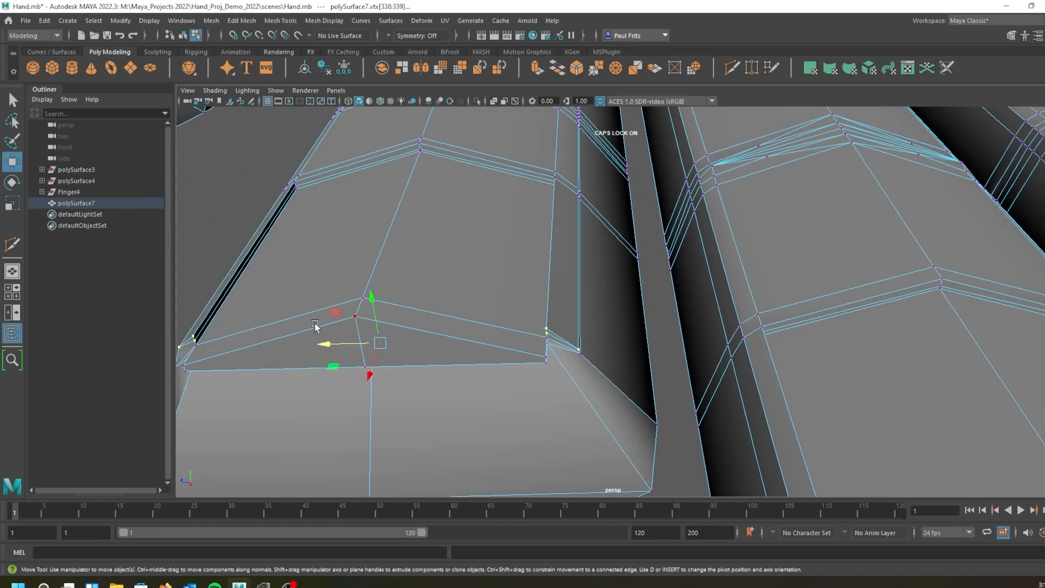
alt+drag(315, 345, 404, 349)
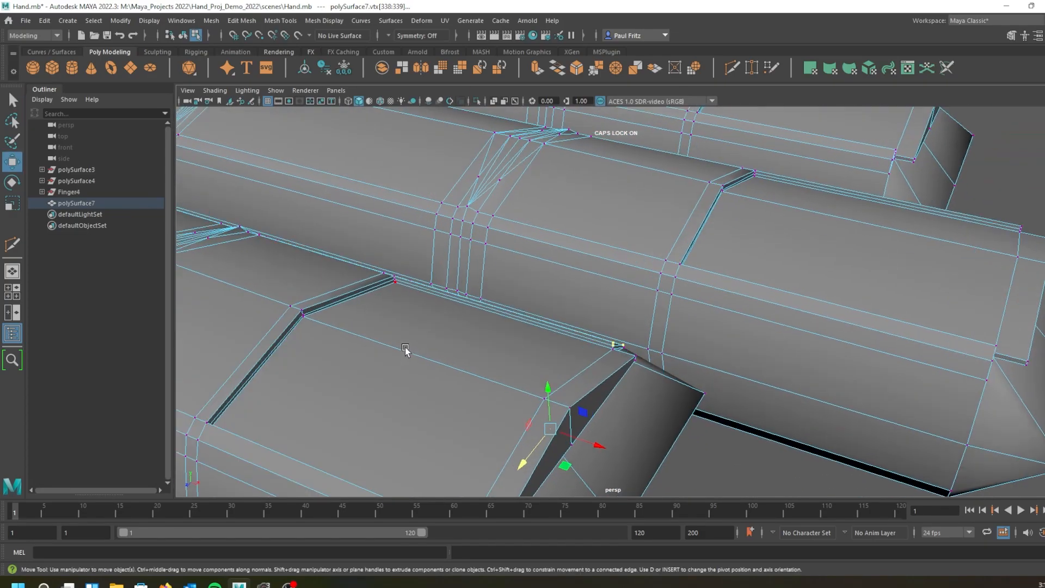
drag(597, 445, 592, 447)
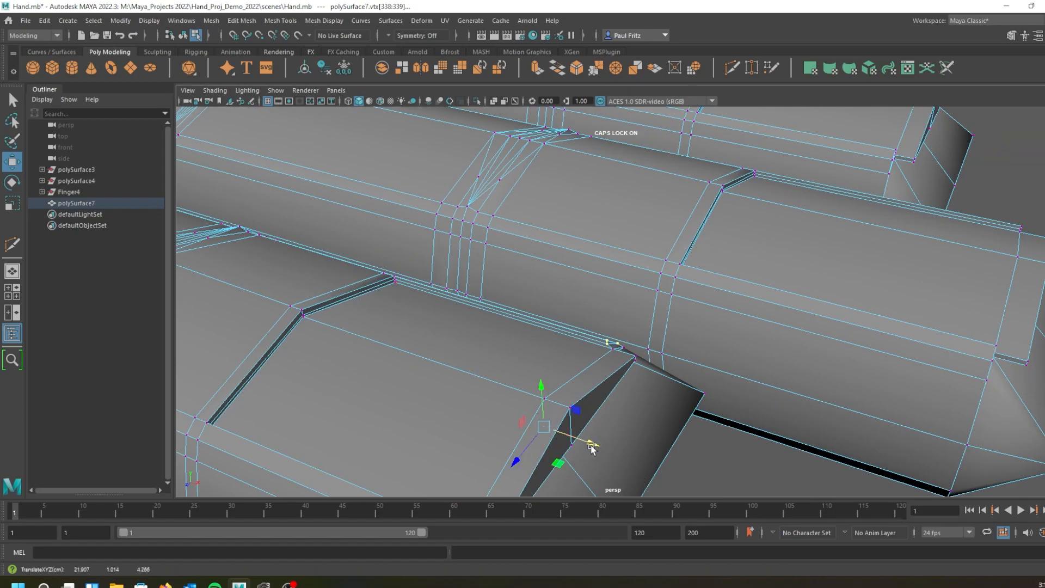
Reduce the selection to the side-groove vertices at both front corners of the index fingernail and move them slightly back along the finger.
key(3)
scroll(544, 393, down, 3)
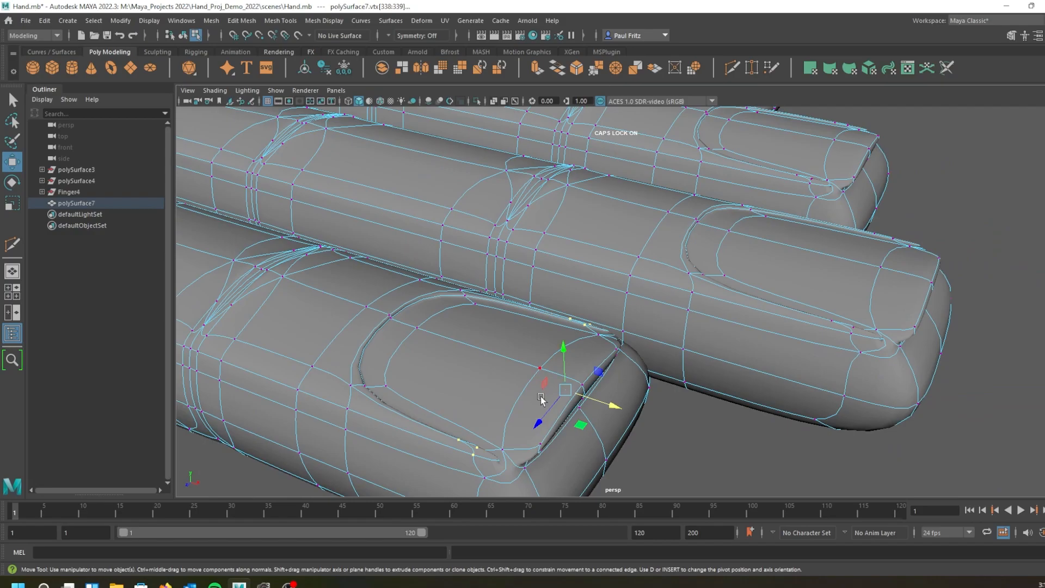
alt+drag(514, 400, 405, 396)
scroll(427, 371, up, 2)
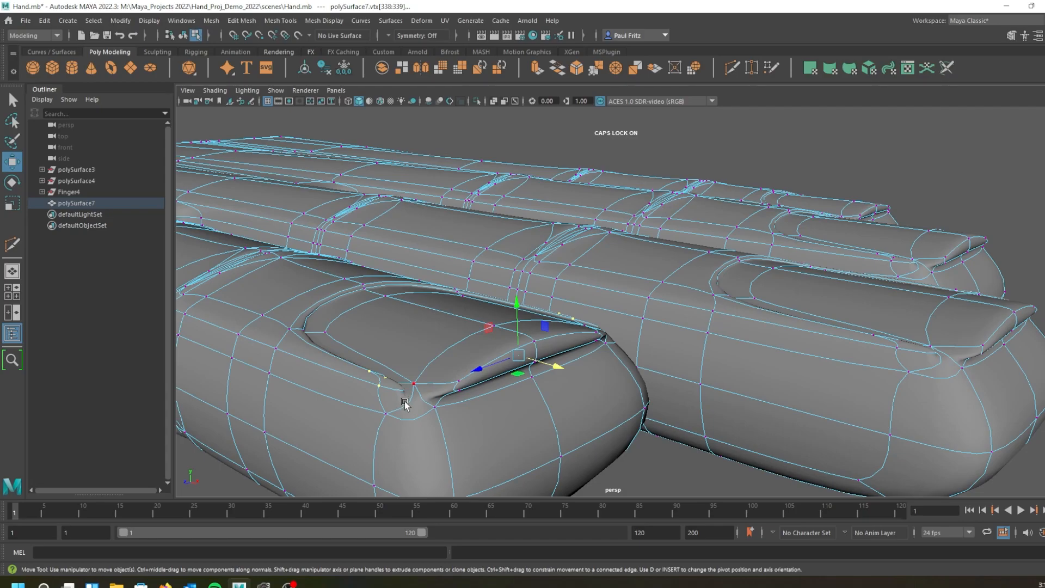
key(1)
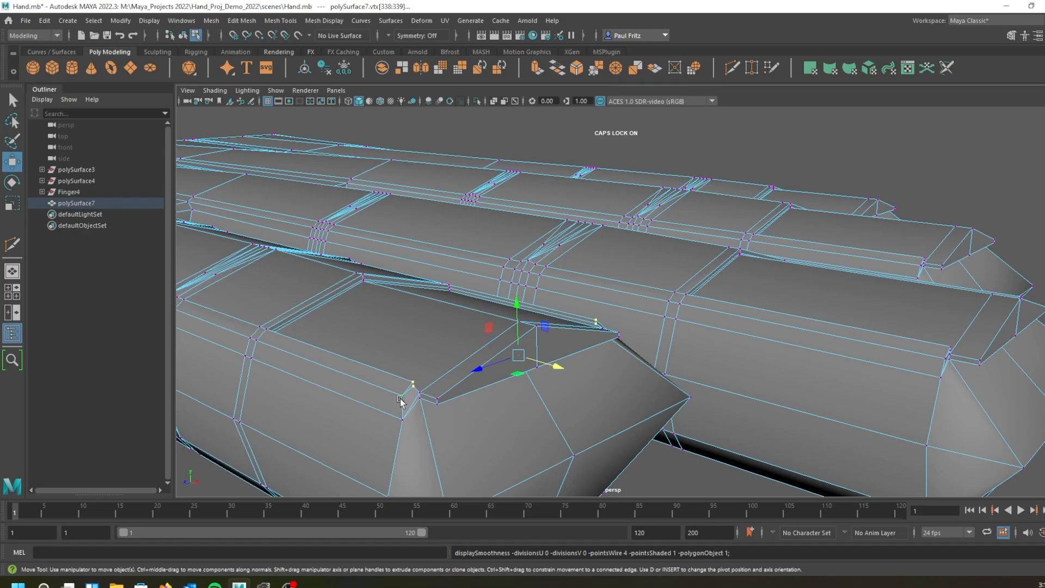
key(alt)
shift+click(401, 397)
alt+drag(568, 384, 499, 393)
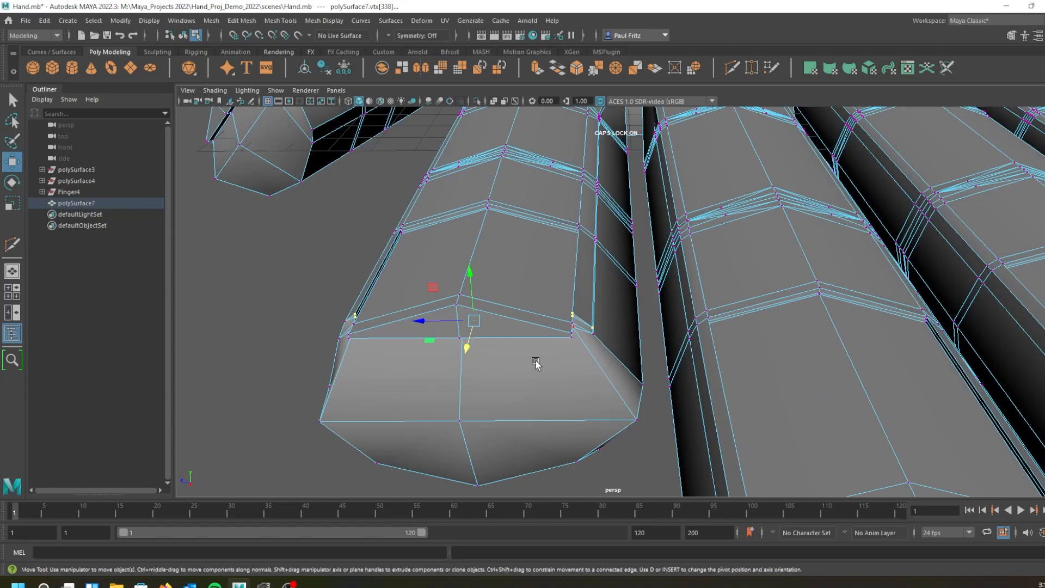
scroll(587, 334, up, 2)
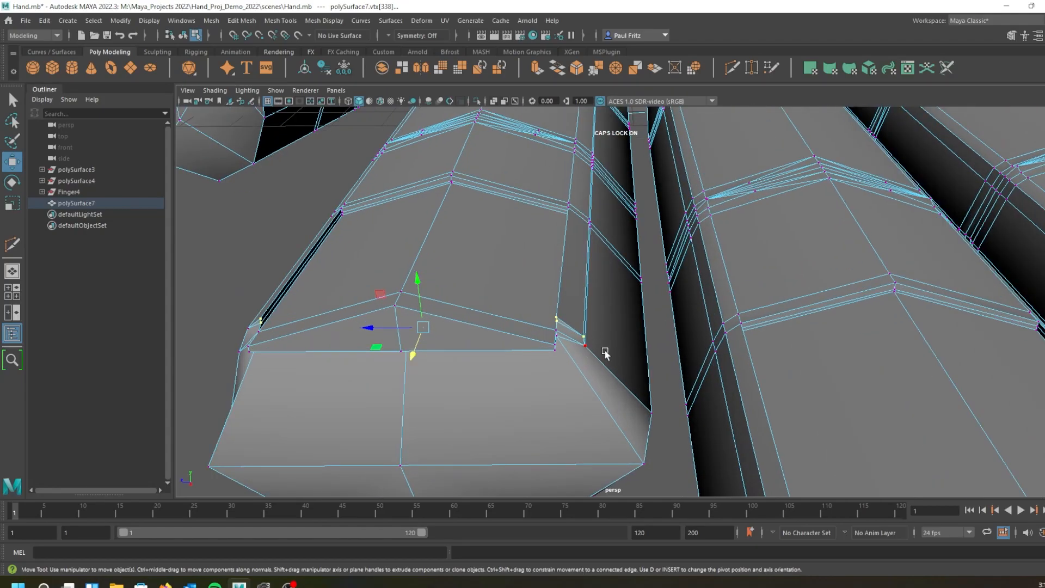
shift+click(584, 338)
alt+drag(518, 362, 561, 366)
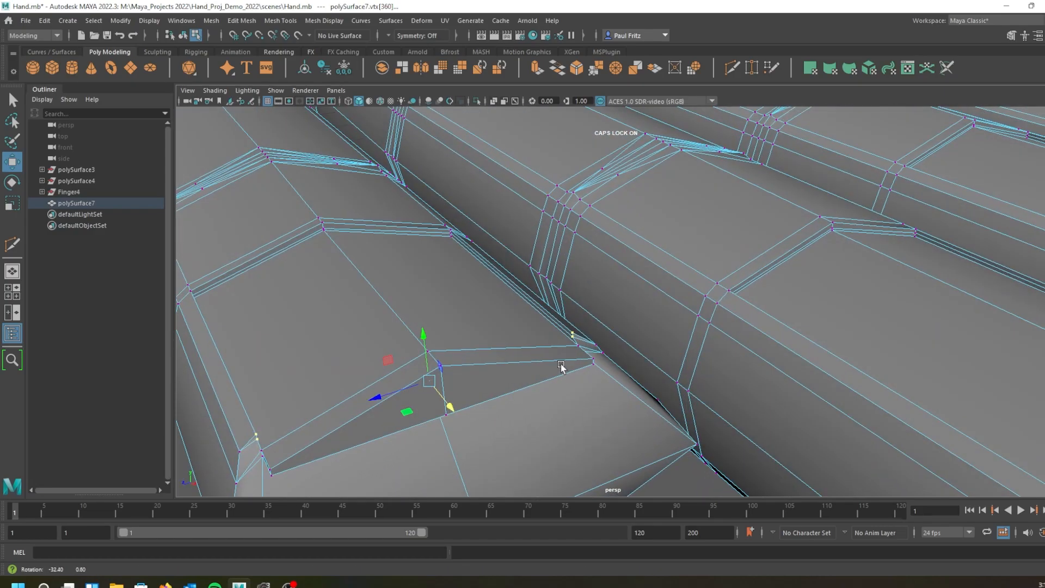
drag(450, 407, 441, 396)
Check the nail in smooth preview, then lower the groove vertex at its outer front corner, on the thumb side, slightly.
key(3)
alt+drag(349, 395, 420, 427)
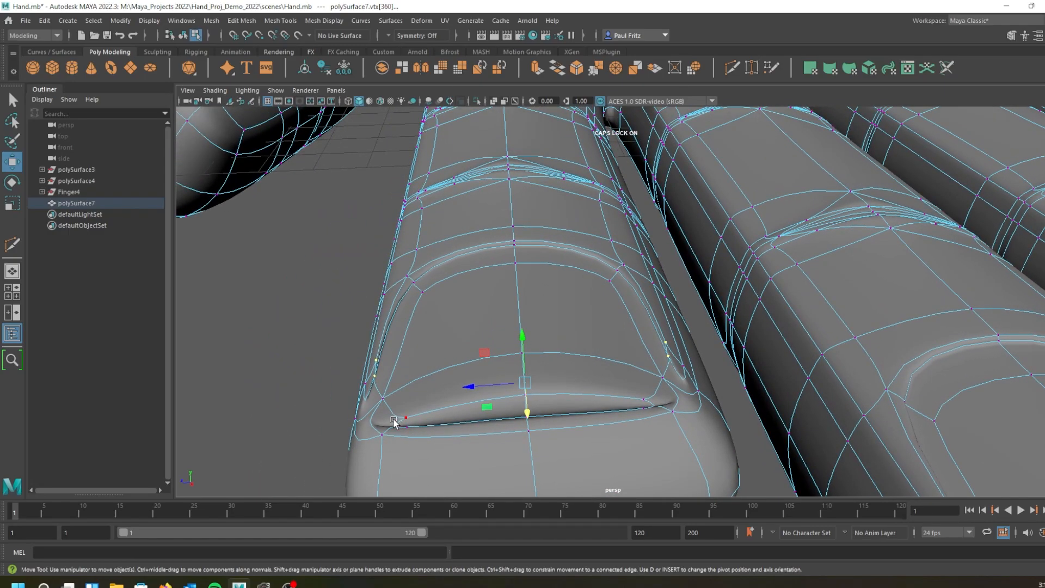
key(1)
scroll(375, 401, up, 2)
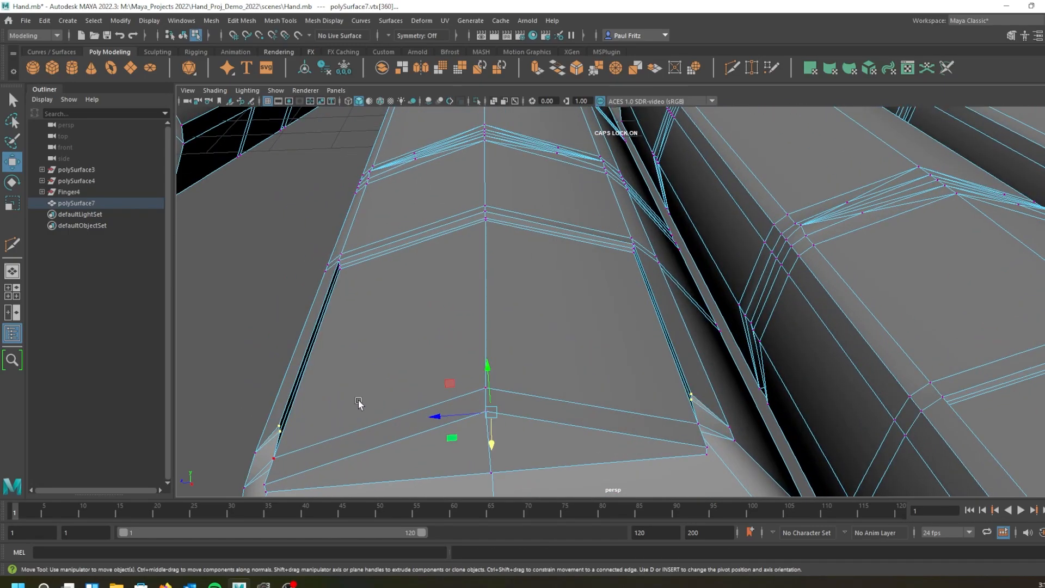
alt+middle_drag(351, 390, 455, 375)
alt+drag(407, 375, 397, 370)
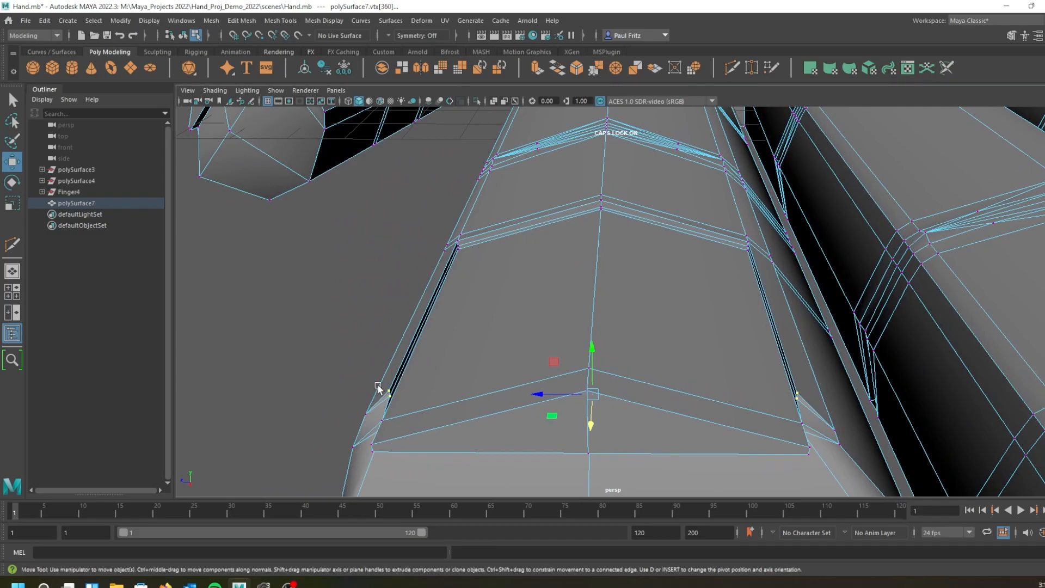
click(389, 393)
drag(384, 348, 384, 350)
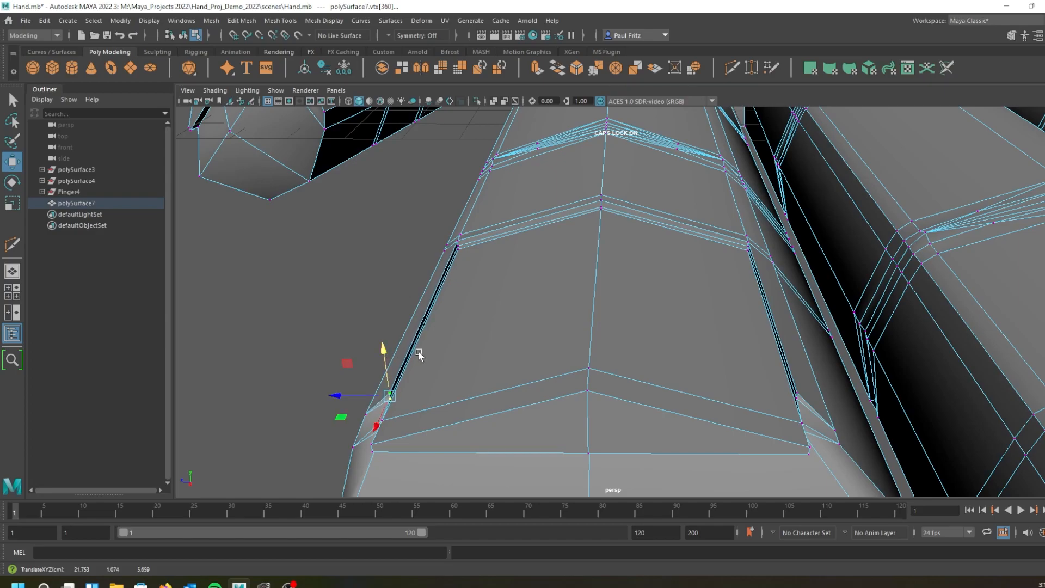
Shift the thumb-side corner's groove vertex slightly outward and fine-tune its height, checking the shape in smooth preview.
key(3)
alt+drag(530, 375, 500, 294)
alt+drag(579, 295, 607, 300)
mouse_move(475, 371)
mouse_down()
mouse_move(489, 364)
mouse_move(469, 357)
mouse_up()
alt+right_drag(469, 357, 475, 320)
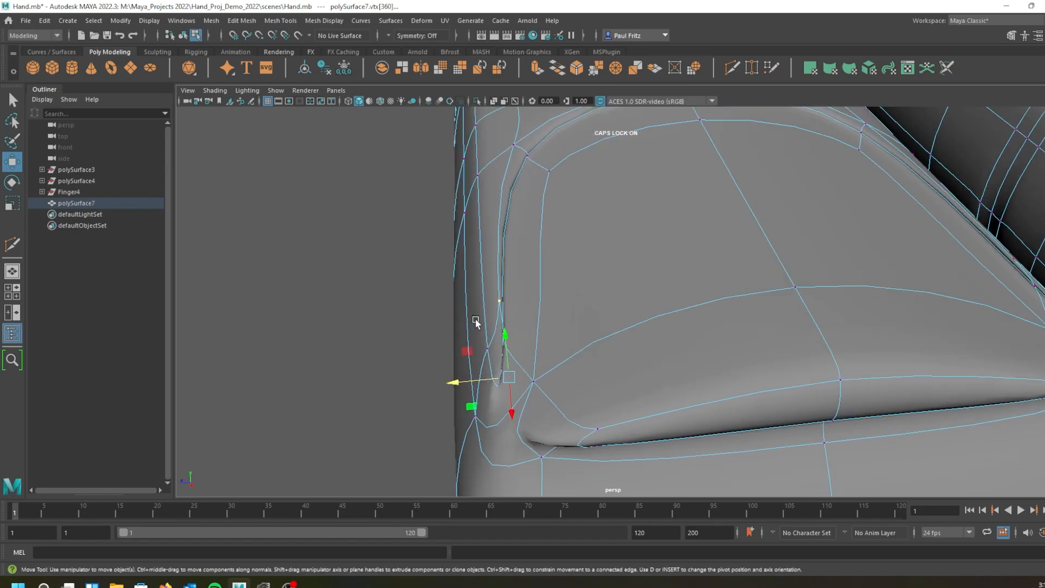
alt+drag(457, 309, 426, 285)
key(1)
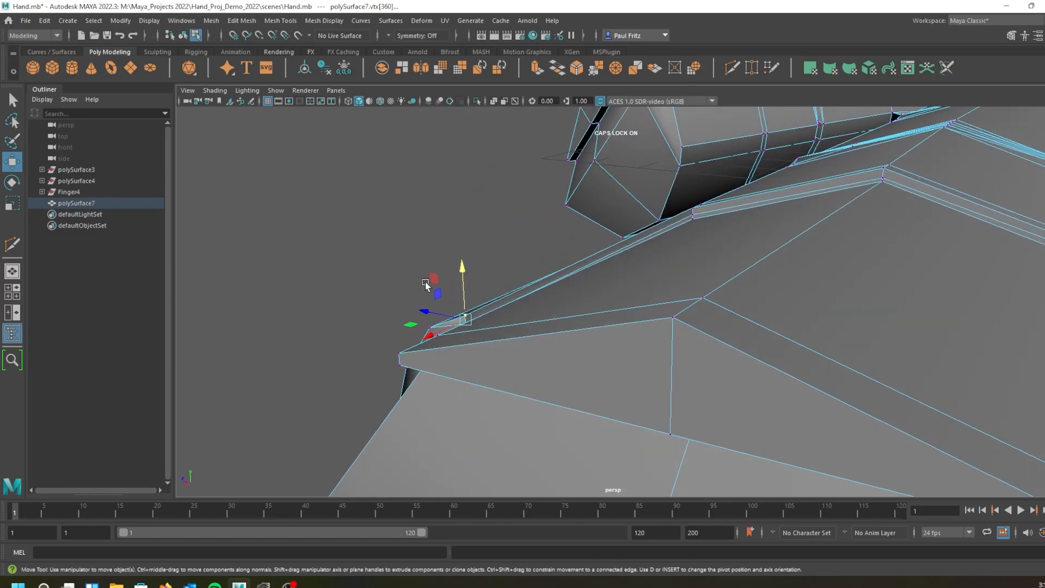
alt+drag(513, 286, 595, 286)
drag(519, 296, 518, 295)
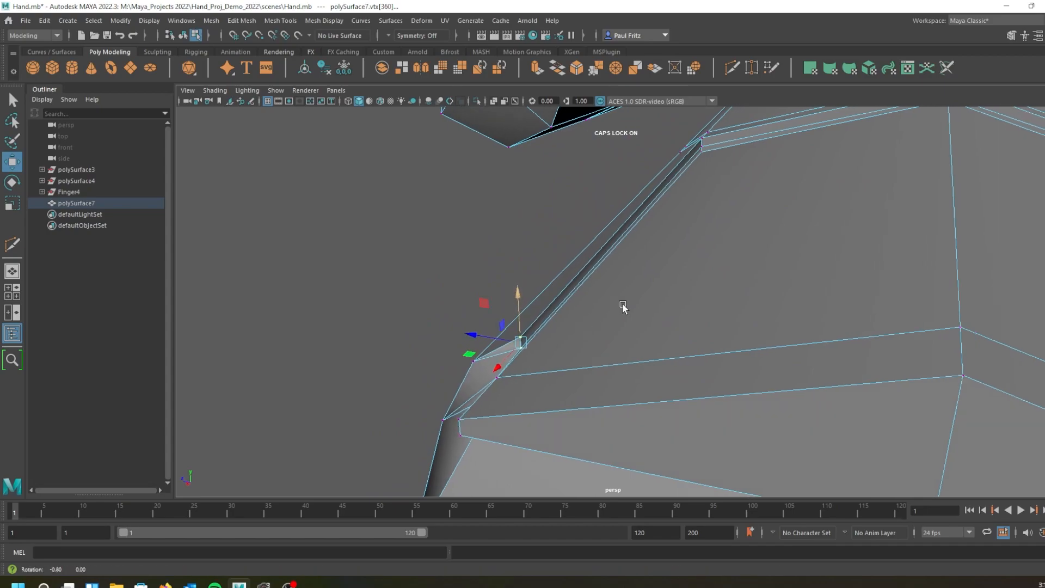
Lower the same groove vertex slightly, move it back along the finger, and preview the smoothed nail corner.
alt+drag(604, 301, 596, 301)
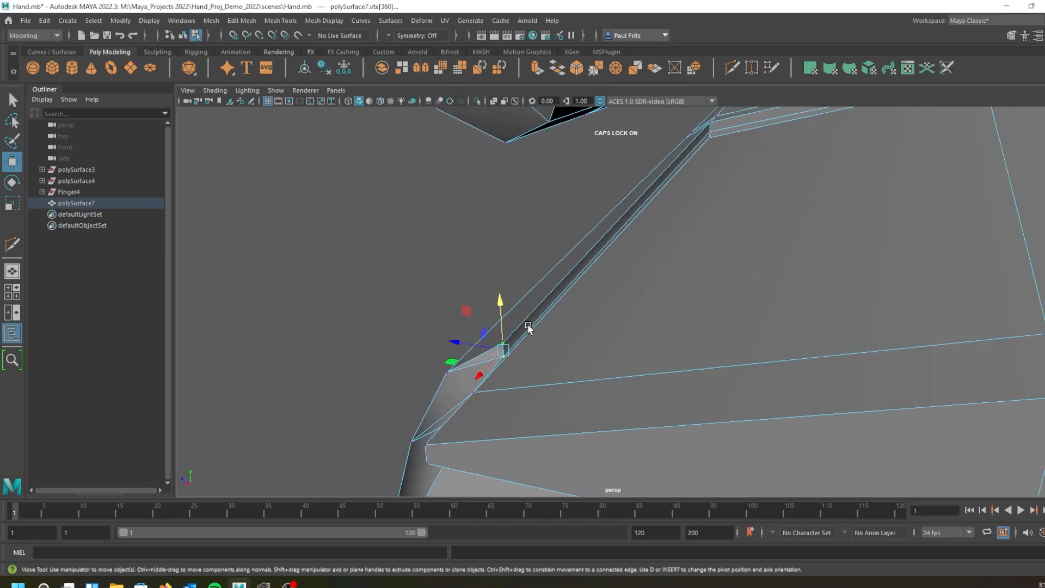
click(475, 310)
click(502, 346)
drag(497, 299, 498, 303)
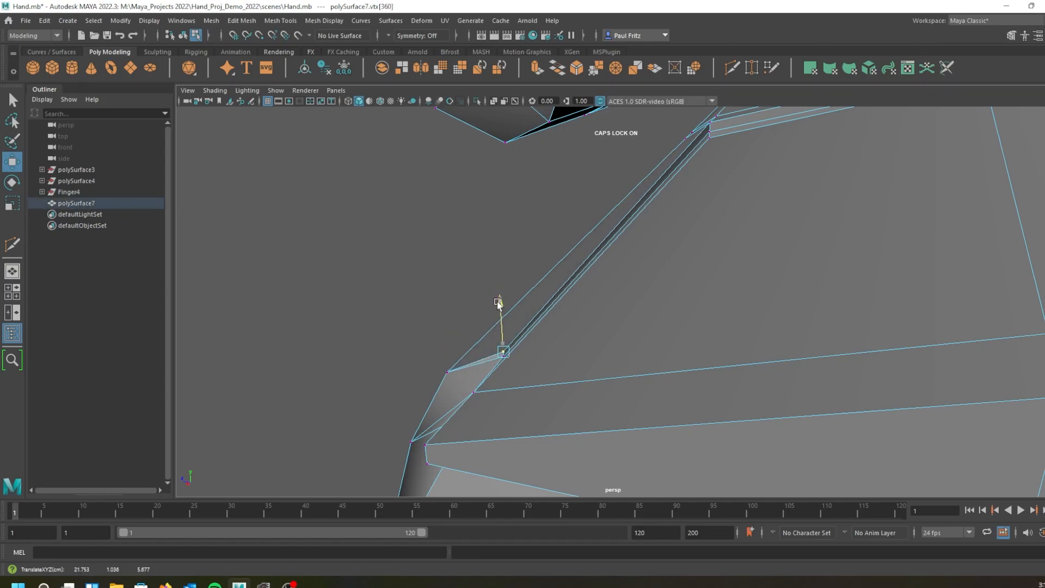
drag(479, 376, 488, 374)
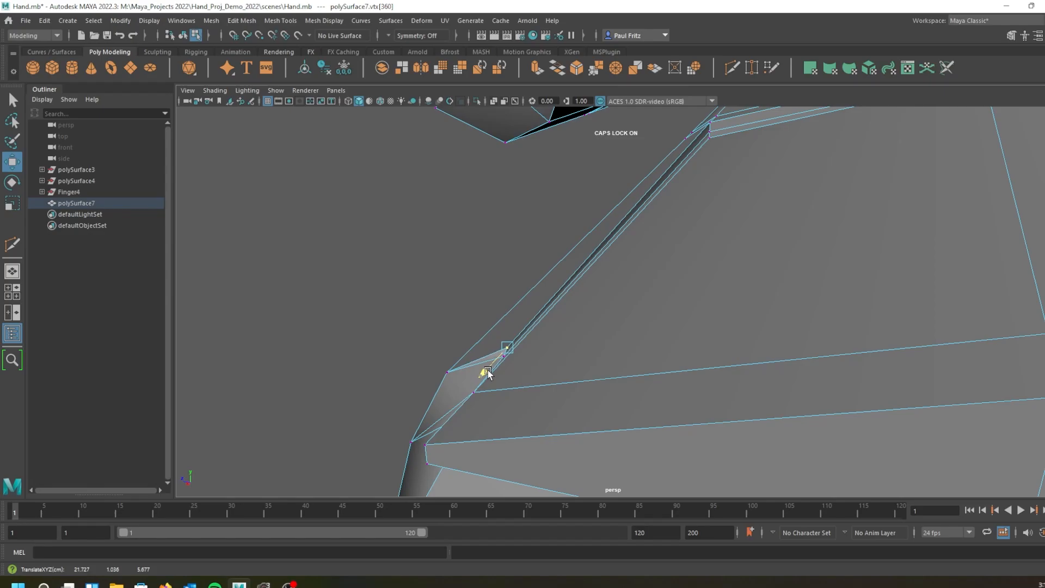
key(3)
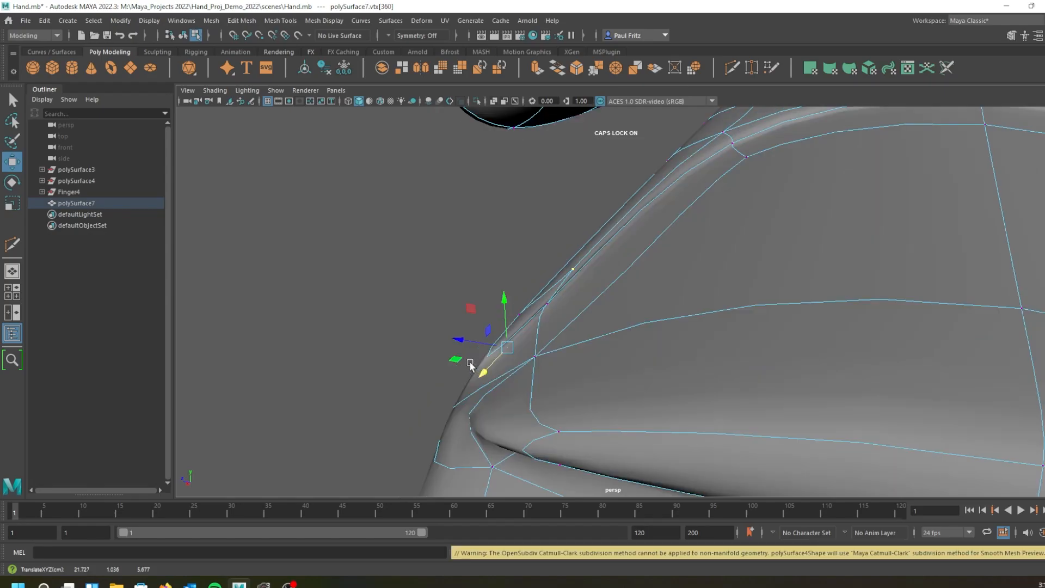
mouse_move(456, 376)
alt+mouse_down()
mouse_move(443, 369)
mouse_move(438, 379)
alt+mouse_up()
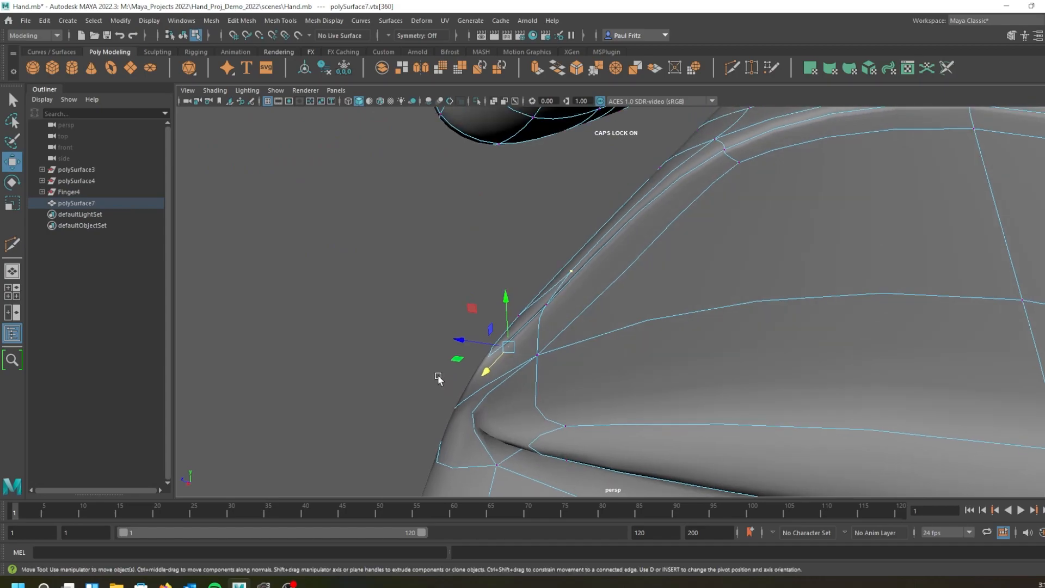
Try moving the adjacent inner groove vertex toward the nail and adjusting its height, then undo the moves.
click(545, 309)
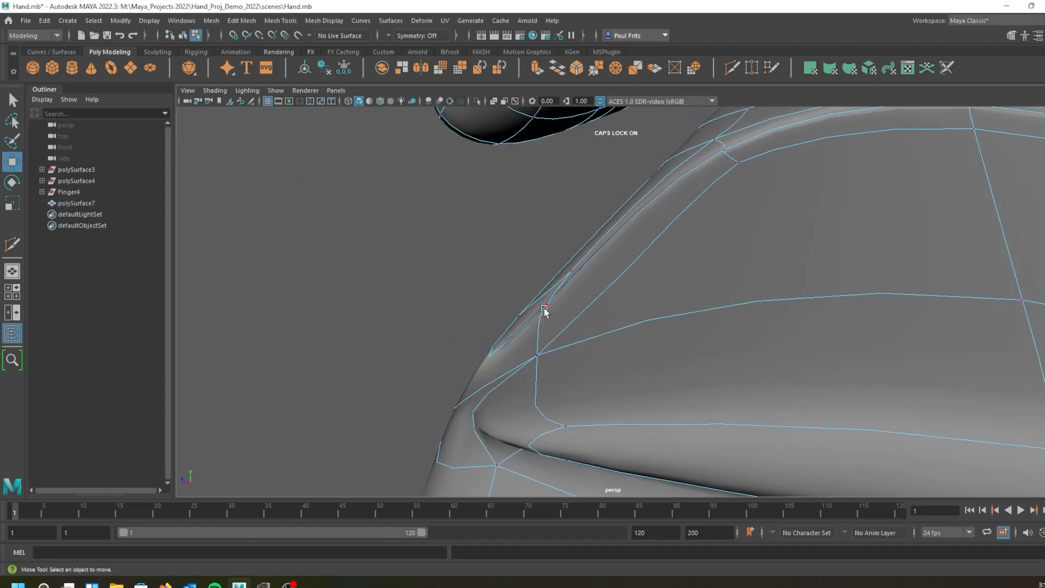
click(546, 309)
drag(465, 351, 489, 352)
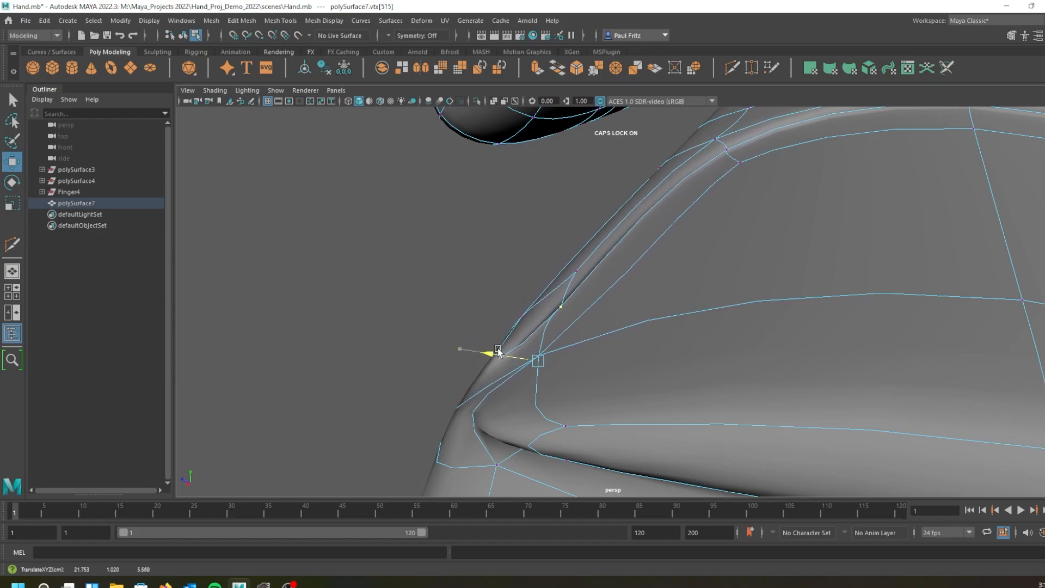
mouse_move(647, 363)
alt+mouse_down()
mouse_move(590, 338)
mouse_move(631, 373)
alt+mouse_up()
drag(510, 394, 513, 390)
key(1)
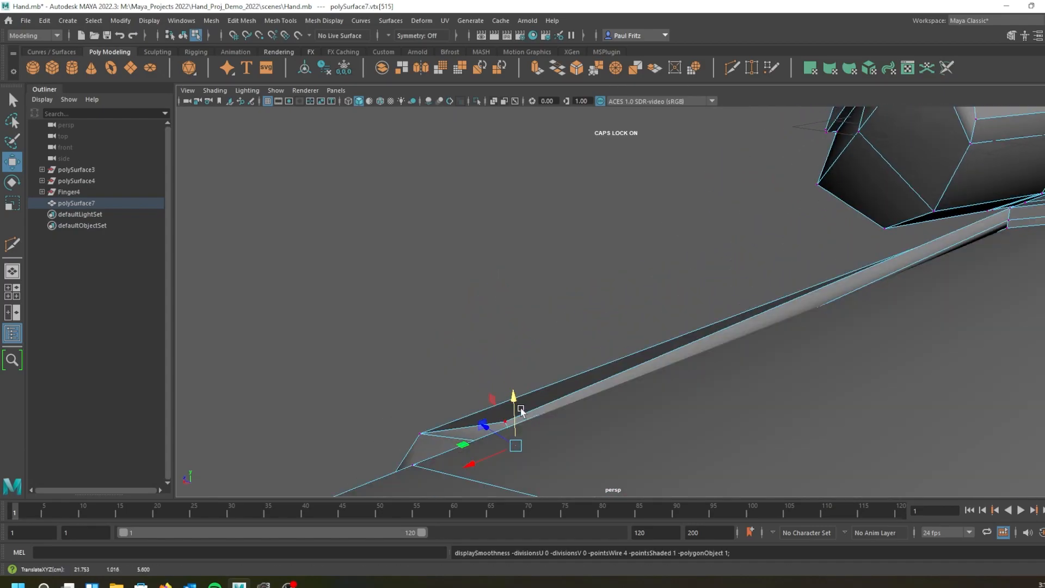
alt+drag(587, 395, 771, 342)
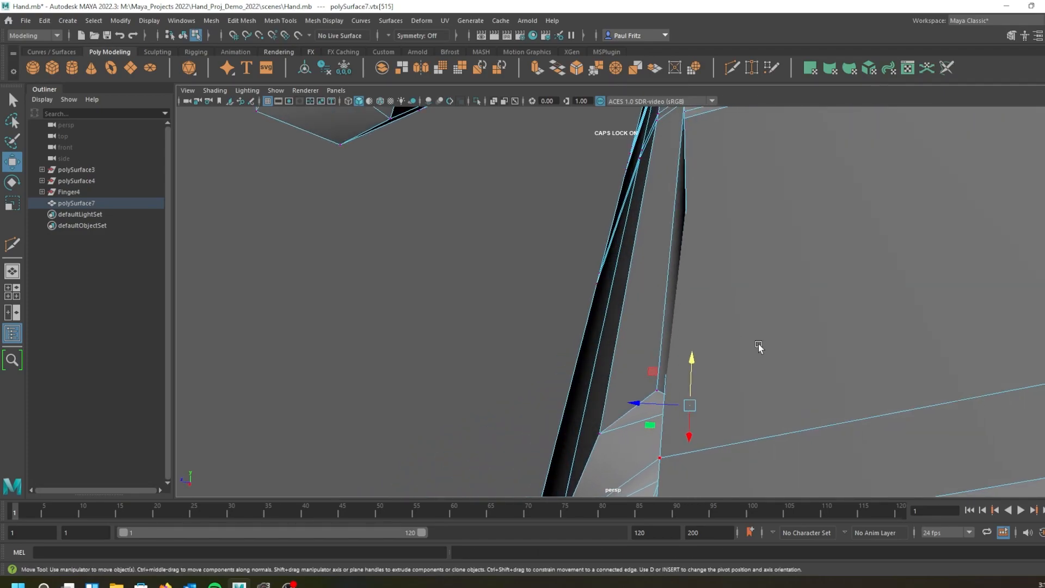
key(ctrl+z)
key(ctrl+z)
key(ctrl+z)
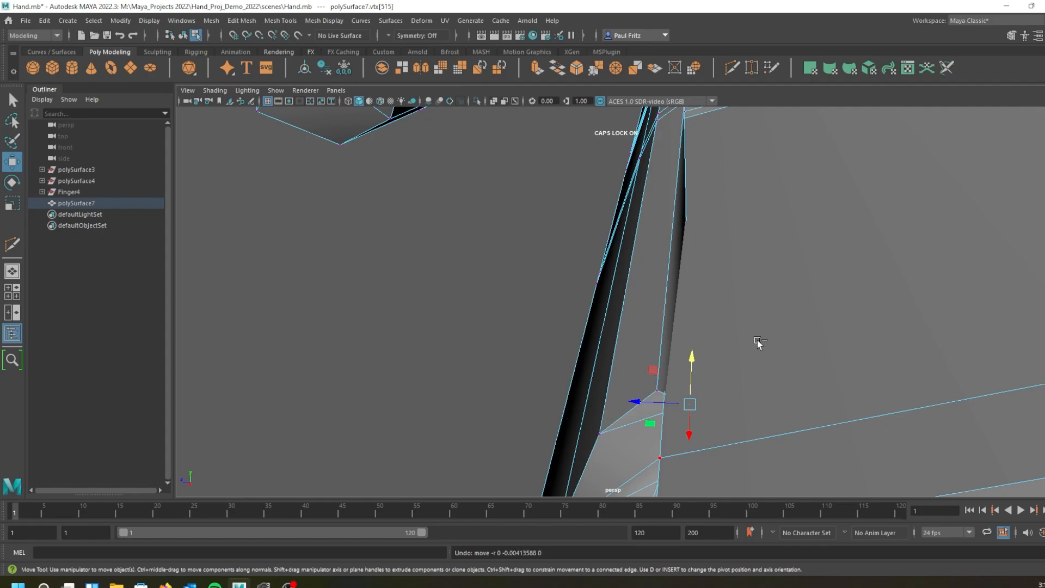
Reselect the thumb-side corner's outer groove vertex, adjust it along the finger, and check the nail in smooth preview.
alt+drag(755, 343, 677, 343)
click(602, 391)
drag(579, 404, 771, 356)
key(3)
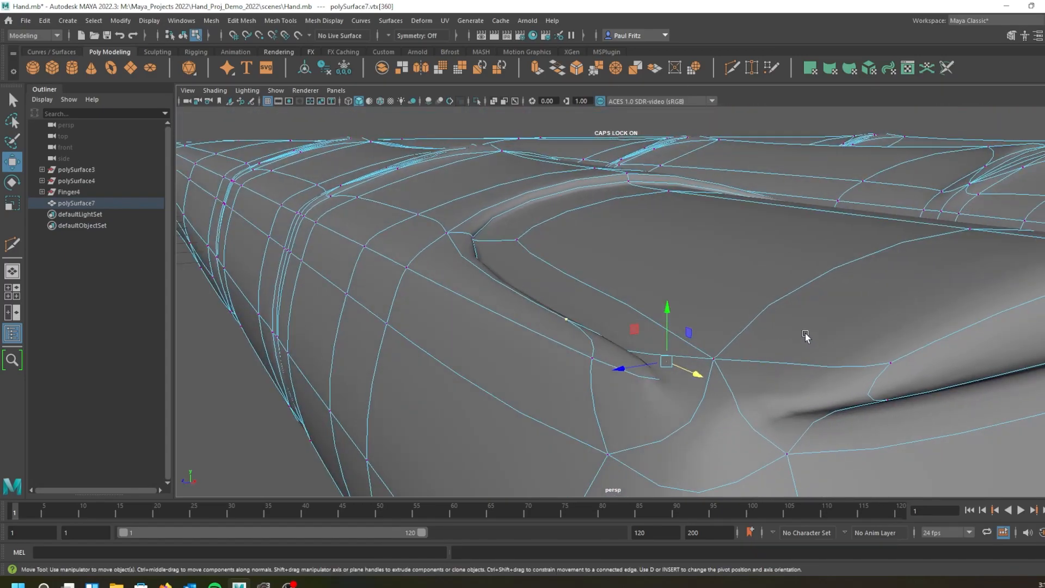
alt+middle_drag(803, 336, 581, 380)
alt+drag(580, 383, 550, 385)
alt+drag(719, 285, 445, 336)
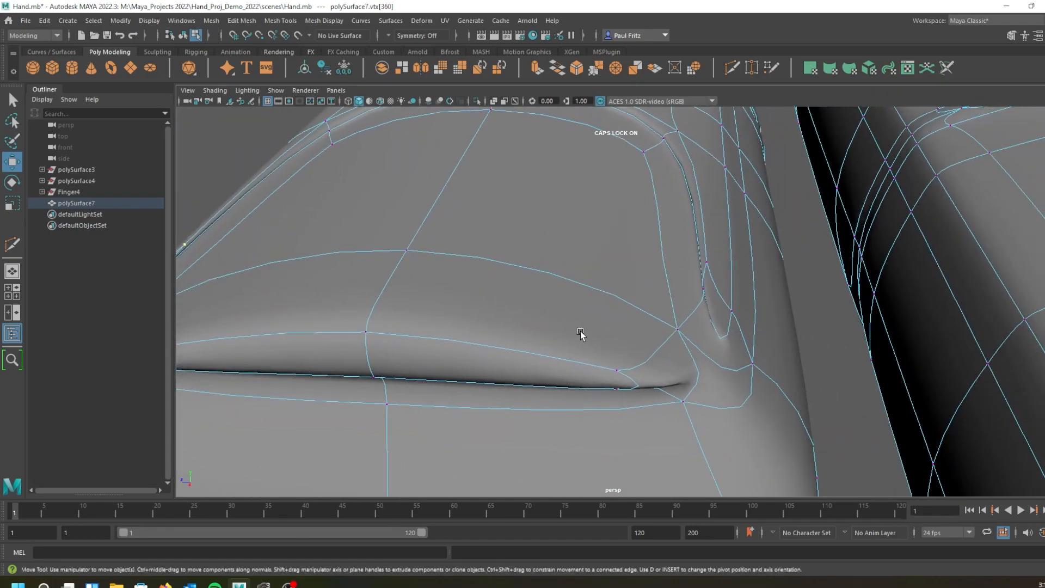
Turn off smooth preview and adjust the height of the inner groove vertex at the index fingernail's opposite front corner.
mouse_move(580, 334)
alt+mouse_down()
mouse_move(542, 330)
mouse_move(596, 335)
alt+mouse_up()
alt+middle_drag(596, 336, 488, 380)
scroll(488, 381, up, 2)
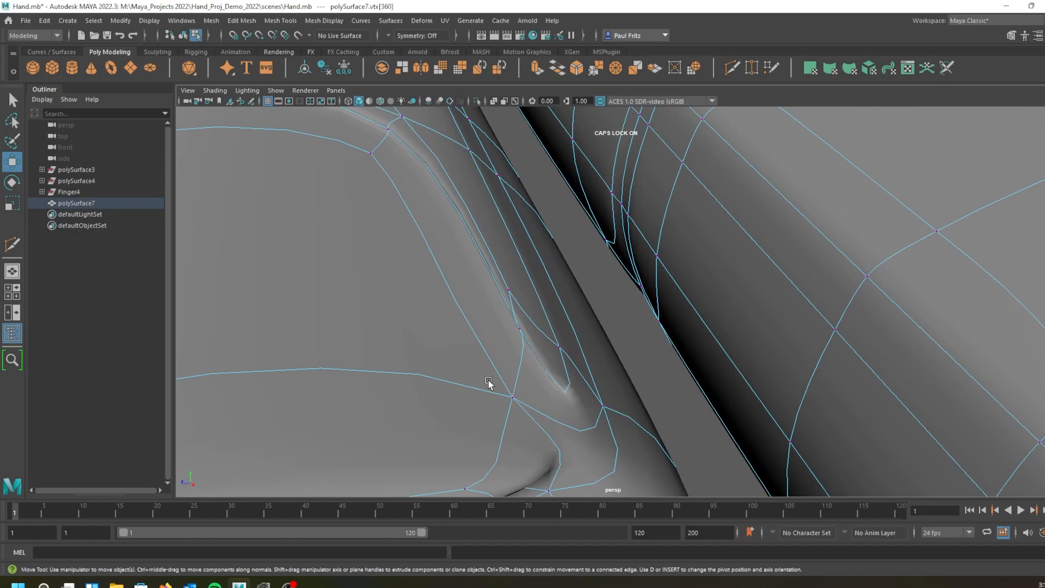
key(1)
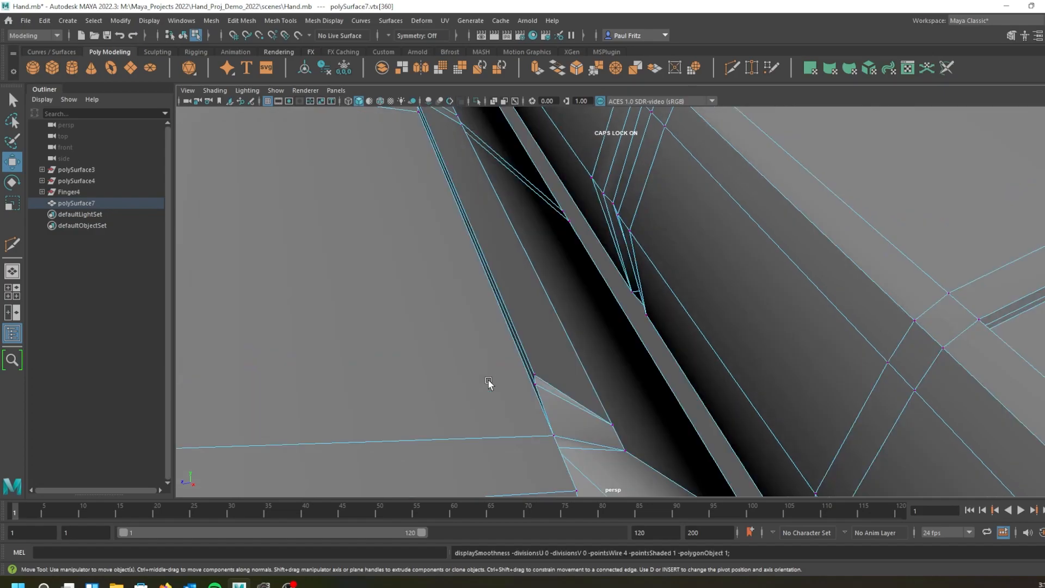
click(538, 385)
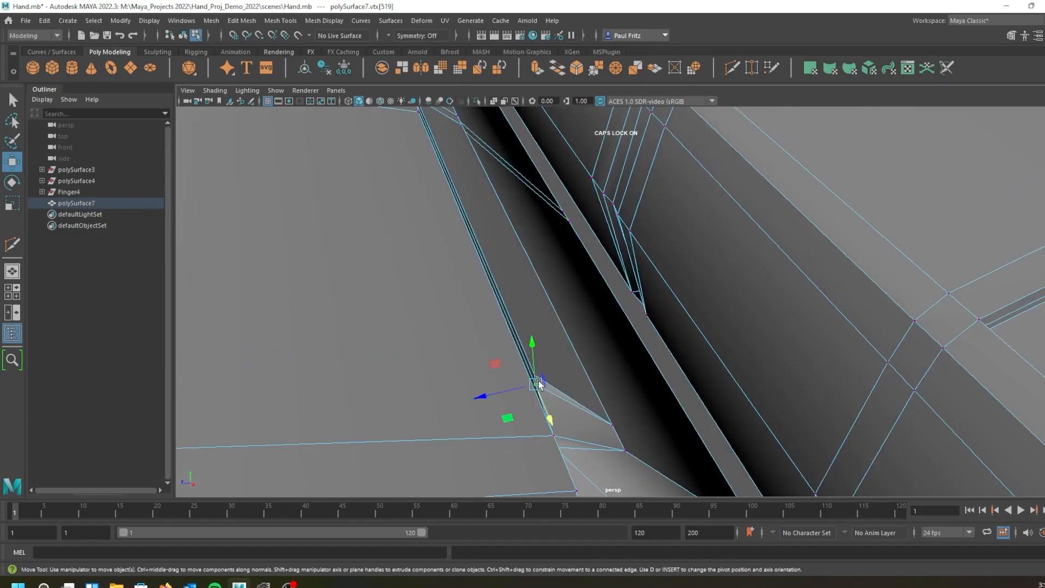
drag(537, 360, 535, 359)
Adjust the position of the outer groove vertex at that same corner and examine the result in smooth preview.
alt+drag(463, 397, 540, 399)
click(565, 394)
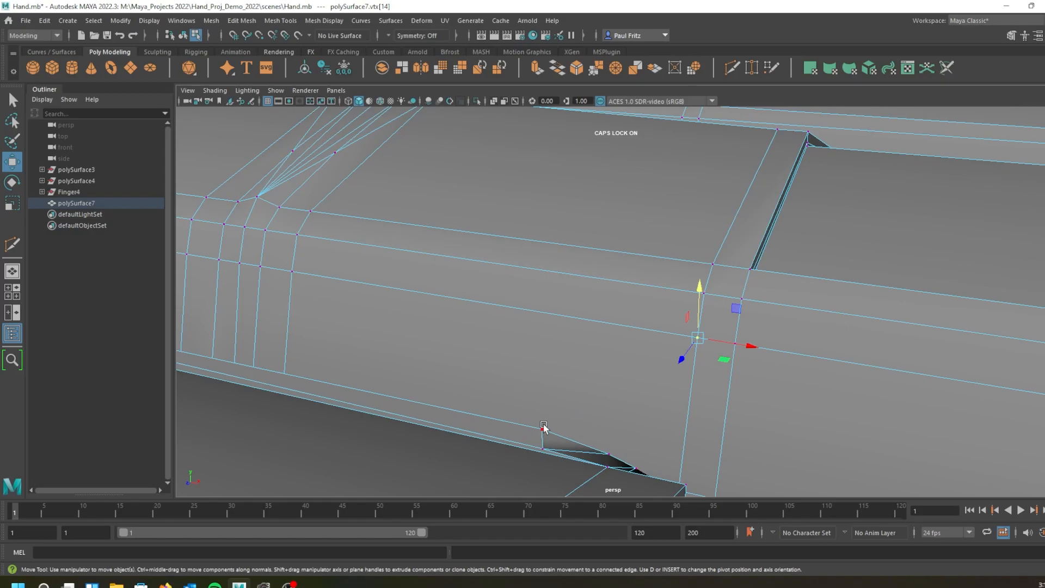
click(545, 429)
drag(583, 434, 565, 443)
drag(516, 375, 606, 346)
key(3)
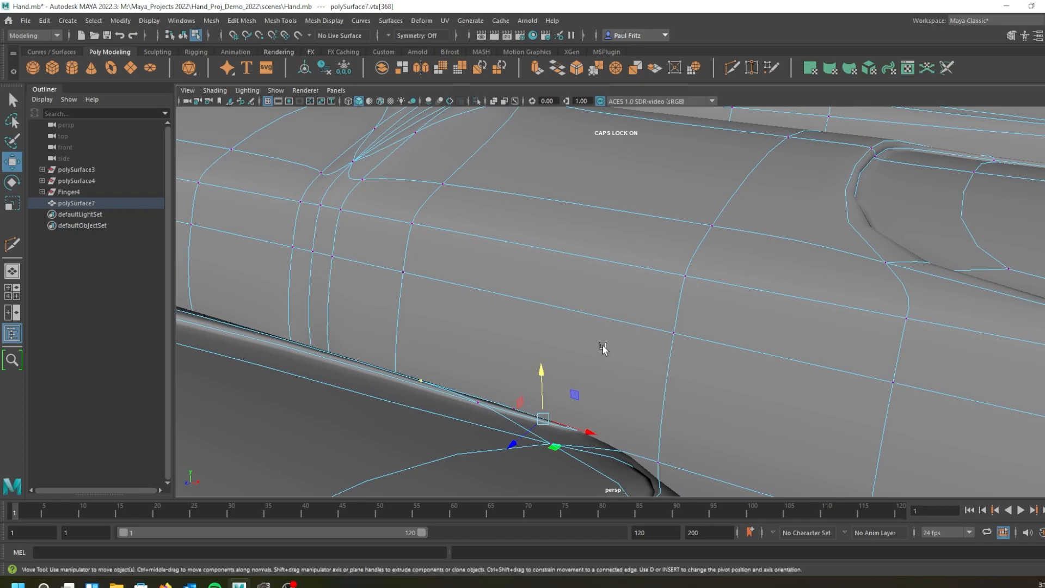
alt+drag(543, 432, 489, 393)
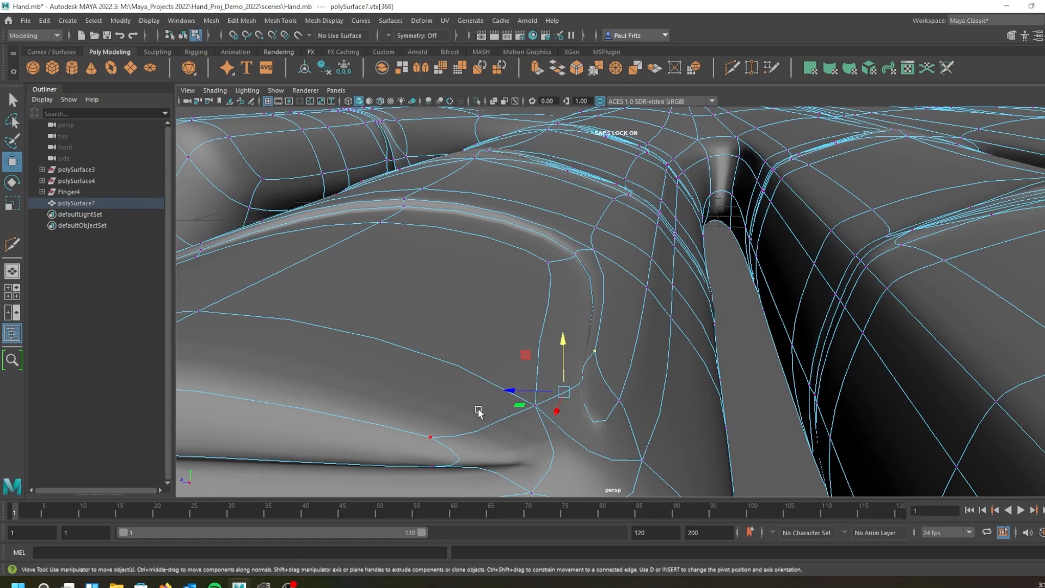
alt+drag(494, 396, 461, 362)
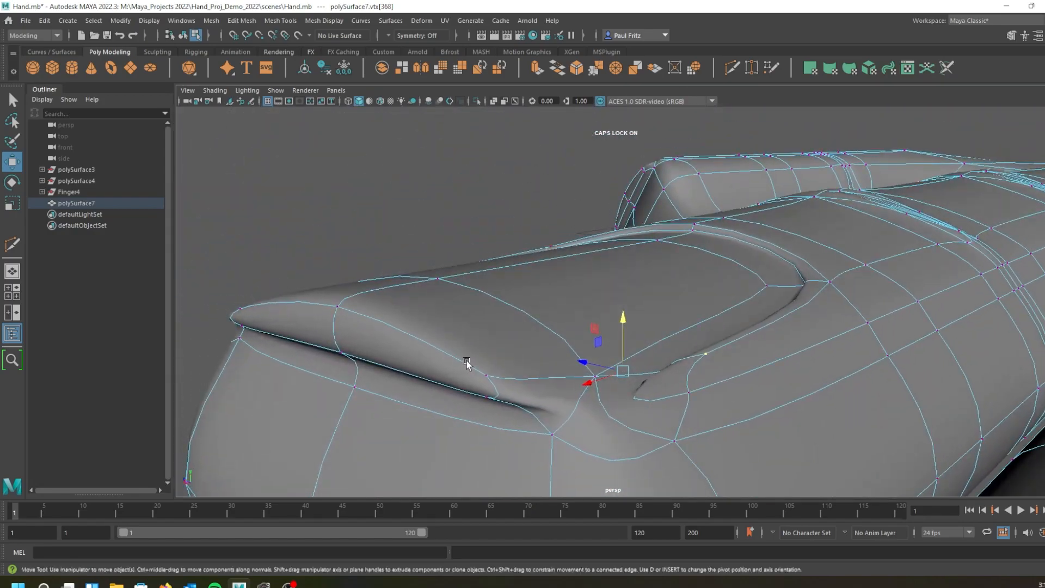
Select the outer groove vertex and its neighbouring side vertex at the index nail's middle-finger-side front corner and lower them together.
click(689, 392)
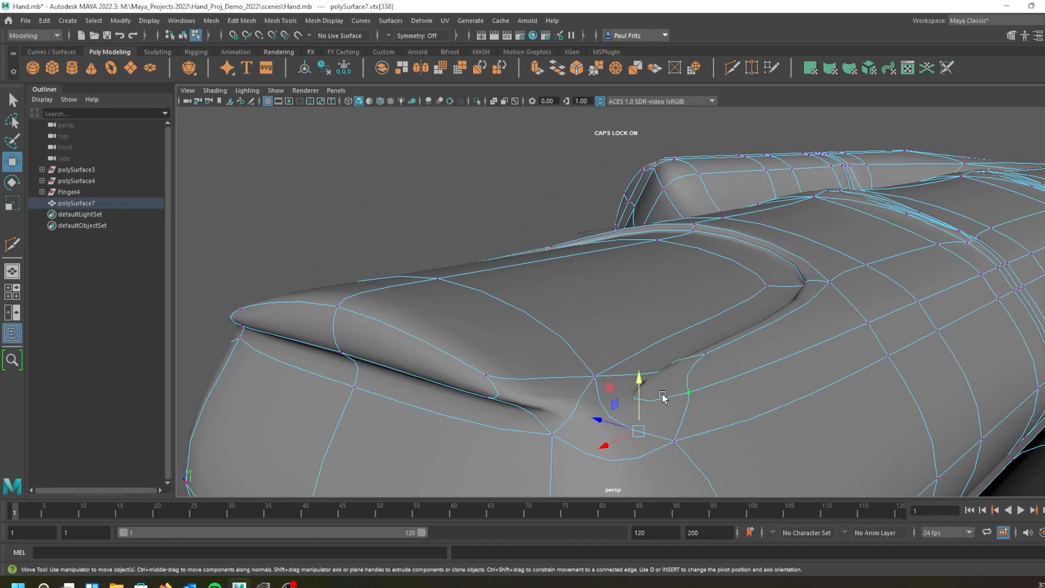
mouse_move(637, 382)
mouse_down()
mouse_move(647, 436)
mouse_move(647, 383)
mouse_up()
key(1)
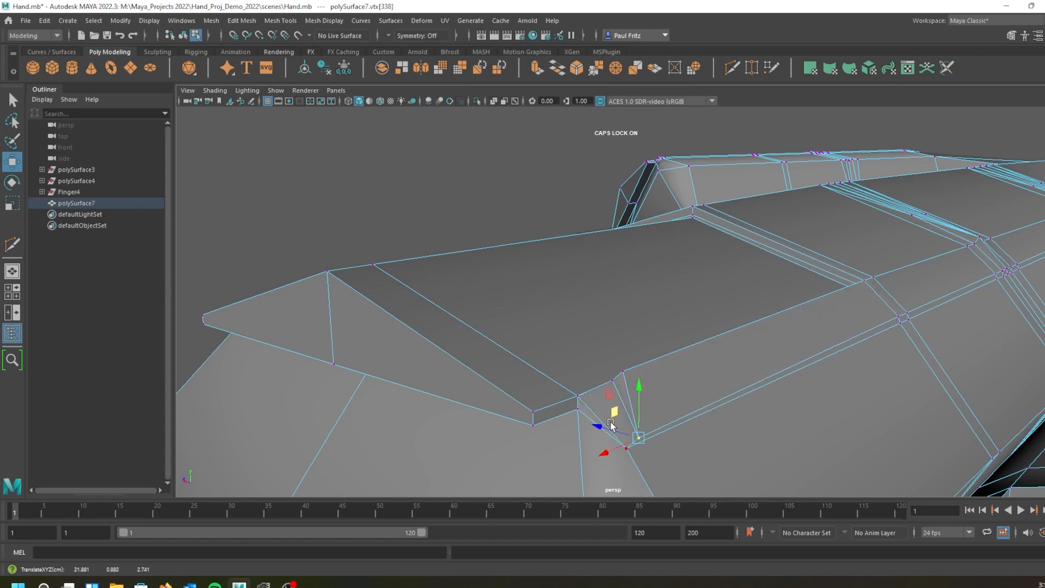
shift+click(627, 448)
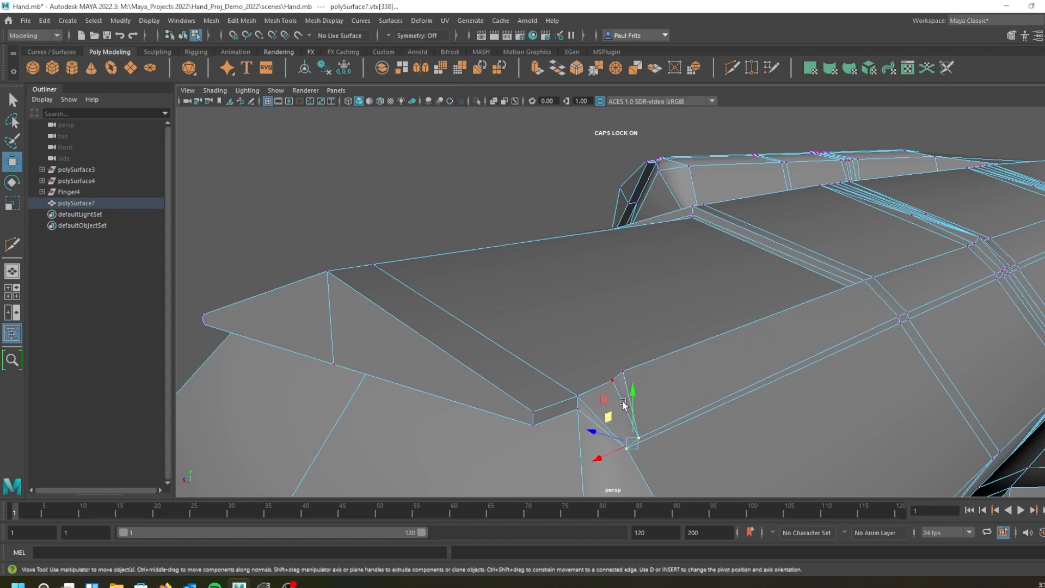
key(3)
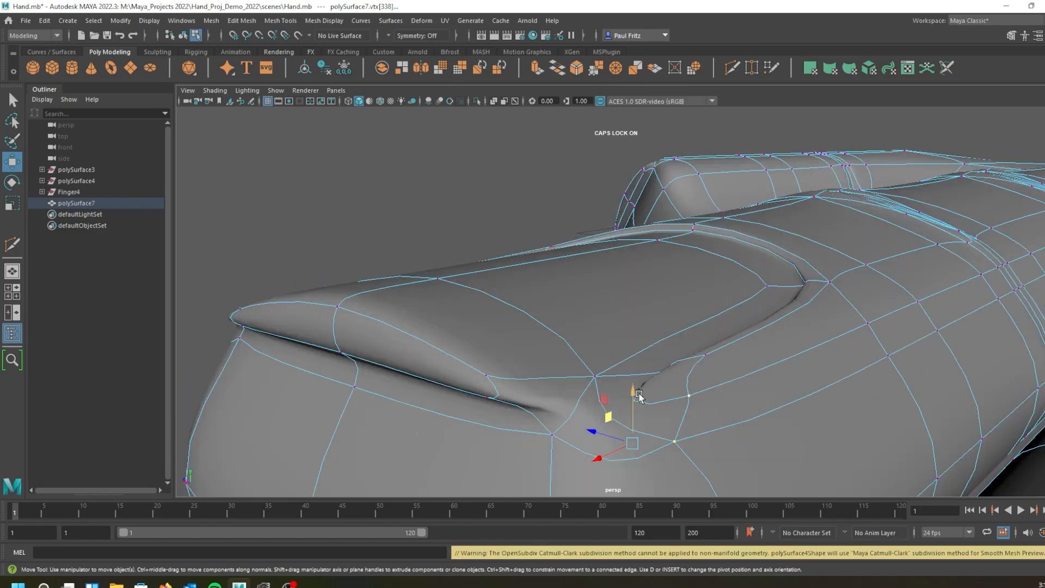
drag(635, 392, 646, 437)
Try lowering the matching outer groove vertex and its side neighbour at the index nail's thumb-side front corner.
alt+drag(580, 409, 638, 421)
scroll(549, 402, down, 3)
alt+middle_drag(437, 385, 541, 406)
alt+drag(435, 383, 474, 384)
alt+middle_drag(473, 384, 518, 367)
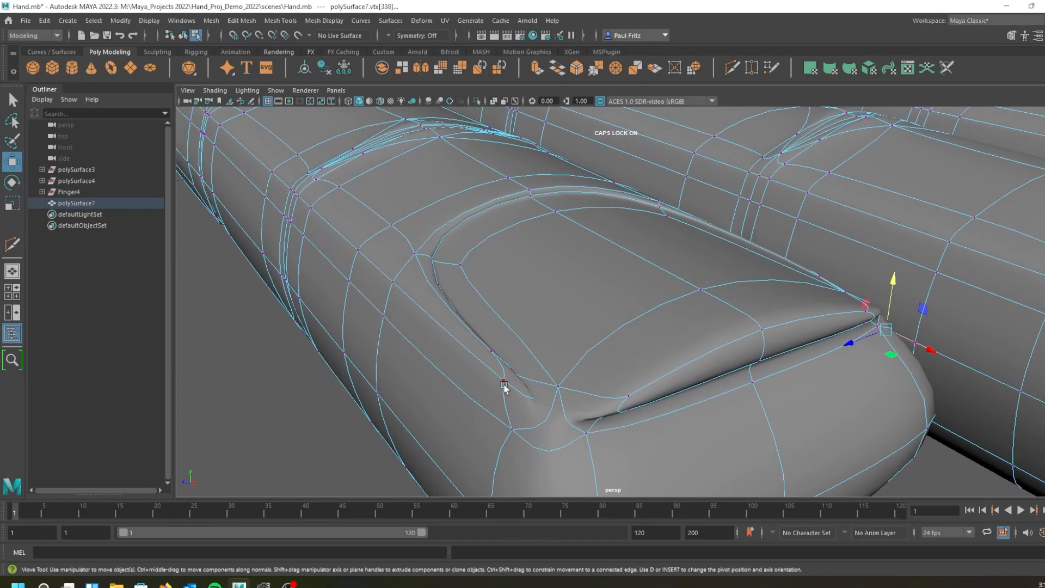
click(505, 383)
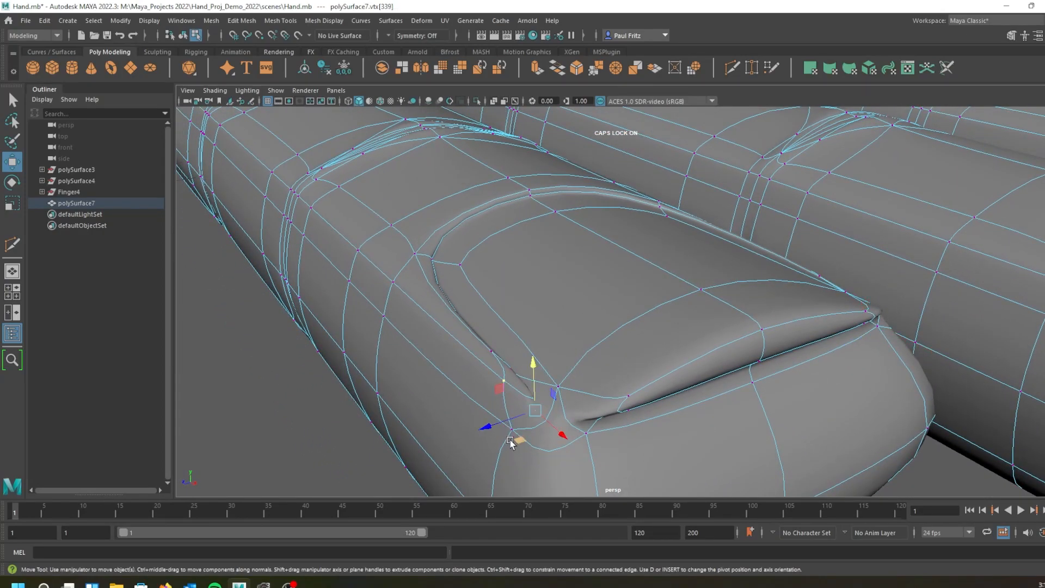
key(q)
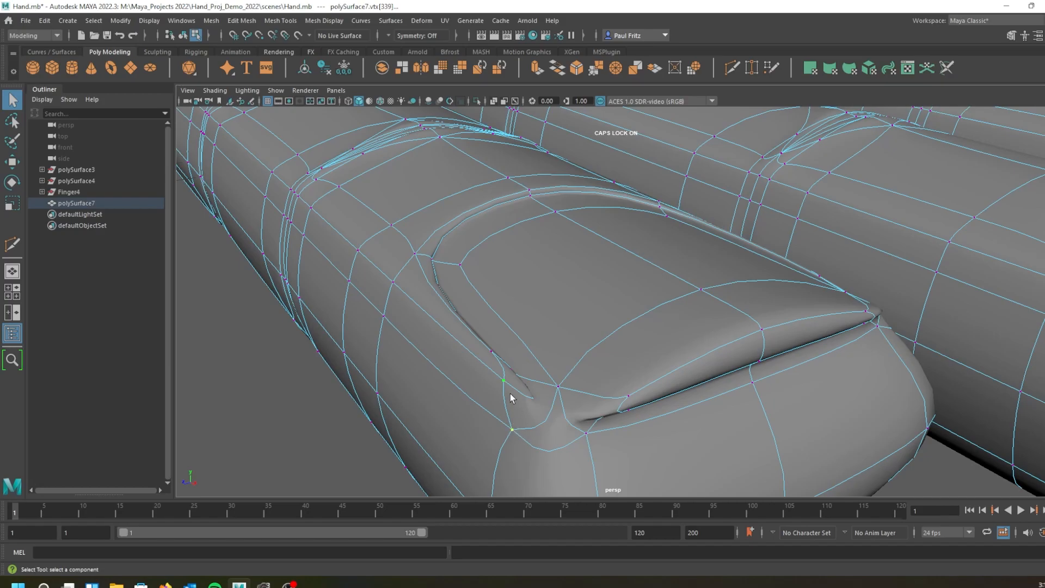
key(w)
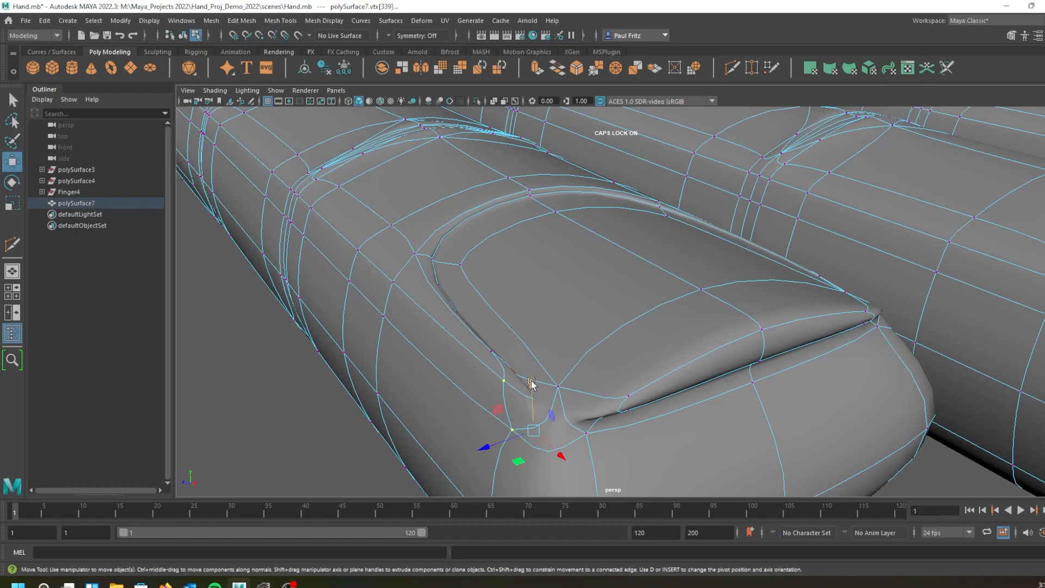
drag(532, 384, 525, 428)
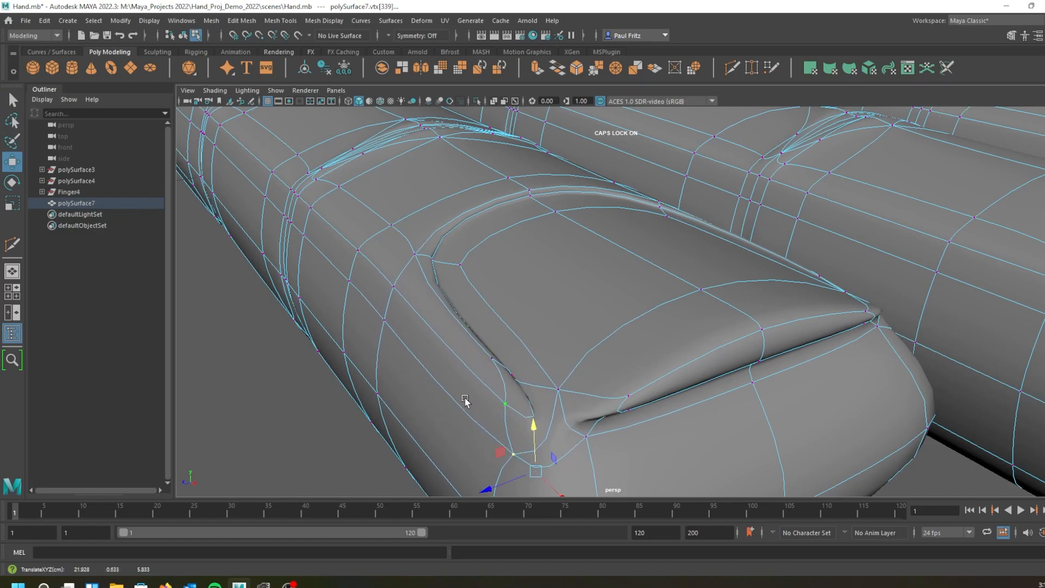
Compare the nail corners of the index and middle fingers, then examine the thumb-side corner with smooth preview off.
alt+drag(450, 401, 474, 380)
scroll(465, 373, down, 3)
scroll(494, 381, down, 2)
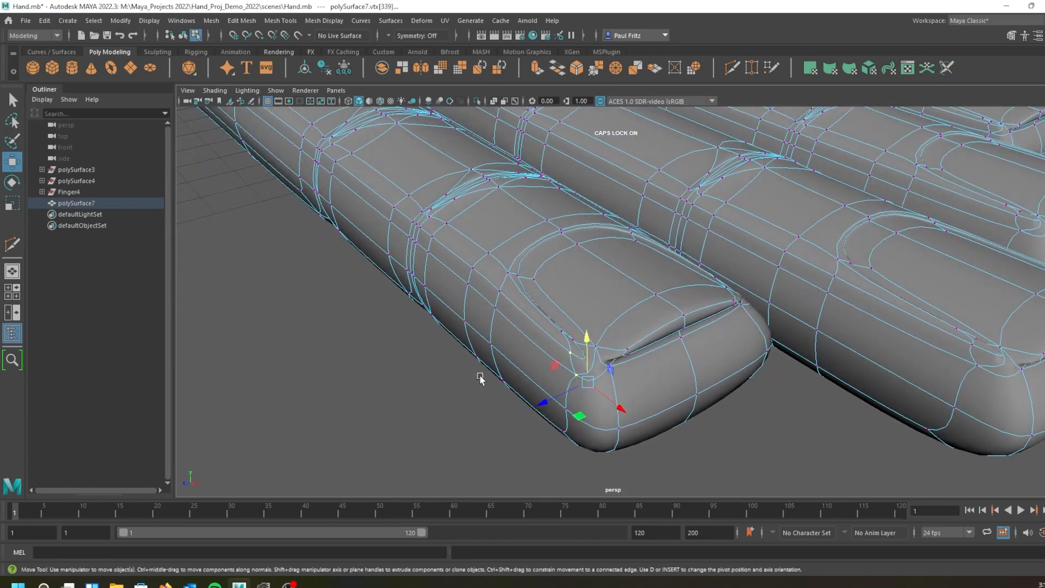
alt+drag(506, 310, 456, 296)
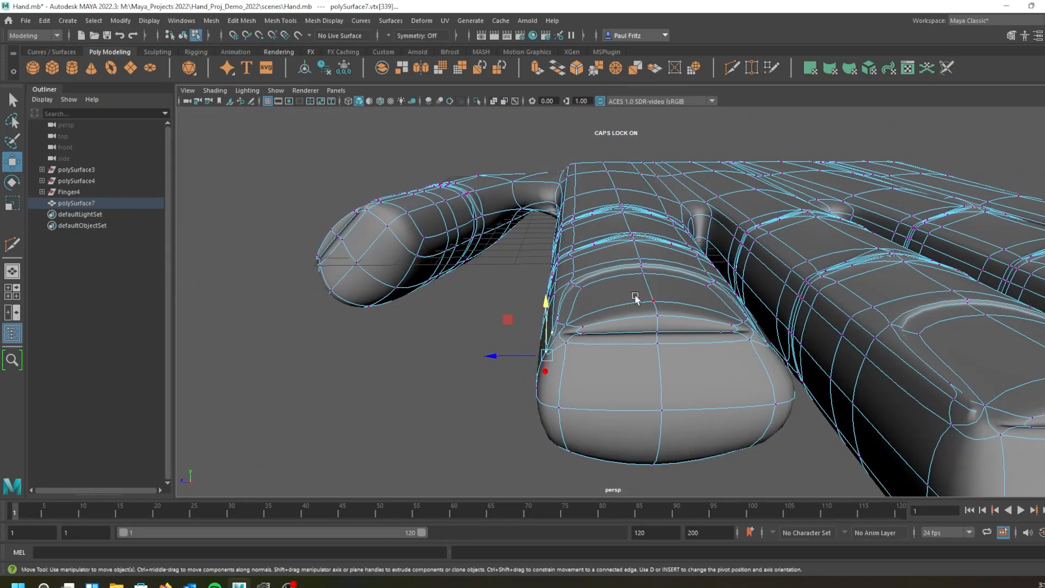
key(alt)
alt+middle_drag(955, 370, 695, 366)
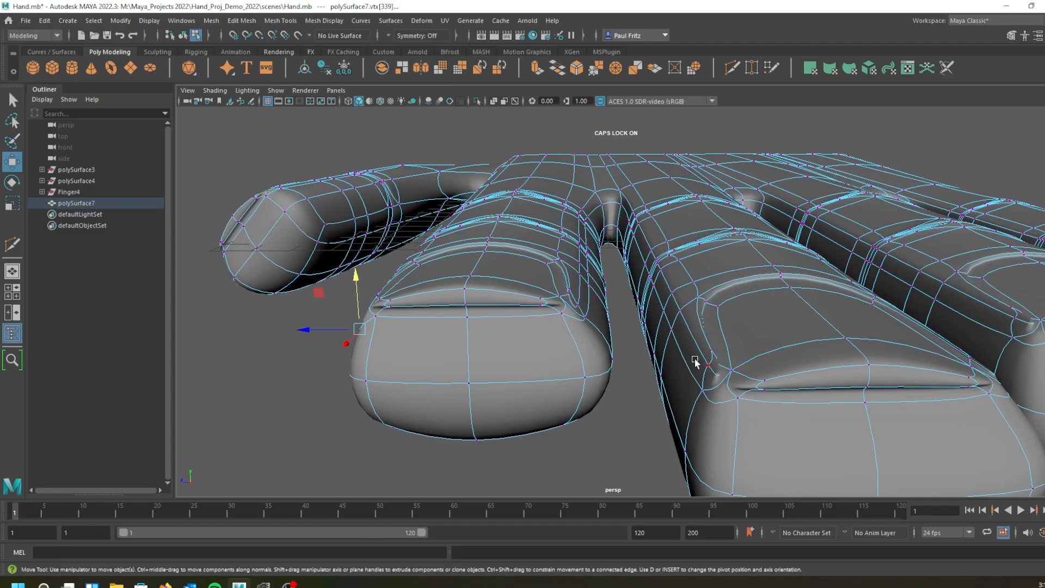
key(1)
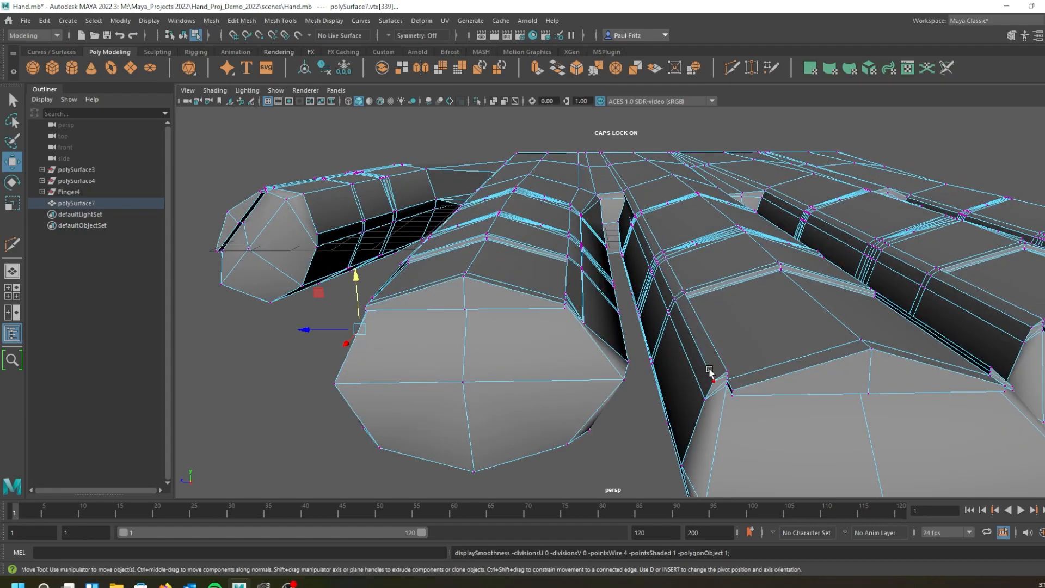
alt+drag(723, 376, 584, 306)
scroll(531, 336, up, 5)
scroll(584, 306, up, 3)
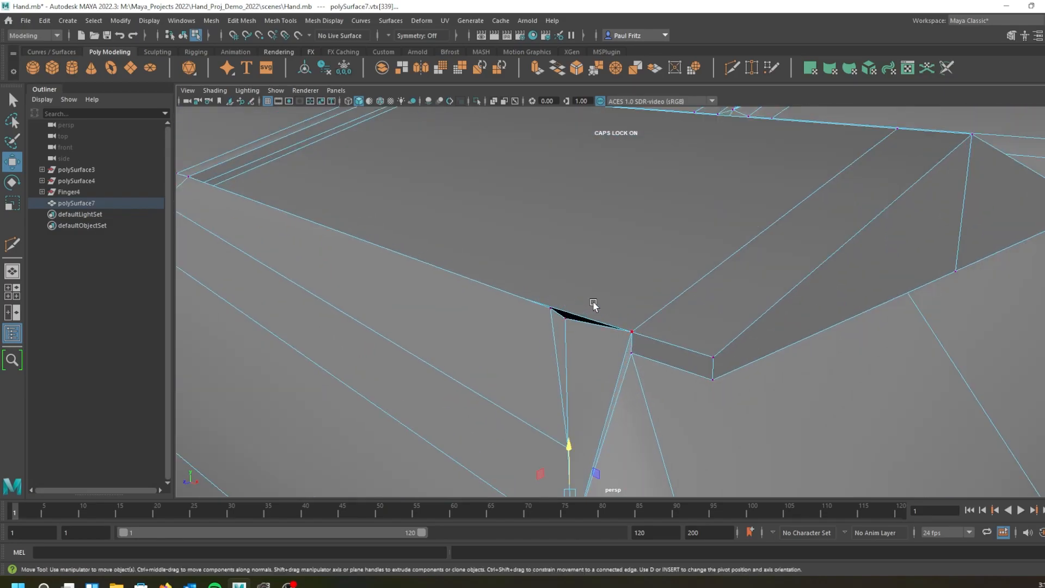
scroll(562, 337, down, 3)
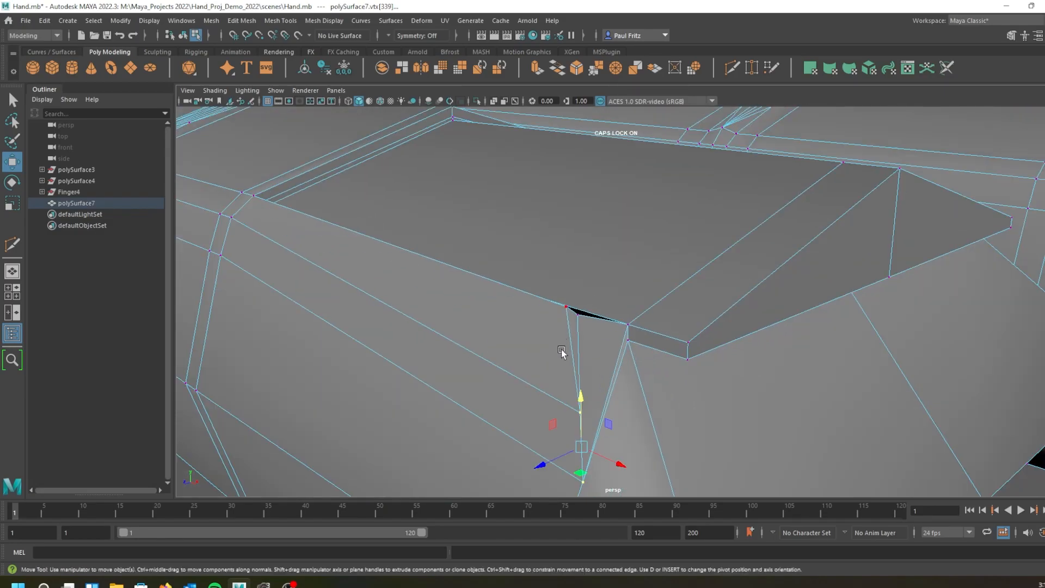
Undo the lowering of the two vertices at the index nail's thumb-side front corner.
key(ctrl+z)
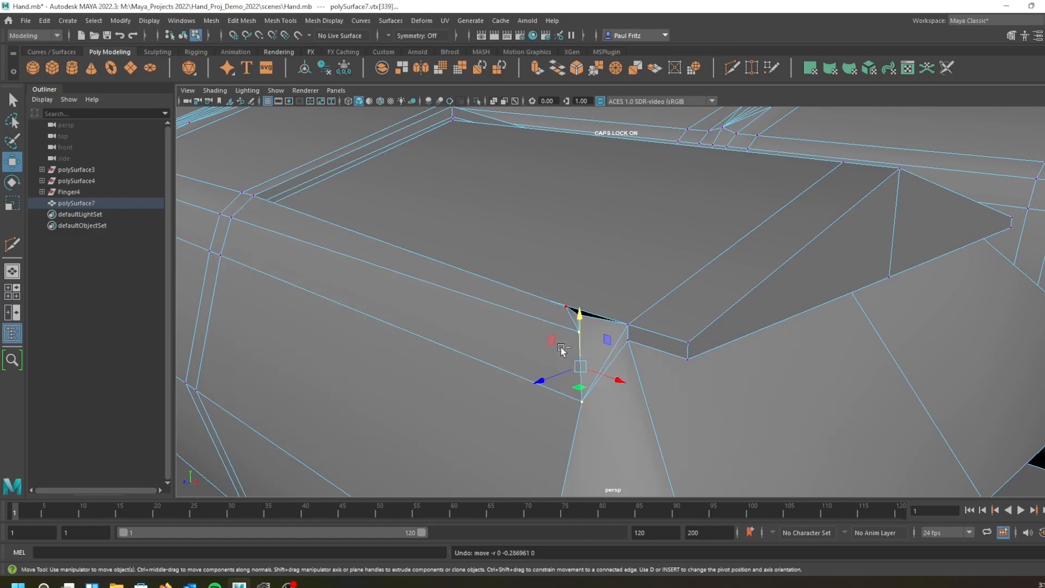
key(ctrl+z)
key(ctrl+z)
Examine the unsmoothed groove at the index nail's thumb-side corner from low and high angles.
alt+drag(513, 343, 520, 312)
alt+middle_drag(521, 312, 484, 452)
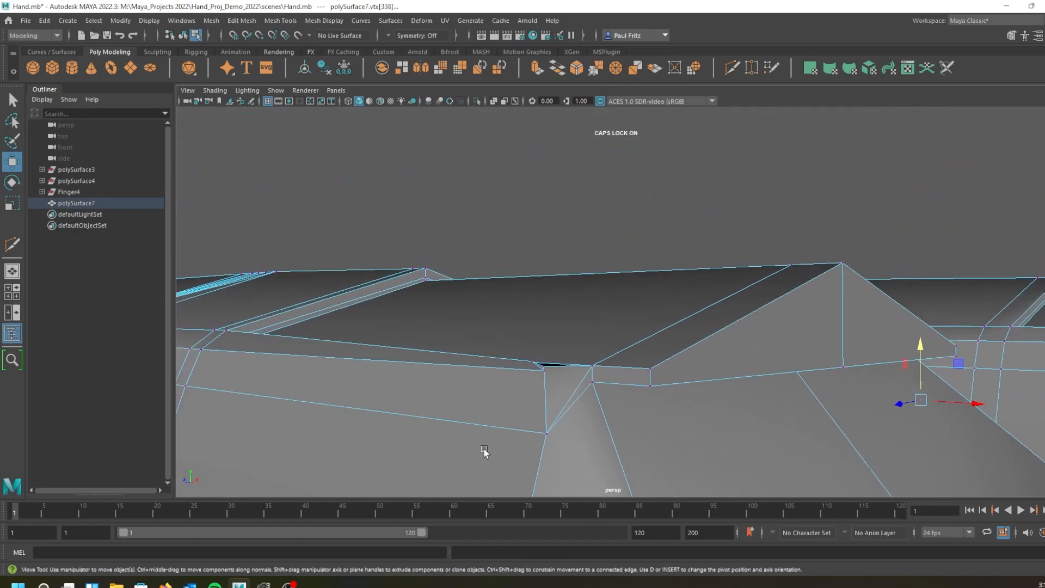
scroll(502, 412, up, 2)
alt+drag(505, 396, 491, 408)
scroll(488, 401, up, 2)
alt+middle_drag(488, 401, 508, 351)
alt+drag(506, 351, 508, 322)
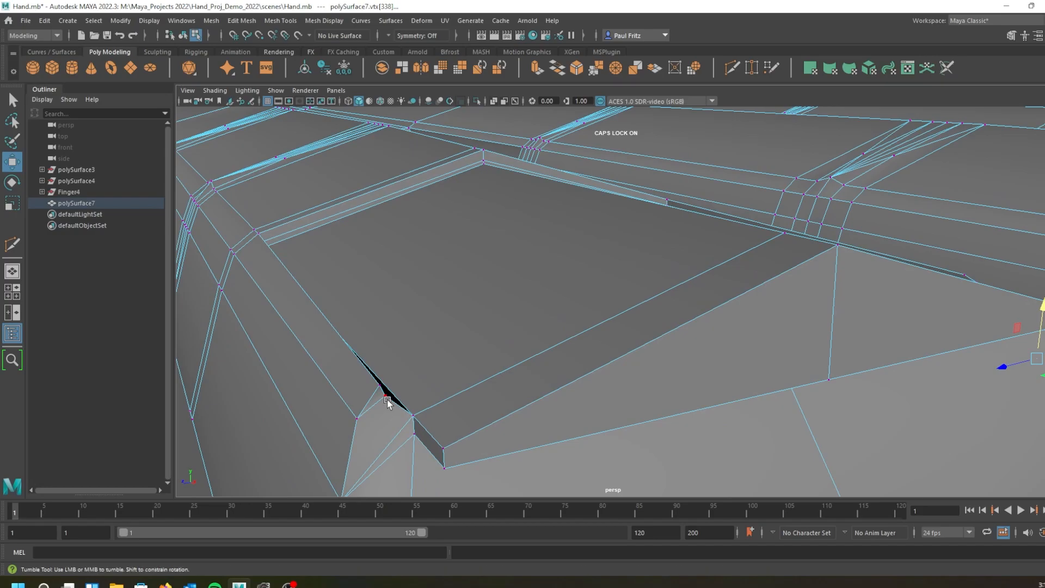
alt+drag(387, 400, 403, 397)
alt+drag(520, 346, 559, 280)
Switch to face selection and inspect the narrow groove face and the nail's front strip face at that corner.
right_drag(556, 286, 551, 310)
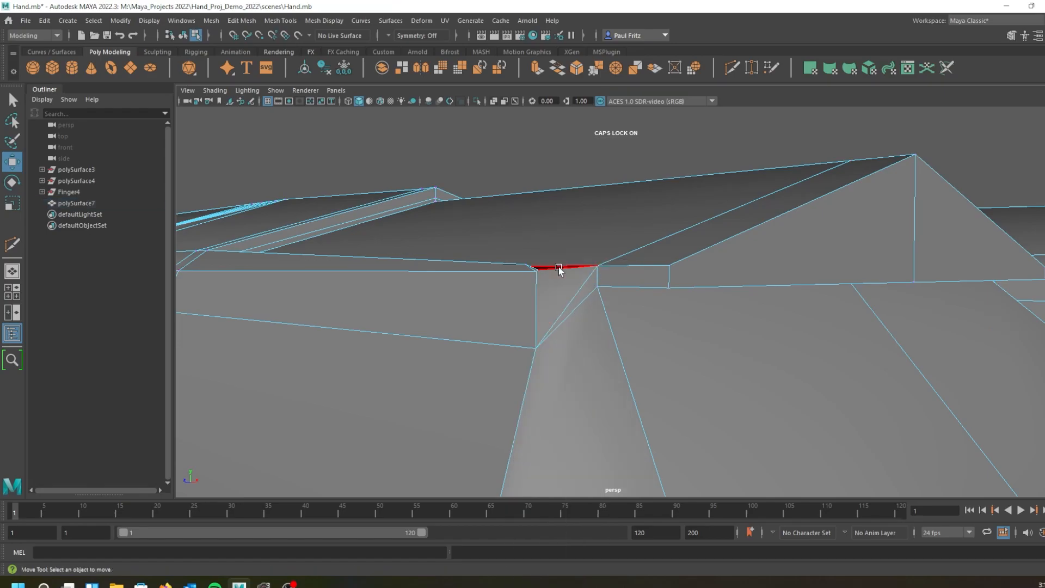
alt+drag(549, 277, 514, 437)
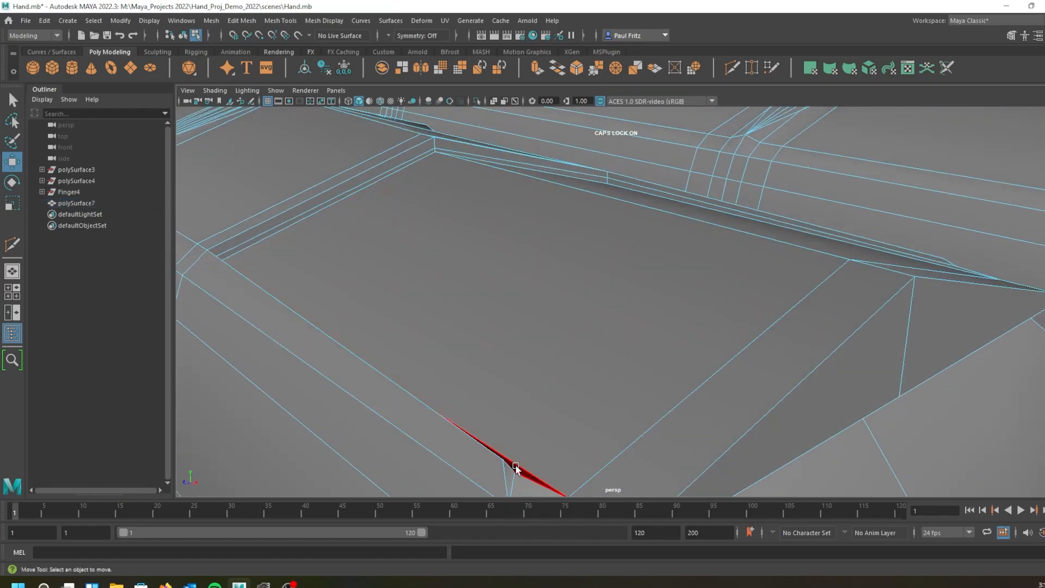
alt+drag(550, 409, 531, 396)
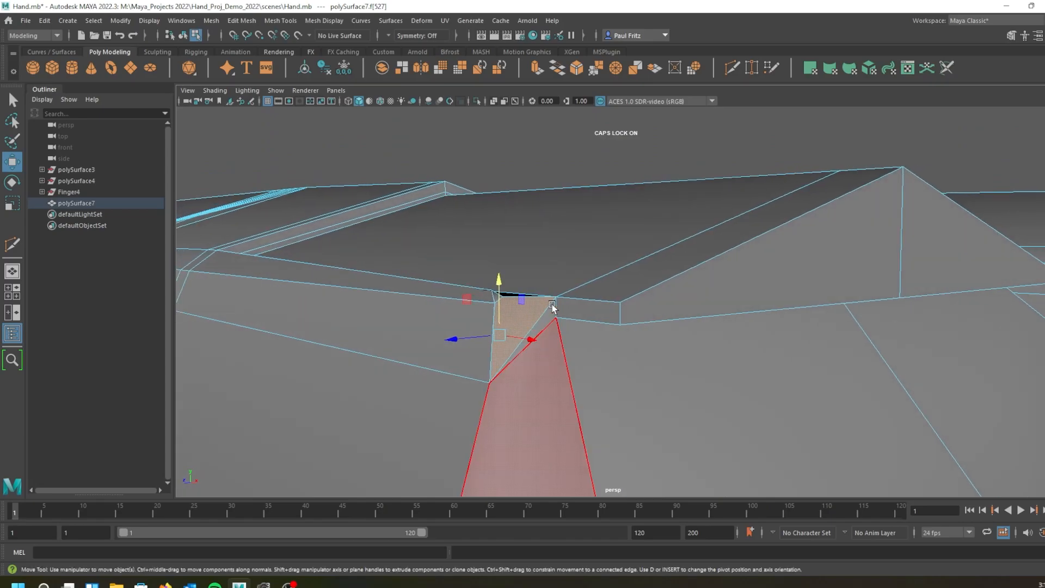
click(507, 296)
alt+drag(574, 267, 570, 278)
alt+middle_drag(570, 279, 598, 222)
scroll(592, 245, up, 2)
alt+drag(528, 353, 598, 360)
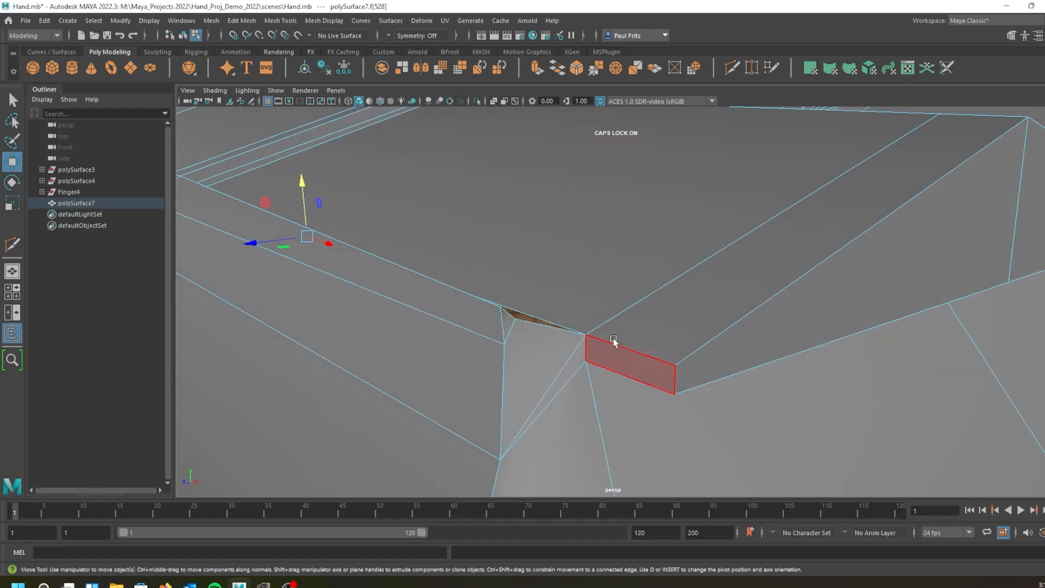
click(684, 327)
alt+drag(684, 326, 620, 357)
Turn smooth preview back on and examine the index fingernail, the other fingers and the knuckle creases.
key(f)
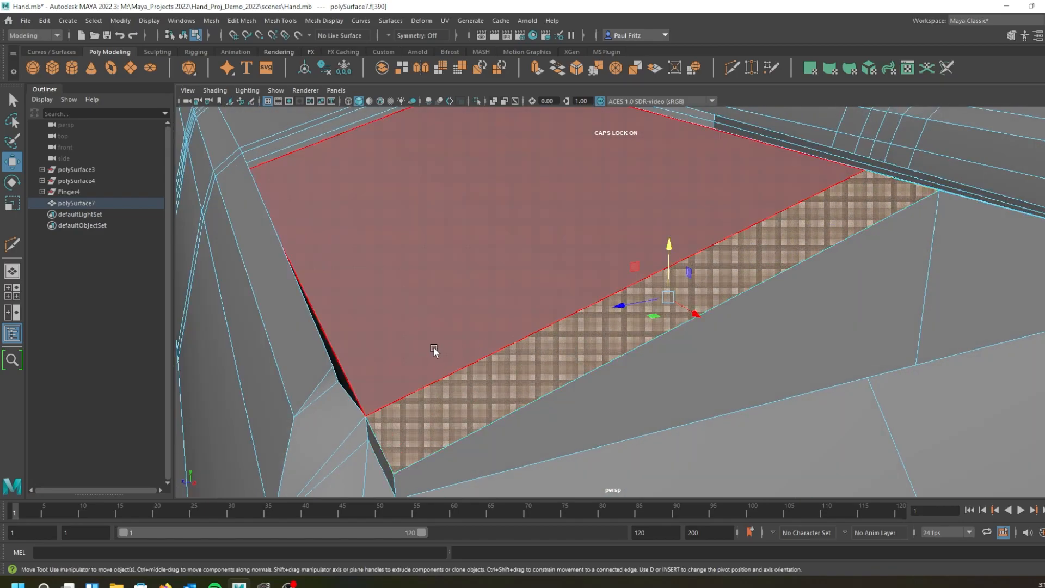
scroll(421, 347, down, 5)
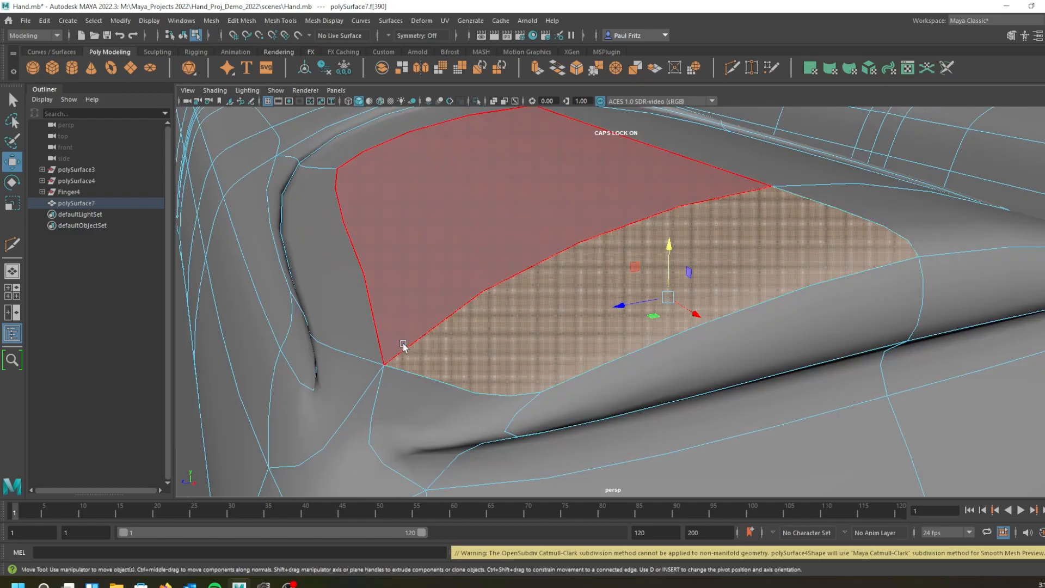
scroll(397, 348, down, 3)
alt+drag(498, 333, 426, 326)
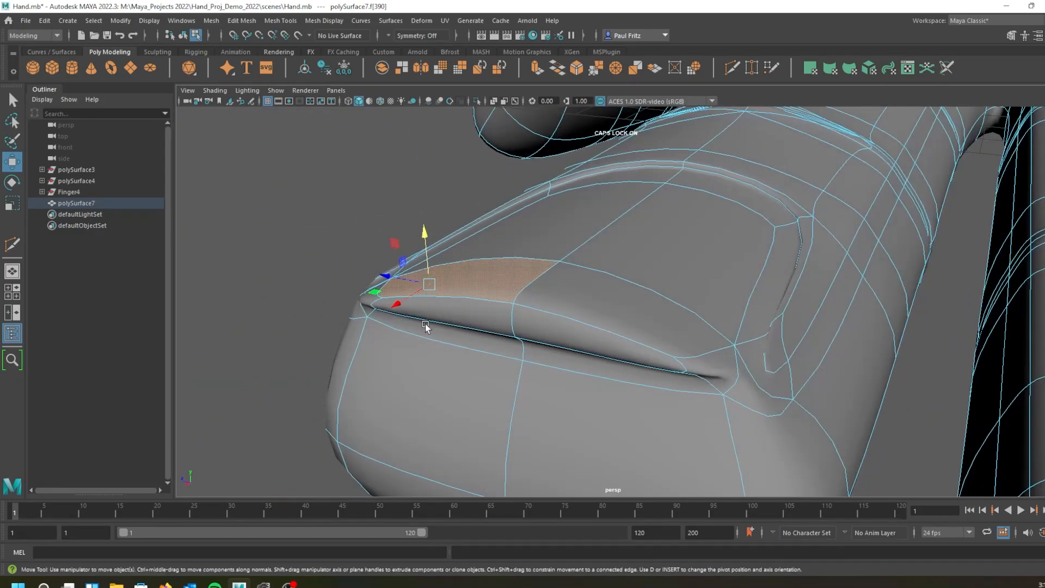
scroll(199, 280, down, 4)
scroll(292, 261, down, 2)
scroll(326, 224, down, 1)
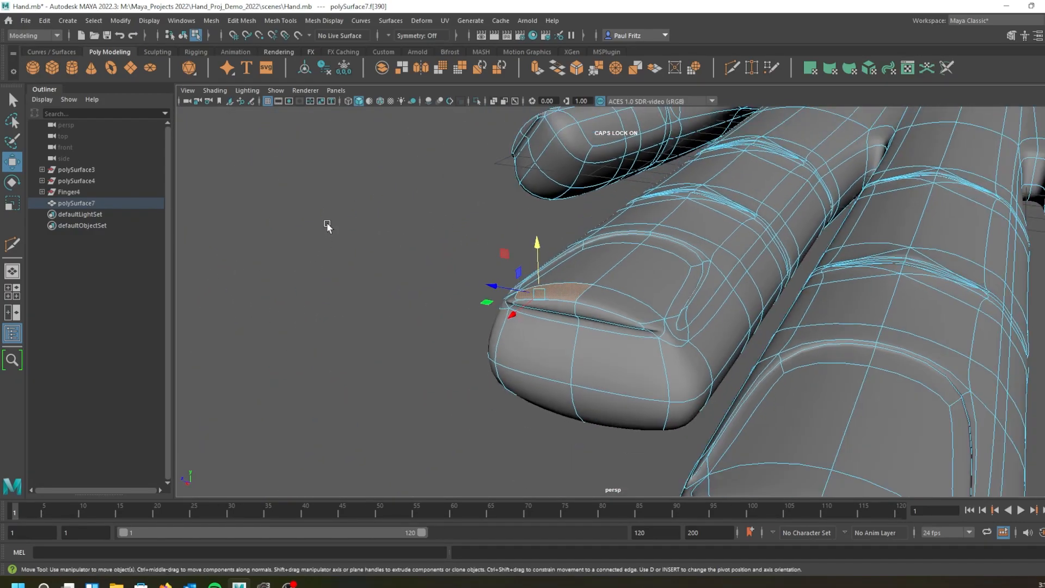
alt+drag(411, 177, 500, 181)
scroll(498, 179, down, 3)
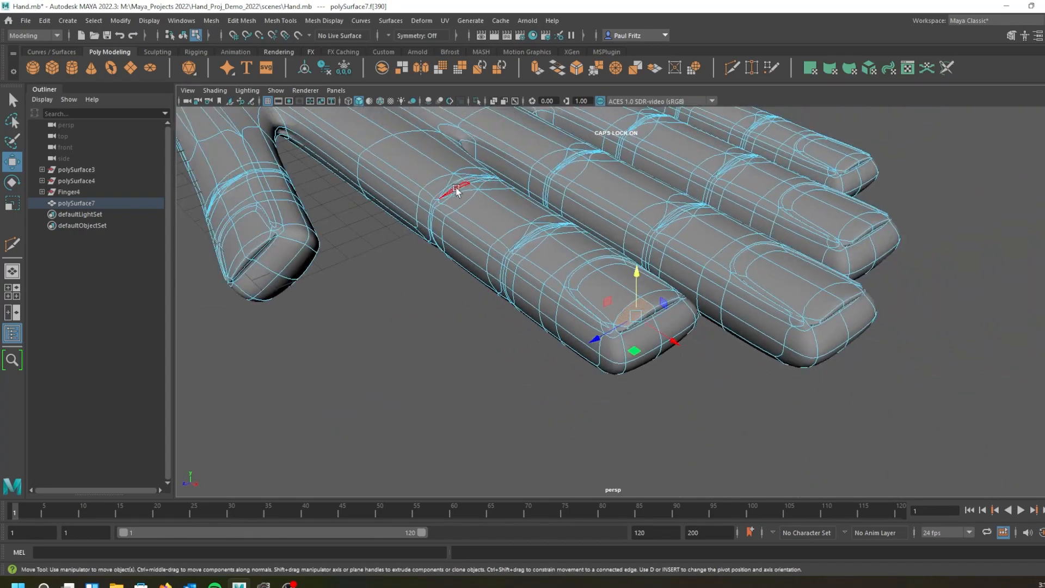
alt+middle_drag(394, 208, 615, 332)
alt+drag(512, 247, 569, 256)
alt+middle_drag(453, 237, 566, 284)
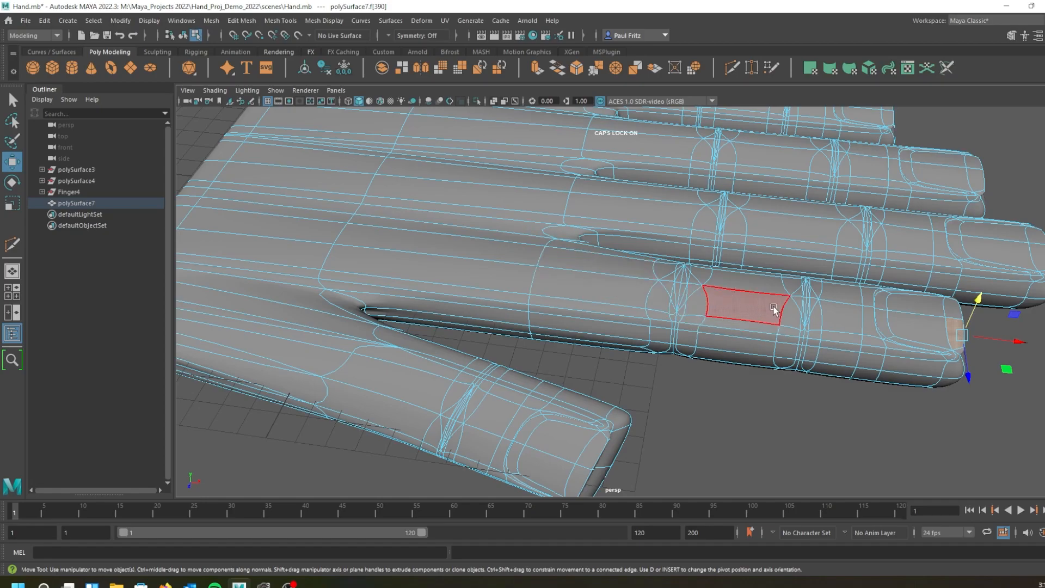
scroll(742, 302, up, 2)
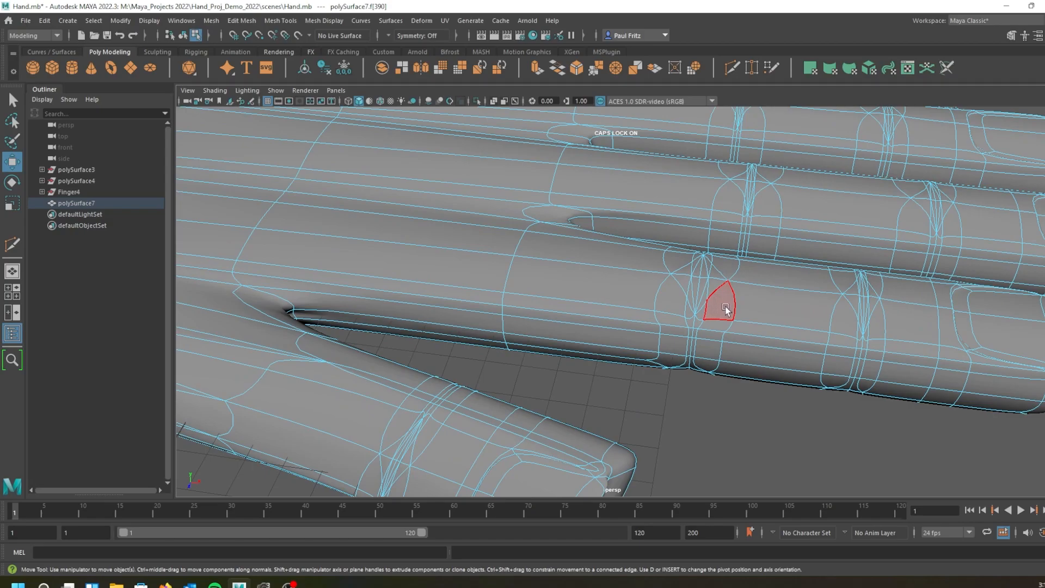
Return to object mode, deselect the hand and examine the smoothed finger surfaces without the wireframe.
right_drag(720, 283, 792, 268)
click(826, 432)
alt+middle_drag(762, 325, 609, 408)
alt+right_drag(658, 350, 705, 353)
alt+middle_drag(705, 352, 642, 411)
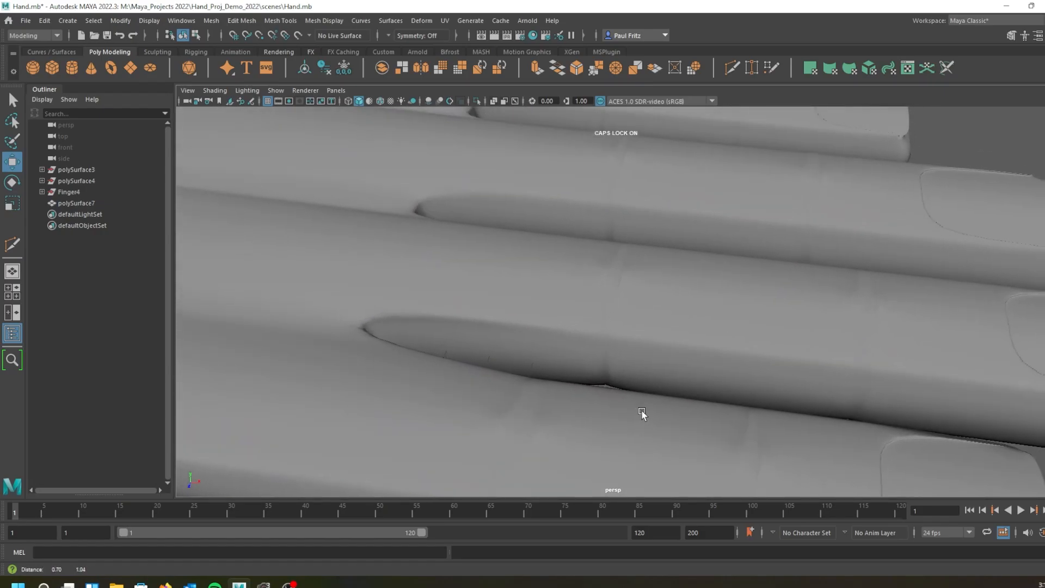
scroll(641, 410, down, 1)
alt+drag(887, 294, 749, 297)
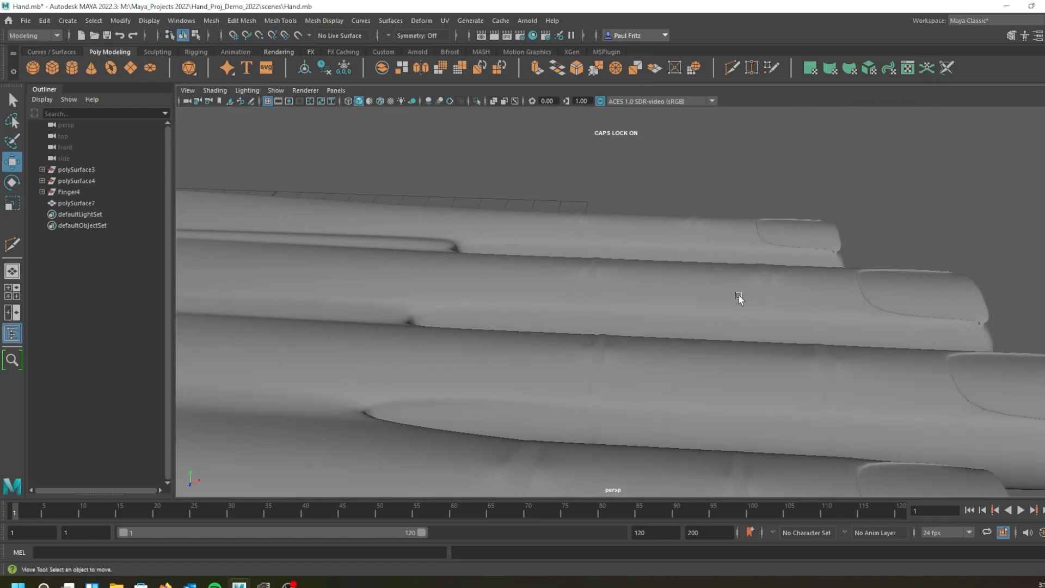
alt+drag(623, 303, 641, 293)
alt+middle_drag(611, 340, 656, 206)
alt+drag(710, 358, 623, 357)
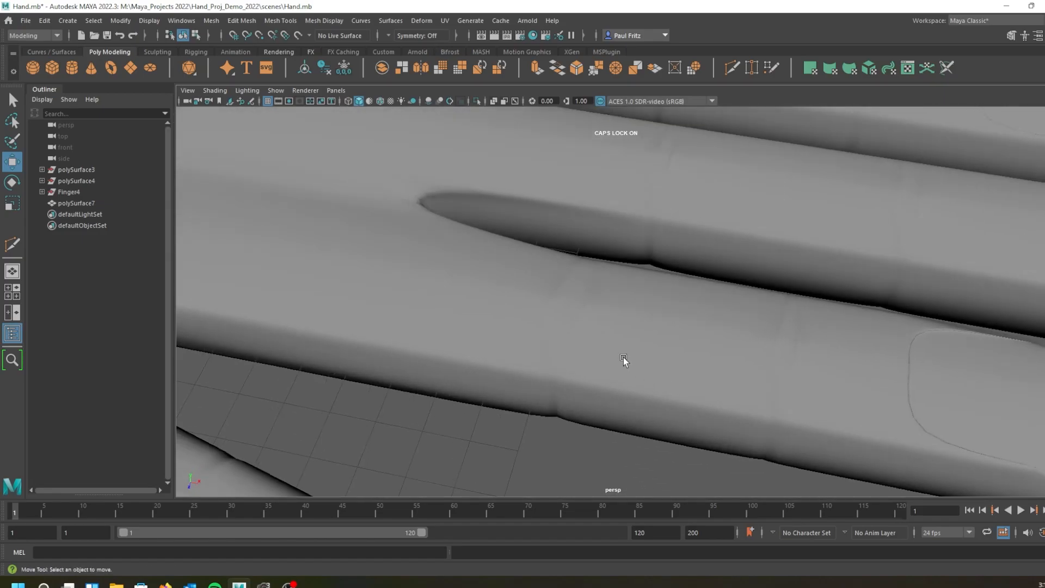
Select the hand briefly, deselect it and examine the knuckle creases in profile from a low angle.
click(560, 320)
alt+drag(644, 319, 618, 264)
right_drag(616, 272, 651, 256)
click(645, 268)
alt+middle_drag(614, 311, 596, 215)
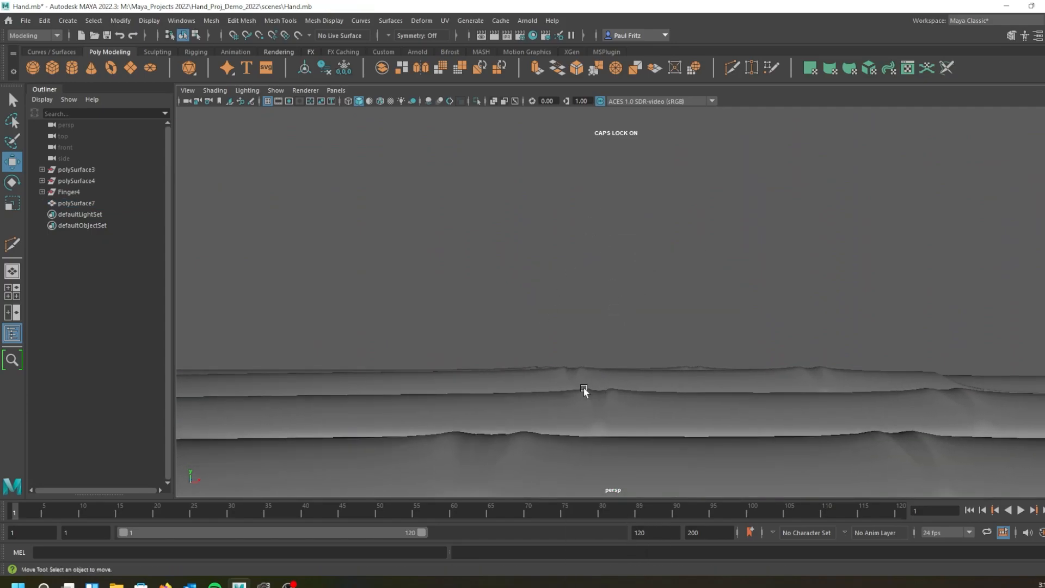
scroll(571, 349, up, 5)
Select the hand and switch to edge selection at the index finger's knuckle nearest the nail.
click(625, 260)
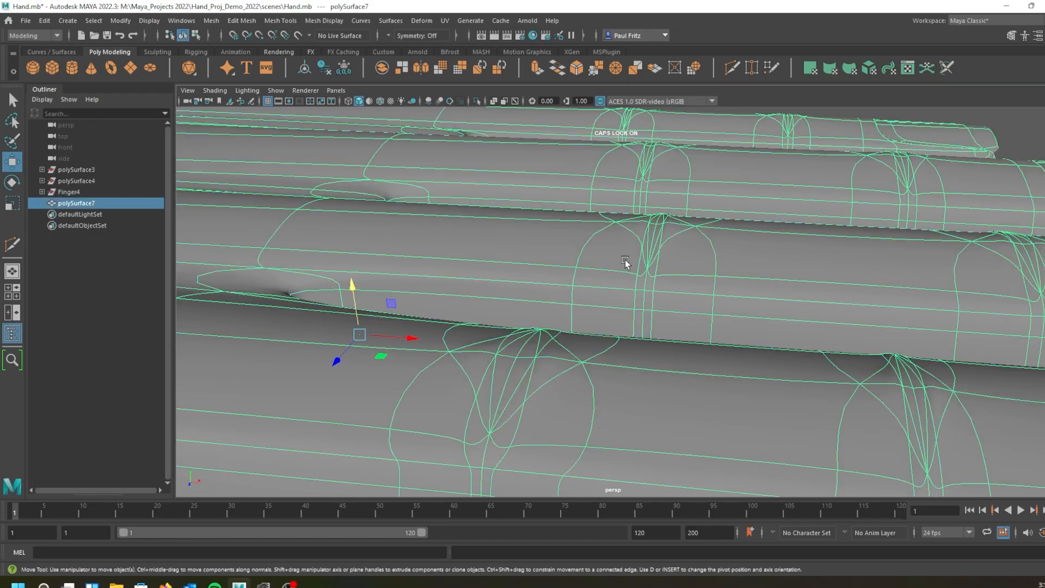
alt+drag(619, 276, 618, 298)
right_drag(675, 303, 671, 254)
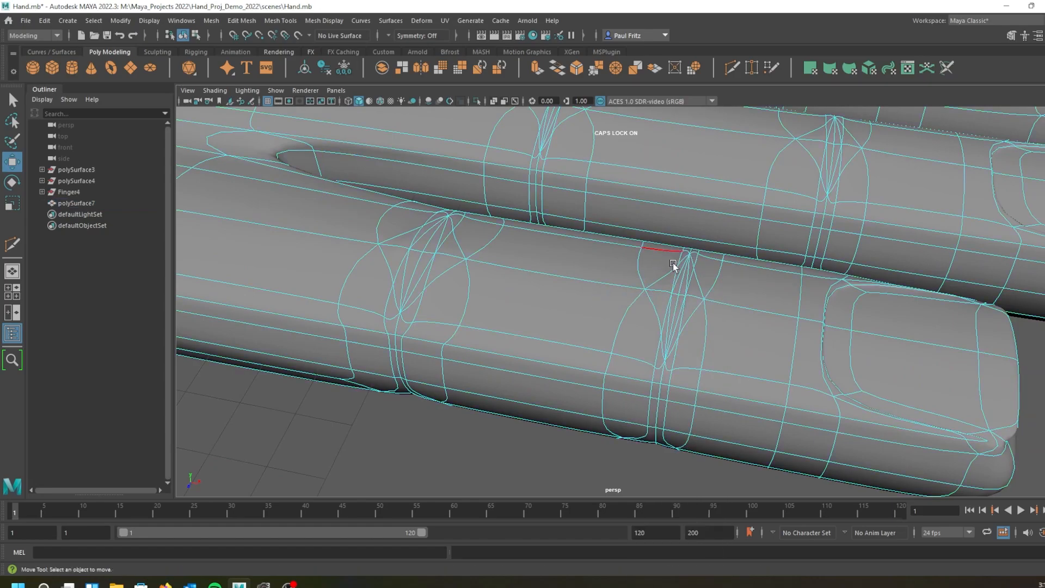
scroll(678, 266, up, 5)
alt+middle_drag(626, 263, 588, 267)
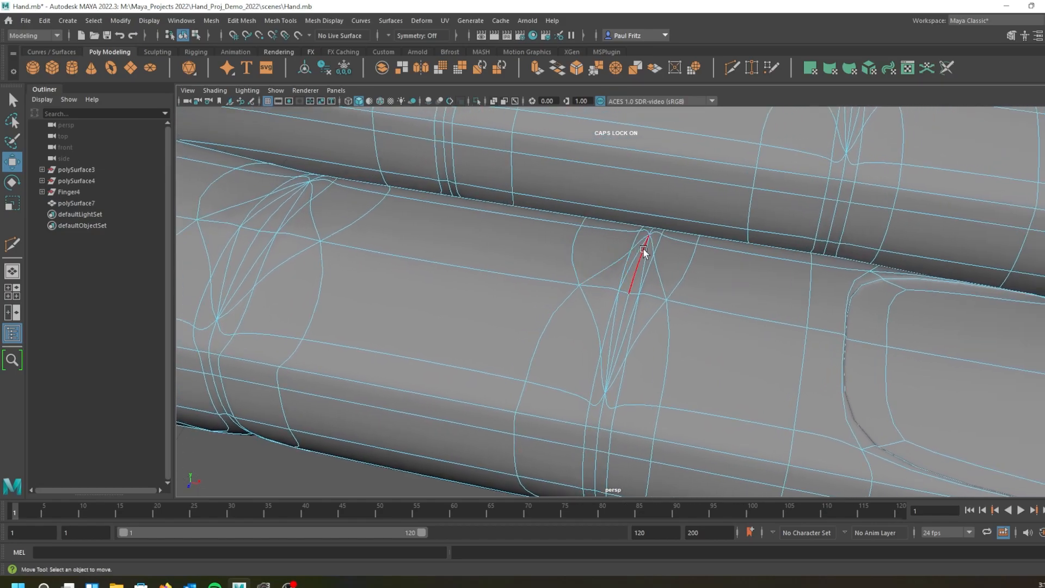
Select the inner loop edges on both sides of that knuckle's crease and scale them apart along the finger.
click(662, 242)
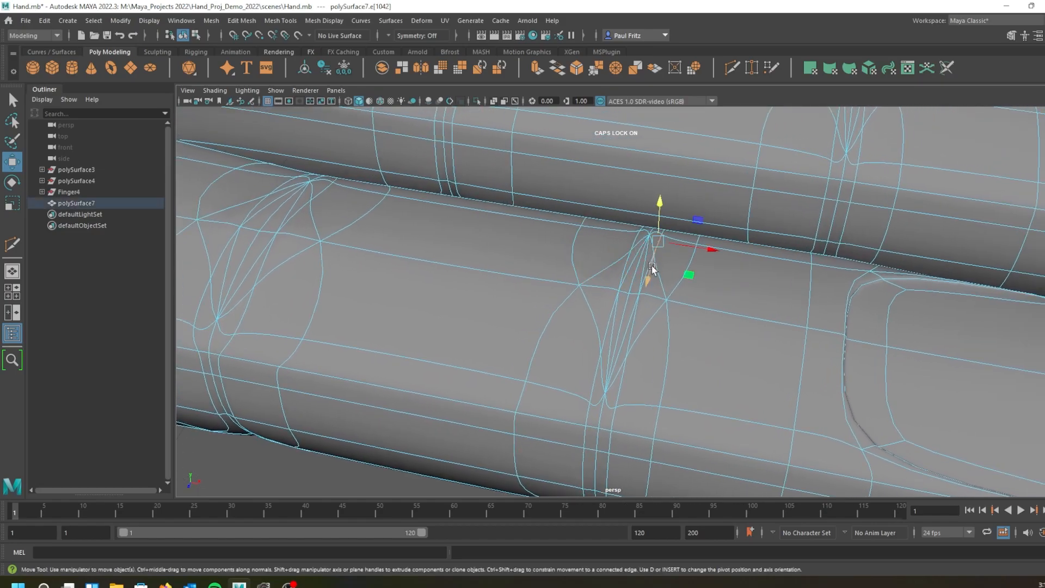
key(q)
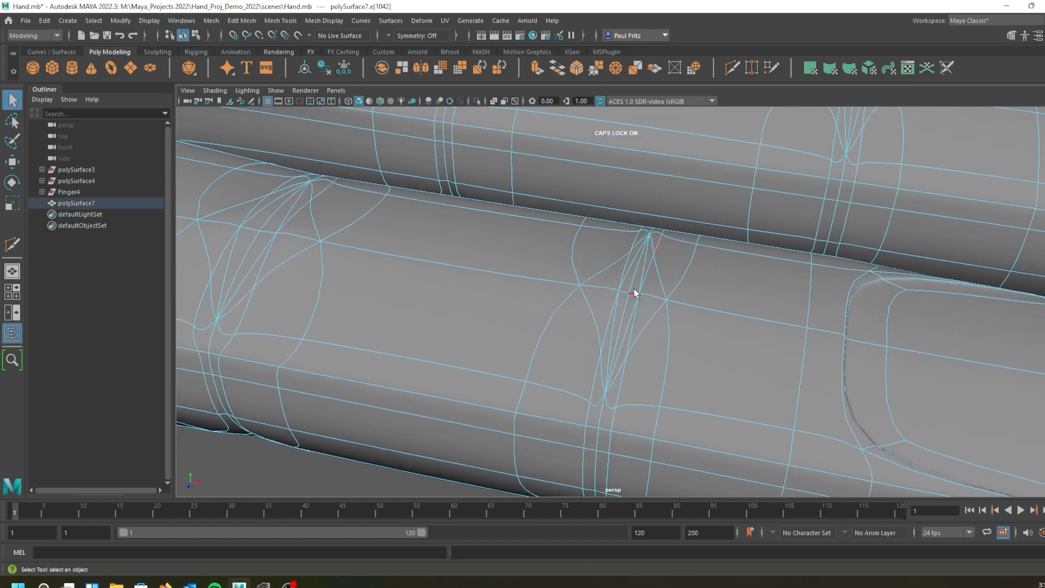
click(647, 277)
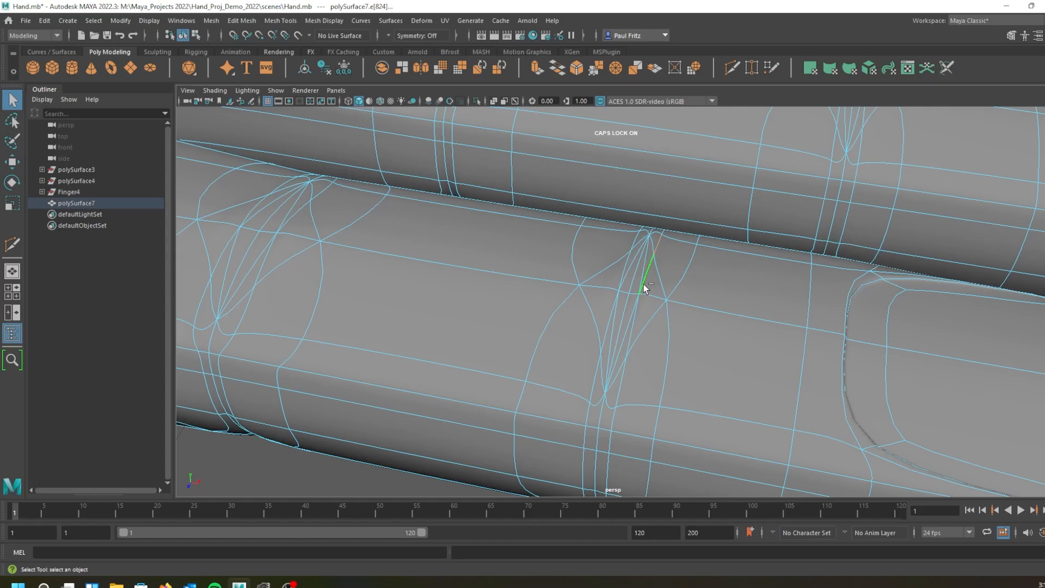
shift+click(633, 326)
shift+click(626, 265)
key(r)
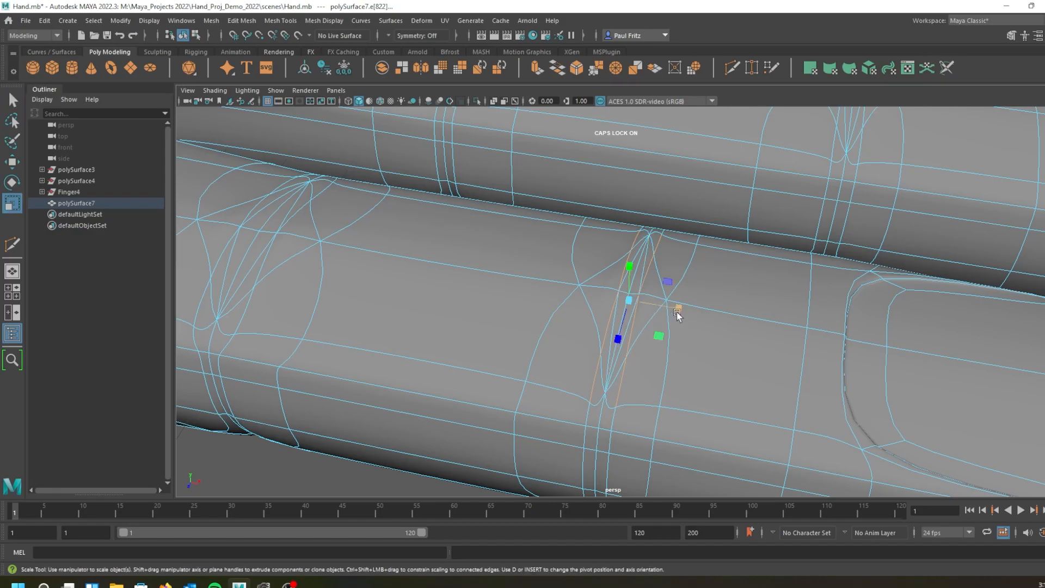
drag(677, 309, 773, 328)
key(1)
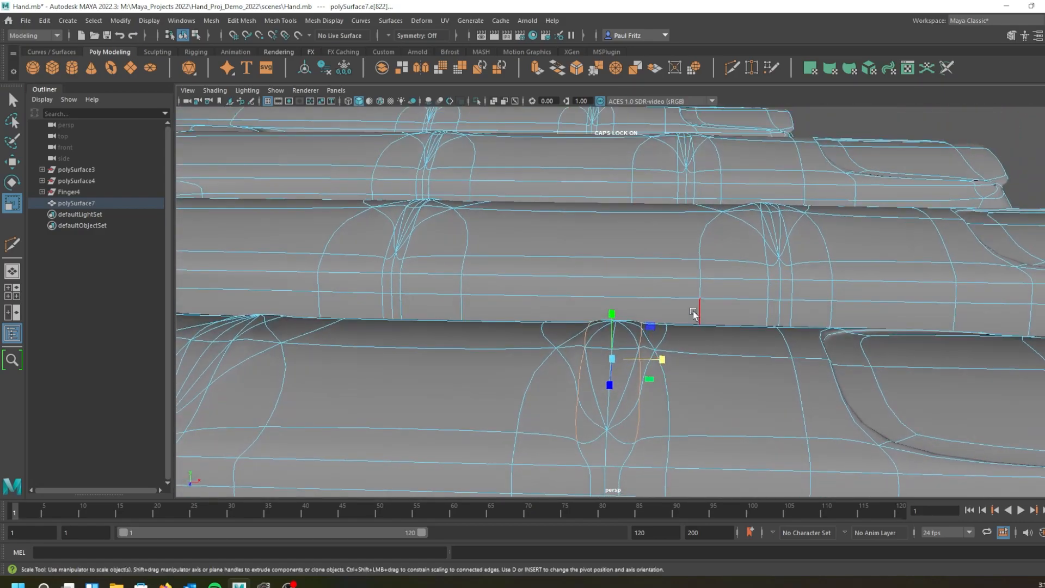
mouse_move(666, 363)
mouse_down()
mouse_move(681, 359)
mouse_move(646, 364)
mouse_up()
Turn off smooth preview, select the inner and outer edge pairs on both sides of the crease, and scale them wider along the finger.
scroll(674, 329, up, 1)
alt+drag(675, 329, 670, 347)
alt+middle_drag(679, 306, 671, 354)
click(639, 272)
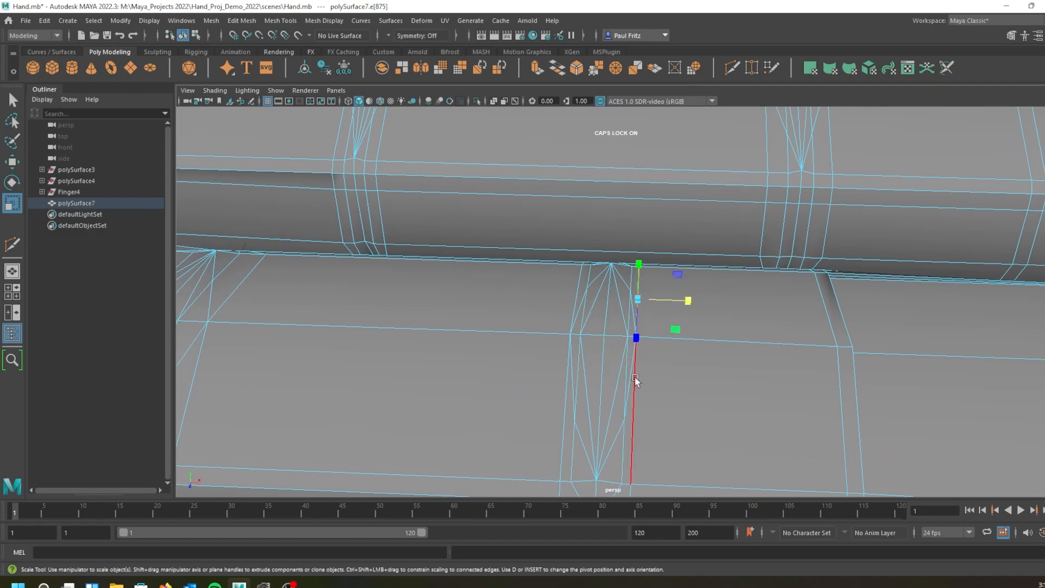
key(q)
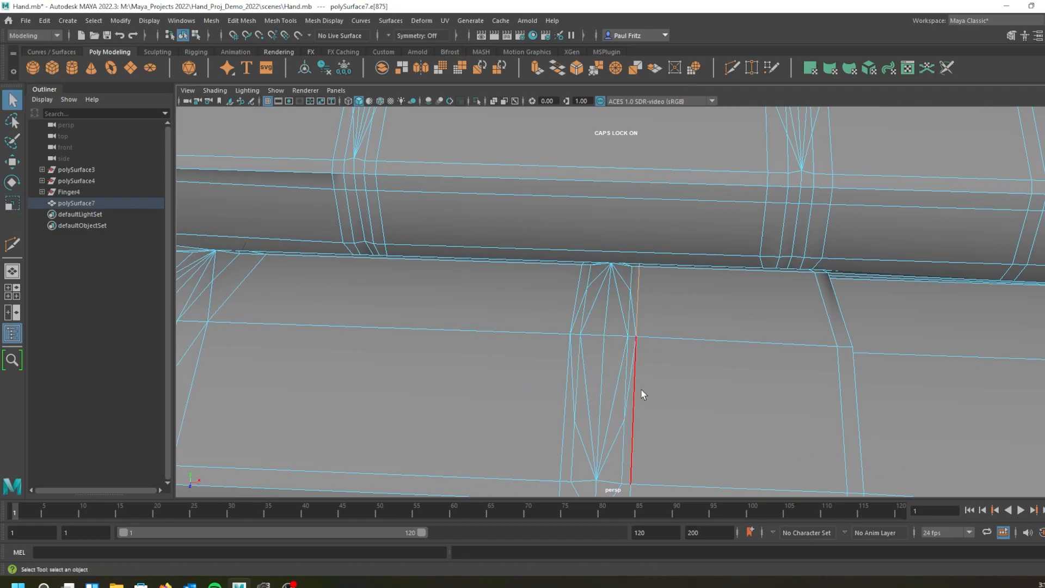
shift+click(638, 397)
shift+click(580, 293)
shift+click(565, 384)
shift+click(580, 295)
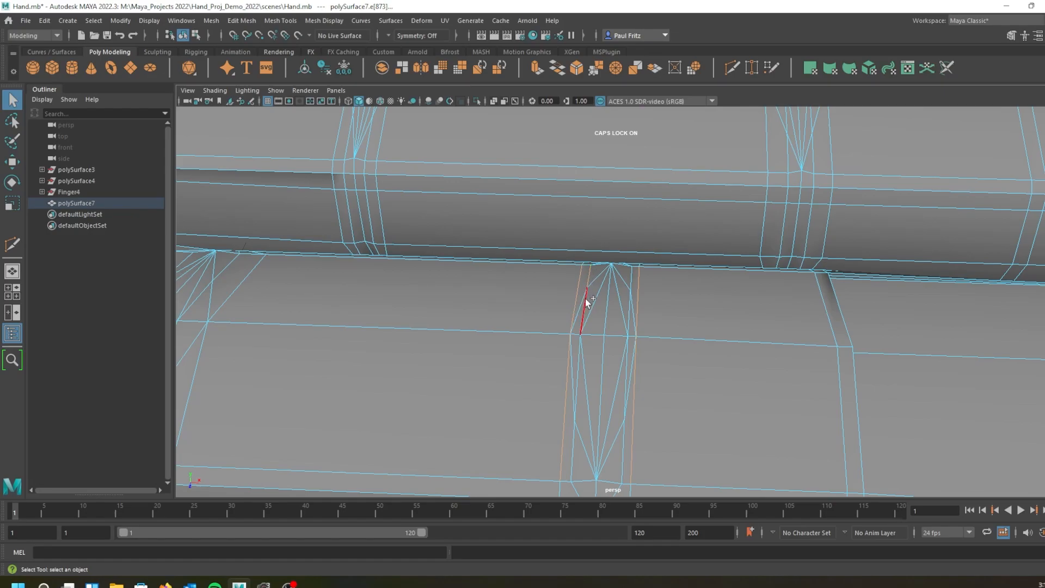
shift+click(579, 358)
shift+click(625, 390)
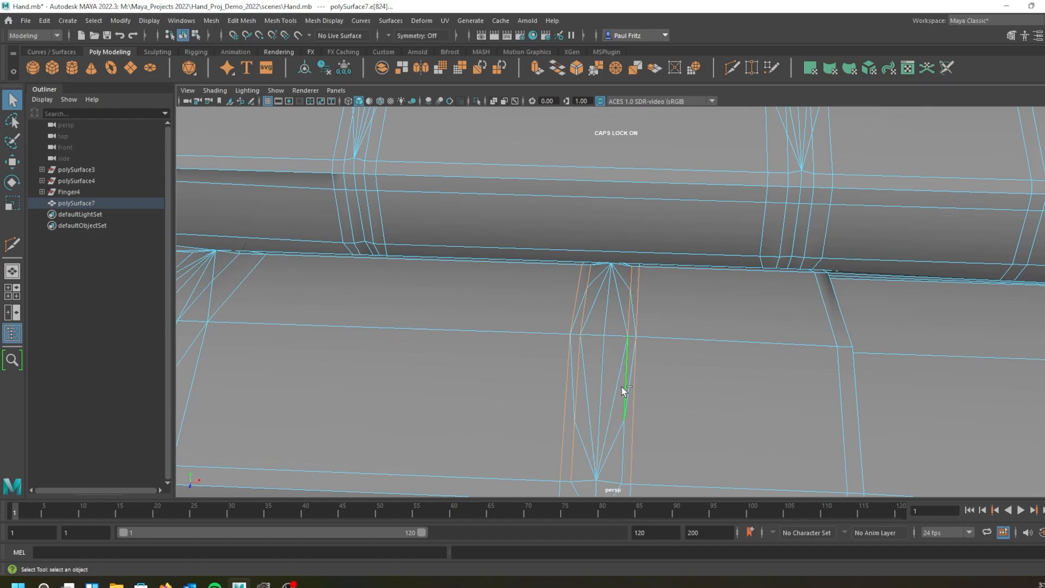
shift+click(620, 444)
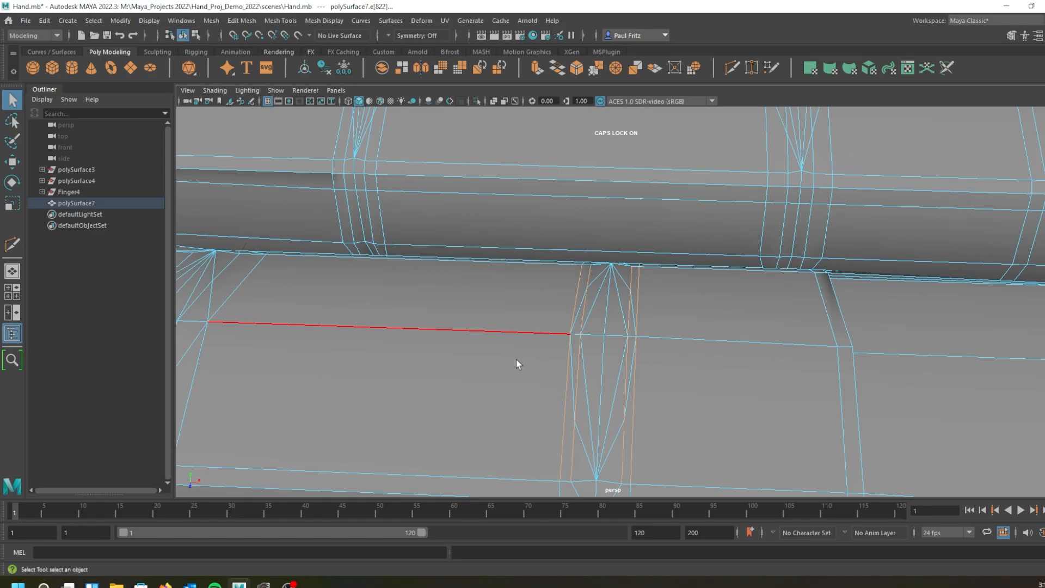
key(r)
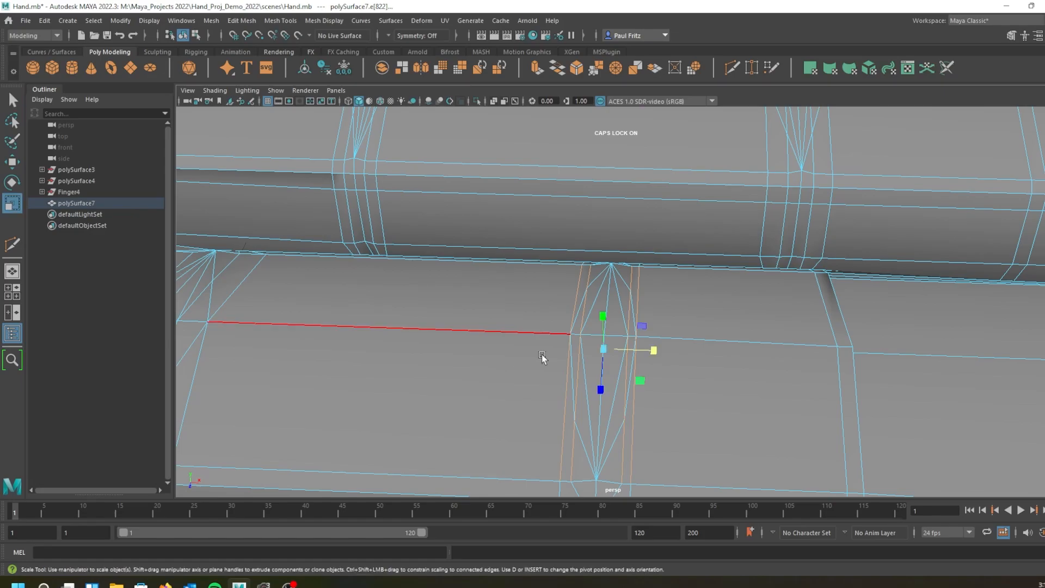
drag(656, 352, 743, 366)
Turn smooth preview back on, return to object mode and deselect the hand to view the widened knuckle in profile.
alt+middle_drag(743, 366, 619, 248)
alt+drag(618, 248, 638, 322)
key(3)
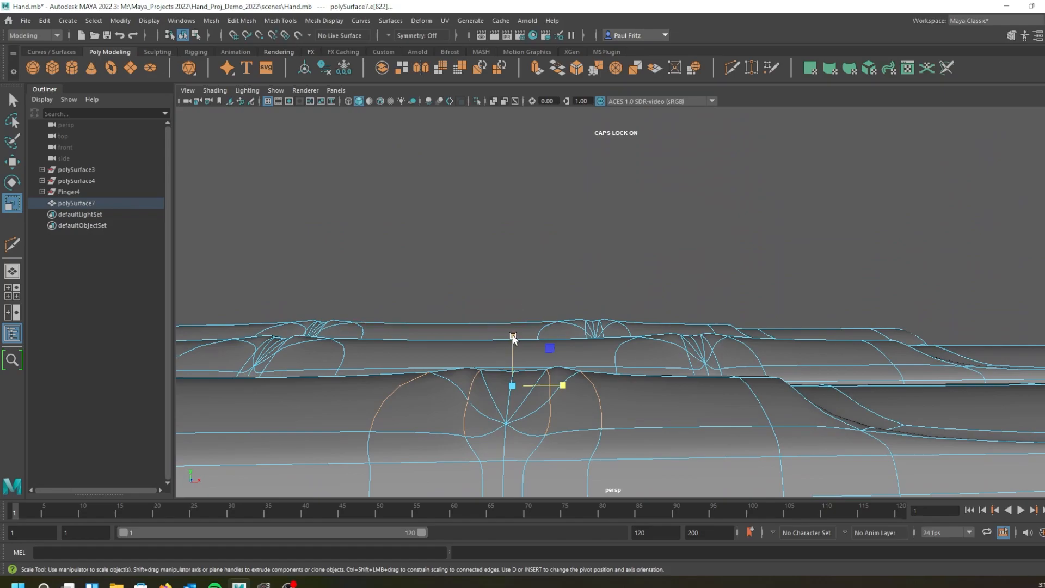
alt+drag(544, 345, 605, 299)
right_drag(612, 248, 656, 221)
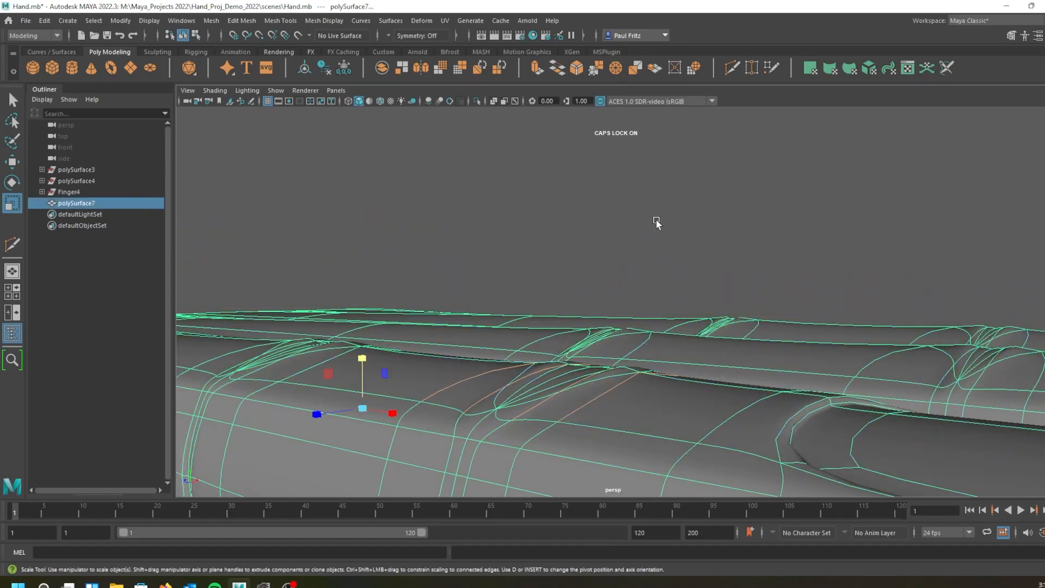
click(655, 221)
alt+drag(653, 214, 577, 264)
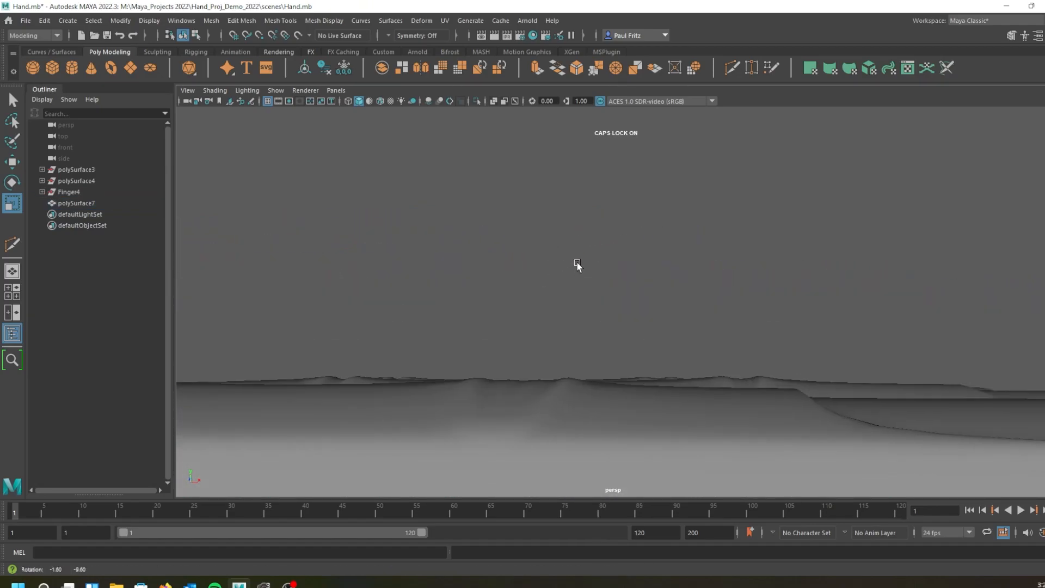
Compare the widened index knuckle with the other fingers' knuckles, and examine the back of the hand and the thumb.
scroll(526, 305, up, 3)
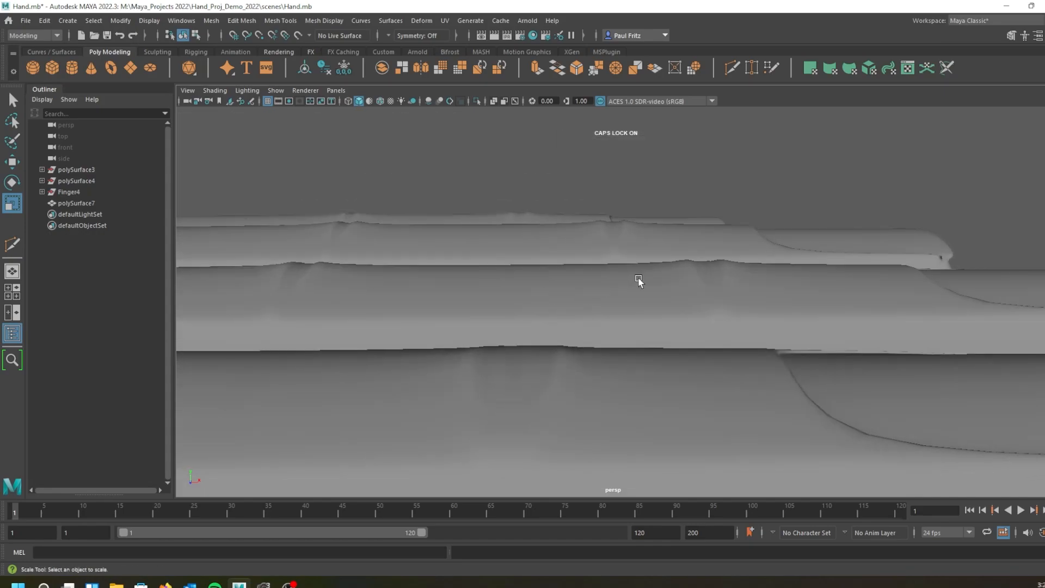
scroll(501, 339, down, 4)
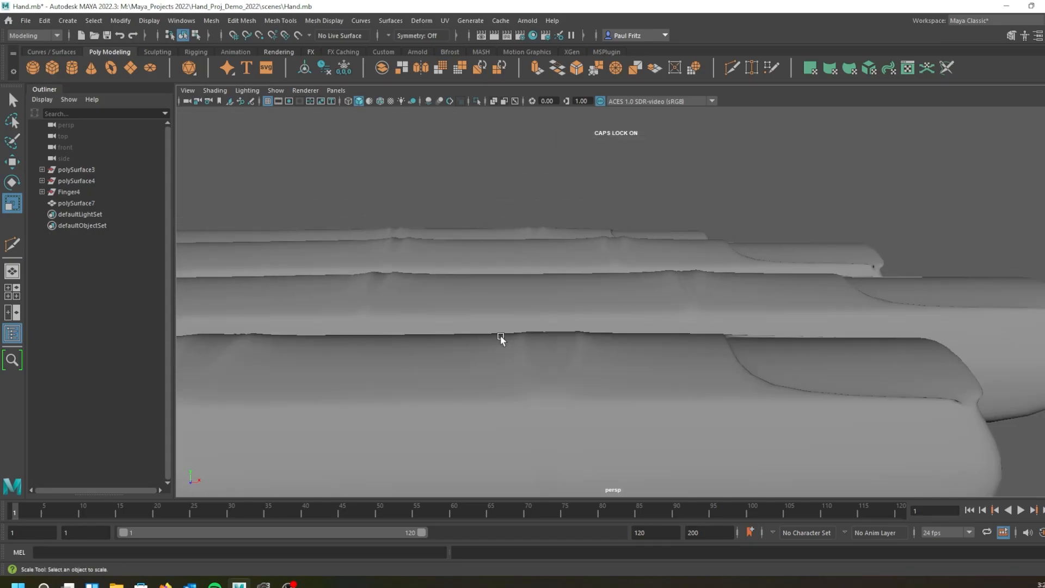
alt+drag(468, 339, 512, 331)
scroll(470, 338, down, 3)
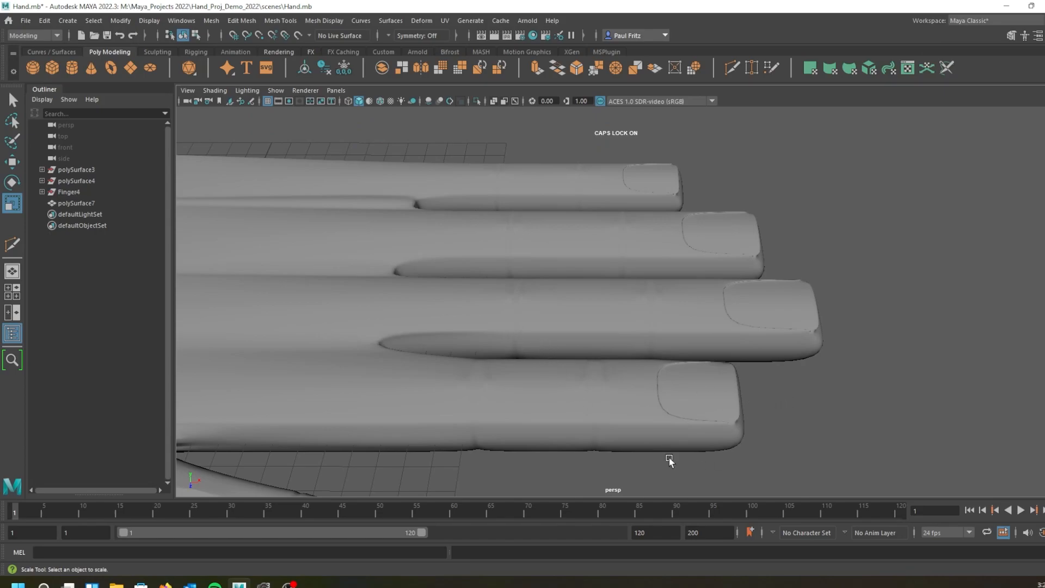
alt+middle_drag(479, 380, 664, 300)
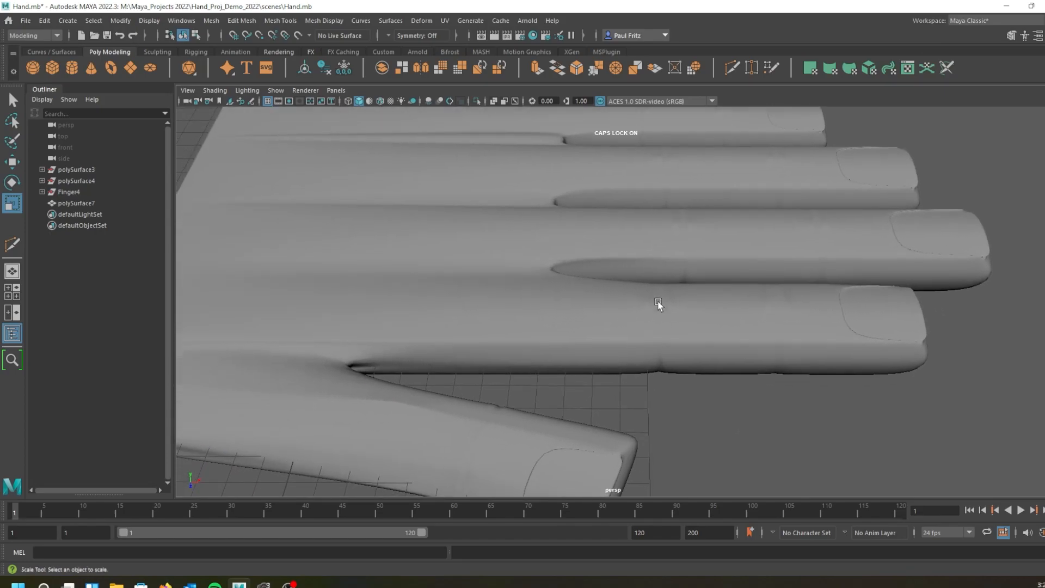
alt+drag(543, 305, 552, 256)
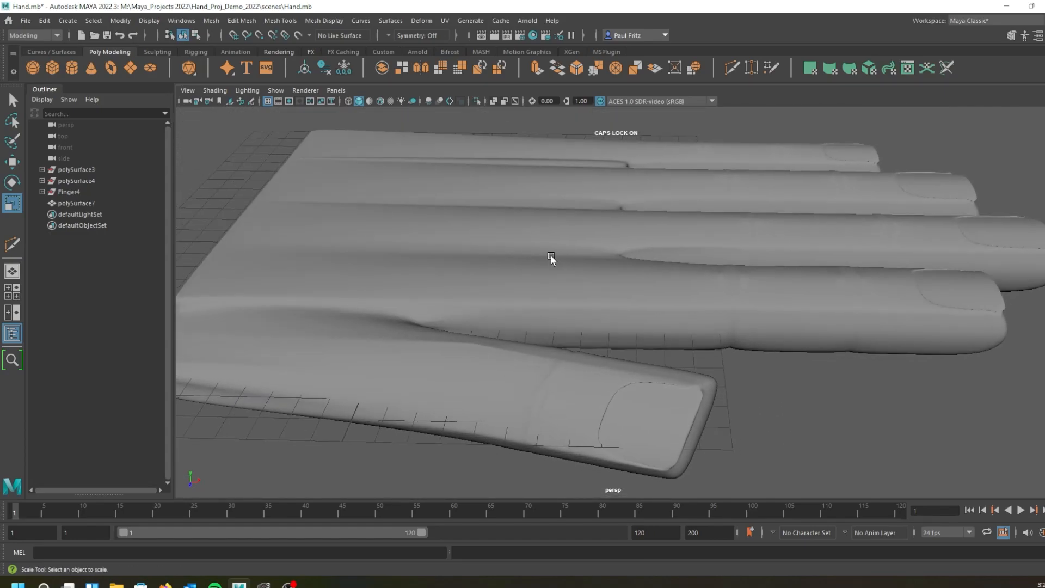
Select the hand, switch to edge selection and pick the lengthwise edges along the thumb's palm side for moving.
click(534, 380)
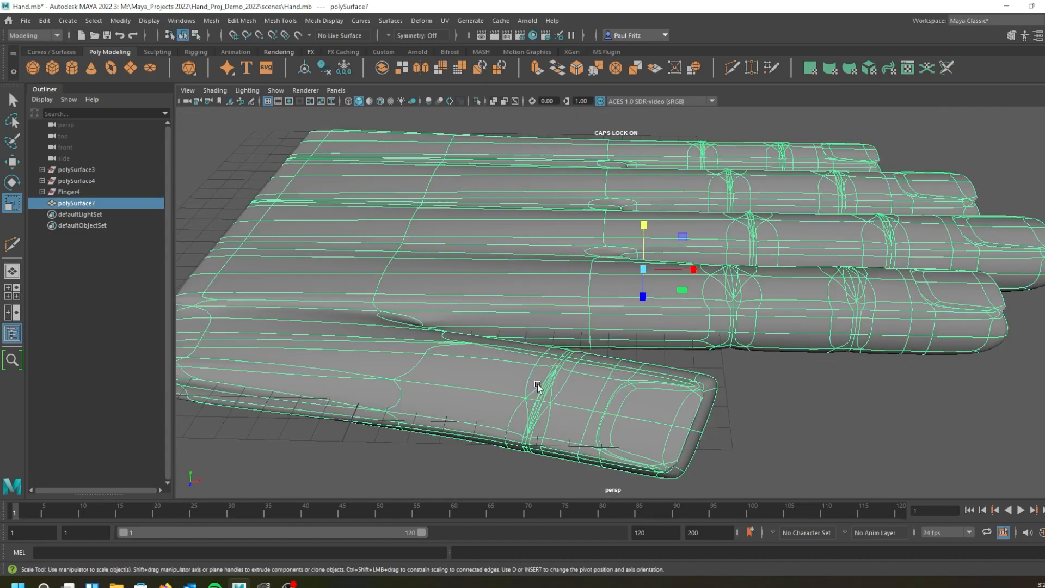
mouse_move(521, 388)
alt+mouse_down()
mouse_move(495, 397)
mouse_move(534, 401)
alt+mouse_up()
alt+drag(553, 341, 462, 312)
right_drag(326, 227, 327, 196)
alt+drag(563, 314, 500, 200)
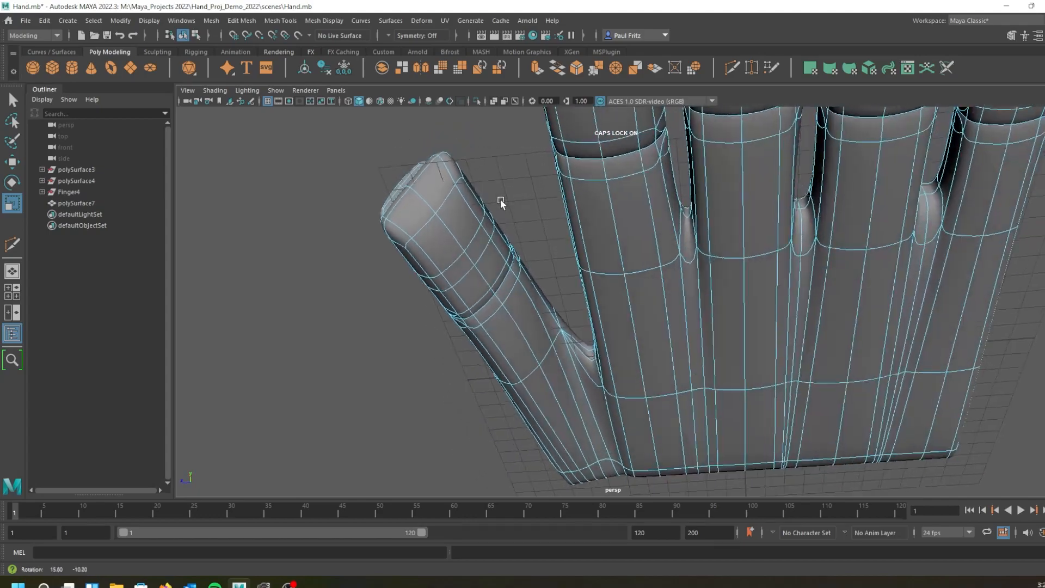
click(451, 233)
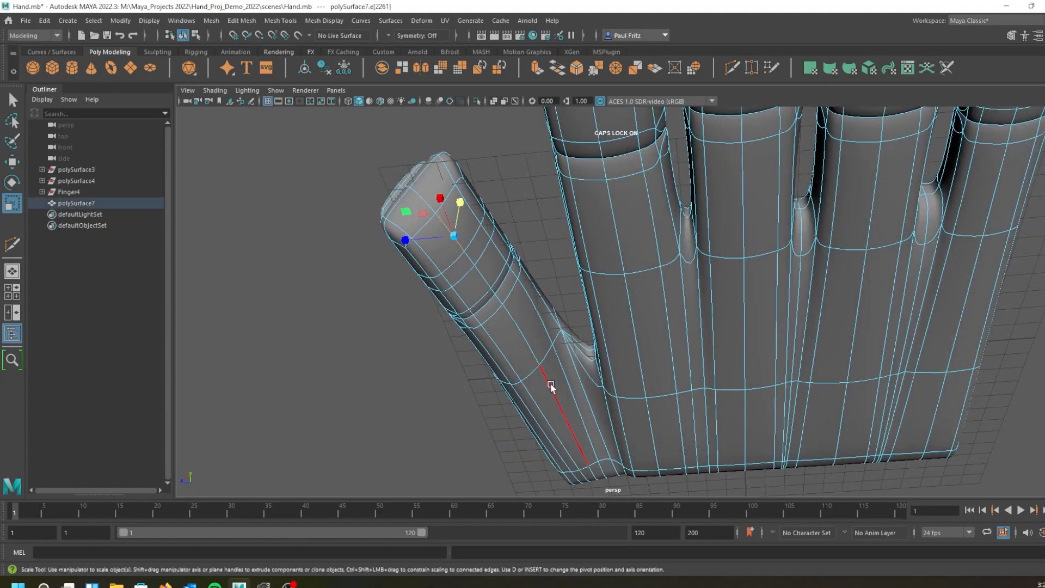
click(550, 386)
alt+drag(524, 251, 556, 279)
key(w)
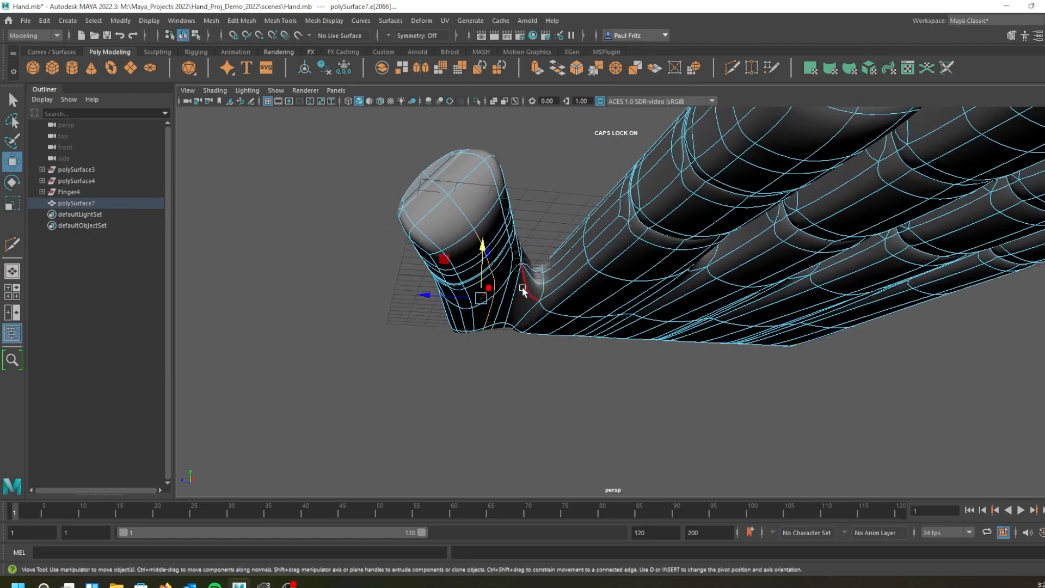
Set the Move tool's axis orientation to Component.
alt+drag(478, 347, 494, 334)
mouse_move(553, 274)
alt+mouse_down()
mouse_move(548, 294)
mouse_move(543, 281)
alt+mouse_up()
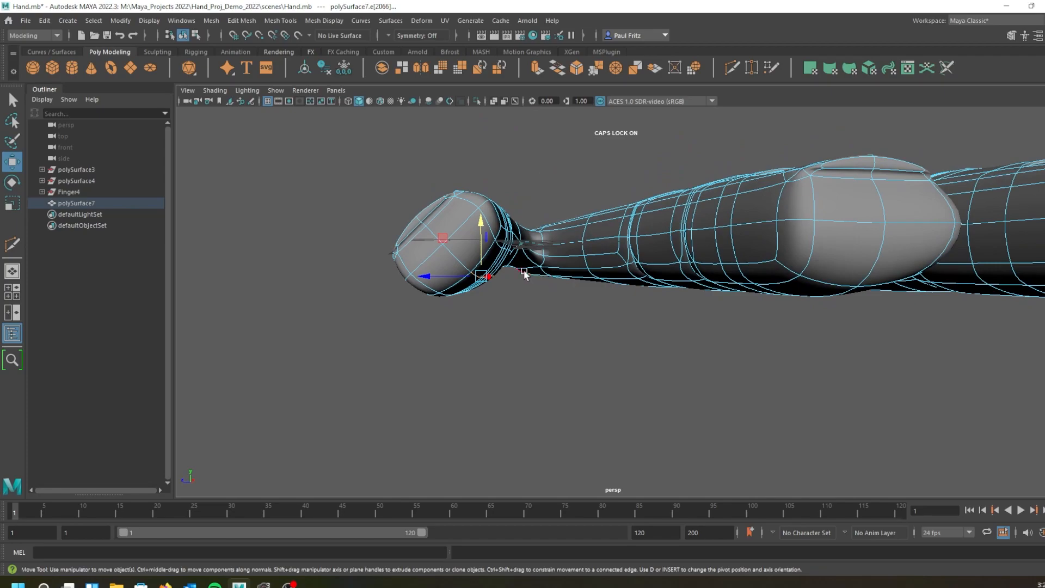
click(482, 233)
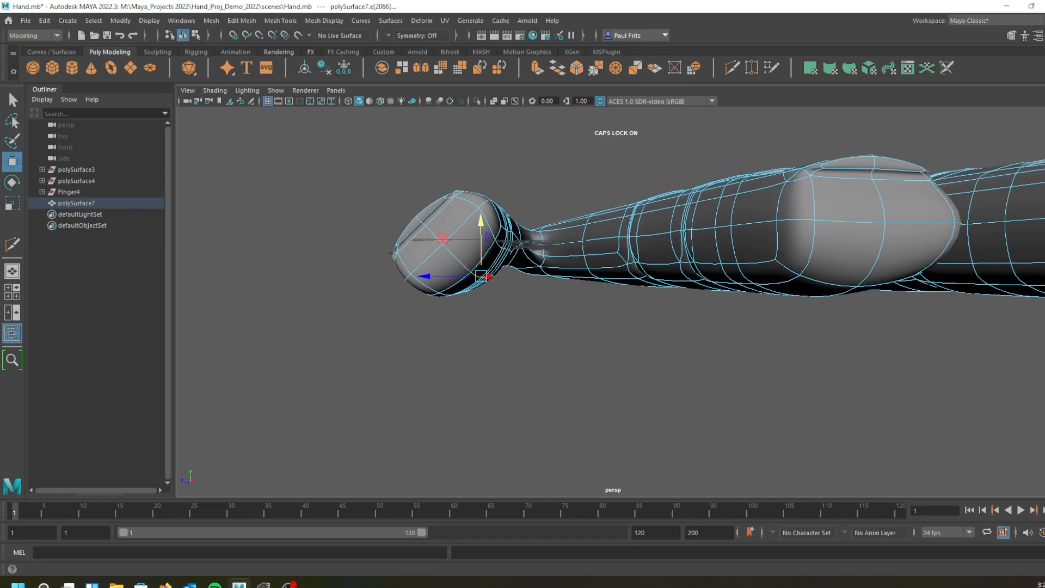
double_click(12, 162)
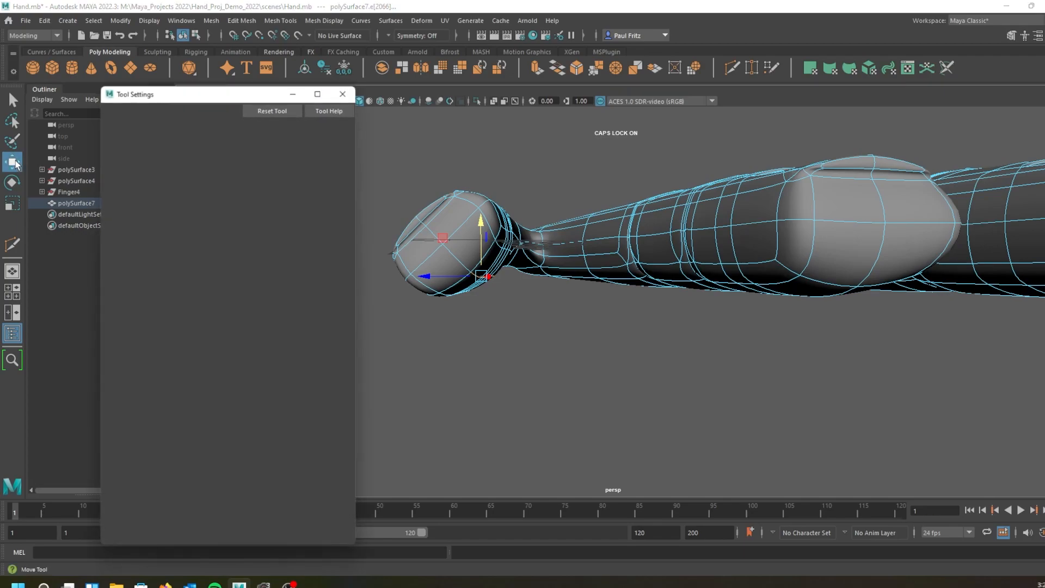
click(186, 140)
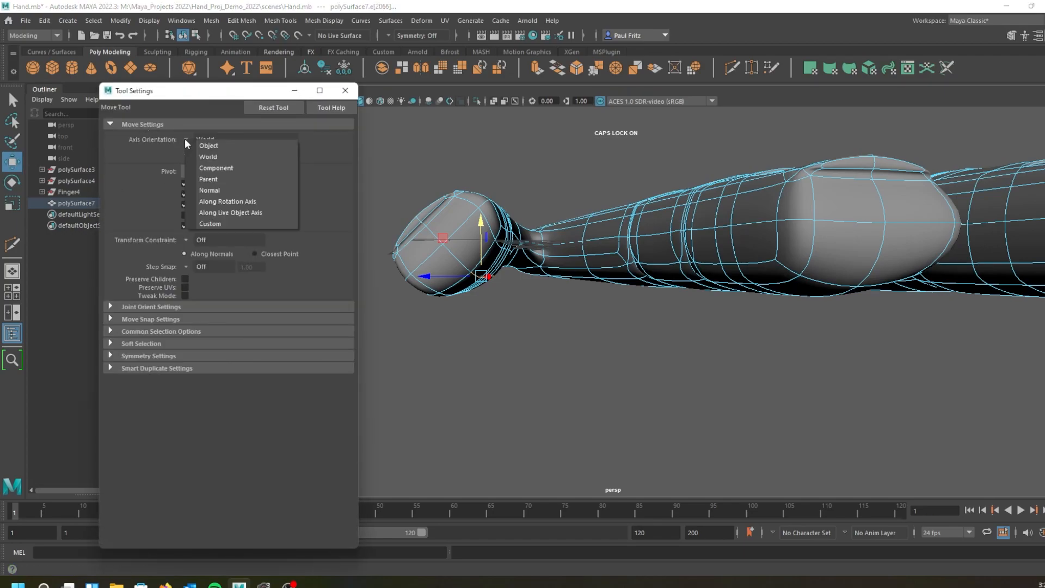
click(204, 169)
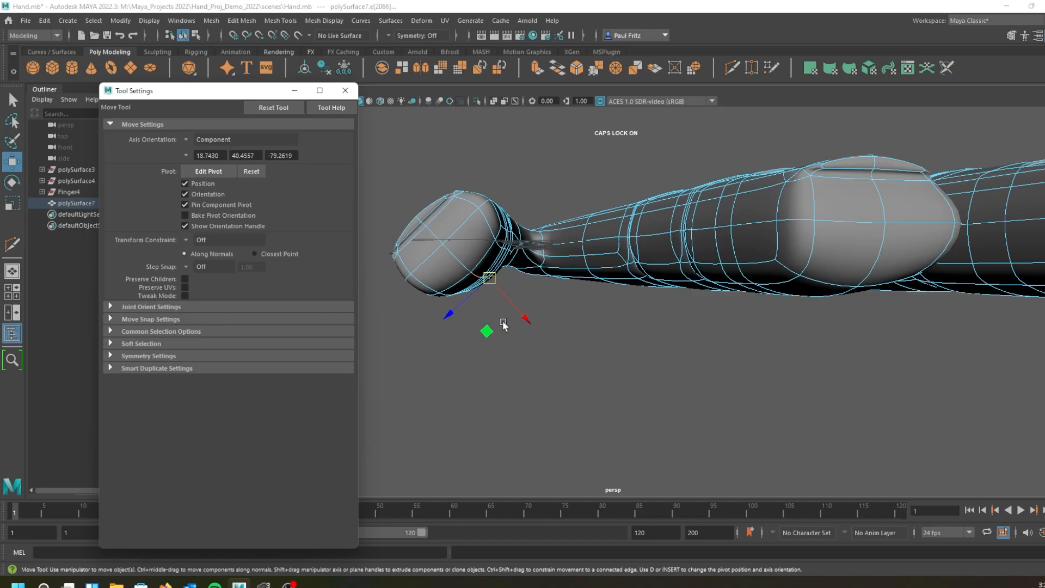
Move the selected palm-side thumb edges along their component axis to reshape the thumb's underside.
drag(528, 322, 462, 330)
alt+drag(555, 332, 544, 340)
alt+drag(583, 371, 579, 371)
Select the lengthwise edges on the thumb's side facing the index finger and move them outward along their component axis.
alt+drag(511, 437, 471, 255)
alt+drag(466, 218, 463, 241)
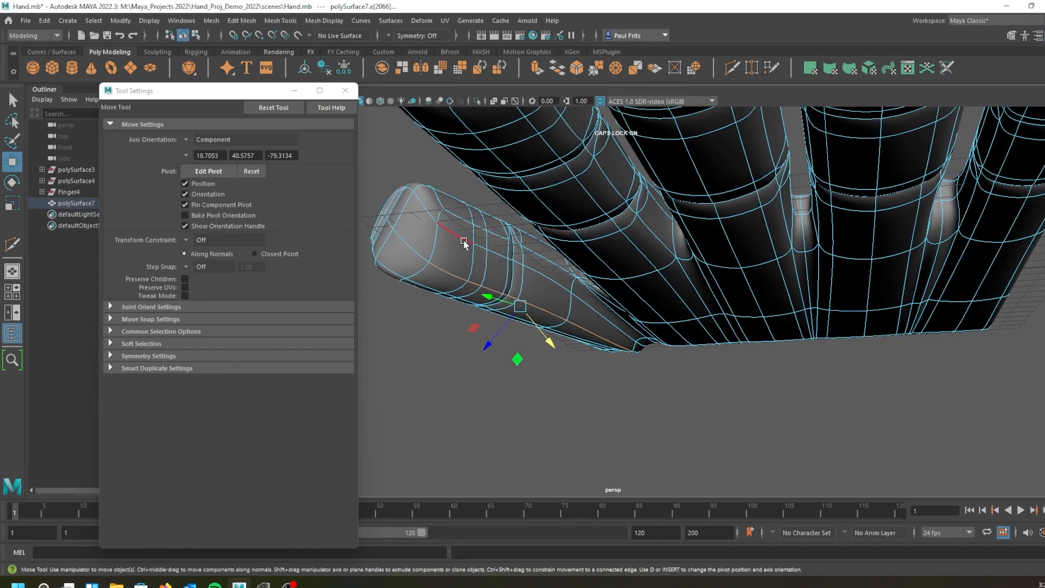
click(464, 242)
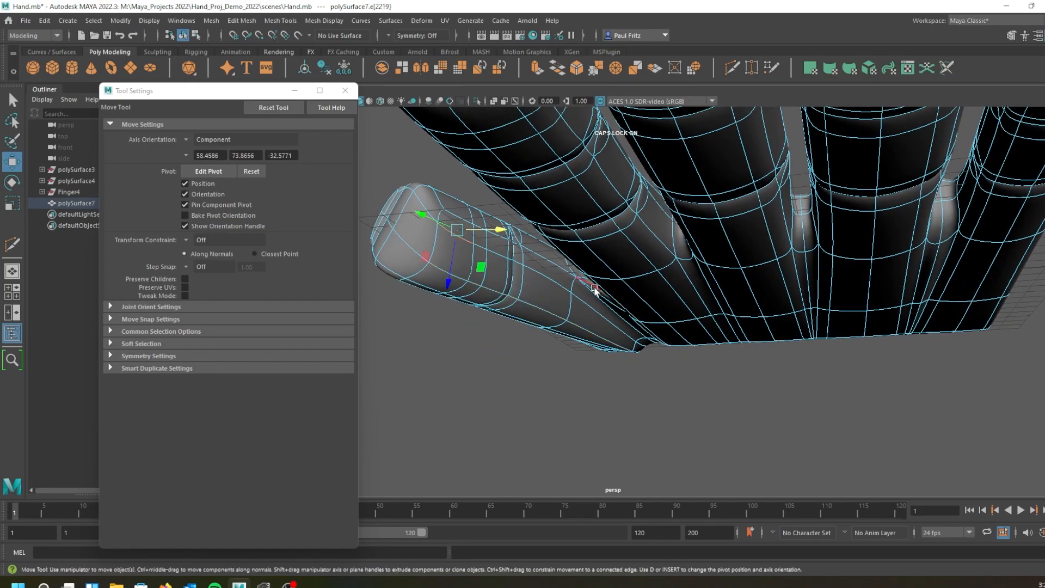
click(557, 284)
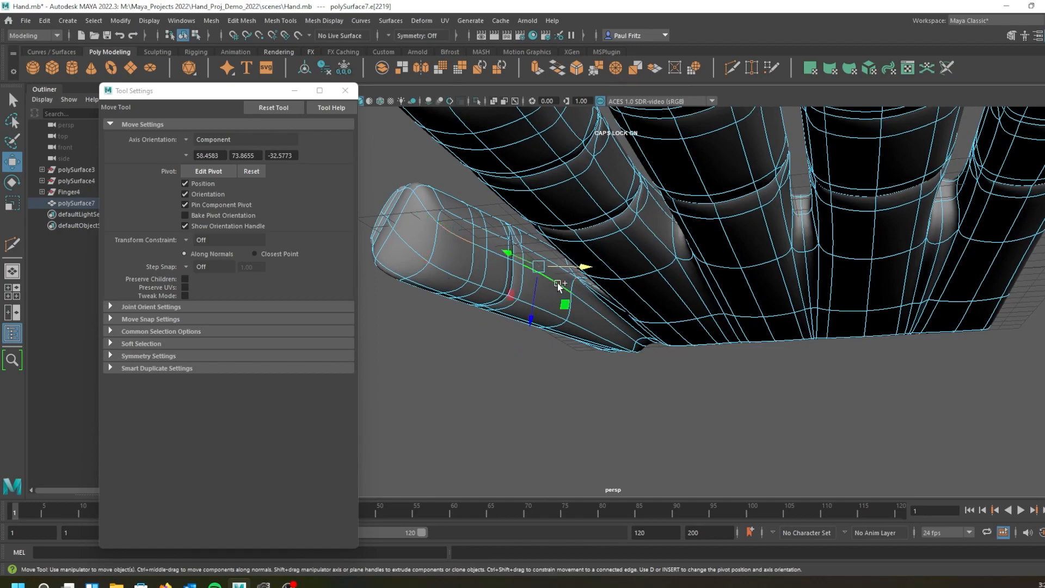
alt+drag(563, 281, 582, 277)
drag(550, 243, 581, 242)
alt+middle_drag(581, 242, 721, 205)
alt+drag(722, 205, 638, 224)
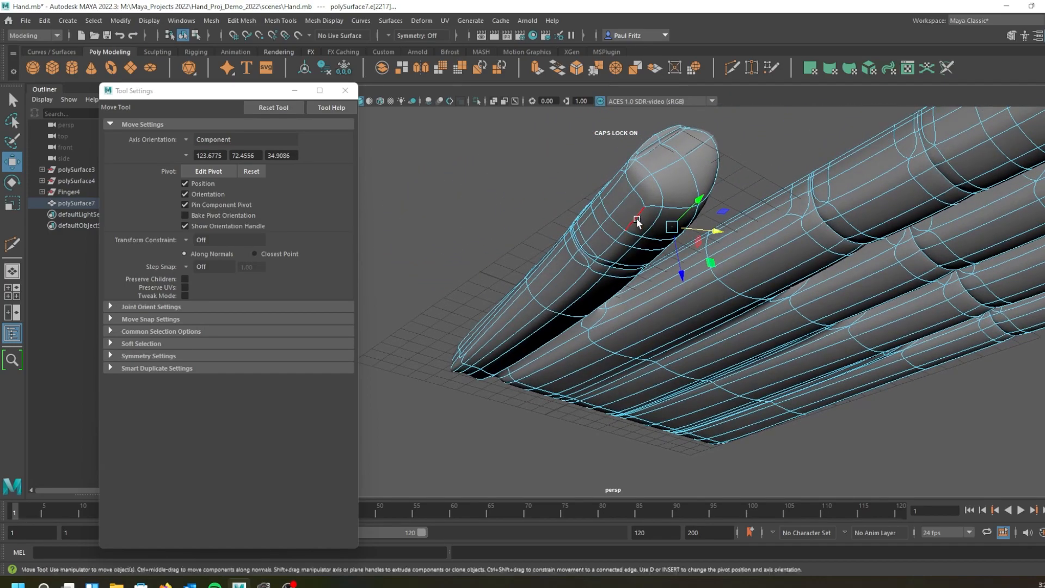
Select the lengthwise edges running across the knuckle on the thumb's palm side and move them outward along their component axis.
click(637, 221)
click(567, 290)
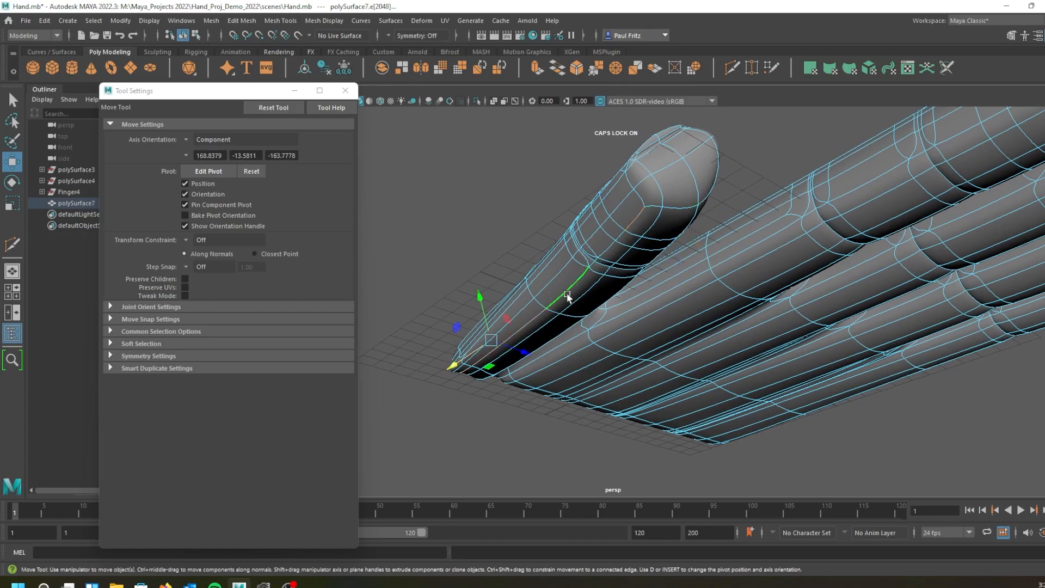
click(636, 219)
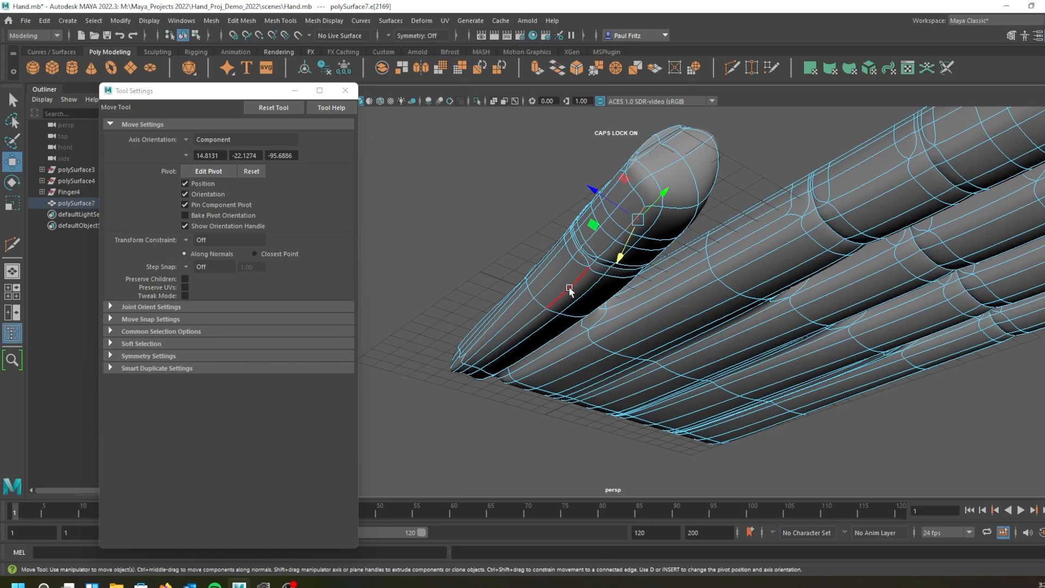
shift+click(569, 286)
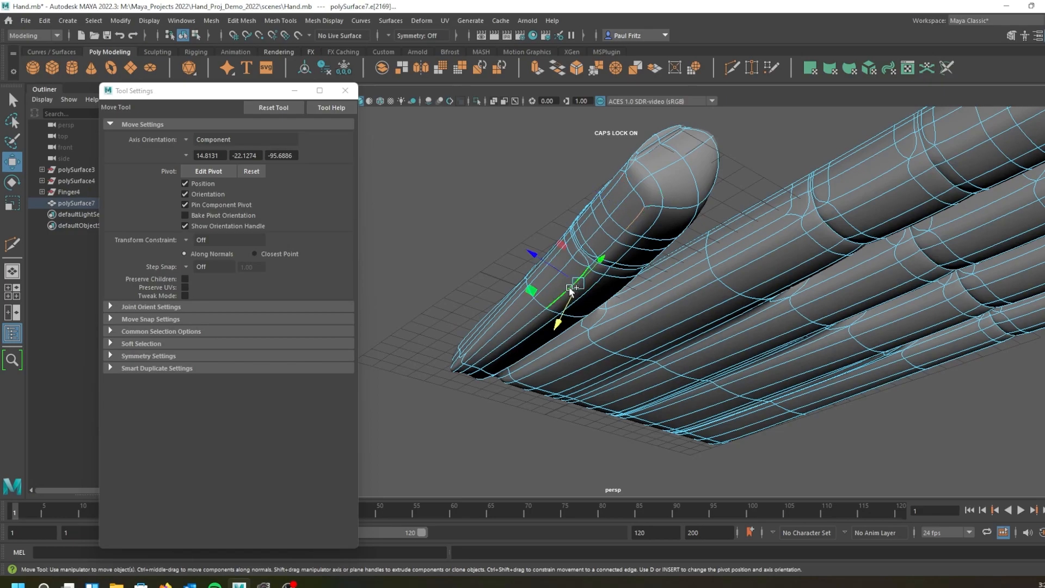
scroll(613, 230, up, 2)
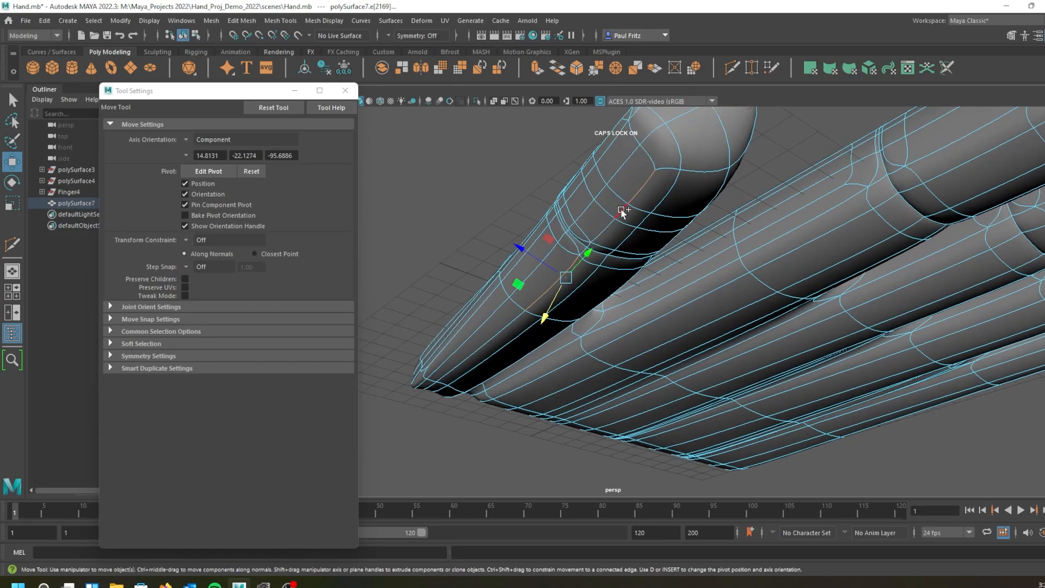
shift+click(621, 210)
scroll(607, 233, up, 1)
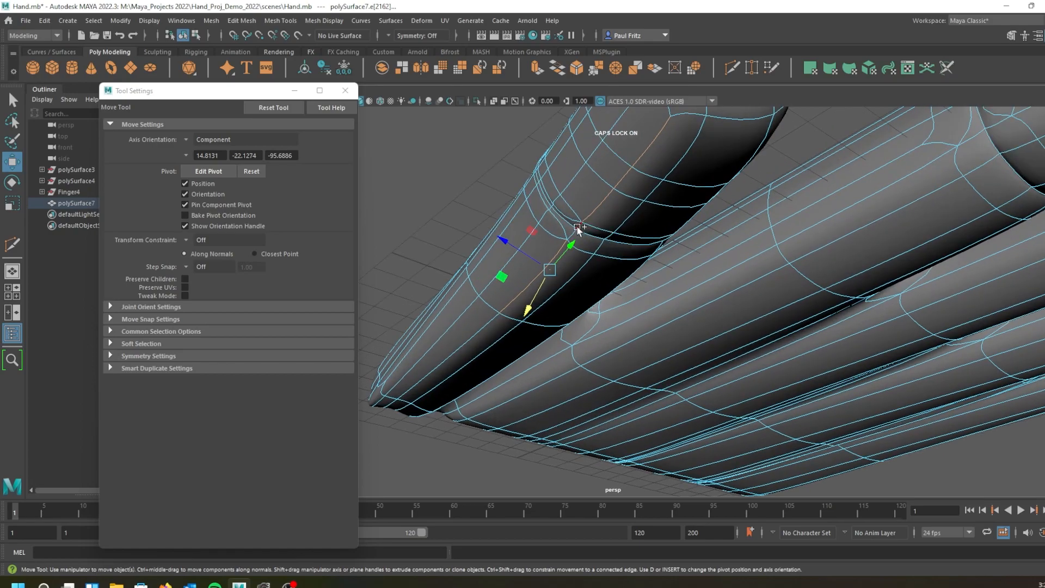
alt+drag(567, 241, 603, 306)
alt+middle_drag(603, 307, 560, 267)
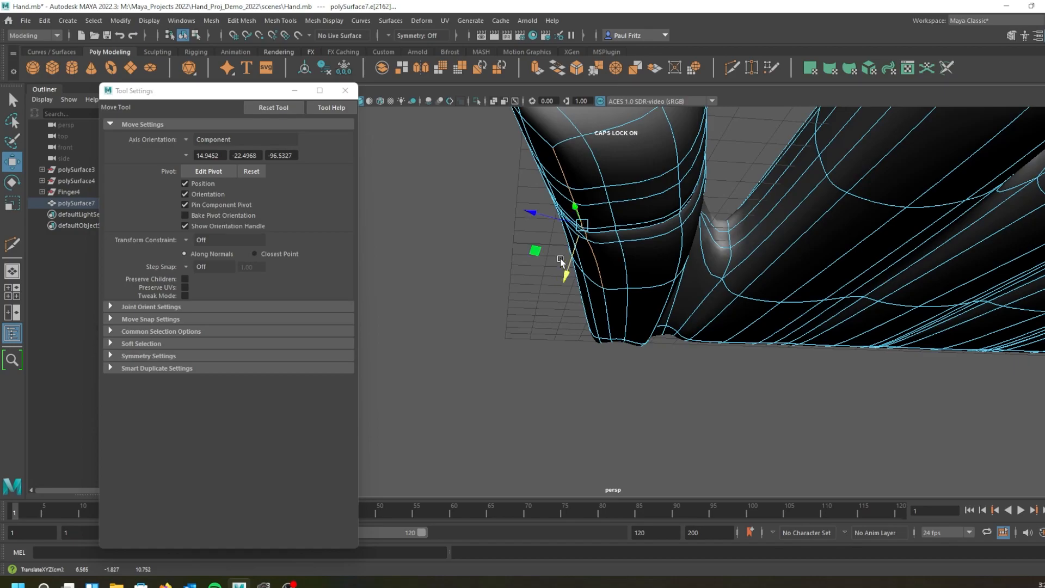
Select the lengthwise edges along the thumb's outer lower side and move them outward along their component axis.
alt+drag(459, 202, 693, 220)
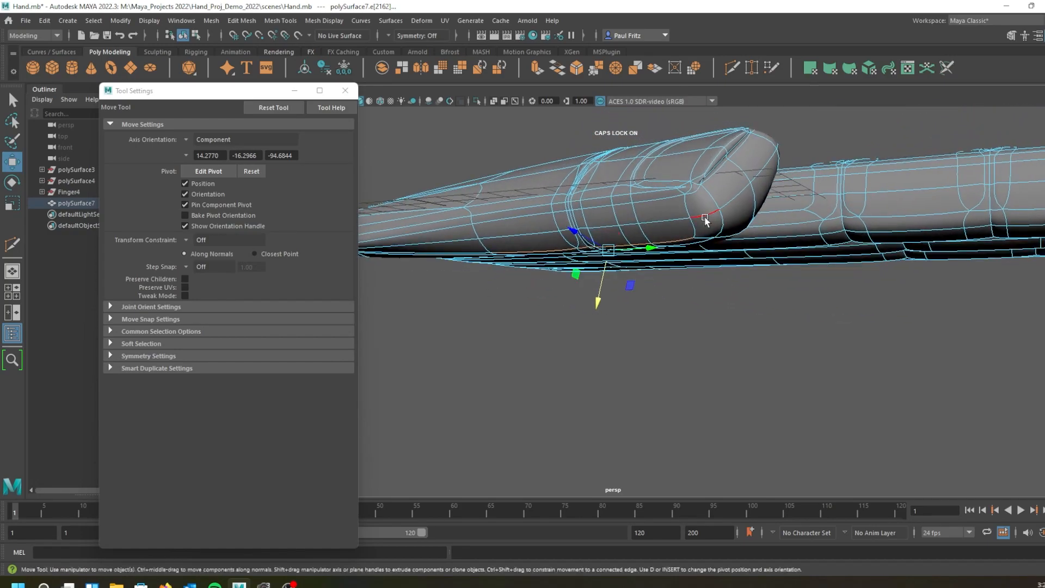
click(677, 223)
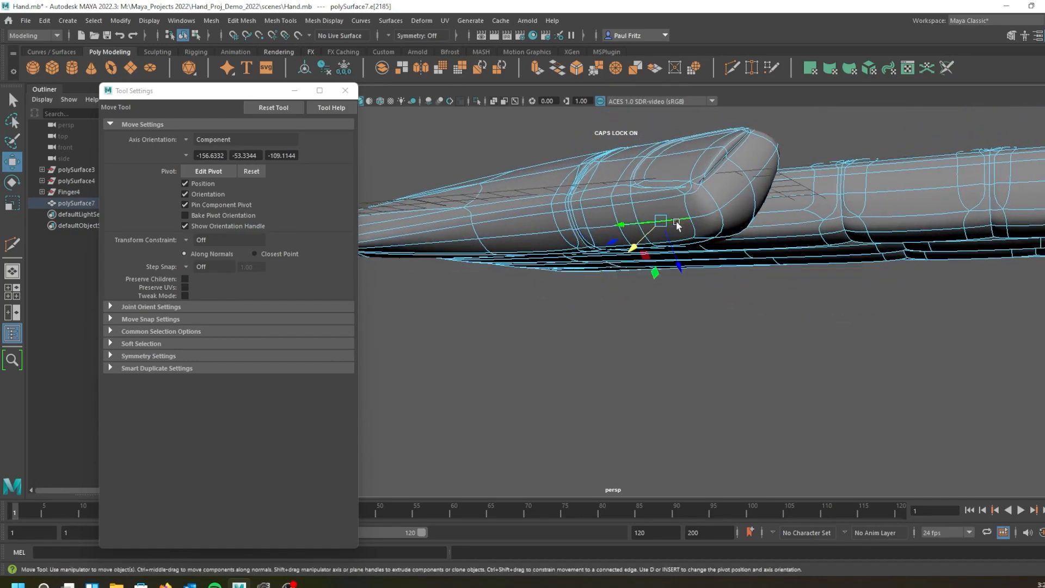
click(464, 245)
alt+drag(588, 269, 621, 265)
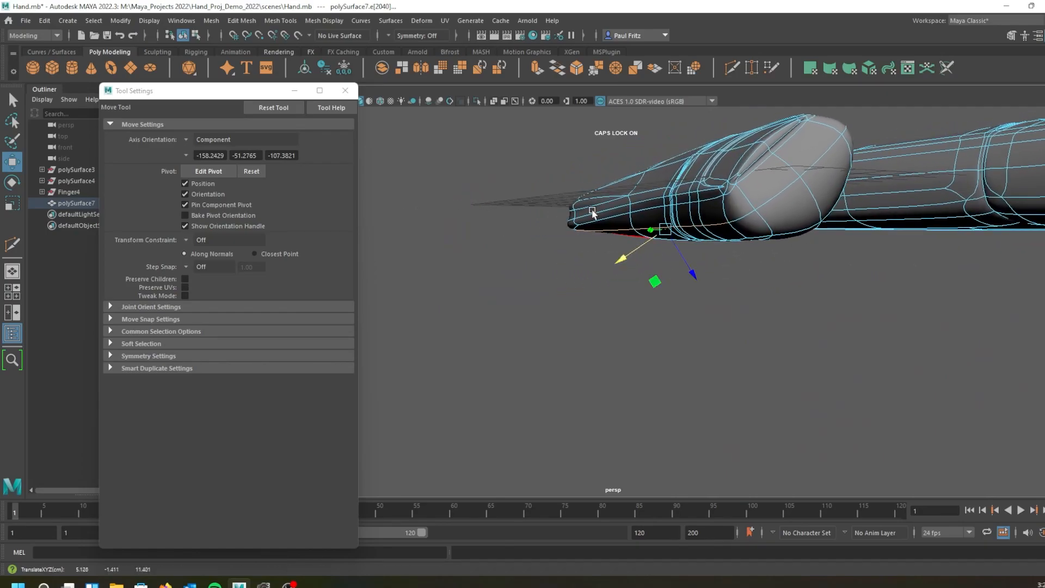
alt+drag(565, 283, 741, 149)
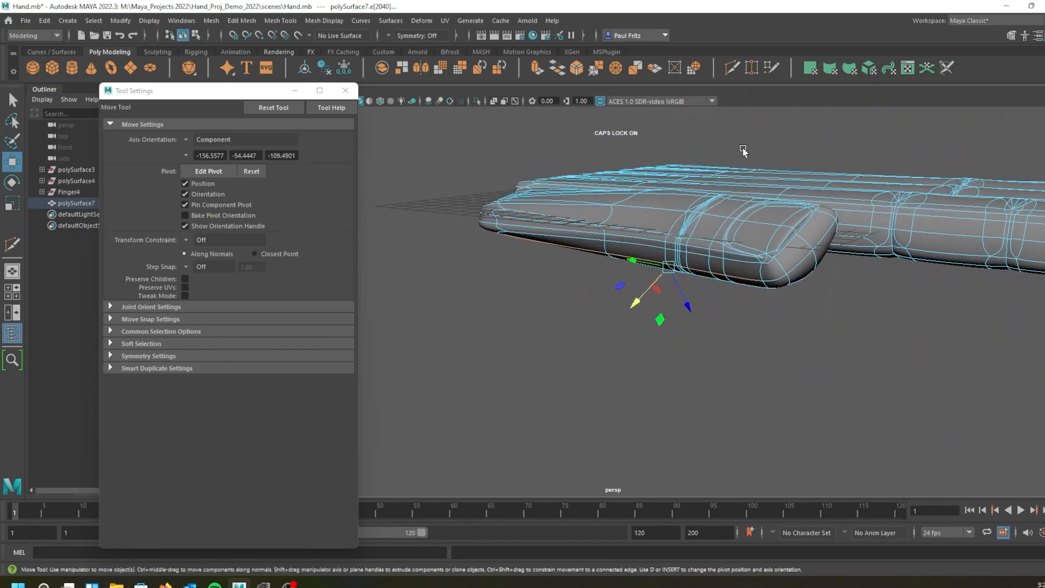
alt+drag(642, 211, 626, 166)
Select the complete run of lengthwise edges on the thumb's inner side, from tip to web, and move it slightly toward the index finger.
alt+drag(544, 160, 553, 240)
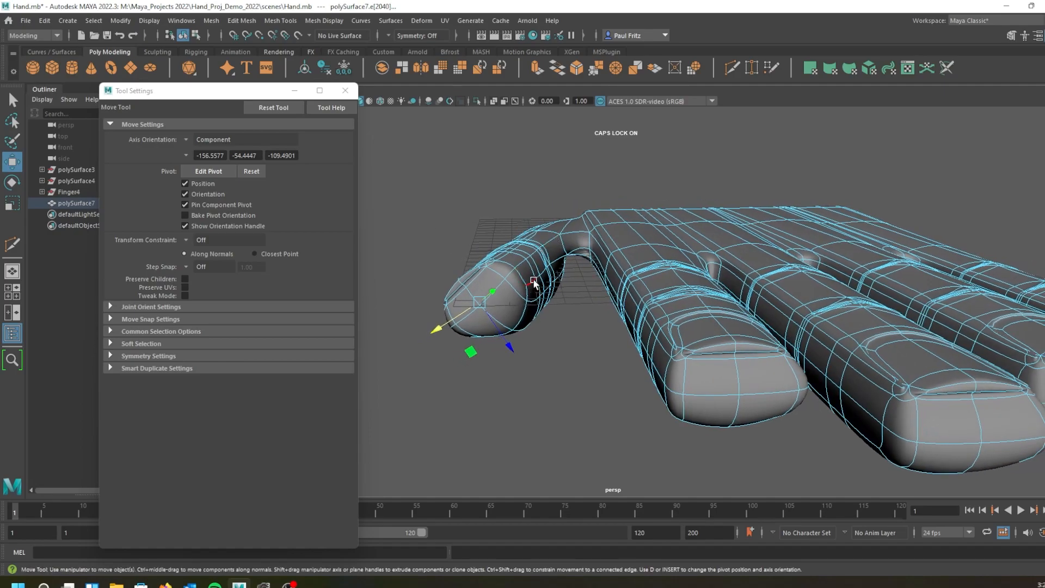
click(533, 281)
mouse_move(579, 245)
alt+mouse_down()
mouse_move(560, 248)
mouse_move(573, 249)
alt+mouse_up()
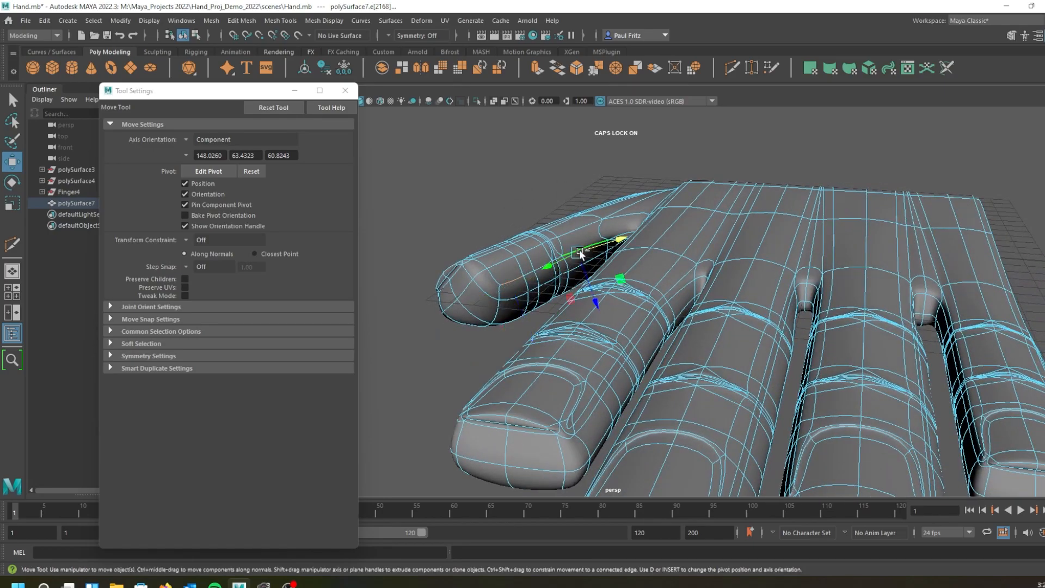
alt+drag(518, 252, 476, 246)
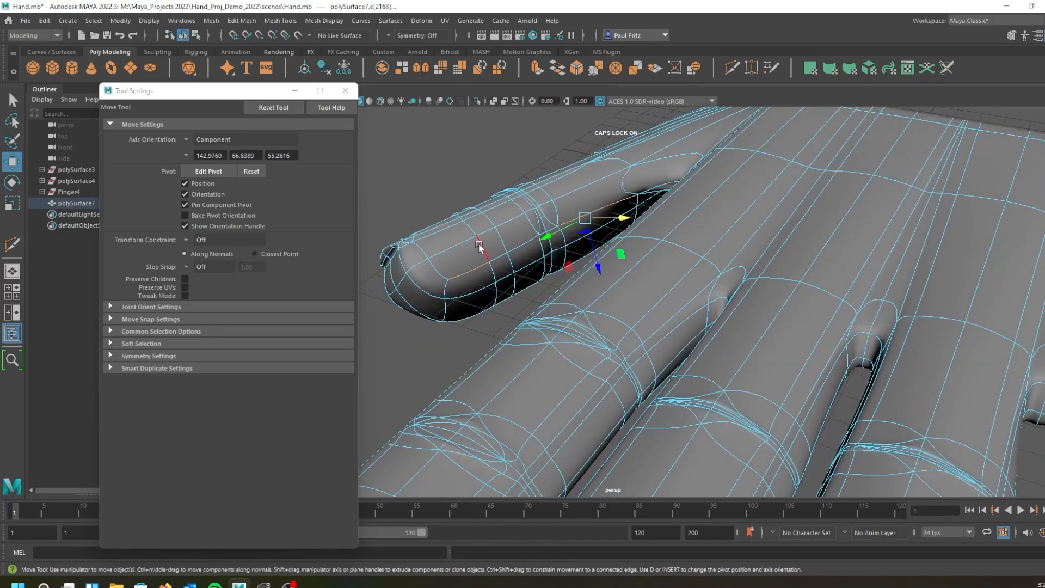
key(ctrl+z)
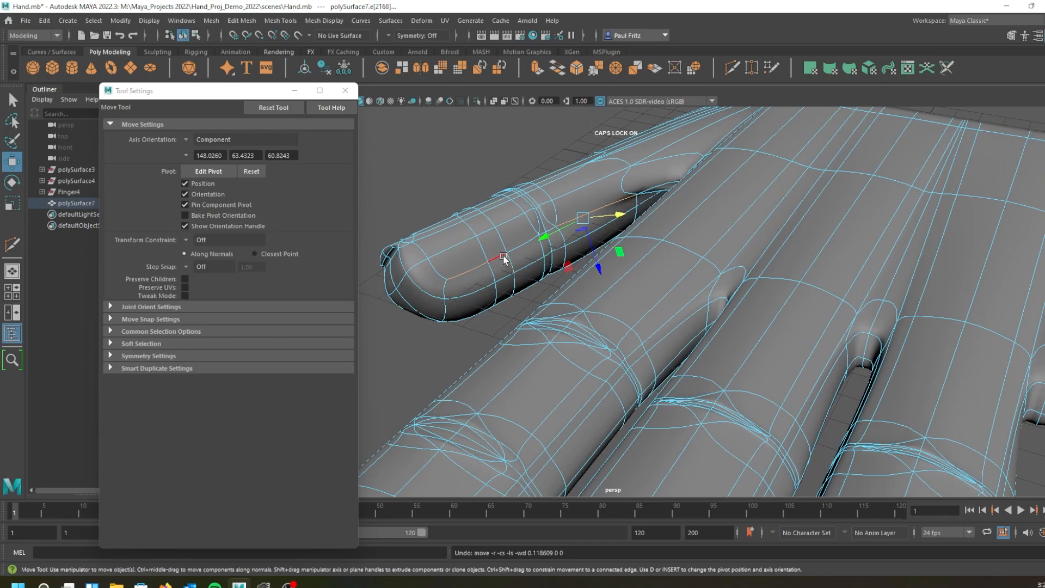
key(q)
shift+click(498, 259)
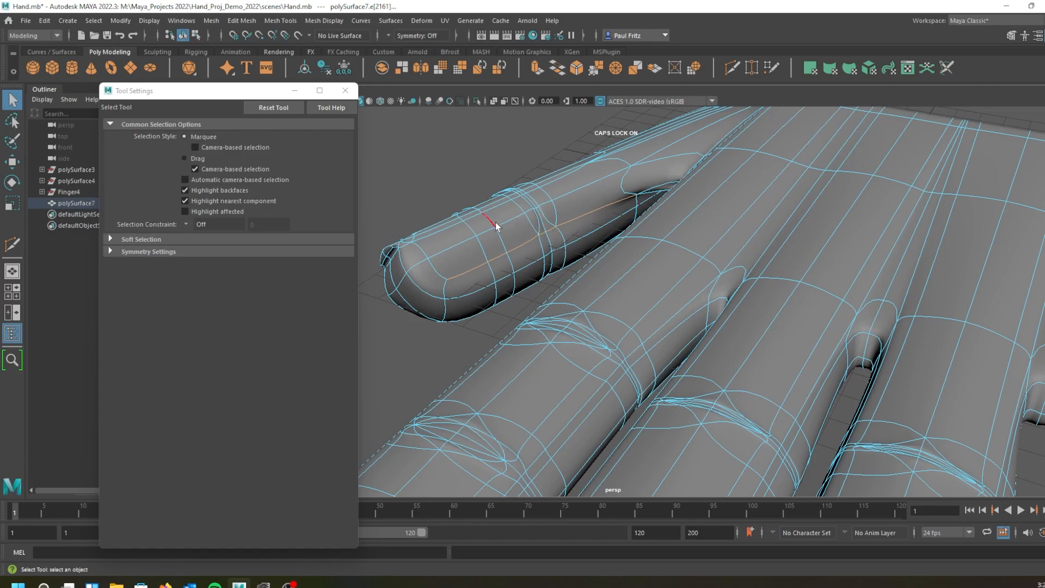
alt+drag(495, 223, 546, 240)
key(w)
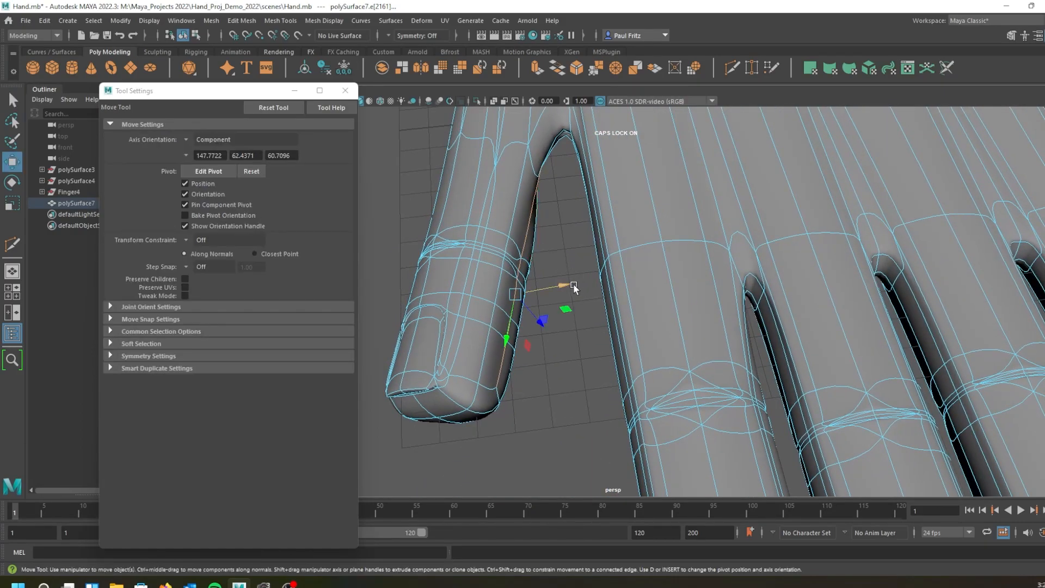
drag(569, 285, 578, 285)
Select the outer and inner edge loops that border the thumb's knuckle crease.
alt+drag(515, 359, 597, 307)
scroll(474, 306, down, 1)
scroll(471, 298, up, 2)
scroll(555, 291, up, 3)
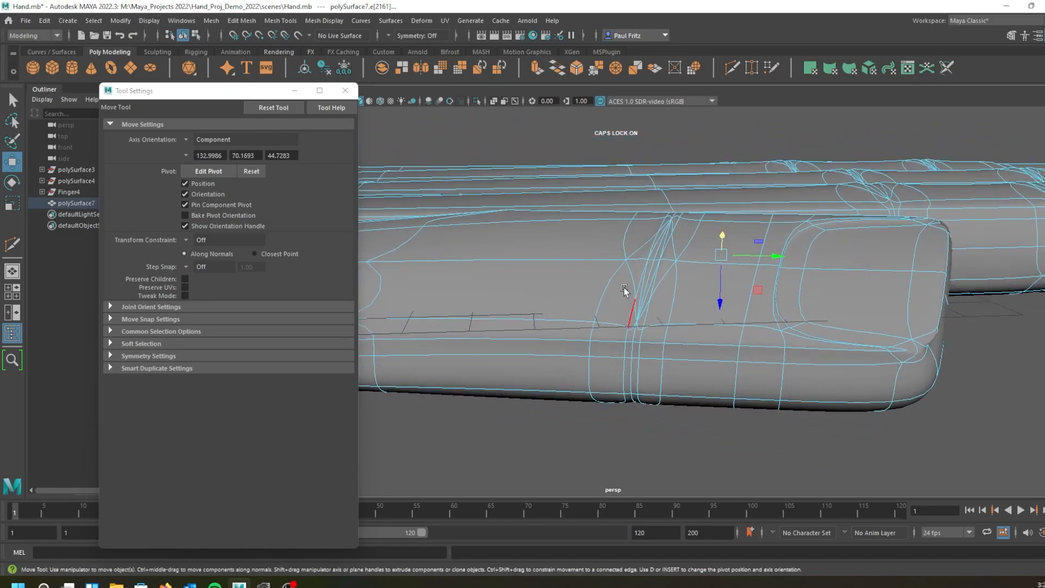
scroll(626, 294, up, 2)
scroll(632, 320, down, 2)
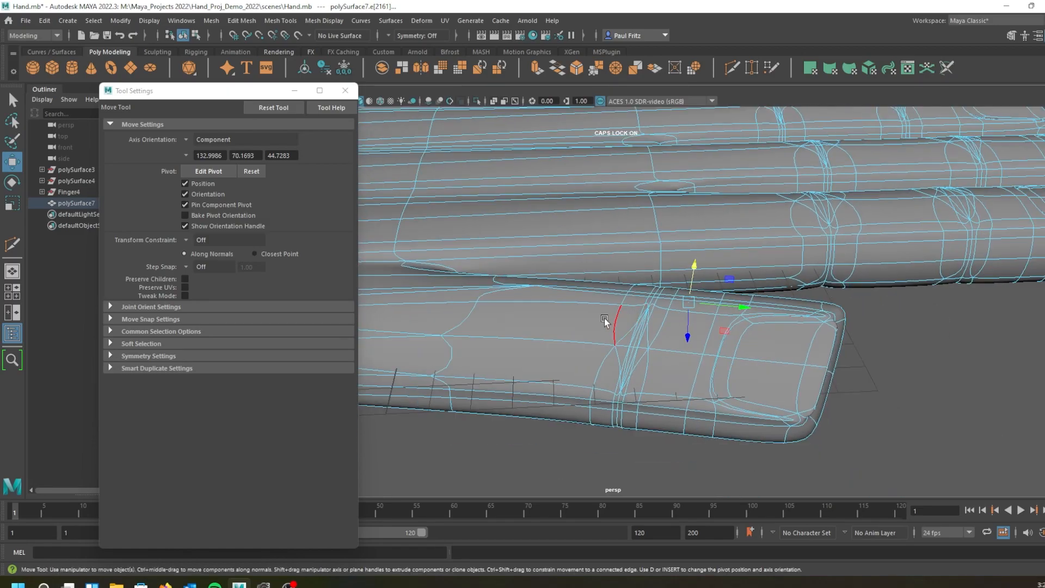
alt+drag(637, 326, 606, 360)
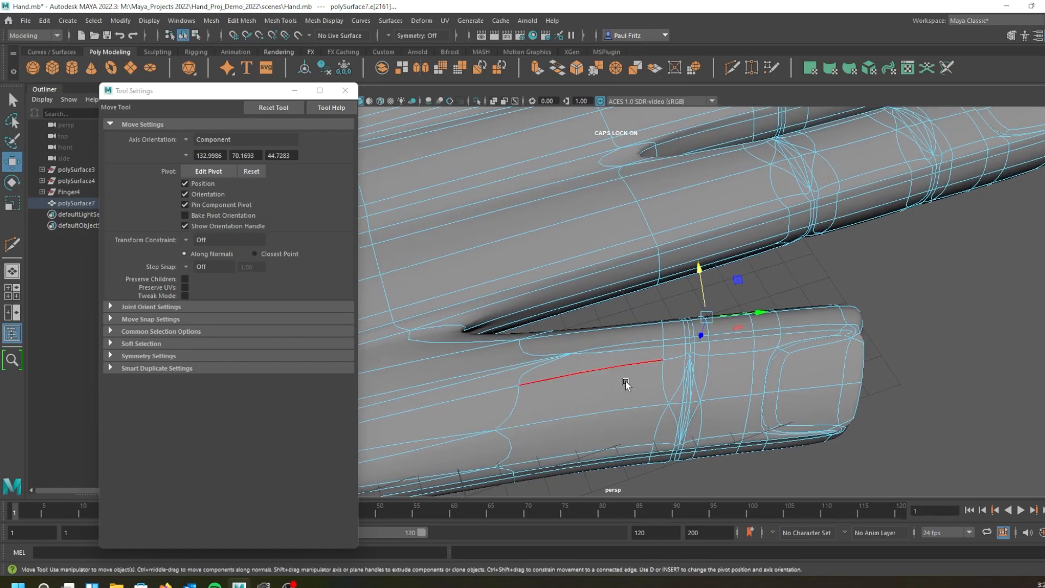
scroll(626, 381, up, 2)
alt+middle_drag(605, 385, 509, 316)
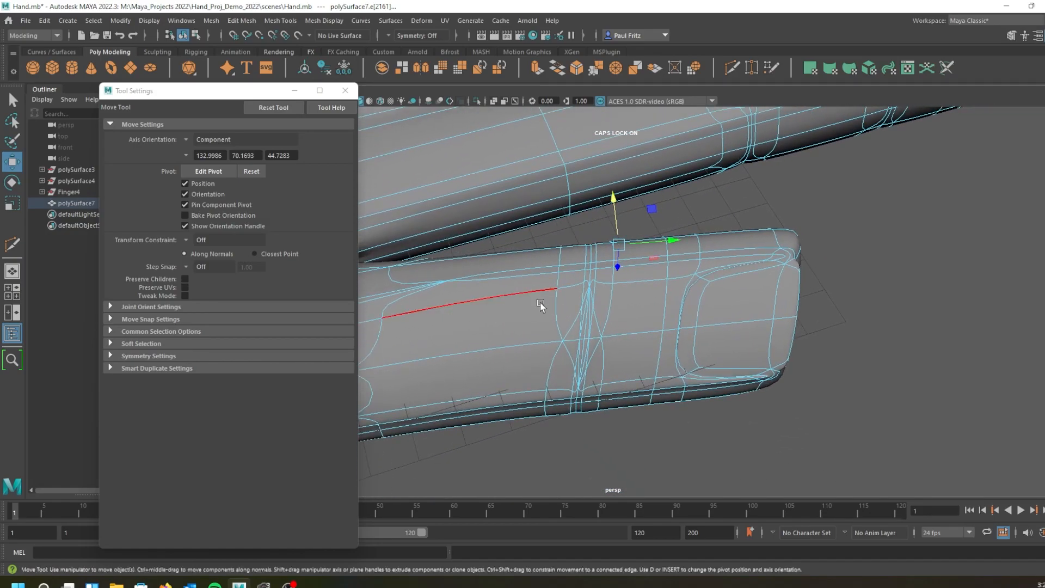
click(559, 315)
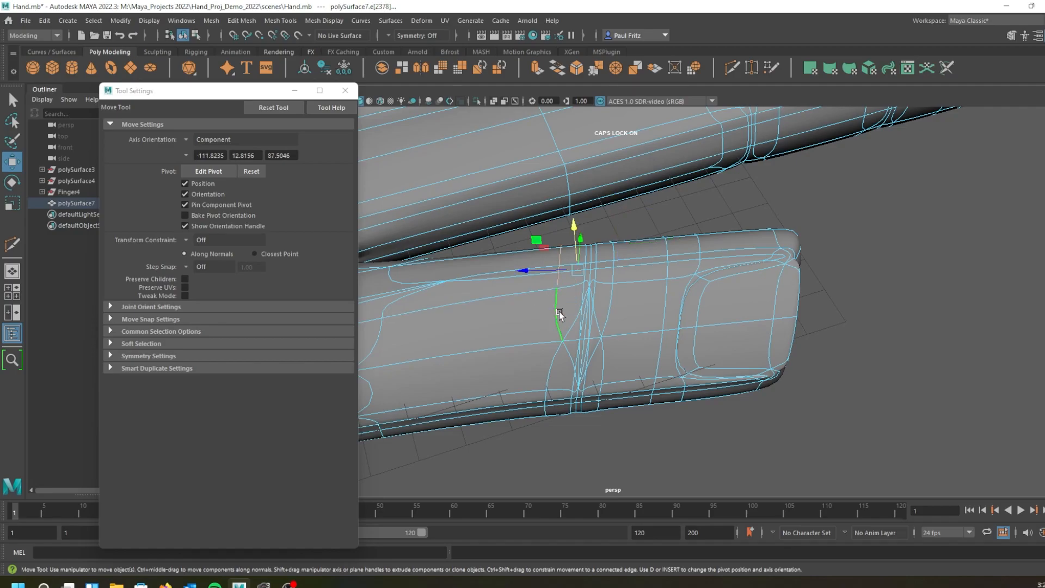
shift+click(612, 310)
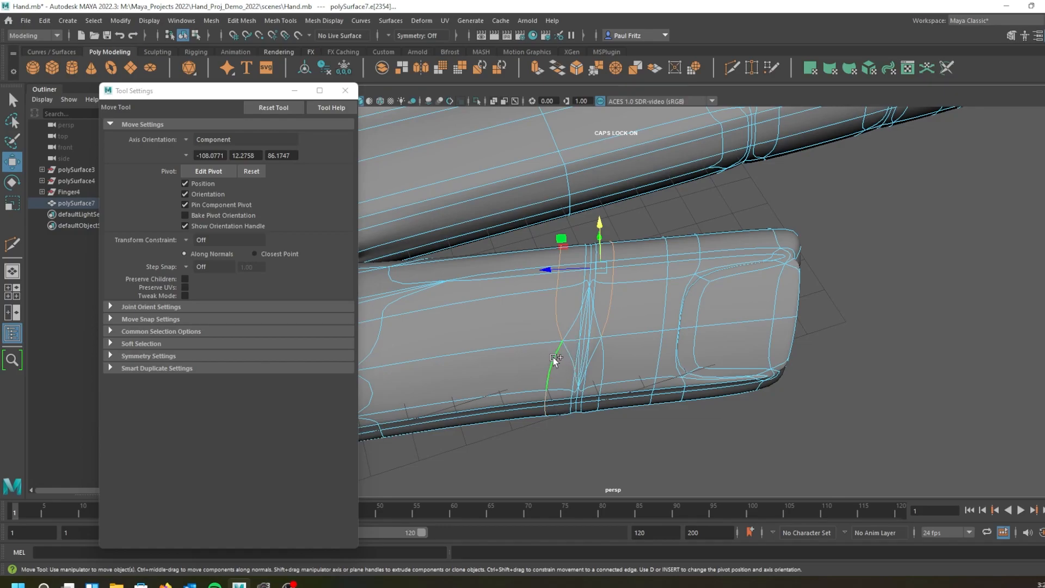
click(570, 334)
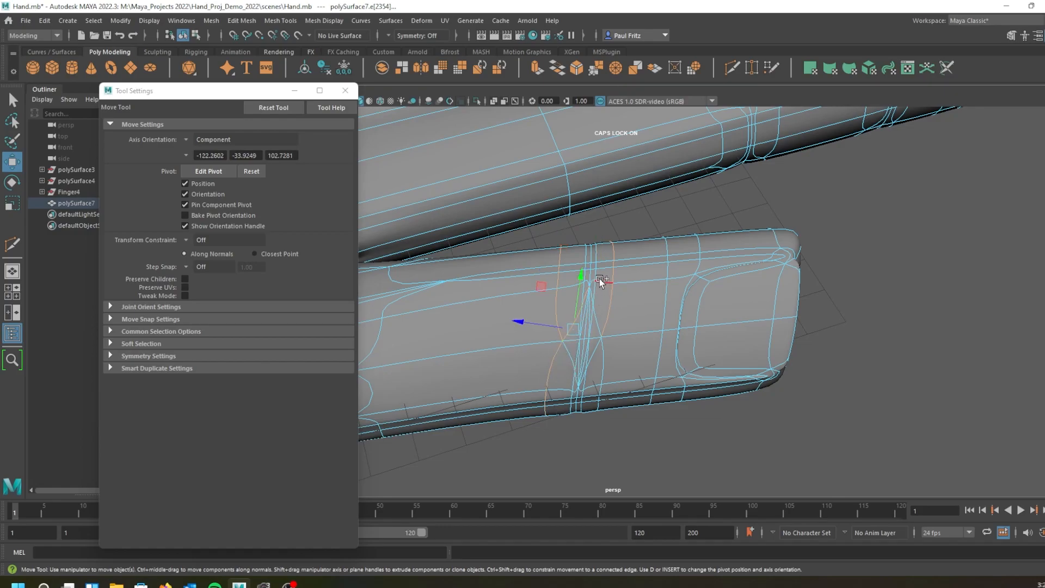
click(592, 255)
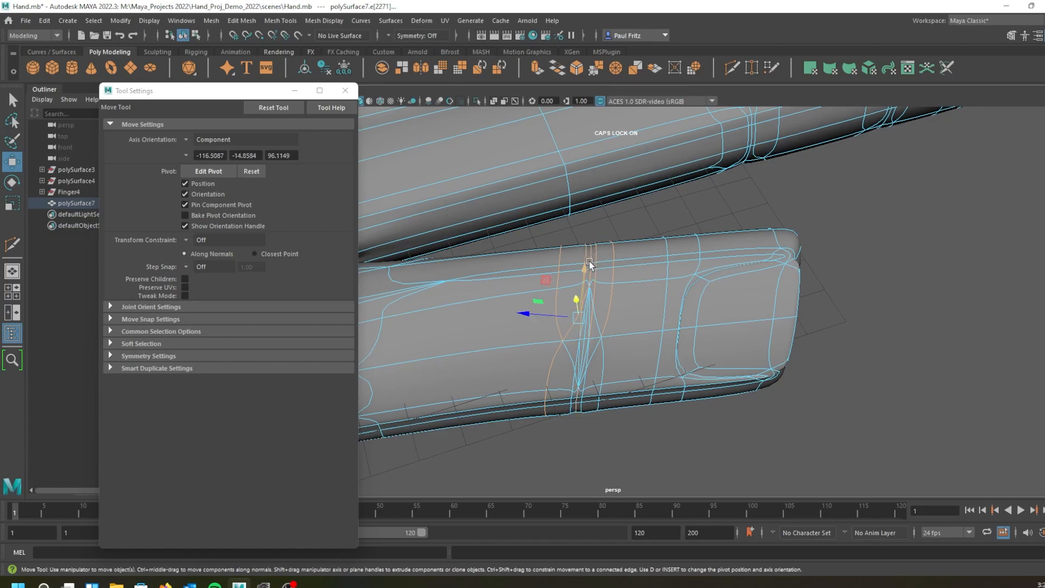
Add the remaining outer edge and the narrow inner crease edges on top of the thumb knuckle to the selection.
key(q)
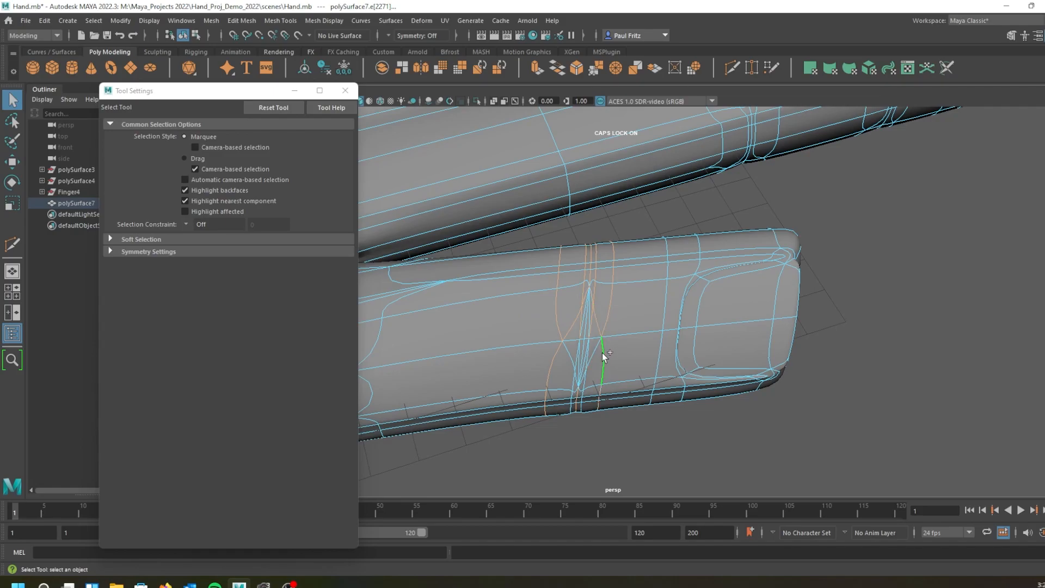
scroll(578, 340, up, 2)
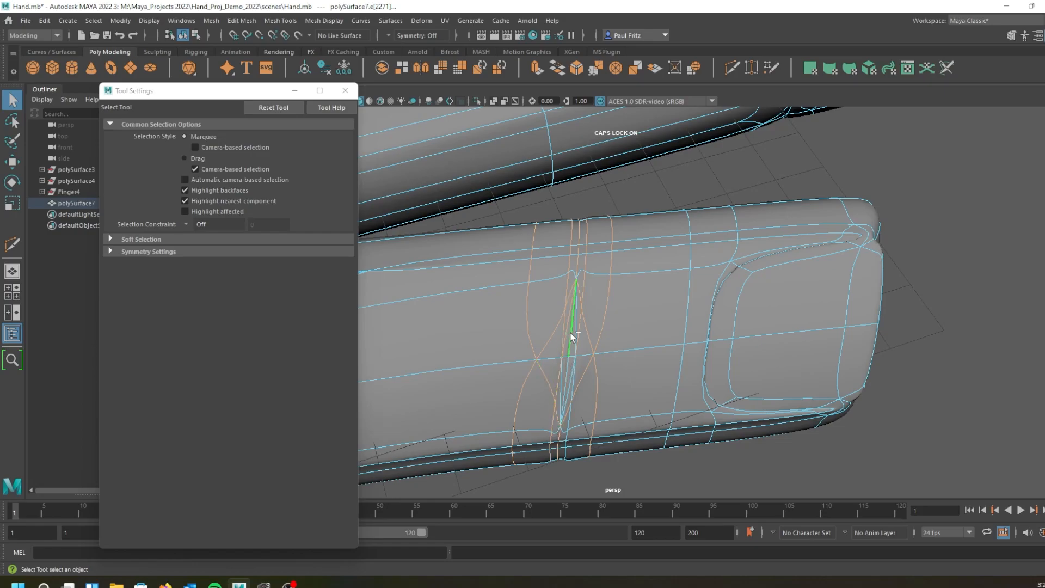
shift+click(562, 381)
scroll(575, 357, down, 3)
alt+drag(587, 425, 581, 334)
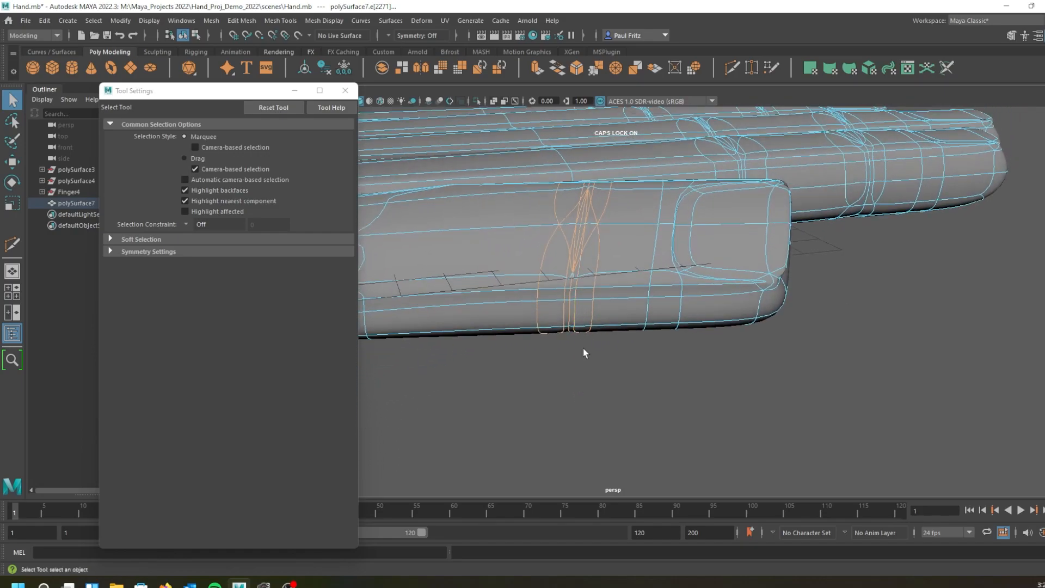
Turn off the smooth mesh preview and add the missing crease edges on the thumb's underside to the selection.
scroll(581, 370, up, 5)
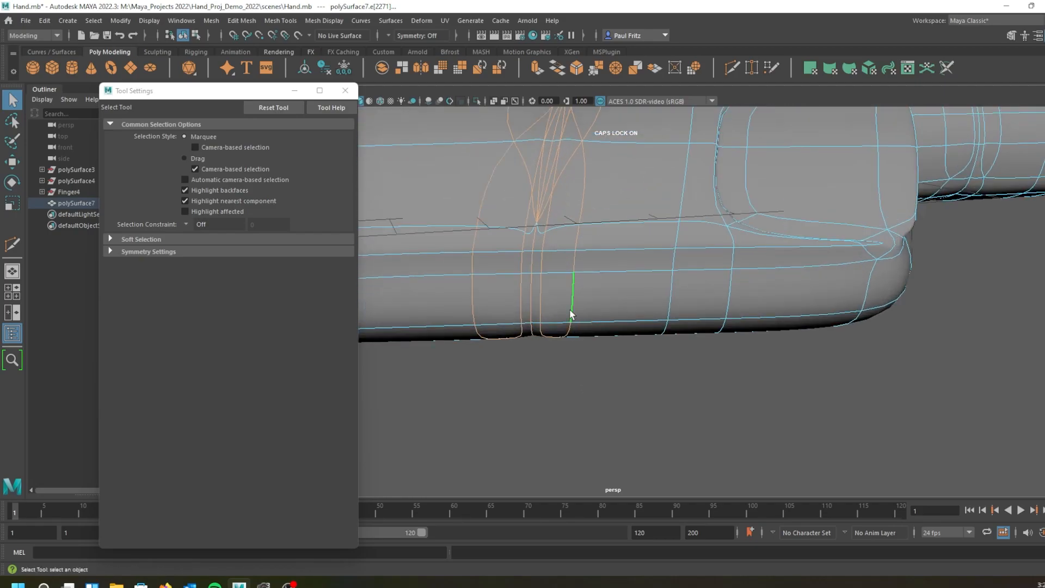
scroll(572, 367, down, 2)
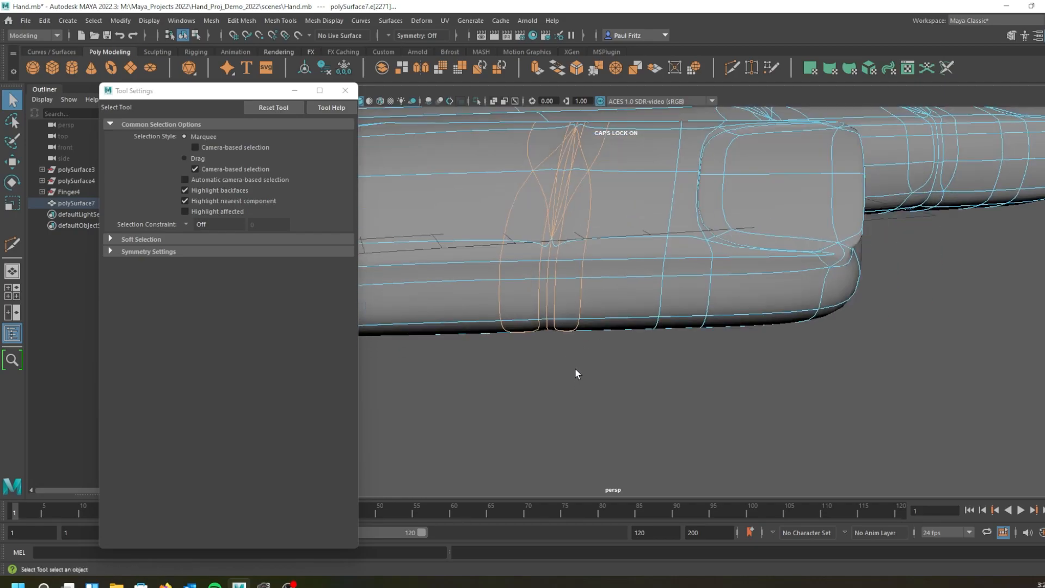
key(1)
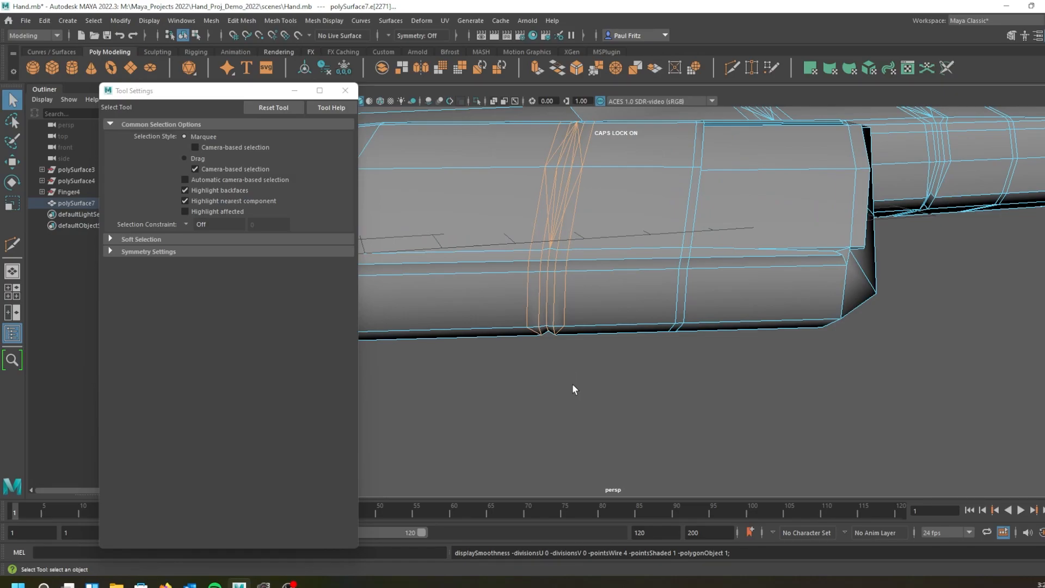
alt+drag(569, 384, 558, 306)
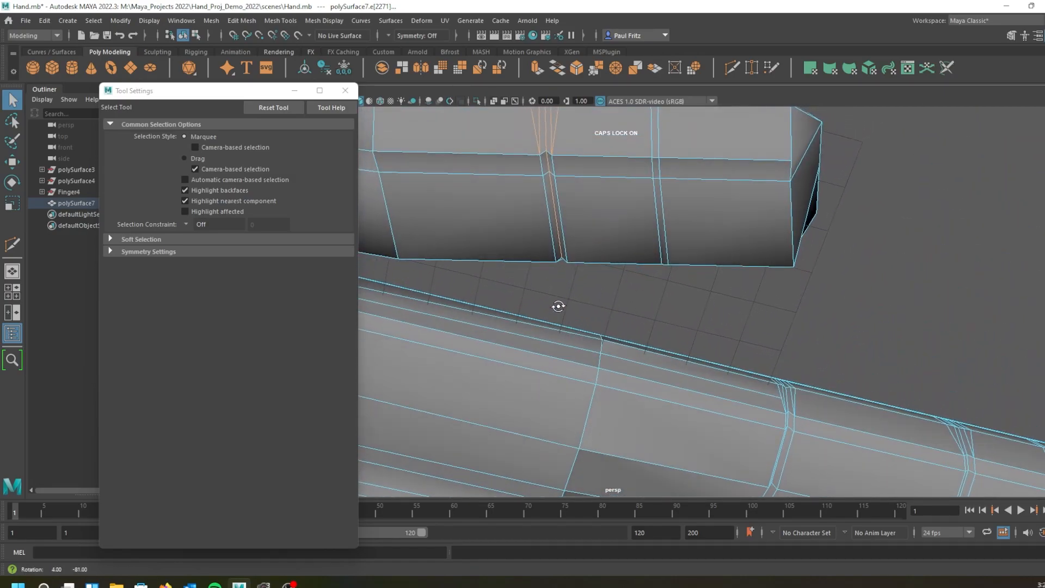
shift+click(547, 208)
shift+click(561, 218)
alt+drag(589, 273, 675, 321)
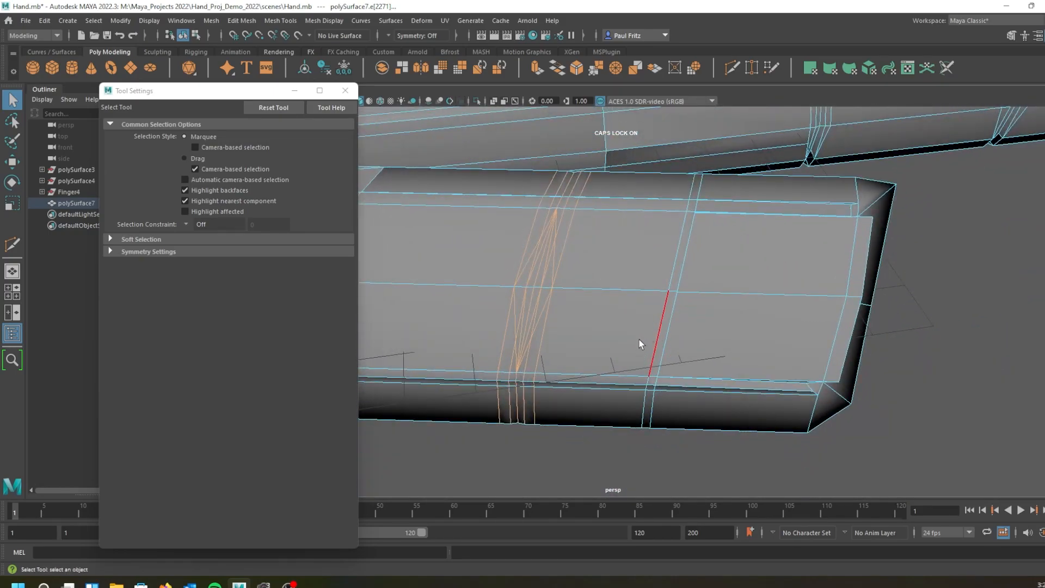
Activate the Move tool for the selected thumb crease loops and set its axis orientation to World.
key(w)
scroll(607, 346, down, 3)
alt+drag(608, 403, 619, 367)
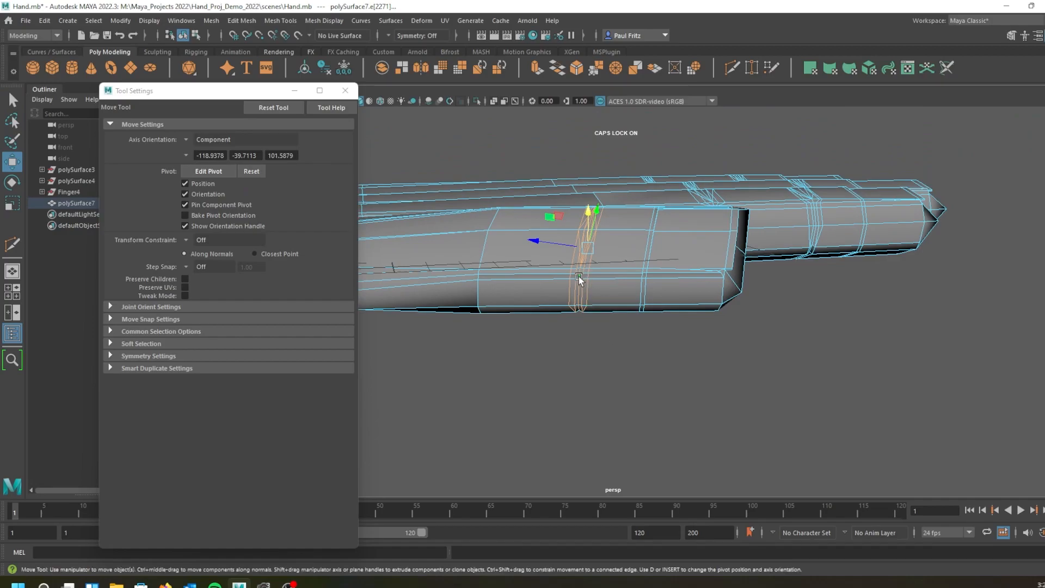
click(187, 141)
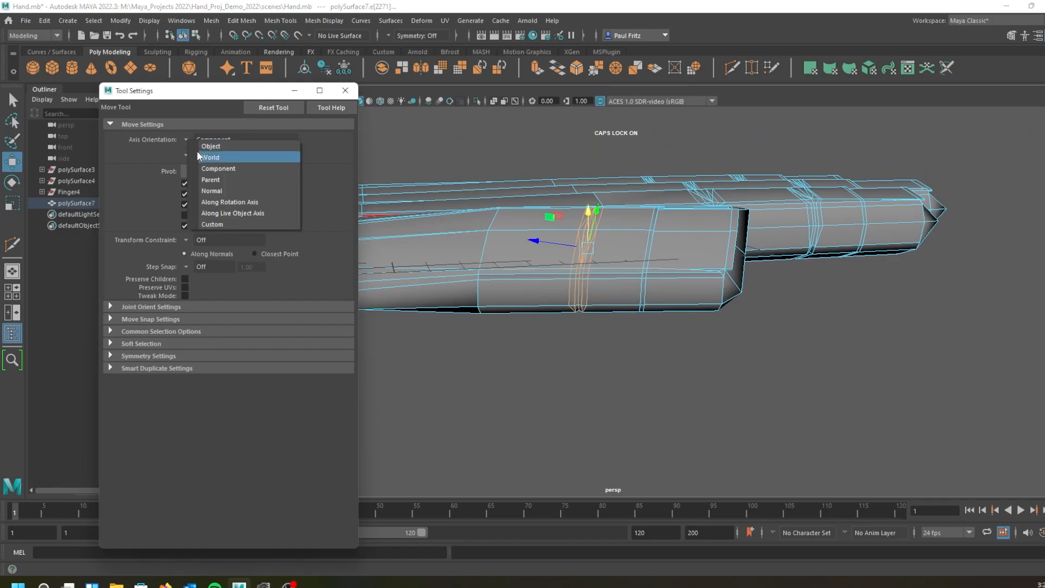
click(206, 157)
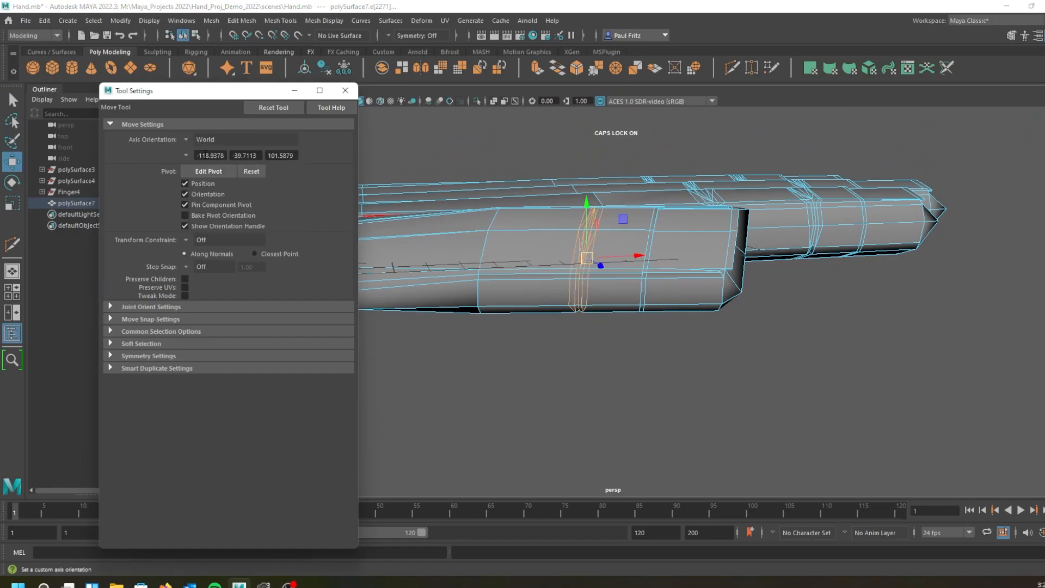
Change the Move tool's axis orientation to Component after trying Parent and Object.
click(185, 141)
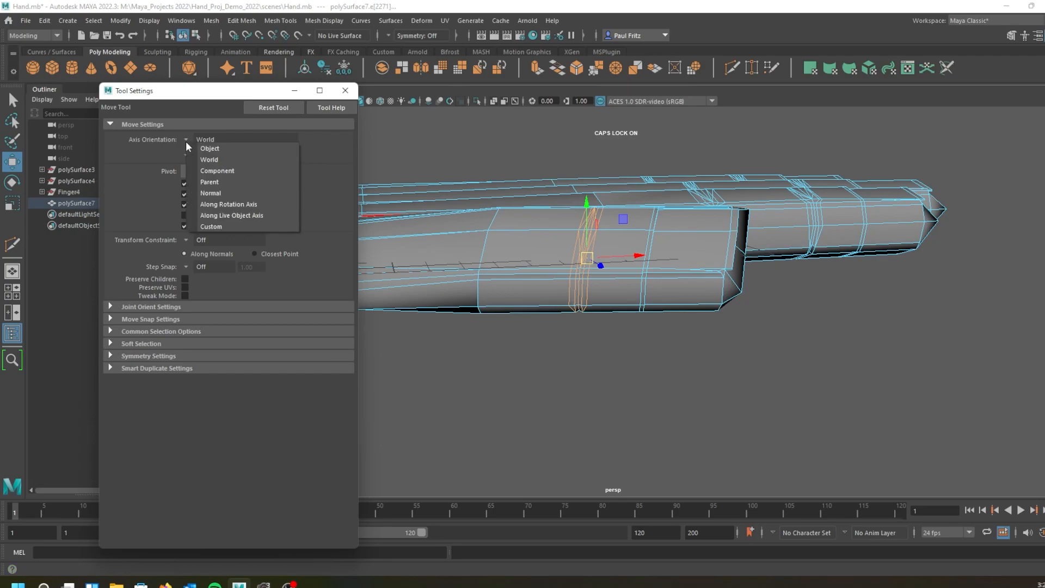
click(212, 182)
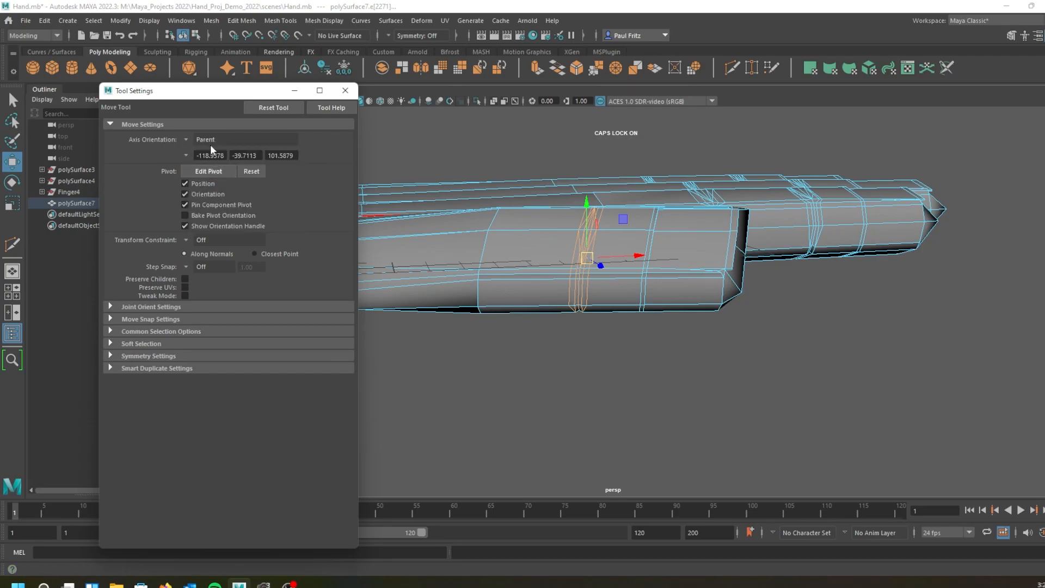
click(186, 139)
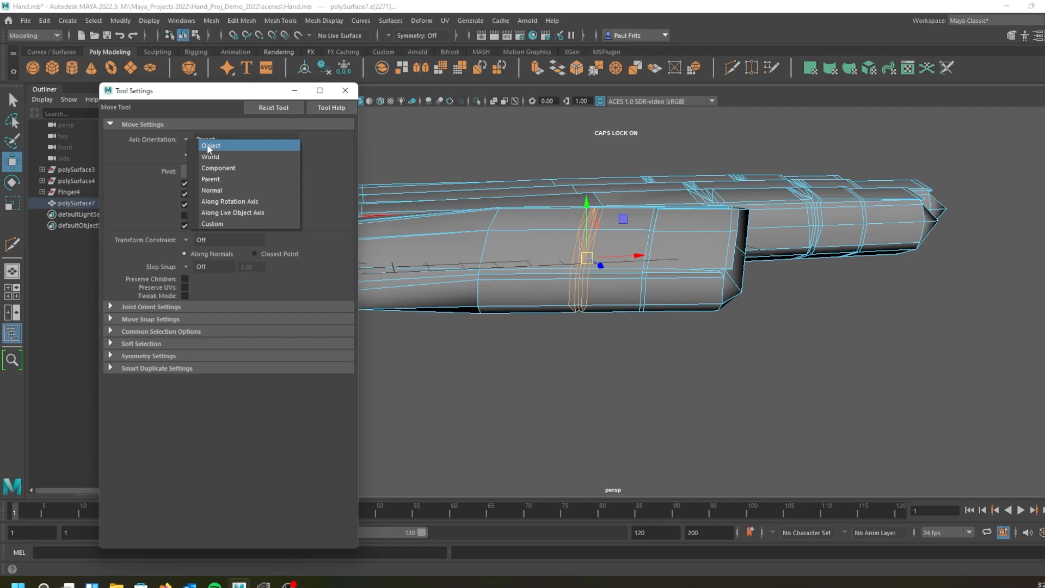
click(209, 147)
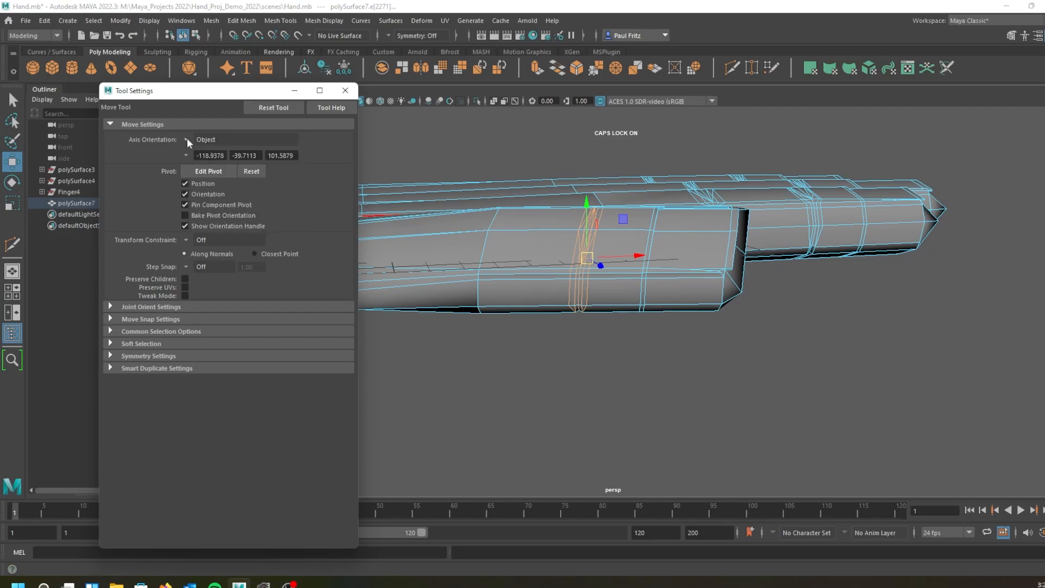
click(187, 141)
click(224, 168)
Shift the selected thumb crease loops slightly along and across the thumb, and check their shape in the smooth mesh preview.
alt+drag(387, 256, 527, 310)
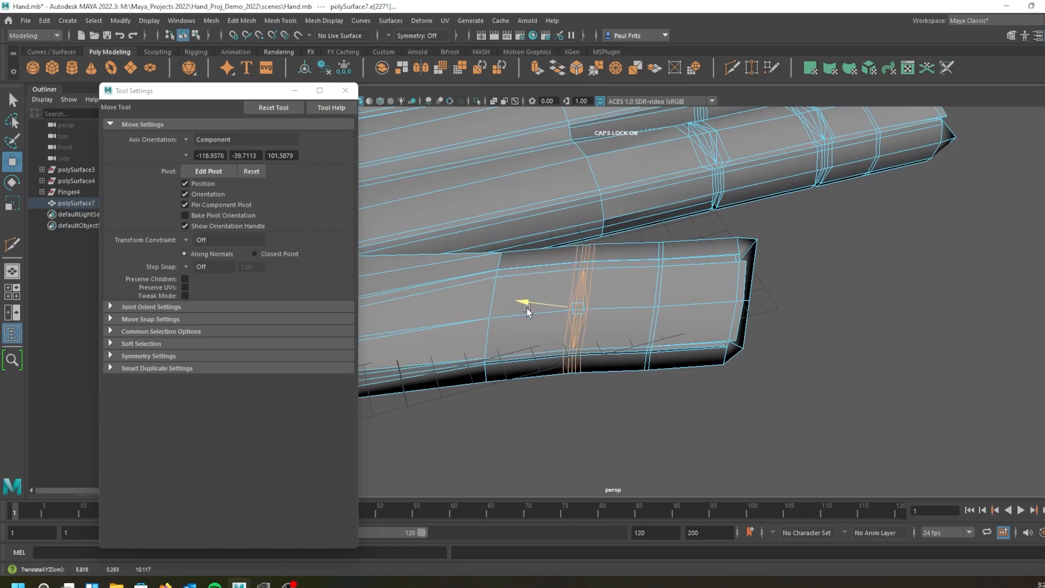
drag(583, 255, 585, 253)
alt+drag(512, 331, 543, 224)
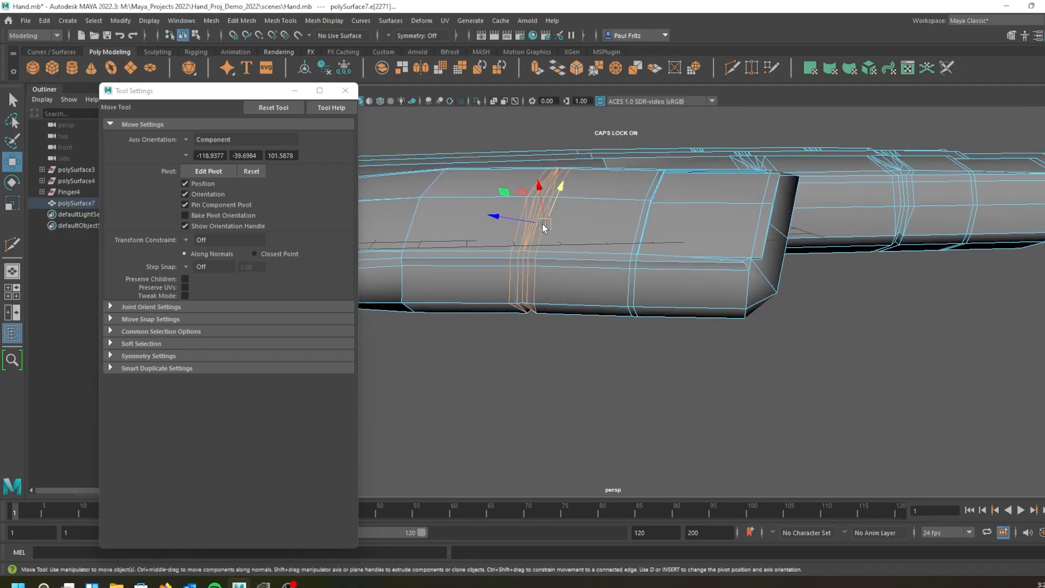
alt+drag(611, 279, 580, 311)
alt+drag(615, 241, 565, 203)
mouse_move(608, 275)
alt+mouse_down()
mouse_move(638, 270)
mouse_move(663, 240)
mouse_move(651, 214)
mouse_move(632, 301)
mouse_move(649, 294)
mouse_move(622, 282)
alt+mouse_up()
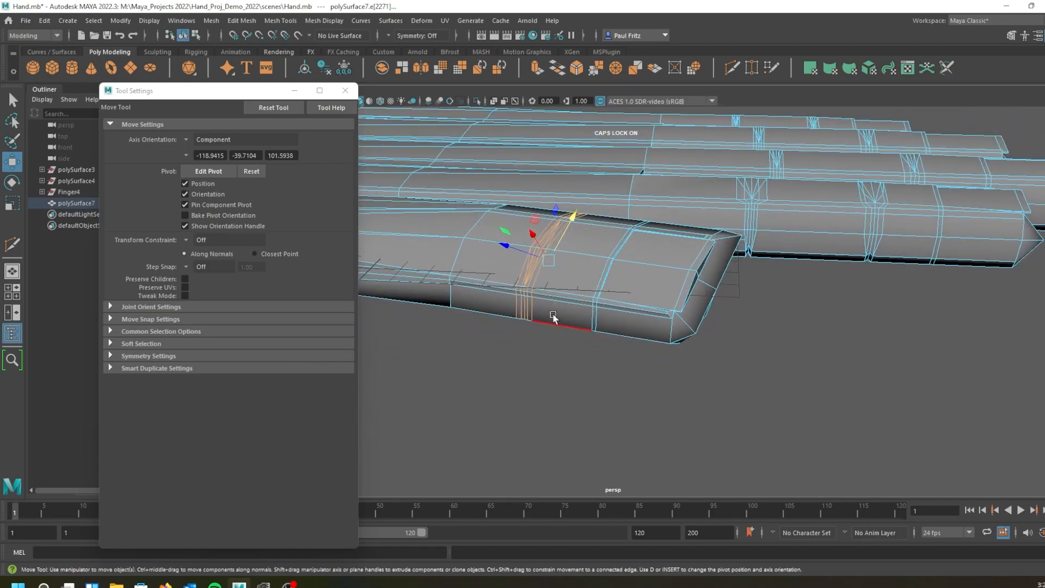
key(3)
mouse_move(520, 330)
alt+mouse_down()
mouse_move(542, 354)
mouse_move(534, 342)
alt+mouse_up()
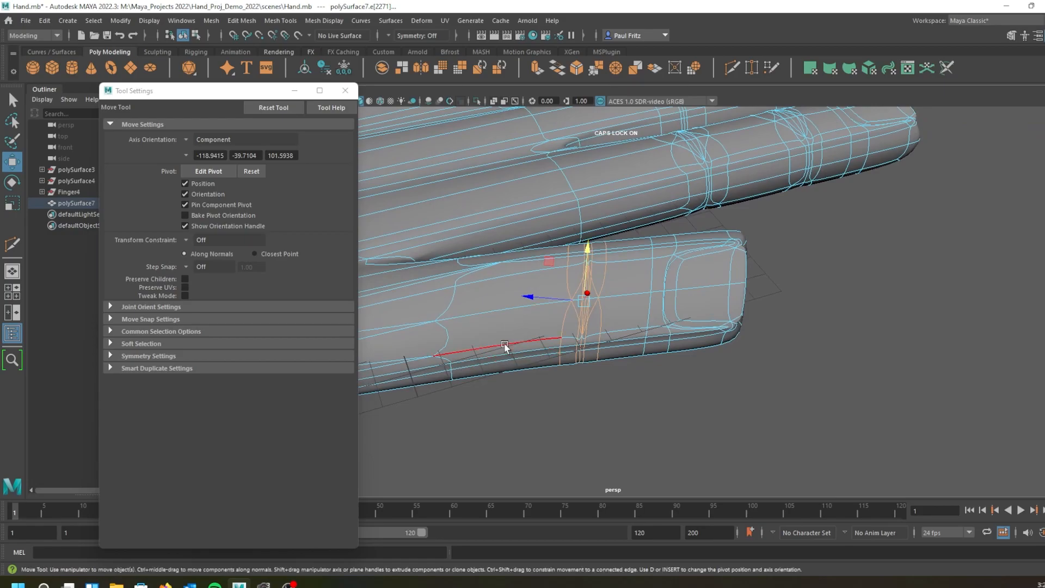
Nudge the thumb crease loops farther toward the wrist, realign them across the thumb and recheck them in the smooth mesh preview.
key(1)
middle_drag(530, 299, 517, 299)
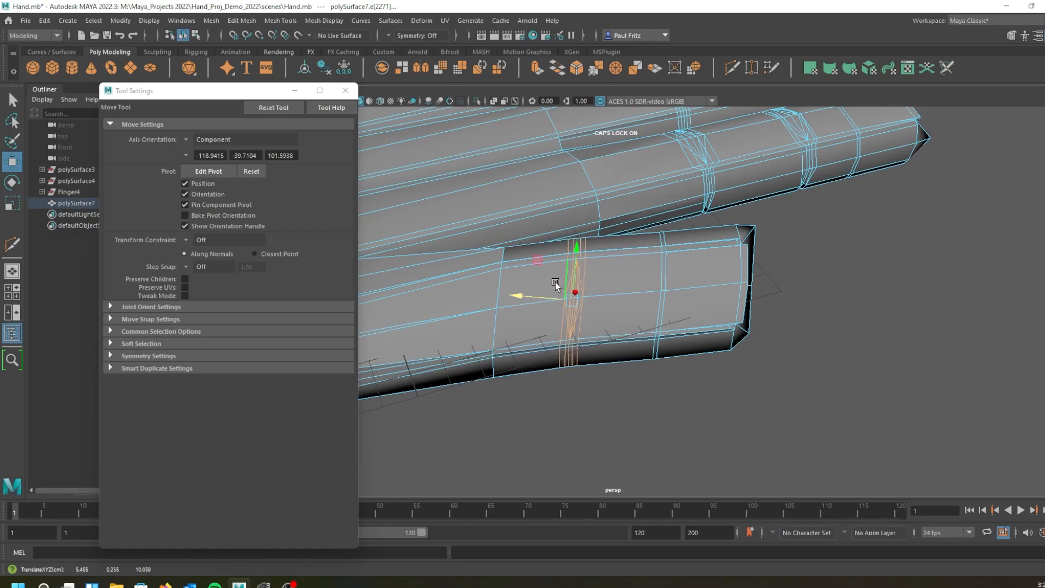
drag(579, 251, 579, 253)
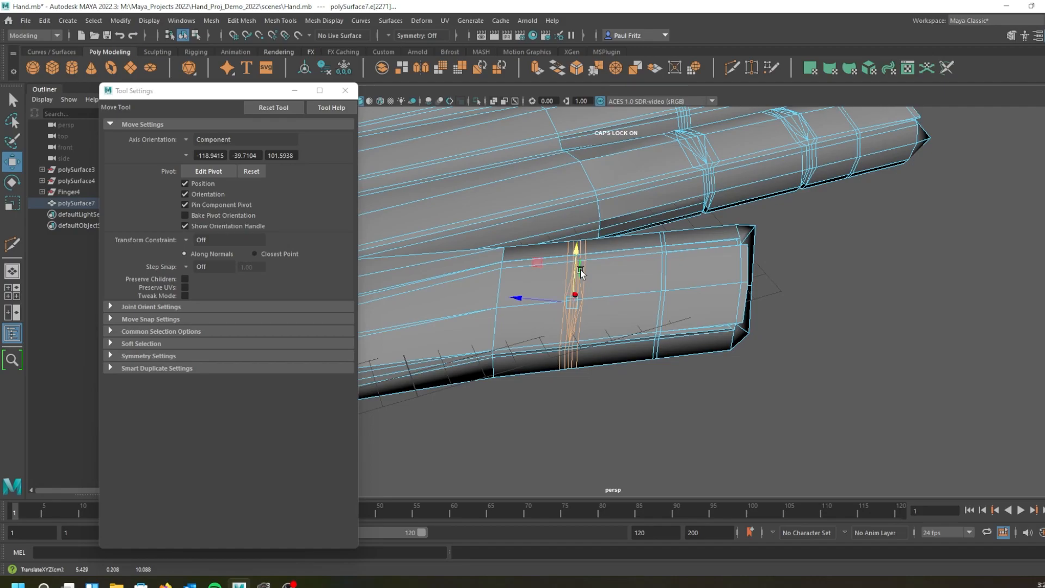
key(3)
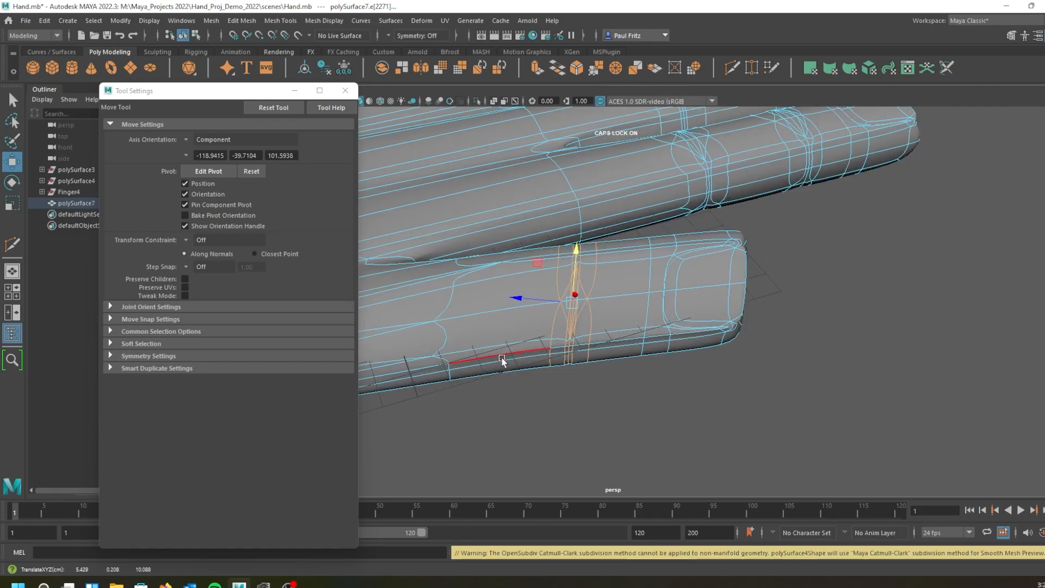
alt+drag(500, 368, 516, 351)
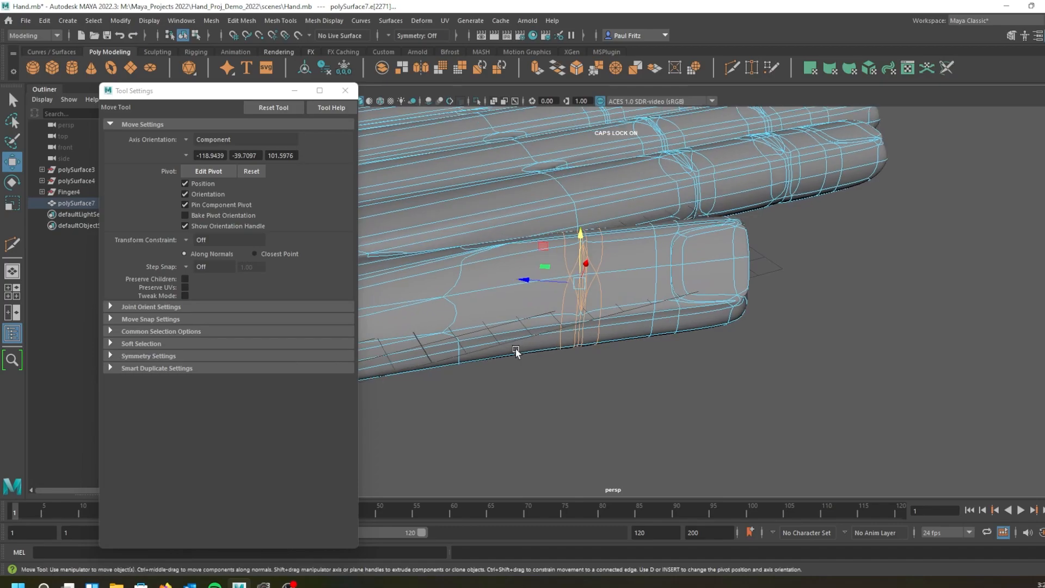
key(1)
mouse_move(548, 286)
mouse_down()
mouse_move(525, 285)
mouse_move(538, 283)
mouse_up()
drag(569, 238, 570, 239)
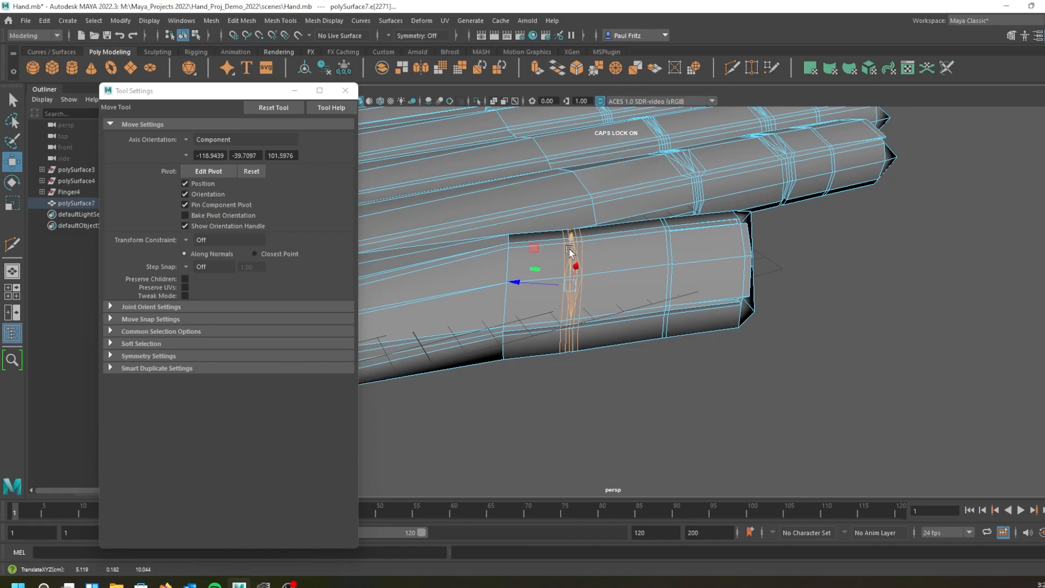
key(3)
alt+drag(545, 338, 520, 285)
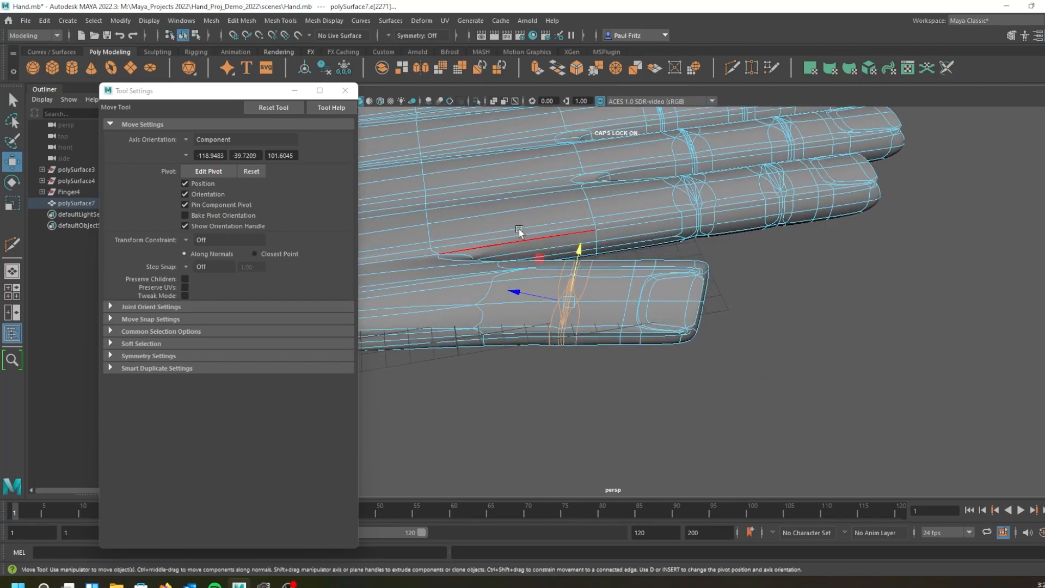
Turn off the smooth mesh preview, return the hand mesh to object selection and close the Move tool settings.
key(1)
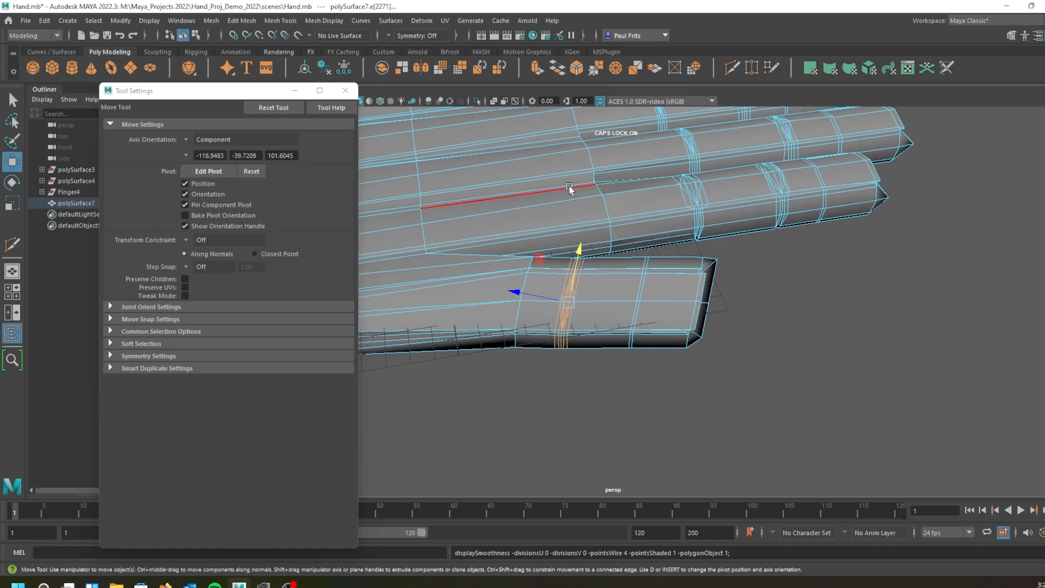
right_drag(534, 185, 593, 176)
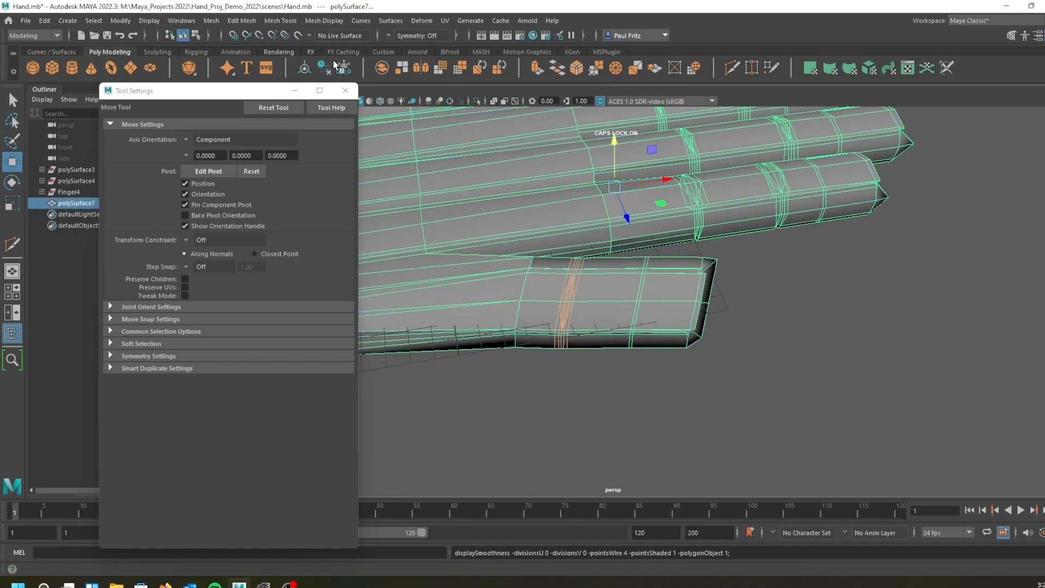
click(346, 91)
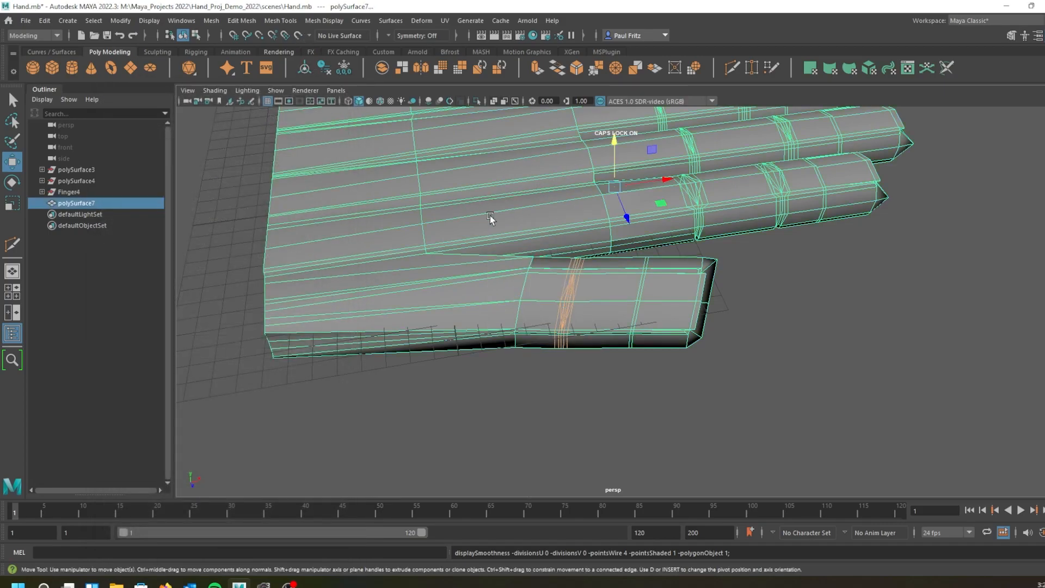
alt+drag(518, 224, 492, 271)
shift+right_drag(551, 254, 552, 254)
click(552, 253)
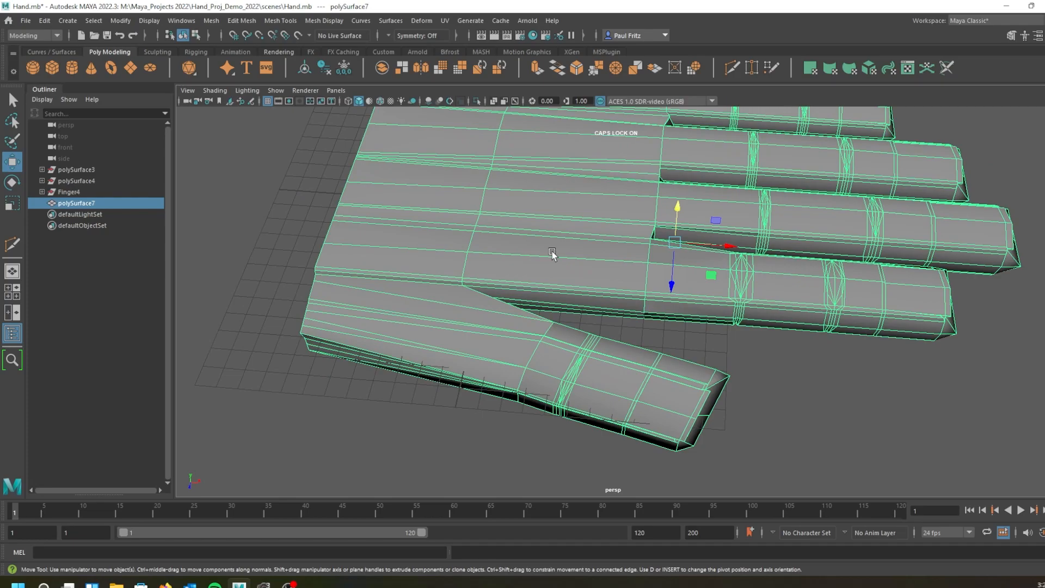
key(q)
right_drag(551, 252, 581, 250)
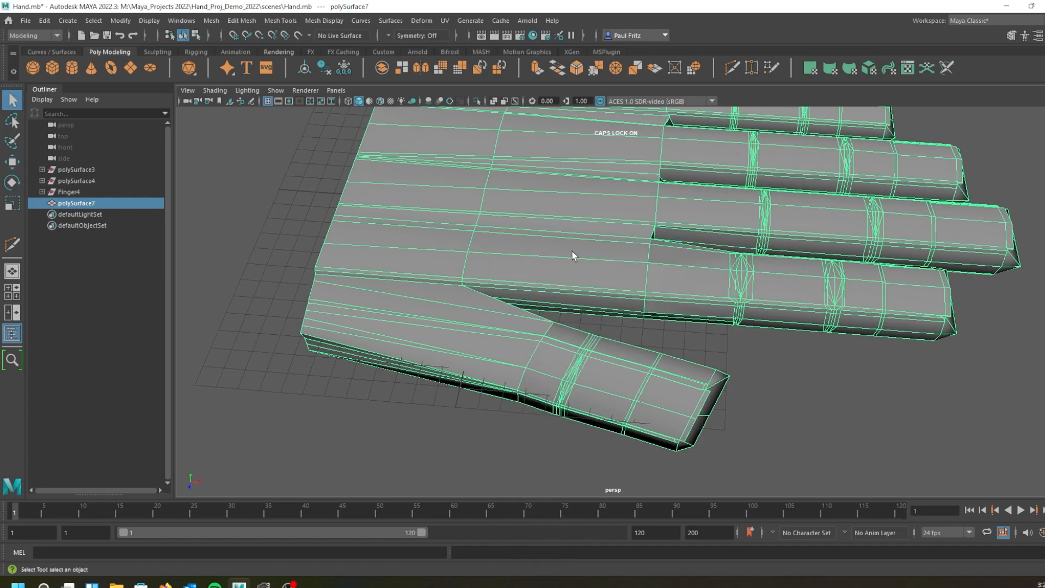
Insert an edge loop around the hand just behind the finger bases, using Relative distance from edge.
shift+right_click(570, 251)
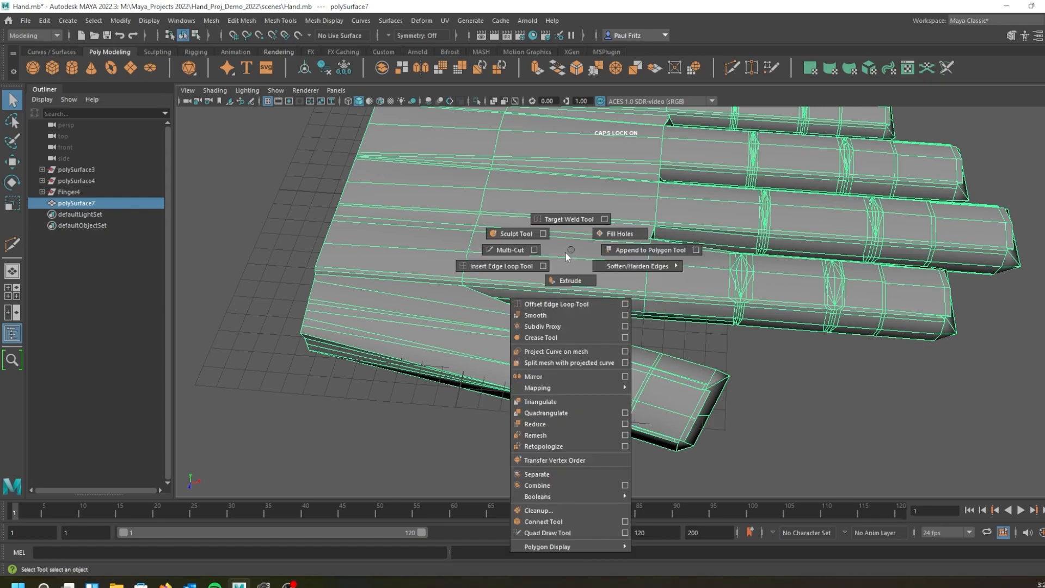
click(544, 266)
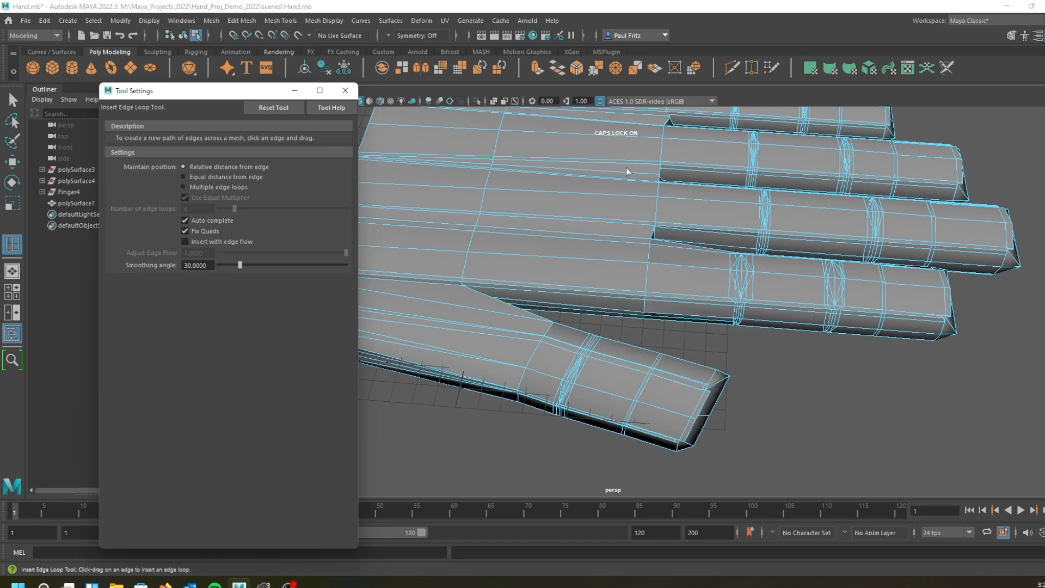
drag(626, 290, 616, 297)
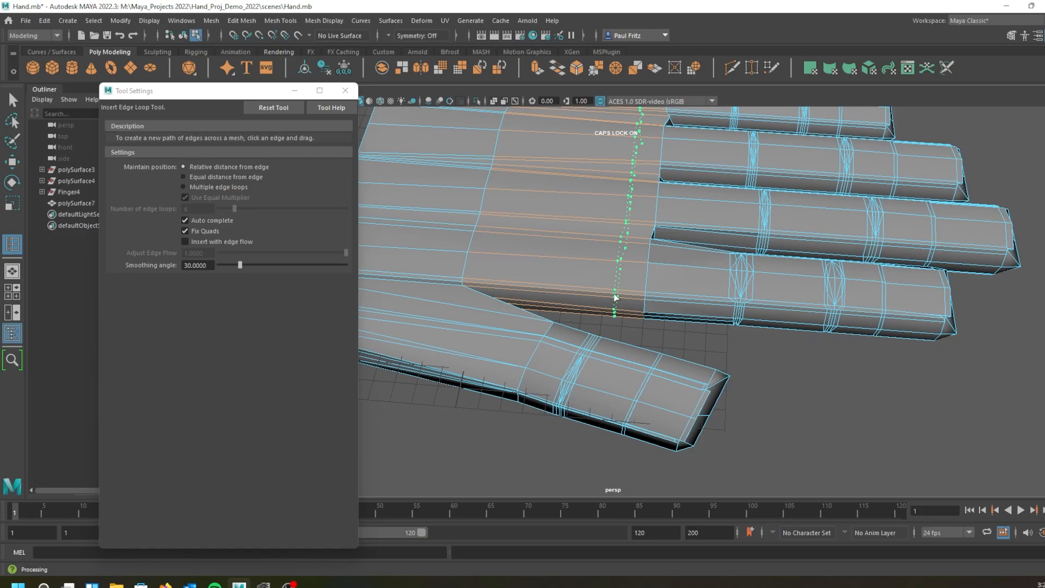
drag(616, 298, 633, 259)
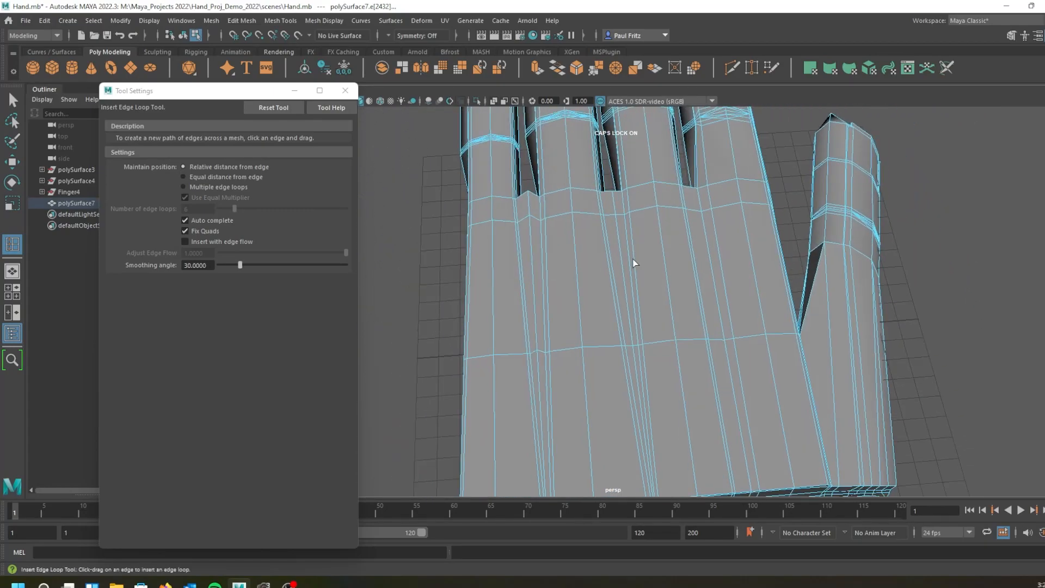
Insert a second edge loop across the hand between the new loop and the mid-palm loop, and exit the Insert Edge Loop tool.
key(3)
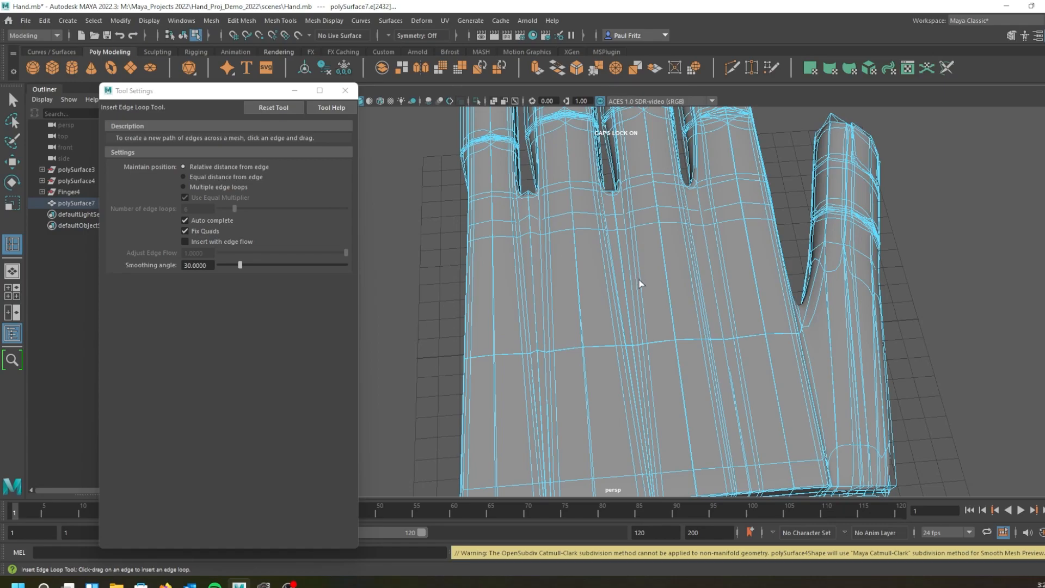
key(1)
scroll(652, 280, down, 3)
alt+drag(652, 280, 615, 291)
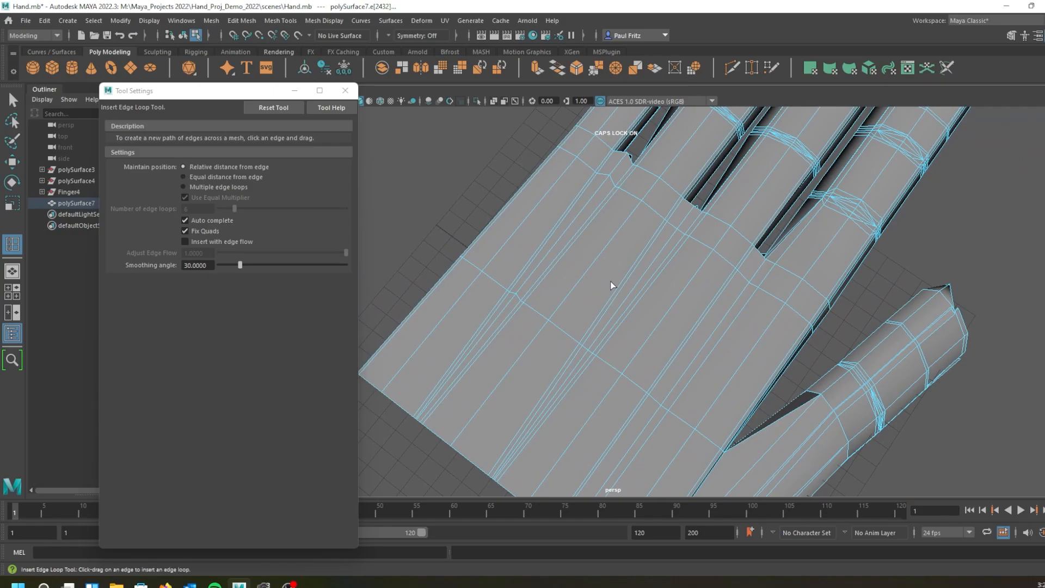
alt+drag(644, 334, 651, 238)
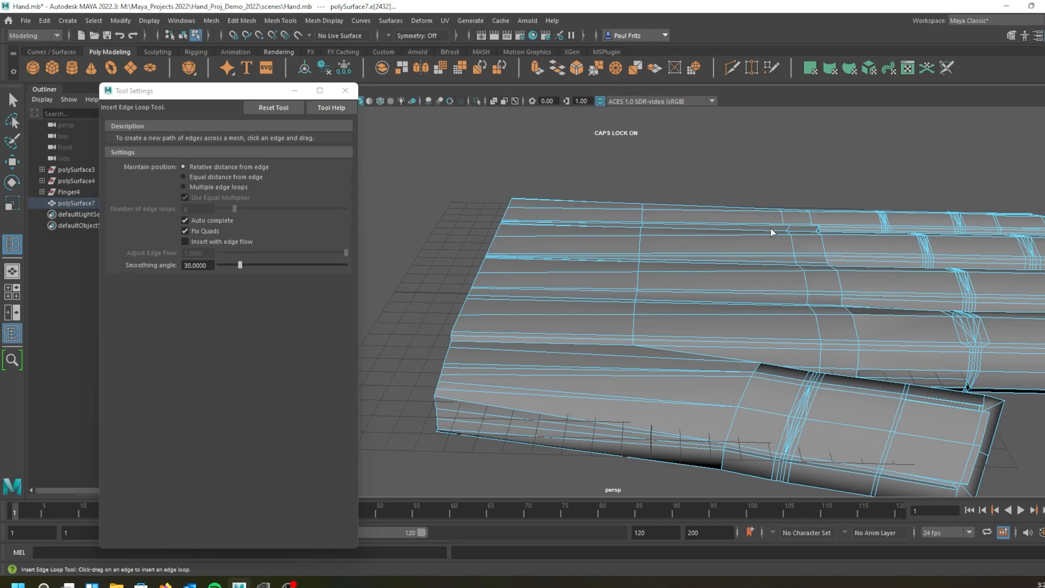
click(748, 276)
drag(747, 276, 759, 272)
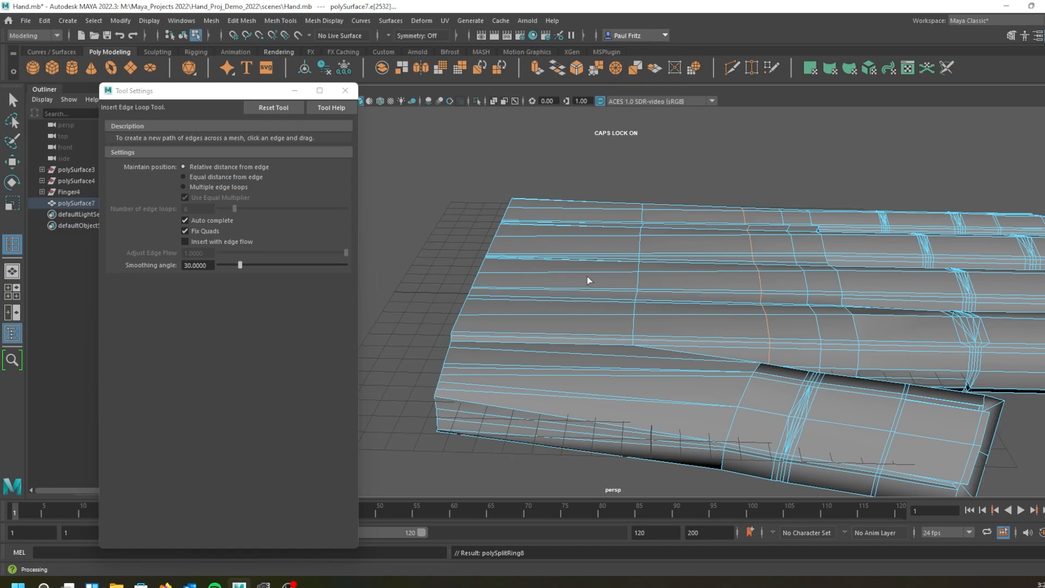
alt+drag(637, 324, 678, 348)
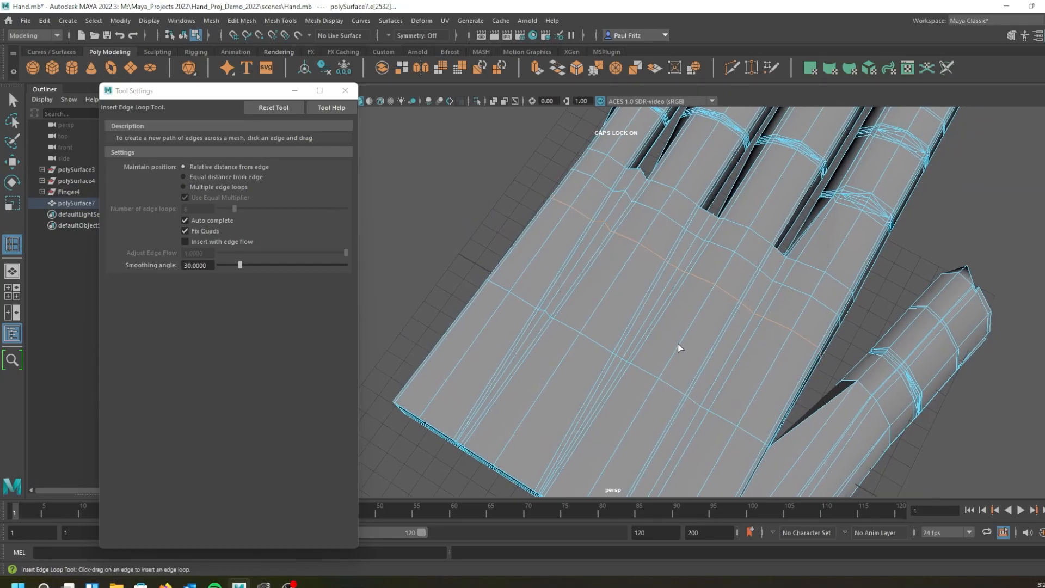
key(q)
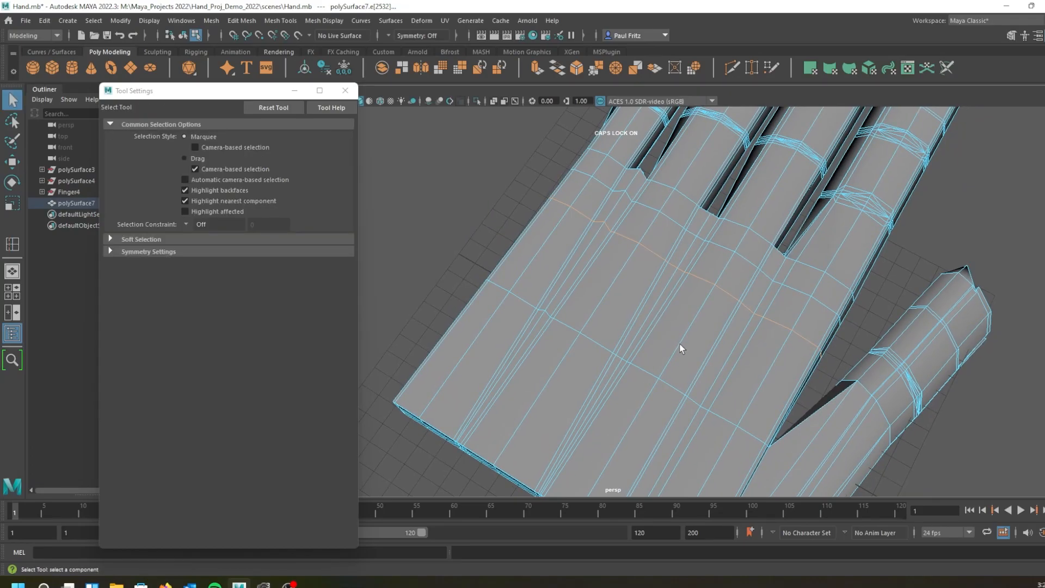
click(345, 91)
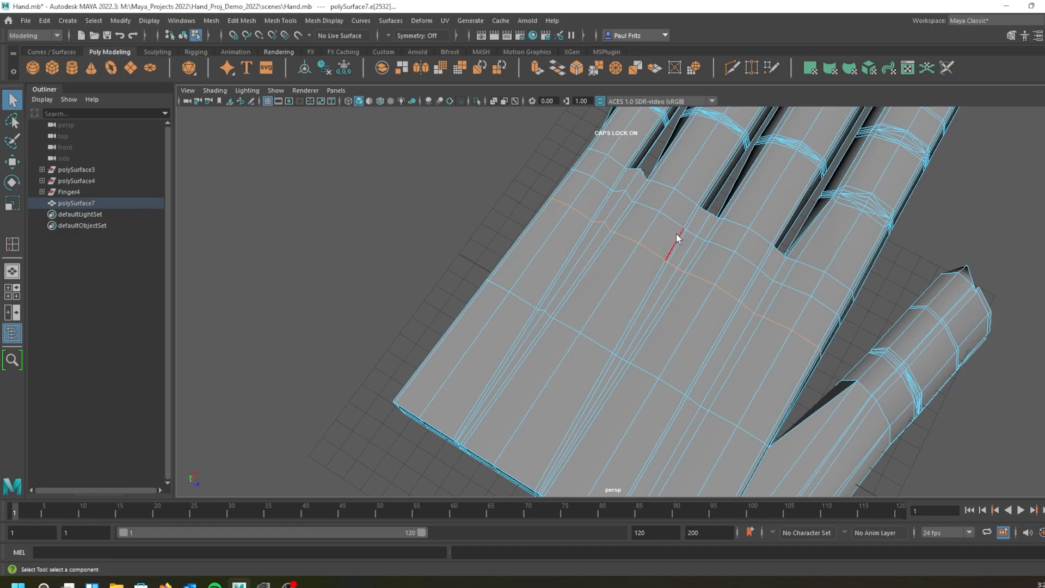
Cut a closed diamond of edges with the Multi-Cut tool around the index finger's base knuckle, across the first new loop.
alt+drag(677, 238, 470, 267)
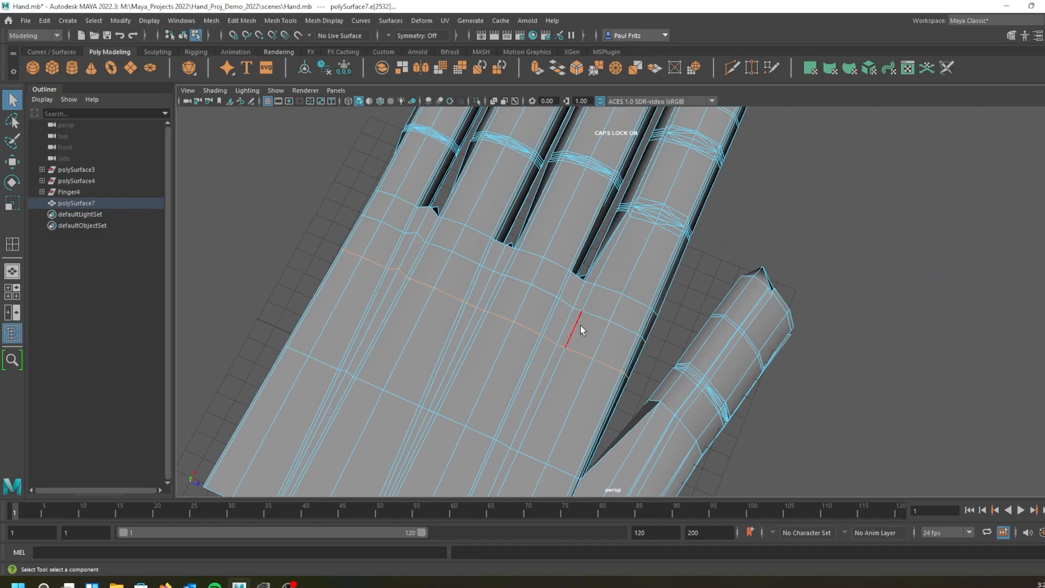
alt+middle_drag(616, 306, 524, 312)
scroll(521, 319, up, 2)
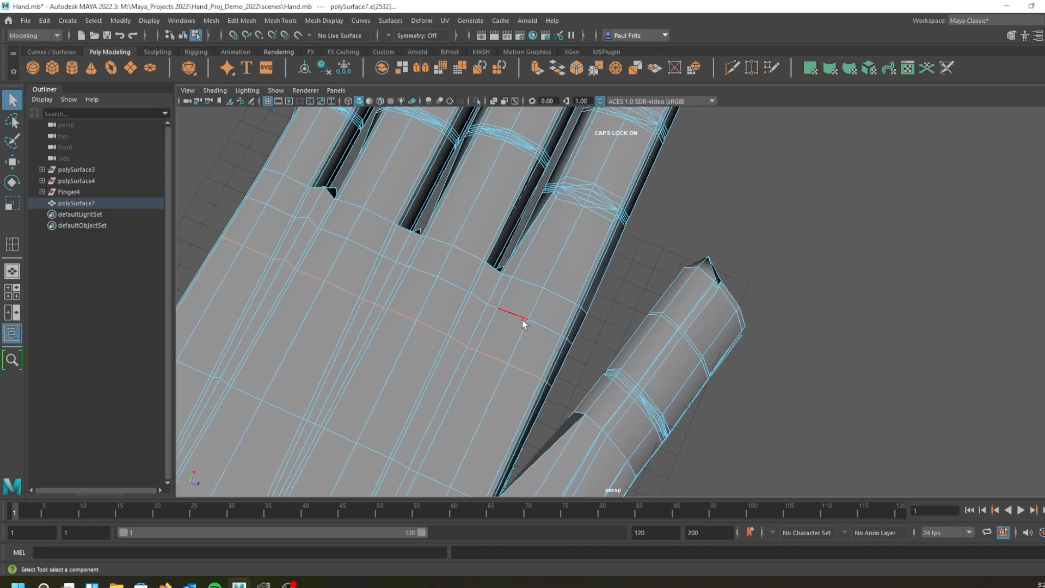
scroll(523, 313, up, 1)
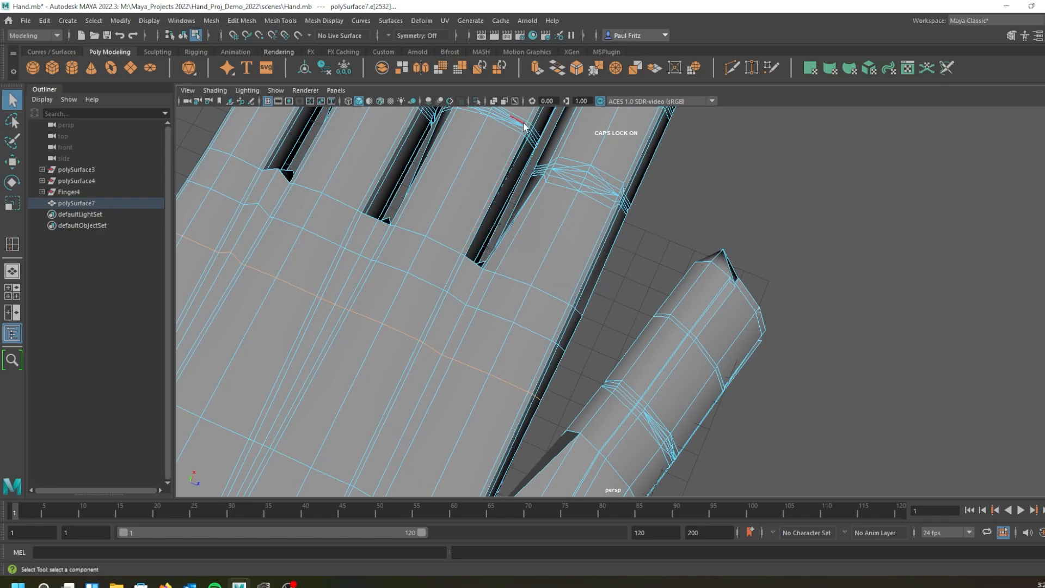
click(732, 67)
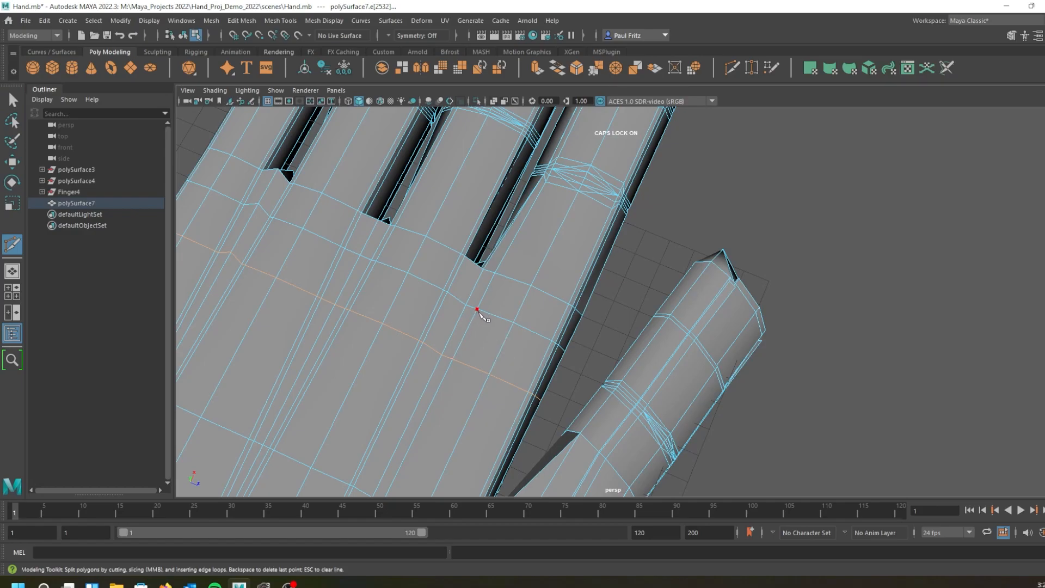
click(477, 309)
click(522, 307)
key(ctrl+z)
click(551, 341)
click(502, 345)
click(478, 309)
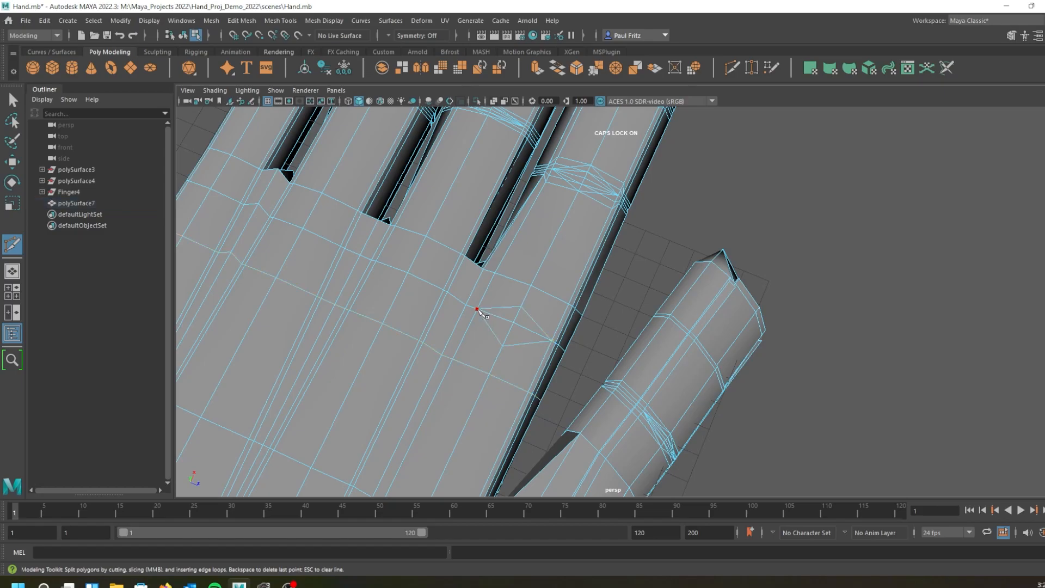
Cut a second, slightly wider diamond of edges around the first one on the index knuckle with the Multi-Cut tool, and exit the tool.
click(477, 310)
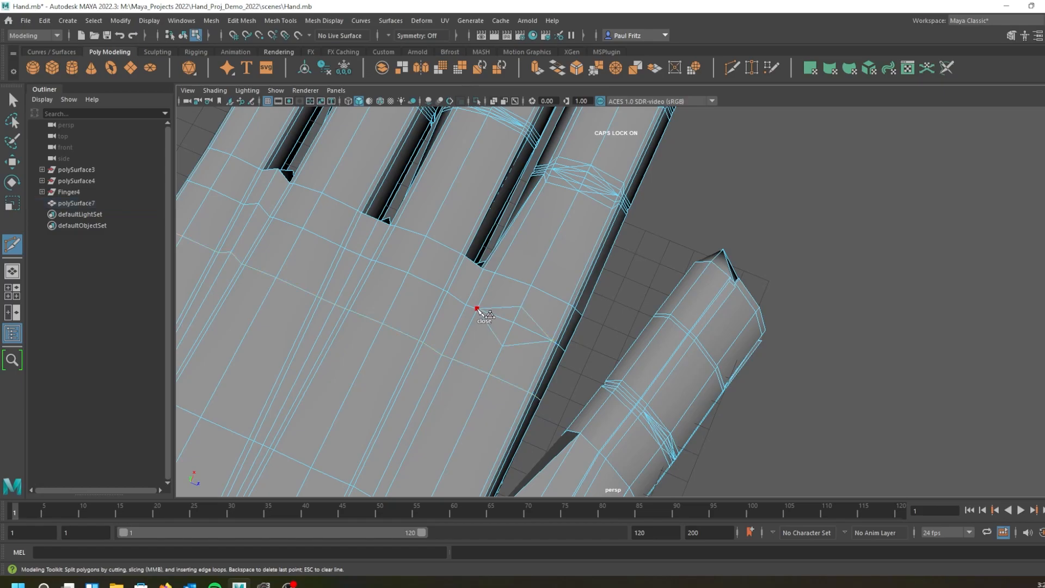
click(525, 297)
click(552, 341)
click(478, 309)
key(Return)
alt+drag(507, 340, 437, 289)
alt+middle_drag(436, 289, 444, 350)
click(485, 313)
key(BackSpace)
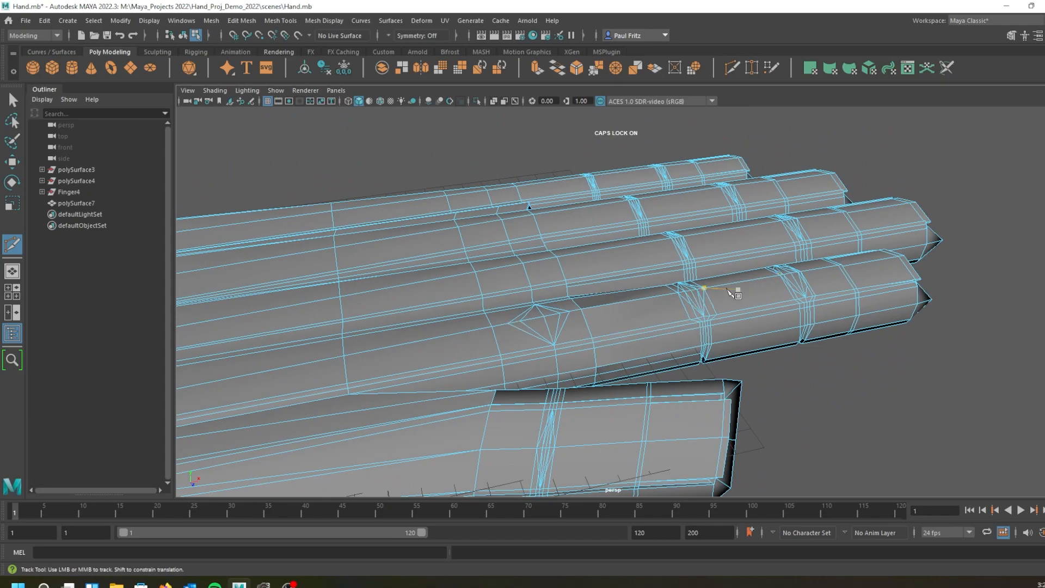
key(q)
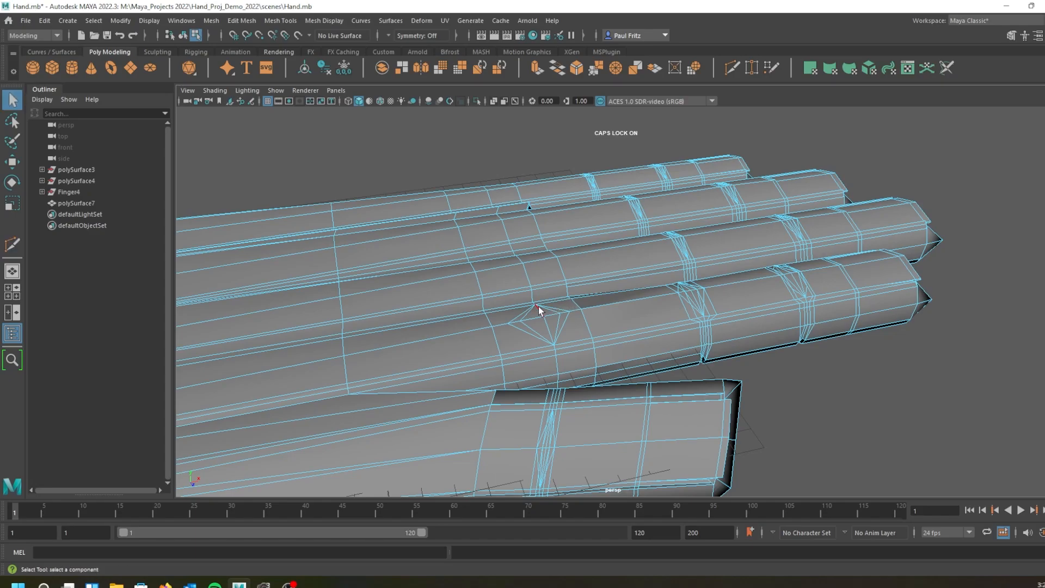
Examine the thumb base, its junction with the palm and the new index knuckle cuts from several angles.
alt+middle_drag(488, 260, 497, 229)
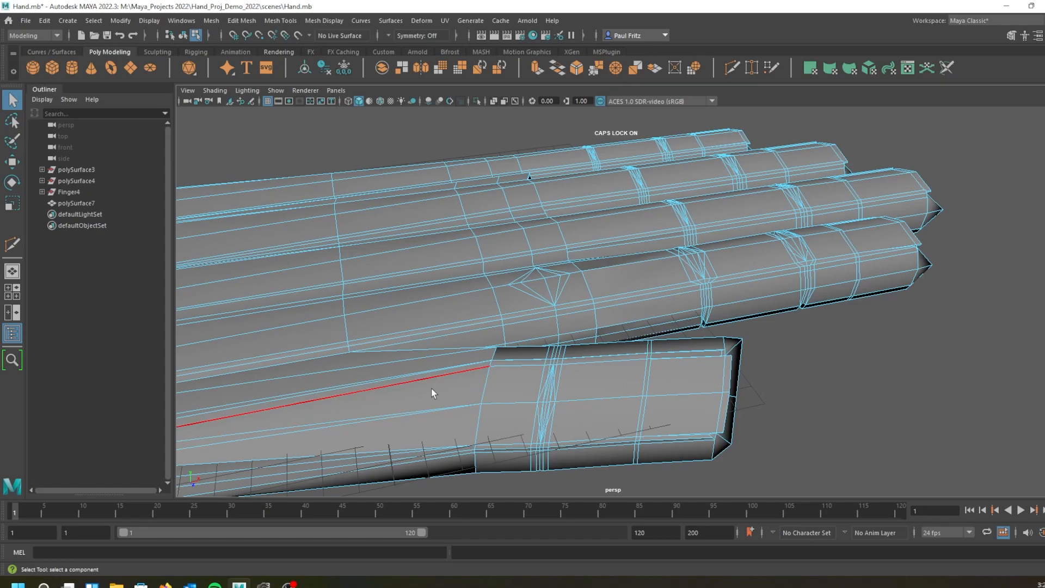
scroll(431, 390, up, 4)
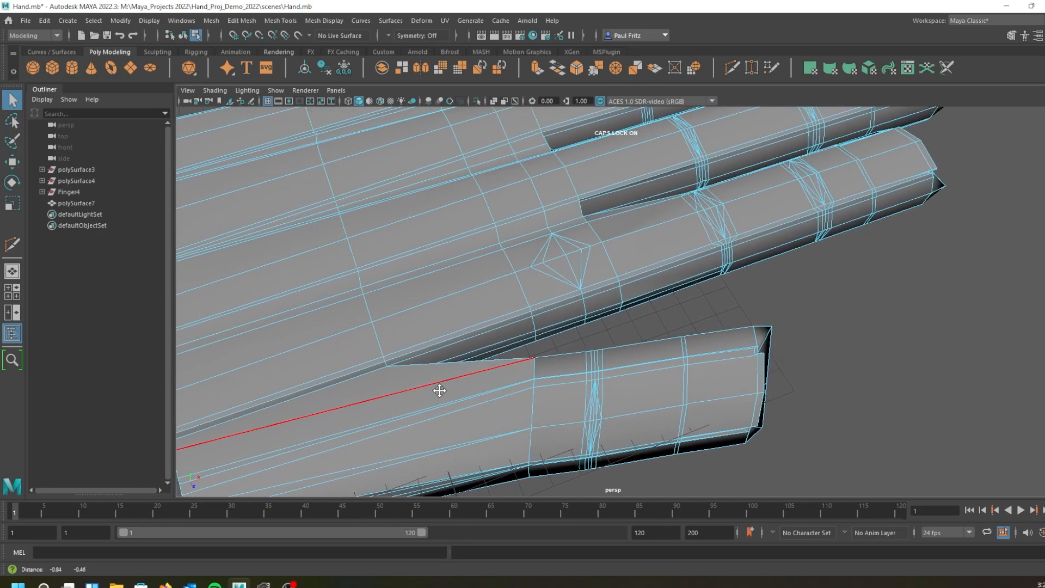
alt+middle_drag(436, 391, 430, 364)
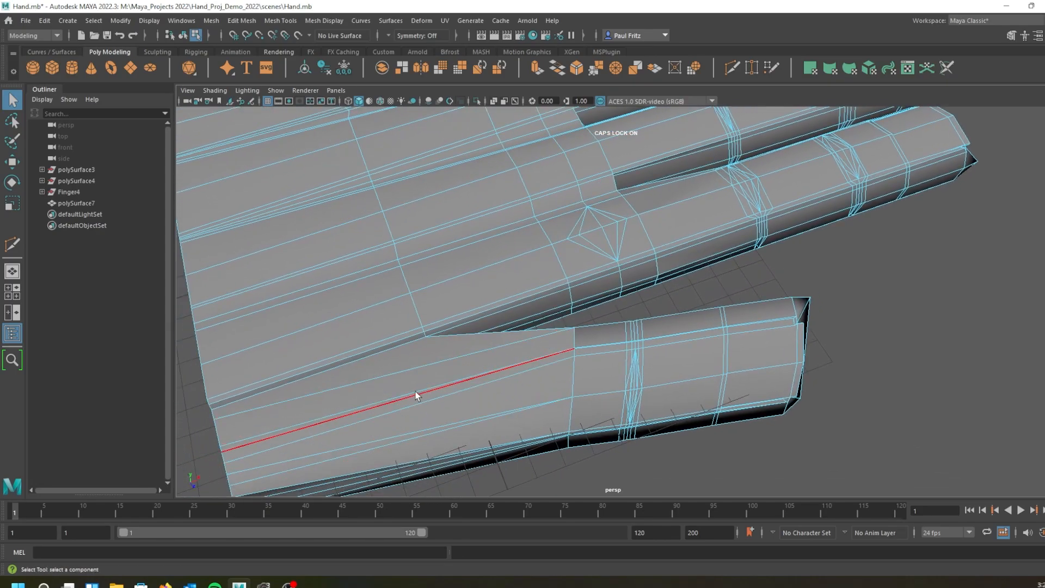
alt+drag(449, 385, 474, 402)
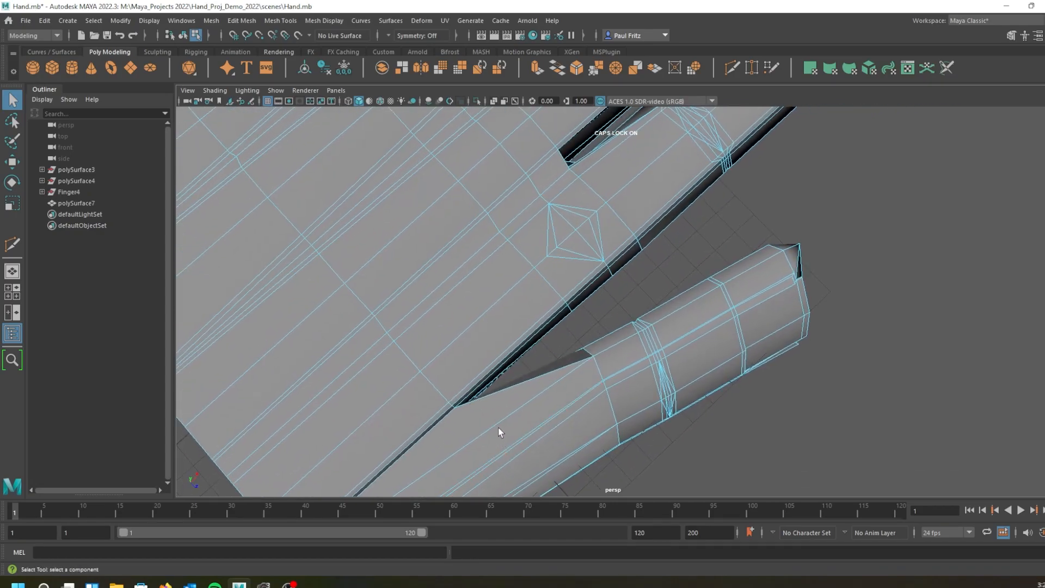
alt+middle_drag(498, 433, 492, 385)
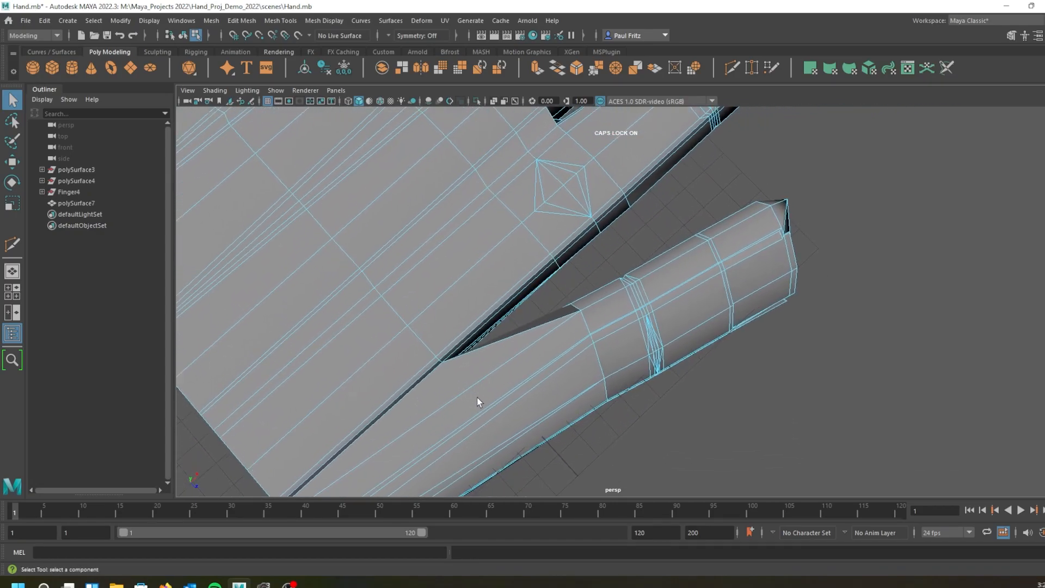
alt+drag(569, 325, 526, 344)
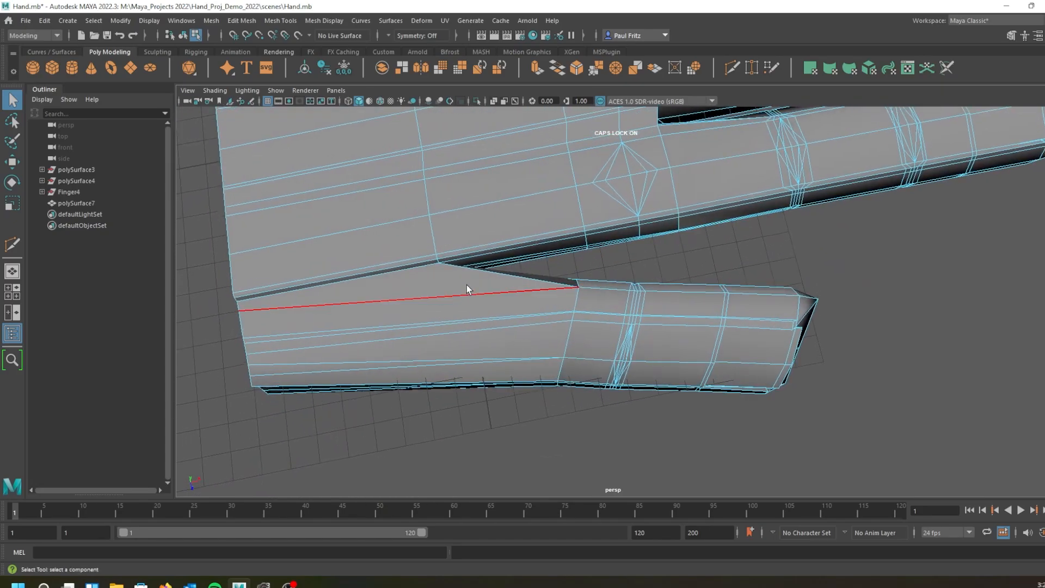
alt+drag(489, 273, 506, 246)
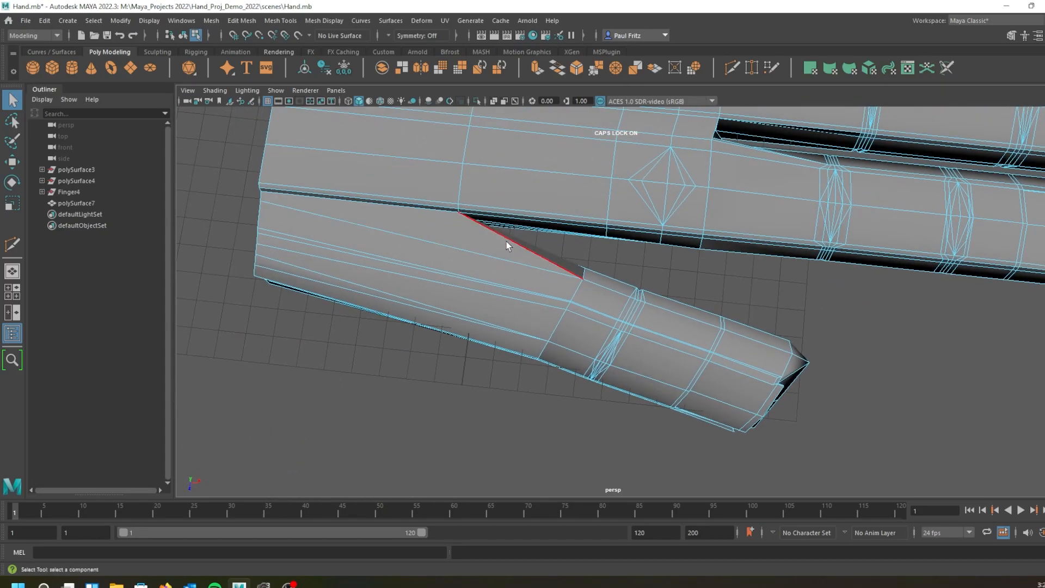
alt+drag(550, 300, 713, 119)
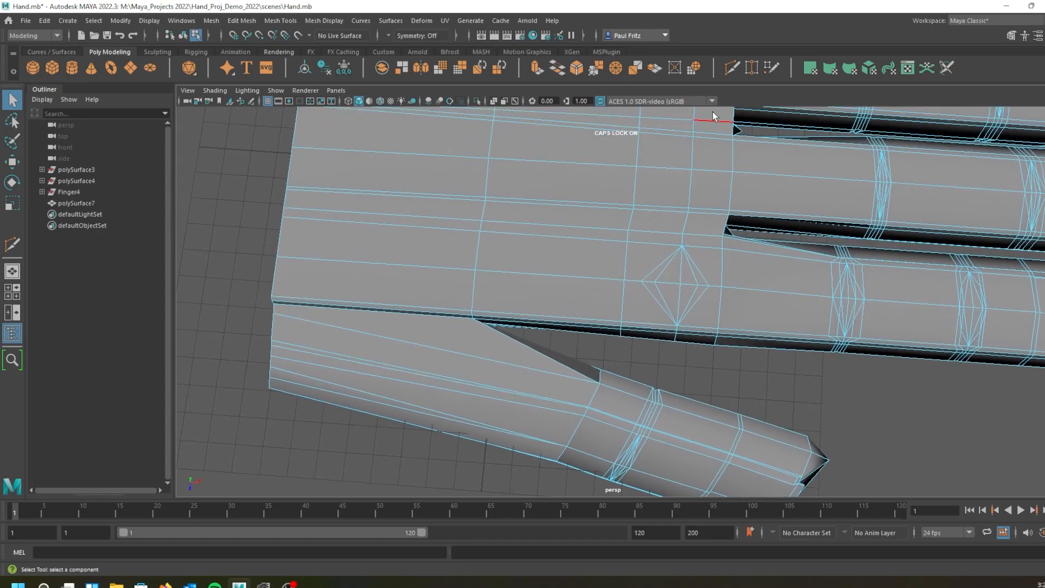
alt+drag(550, 262, 557, 247)
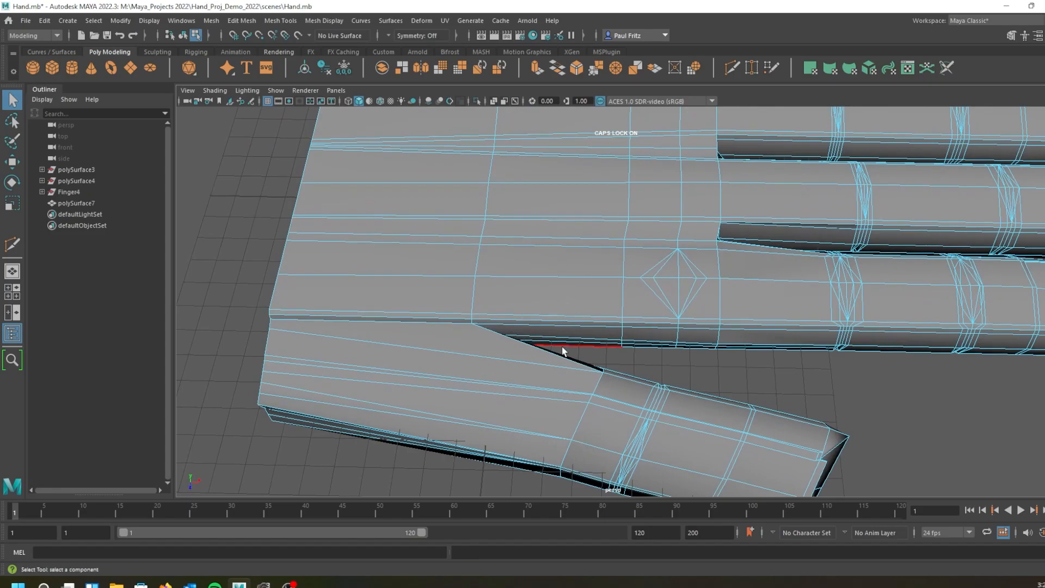
alt+drag(545, 342, 568, 245)
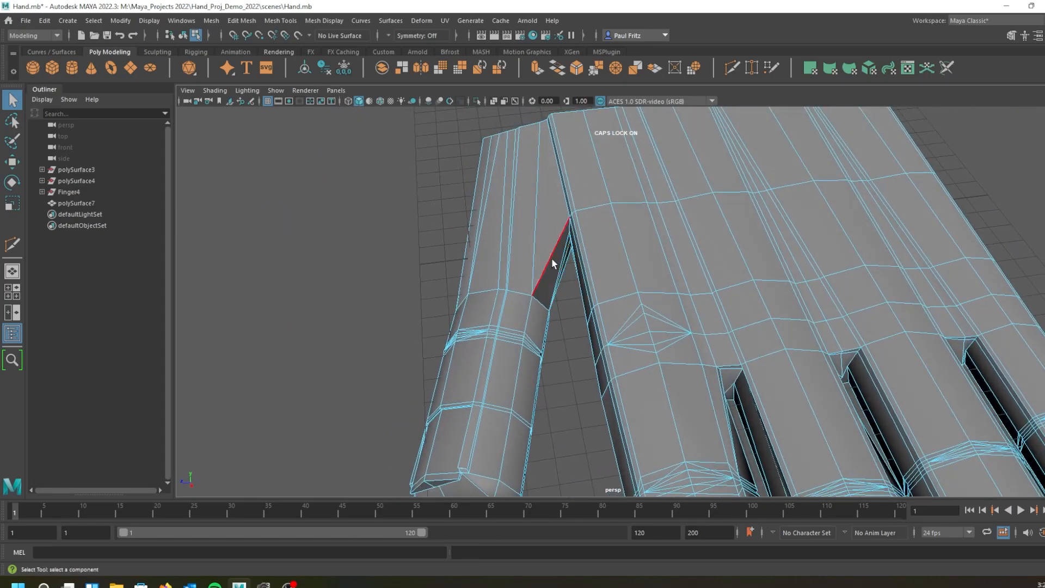
scroll(550, 277, up, 2)
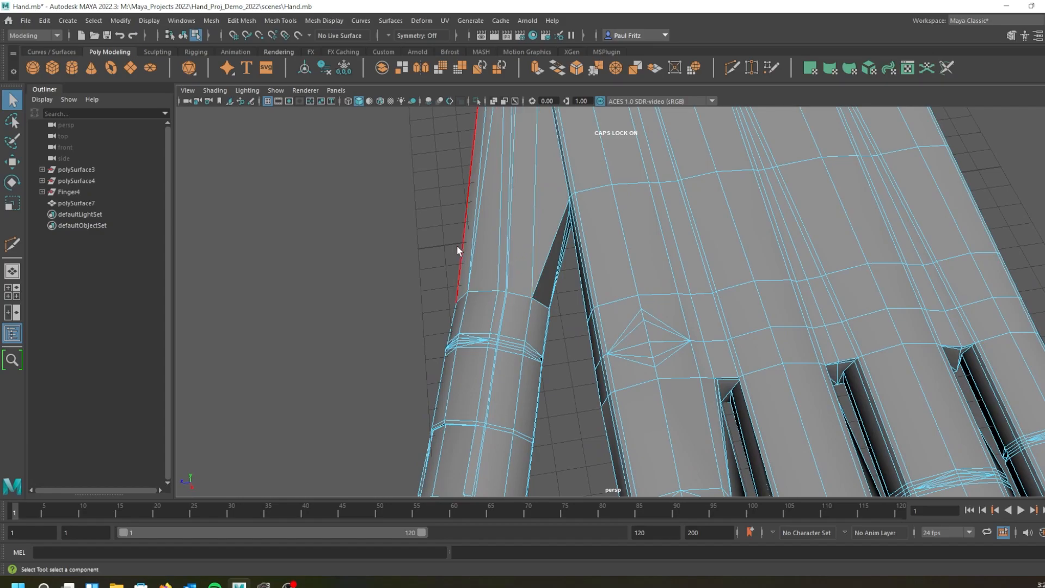
alt+drag(493, 245, 578, 254)
alt+middle_drag(574, 309, 576, 281)
alt+drag(576, 281, 626, 290)
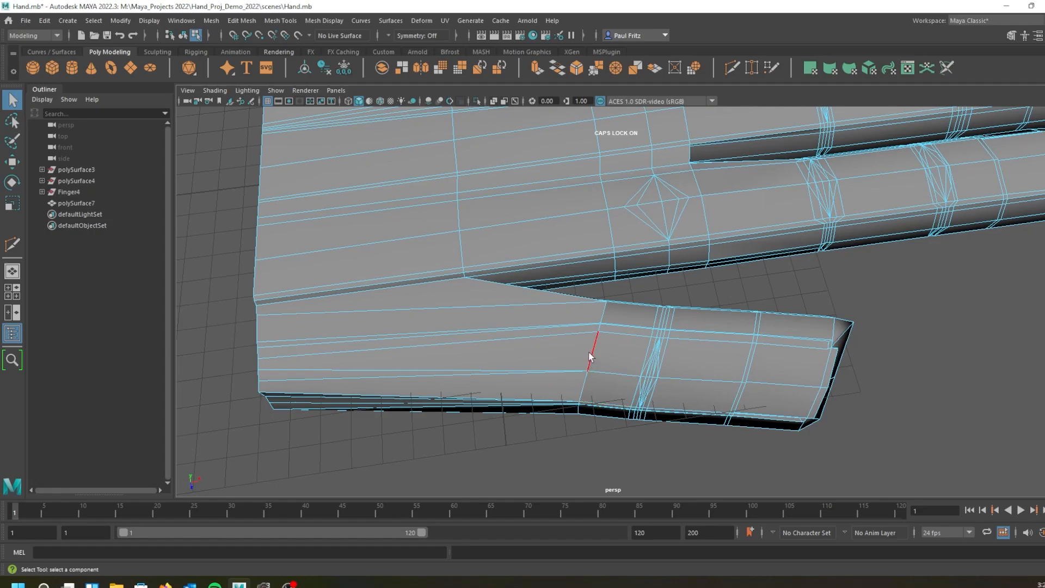
mouse_move(595, 354)
alt+mouse_down()
mouse_move(441, 329)
mouse_move(446, 345)
mouse_move(593, 362)
alt+mouse_up()
Select all the faces inside the index knuckle's double diamond and raise them slightly above the back of the hand.
alt+middle_drag(619, 156, 647, 272)
scroll(667, 283, up, 3)
alt+drag(656, 284, 640, 256)
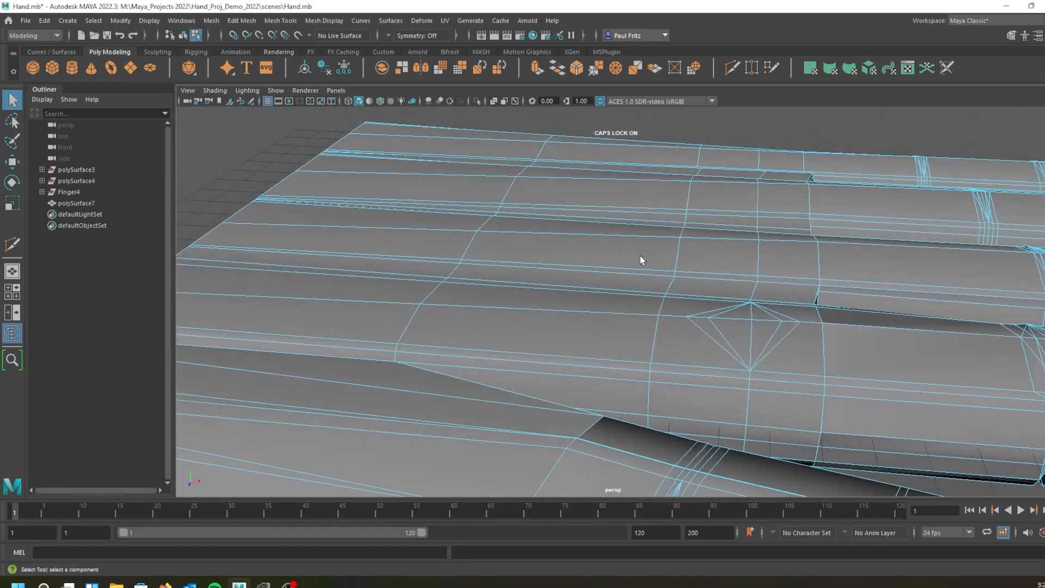
mouse_move(663, 293)
right_down()
mouse_move(633, 289)
mouse_move(668, 313)
right_up()
click(732, 326)
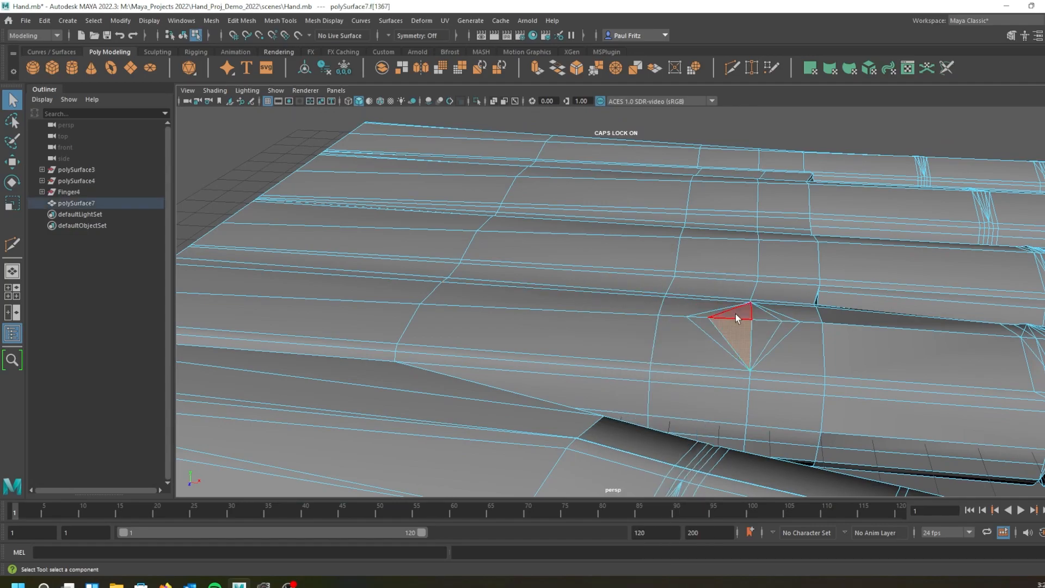
shift+click(736, 314)
shift+click(784, 329)
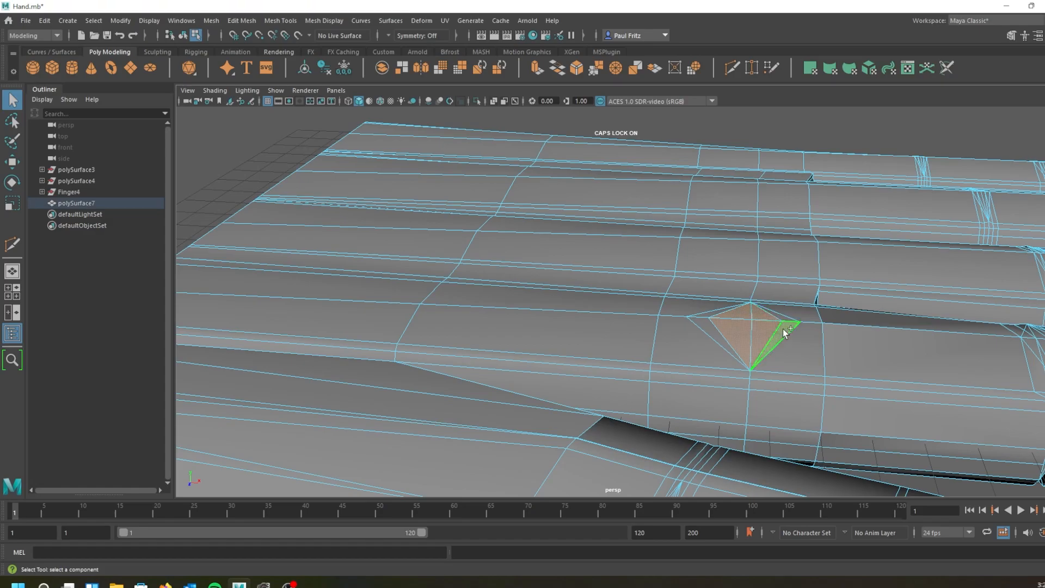
shift+click(714, 314)
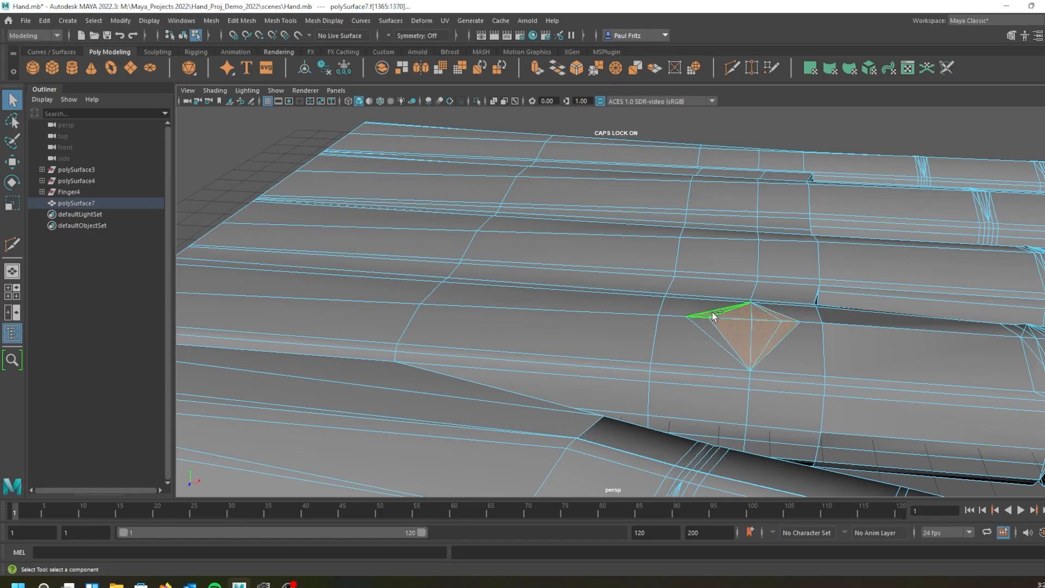
shift+click(712, 327)
alt+drag(736, 298, 721, 354)
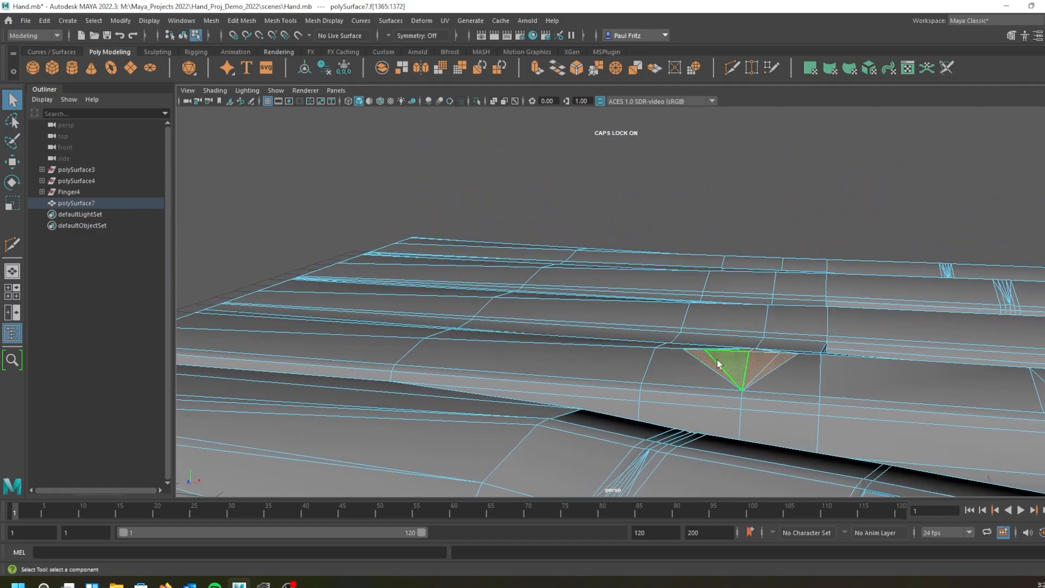
key(w)
drag(745, 305, 746, 303)
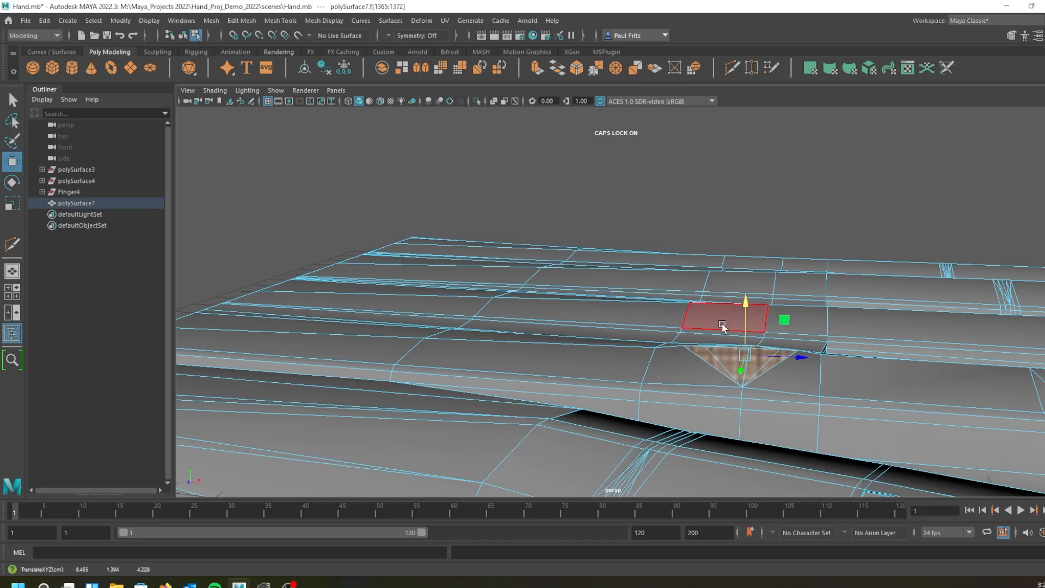
Turn on the smooth mesh preview and raise the selected index knuckle faces a little further.
alt+drag(670, 338, 646, 324)
key(3)
drag(752, 290, 753, 287)
alt+drag(658, 303, 716, 362)
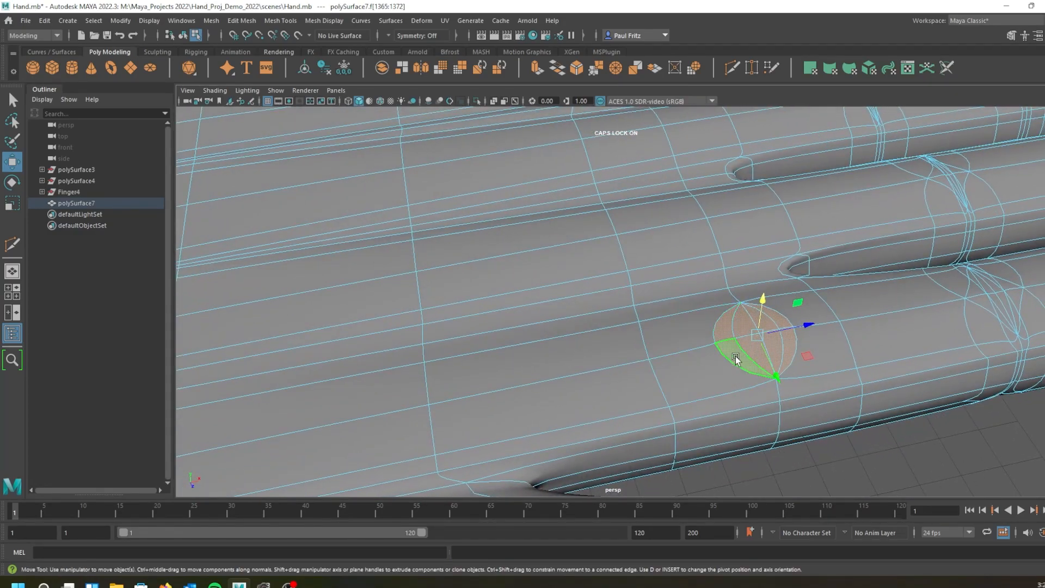
mouse_move(724, 357)
alt+mouse_down()
mouse_move(715, 348)
mouse_move(711, 362)
alt+mouse_up()
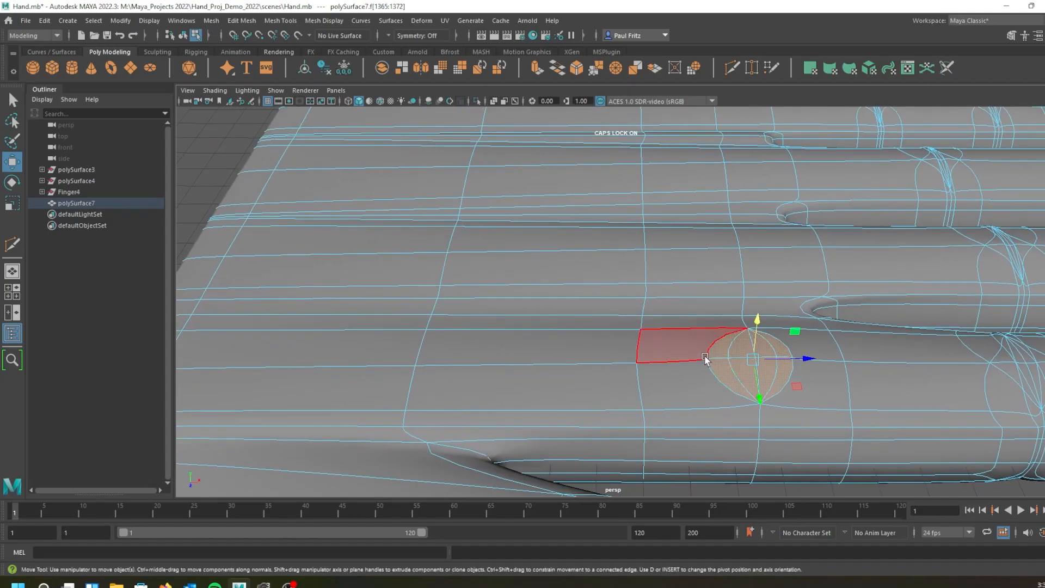
shift+click(701, 356)
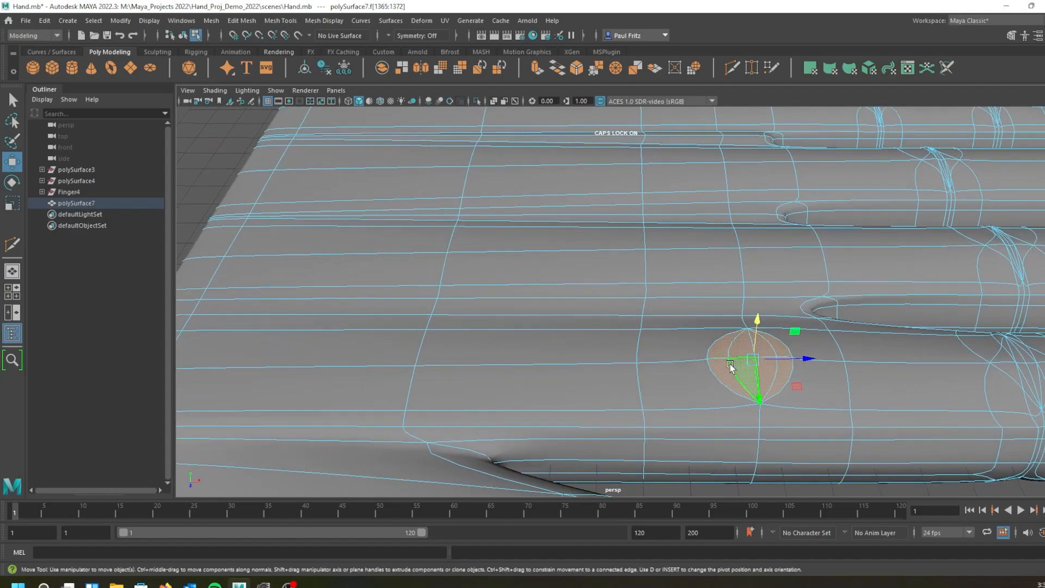
Set the Move tool's axis orientation to World and move the knuckle diamond's fingertip-side corner vertex along X toward the fingertip.
right_drag(785, 286, 743, 285)
click(794, 358)
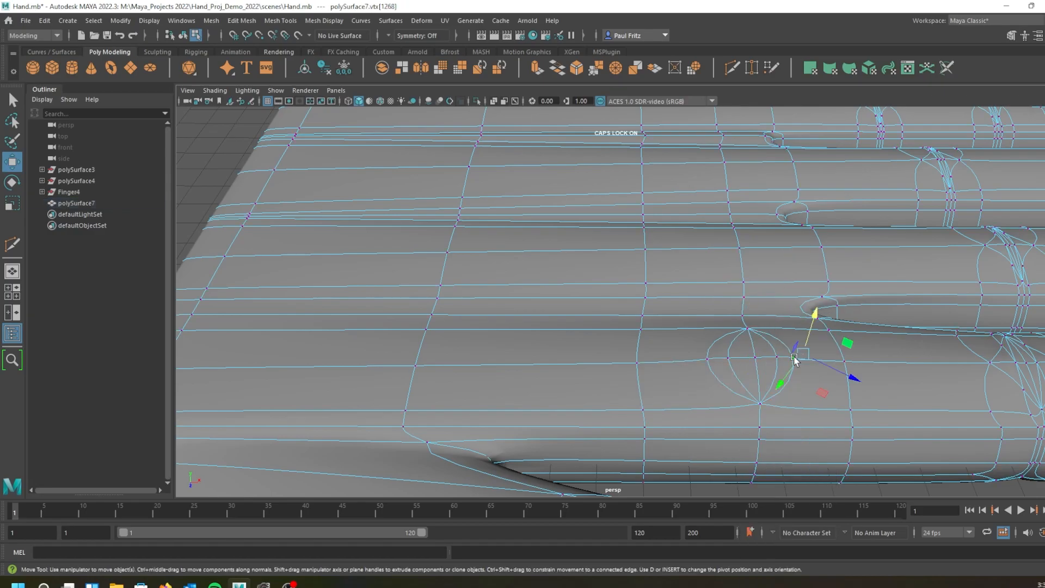
alt+drag(753, 366, 769, 365)
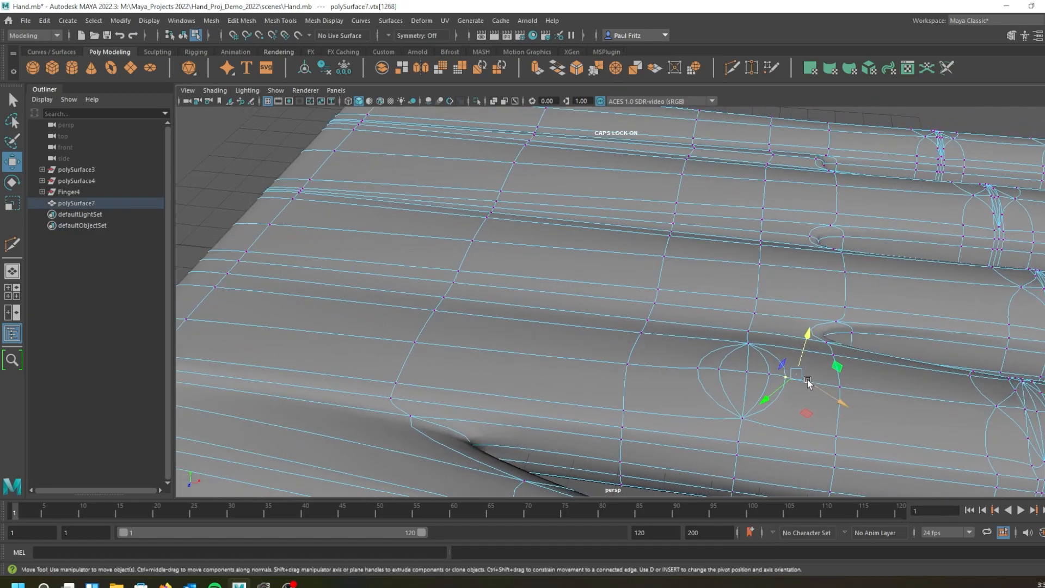
alt+drag(814, 394, 812, 390)
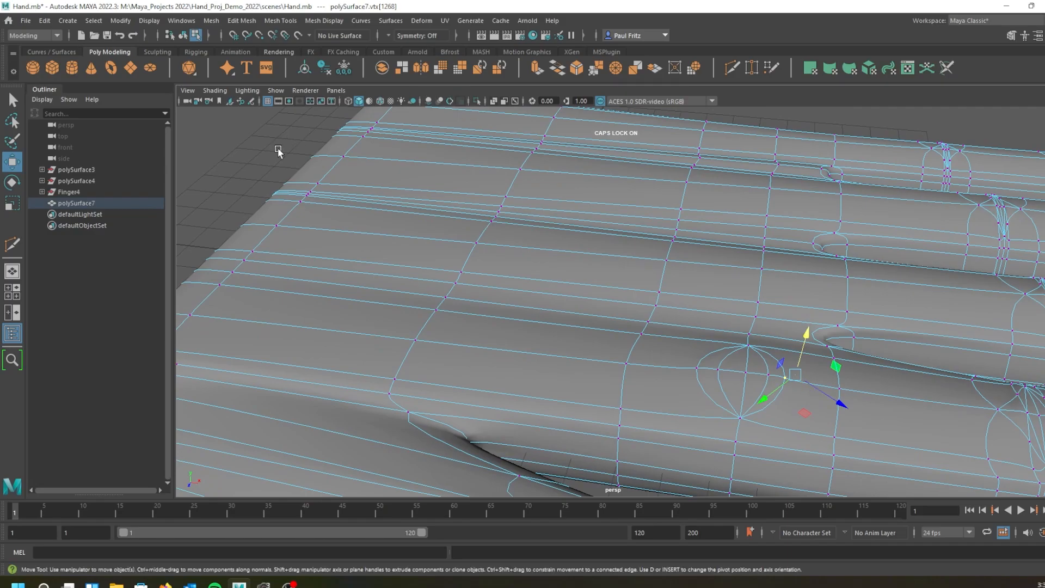
double_click(13, 164)
click(188, 138)
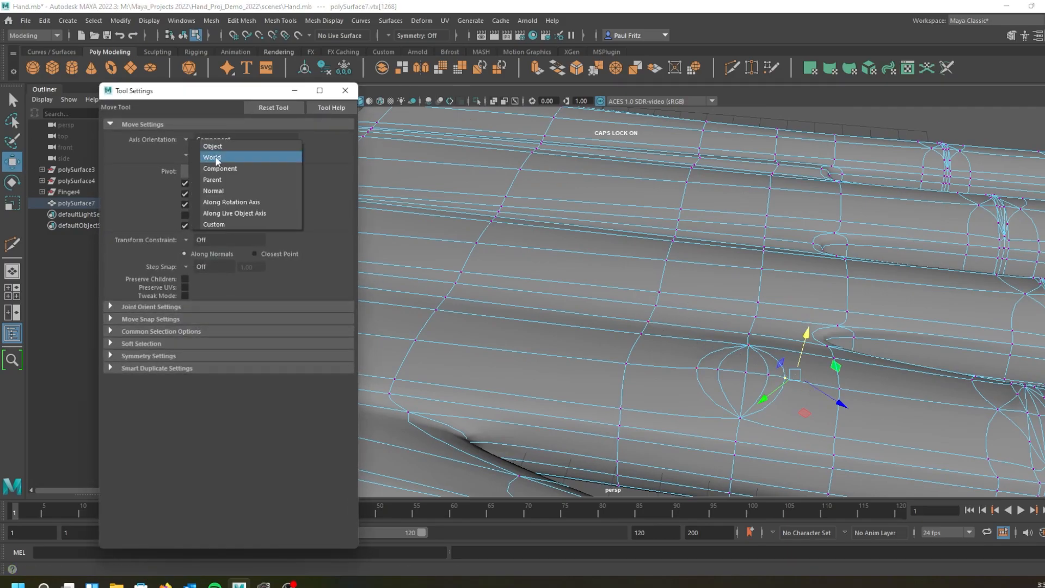
click(213, 158)
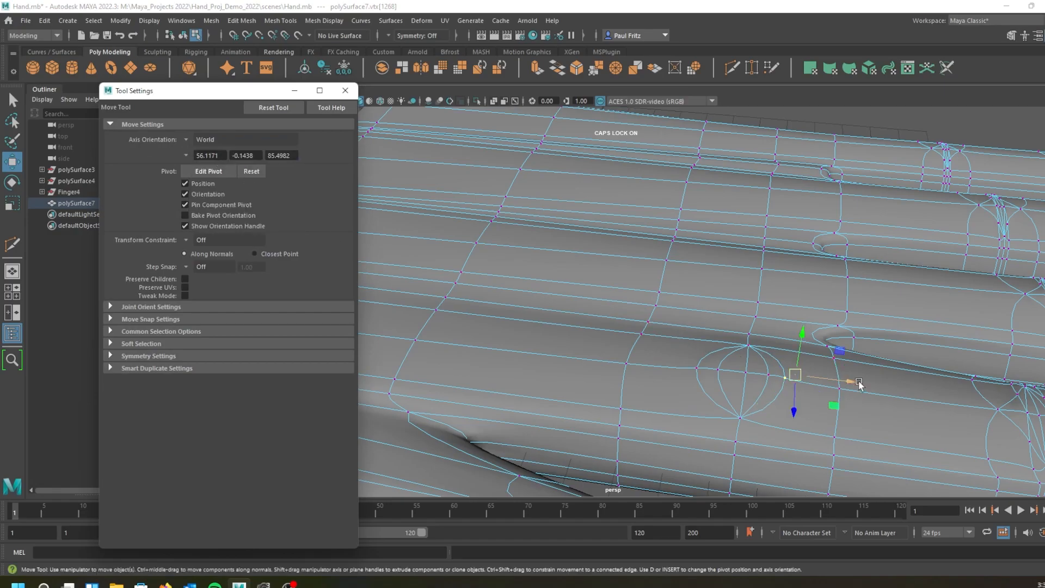
drag(857, 385, 896, 389)
Move the knuckle diamond's palm-side corner vertex slightly along X toward the wrist.
alt+drag(739, 414, 684, 394)
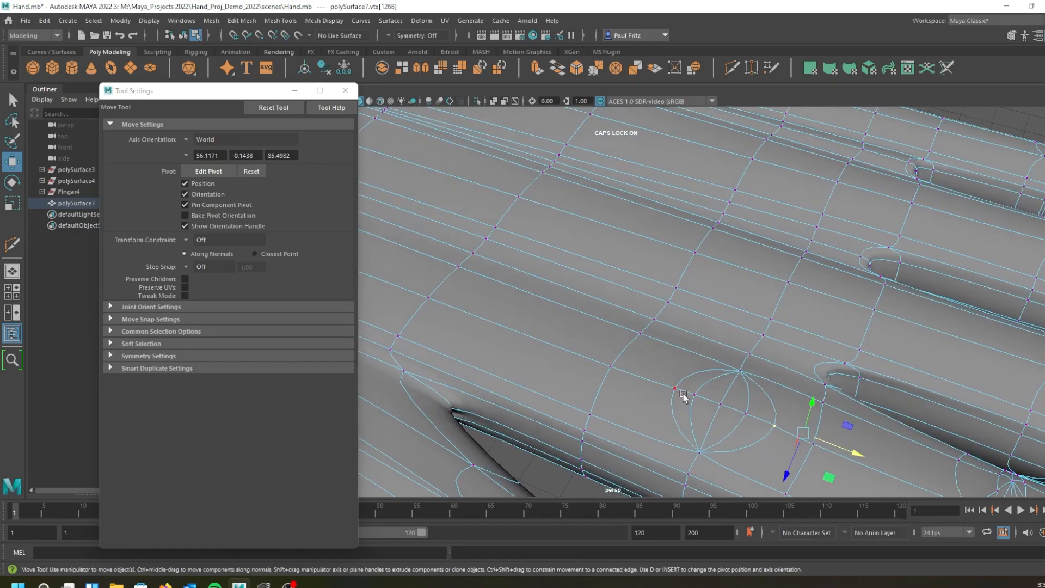
click(677, 388)
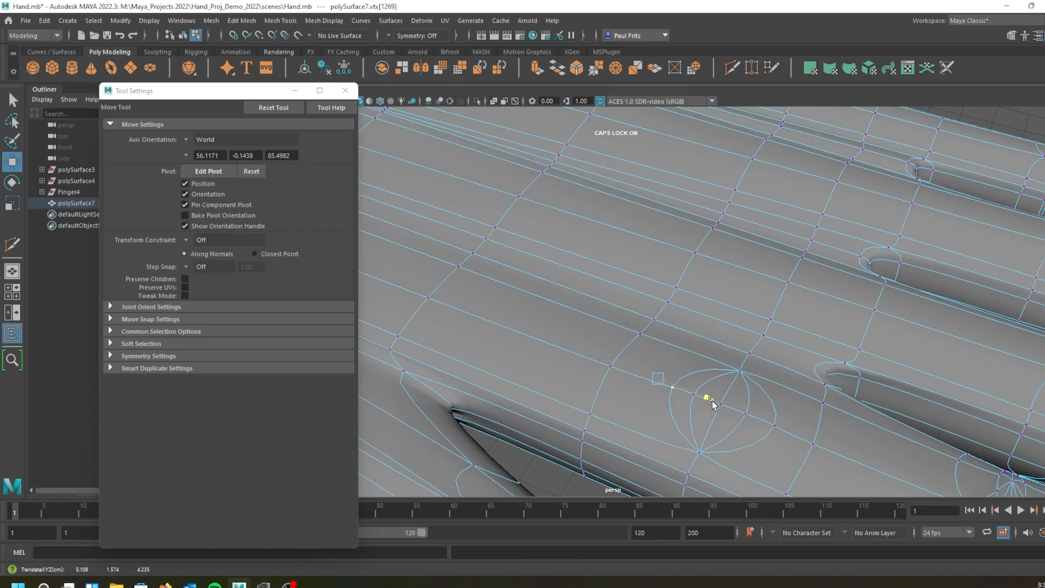
alt+drag(691, 397, 689, 382)
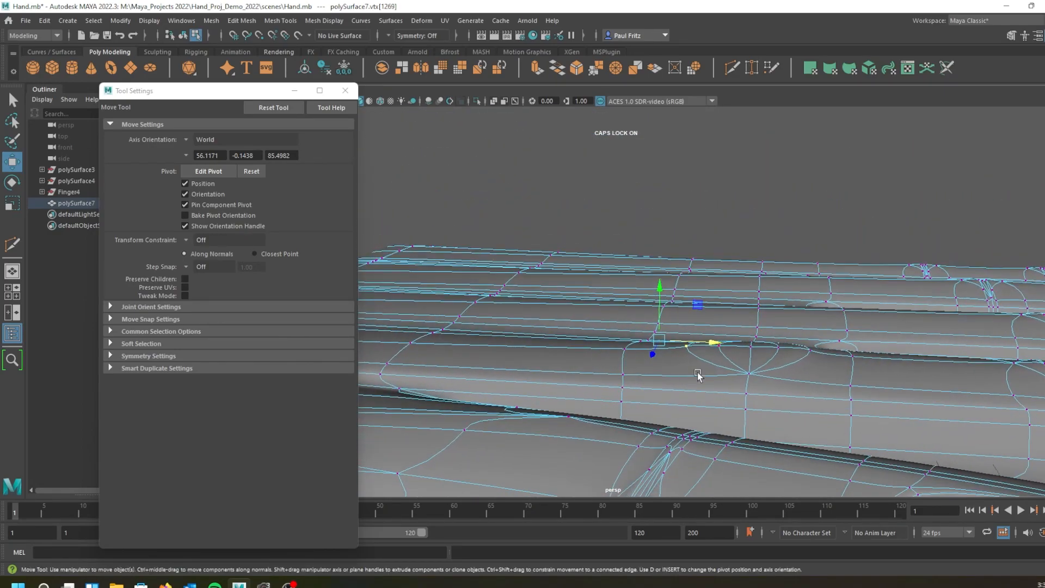
mouse_move(768, 373)
alt+mouse_down()
mouse_move(753, 380)
mouse_move(754, 367)
alt+mouse_up()
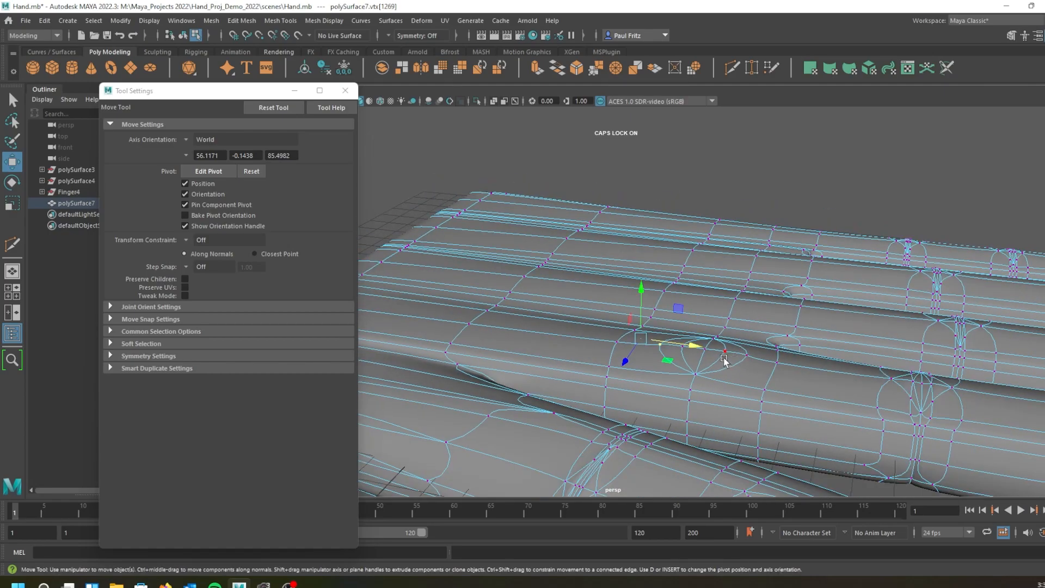
Turn off the smooth mesh preview and move the vertex just beyond the index knuckle diamond's front corner along X toward the fingertip.
key(1)
alt+drag(698, 354, 661, 303)
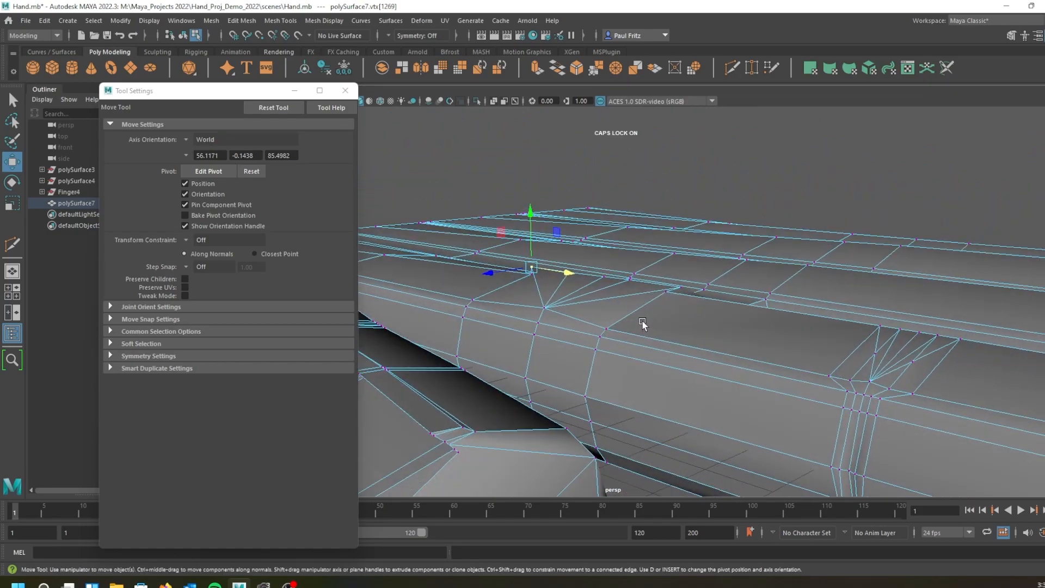
click(665, 295)
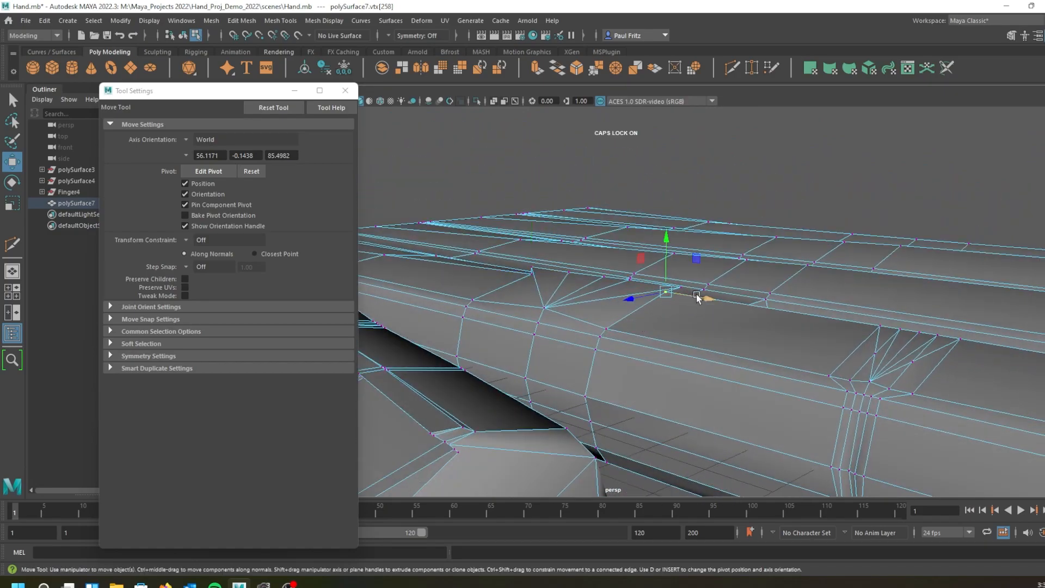
drag(703, 298, 731, 302)
alt+drag(675, 305, 657, 348)
Move the vertex just behind the index knuckle diamond along X toward the wrist and check the knuckle in smooth mesh preview.
click(532, 313)
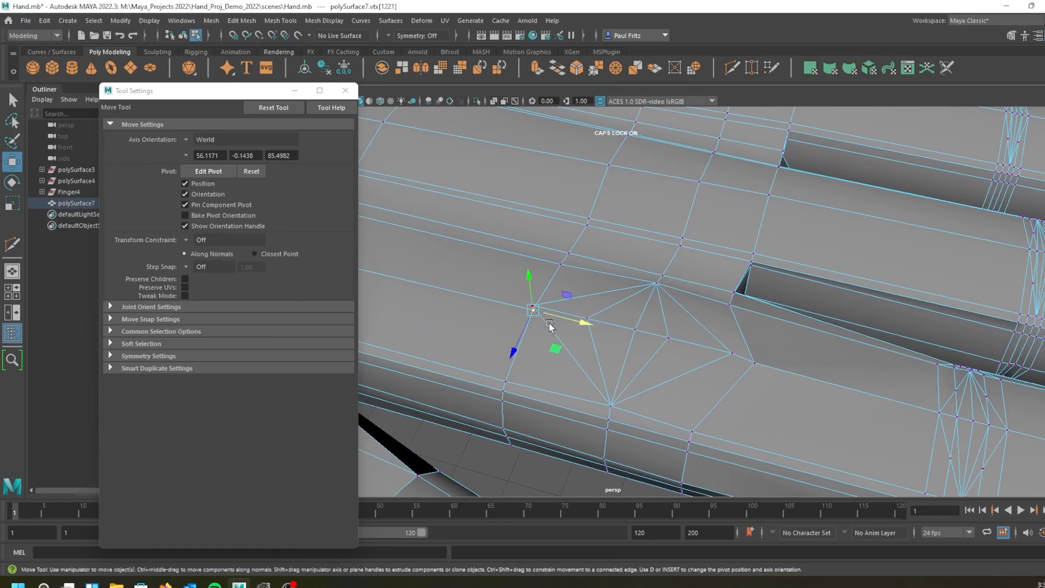
drag(587, 321, 564, 316)
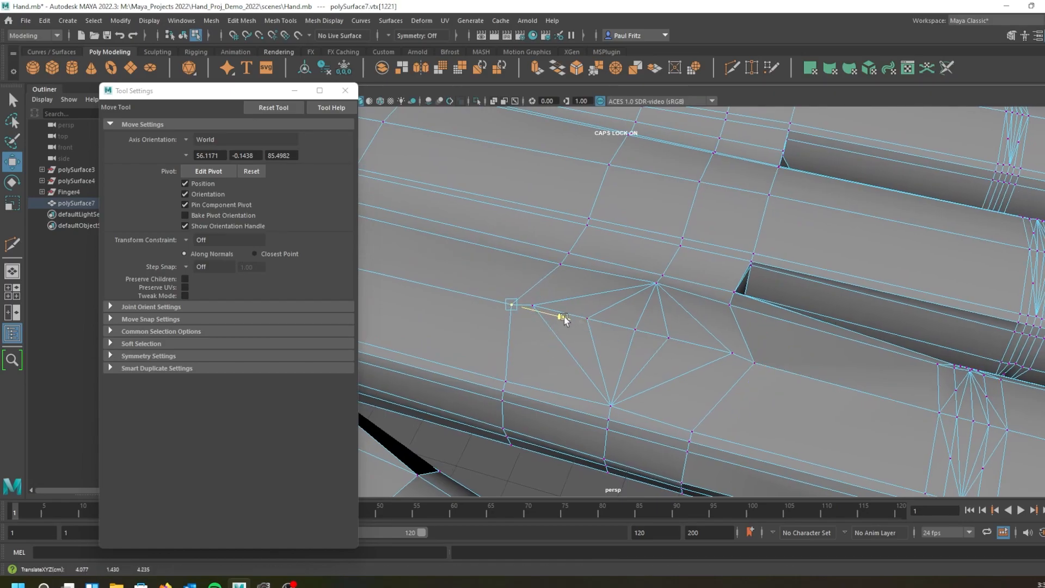
alt+drag(570, 364, 665, 329)
key(3)
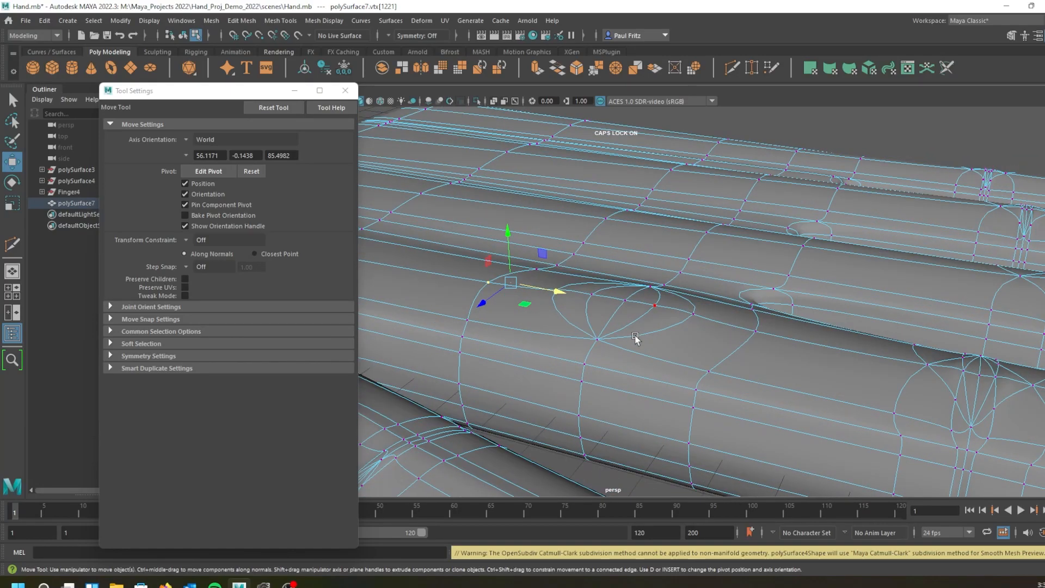
alt+drag(599, 349, 624, 334)
alt+drag(694, 311, 701, 335)
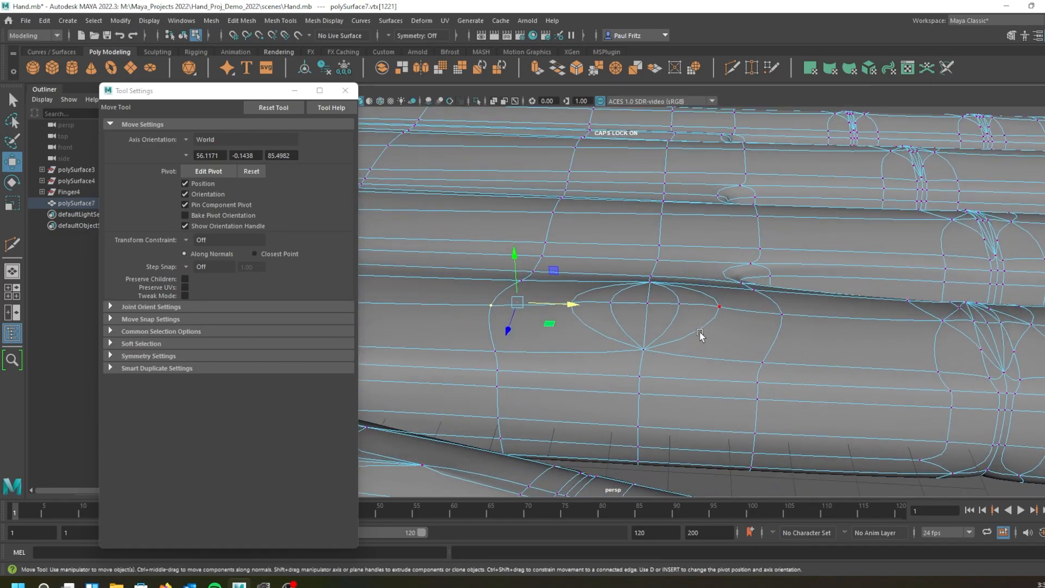
Examine the web between the thumb and index finger from several angles, both with and without the smooth mesh preview.
key(1)
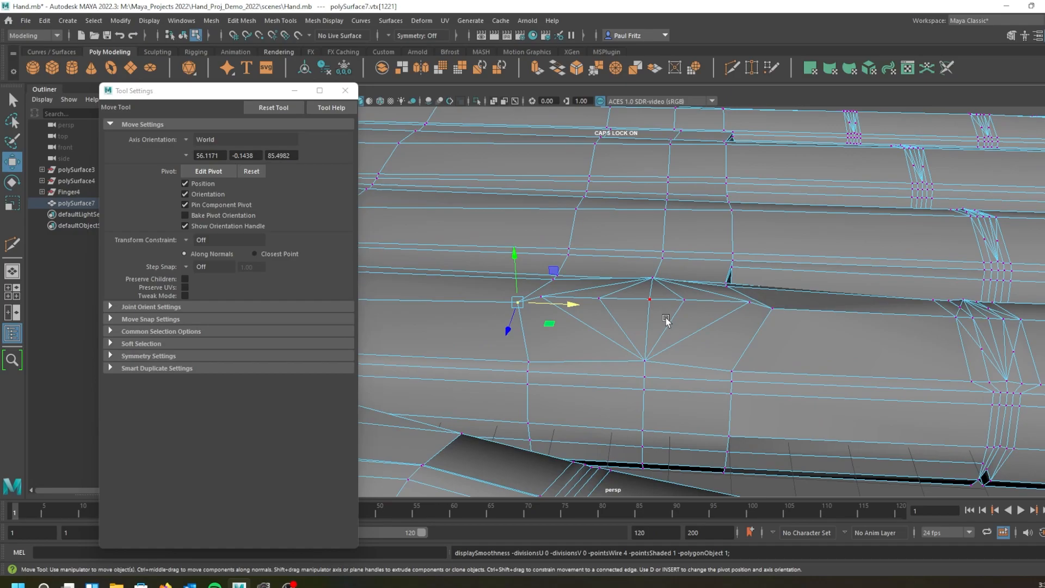
alt+drag(663, 292, 564, 265)
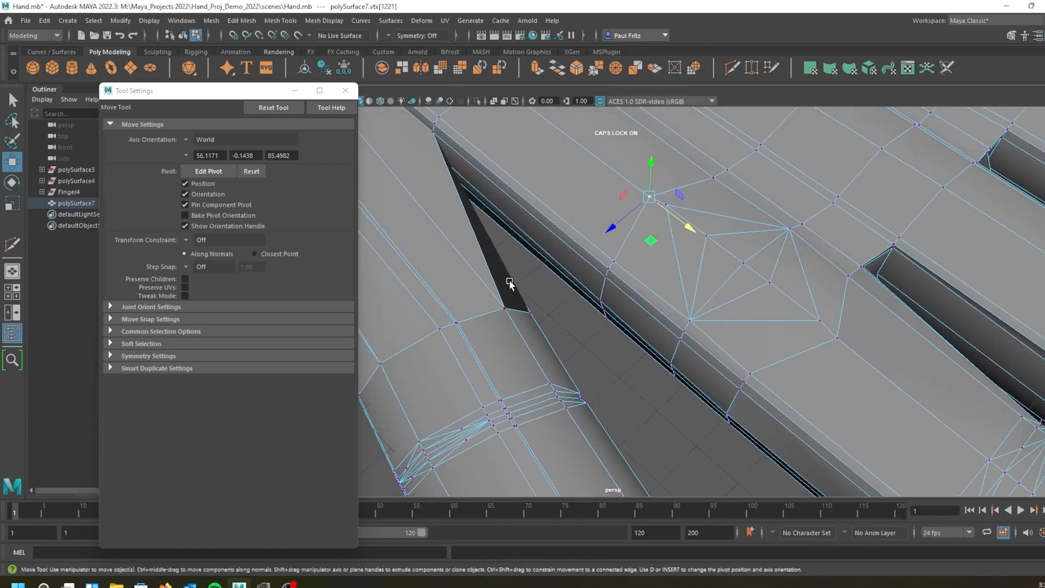
alt+drag(510, 283, 491, 278)
key(3)
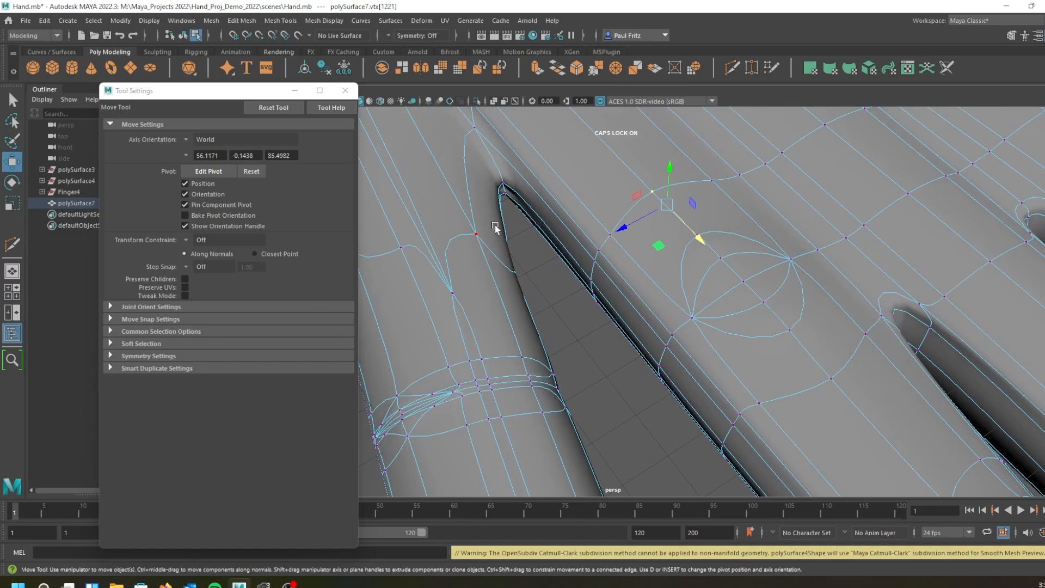
alt+drag(502, 187, 588, 392)
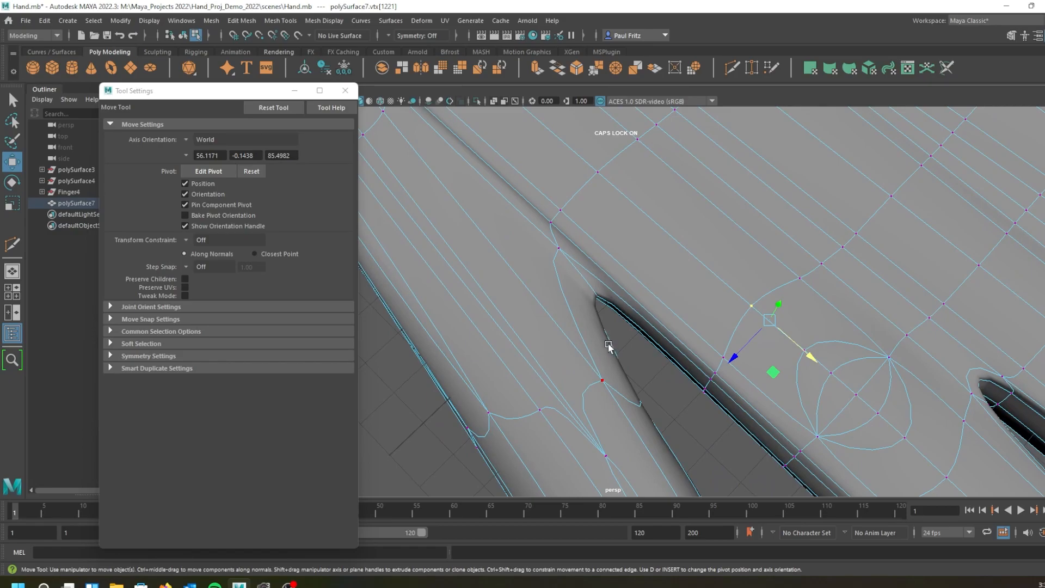
alt+drag(606, 345, 572, 342)
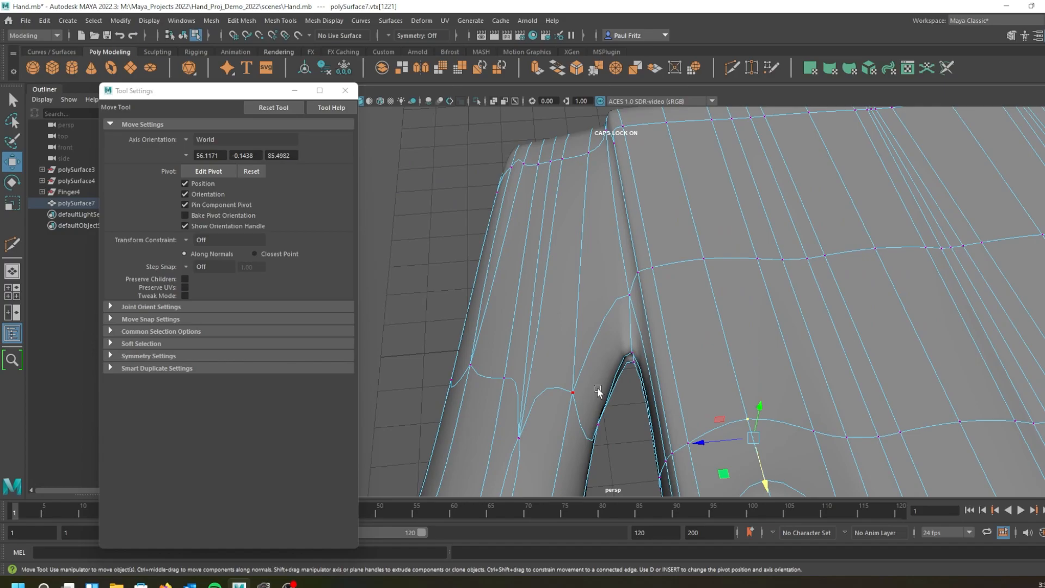
key(1)
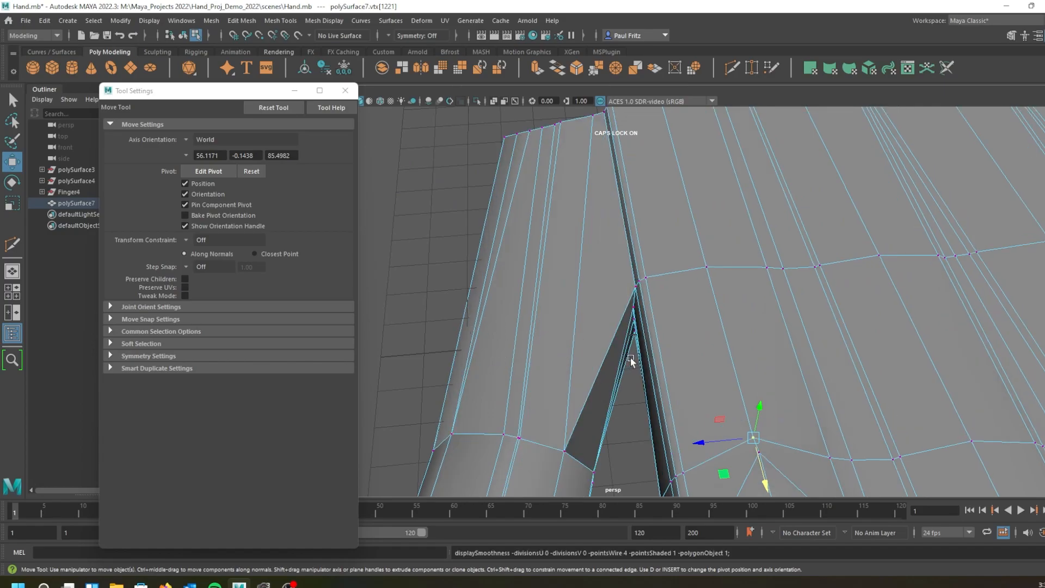
drag(482, 374, 492, 299)
click(482, 381)
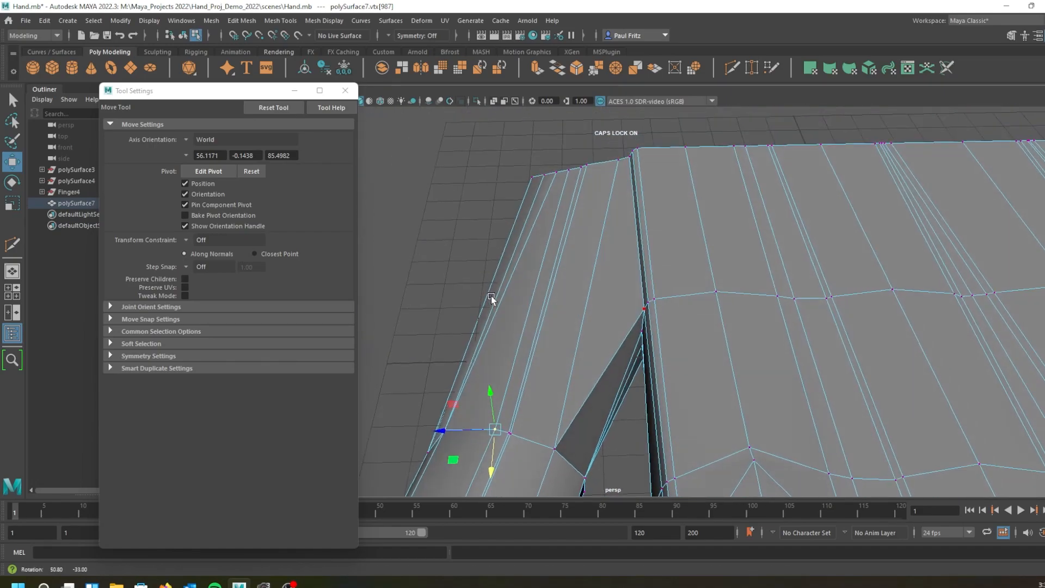
alt+drag(625, 370, 661, 413)
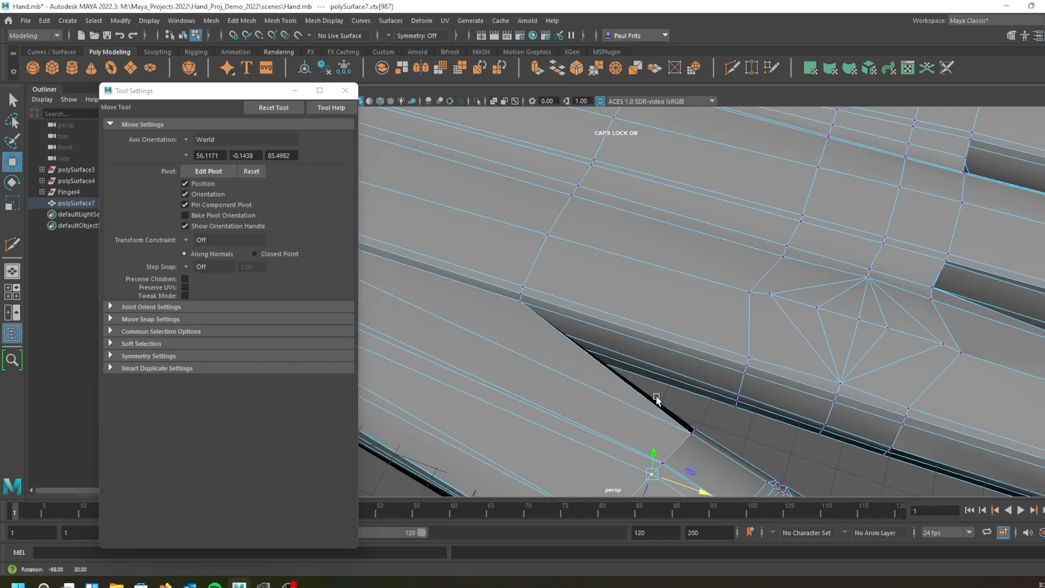
alt+drag(648, 303, 637, 297)
Insert an edge loop across the palm between the start of the thumb web and the index knuckle.
right_drag(636, 283, 700, 272)
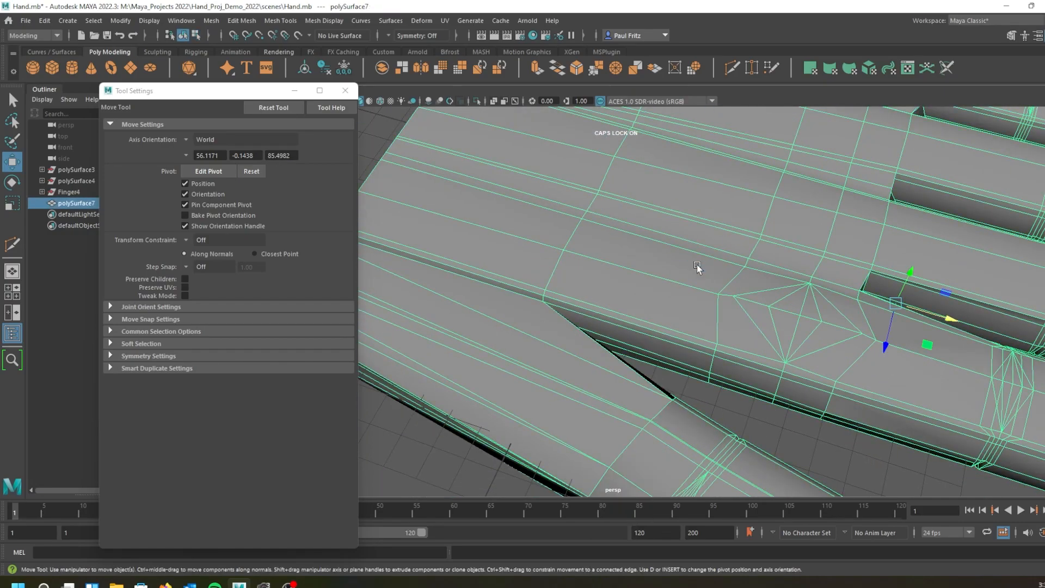
click(345, 91)
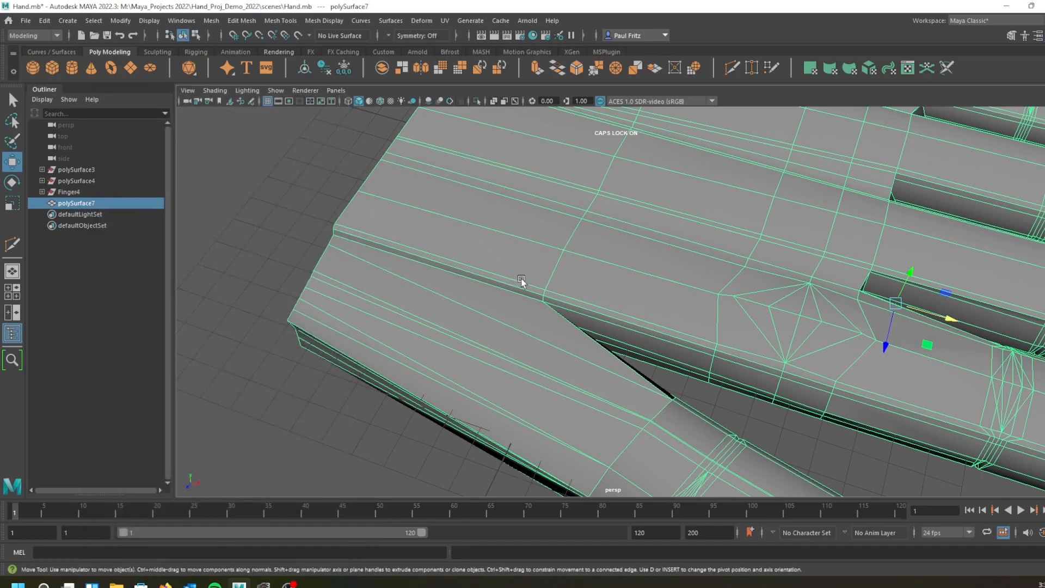
shift+right_drag(598, 263, 569, 280)
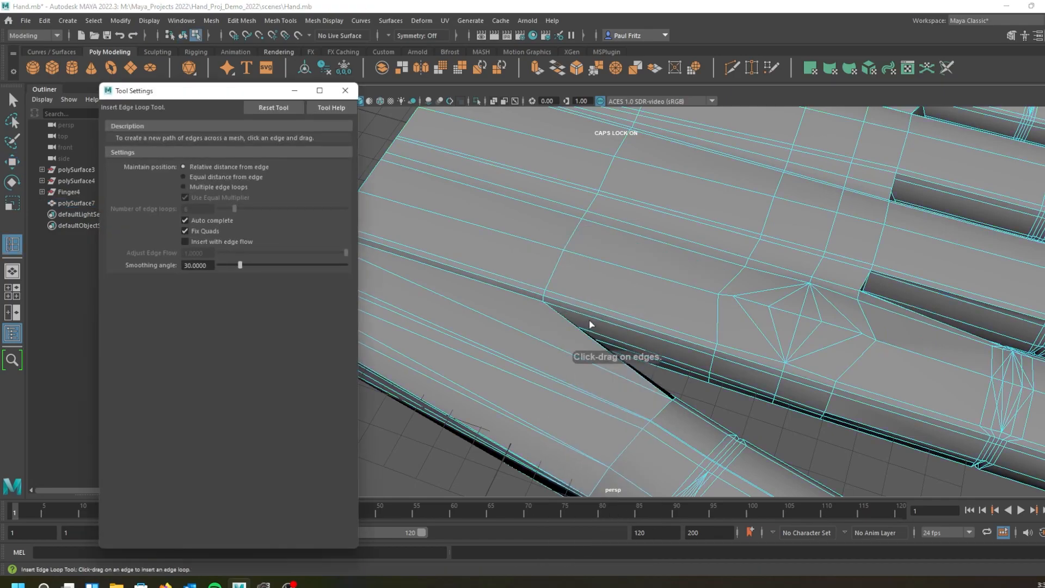
click(531, 304)
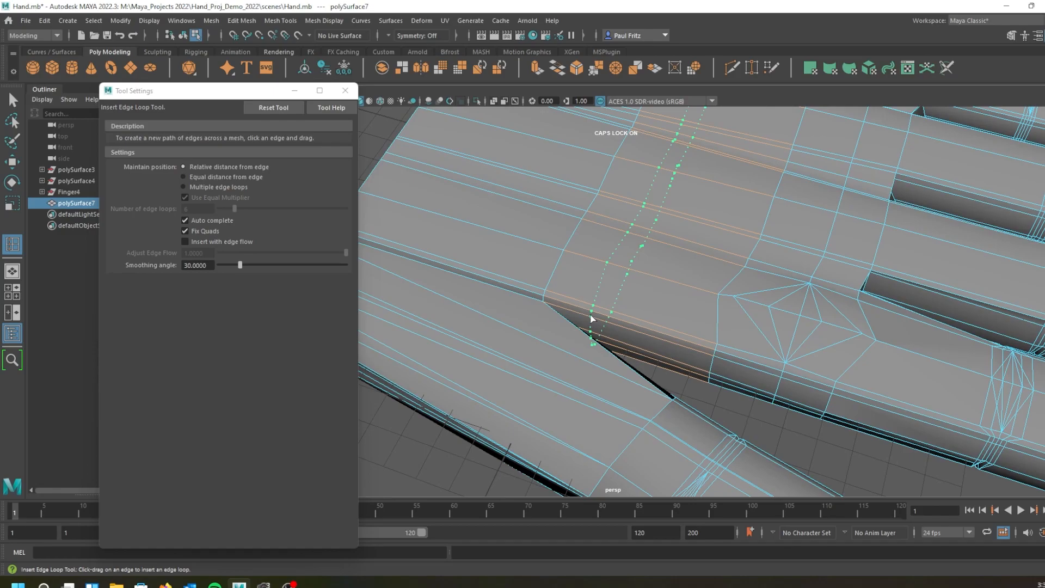
drag(592, 319, 508, 331)
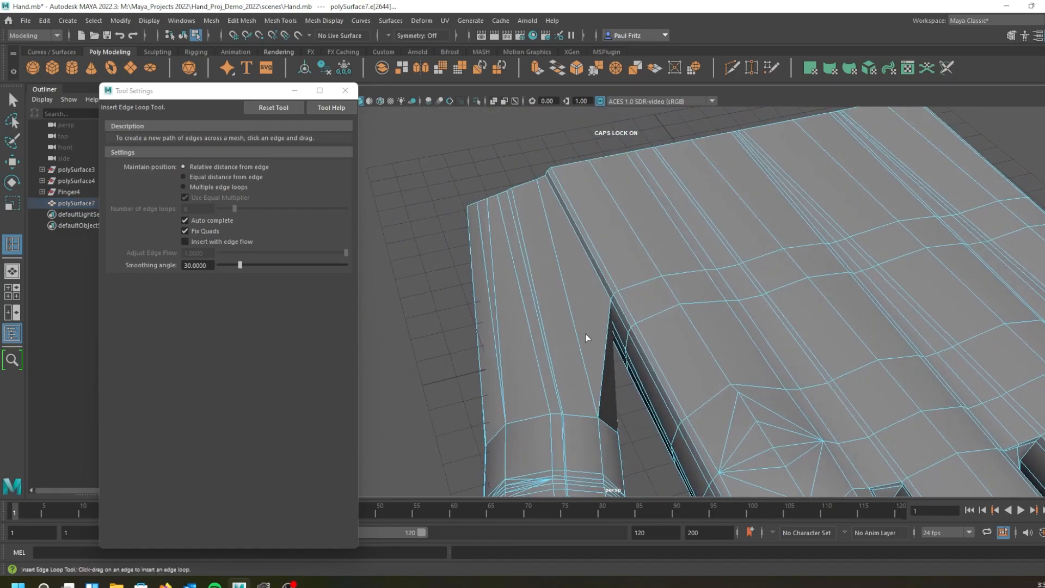
Try to insert an edge loop across the thumb base with the Insert Edge Loop tool.
alt+drag(574, 339, 642, 373)
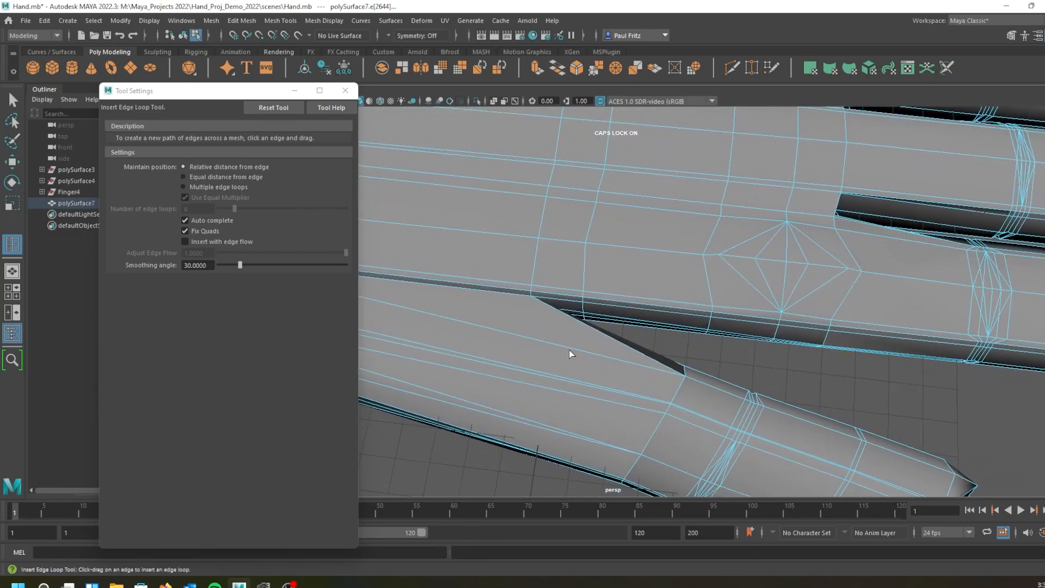
drag(573, 347, 574, 348)
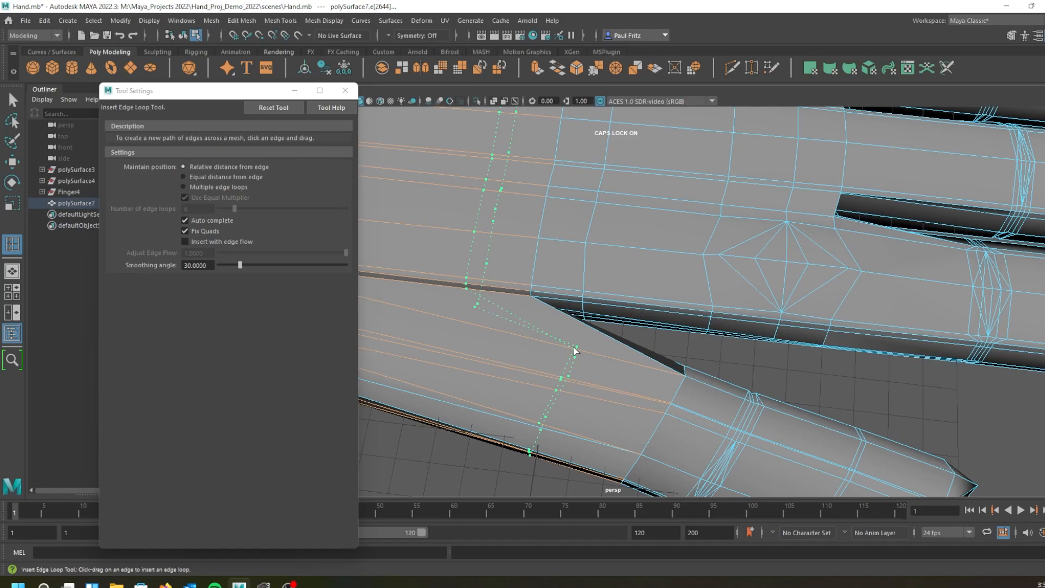
drag(575, 348, 498, 336)
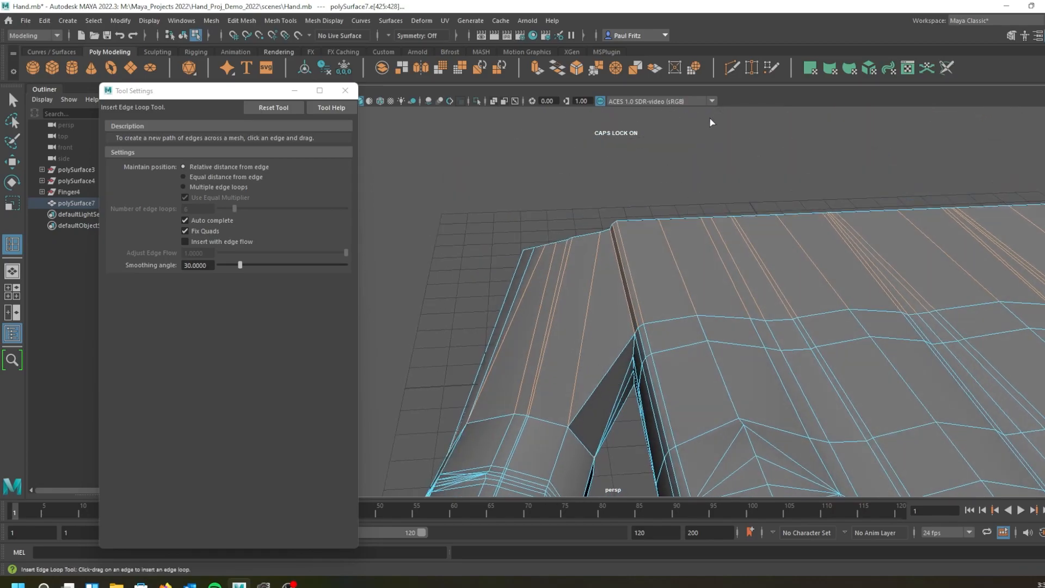
key(q)
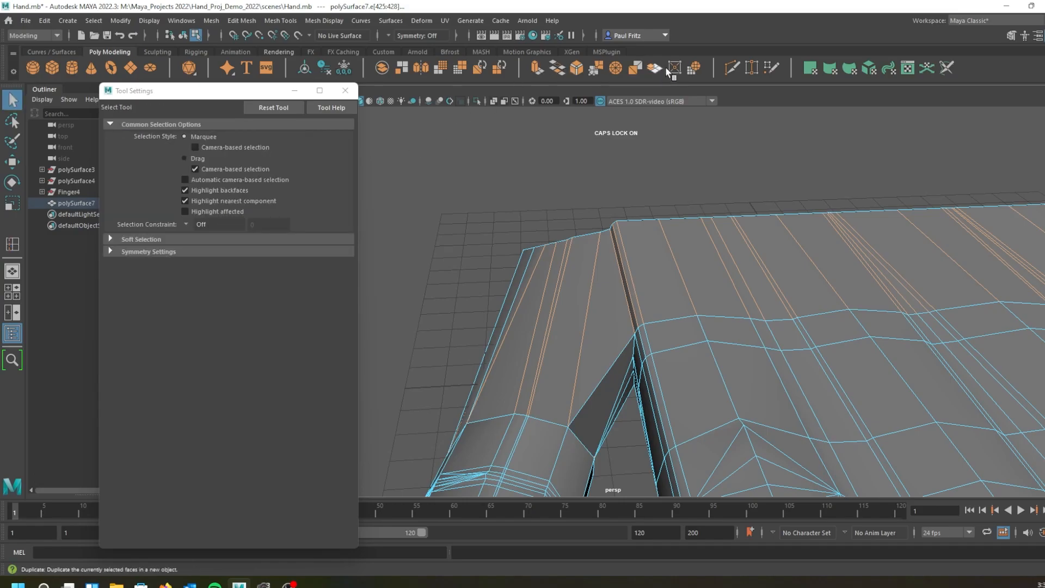
Start a Multi-Cut on the thumb web edge in line with the new palm loop and run it across the top of the thumb base.
click(730, 68)
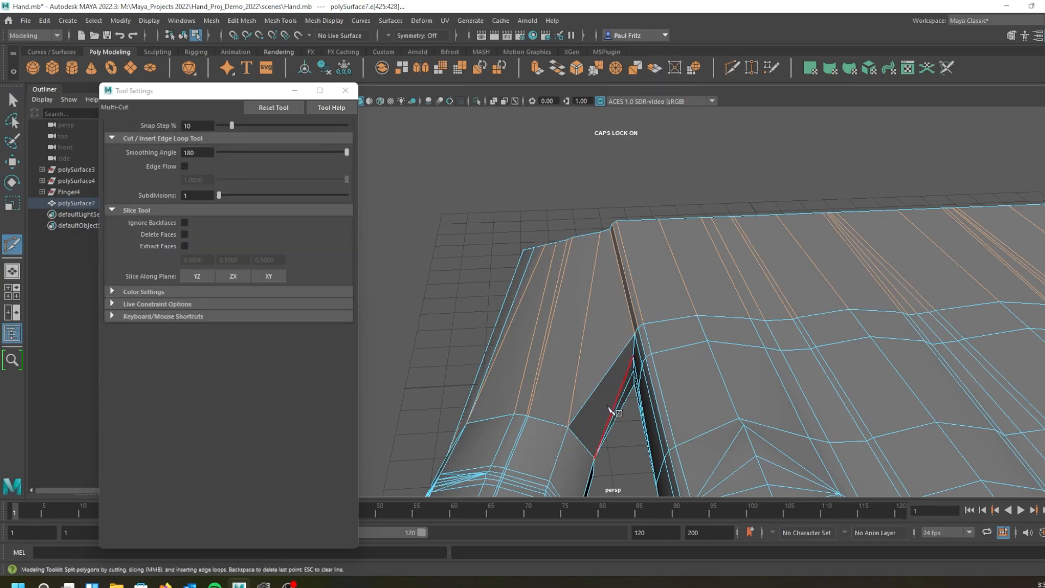
key(ctrl)
key(ctrl)
alt+drag(521, 409, 564, 340)
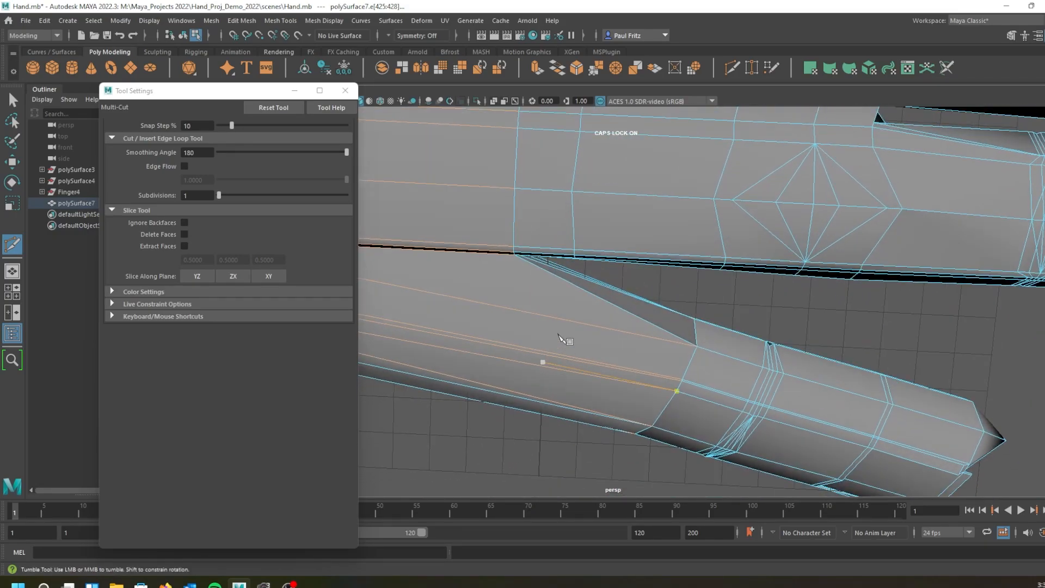
click(577, 288)
alt+drag(578, 342, 595, 361)
alt+middle_drag(613, 353, 693, 241)
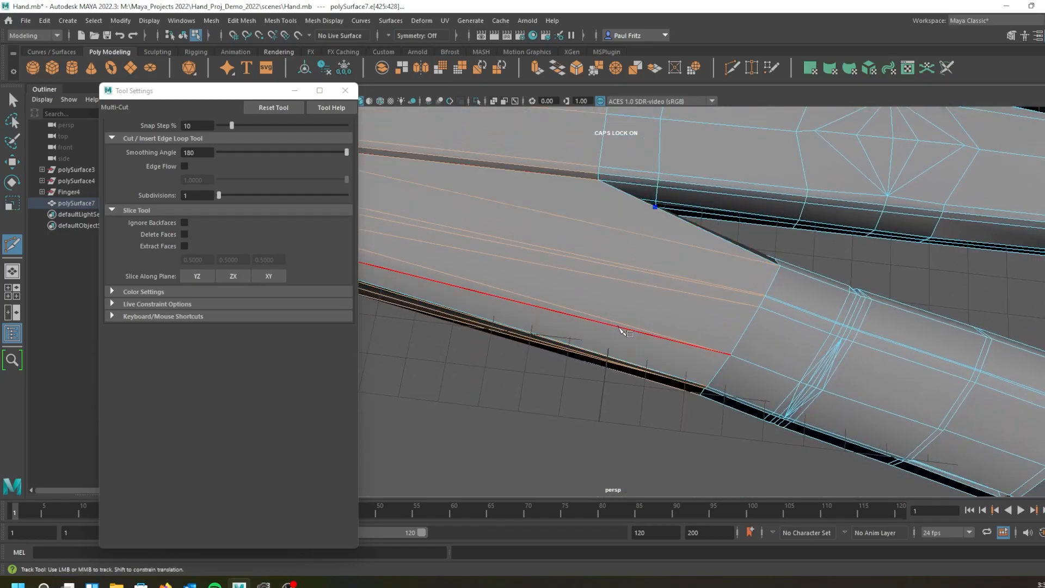
click(636, 335)
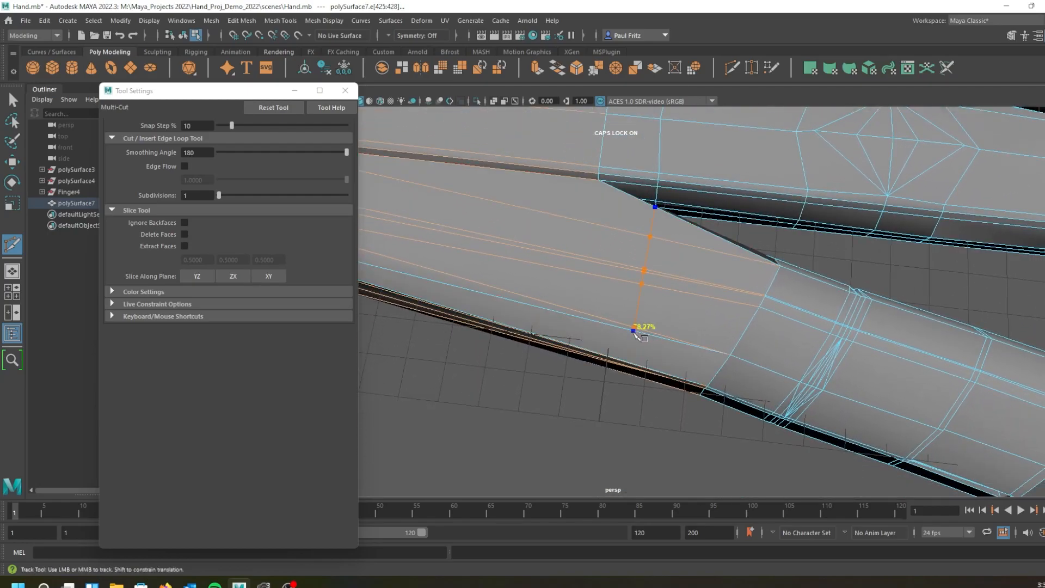
Continue the Multi-Cut line down around the outer side of the thumb base.
alt+drag(630, 381, 675, 367)
alt+middle_drag(672, 361, 665, 166)
scroll(659, 268, up, 1)
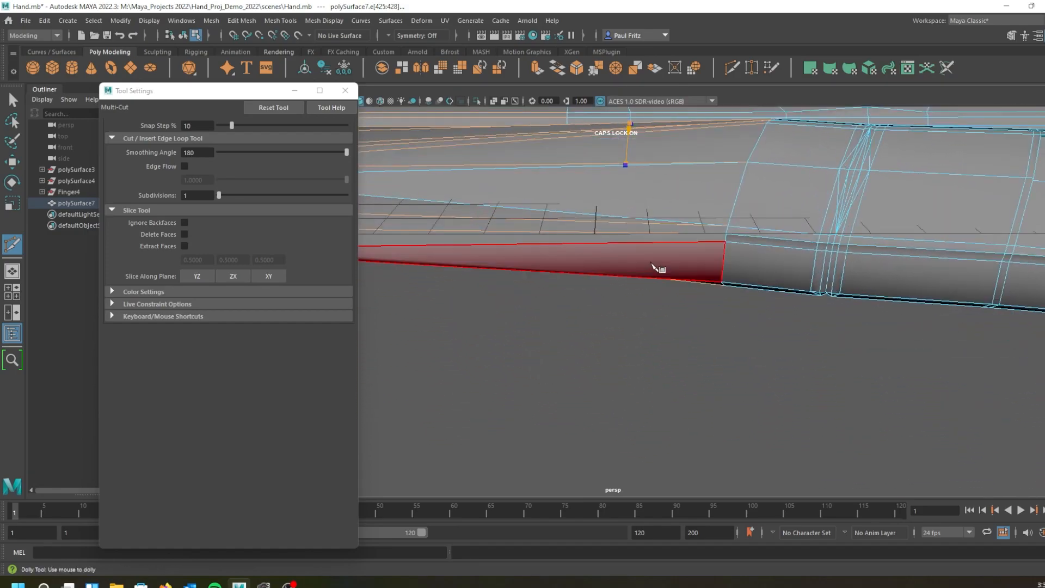
click(624, 276)
alt+drag(628, 335, 635, 297)
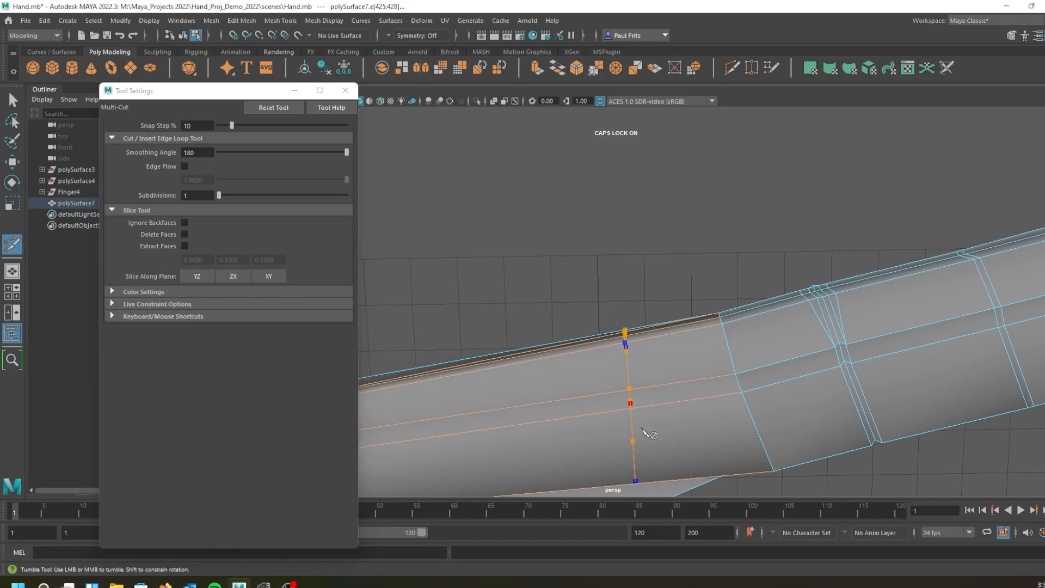
Continue the Multi-Cut line edge by edge across the underside of the thumb base toward the index finger.
alt+drag(675, 448, 602, 242)
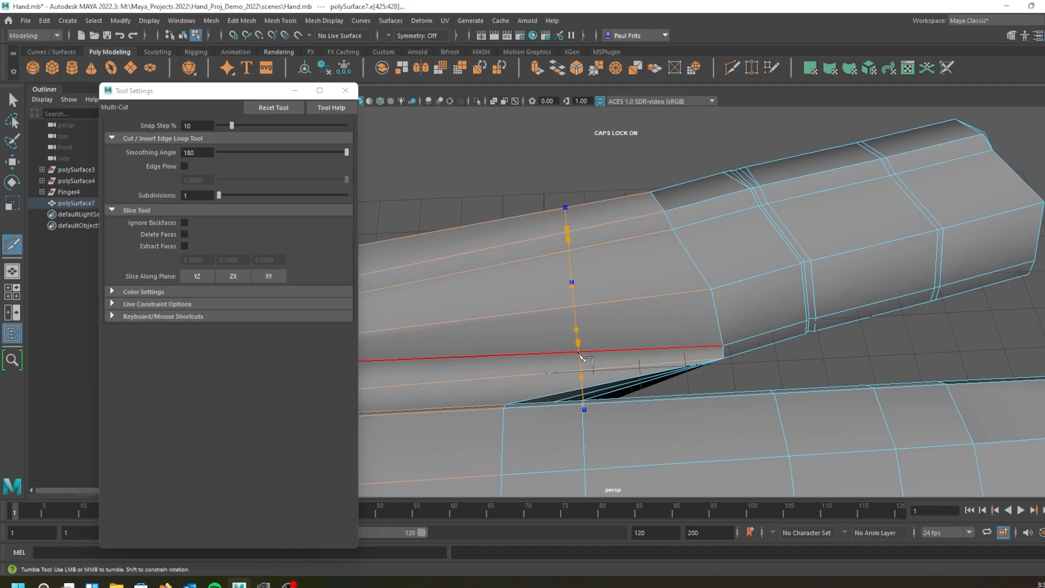
alt+drag(580, 272, 539, 217)
click(542, 219)
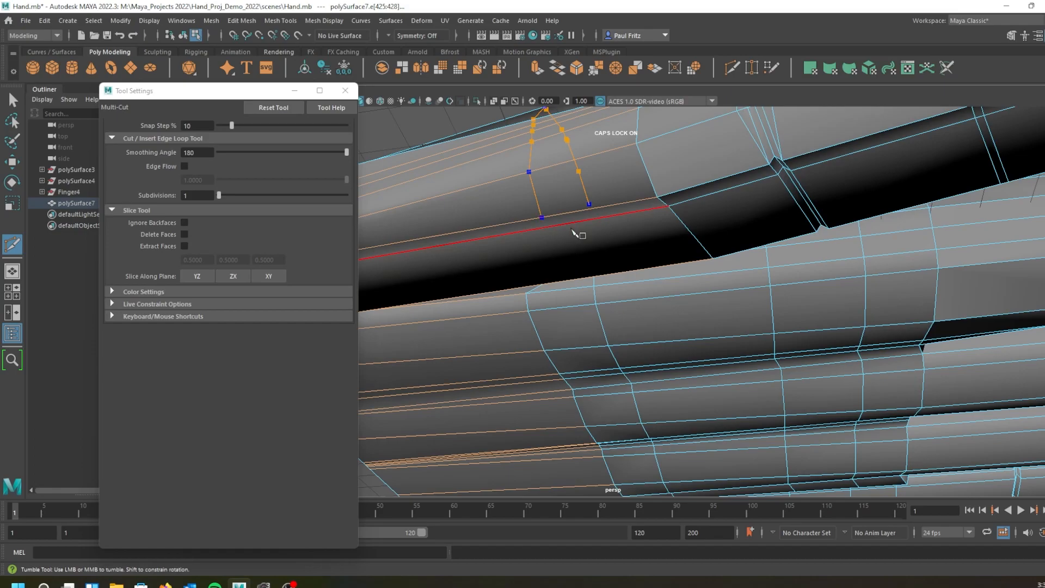
alt+drag(565, 243, 580, 259)
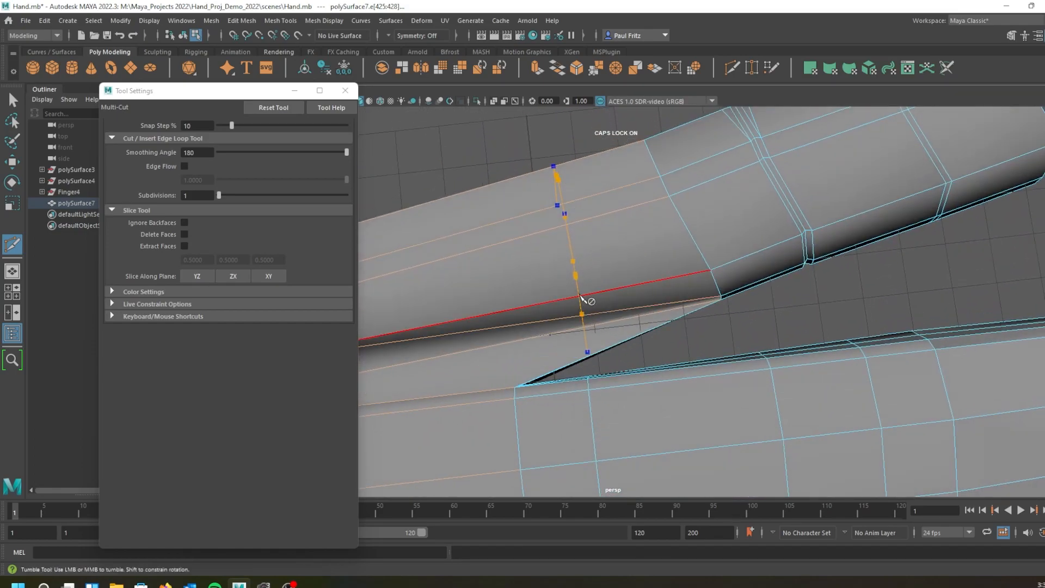
click(565, 225)
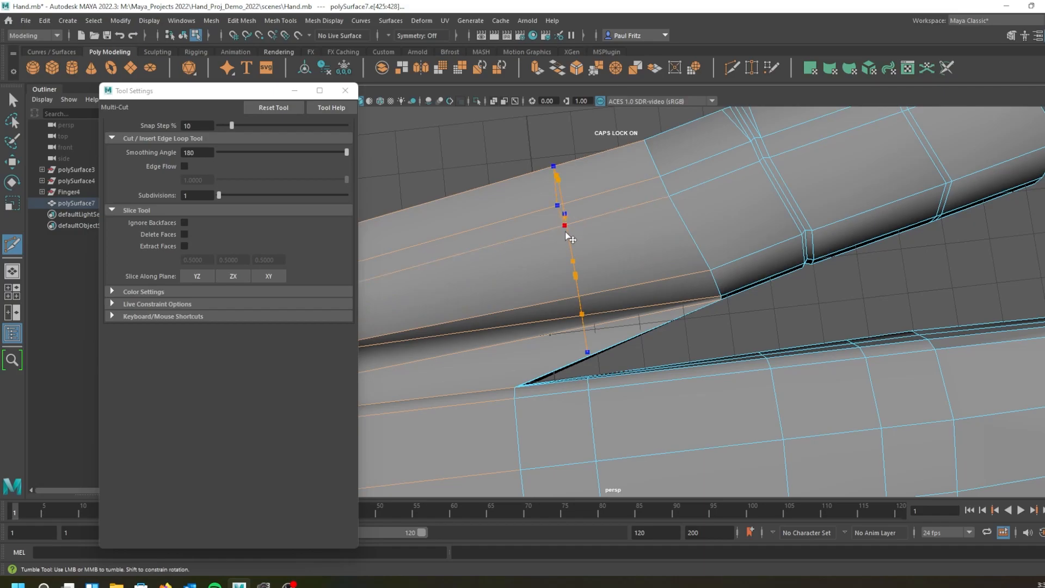
click(577, 297)
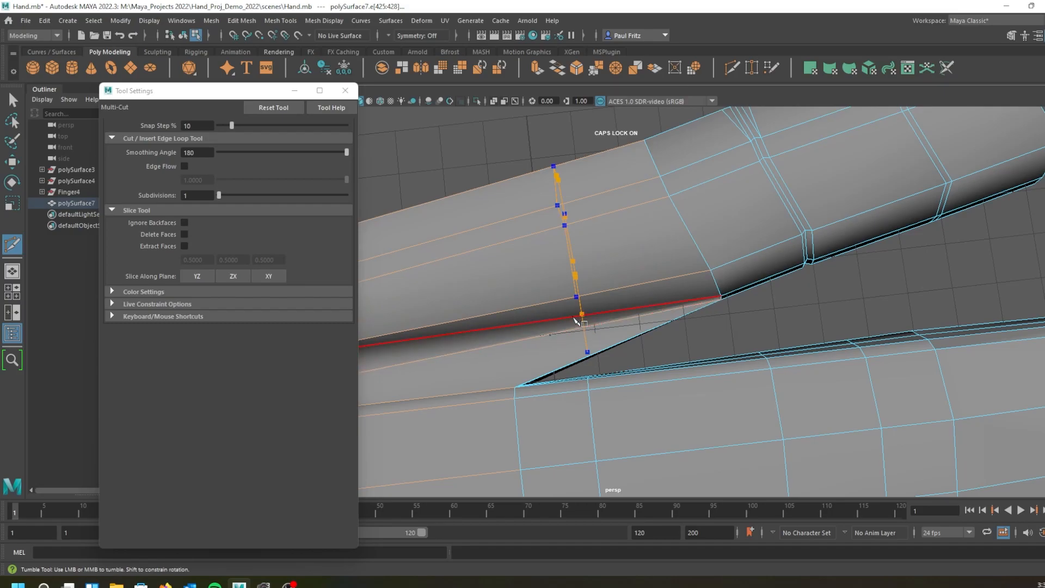
Run the Multi-Cut line across the web between thumb and index finger, close it at its starting point and apply the cut.
alt+drag(592, 333, 582, 382)
click(581, 383)
alt+drag(581, 381, 532, 400)
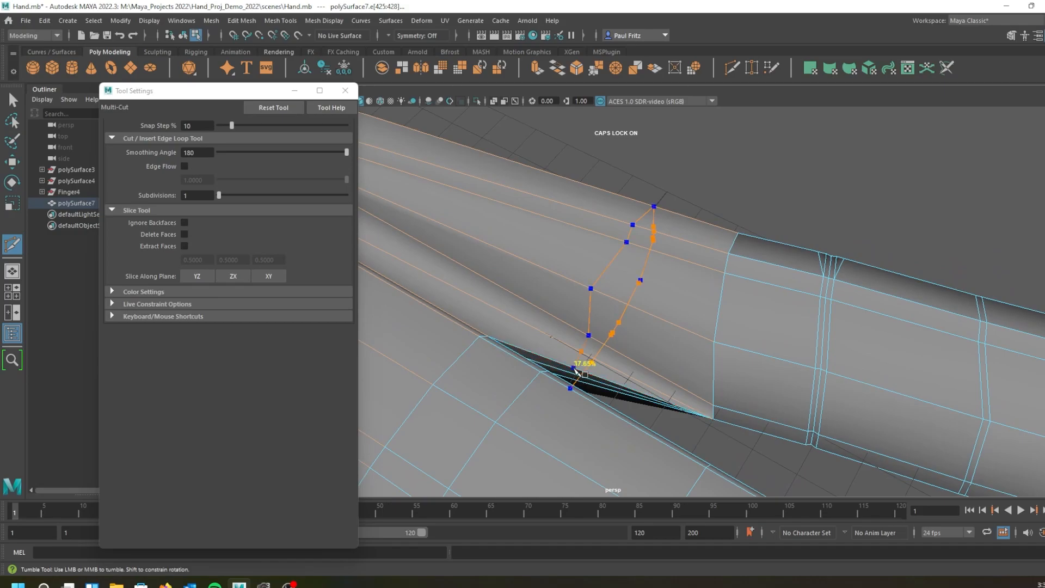
alt+drag(577, 370, 603, 403)
alt+middle_drag(602, 404, 420, 297)
click(416, 291)
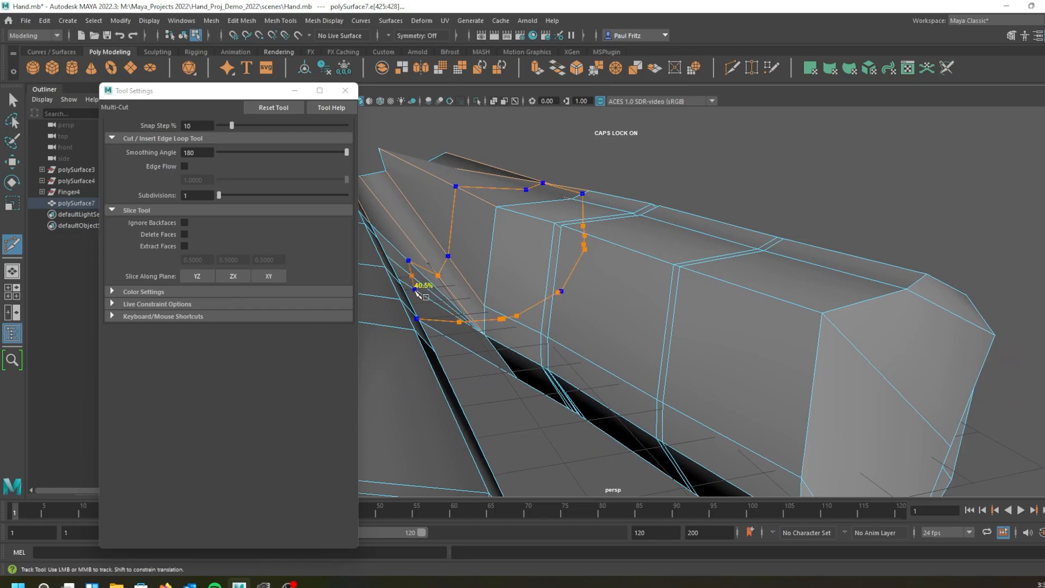
alt+drag(415, 291, 392, 322)
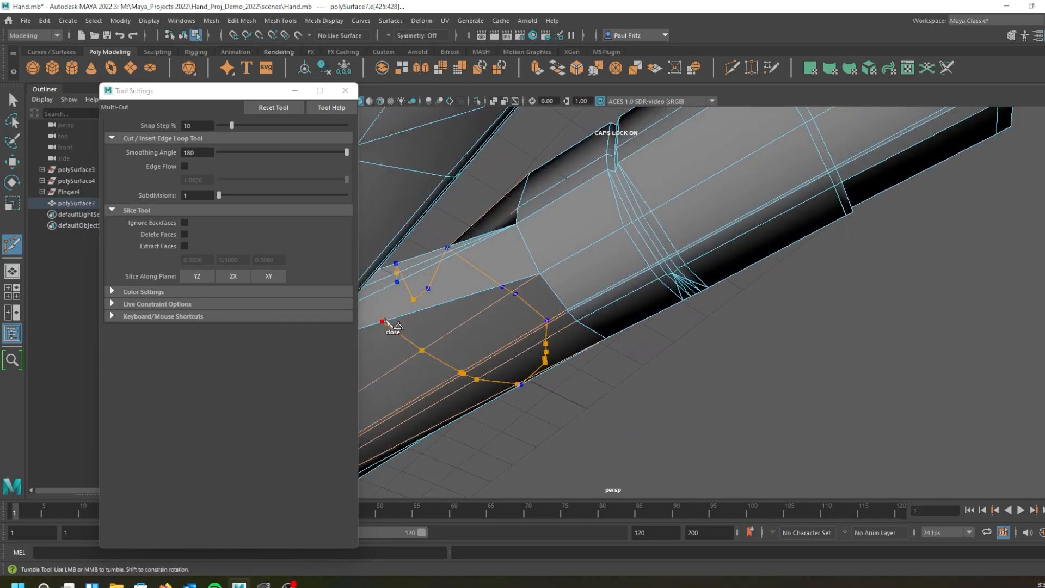
click(385, 323)
key(Return)
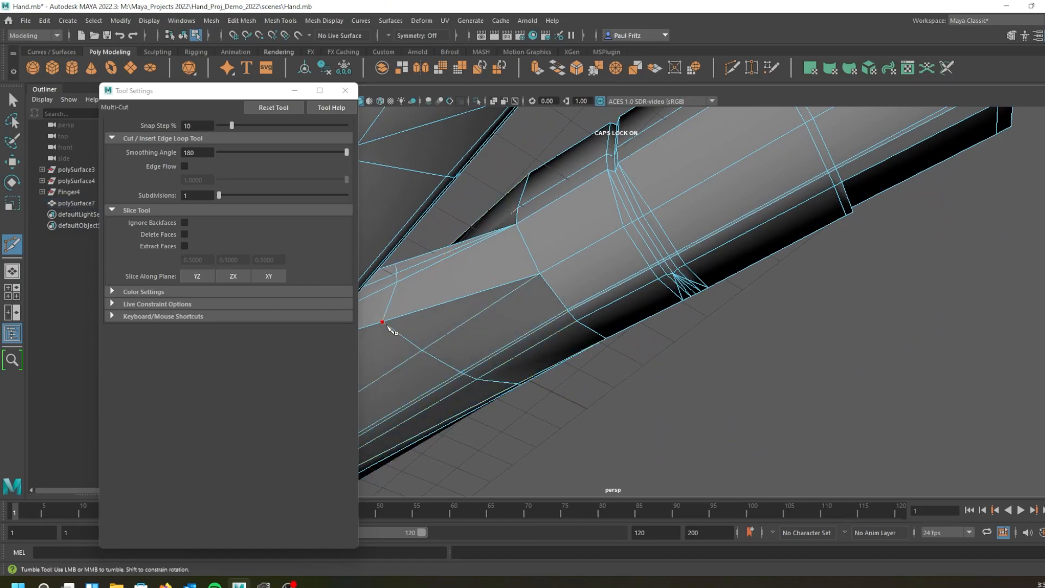
Close the Multi-Cut settings and delete the small faces on the index finger side of the thumb web gap.
alt+drag(543, 422, 479, 329)
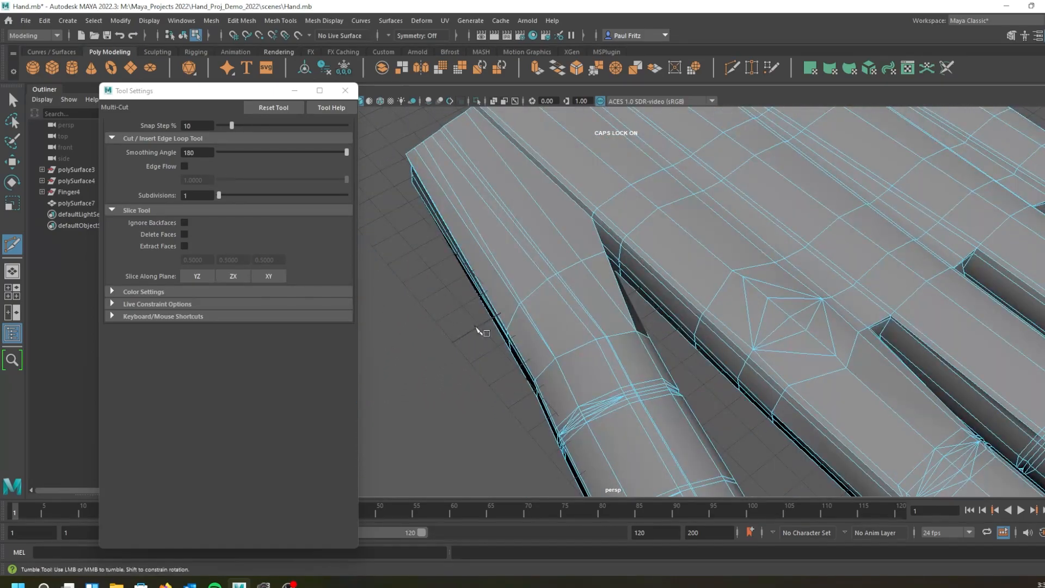
click(345, 90)
alt+middle_drag(535, 320, 449, 278)
alt+drag(450, 279, 440, 223)
alt+middle_drag(435, 115, 472, 200)
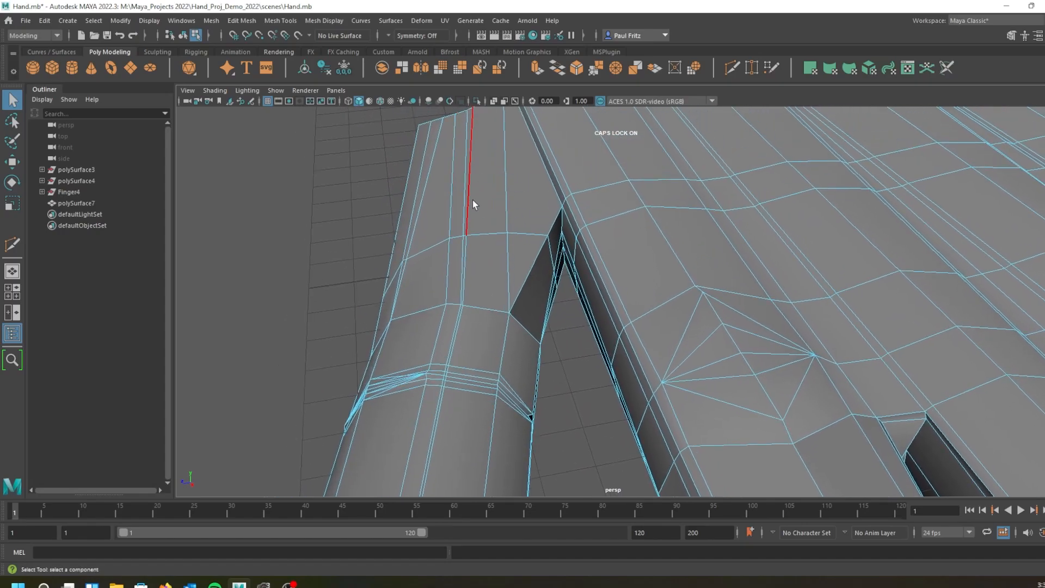
scroll(472, 200, up, 4)
alt+drag(473, 200, 453, 184)
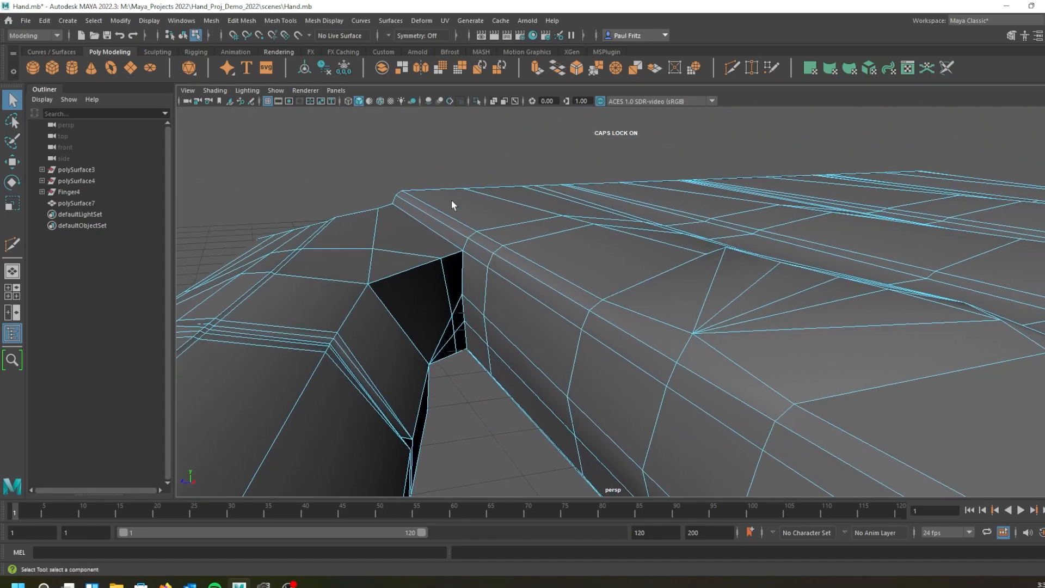
right_drag(463, 332, 460, 318)
click(459, 318)
click(479, 325)
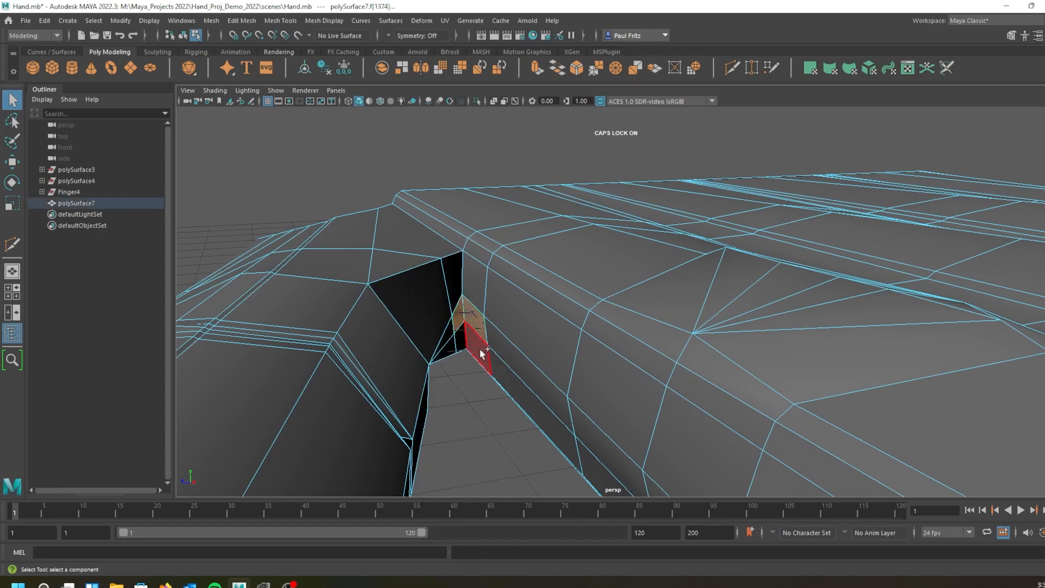
shift+click(484, 350)
key(Delete)
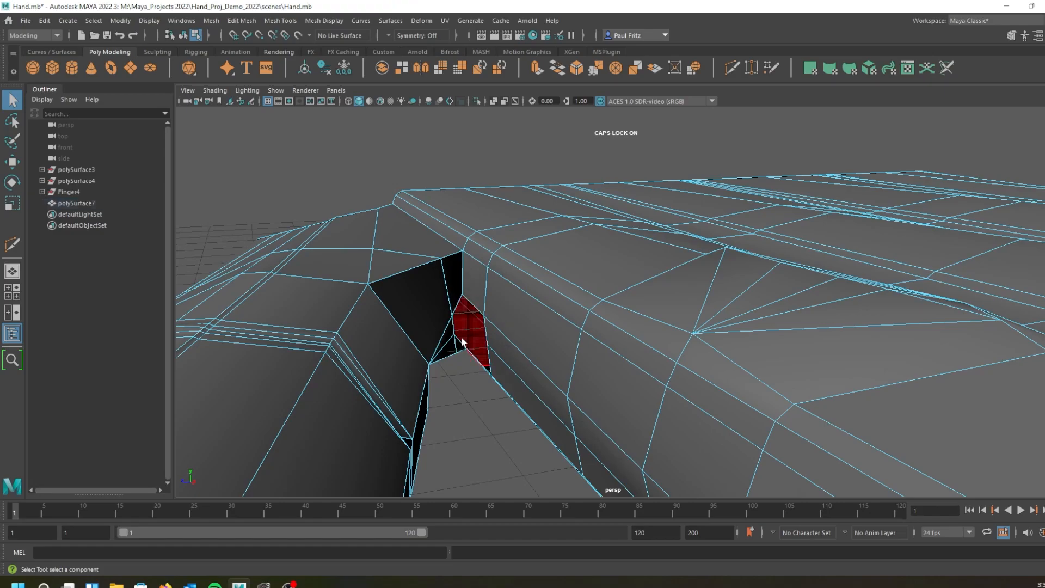
Weld the open thumb web vertices onto the matching vertices along the palm side of the gap with Target Weld.
mouse_move(441, 355)
alt+mouse_down()
mouse_move(418, 353)
mouse_move(457, 366)
mouse_move(435, 304)
mouse_move(460, 299)
mouse_move(436, 335)
alt+mouse_up()
right_drag(436, 334, 358, 287)
alt+drag(434, 334, 388, 284)
right_drag(388, 283, 329, 284)
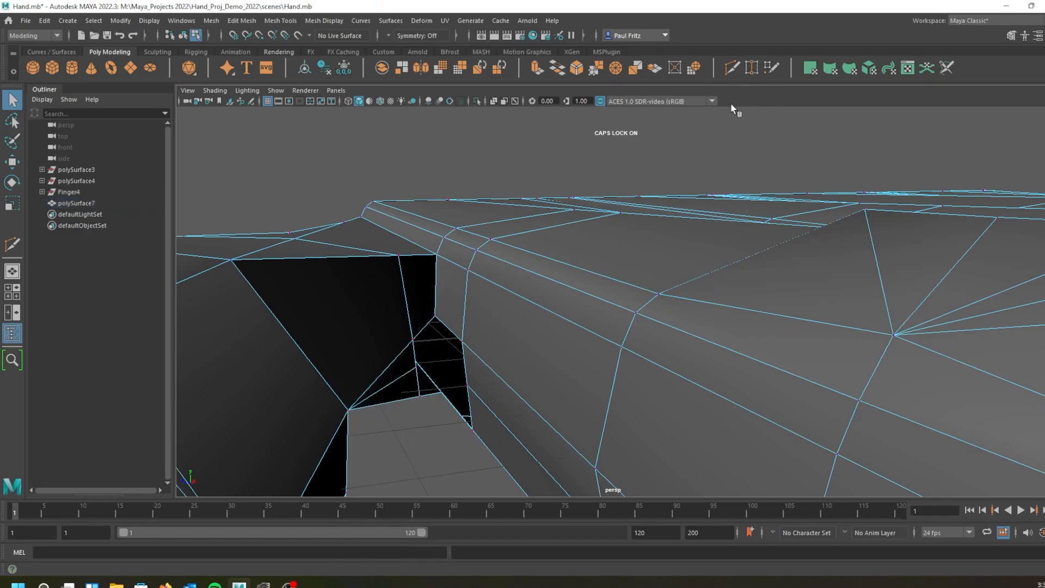
click(752, 68)
alt+drag(406, 326, 420, 311)
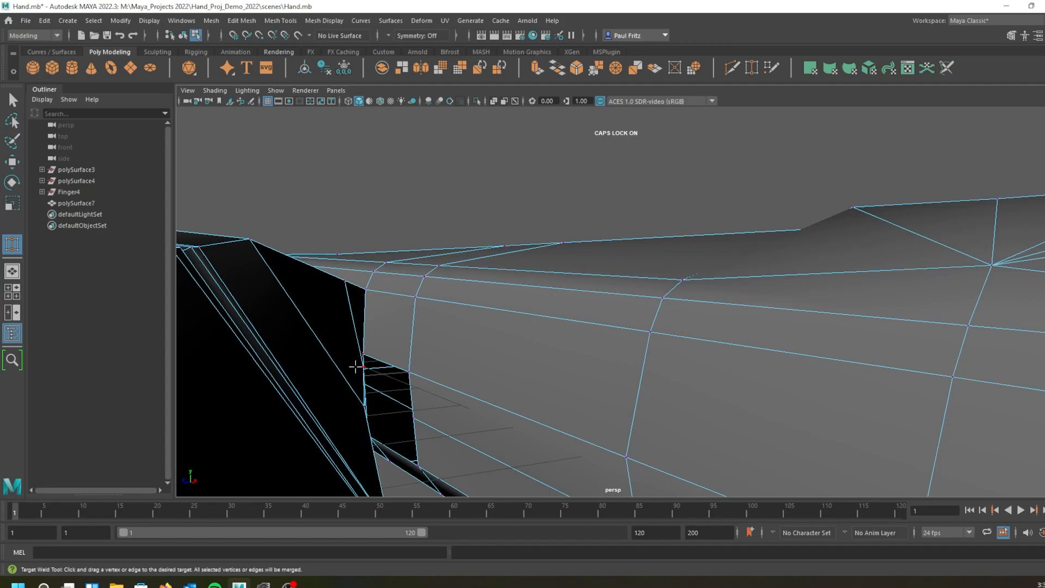
alt+drag(355, 364, 339, 366)
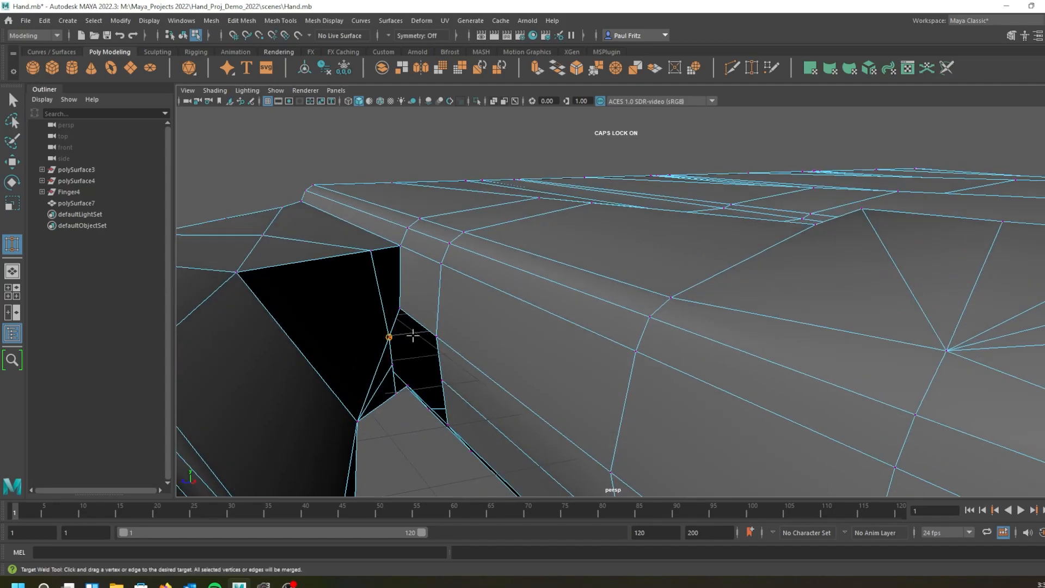
drag(431, 336, 337, 299)
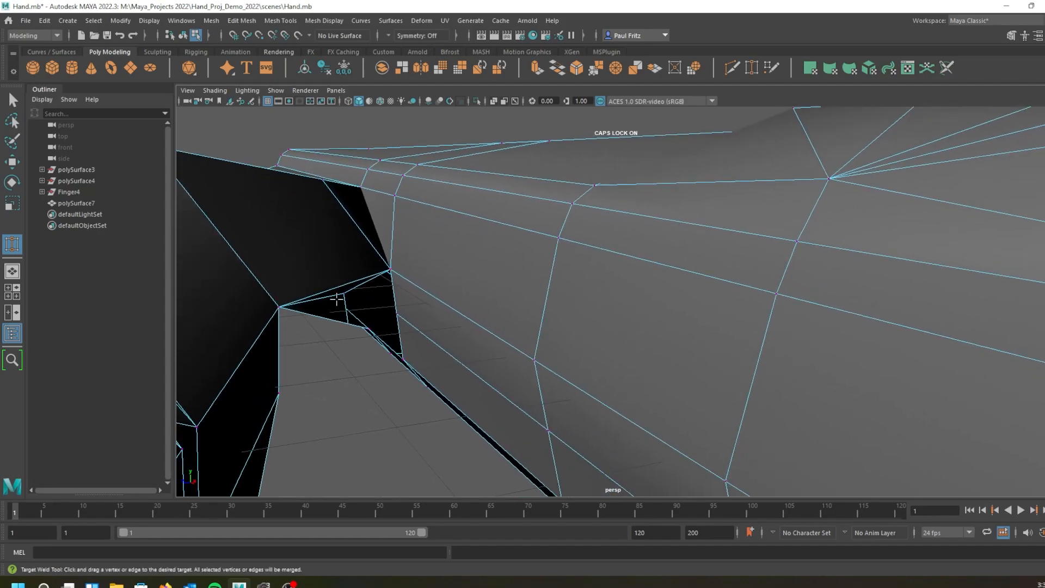
drag(395, 314, 401, 228)
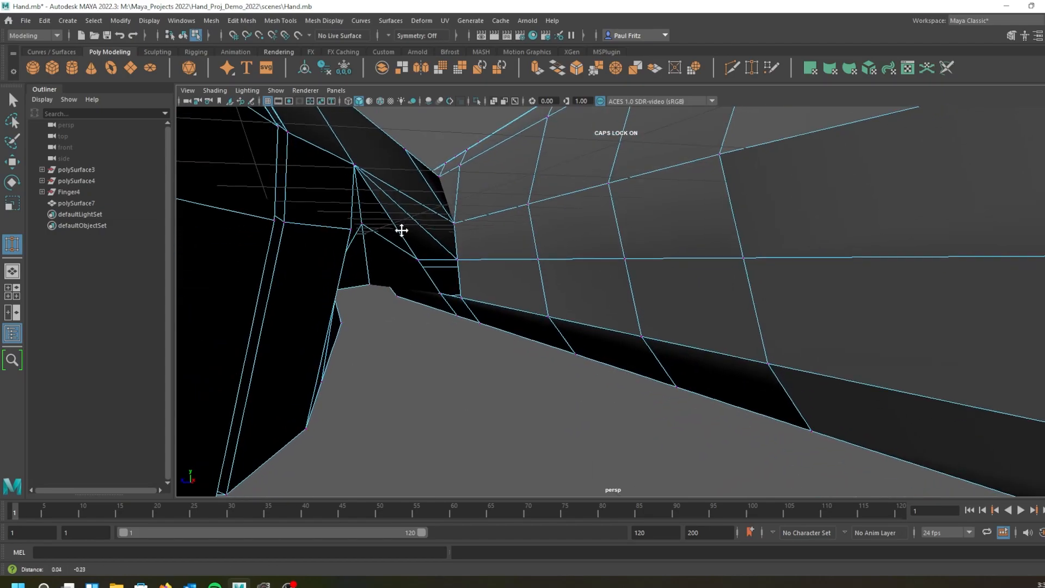
mouse_move(380, 264)
alt+mouse_down()
mouse_move(375, 278)
mouse_move(385, 269)
alt+mouse_up()
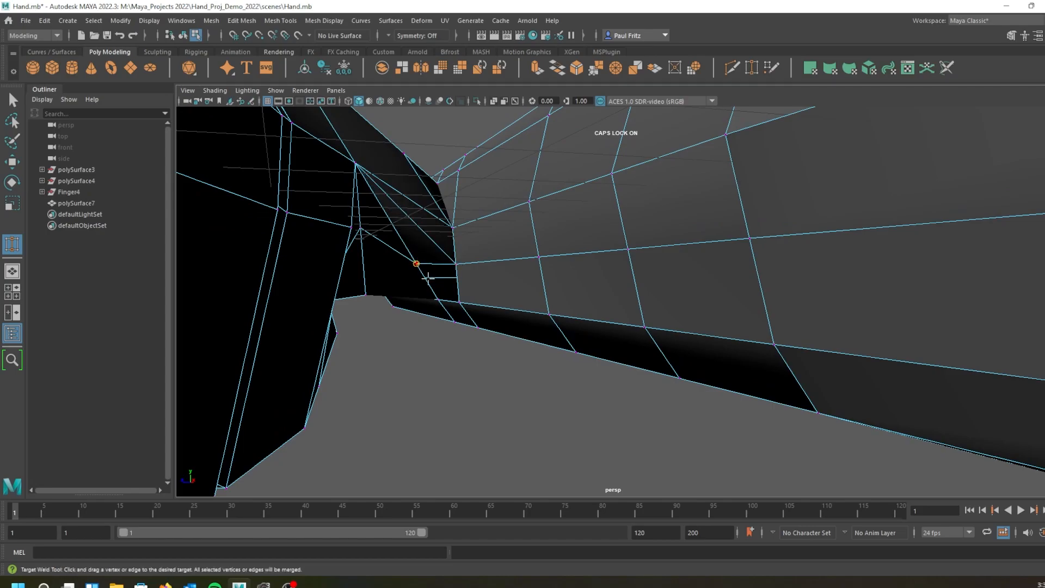
mouse_move(459, 301)
mouse_down()
mouse_move(448, 317)
mouse_move(460, 281)
mouse_up()
Cut an edge on the underside from the thumb web vertex to the end of the second palm edge loop with Multi-Cut.
alt+middle_drag(460, 281, 476, 244)
mouse_move(476, 275)
alt+mouse_down()
mouse_move(467, 258)
mouse_move(459, 268)
alt+mouse_up()
alt+middle_drag(524, 376, 481, 305)
alt+drag(458, 285, 427, 348)
alt+middle_drag(428, 348, 367, 253)
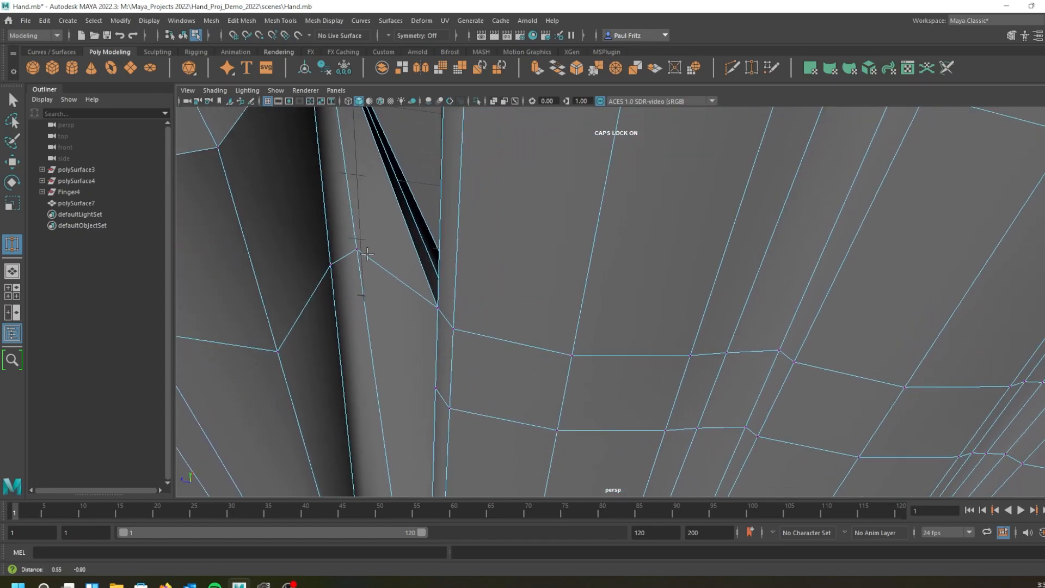
mouse_move(373, 264)
alt+mouse_down()
mouse_move(385, 270)
mouse_move(362, 256)
mouse_move(371, 258)
alt+mouse_up()
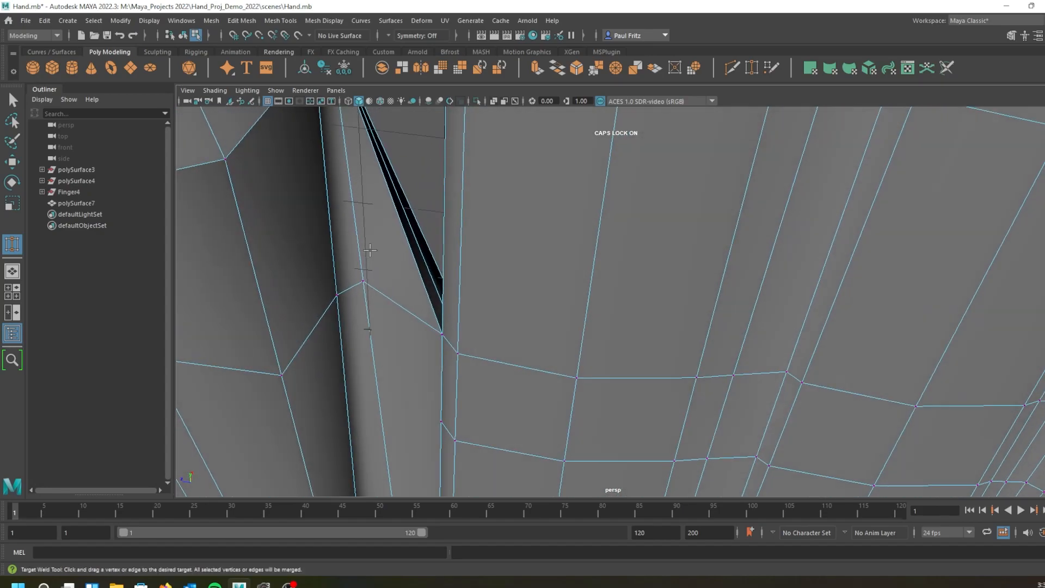
mouse_move(386, 268)
alt+mouse_down()
mouse_move(392, 292)
mouse_move(394, 272)
alt+mouse_up()
mouse_move(435, 176)
alt+mouse_down()
mouse_move(504, 350)
mouse_move(509, 299)
mouse_move(497, 294)
mouse_move(490, 256)
mouse_move(492, 343)
mouse_move(503, 342)
mouse_move(485, 320)
alt+mouse_up()
alt+middle_drag(490, 325, 446, 220)
alt+drag(440, 267, 460, 326)
alt+middle_drag(460, 327, 428, 306)
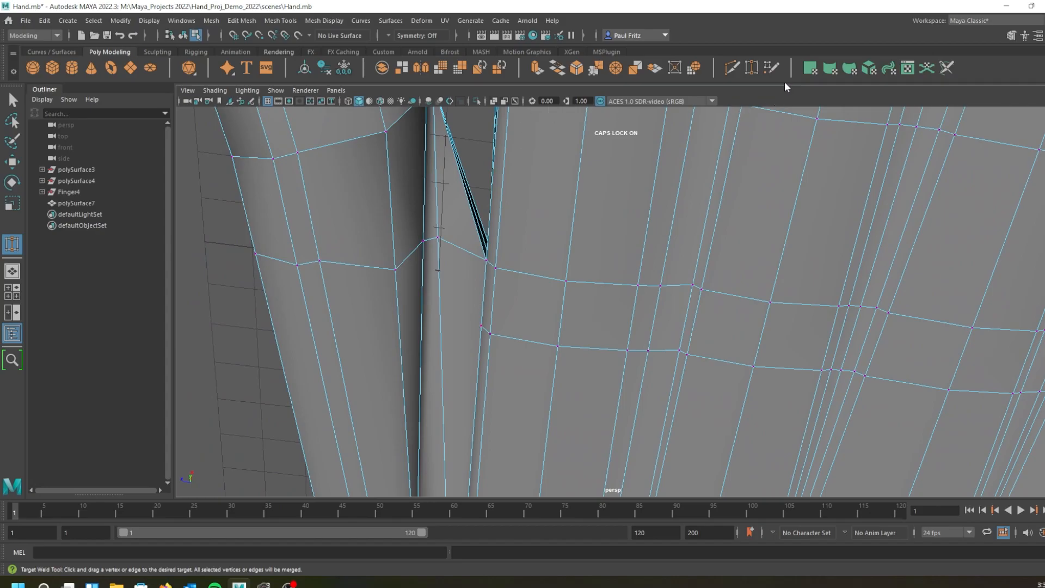
click(732, 68)
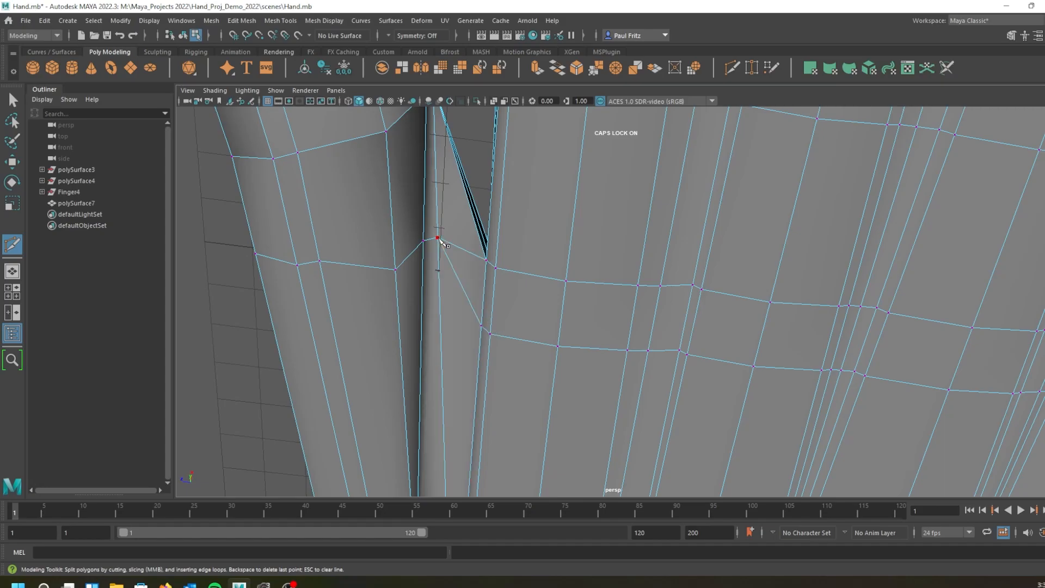
Examine the inside of the mesh around the thumb web for unconnected edges.
alt+drag(463, 235, 459, 303)
scroll(516, 226, up, 2)
scroll(513, 224, up, 3)
alt+middle_drag(481, 166, 494, 253)
alt+drag(476, 244, 402, 246)
scroll(727, 231, up, 2)
alt+middle_drag(726, 226, 403, 271)
scroll(403, 270, up, 4)
scroll(403, 269, down, 3)
scroll(402, 262, up, 2)
alt+drag(402, 257, 343, 238)
alt+middle_drag(571, 275, 428, 237)
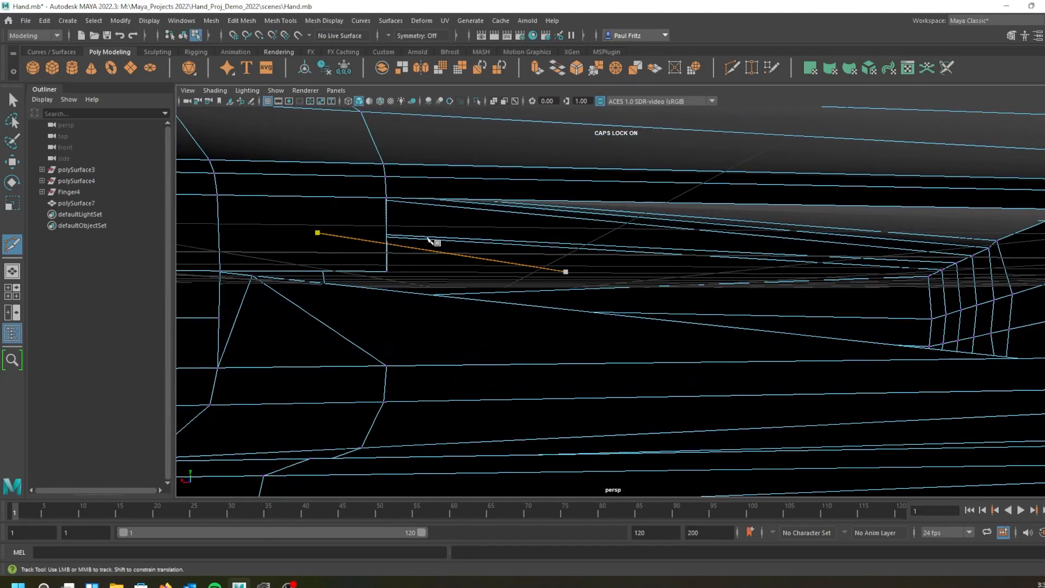
Hide the viewport grid and inspect the inner walls of the hand around the finger bases and thumb opening.
click(268, 101)
alt+drag(611, 373, 567, 356)
alt+middle_drag(641, 343, 281, 403)
alt+drag(569, 375, 549, 367)
scroll(700, 343, up, 4)
scroll(702, 345, down, 4)
alt+drag(784, 346, 744, 335)
alt+middle_drag(816, 343, 550, 364)
alt+middle_drag(730, 370, 644, 378)
scroll(613, 378, up, 4)
scroll(702, 355, down, 4)
alt+drag(613, 377, 662, 357)
alt+middle_drag(737, 346, 447, 325)
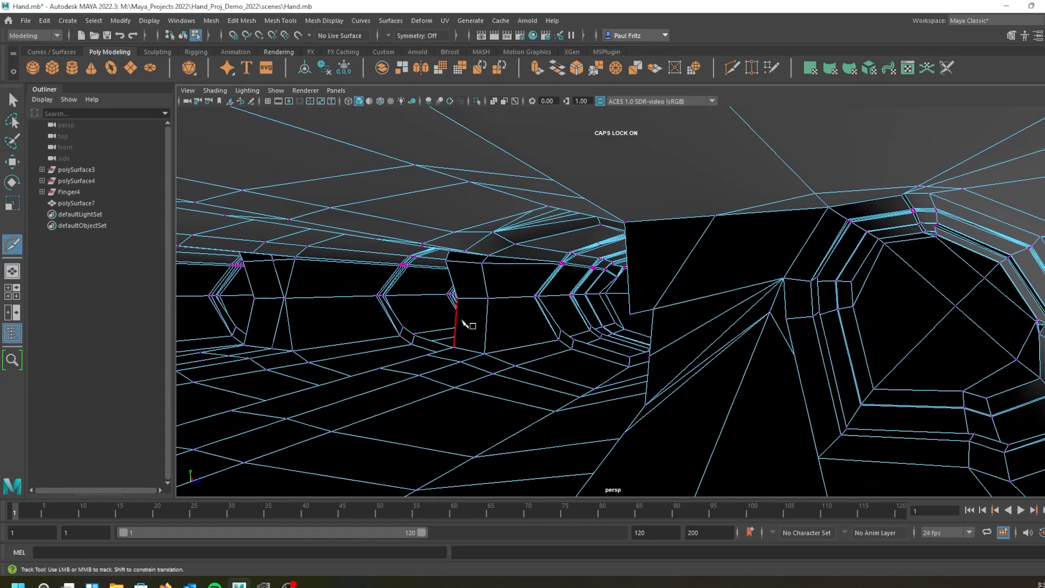
alt+right_drag(482, 323, 870, 333)
alt+drag(870, 333, 837, 341)
alt+drag(640, 309, 674, 306)
alt+right_drag(788, 335, 975, 348)
alt+middle_drag(975, 348, 969, 337)
alt+middle_drag(855, 325, 790, 289)
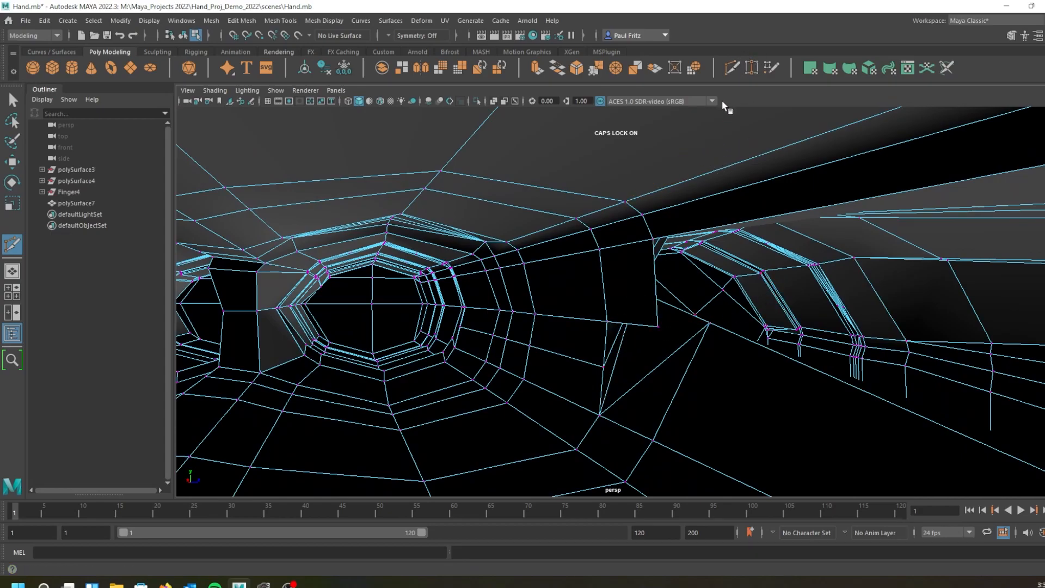
Weld the loose corner vertex inside the thumb web to the adjacent vertex of the index finger wall with Target Weld.
key(q)
click(752, 67)
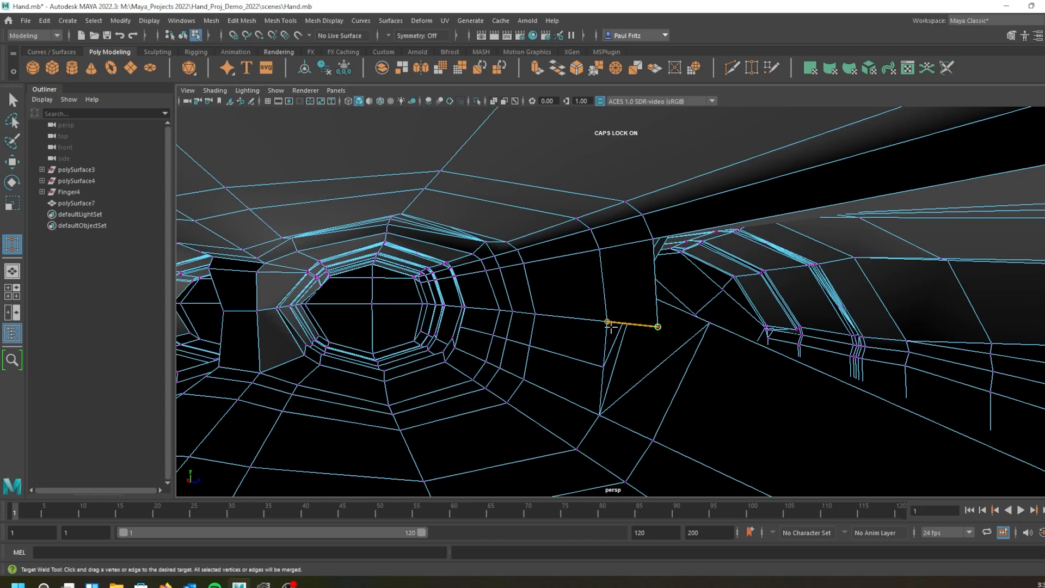
alt+drag(620, 328, 602, 327)
alt+middle_drag(602, 327, 117, 275)
alt+middle_drag(513, 286, 398, 313)
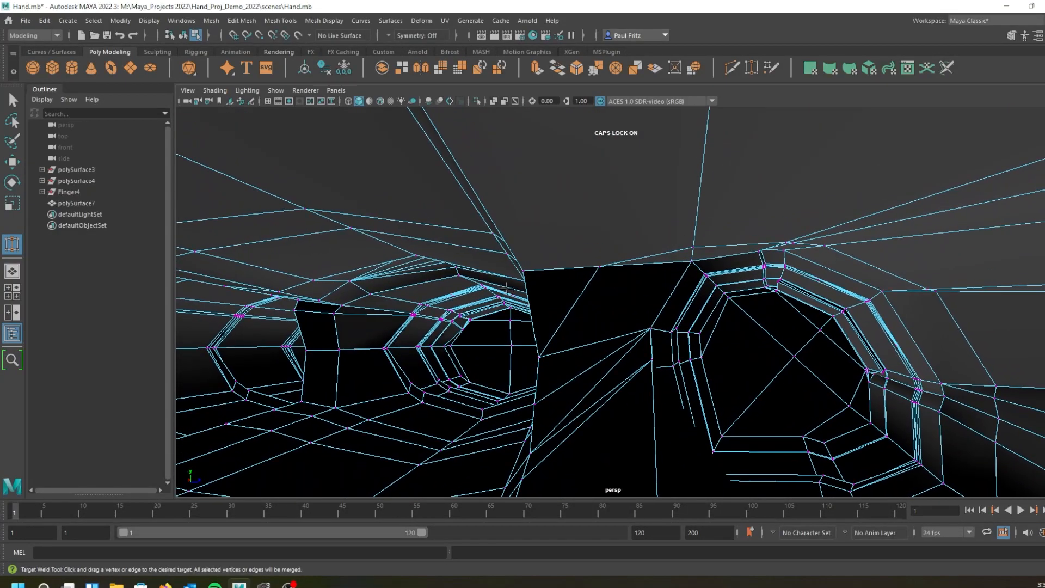
Inspect the thumb web from outside, checking the welded edges between the thumb and the index finger.
alt+middle_drag(506, 294, 556, 231)
alt+drag(556, 232, 749, 289)
scroll(749, 289, down, 5)
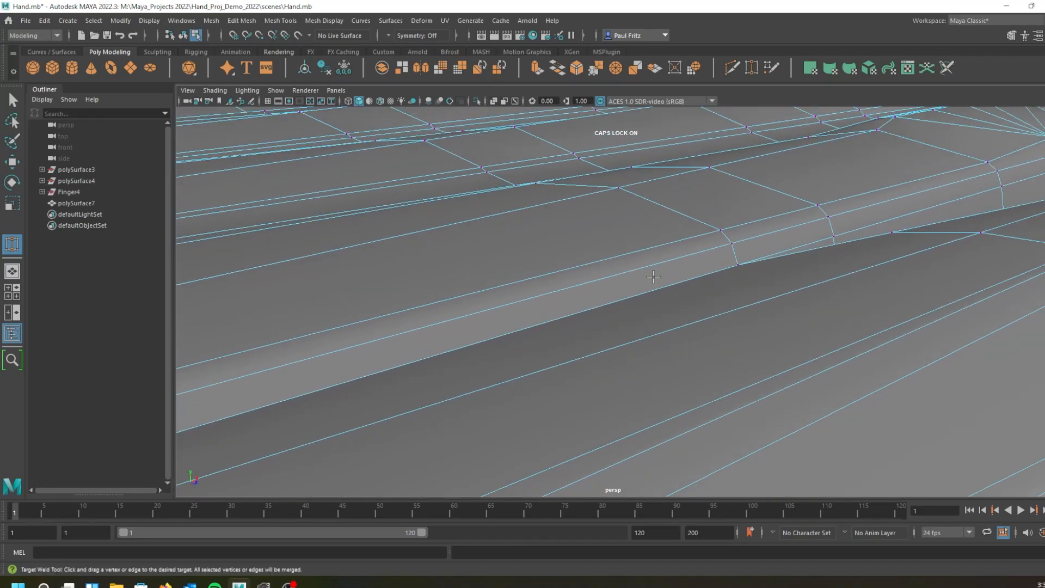
alt+drag(878, 273, 250, 280)
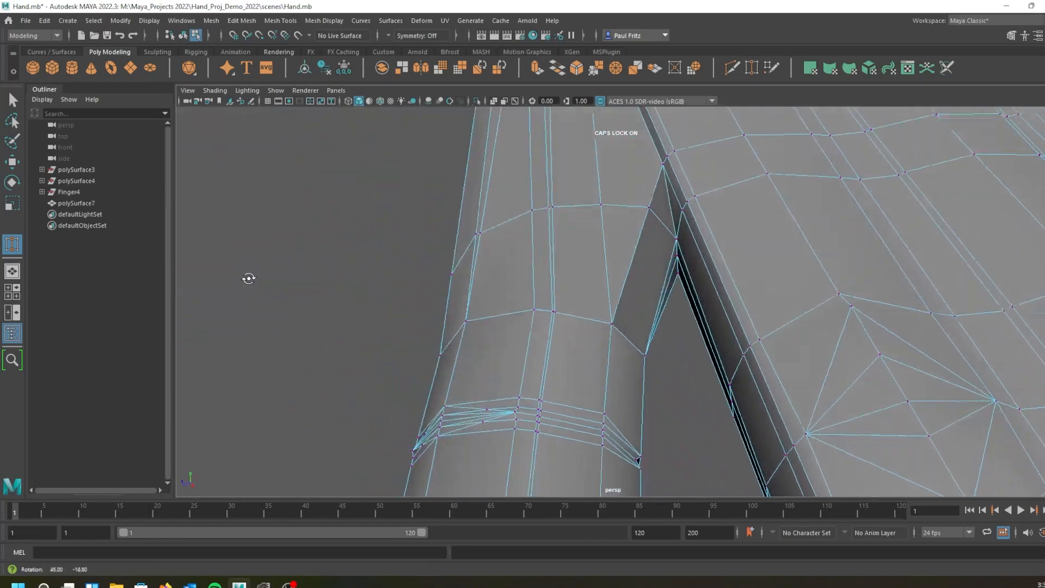
alt+middle_drag(596, 329, 371, 169)
alt+middle_drag(459, 247, 599, 253)
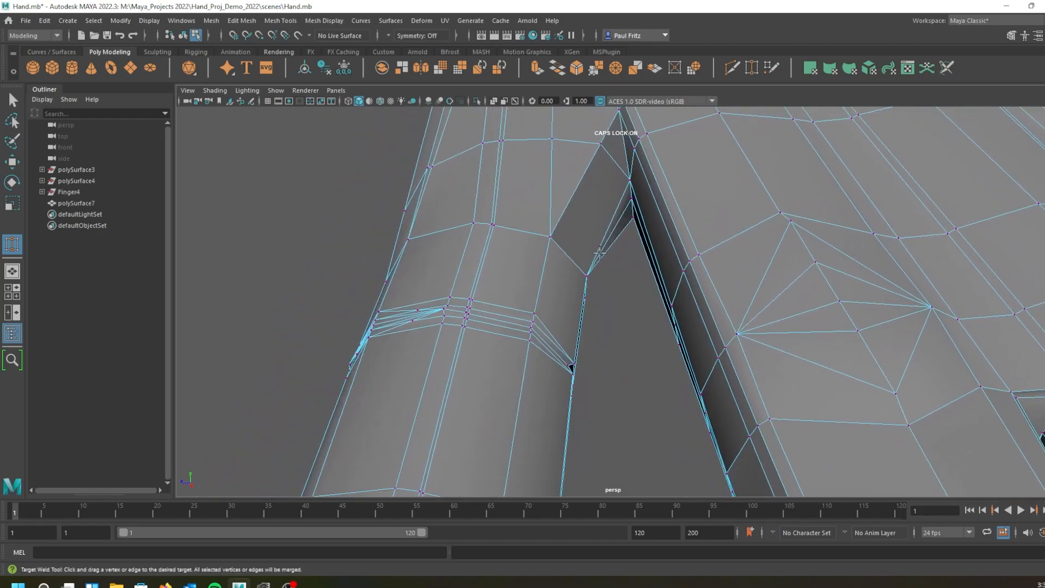
alt+drag(626, 295, 628, 282)
alt+middle_drag(627, 282, 607, 196)
alt+drag(583, 214, 604, 294)
alt+middle_drag(604, 294, 504, 126)
alt+drag(530, 250, 575, 273)
alt+middle_drag(577, 280, 493, 122)
alt+middle_drag(497, 278, 429, 209)
alt+drag(430, 219, 441, 329)
scroll(438, 221, down, 3)
Preview the hand smoothed, check the thumb, fingers and palm, and return to the unsmoothed display.
key(3)
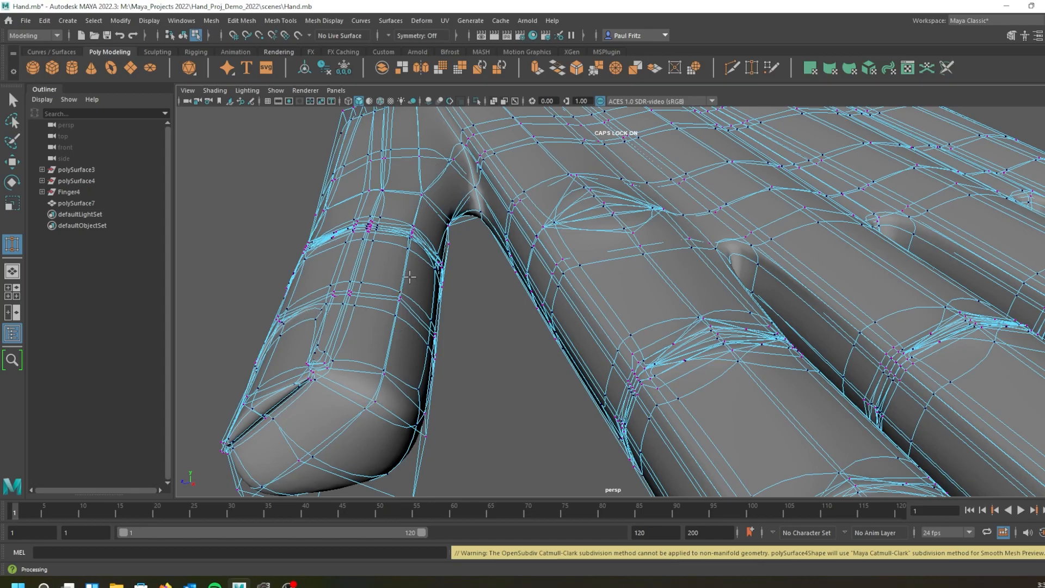
alt+middle_drag(410, 238, 429, 401)
alt+drag(412, 343, 594, 285)
key(q)
alt+middle_drag(653, 287, 379, 187)
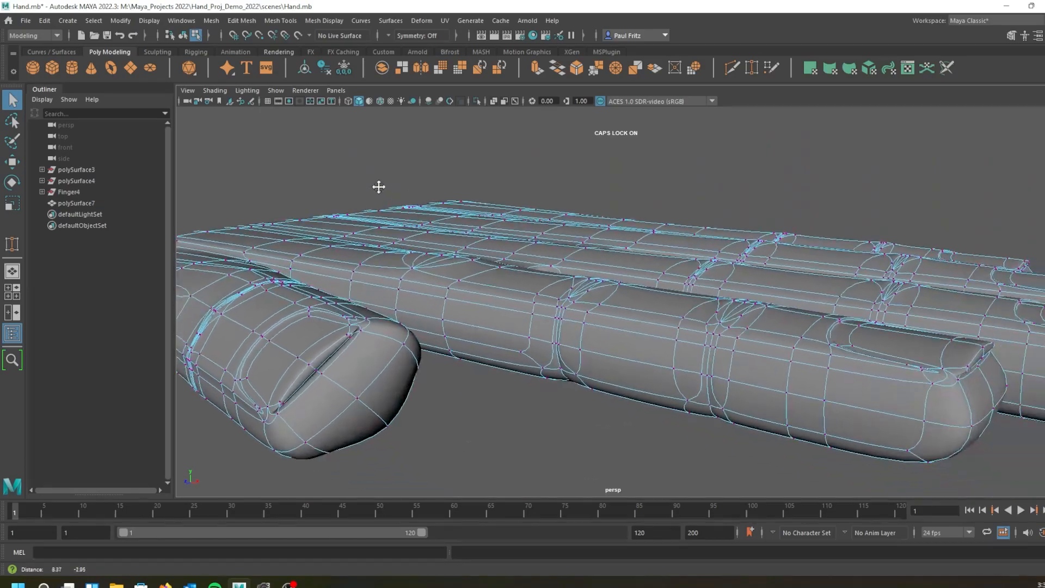
scroll(434, 240, down, 5)
alt+drag(448, 254, 426, 183)
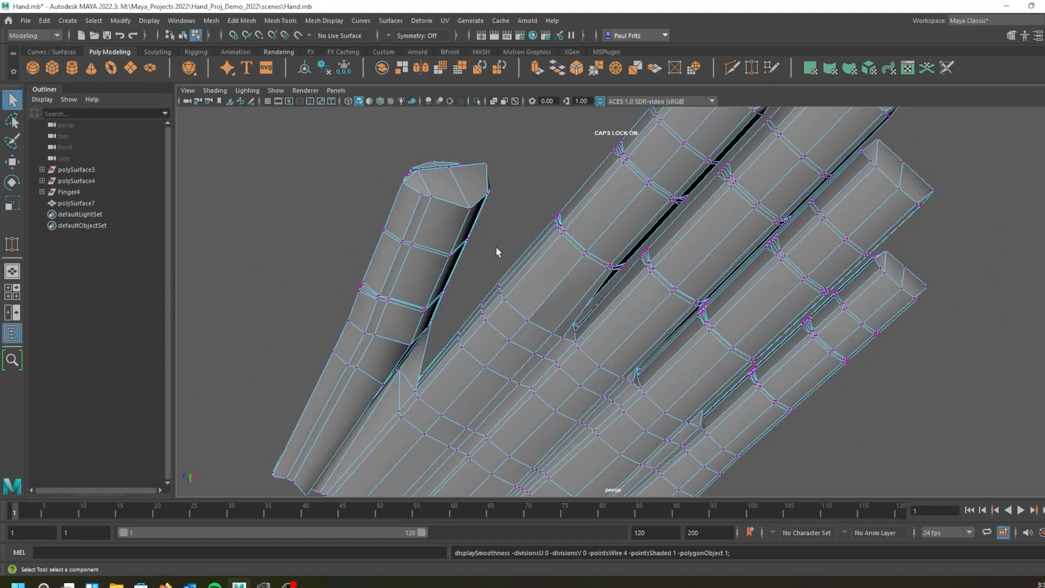
alt+drag(474, 221, 471, 233)
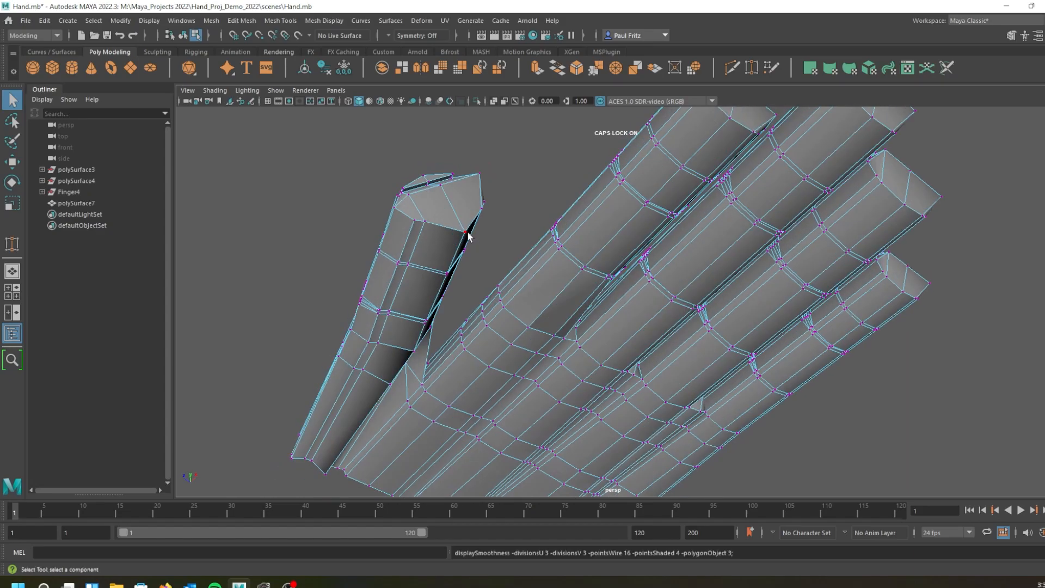
key(3)
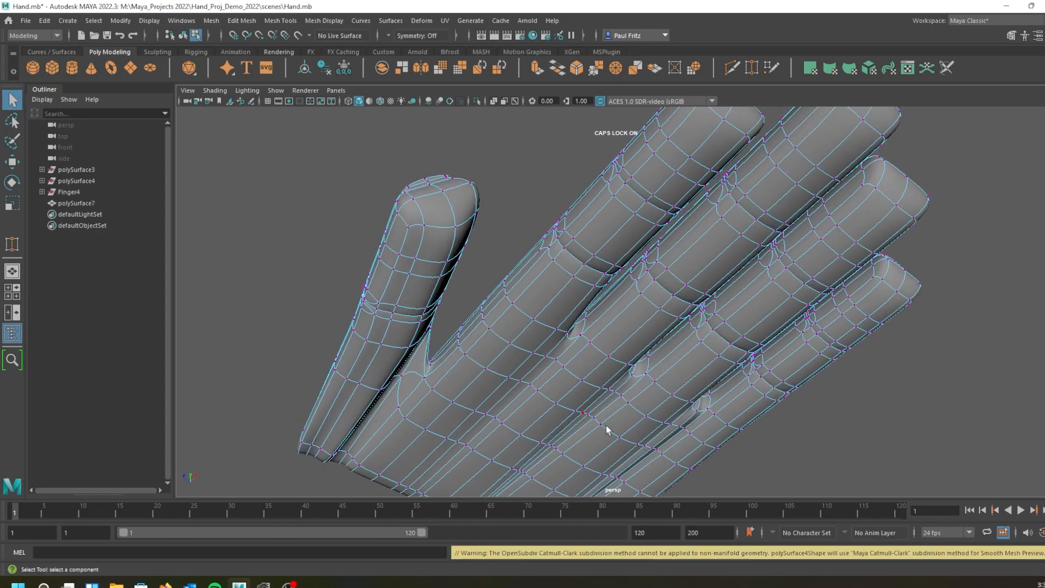
key(1)
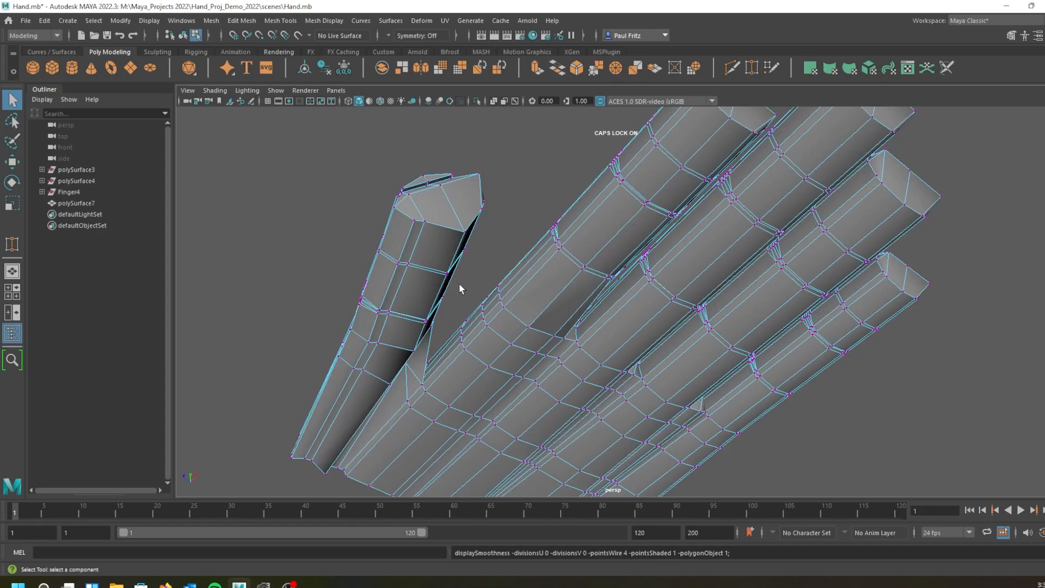
Bring up the Smooth Proxy commands for the hand mesh.
alt+drag(466, 204, 489, 275)
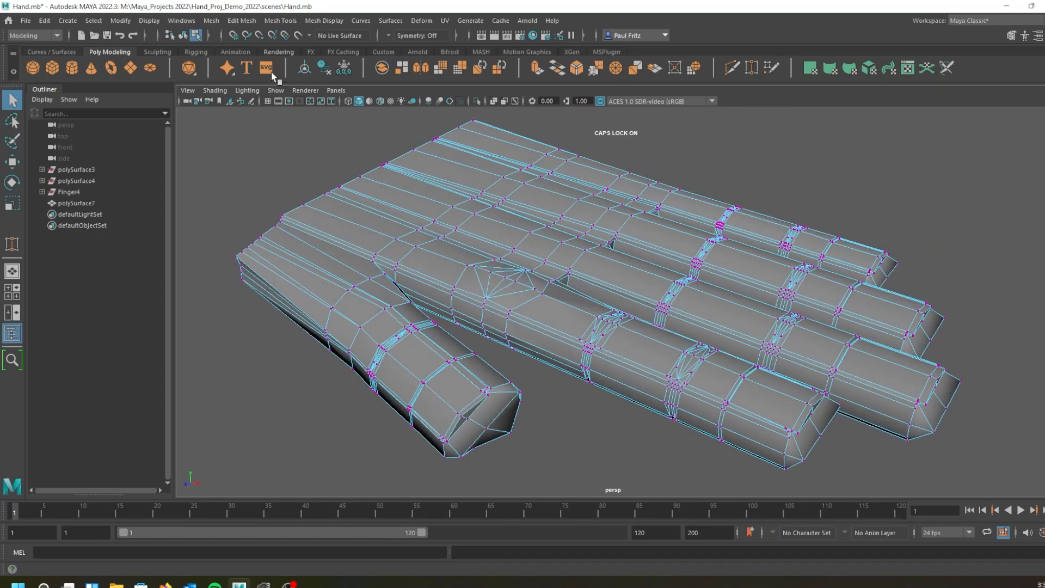
click(210, 21)
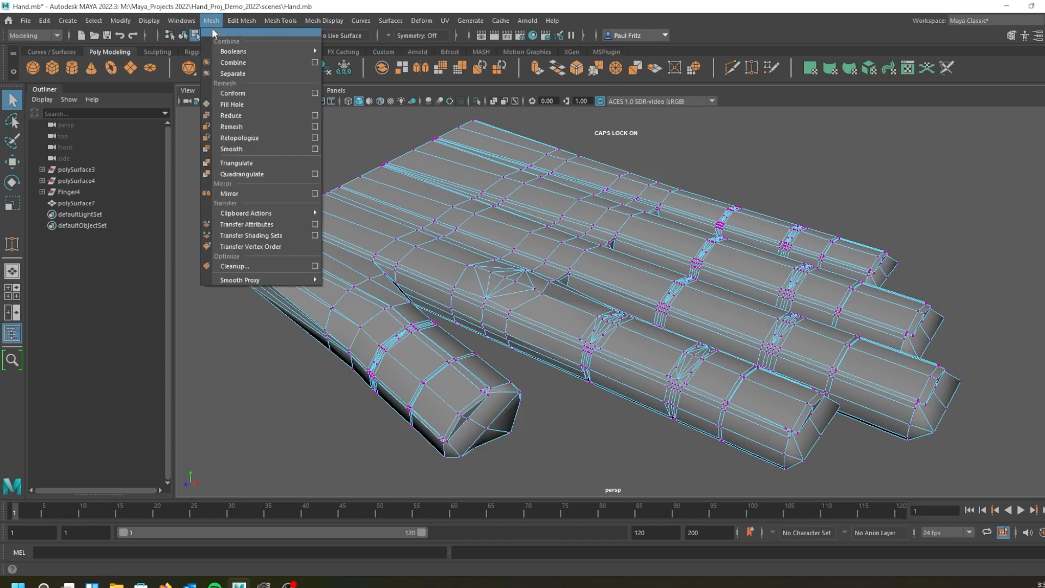
mouse_move(273, 282)
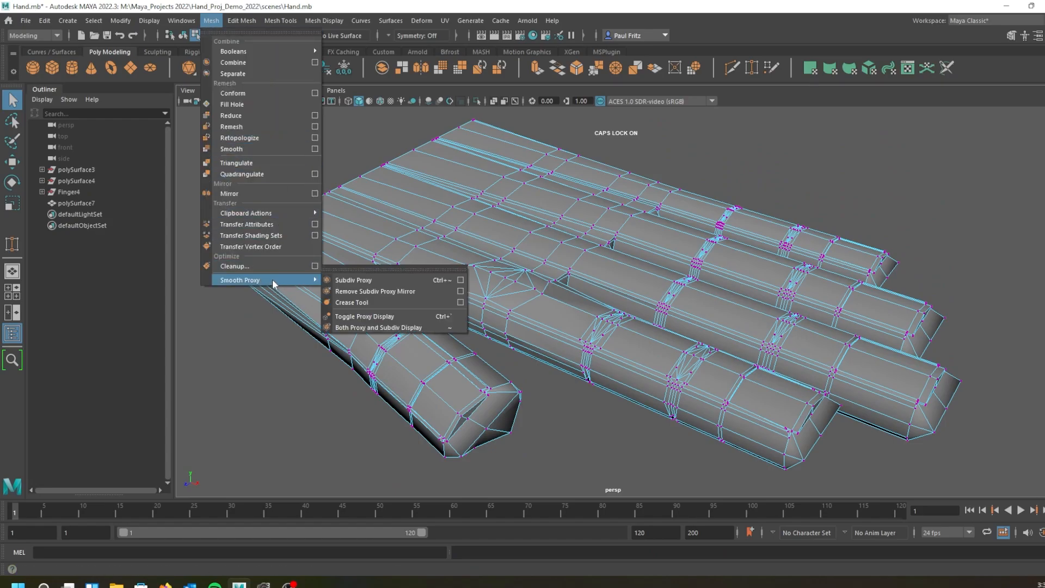
Reset the mesh Cleanup options and set them to select matching polygons, checking faces with more than 4 sides and faces with holes.
click(314, 266)
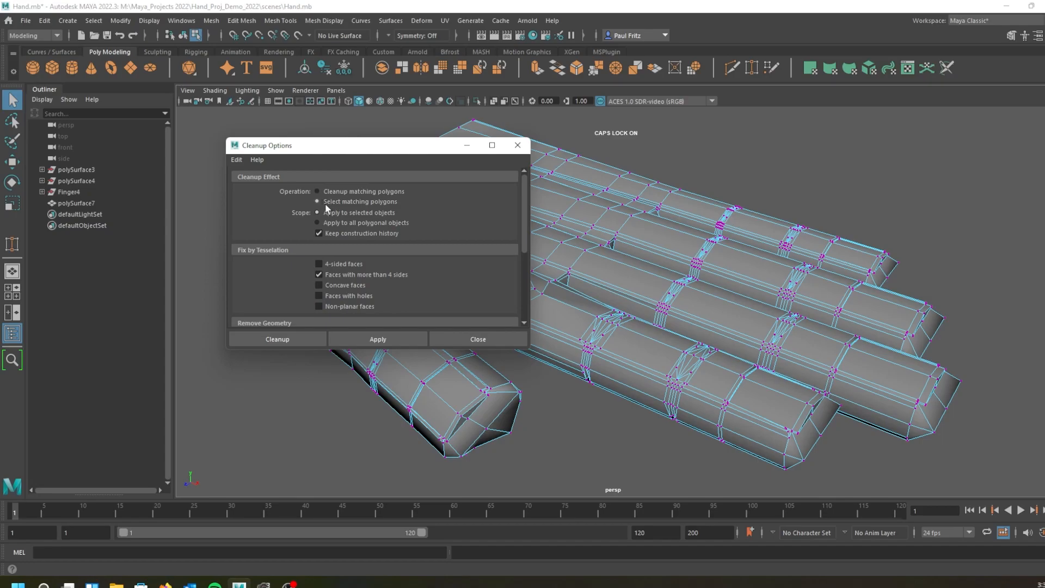
click(236, 159)
click(242, 181)
click(317, 202)
click(320, 275)
click(320, 296)
drag(385, 151, 180, 69)
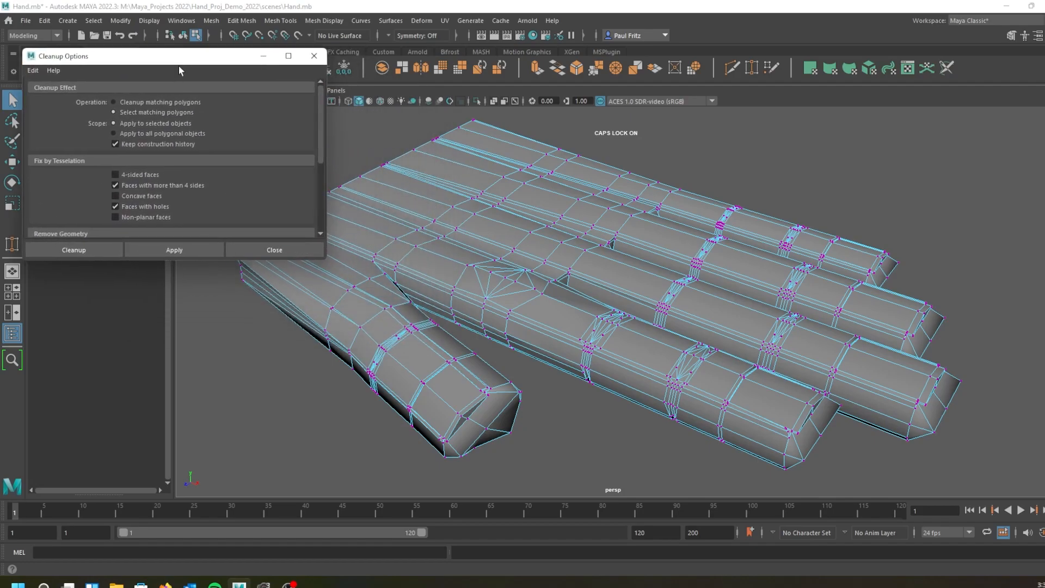
Run the Cleanup selection on the hand mesh and inspect the flagged face between the thumb and the index finger.
click(174, 250)
alt+middle_drag(441, 315, 454, 331)
alt+drag(454, 331, 497, 345)
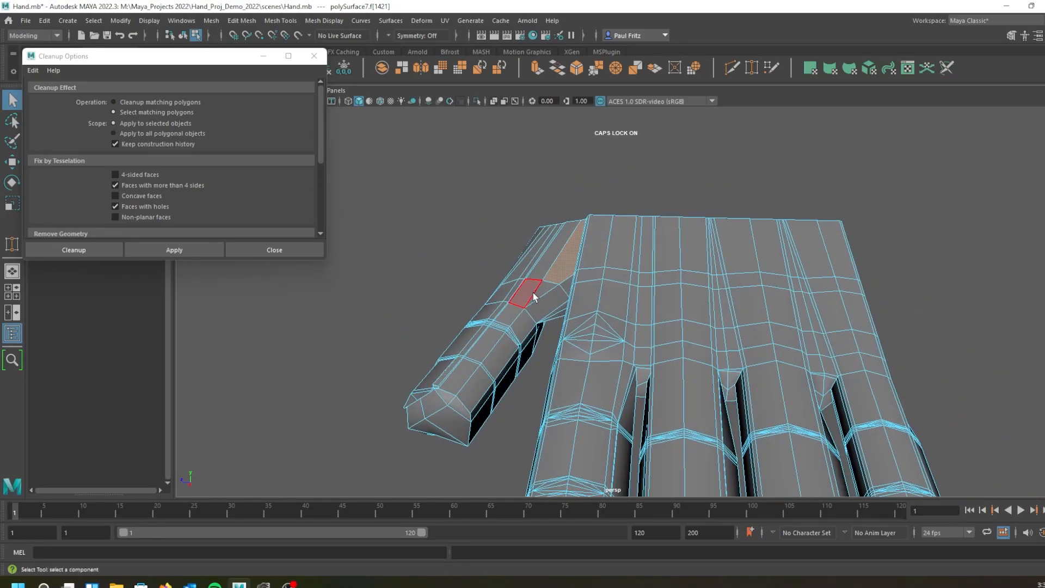
alt+drag(547, 314, 710, 352)
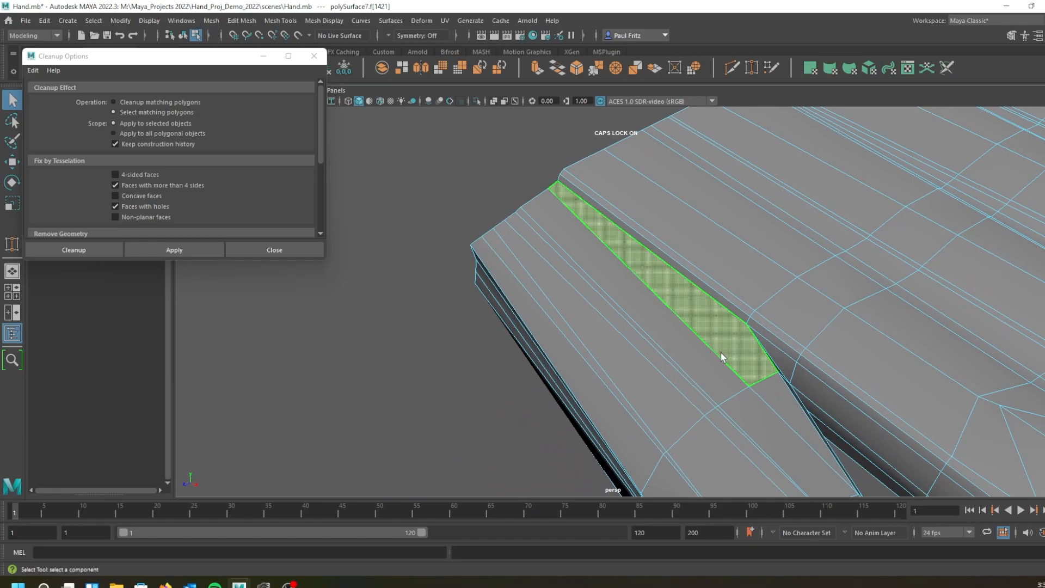
alt+drag(722, 357, 684, 345)
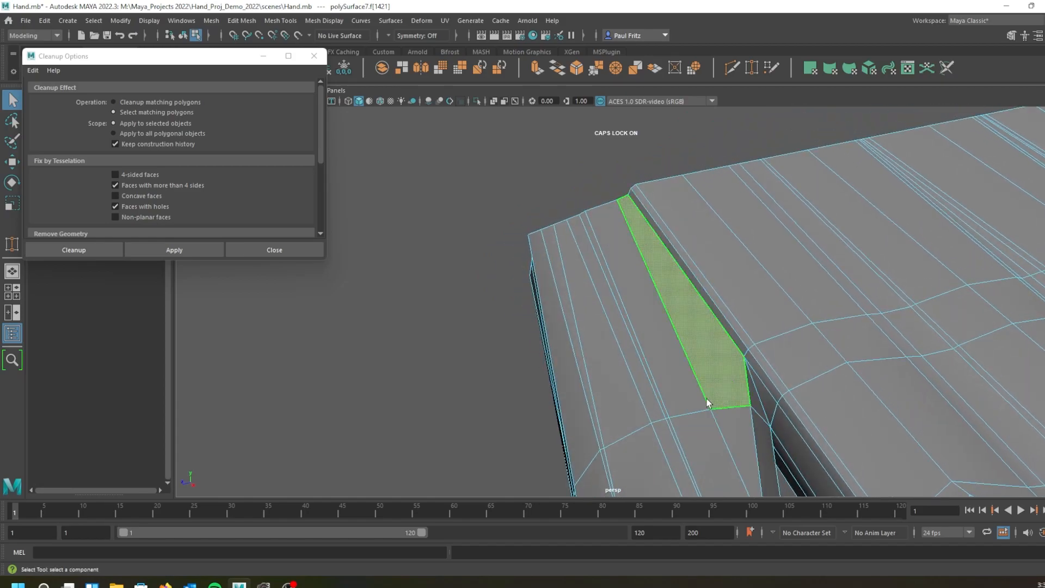
alt+drag(701, 401, 788, 382)
alt+middle_drag(752, 329, 741, 425)
scroll(716, 387, up, 3)
mouse_move(716, 387)
alt+mouse_down()
mouse_move(711, 359)
mouse_move(711, 373)
alt+mouse_up()
alt+middle_drag(712, 373, 549, 312)
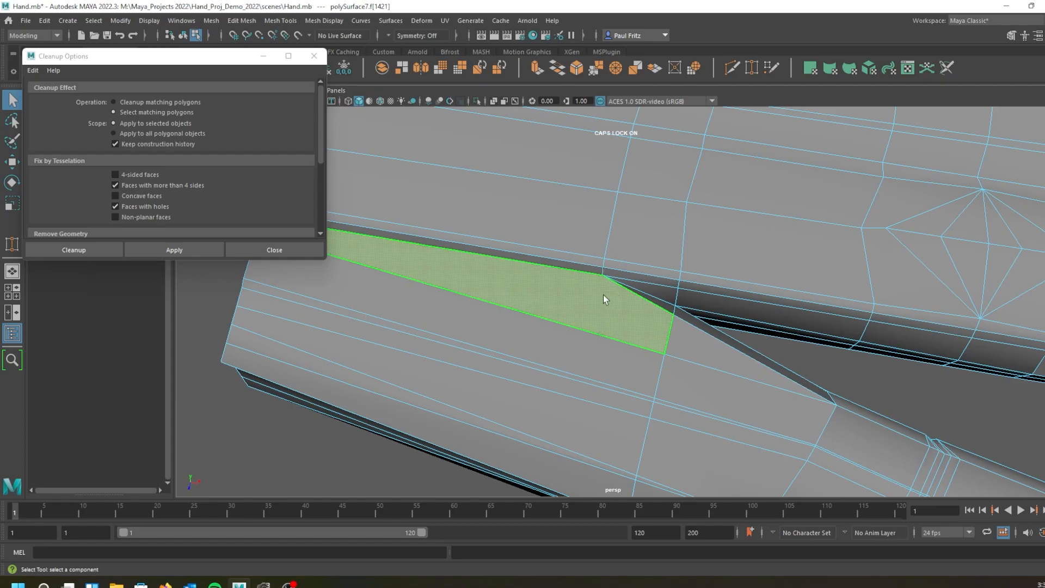
Split the flagged thumb-side face with Multi-Cut from its inner corner vertex to the opposite vertex, and close the Cleanup options.
click(733, 68)
right_click(647, 210)
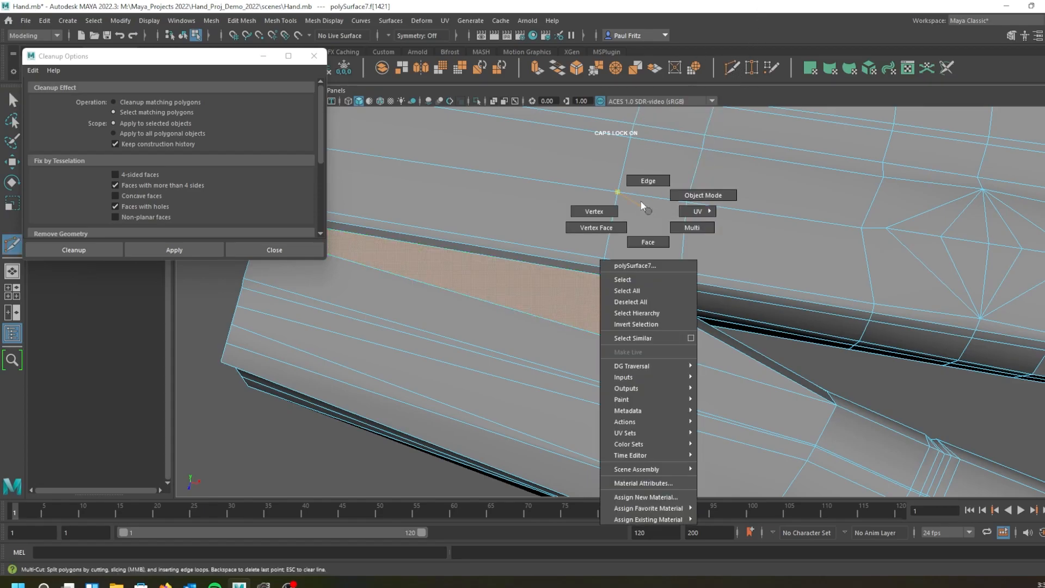
click(595, 211)
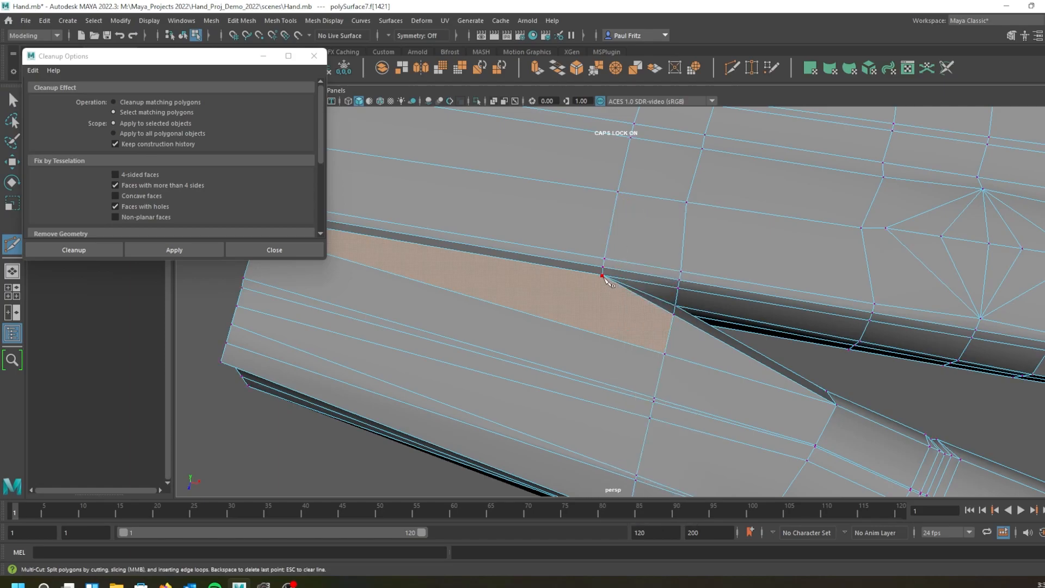
click(603, 275)
click(665, 354)
key(Return)
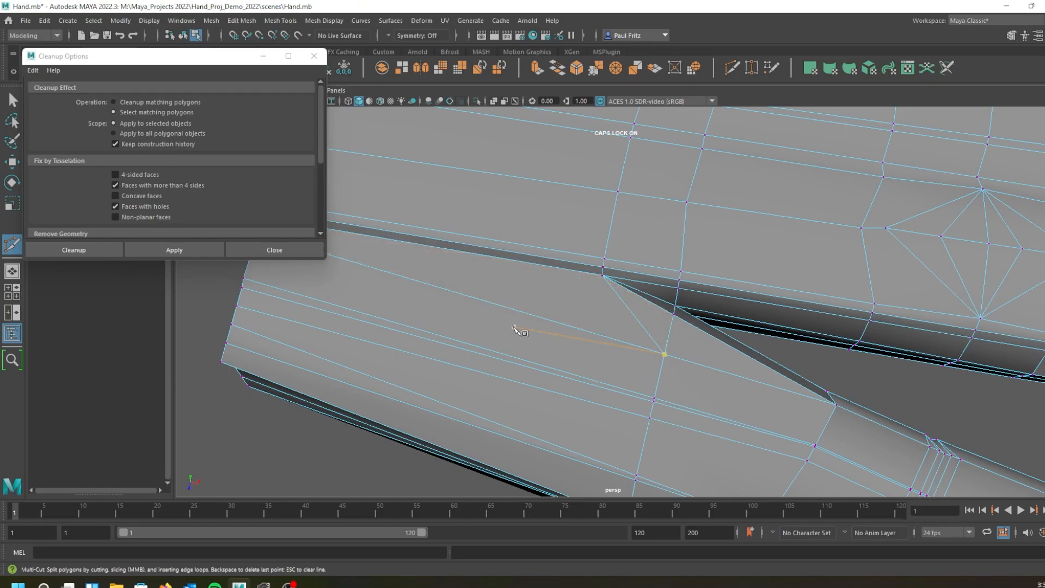
alt+drag(536, 340, 560, 339)
alt+middle_drag(563, 340, 633, 363)
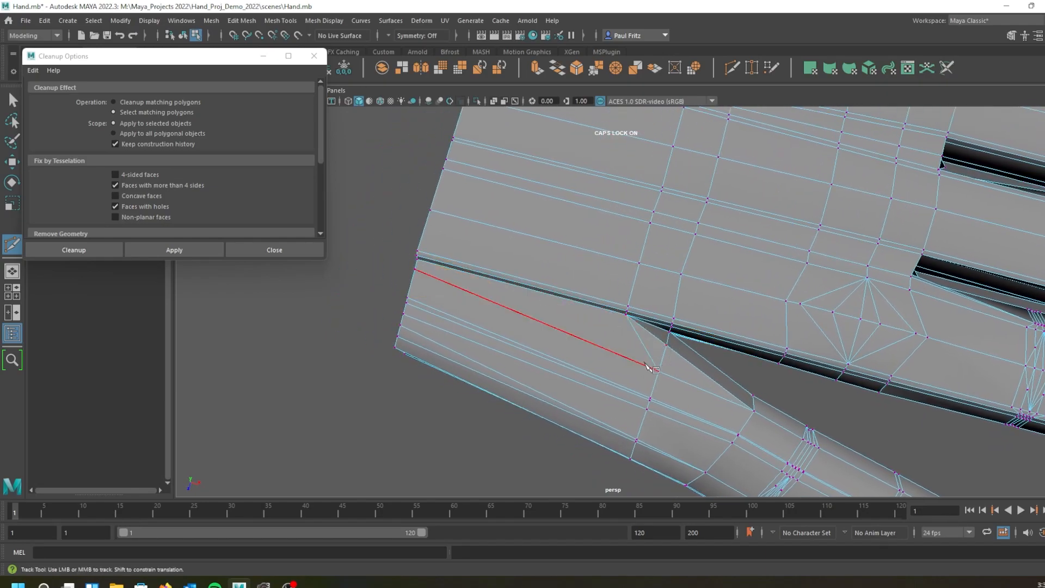
click(253, 251)
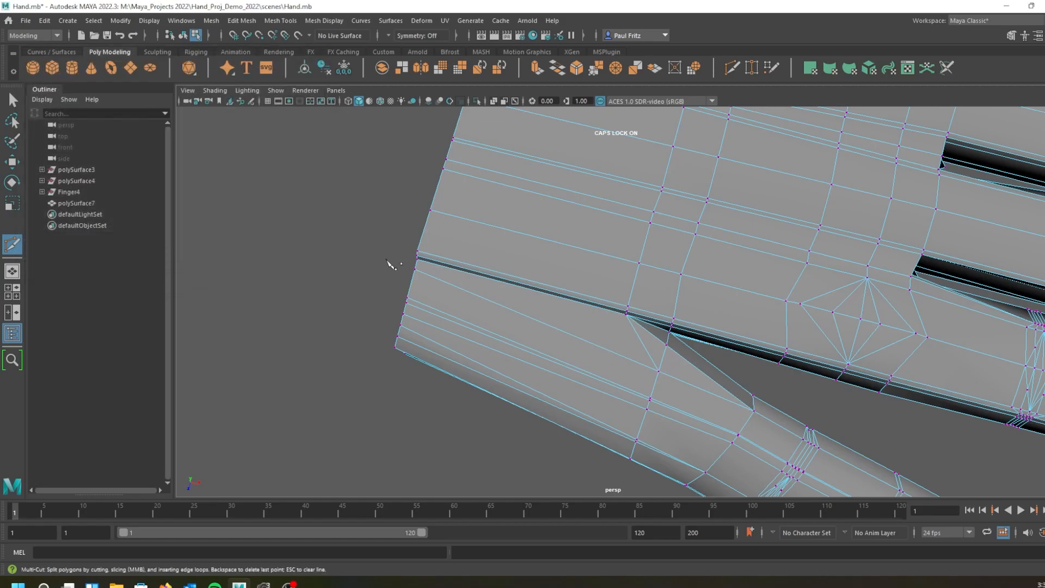
key(q)
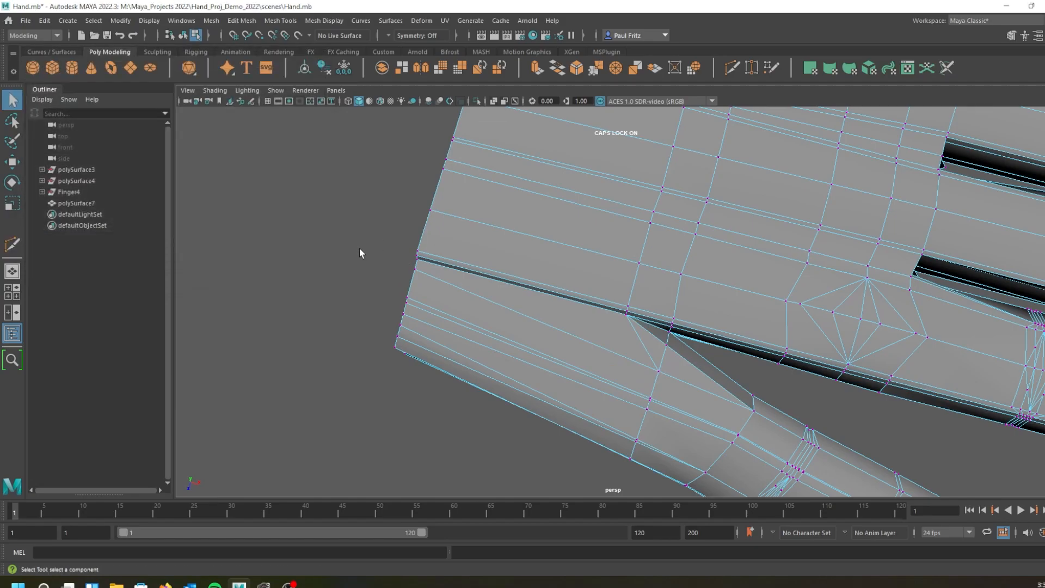
Preview the hand smoothed around the thumb joint and return to the unsmoothed display.
key(3)
alt+drag(683, 367, 546, 264)
alt+middle_drag(546, 264, 577, 358)
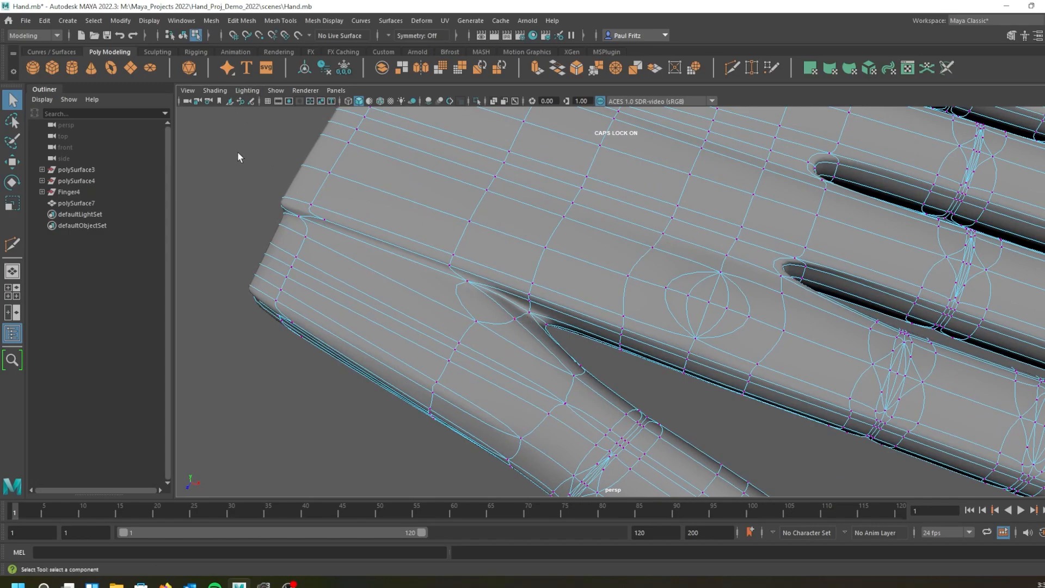
key(1)
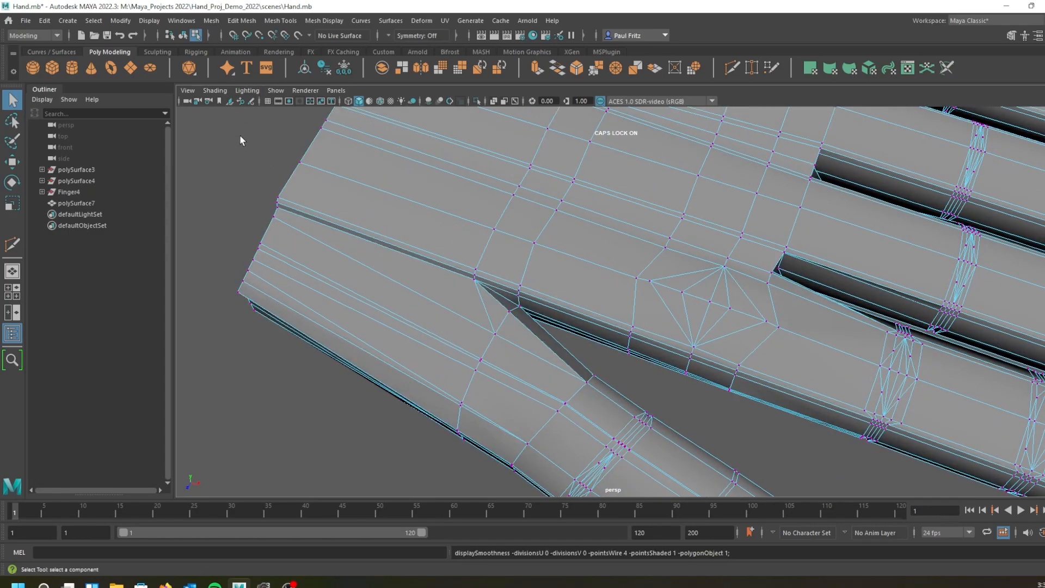
Rerun the Cleanup selection on the whole hand object to recheck for faces with more than 4 sides or holes.
click(211, 20)
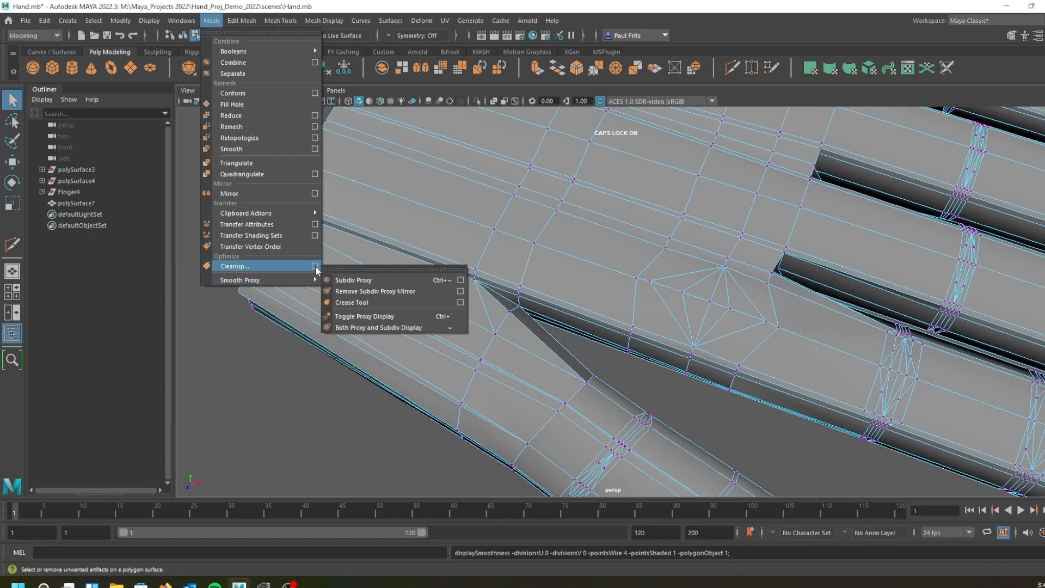
click(314, 265)
click(151, 250)
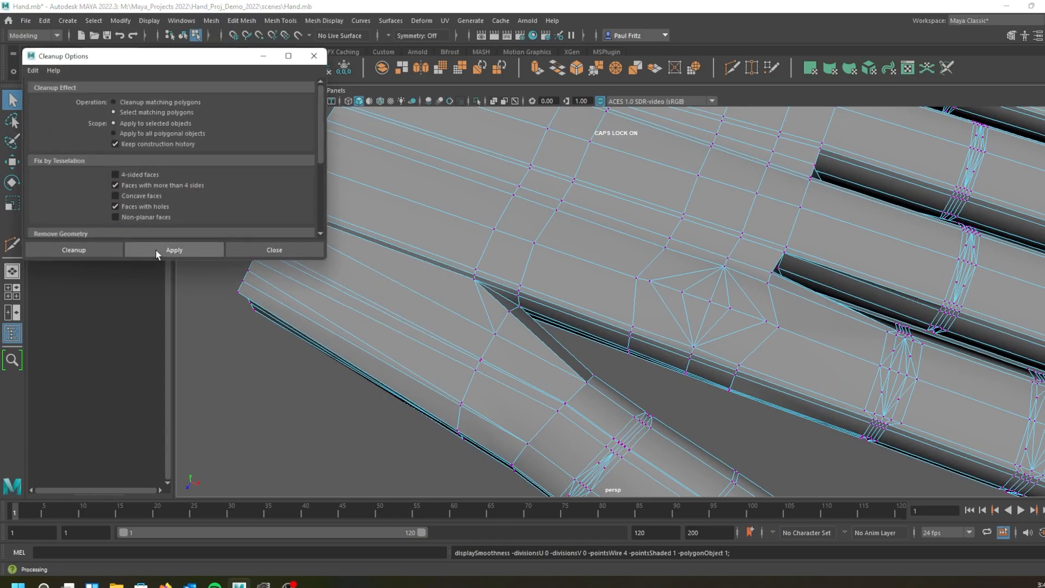
scroll(583, 339, down, 3)
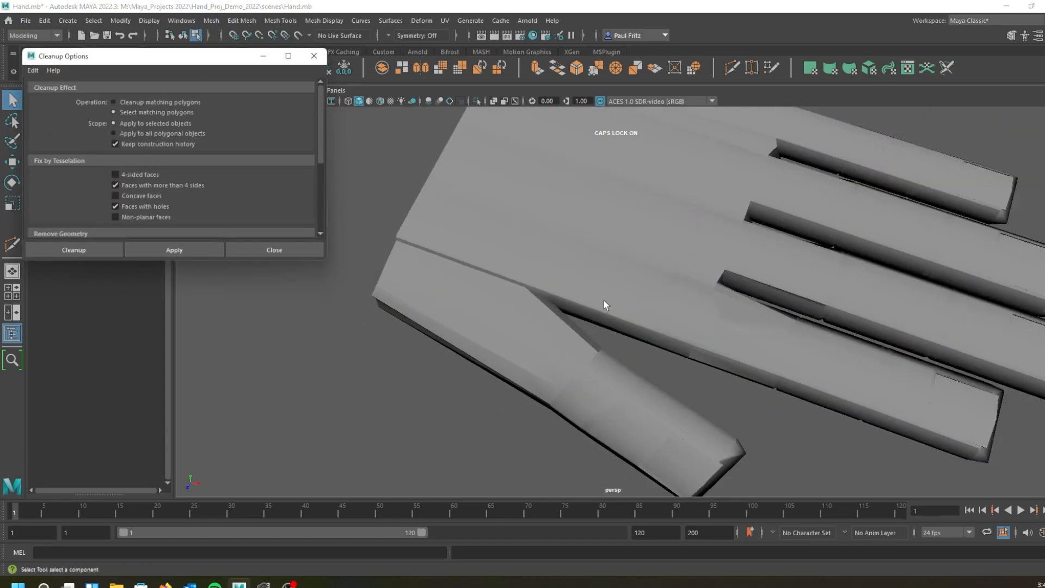
right_drag(606, 299, 662, 263)
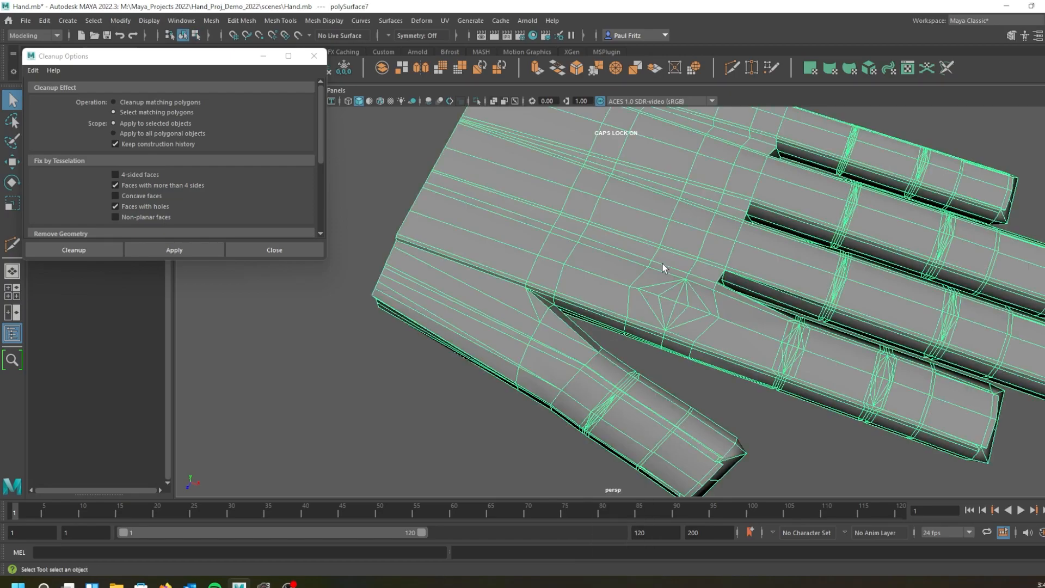
click(191, 250)
alt+drag(512, 332, 721, 311)
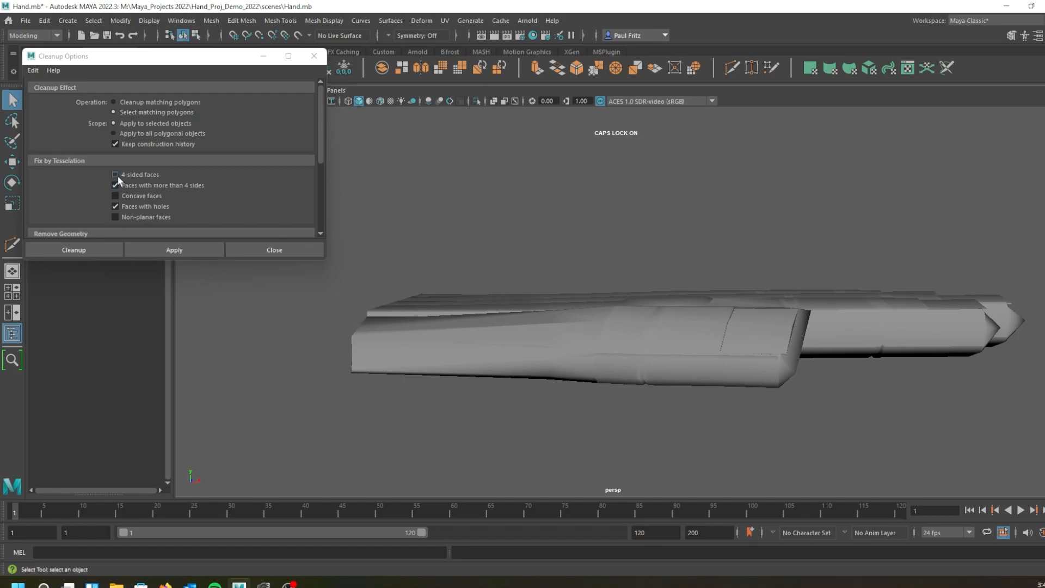
Check the hand for concave faces with Cleanup, and reselect it to run the check with non-planar faces included.
click(115, 195)
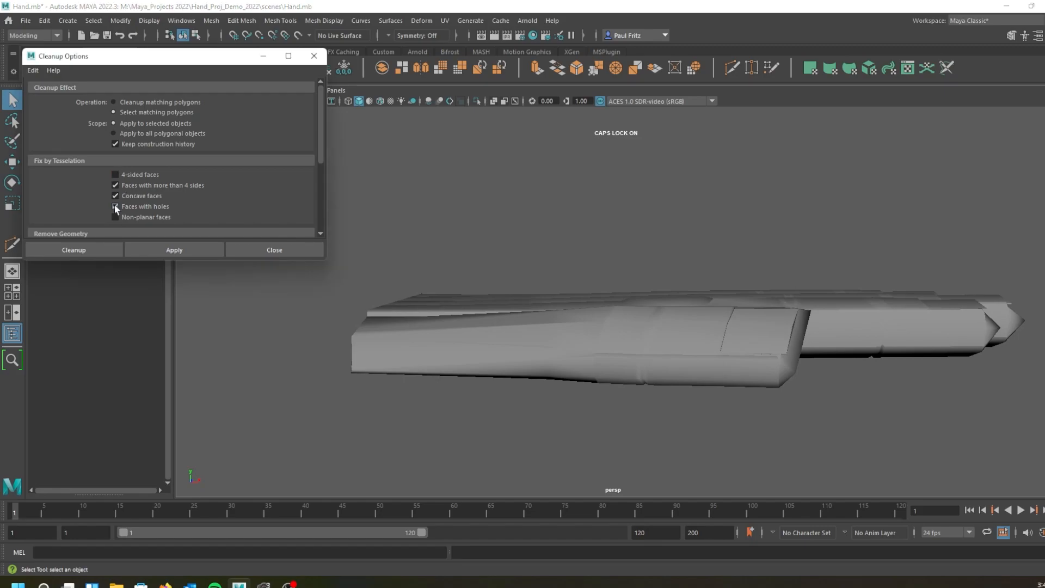
click(193, 251)
right_drag(586, 284, 636, 270)
click(623, 327)
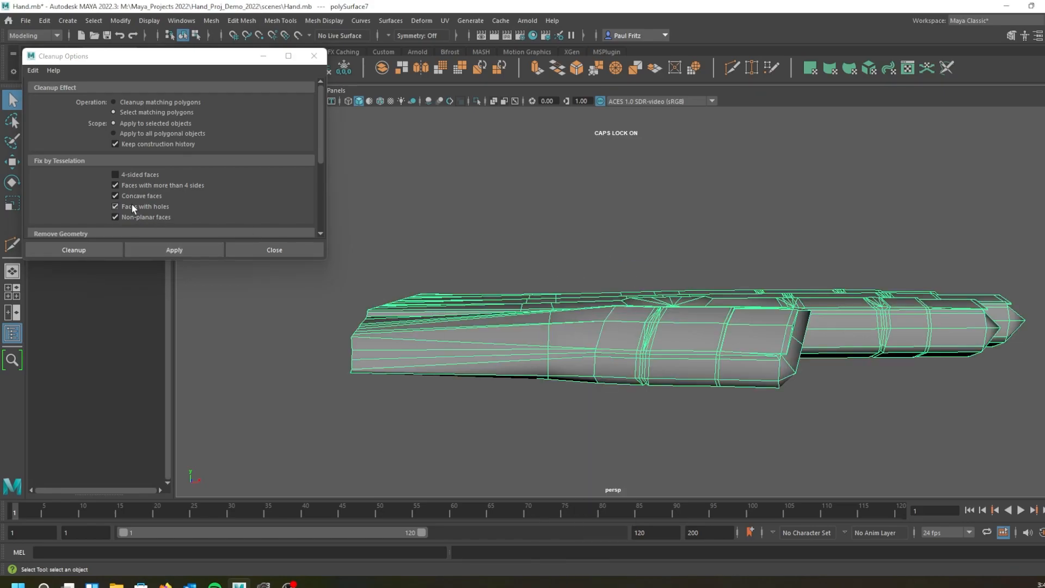
click(169, 250)
alt+drag(450, 354, 588, 344)
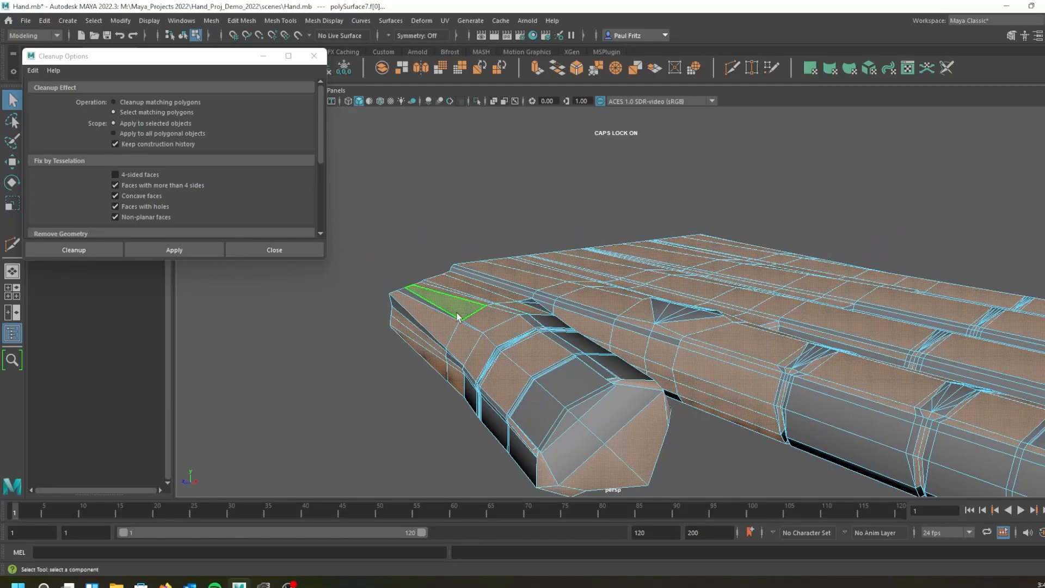
Exclude non-planar faces from the Cleanup criteria and rerun the selection on the hand mesh.
click(115, 217)
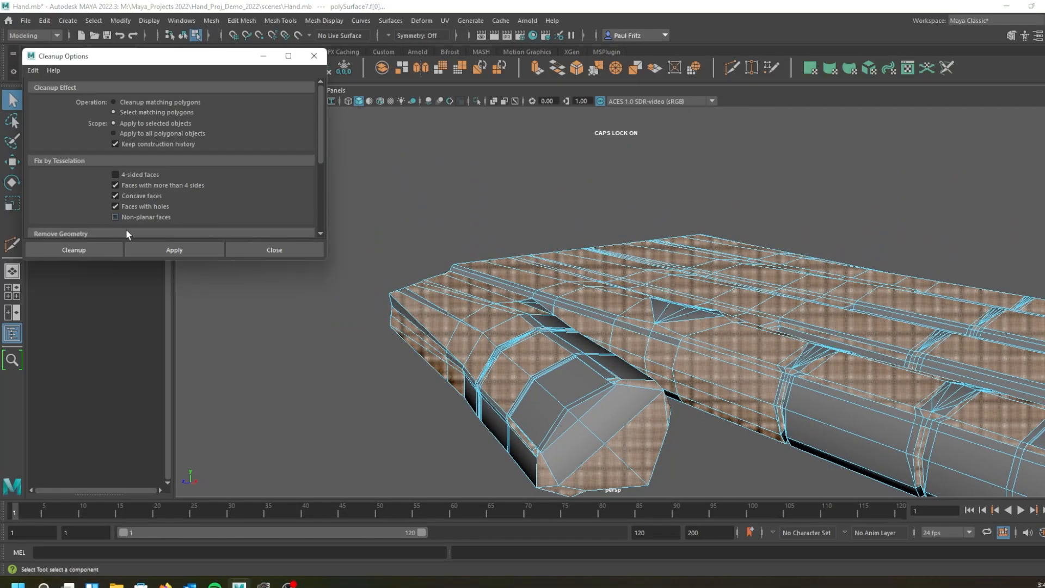
click(174, 249)
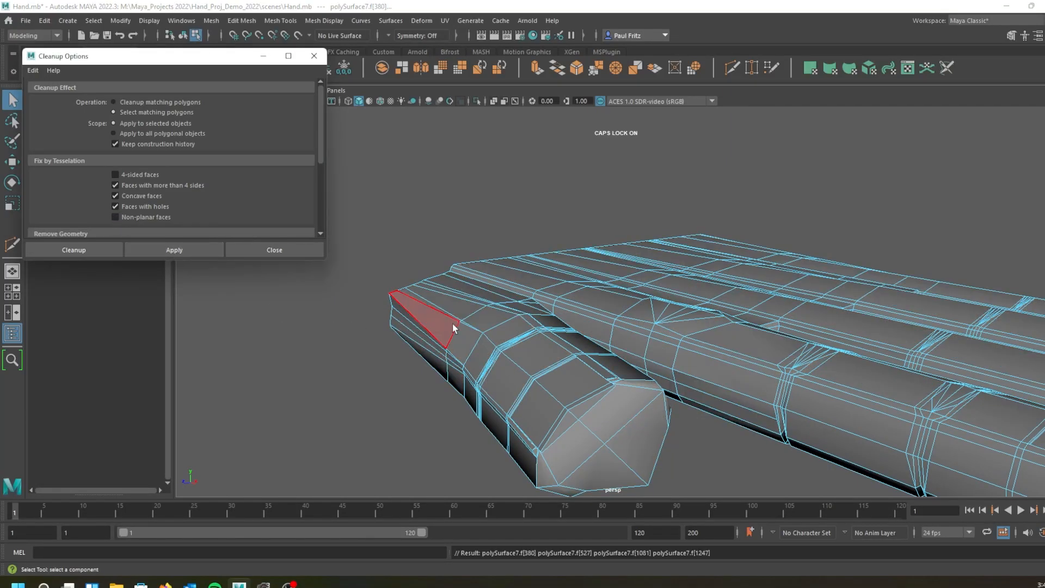
alt+drag(422, 341, 488, 351)
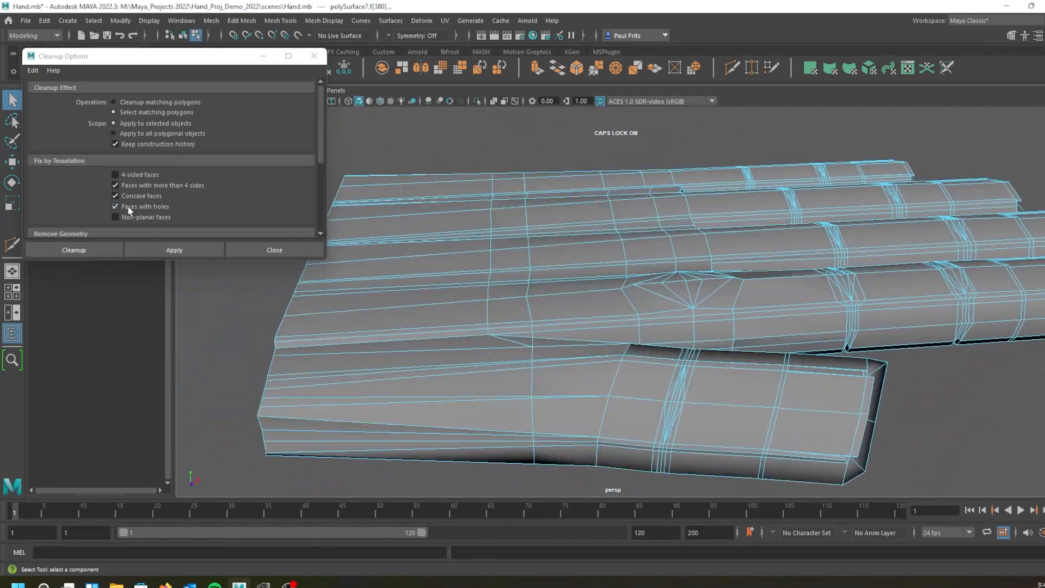
Disable the check for faces with more than 4 sides, enable Non-planar faces, and run the Cleanup selection again.
click(114, 186)
click(115, 218)
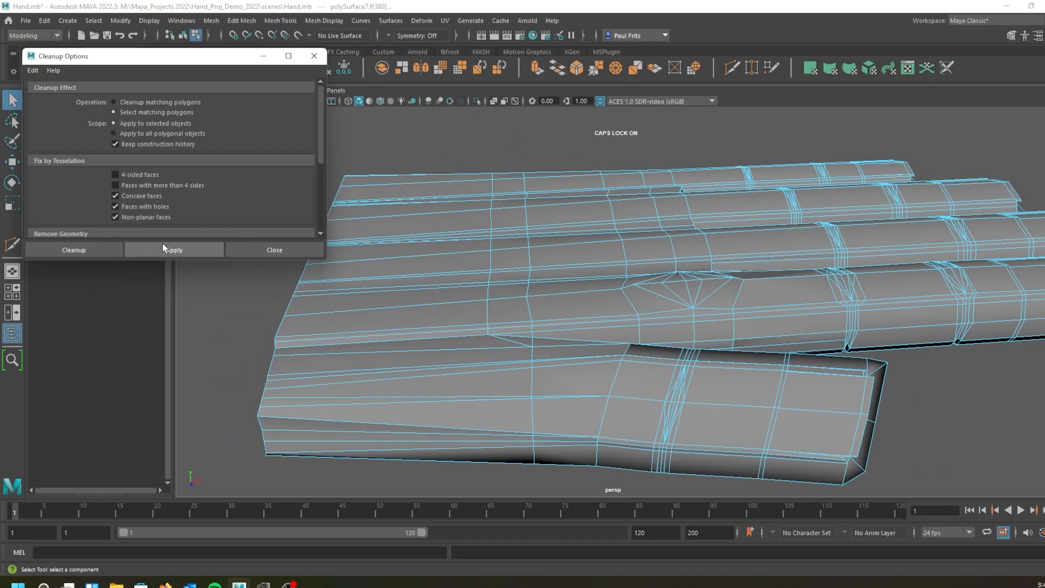
click(163, 246)
scroll(573, 305, down, 2)
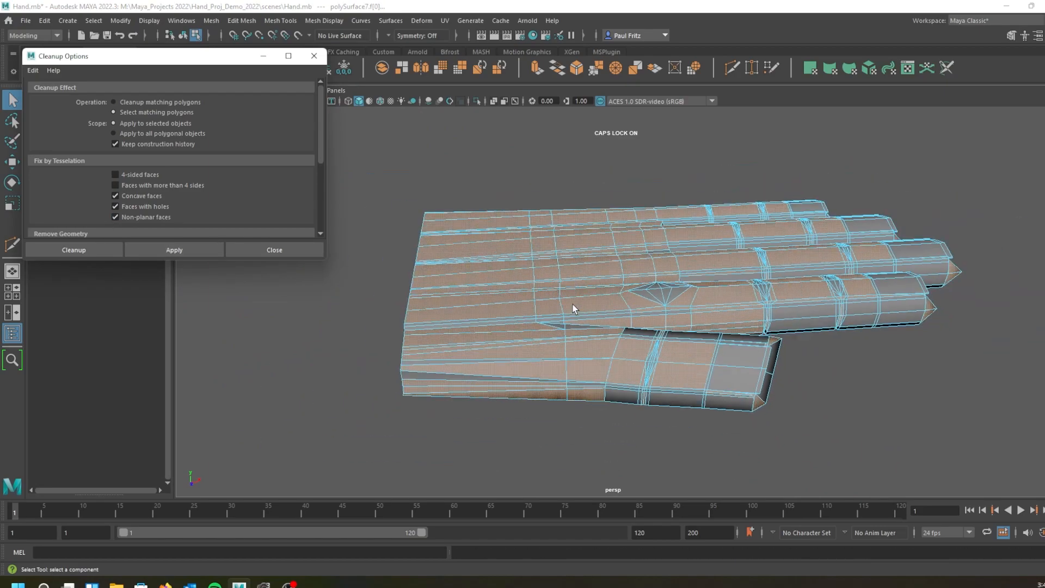
alt+drag(573, 305, 534, 284)
scroll(552, 305, up, 3)
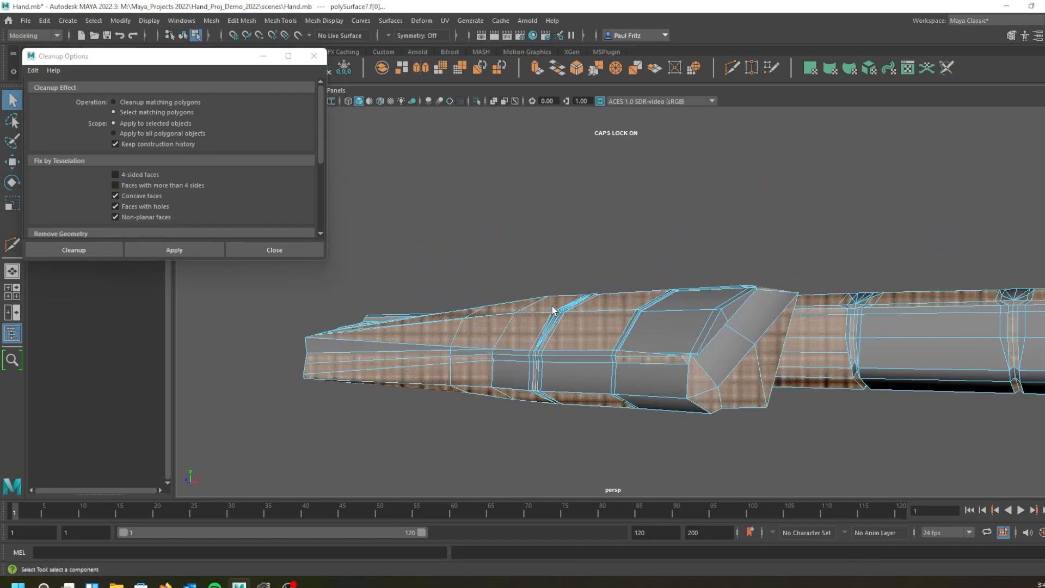
Display the hand in smooth preview and examine the flagged non-planar faces across the palm, fingers and thumb.
key(3)
alt+drag(543, 305, 532, 338)
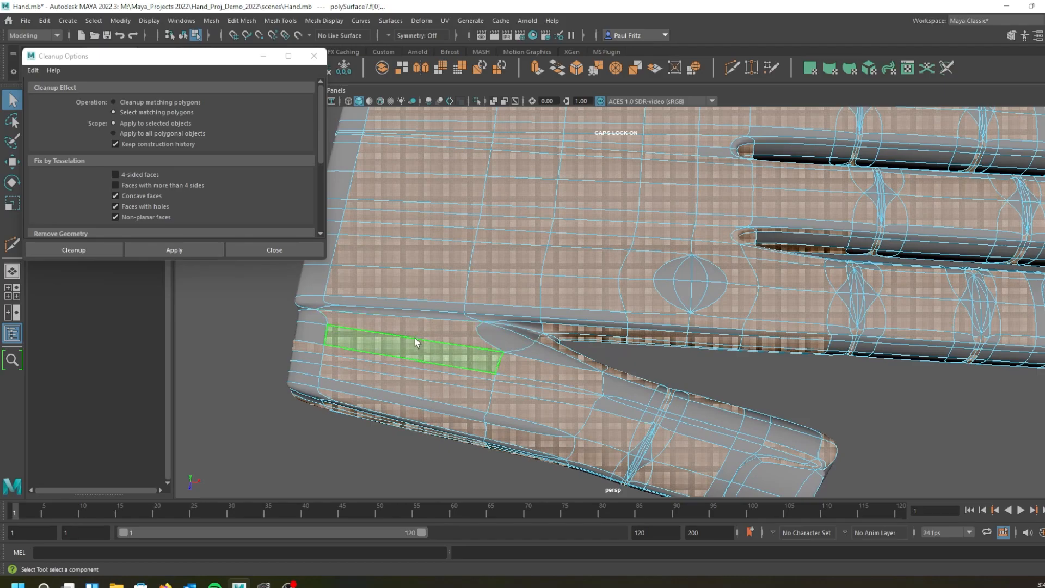
alt+middle_drag(416, 345, 490, 357)
alt+drag(489, 357, 558, 308)
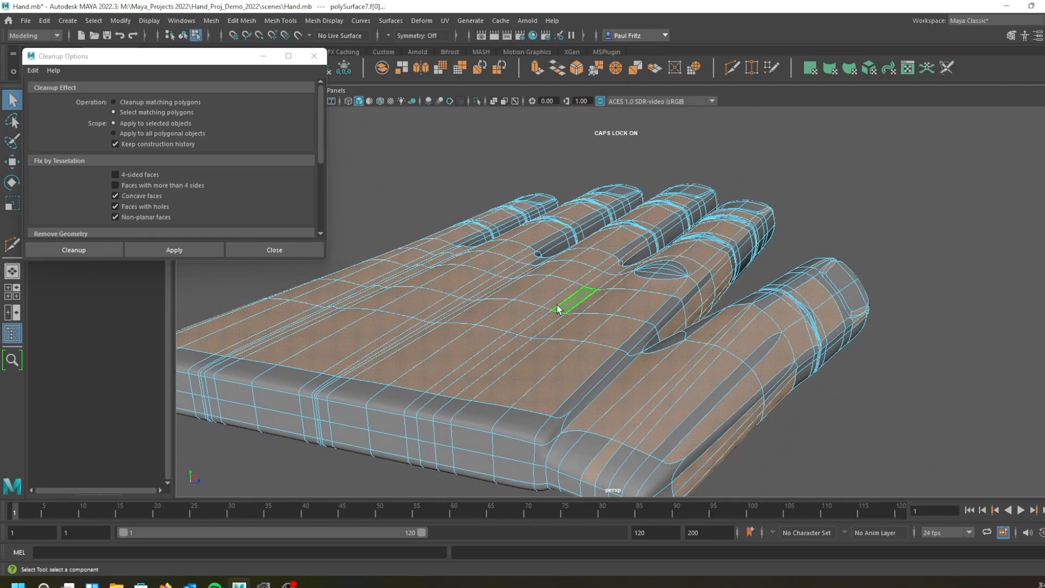
alt+drag(487, 294, 488, 310)
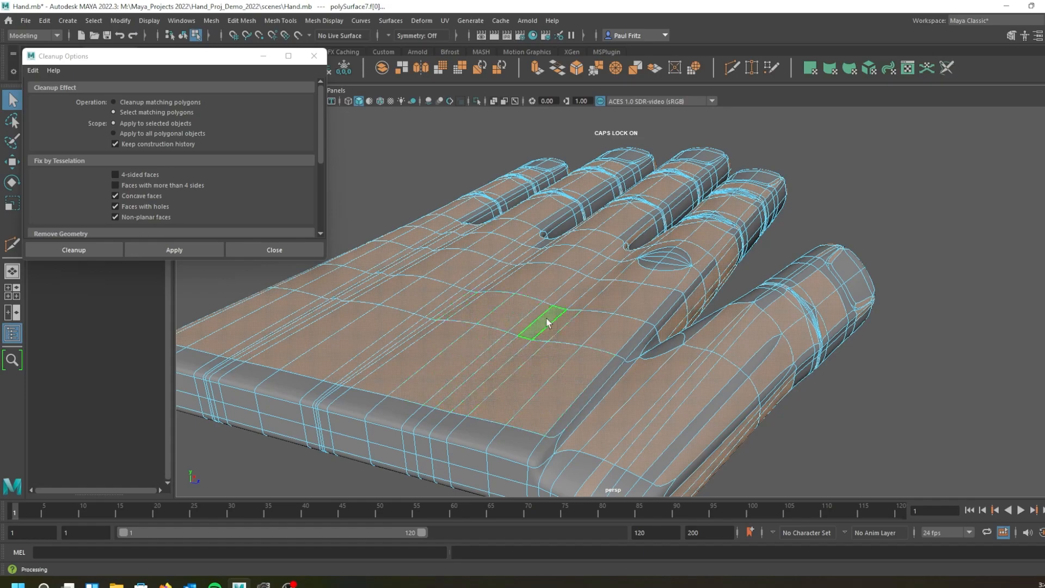
Close the Cleanup options, clear the flagged faces, and select a single face in the middle of the hand.
click(253, 248)
click(333, 228)
click(502, 325)
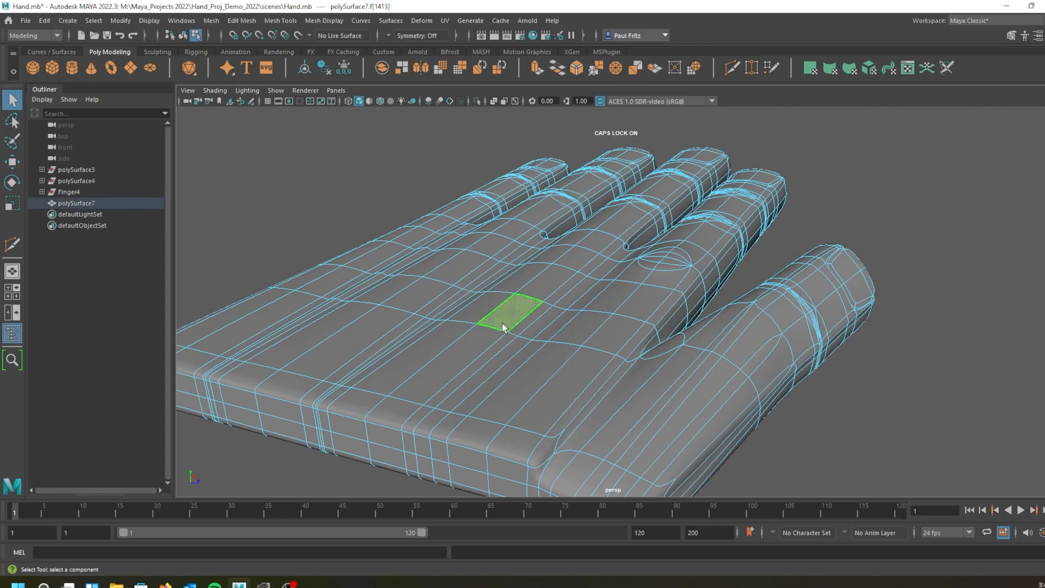
Examine the edge flow of the smoothed hand around the selected face, finger bases and thumb joint.
alt+drag(497, 325, 443, 362)
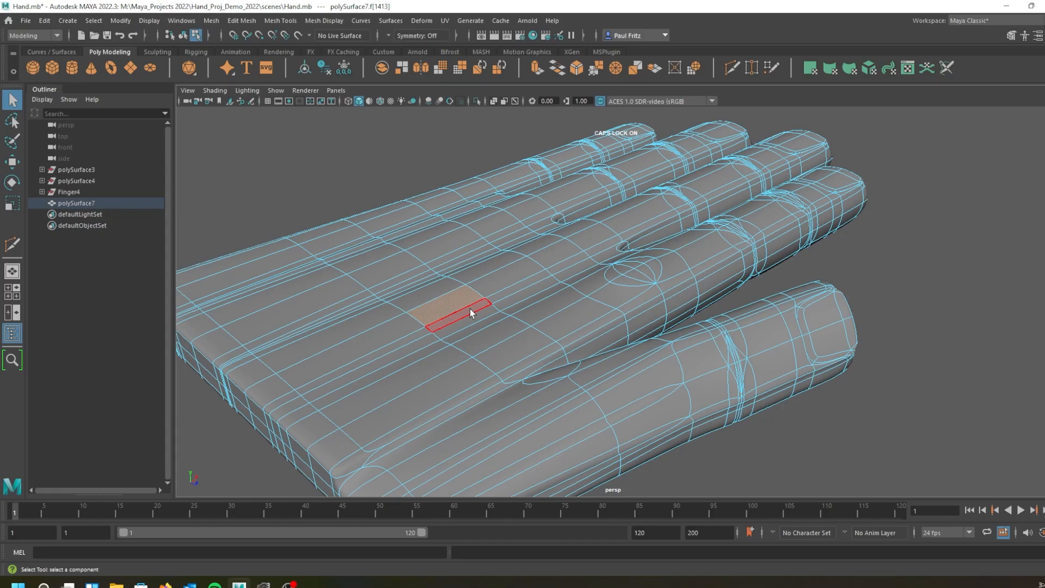
alt+drag(546, 251, 561, 327)
scroll(511, 288, up, 3)
scroll(511, 286, down, 3)
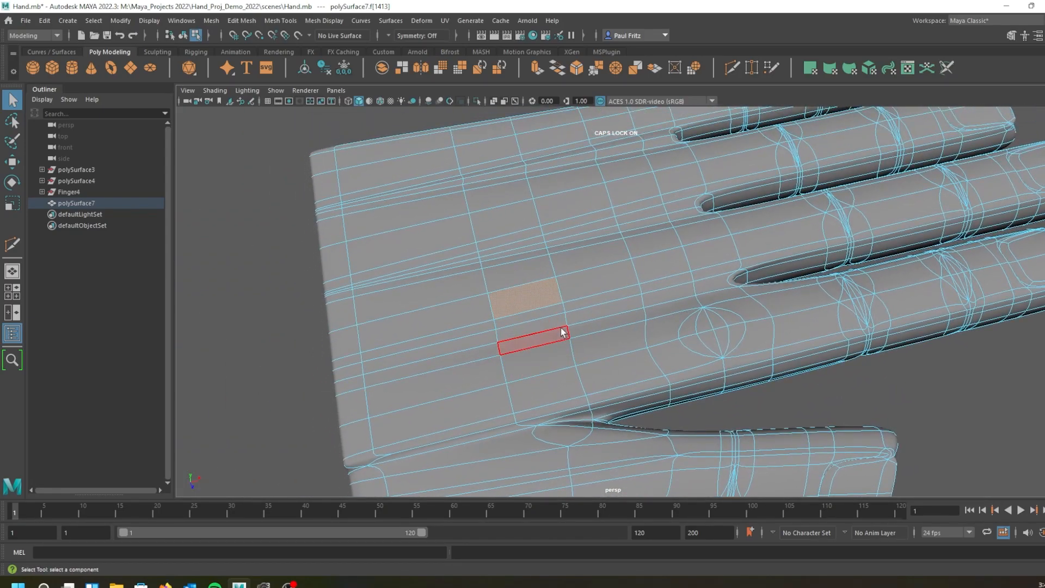
alt+drag(689, 374, 587, 291)
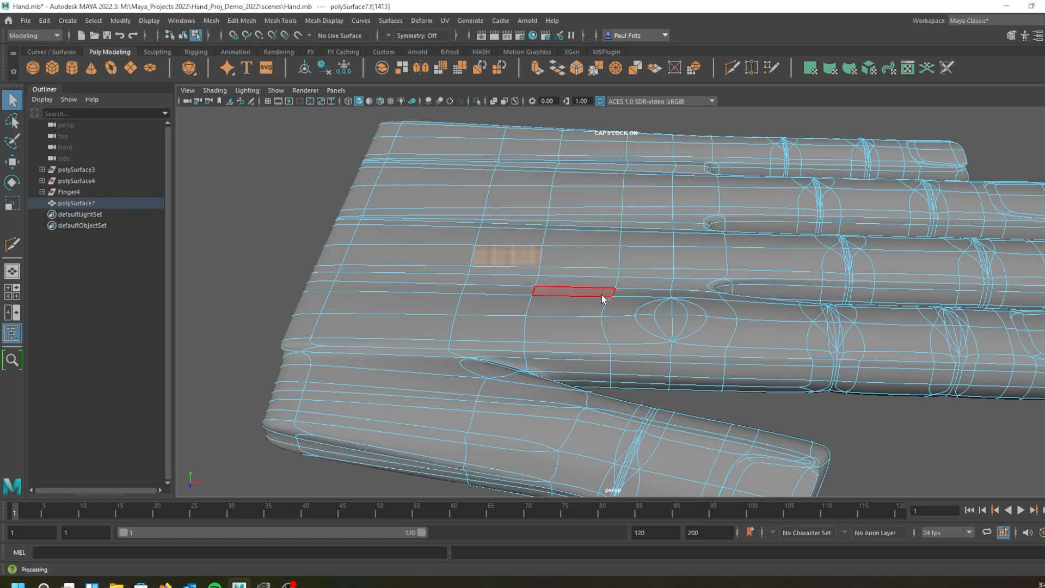
Examine the smoothed edge flow along the thumb and the crease where it meets the palm from several angles.
alt+middle_drag(598, 301, 649, 225)
alt+drag(649, 225, 625, 226)
alt+drag(579, 251, 590, 284)
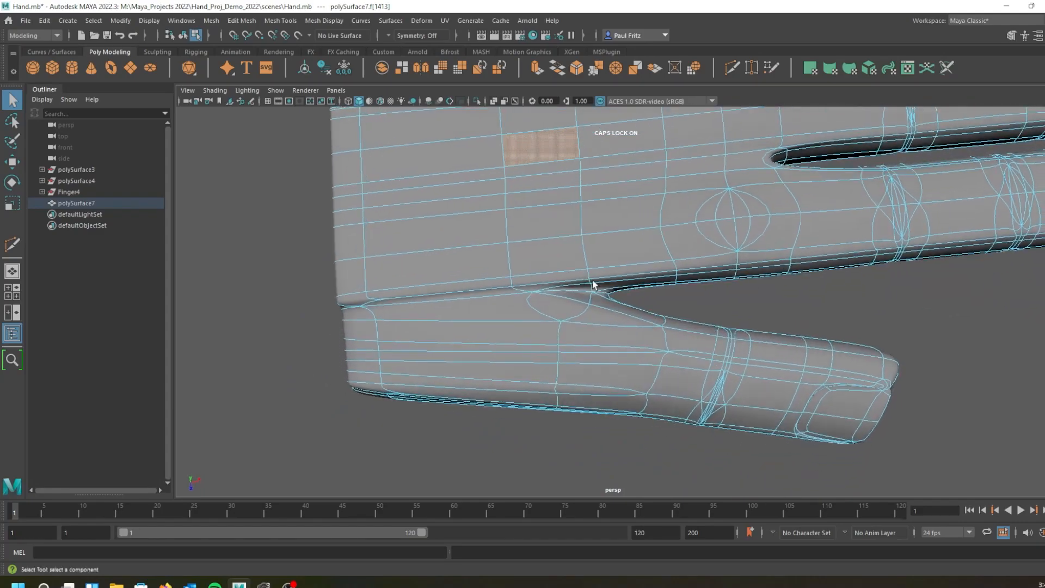
alt+drag(626, 324, 630, 345)
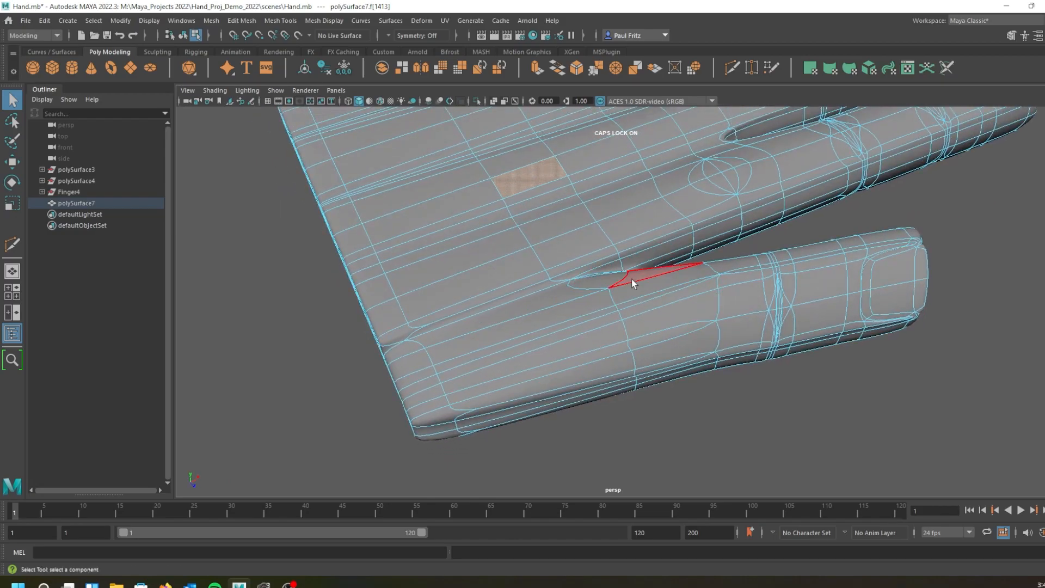
alt+drag(633, 287, 602, 298)
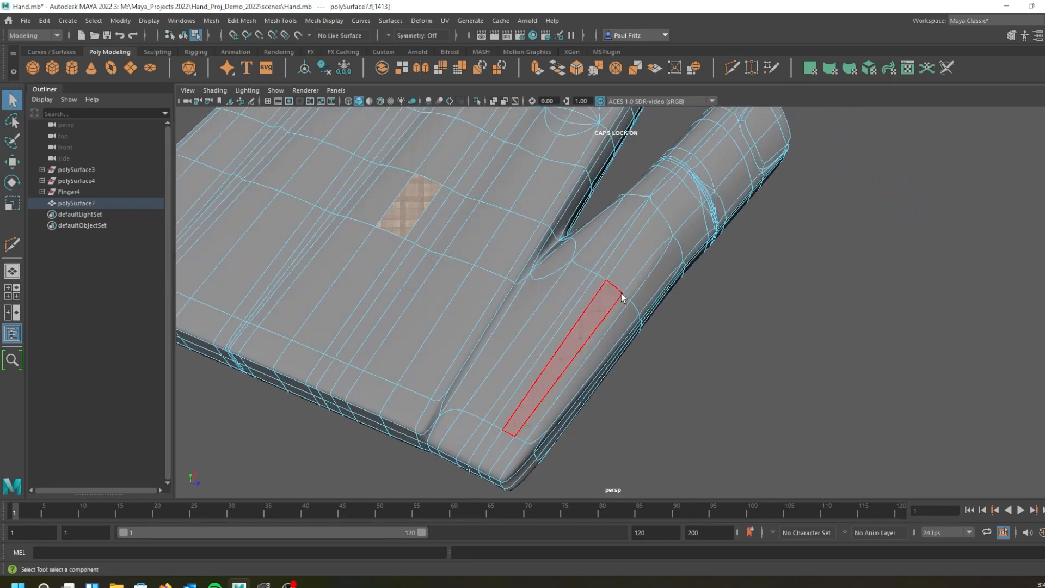
scroll(622, 294, down, 3)
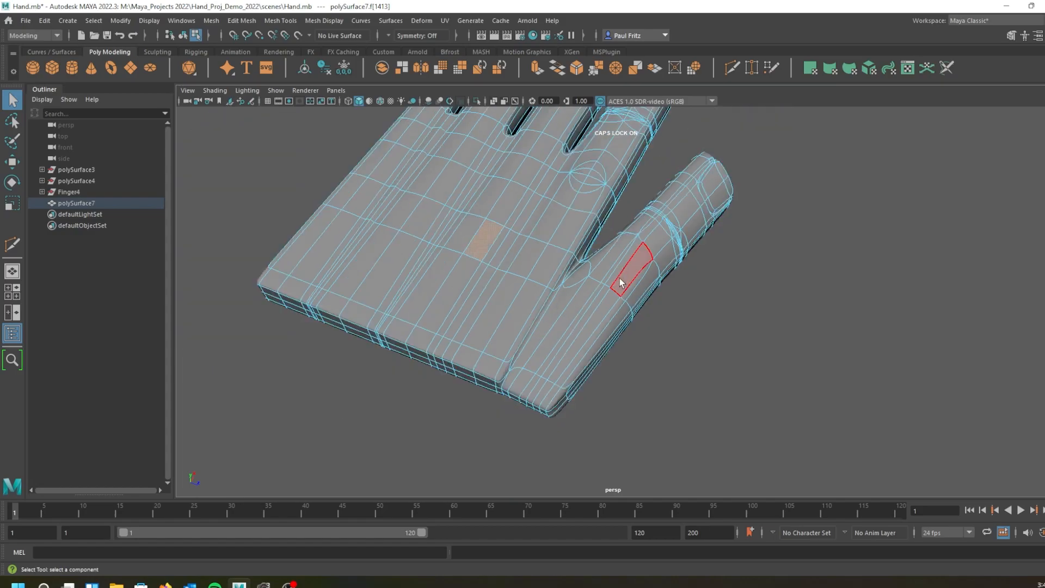
alt+drag(588, 282, 623, 294)
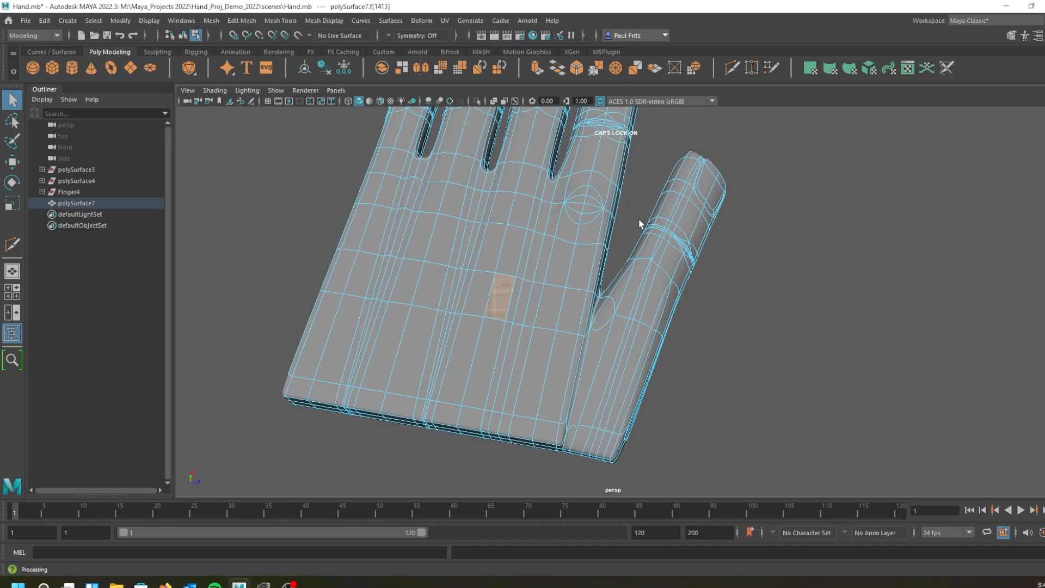
click(739, 253)
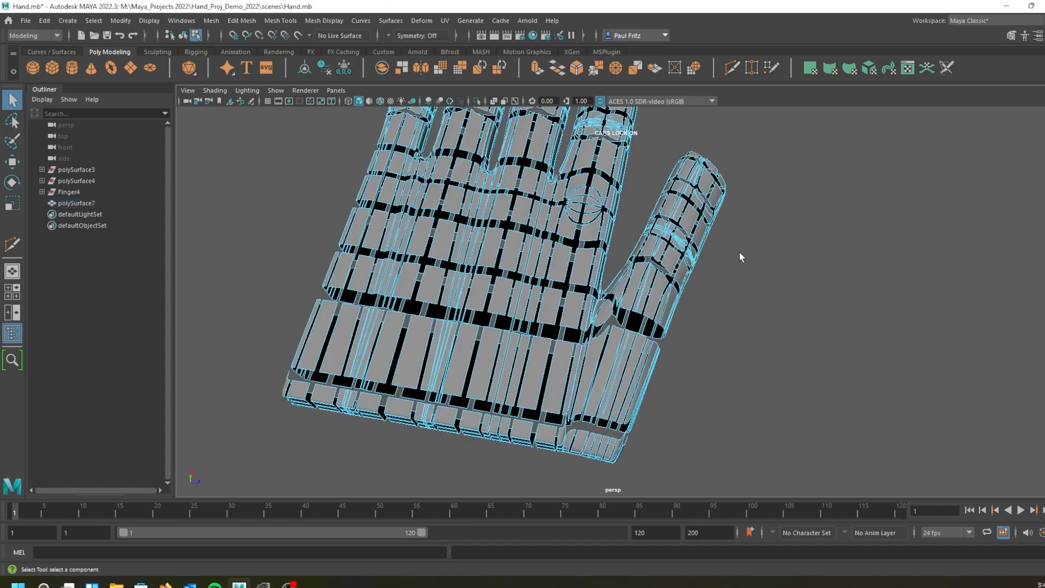
right_click(745, 252)
right_drag(741, 252, 745, 273)
right_drag(753, 219, 751, 220)
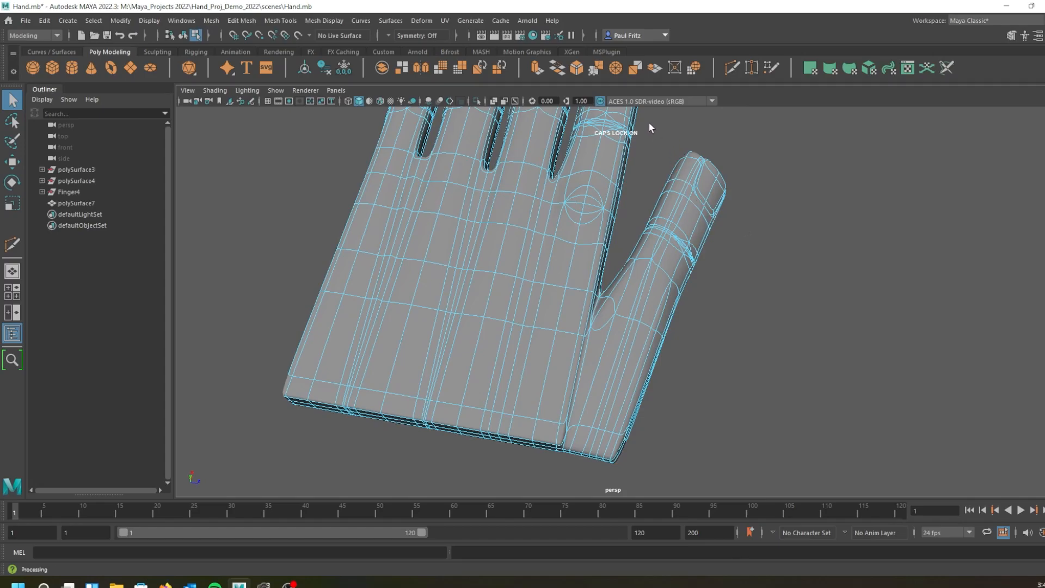
alt+drag(569, 329, 580, 348)
scroll(577, 349, down, 6)
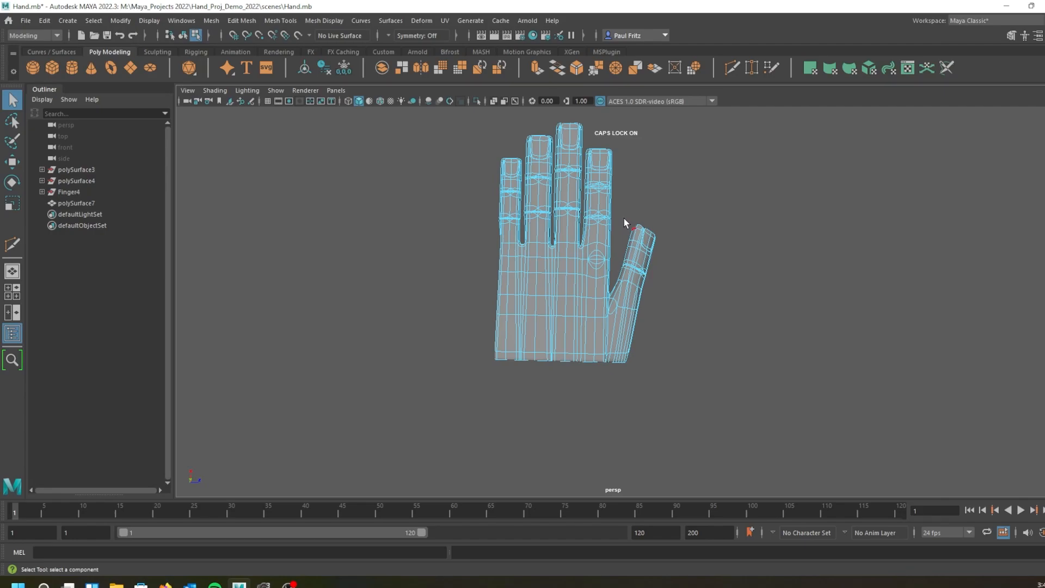
drag(621, 205, 649, 401)
scroll(648, 391, up, 2)
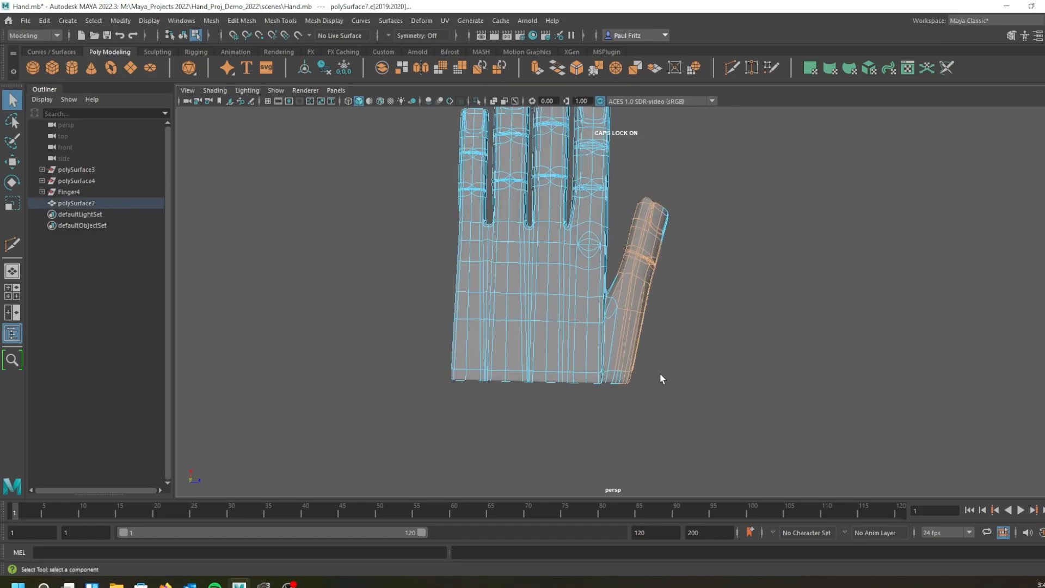
Switch to face selection and select the faces of the whole thumb down to the wrist end.
right_click(694, 332)
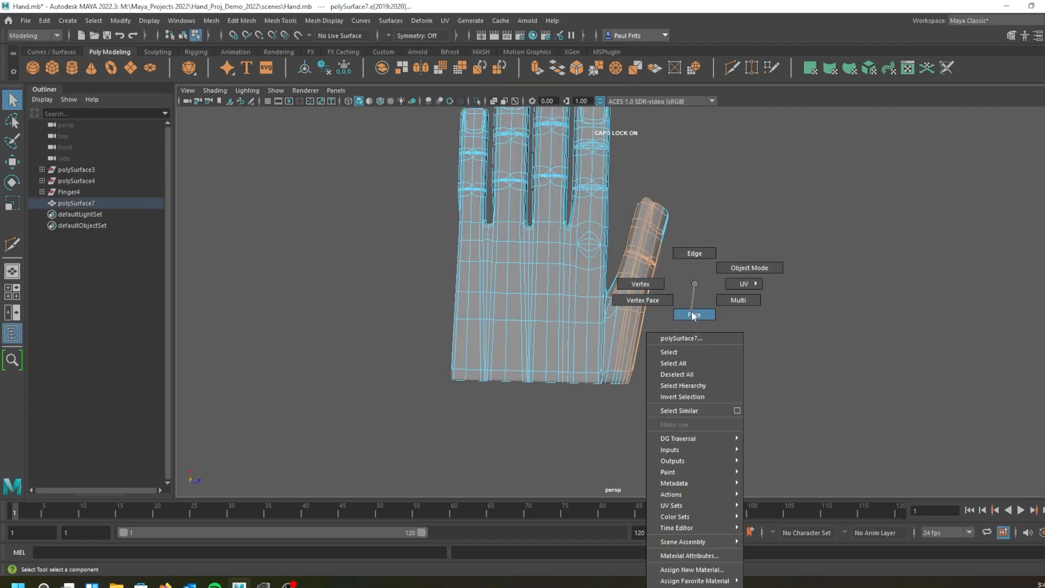
click(693, 316)
drag(622, 155, 597, 370)
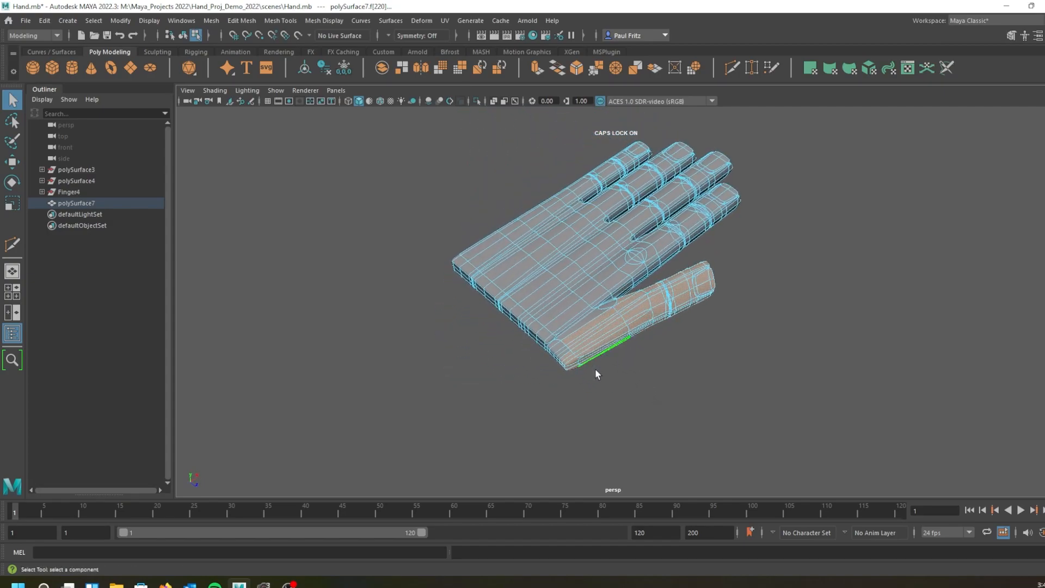
Set the Rotate tool's axis orientation to World and rotate the selected thumb faces slightly about the vertical axis.
key(r)
key(e)
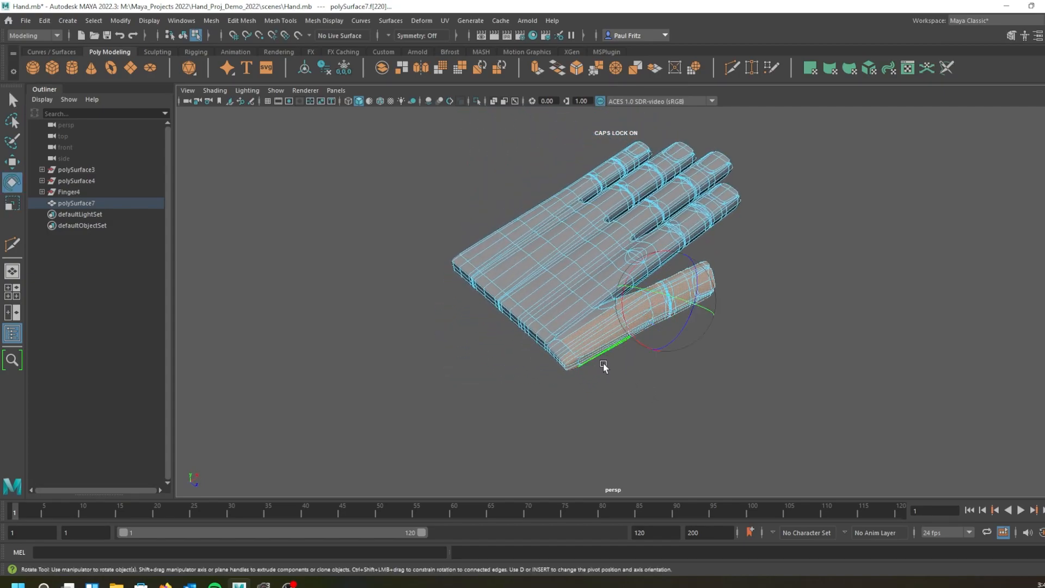
alt+drag(630, 376, 587, 361)
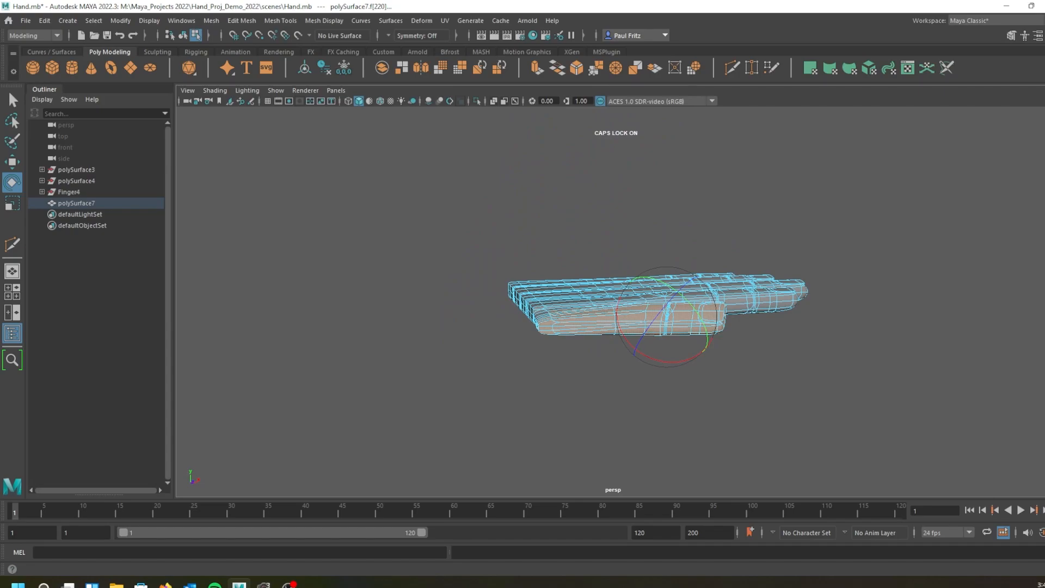
double_click(12, 182)
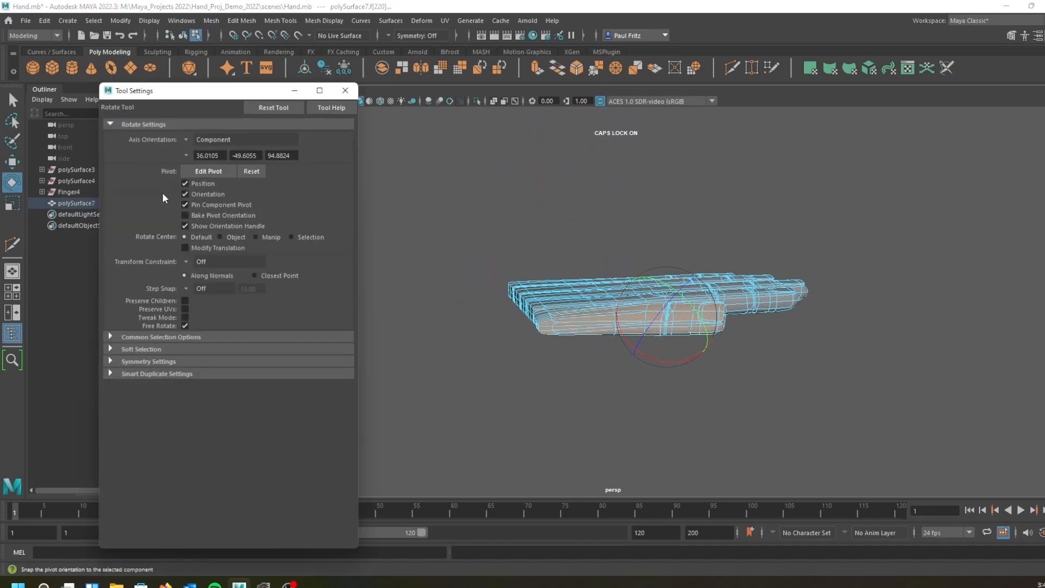
click(200, 143)
click(220, 154)
alt+drag(381, 223, 483, 265)
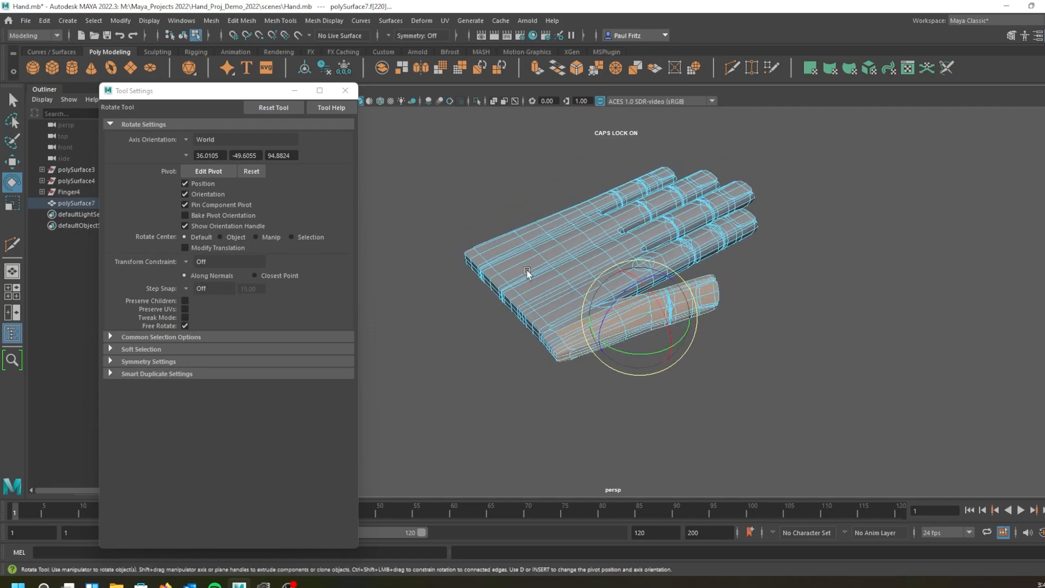
drag(679, 346, 677, 348)
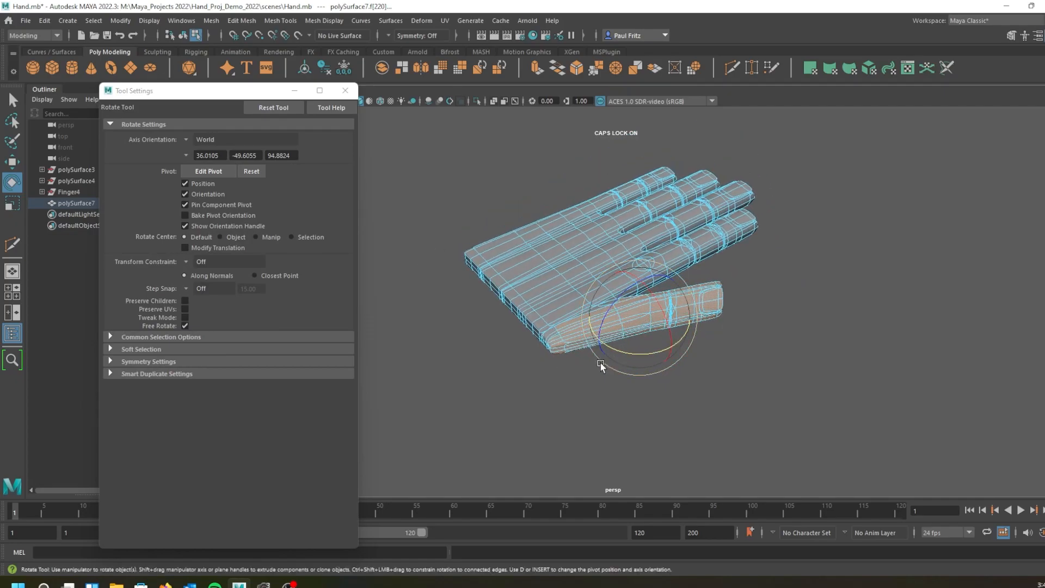
Move the selected thumb faces outward along the Z axis to spread the thumb away from the palm.
key(w)
alt+drag(561, 358, 572, 392)
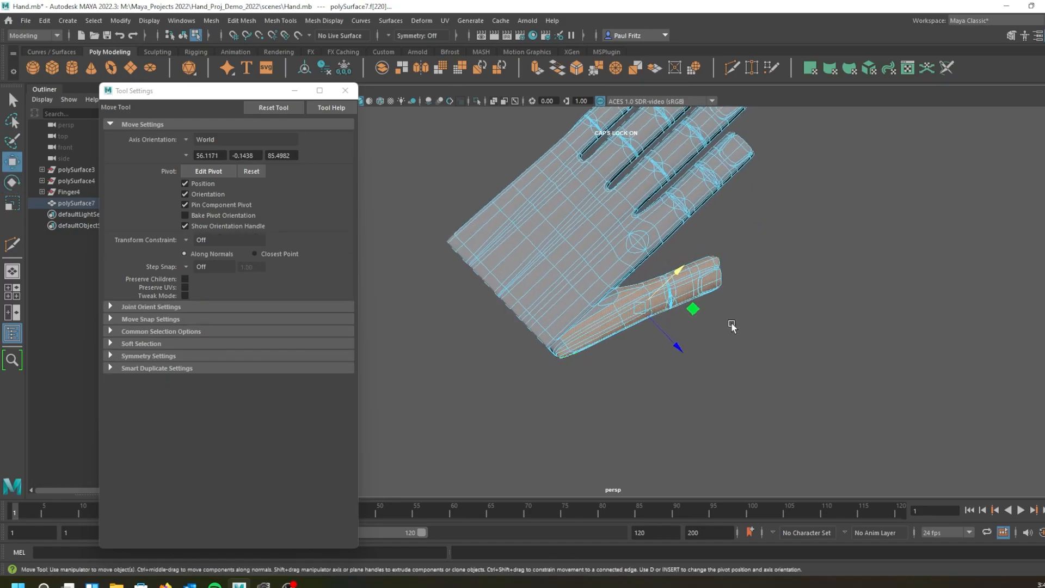
mouse_move(680, 349)
mouse_down()
mouse_move(687, 366)
mouse_move(664, 387)
mouse_move(663, 367)
mouse_move(684, 362)
mouse_up()
key(e)
key(w)
alt+drag(642, 401, 590, 365)
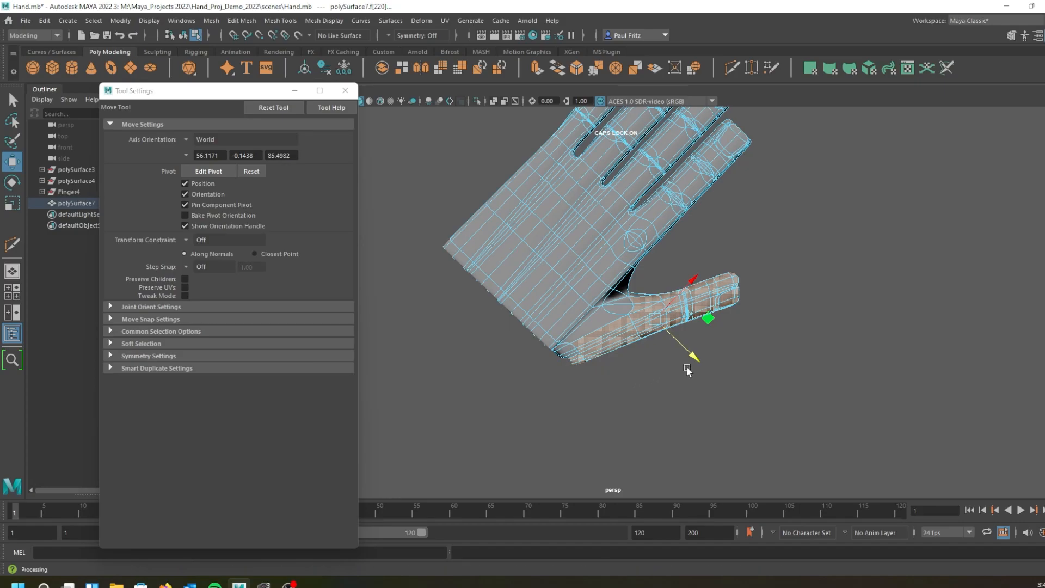
drag(694, 358, 700, 367)
Rotate the thumb faces slightly more about the vertical axis and move them a little farther from the palm.
key(e)
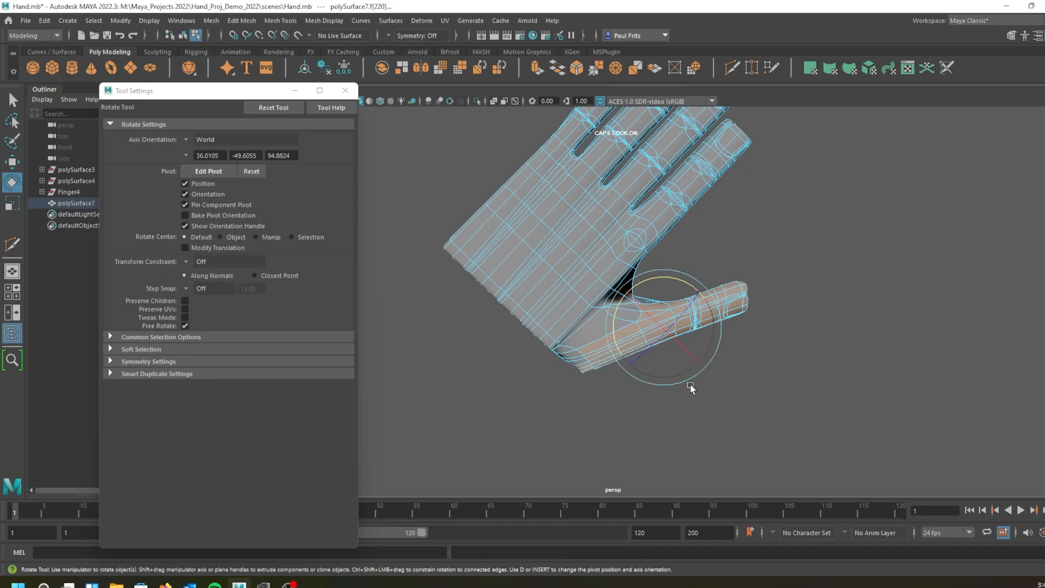
alt+drag(700, 414, 683, 377)
alt+drag(700, 415, 619, 383)
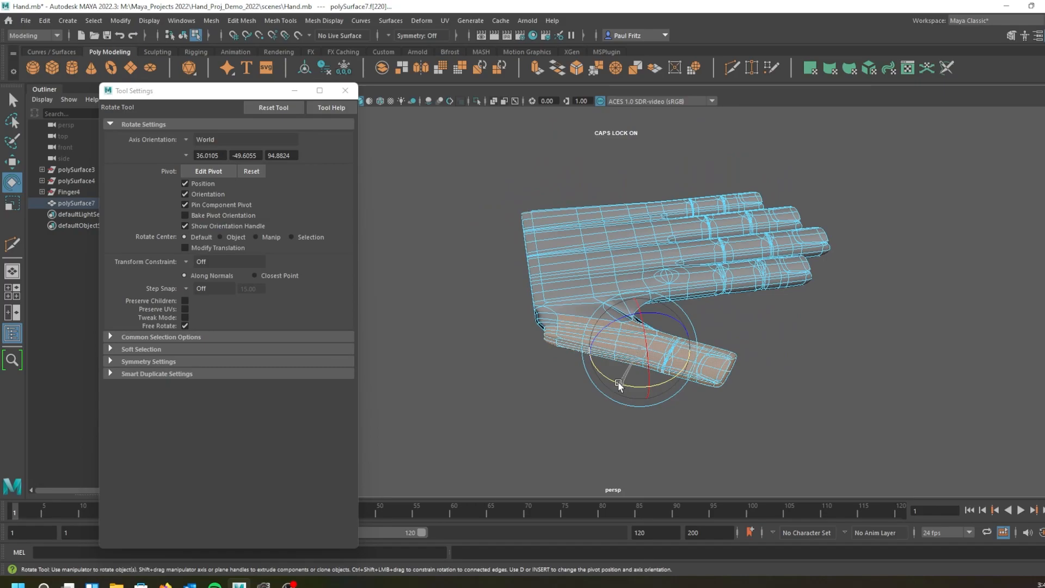
drag(619, 383, 622, 377)
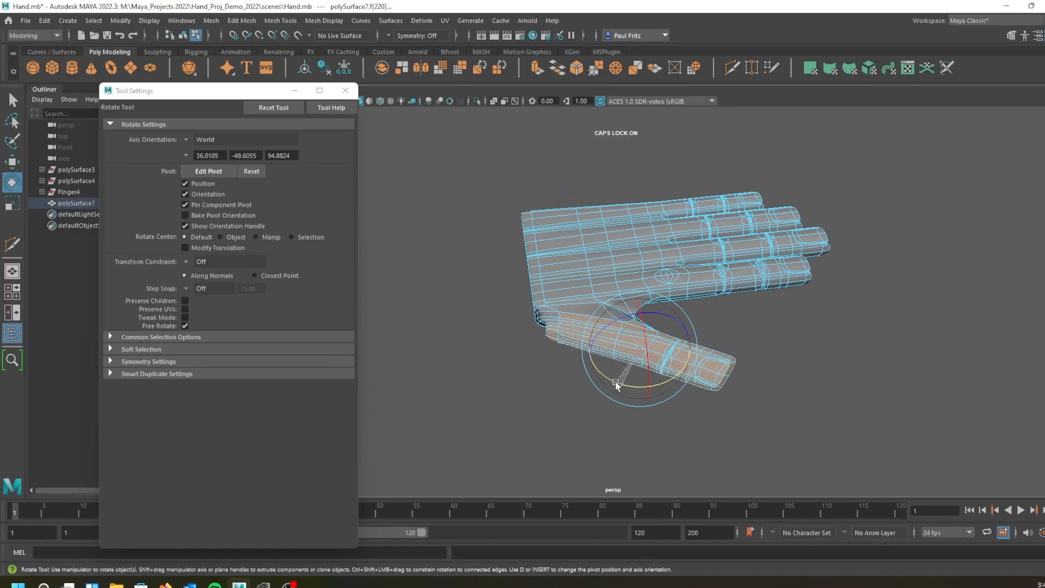
alt+drag(497, 381, 587, 426)
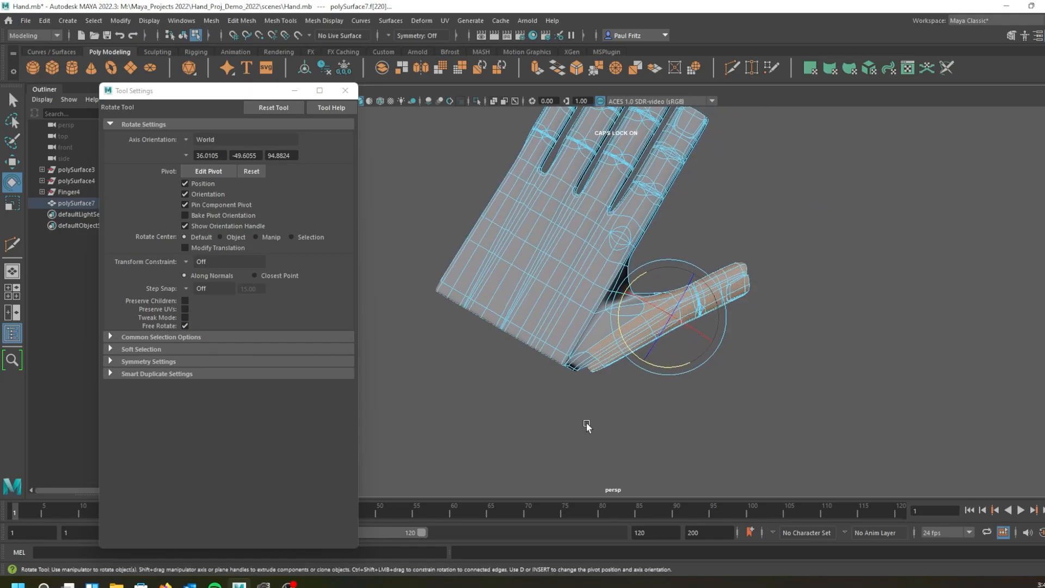
key(w)
drag(709, 345, 716, 349)
alt+drag(610, 399, 553, 409)
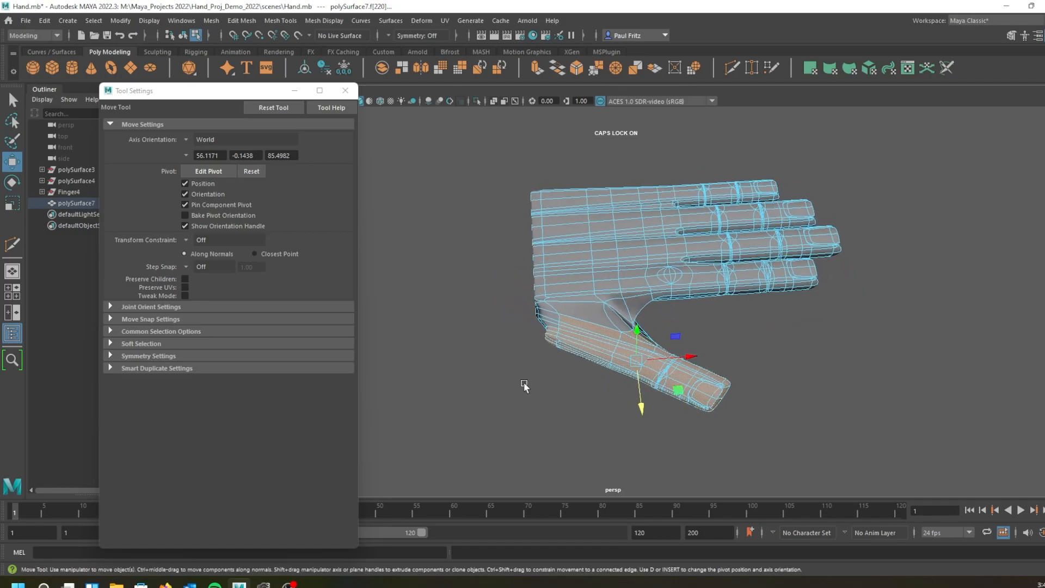
Examine the stretched web between thumb and palm and the thumb's base at the wrist from several angles.
scroll(527, 388, up, 2)
alt+drag(489, 389, 567, 392)
alt+right_drag(614, 413, 550, 403)
alt+drag(549, 402, 458, 389)
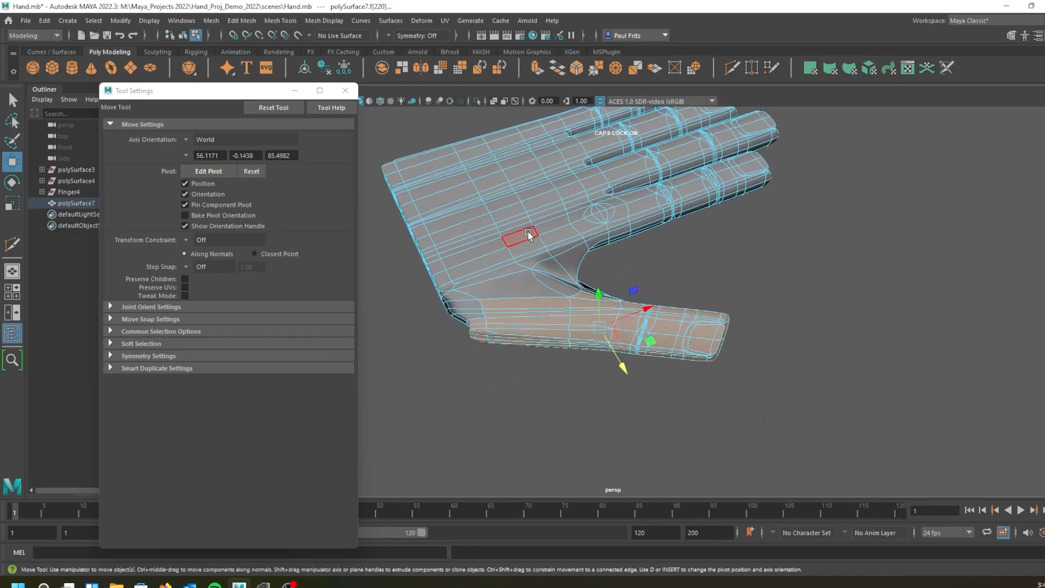
alt+drag(475, 317, 458, 295)
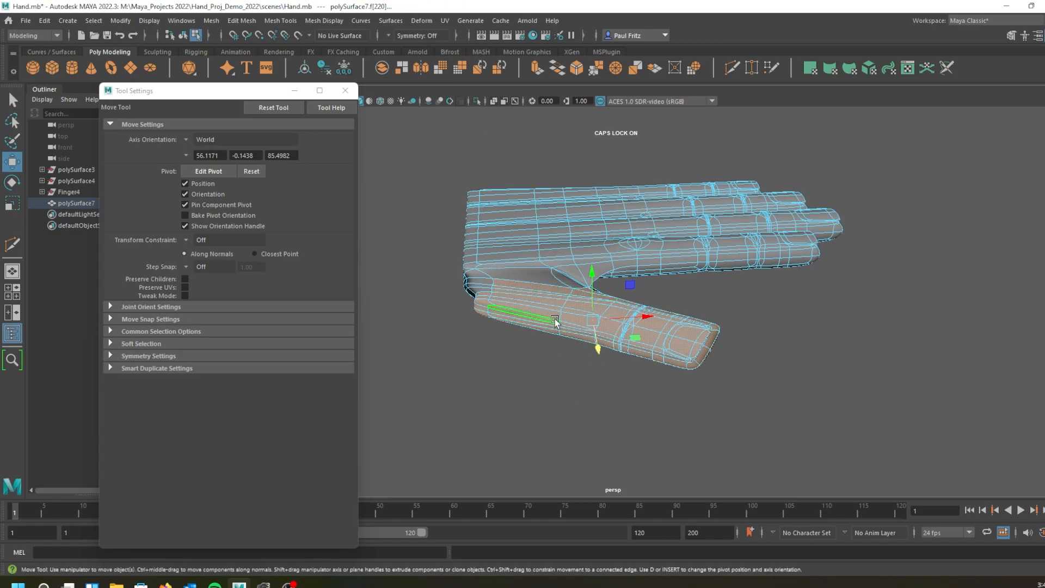
alt+drag(563, 326, 626, 335)
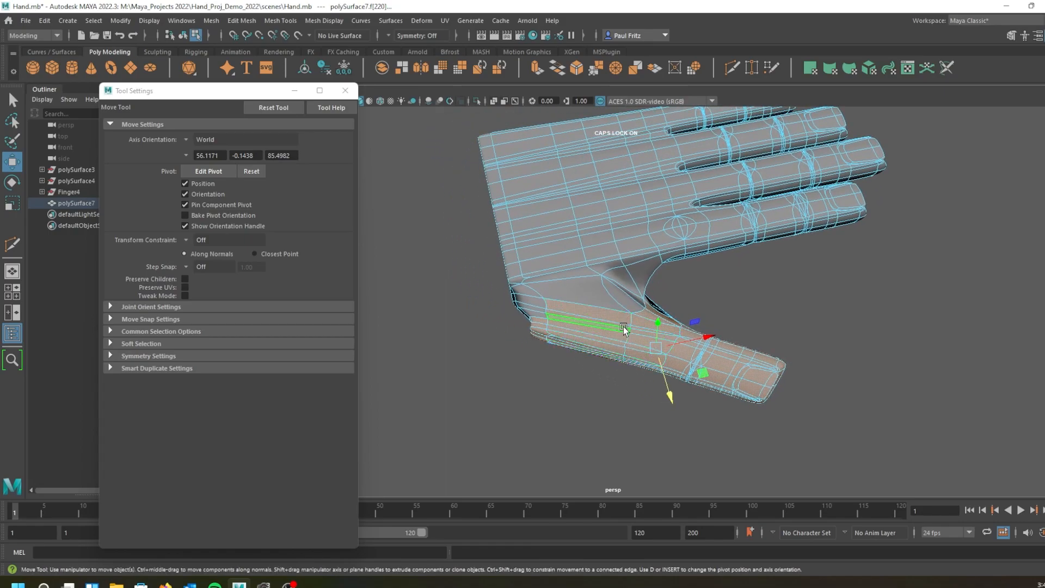
alt+drag(601, 383, 598, 390)
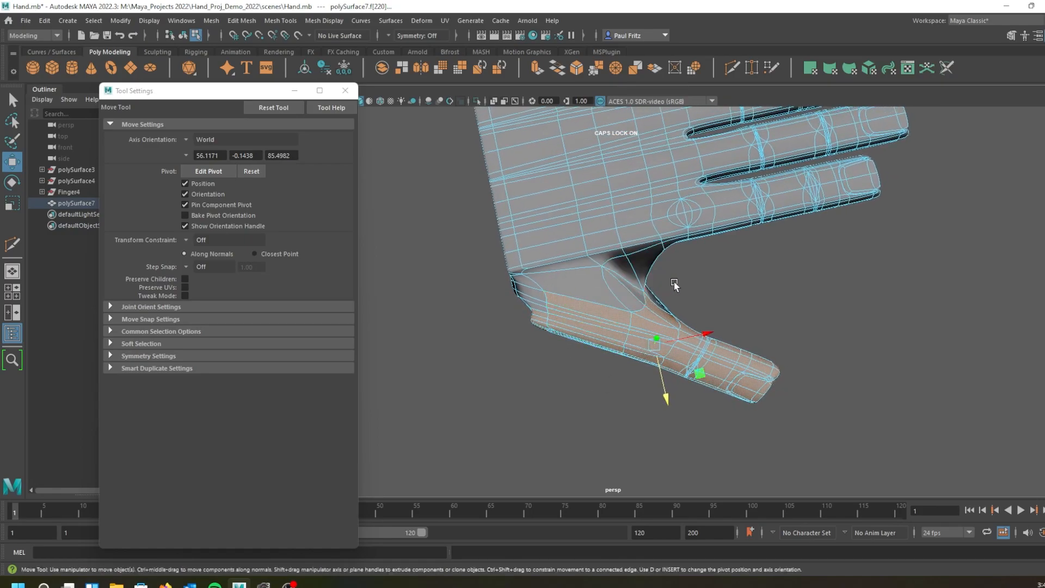
alt+drag(695, 282, 648, 231)
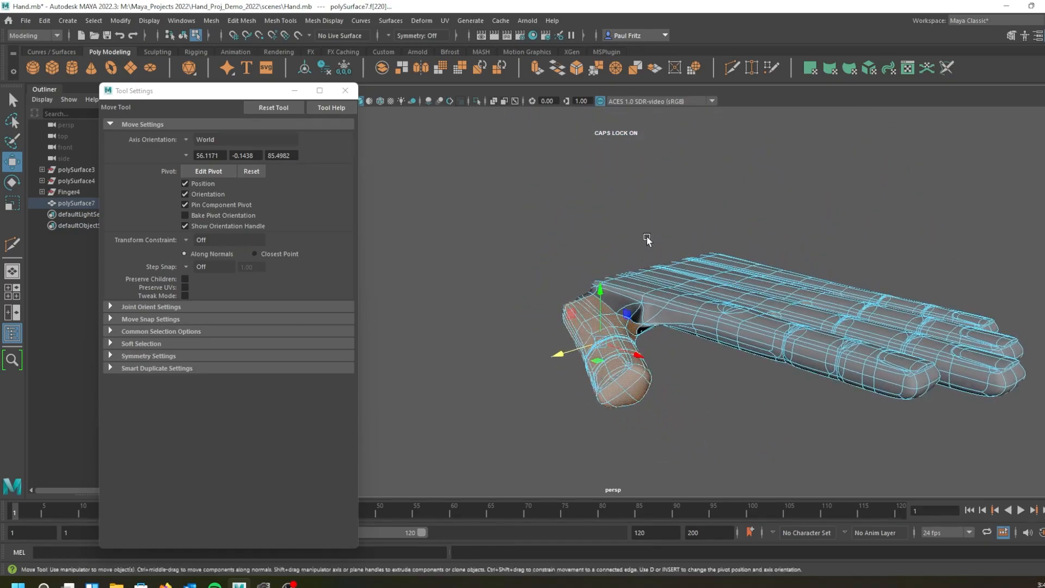
alt+drag(664, 325, 695, 304)
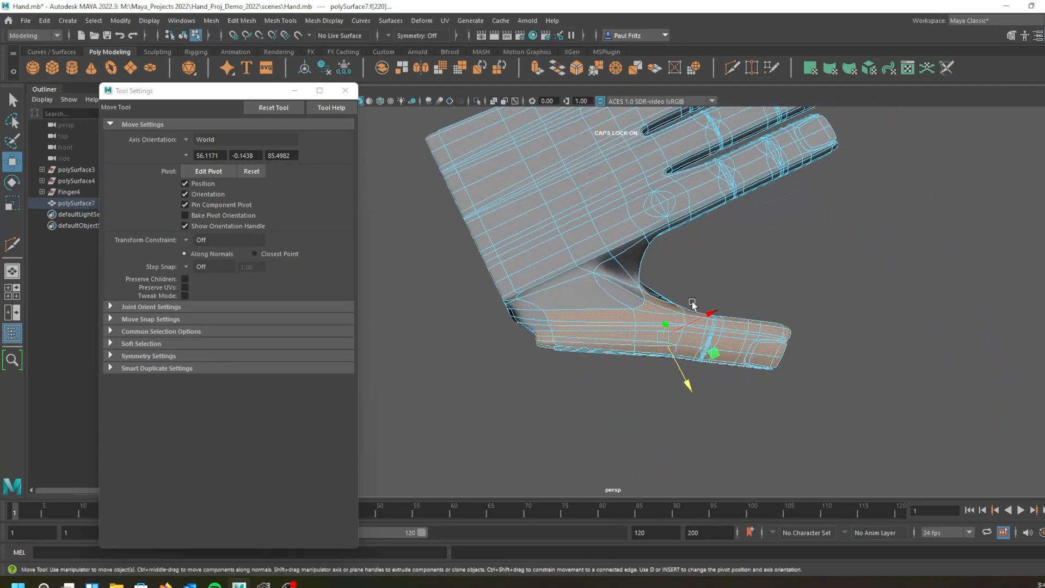
scroll(649, 281, up, 3)
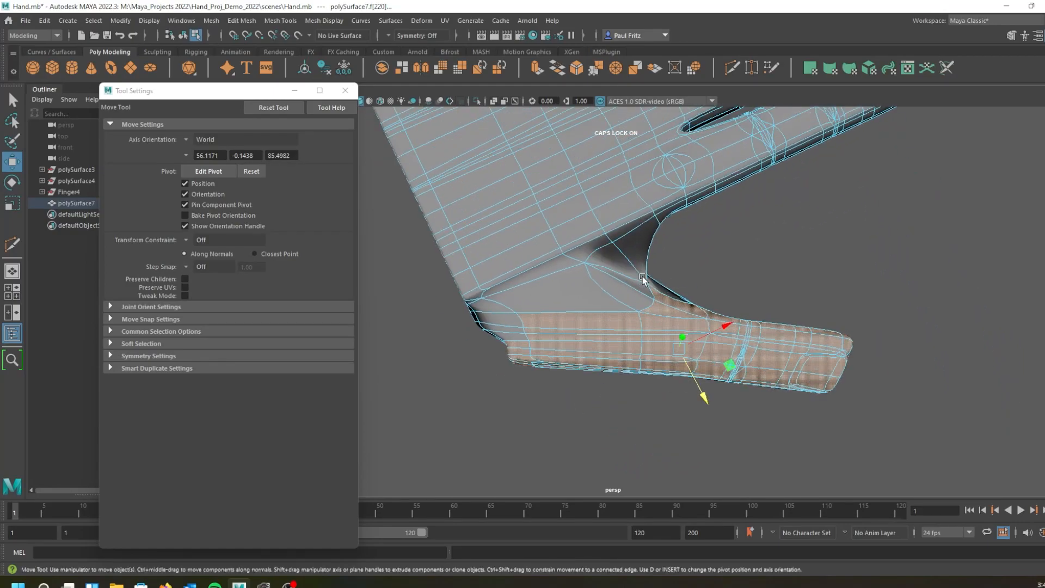
mouse_move(664, 279)
alt+mouse_down()
mouse_move(693, 261)
mouse_move(747, 281)
mouse_move(686, 269)
mouse_move(653, 276)
alt+mouse_up()
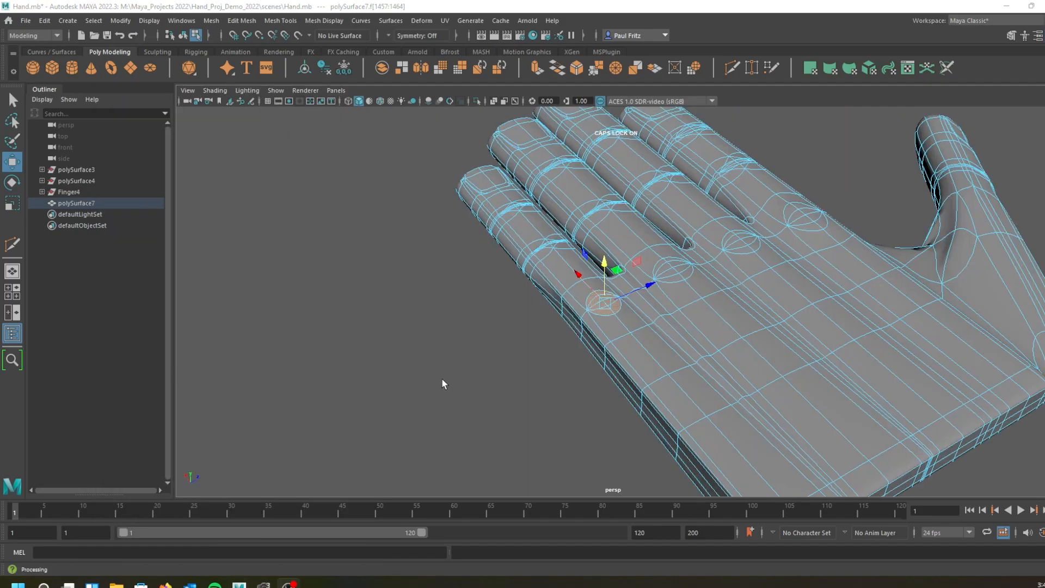
Turn off smooth preview and move the little finger's selected knuckle faces slightly toward the fingertip along the X axis.
alt+drag(759, 268, 745, 270)
alt+middle_drag(855, 292, 649, 299)
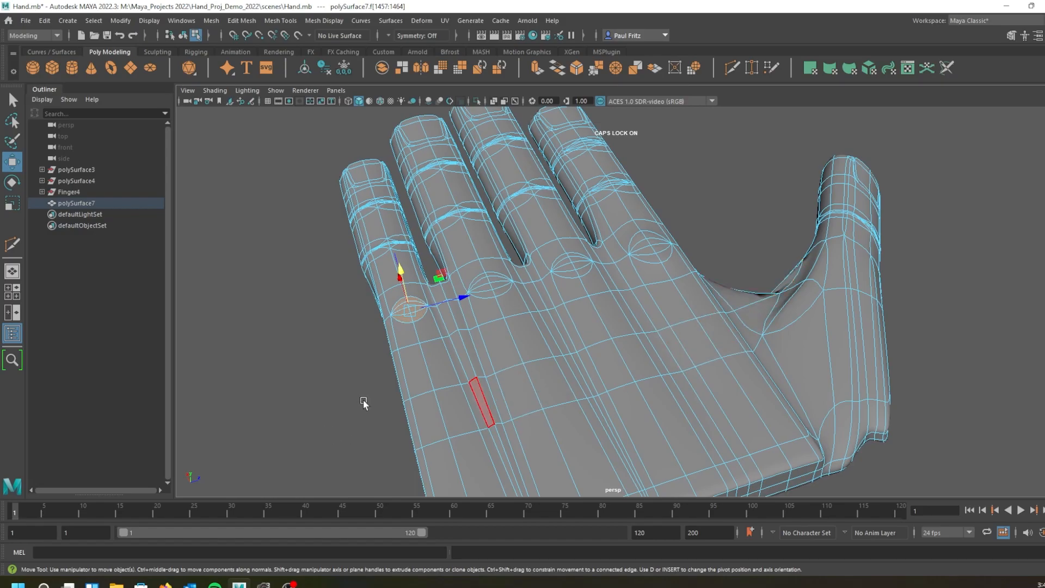
alt+drag(362, 402, 448, 409)
alt+drag(569, 386, 564, 318)
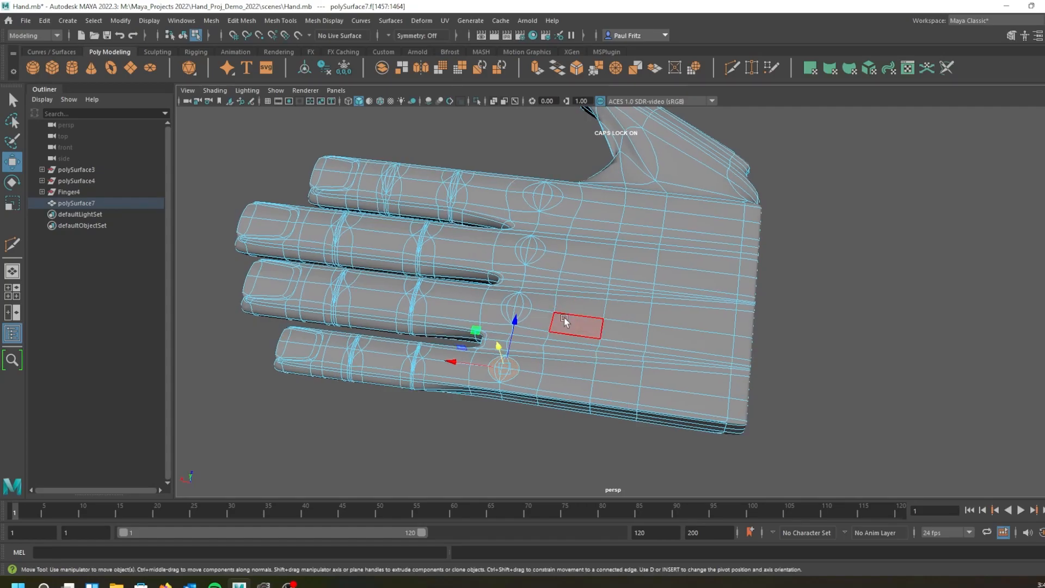
key(1)
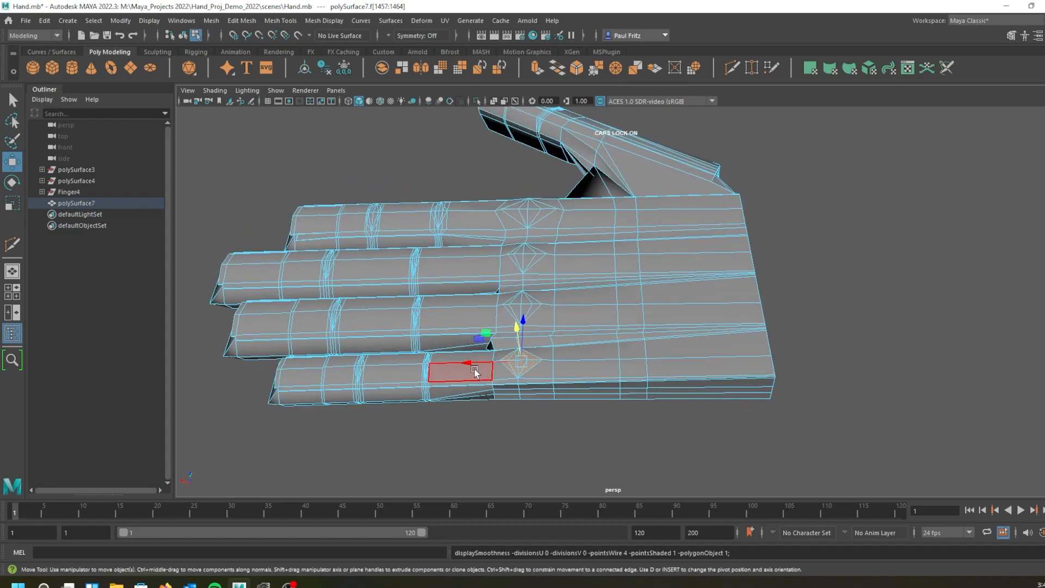
drag(474, 366, 470, 366)
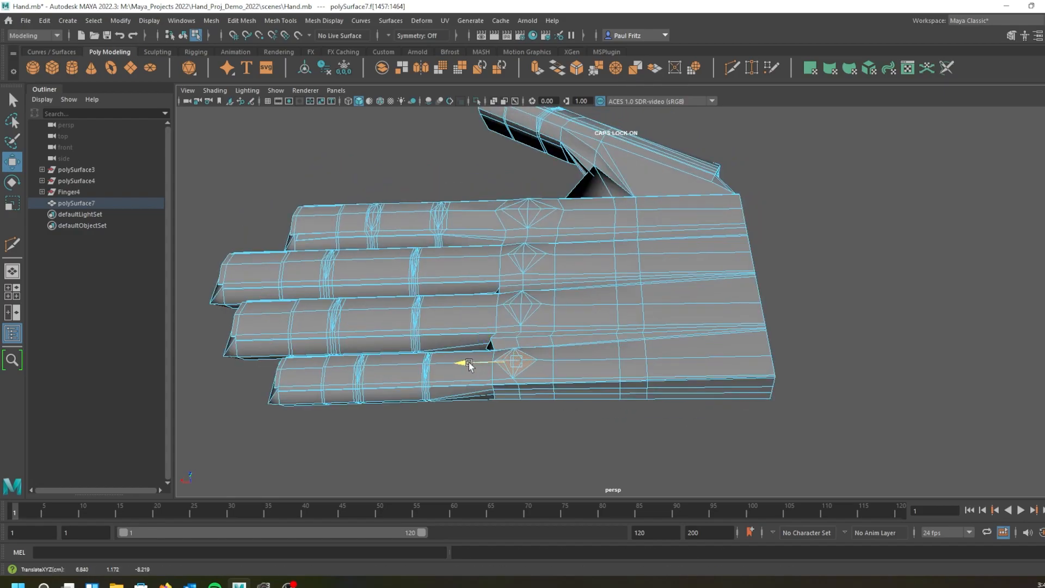
Select the ring finger's knuckle faces and move them slightly toward the fingertip along the X axis.
alt+drag(607, 348, 587, 314)
scroll(600, 351, up, 3)
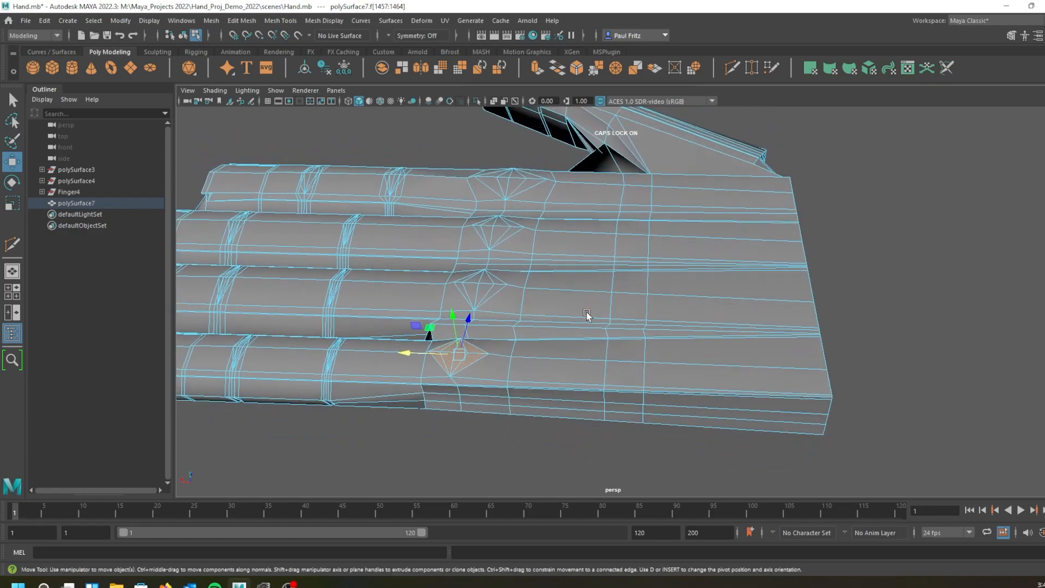
alt+drag(569, 243, 493, 250)
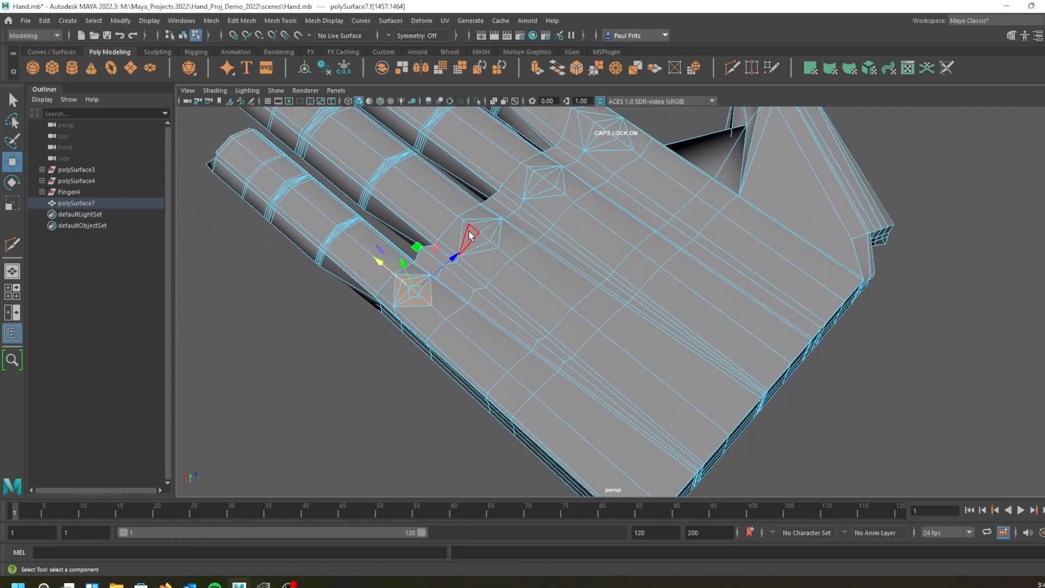
key(q)
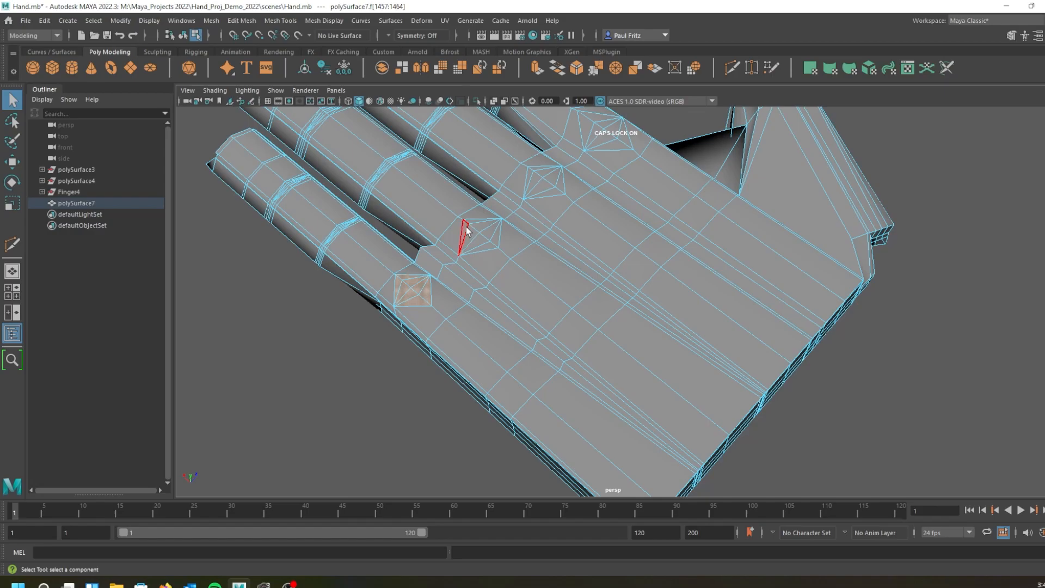
click(466, 231)
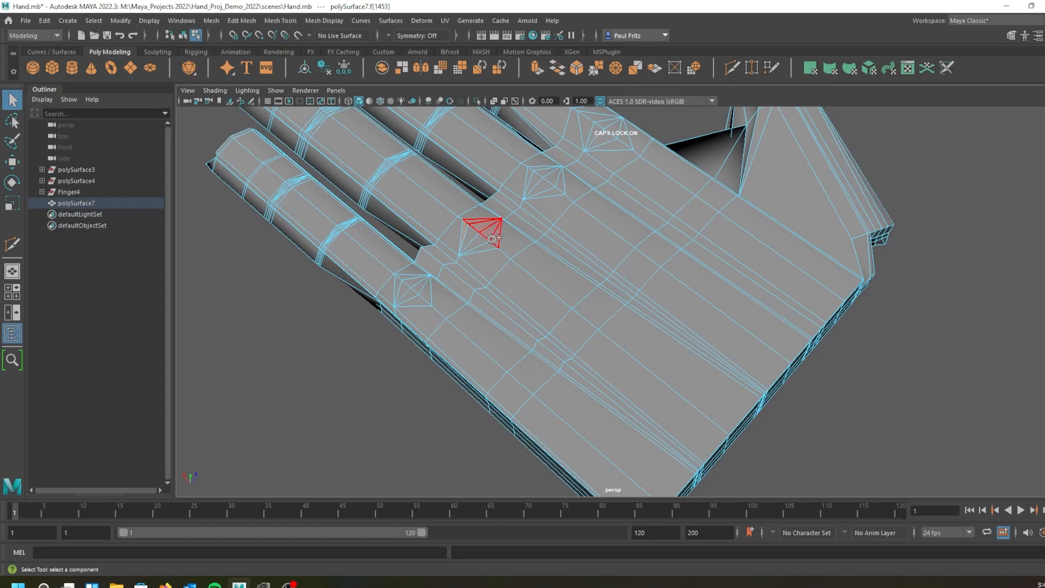
key(ctrl+z)
alt+drag(470, 234, 501, 258)
click(497, 264)
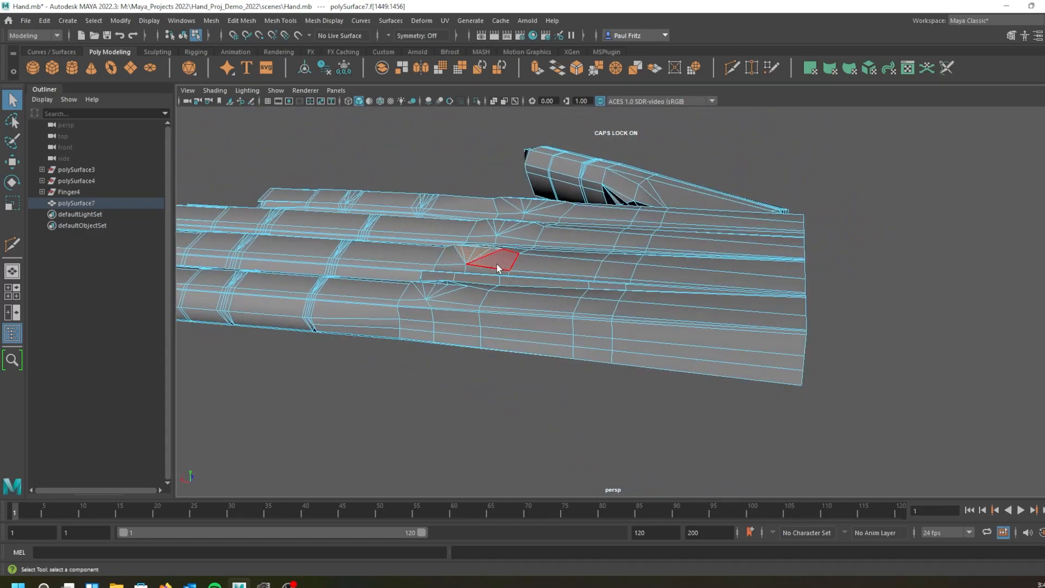
key(w)
mouse_move(433, 246)
mouse_down()
mouse_move(441, 249)
mouse_move(429, 246)
mouse_up()
scroll(585, 266, up, 3)
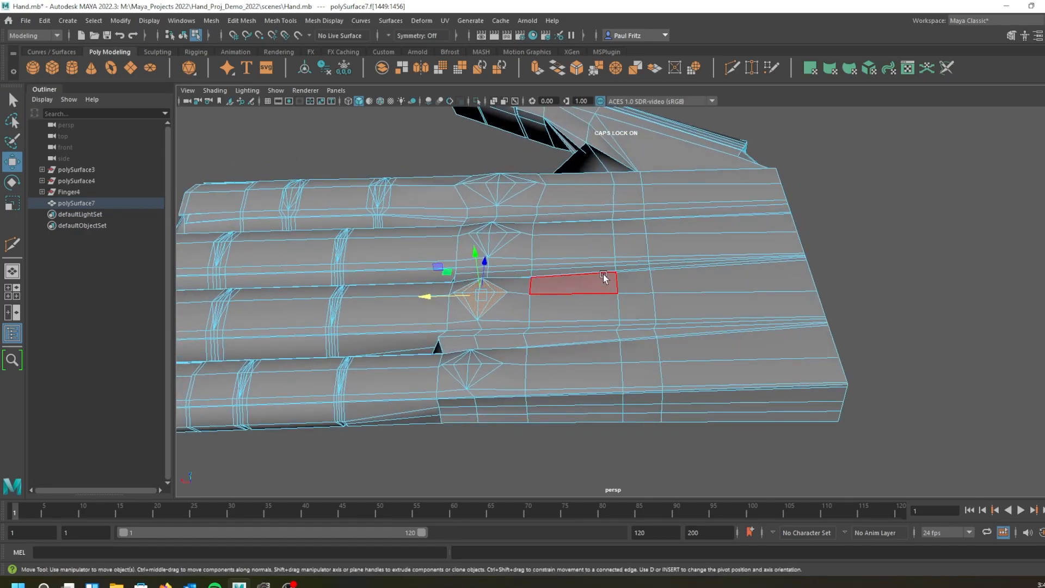
Move the vertices just in front of the ring and little finger knuckles slightly toward the fingertips along the X axis.
scroll(603, 274, down, 4)
scroll(681, 260, up, 6)
alt+drag(667, 258, 630, 250)
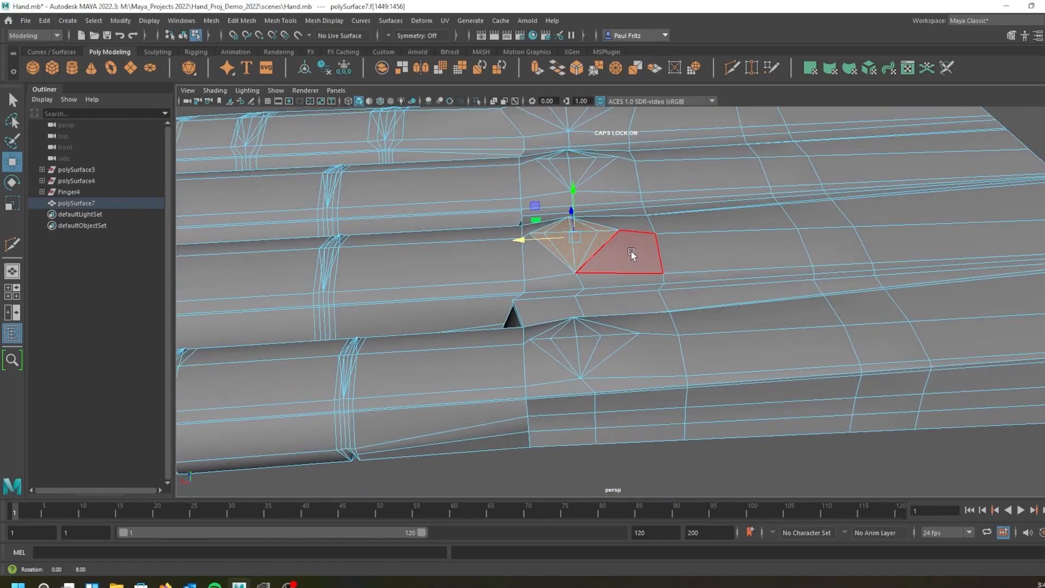
right_drag(488, 266, 436, 267)
click(520, 239)
drag(478, 242, 464, 243)
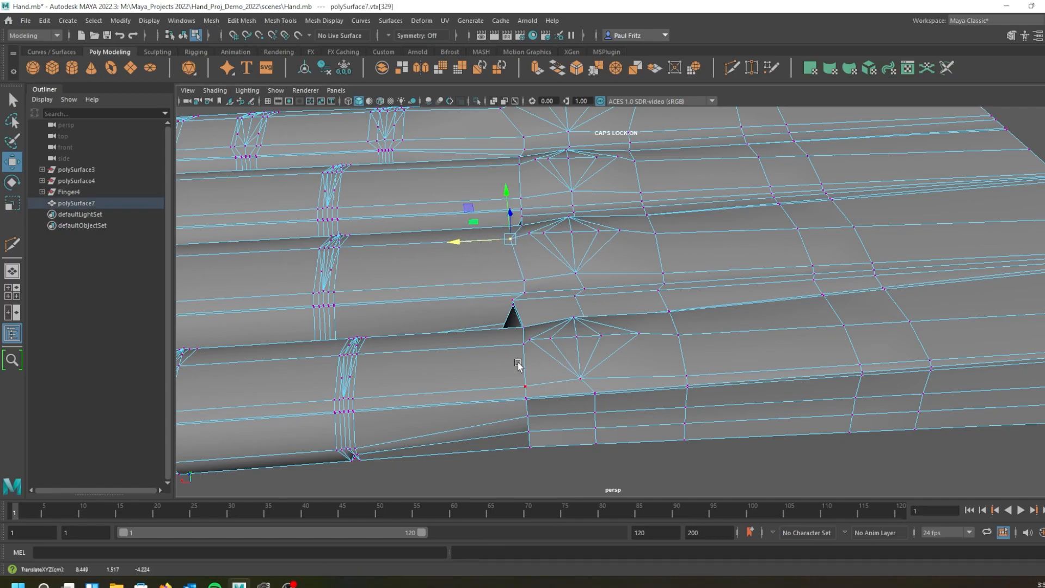
click(523, 345)
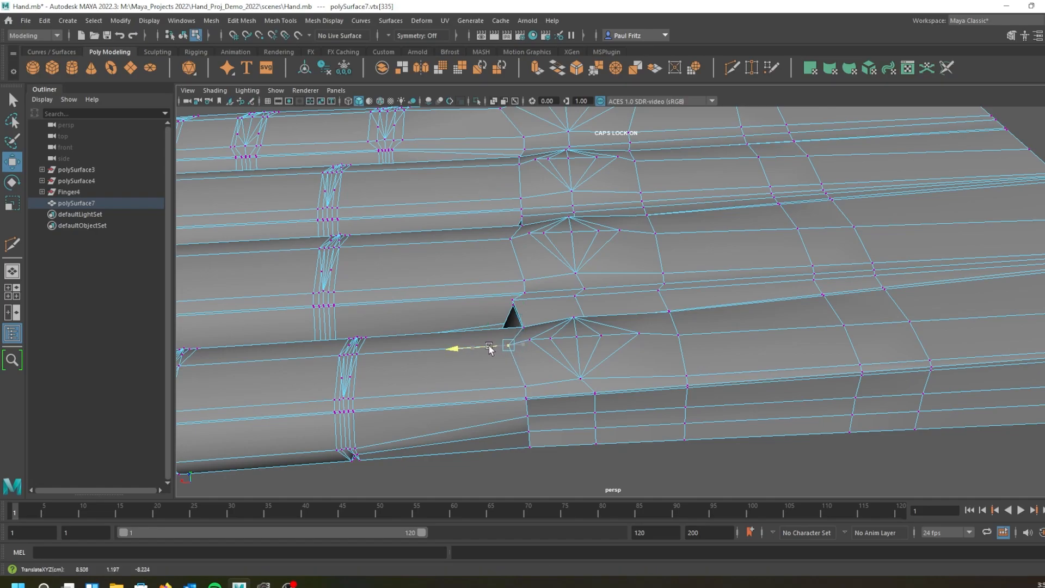
Check the thumb web in smooth preview, return to the unsmoothed mesh and raise the web's edge along the Y axis.
alt+drag(655, 294, 434, 299)
key(3)
scroll(351, 250, up, 2)
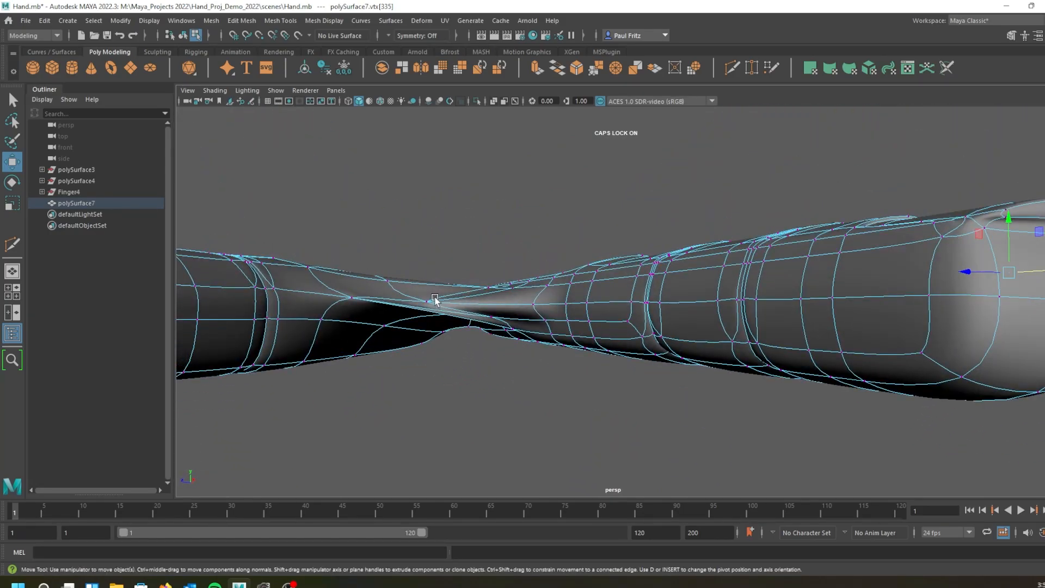
key(1)
alt+drag(427, 303, 431, 238)
right_click(427, 238)
right_drag(424, 215, 424, 210)
alt+drag(425, 210, 447, 226)
click(469, 190)
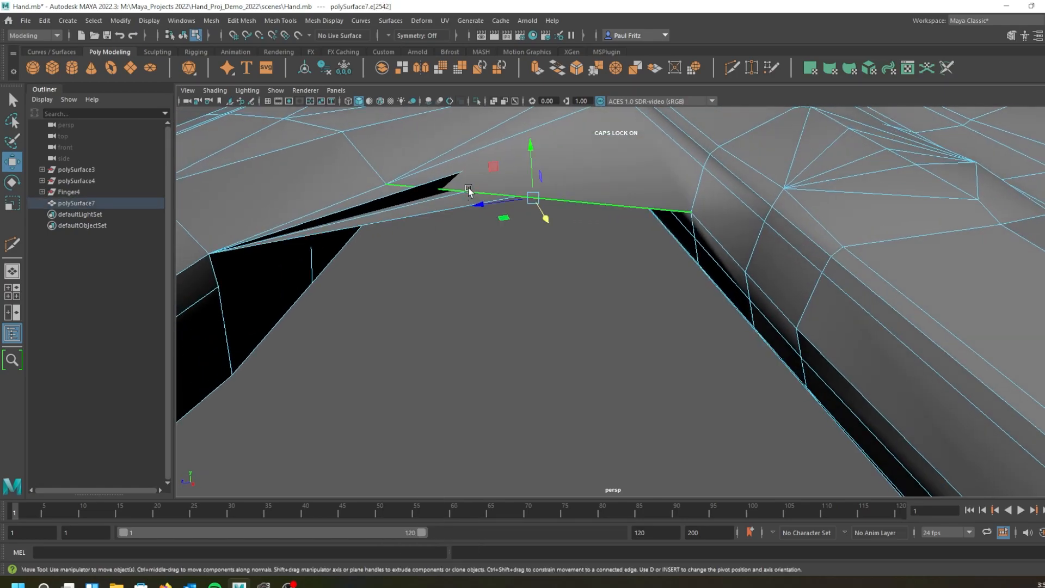
drag(531, 151, 534, 98)
Select the inner vertex on the palm side of the thumb web and reposition it along the X and Y axes.
alt+drag(468, 218, 631, 236)
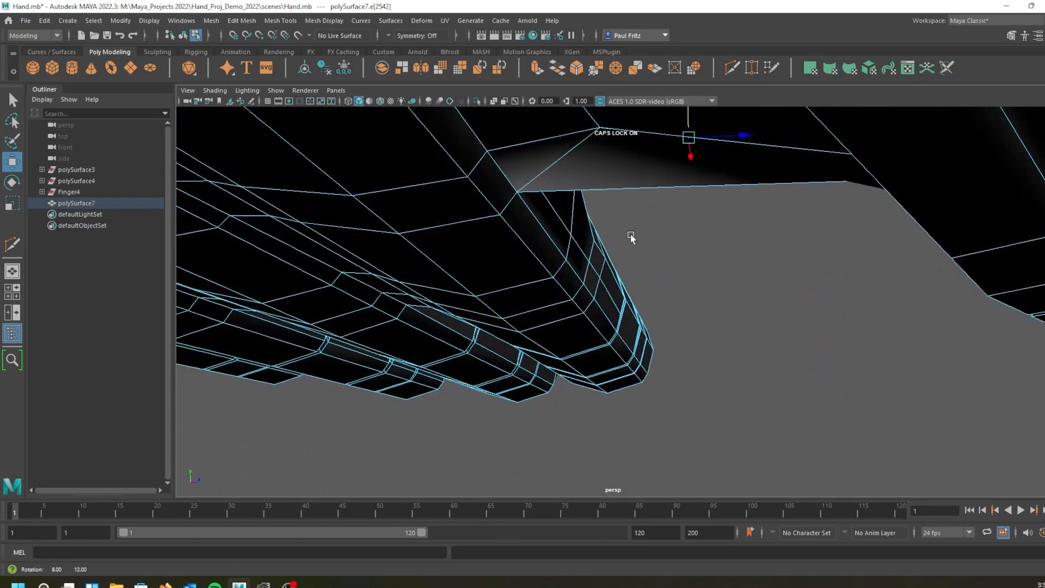
alt+middle_drag(632, 236, 622, 277)
right_drag(569, 214, 533, 217)
click(583, 211)
alt+drag(621, 261, 644, 232)
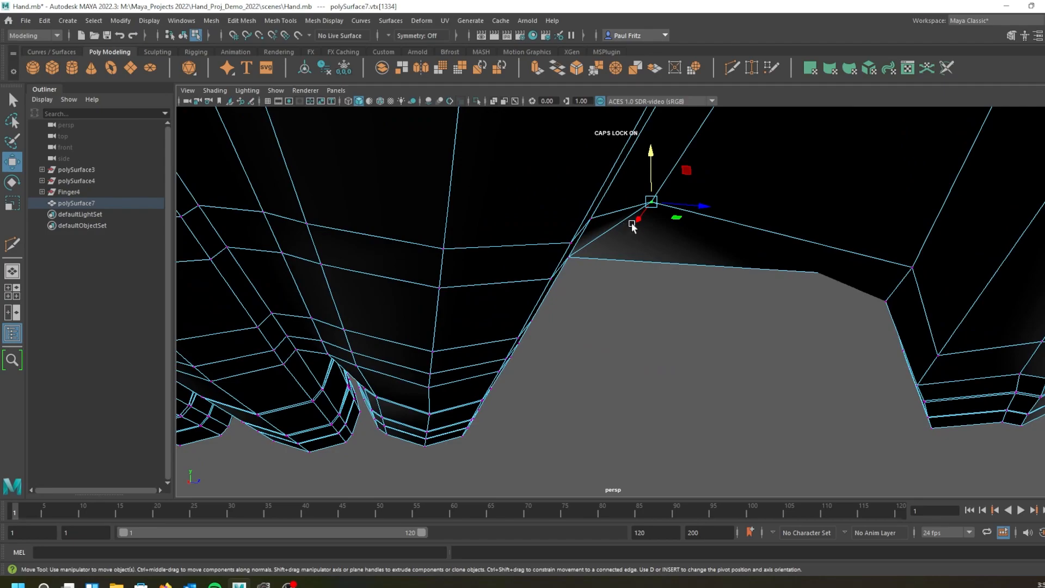
mouse_move(640, 220)
middle_down()
mouse_move(641, 238)
mouse_move(642, 214)
middle_up()
alt+drag(754, 252, 596, 221)
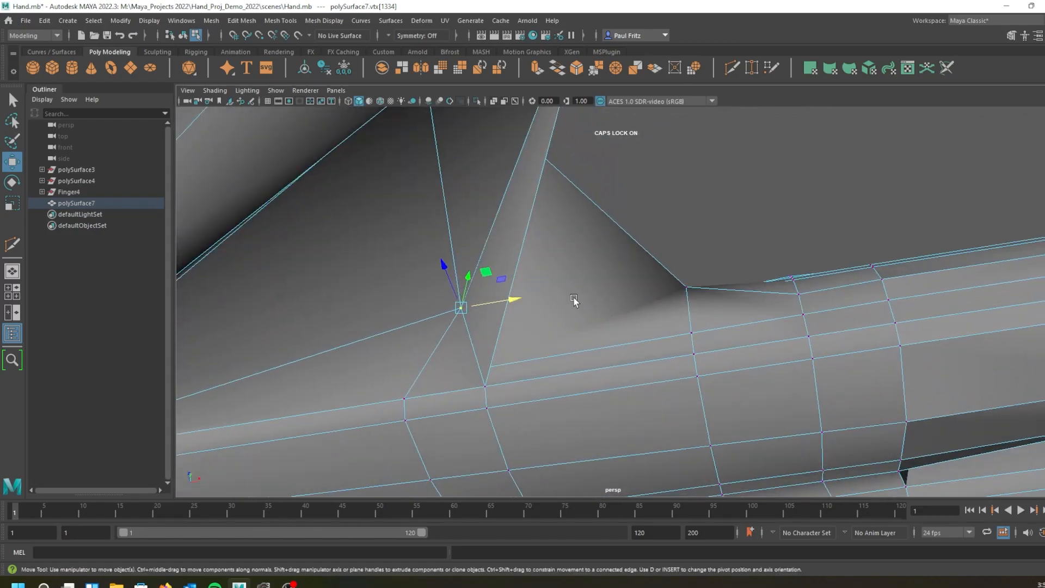
alt+drag(574, 301, 556, 302)
drag(479, 297, 471, 341)
Turn on smooth preview and examine the reshaped thumb web from above and from the palm side.
alt+drag(585, 319, 505, 275)
alt+drag(623, 310, 612, 289)
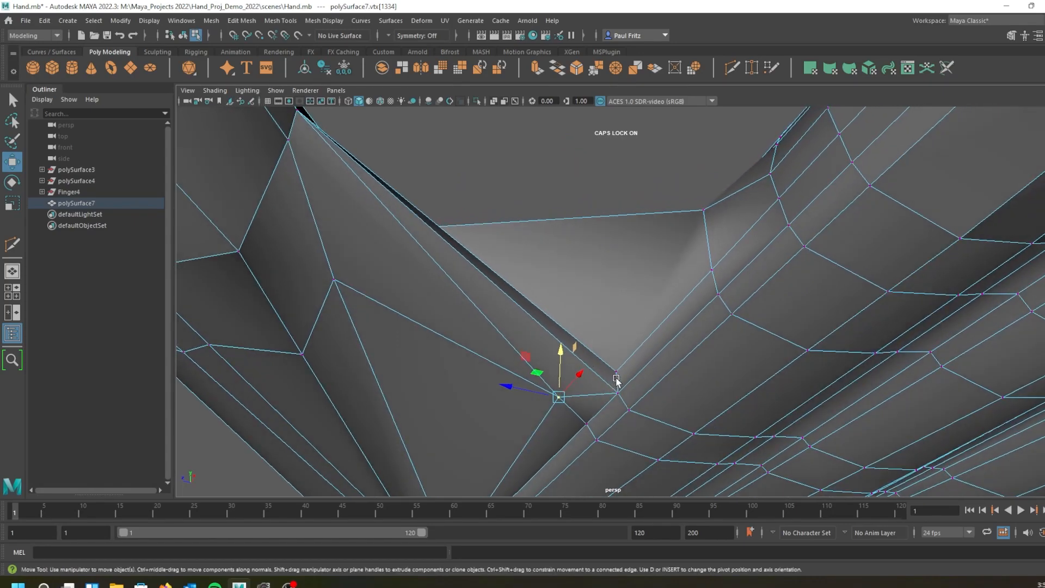
alt+drag(631, 376, 599, 202)
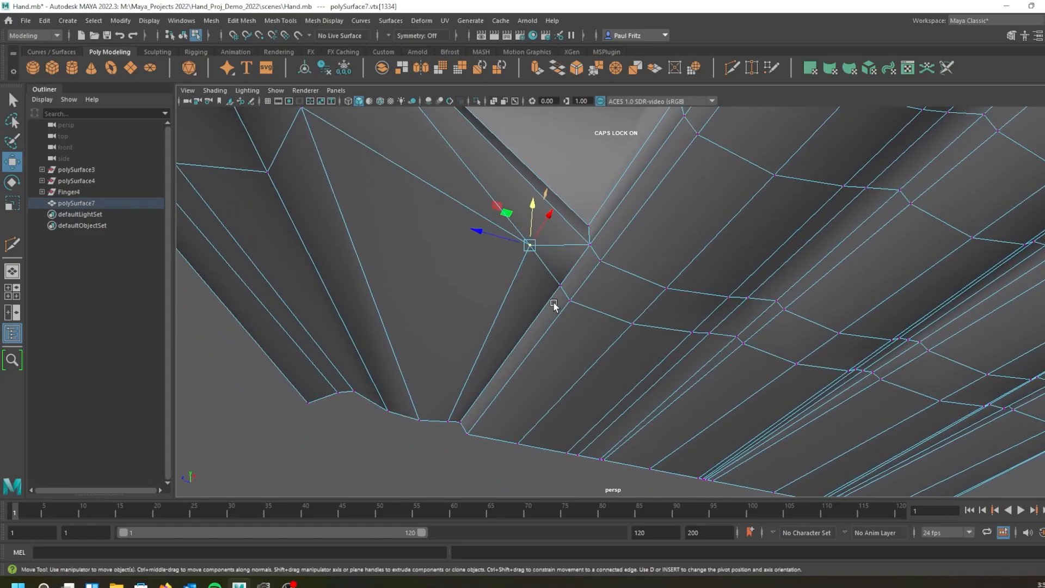
alt+drag(553, 305, 522, 294)
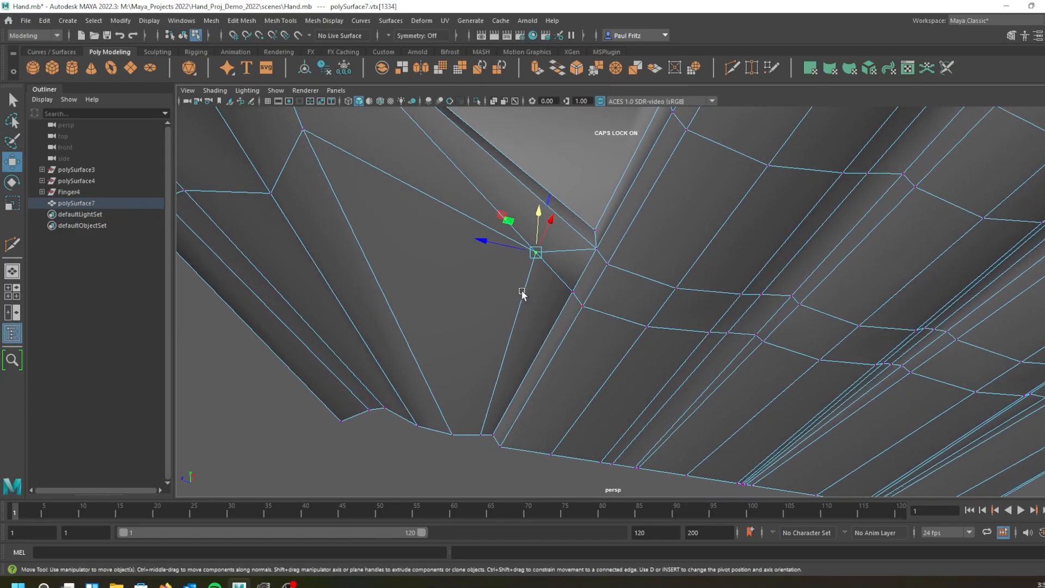
key(3)
scroll(520, 288, down, 3)
alt+drag(496, 225, 669, 296)
scroll(710, 299, down, 3)
alt+middle_drag(744, 298, 647, 244)
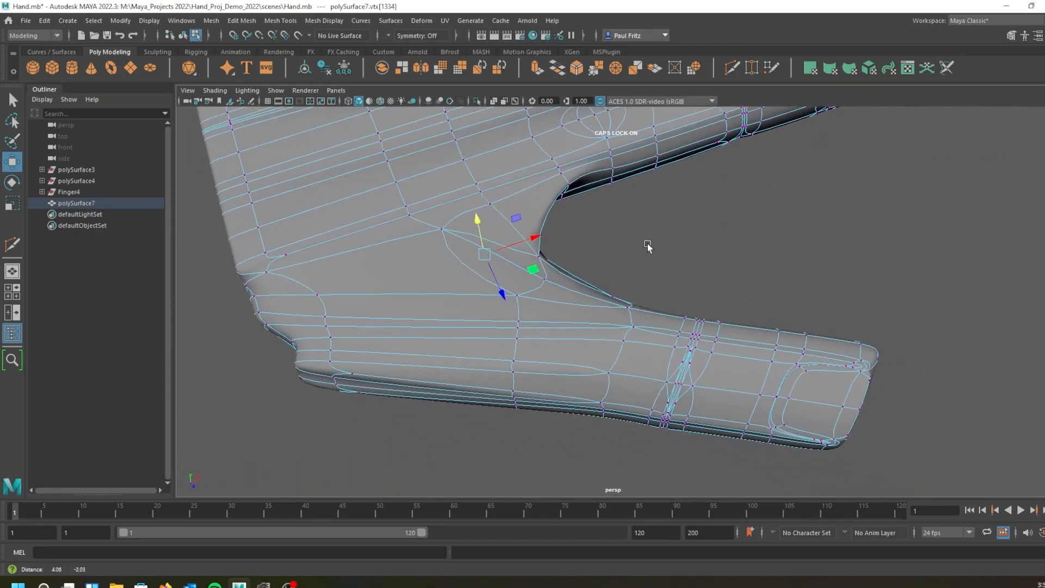
alt+drag(631, 259, 546, 259)
alt+drag(590, 298, 649, 266)
alt+middle_drag(649, 266, 708, 374)
alt+right_drag(478, 330, 608, 438)
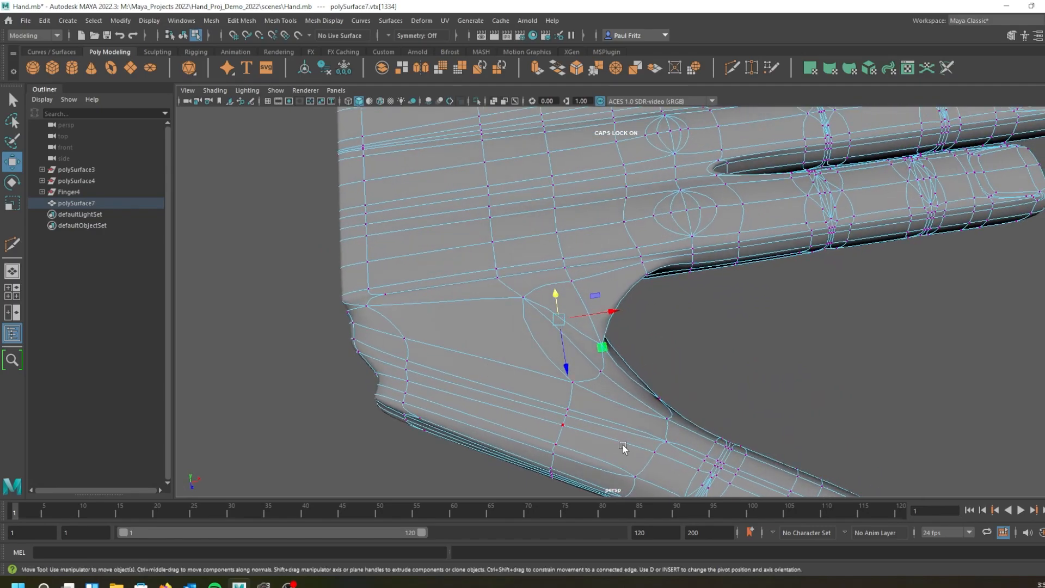
alt+middle_drag(719, 370, 661, 257)
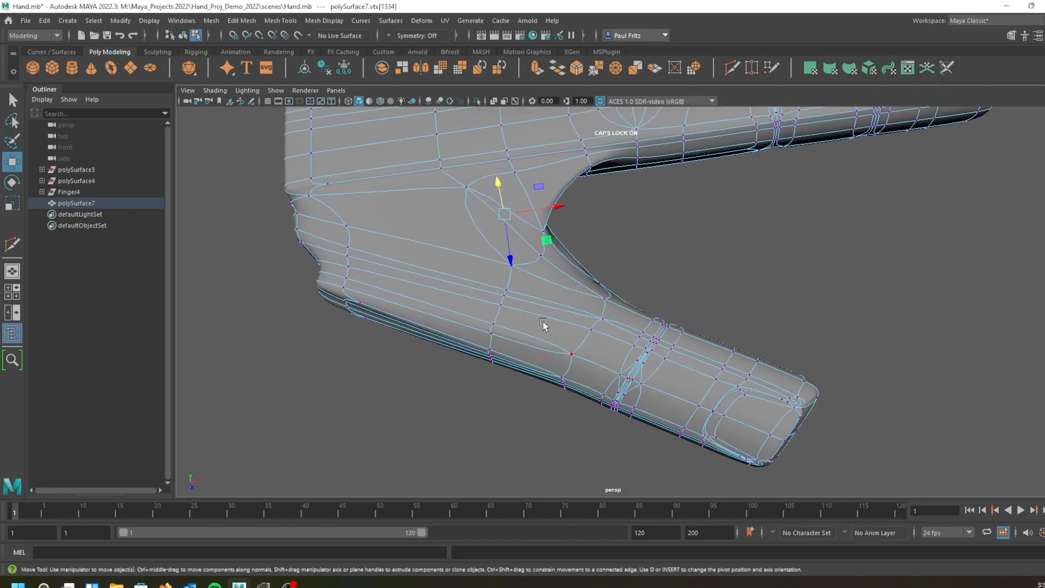
scroll(558, 338, up, 2)
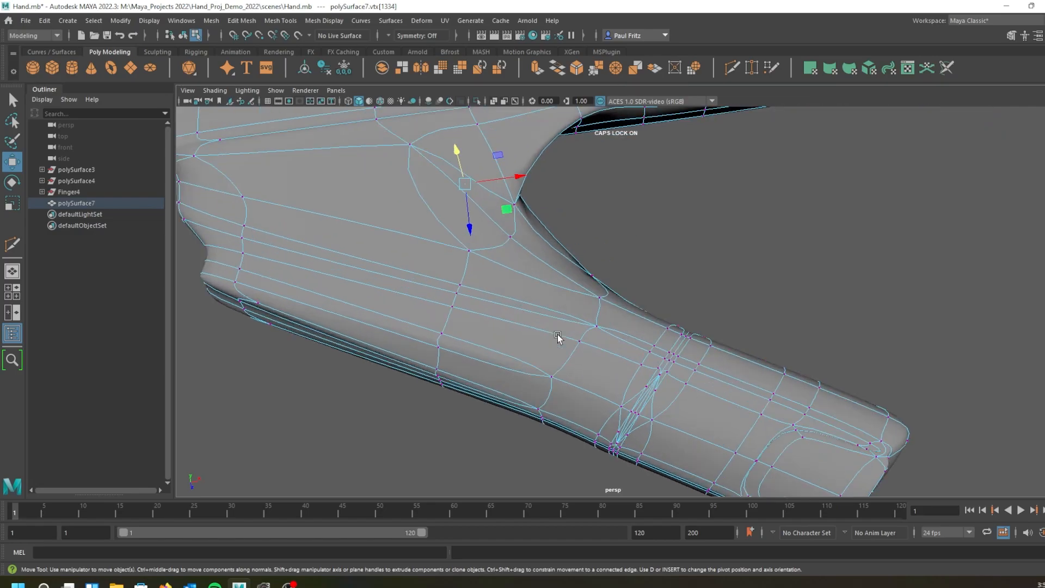
alt+drag(516, 305, 653, 204)
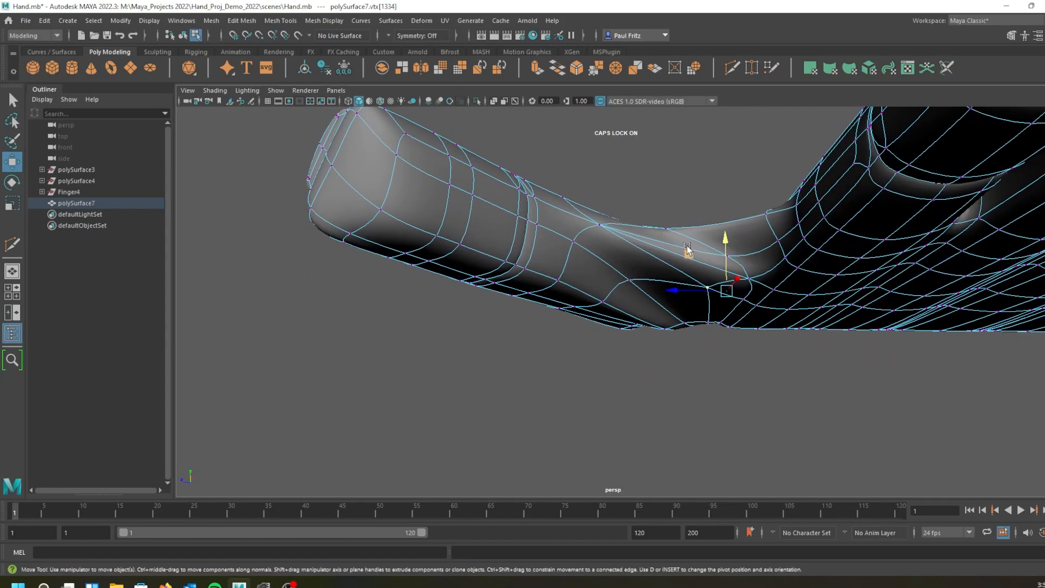
alt+drag(680, 255, 700, 291)
alt+drag(624, 263, 602, 299)
alt+drag(544, 243, 587, 275)
alt+drag(585, 273, 609, 335)
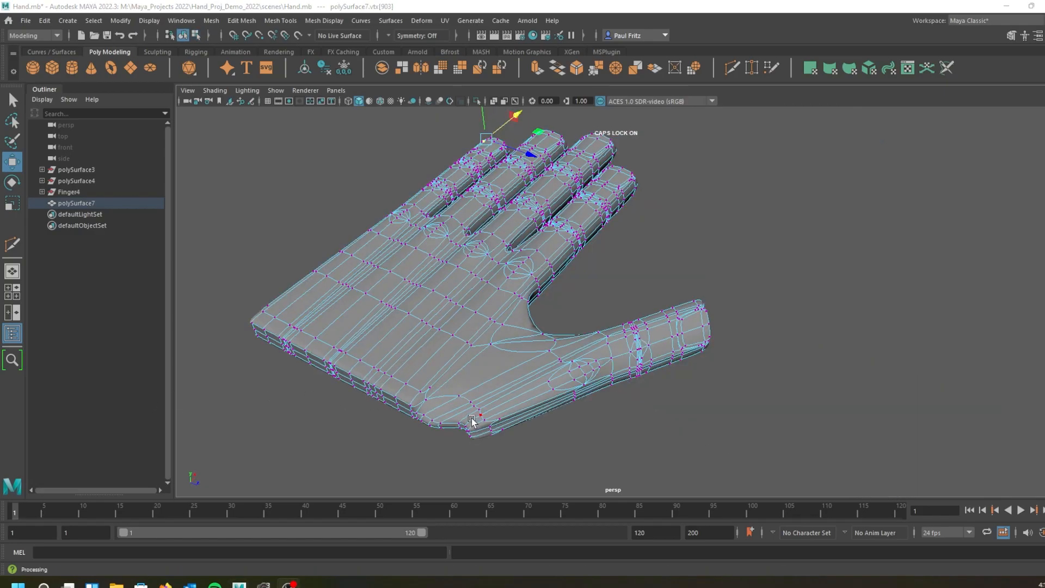
Examine the smoothed hand from the thumb side and the wrist end, including the flat back of the hand.
alt+drag(533, 372, 467, 349)
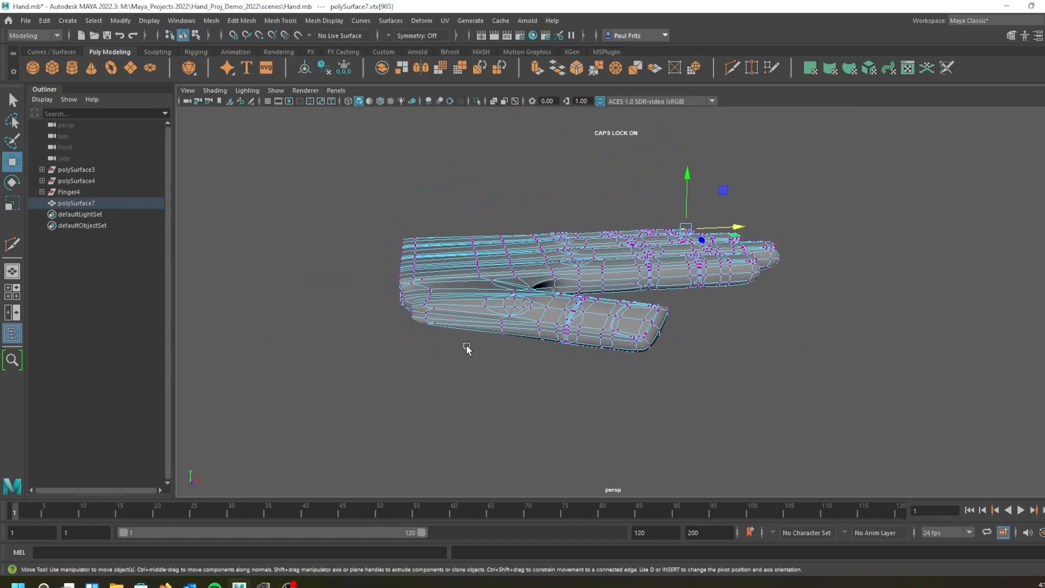
scroll(458, 261, down, 2)
scroll(436, 254, up, 6)
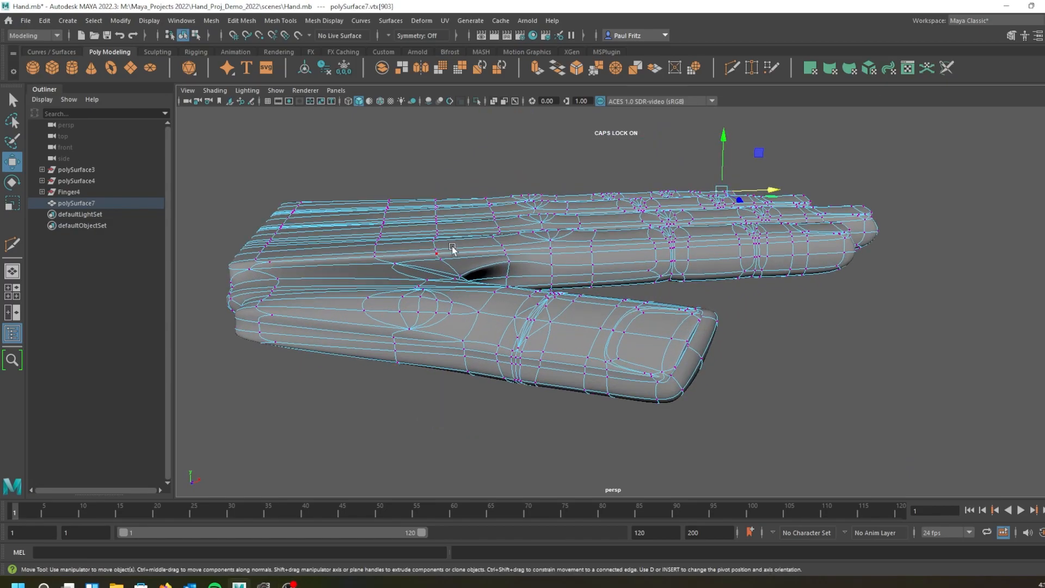
alt+drag(448, 235, 418, 310)
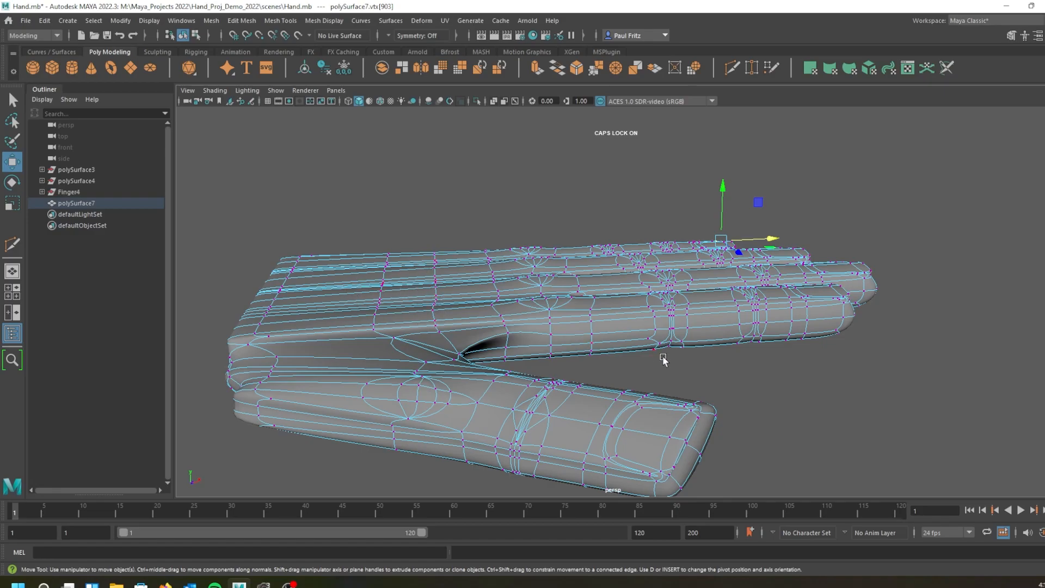
alt+drag(796, 362, 627, 367)
alt+drag(499, 381, 611, 239)
alt+drag(558, 311, 793, 187)
scroll(694, 358, down, 5)
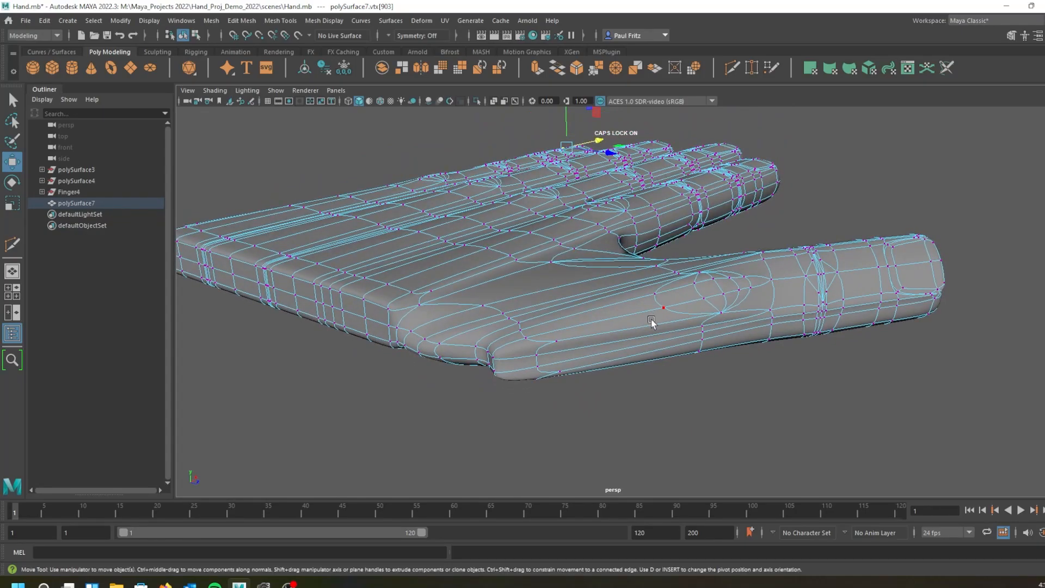
alt+drag(652, 321, 742, 291)
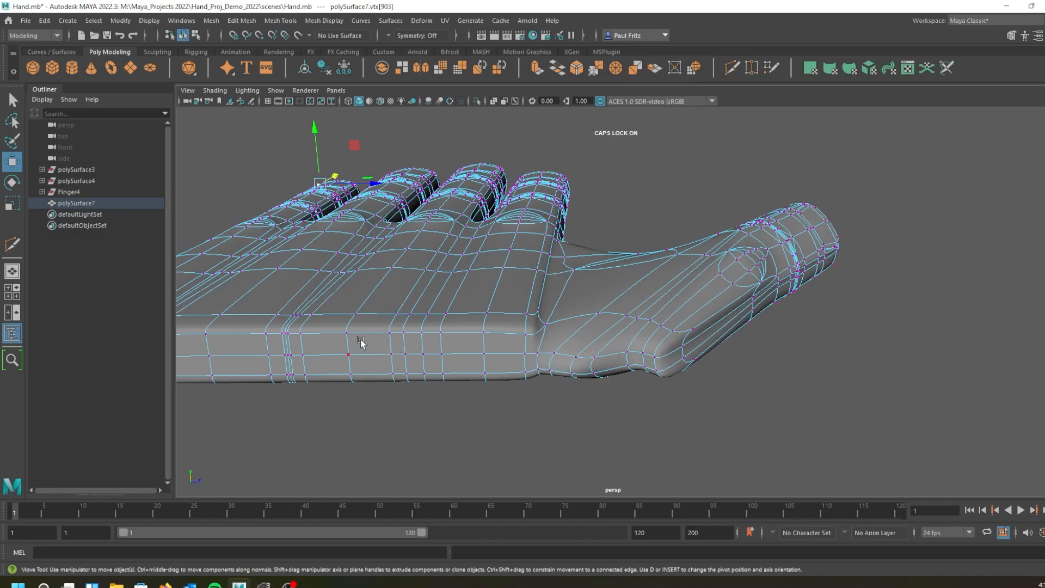
alt+drag(351, 322, 550, 319)
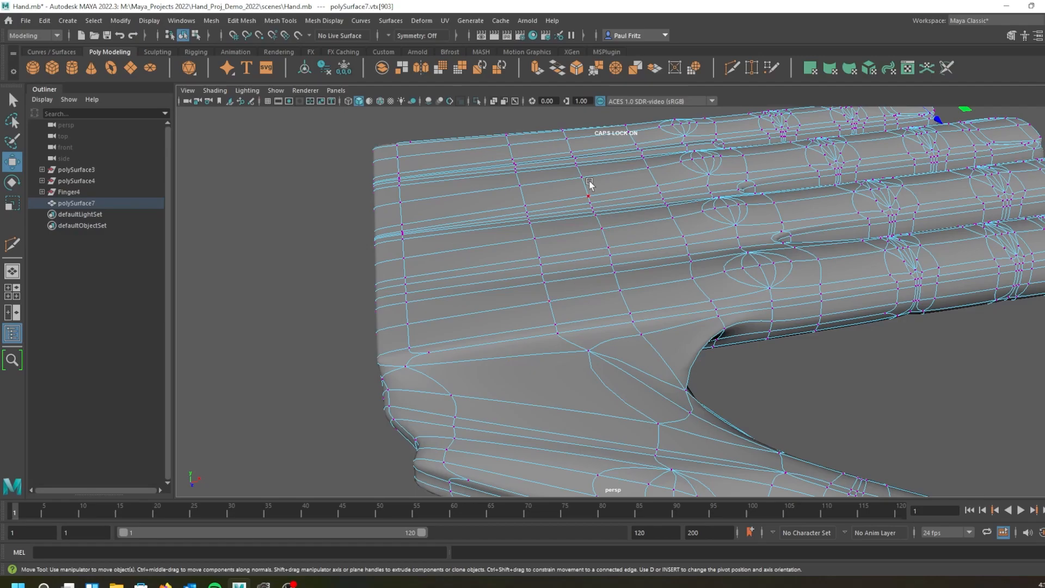
Turn off smooth preview, select the back-of-hand faces between wrist and knuckles, and raise them slightly along the Y axis.
click(383, 164)
key(1)
click(612, 284)
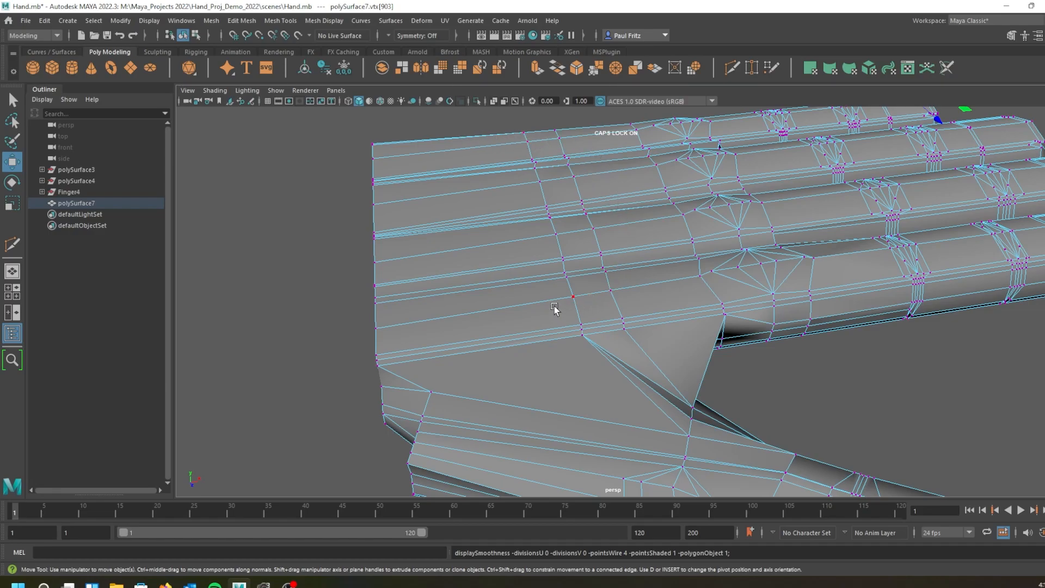
right_drag(544, 283, 531, 315)
click(534, 316)
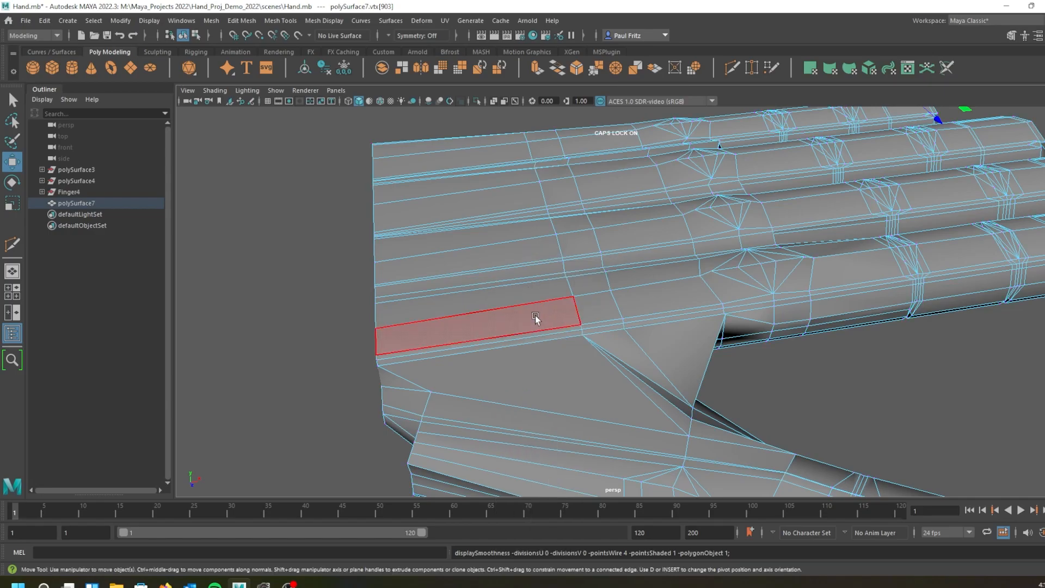
click(456, 139)
mouse_move(456, 139)
mouse_down()
mouse_move(433, 148)
mouse_move(444, 330)
mouse_up()
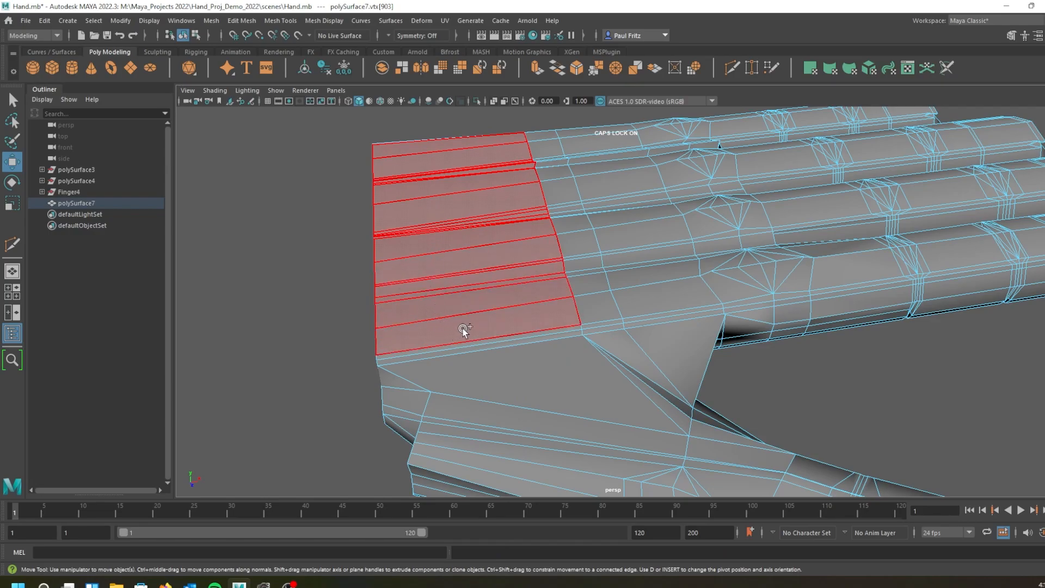
mouse_move(554, 309)
mouse_down()
mouse_move(645, 298)
mouse_move(634, 234)
mouse_move(599, 281)
mouse_move(566, 213)
mouse_move(599, 218)
mouse_move(606, 195)
mouse_move(560, 171)
mouse_move(558, 192)
mouse_move(587, 161)
mouse_move(615, 153)
mouse_move(553, 163)
mouse_move(548, 136)
mouse_move(566, 136)
mouse_move(583, 153)
mouse_up()
alt+drag(327, 208, 458, 220)
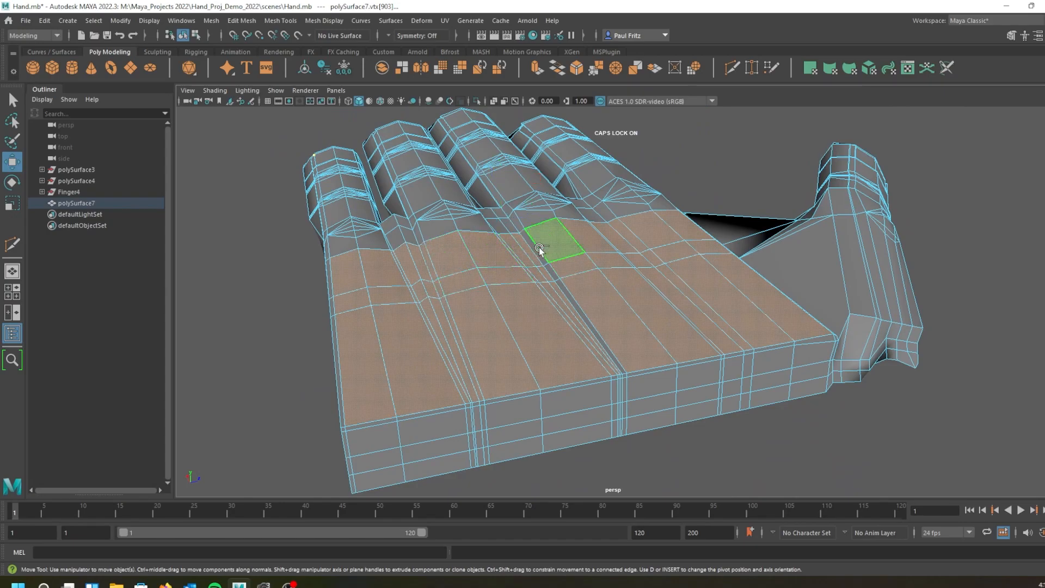
mouse_move(539, 251)
shift+mouse_down()
mouse_move(564, 294)
mouse_move(518, 201)
mouse_move(511, 287)
mouse_move(518, 224)
mouse_move(469, 258)
mouse_move(501, 321)
mouse_move(590, 328)
mouse_move(720, 274)
mouse_move(732, 225)
mouse_move(642, 322)
mouse_move(524, 278)
mouse_move(529, 292)
mouse_move(595, 305)
shift+mouse_up()
scroll(544, 281, down, 3)
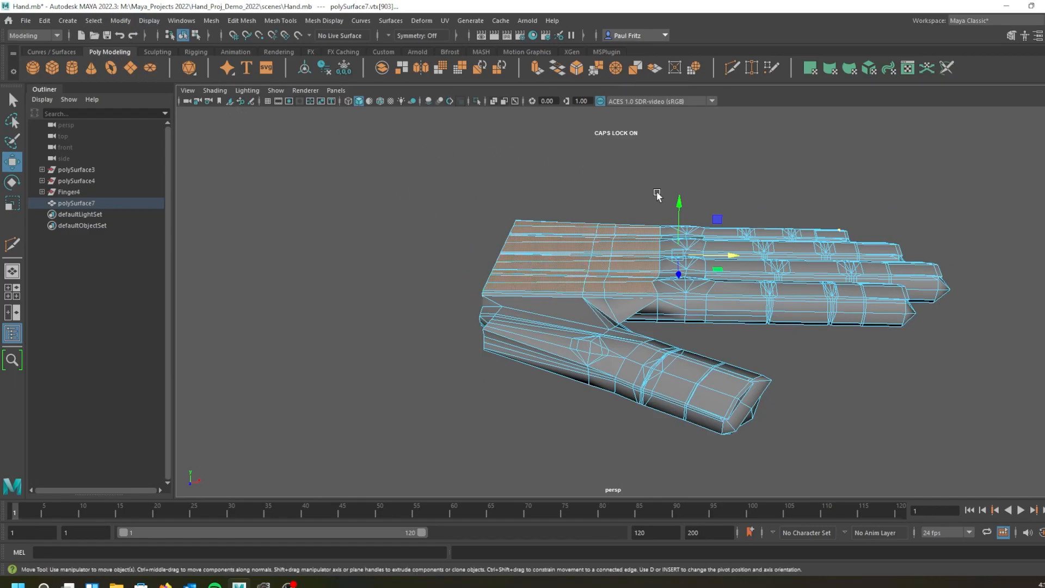
drag(680, 211, 680, 209)
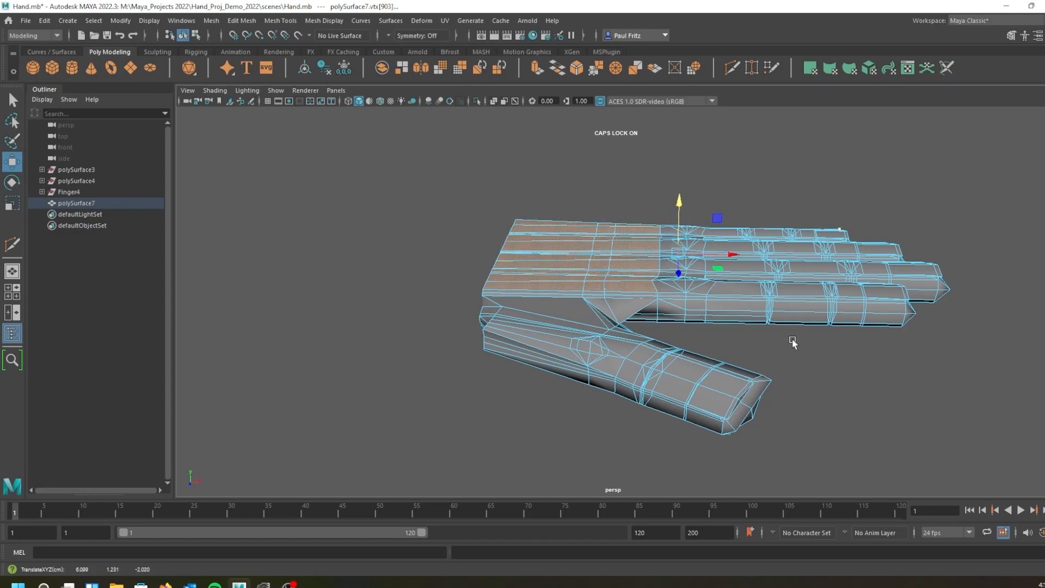
Undo the last face move and clear the stray vertex selection at the little fingertip.
key(ctrl+z)
alt+drag(930, 356, 539, 280)
scroll(557, 285, up, 4)
scroll(475, 251, up, 4)
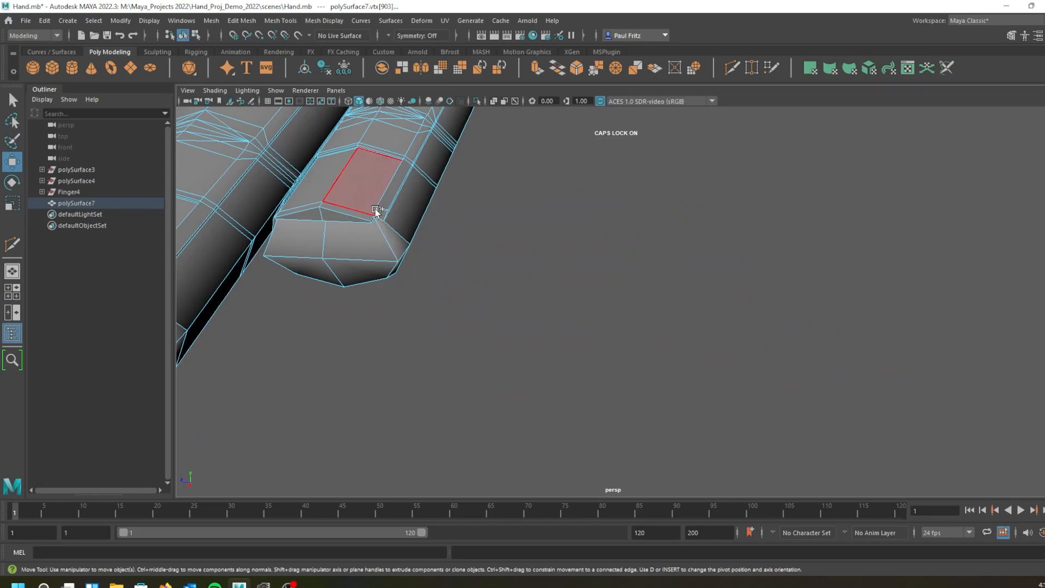
right_click(412, 226)
right_drag(413, 226, 366, 228)
click(466, 220)
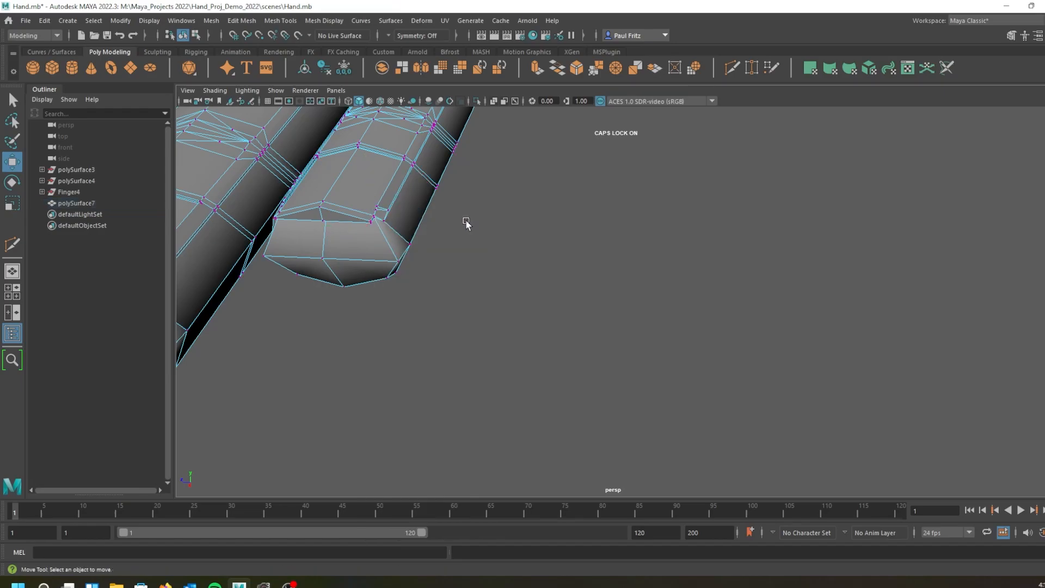
Return to face selection and raise the back-of-hand faces between wrist and knuckles slightly along the Y axis.
scroll(466, 221, down, 5)
right_click(584, 214)
right_drag(591, 199, 581, 243)
alt+drag(670, 199, 405, 336)
drag(466, 265, 462, 251)
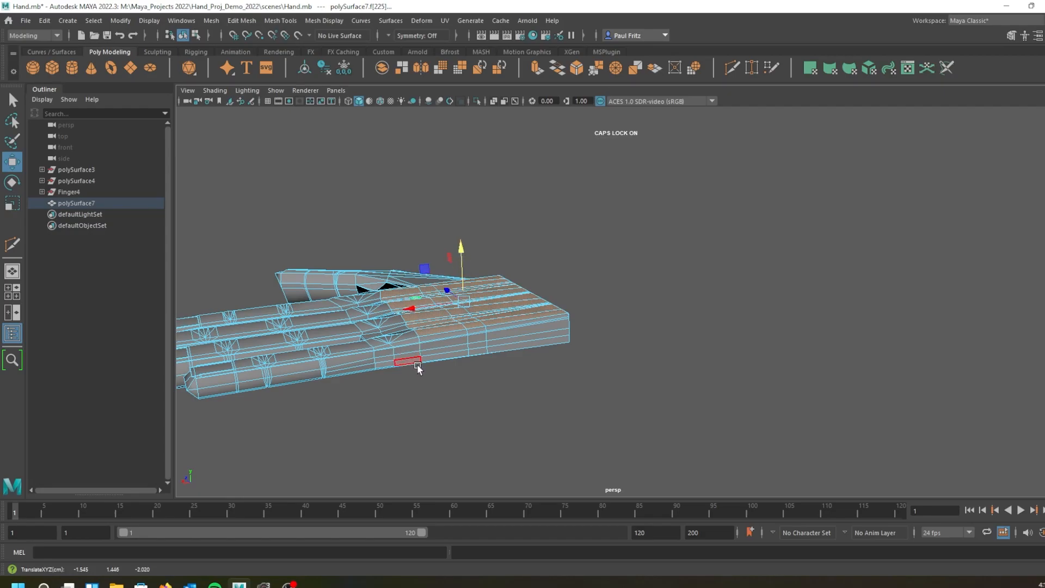
Examine the raised back of the hand from the little-finger side, the wrist end and above.
alt+middle_drag(417, 368, 489, 376)
alt+drag(489, 378, 416, 328)
alt+drag(457, 415, 456, 423)
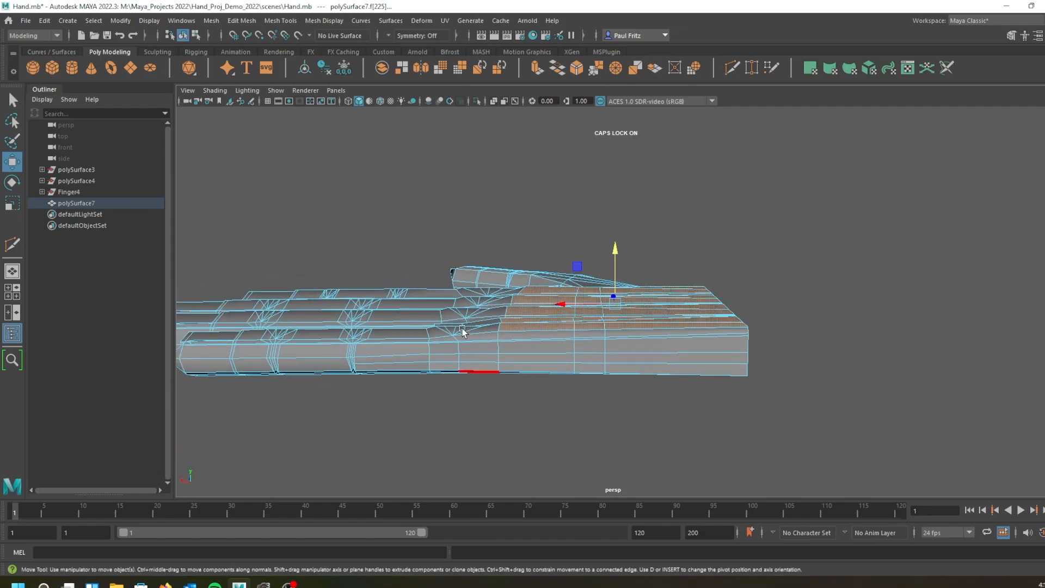
alt+middle_drag(442, 327, 452, 364)
alt+drag(452, 364, 497, 357)
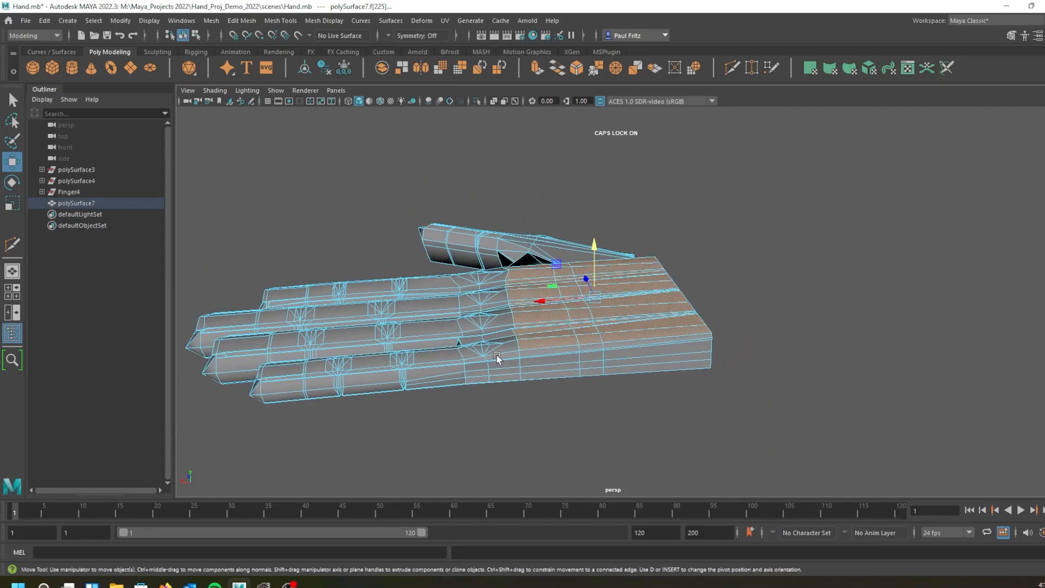
alt+drag(435, 261, 520, 307)
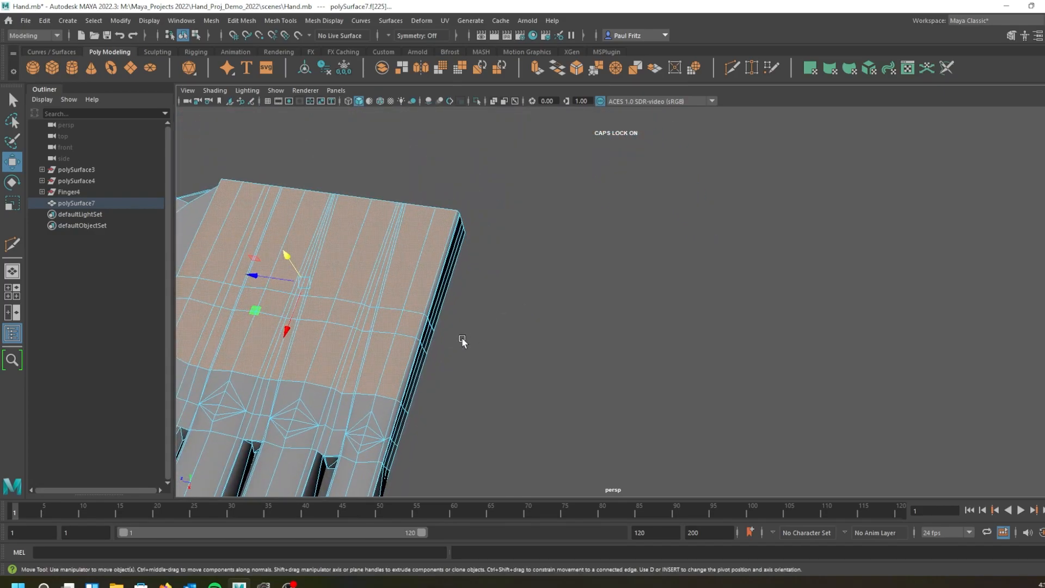
alt+middle_drag(464, 342, 715, 293)
alt+drag(673, 330, 566, 372)
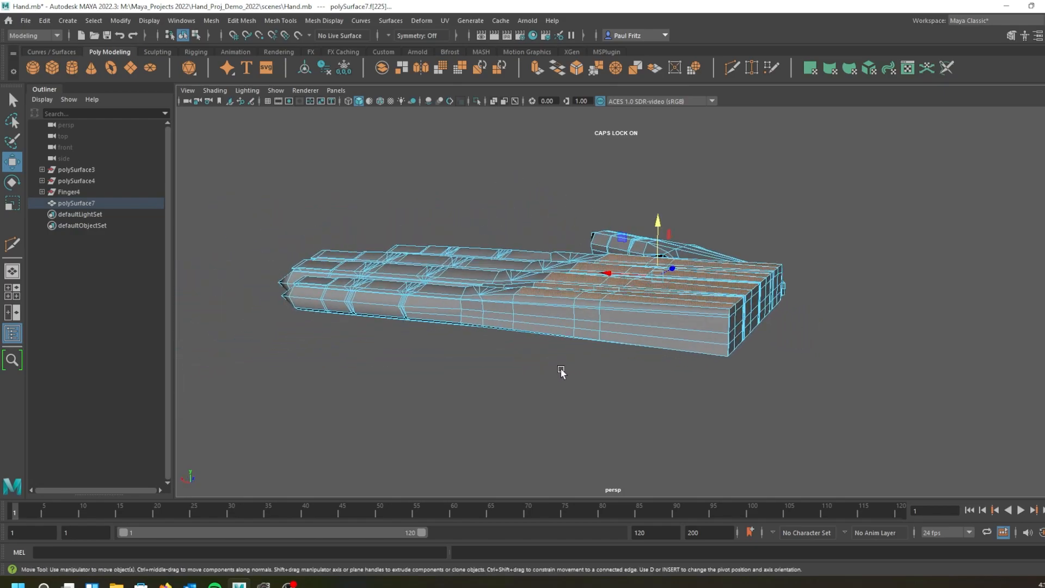
alt+drag(625, 357, 676, 339)
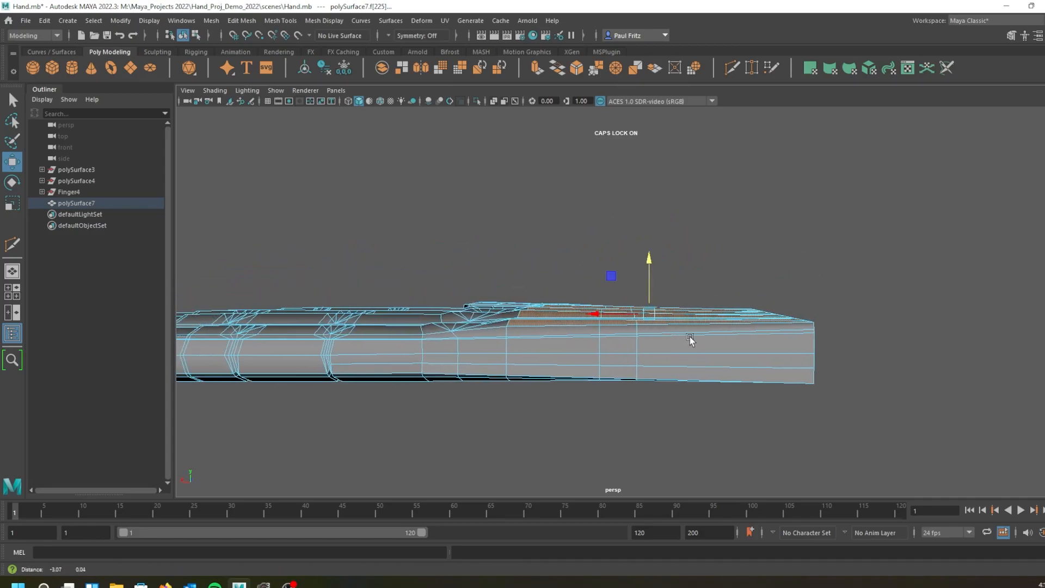
alt+drag(353, 332, 429, 403)
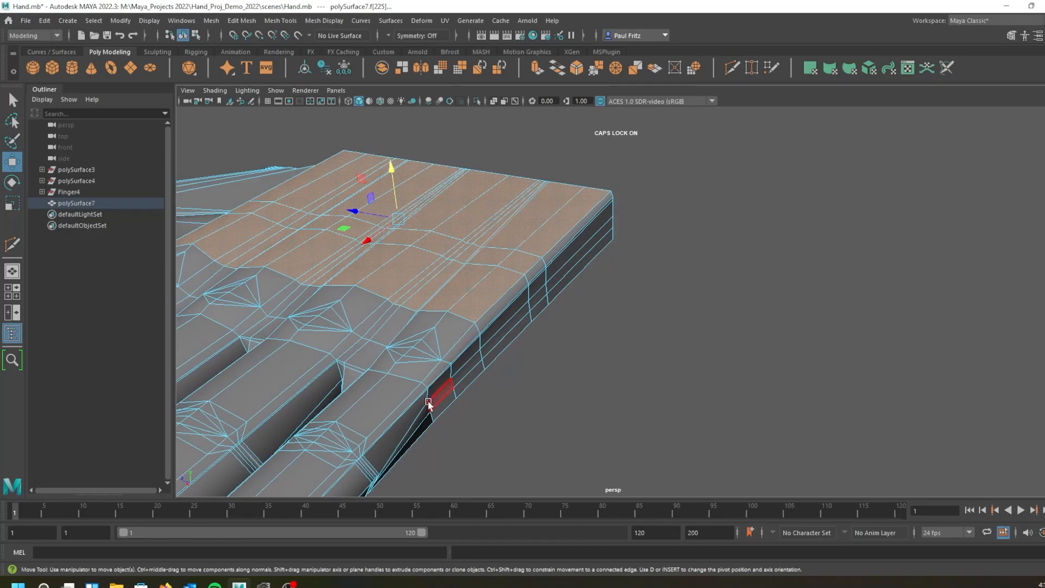
Select the lengthwise edge rows along the little-finger side of the palm and pull them outward along the Z axis.
right_drag(605, 426, 610, 254)
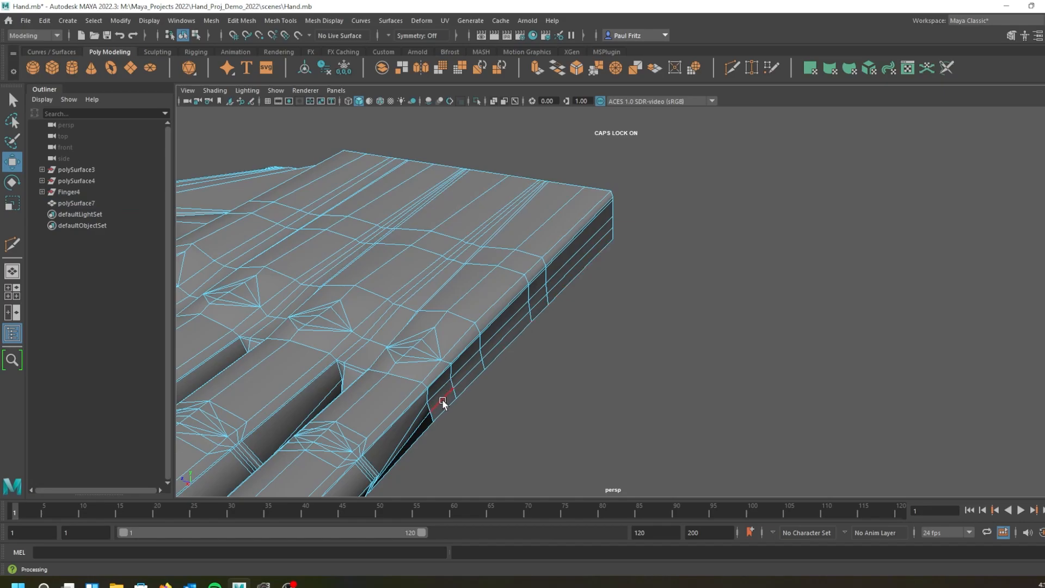
click(442, 398)
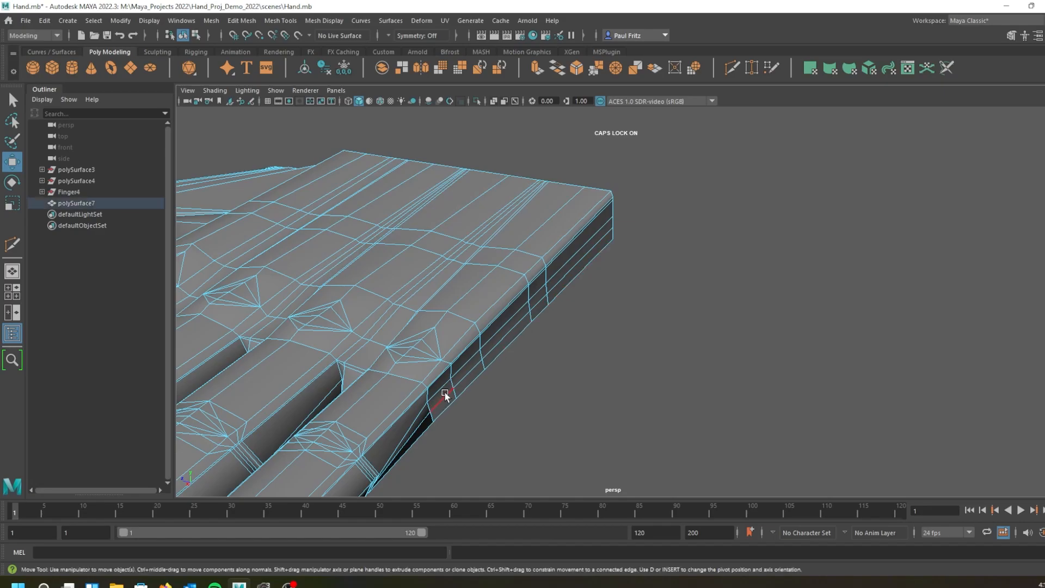
double_click(566, 280)
drag(489, 298, 491, 295)
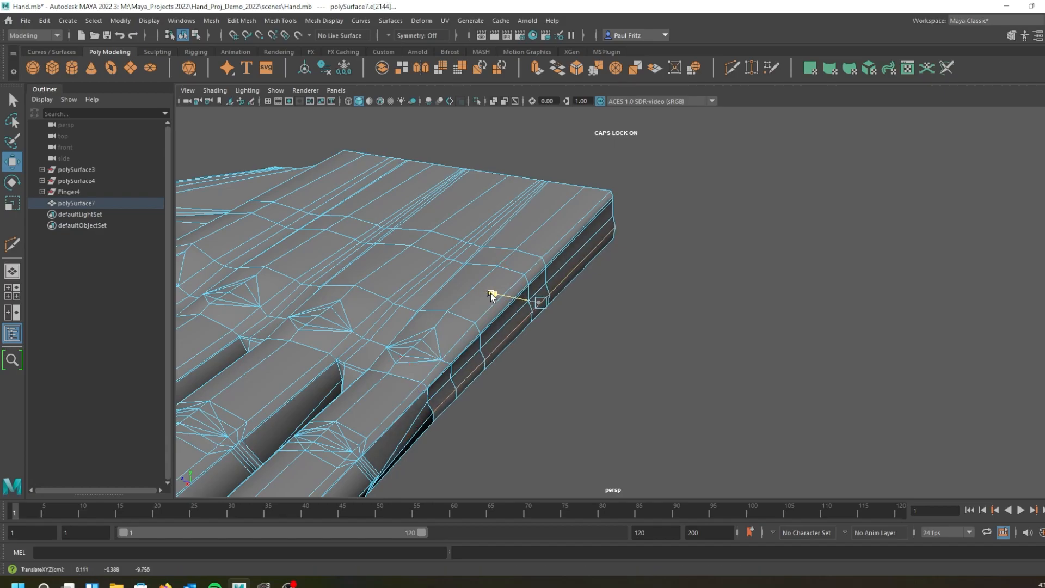
shift+click(439, 392)
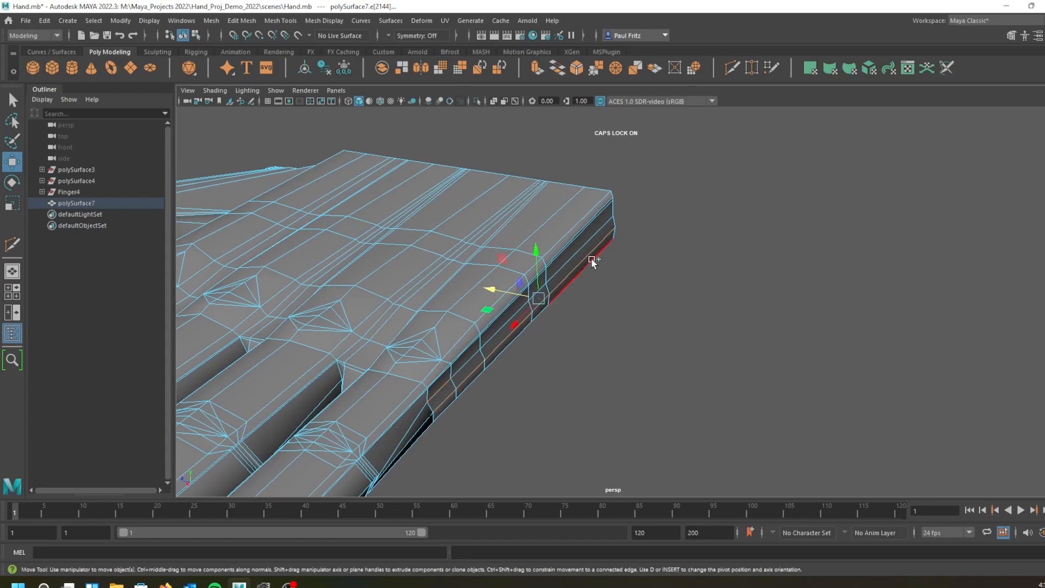
shift+click(574, 245)
drag(490, 289, 506, 285)
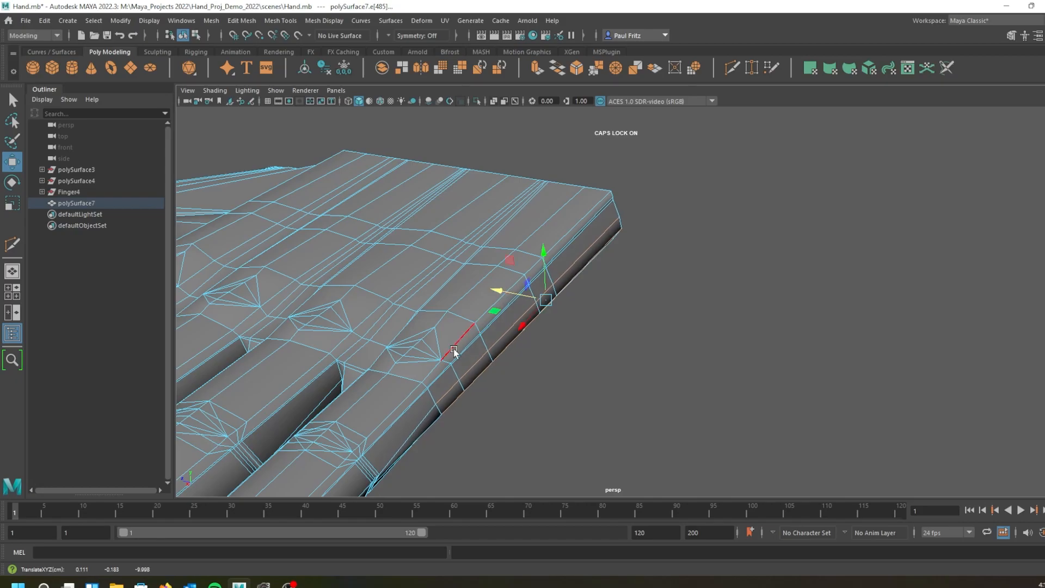
Add the upper edge rows on the little-finger side to the selection and move them slightly outward along Z.
shift+click(443, 374)
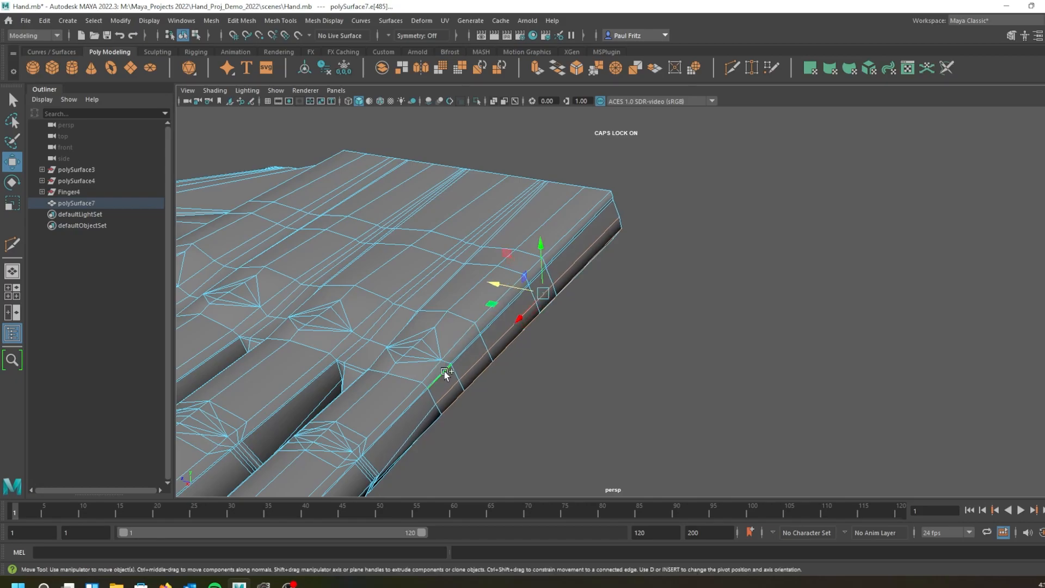
shift+click(564, 248)
shift+click(573, 239)
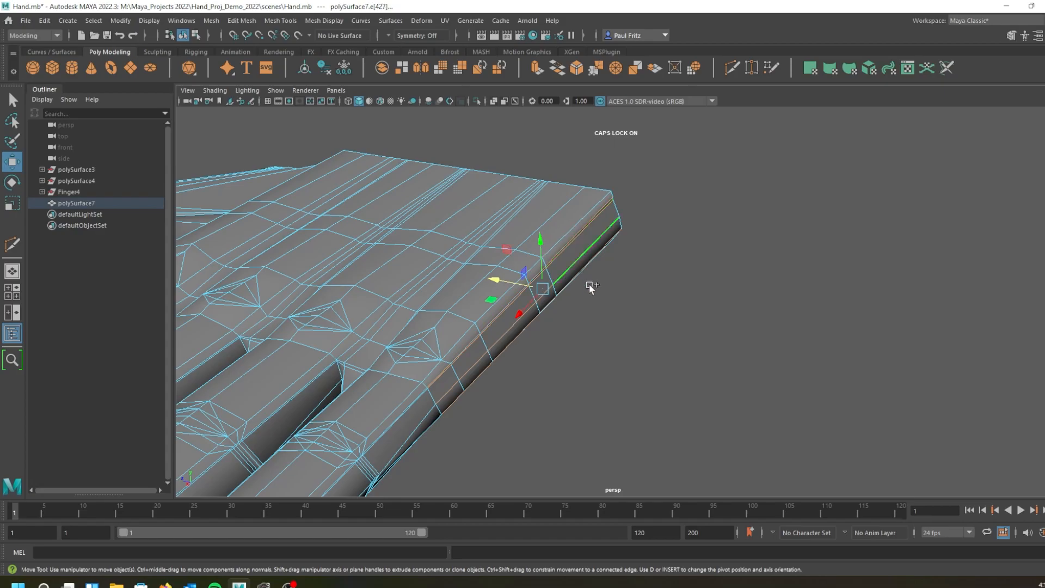
alt+drag(589, 409, 569, 433)
drag(811, 350, 808, 350)
alt+drag(664, 349, 692, 375)
Turn on smooth preview and fine-tune the selected little-finger-side edges along the Z axis.
key(3)
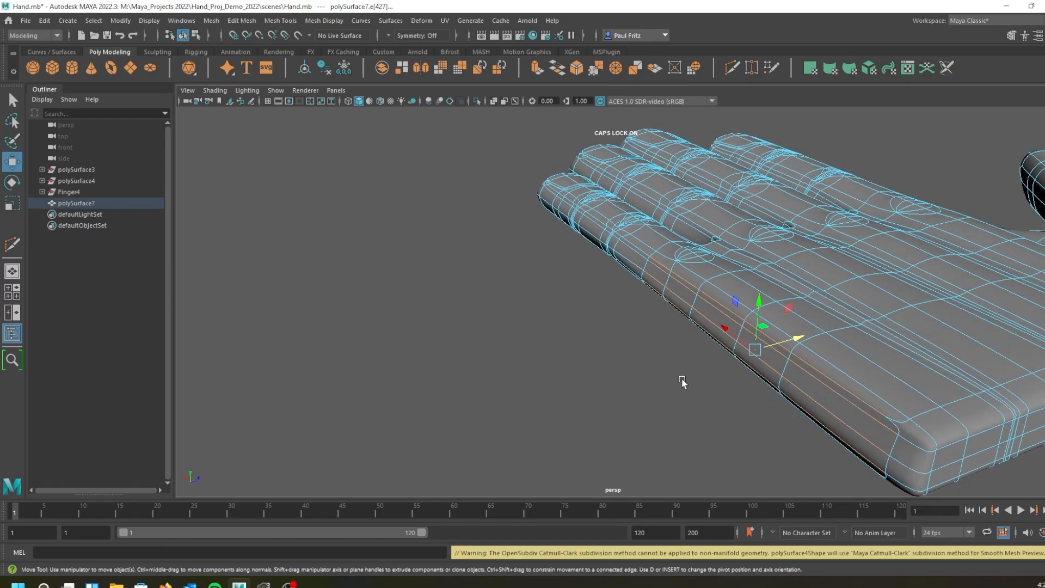
alt+middle_drag(679, 392, 451, 343)
alt+drag(450, 343, 439, 322)
mouse_move(576, 289)
mouse_down()
mouse_move(587, 289)
mouse_move(579, 283)
mouse_up()
alt+drag(474, 271, 463, 311)
alt+middle_drag(462, 247, 507, 315)
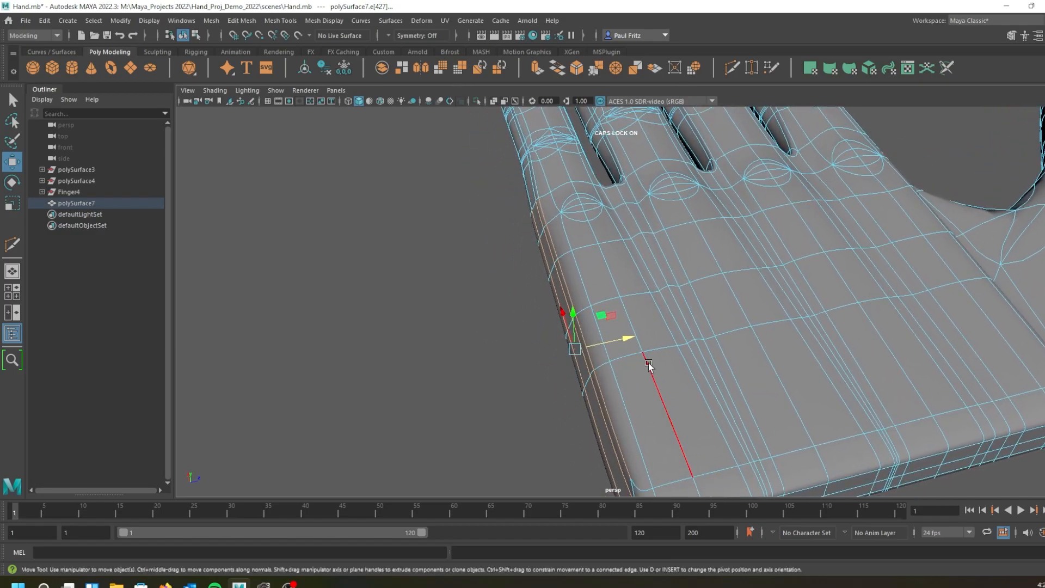
drag(628, 339, 626, 338)
Examine the smoothed little-finger side of the palm from the wrist, the side and above the fingers.
alt+drag(509, 411, 557, 354)
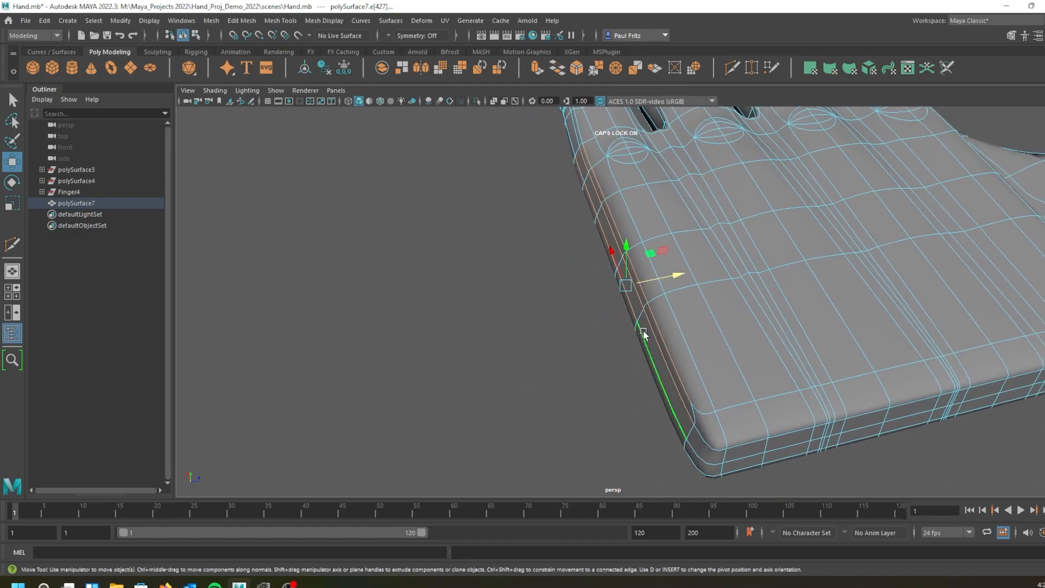
alt+drag(645, 390, 665, 362)
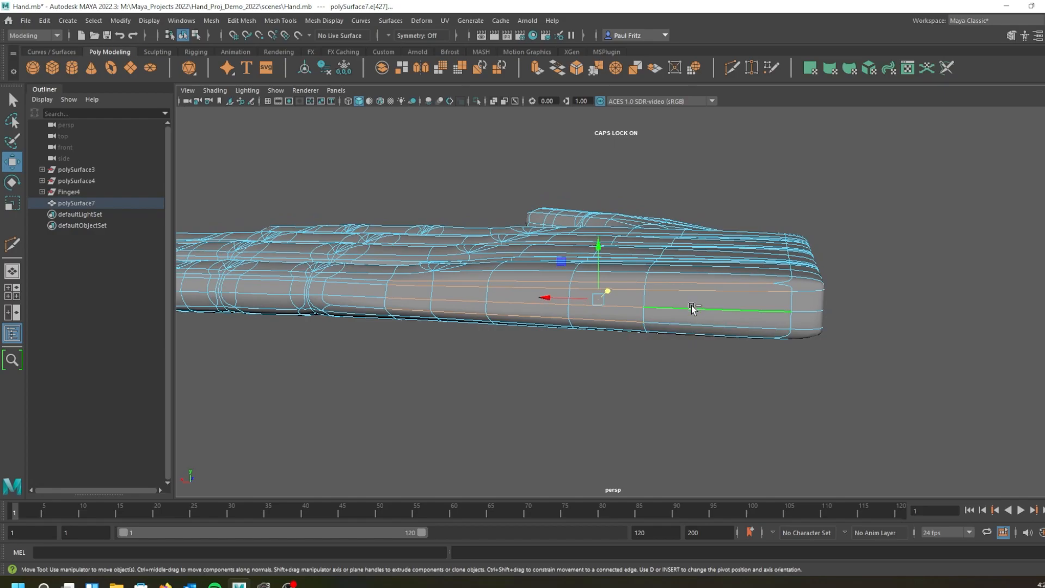
click(695, 286)
alt+drag(693, 357, 661, 223)
alt+middle_drag(539, 256, 522, 447)
alt+drag(511, 377, 749, 380)
scroll(656, 404, up, 3)
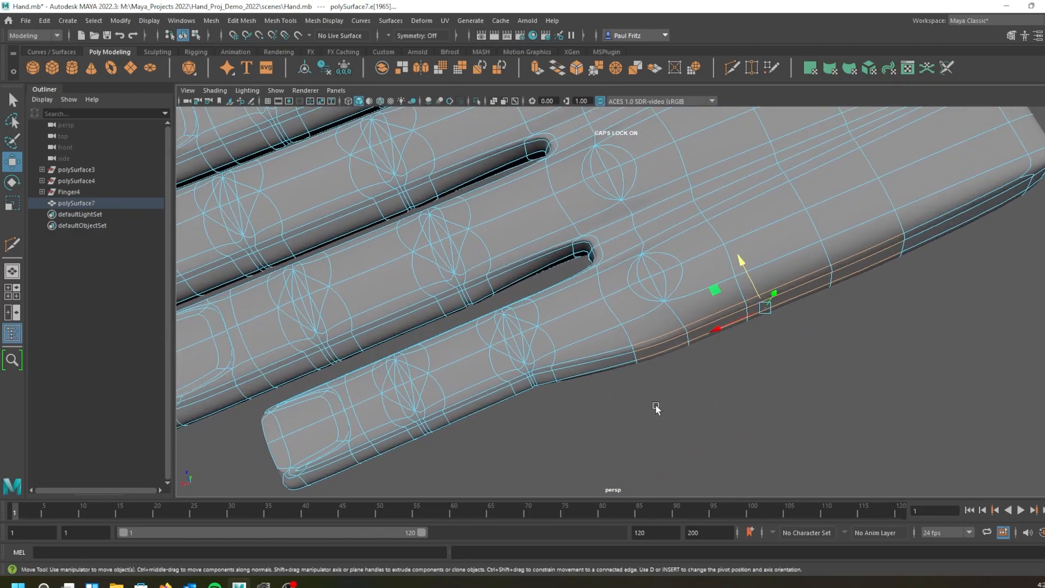
alt+drag(652, 406, 606, 400)
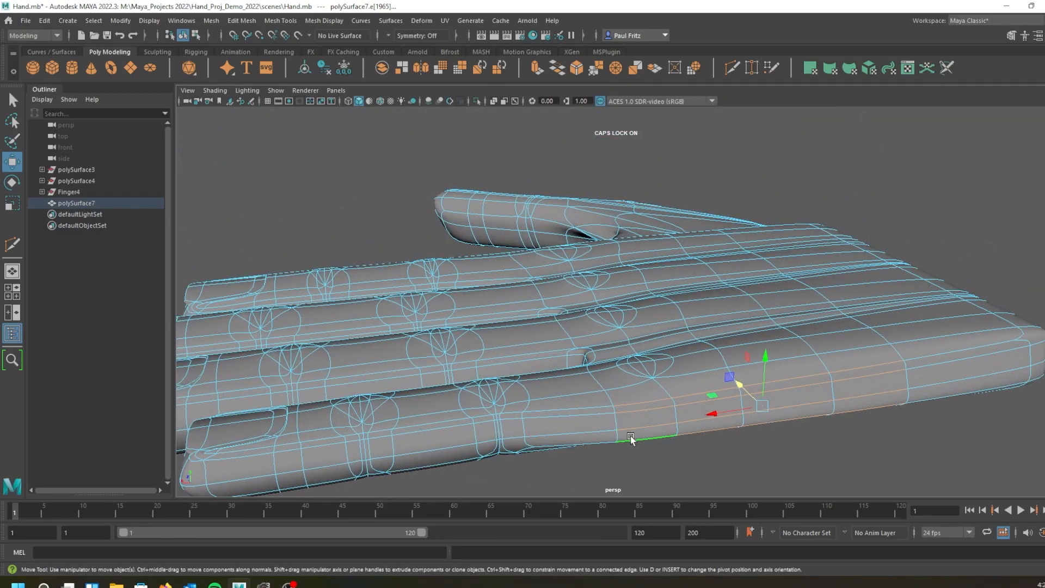
Select the side edges beside the little-finger knuckle and examine the smoothed palm contour and fingers around them.
click(654, 441)
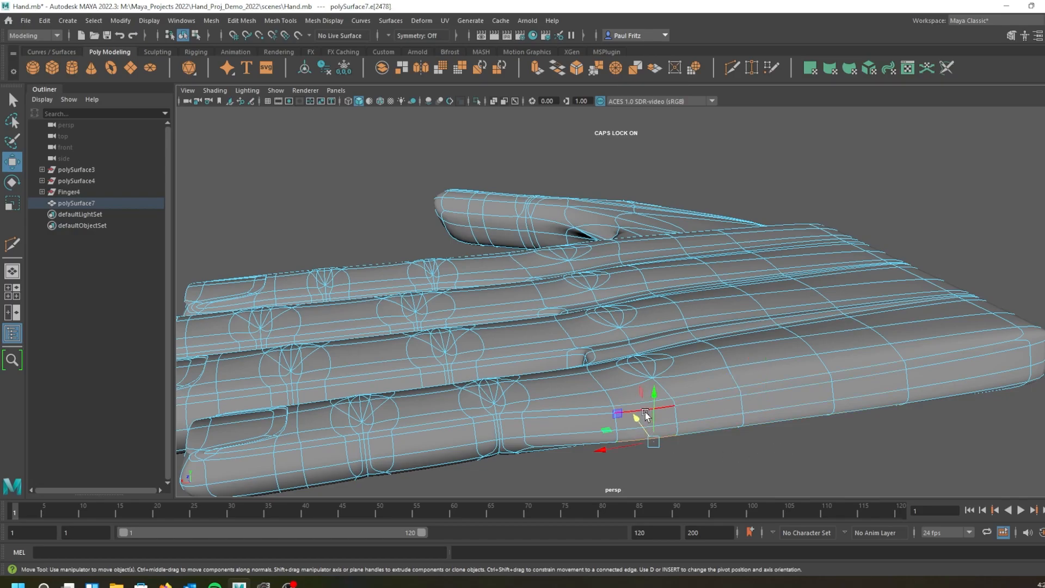
shift+drag(665, 426, 669, 401)
alt+drag(546, 395, 623, 240)
alt+drag(616, 299, 611, 236)
alt+drag(680, 312, 707, 317)
scroll(708, 268, down, 3)
scroll(694, 263, up, 5)
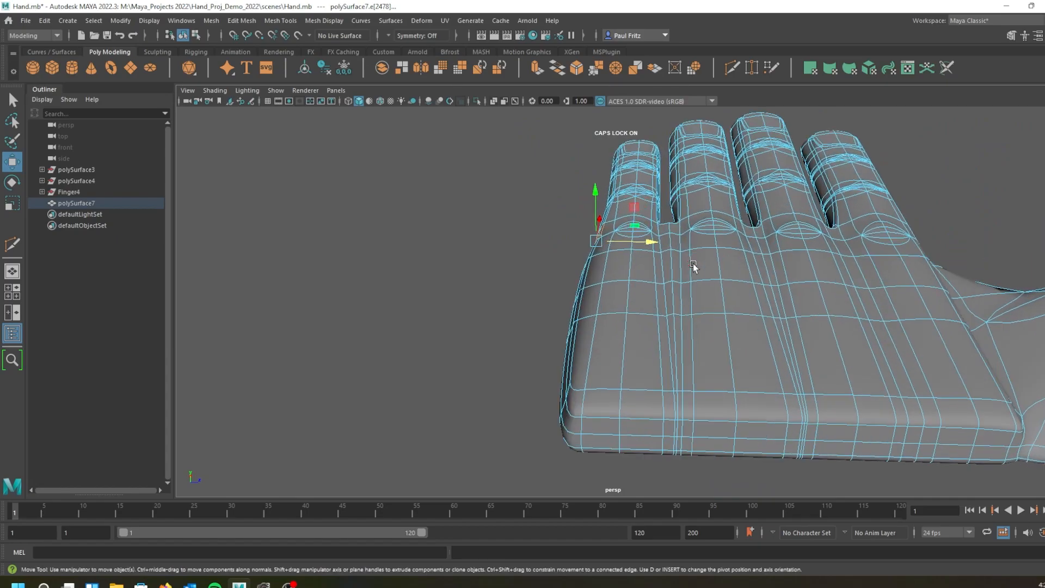
scroll(675, 290, up, 3)
alt+drag(682, 296, 817, 130)
alt+middle_drag(817, 131, 818, 129)
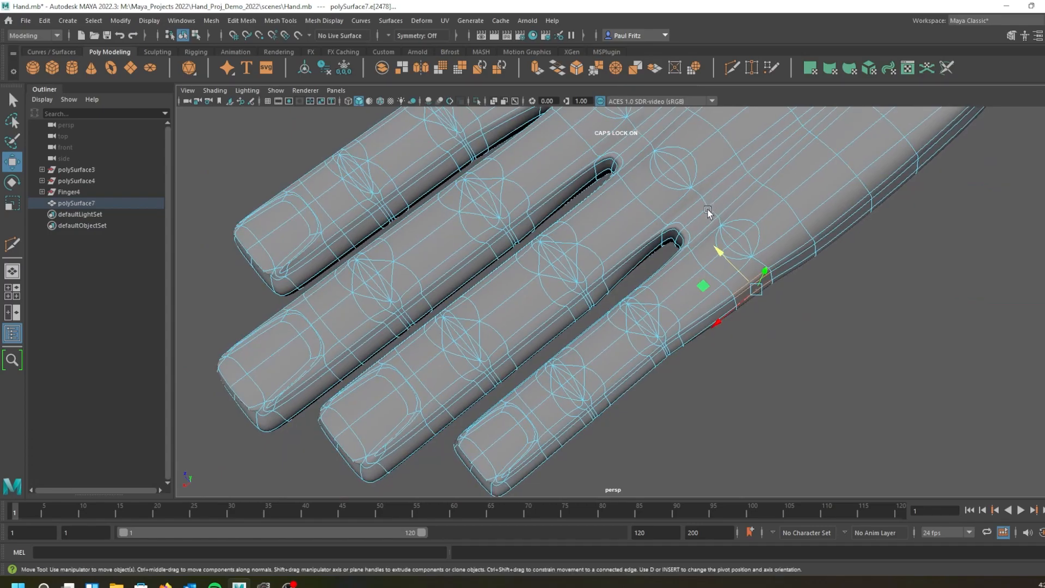
scroll(672, 256, up, 2)
Turn off smooth preview, examine the finger gaps and hand surfaces, and turn smooth preview back on.
key(1)
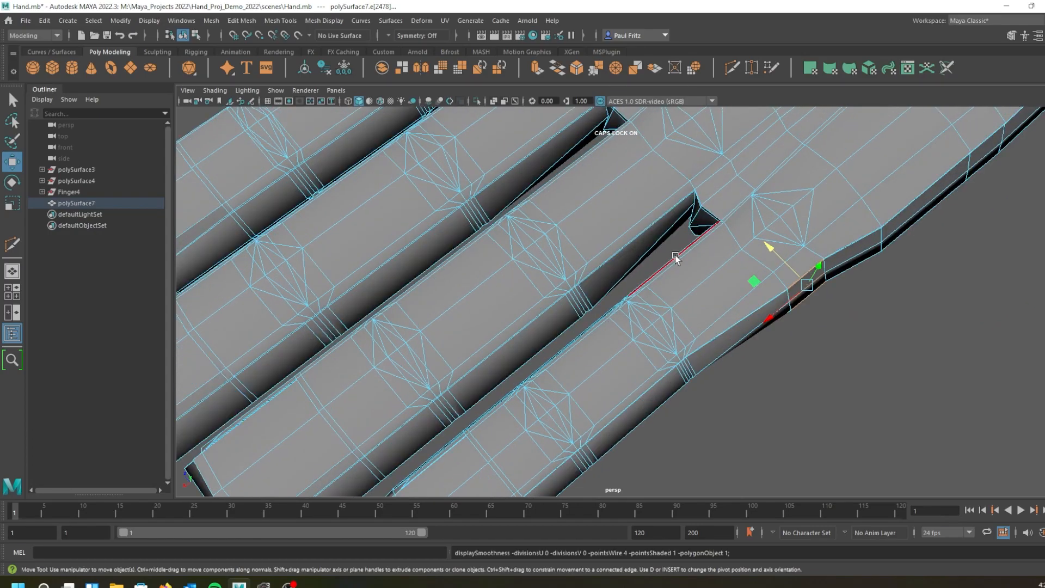
alt+drag(694, 233, 728, 256)
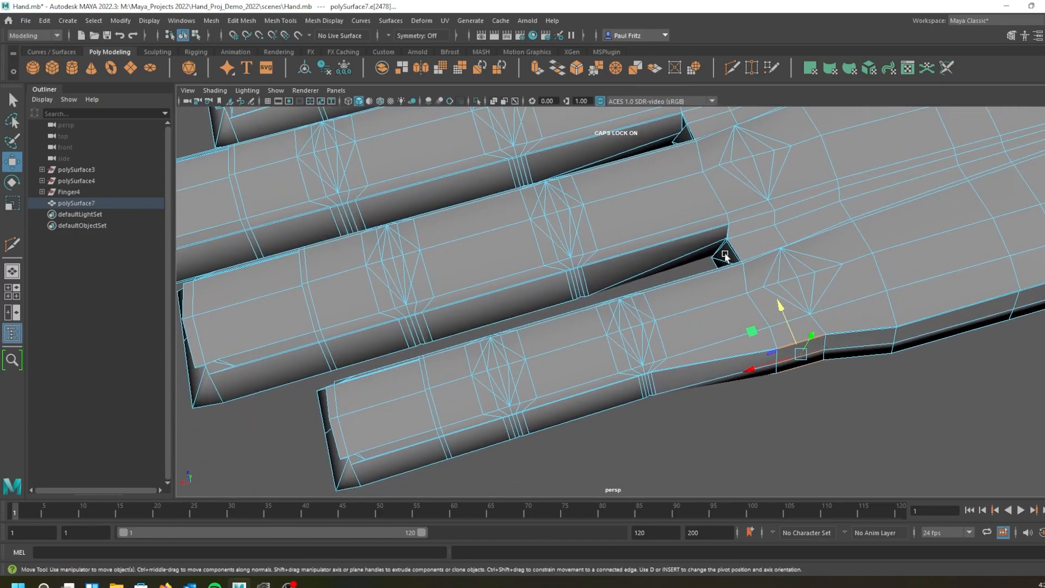
alt+drag(808, 240, 521, 267)
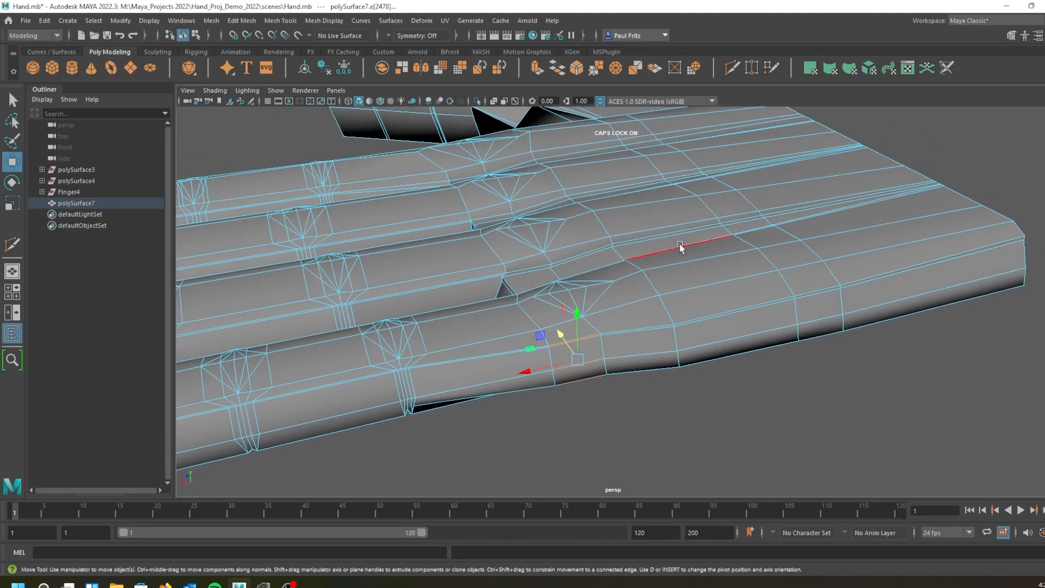
alt+drag(735, 231, 780, 223)
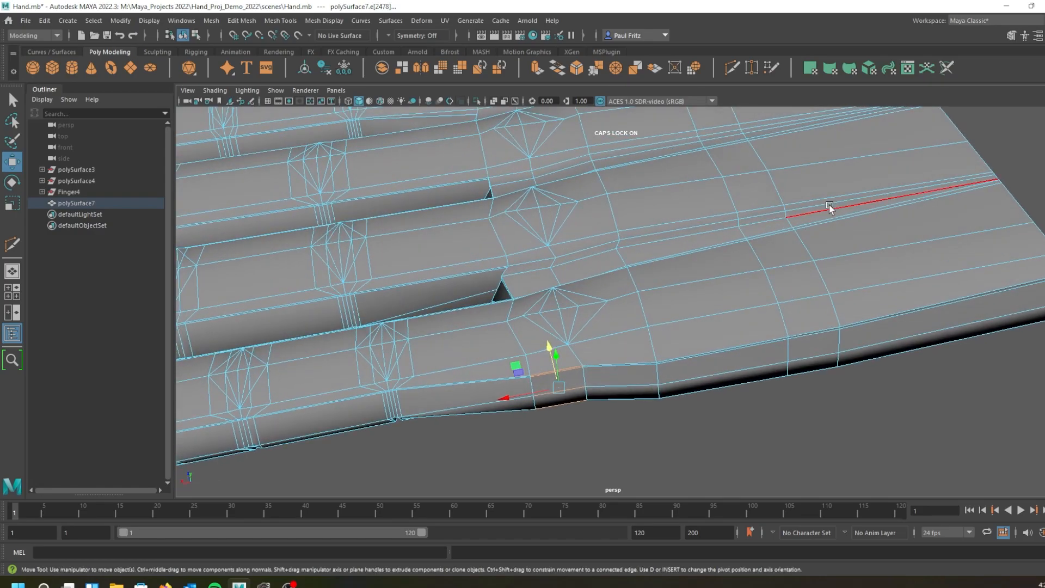
alt+drag(883, 201, 559, 337)
alt+drag(602, 365, 563, 308)
key(3)
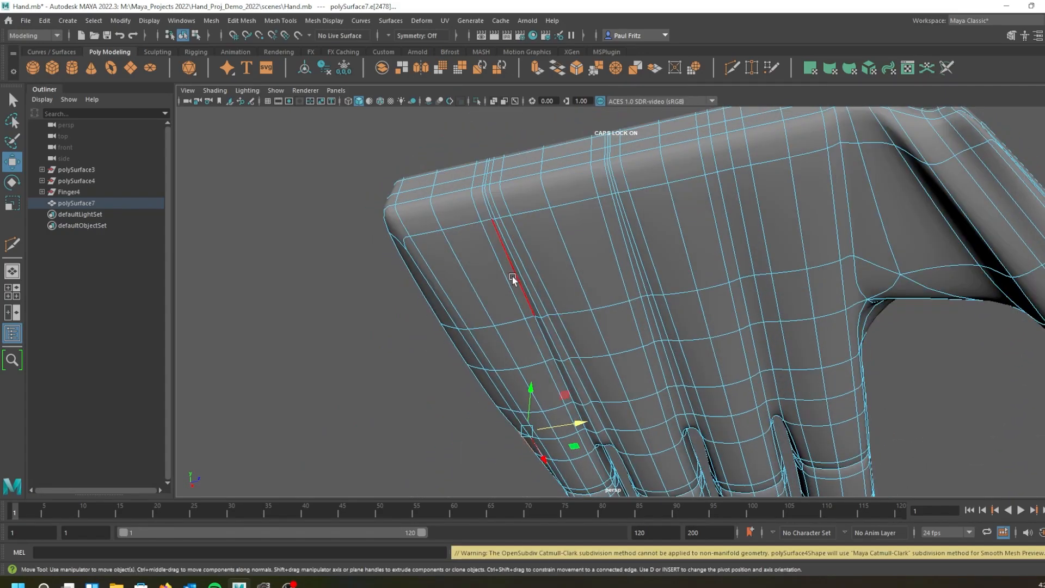
Select the lengthwise back-of-hand edges bordering the thumb web, shift them slightly in the YZ plane, and turn off smooth preview.
alt+drag(504, 292, 613, 365)
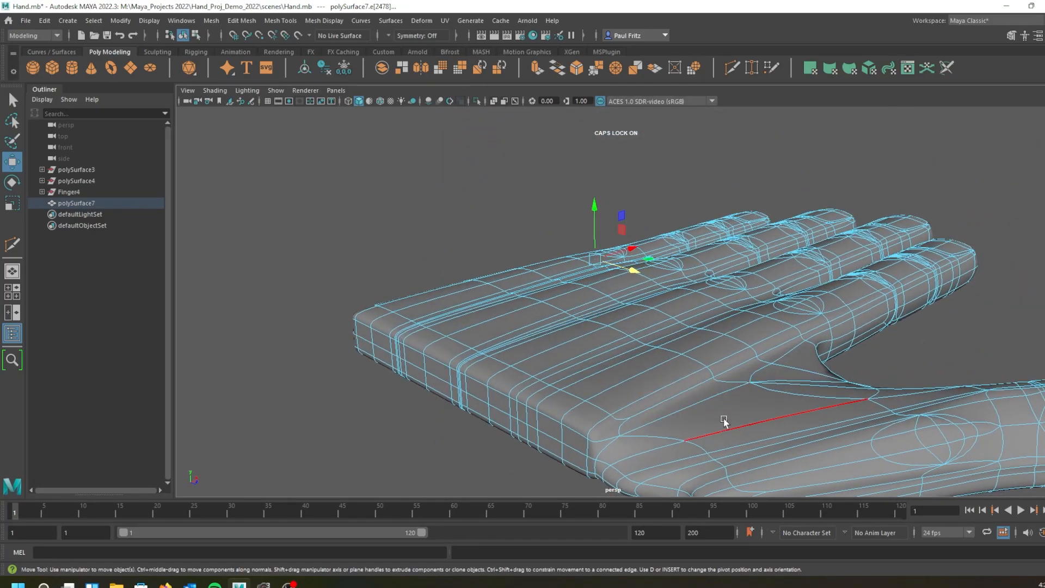
alt+drag(705, 400, 567, 357)
click(565, 356)
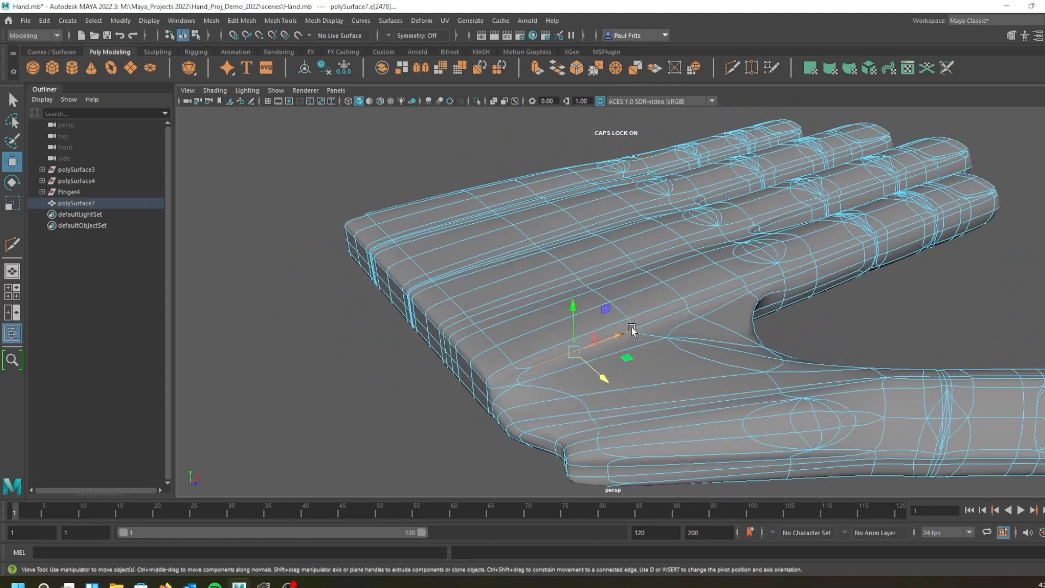
shift+double_click(719, 295)
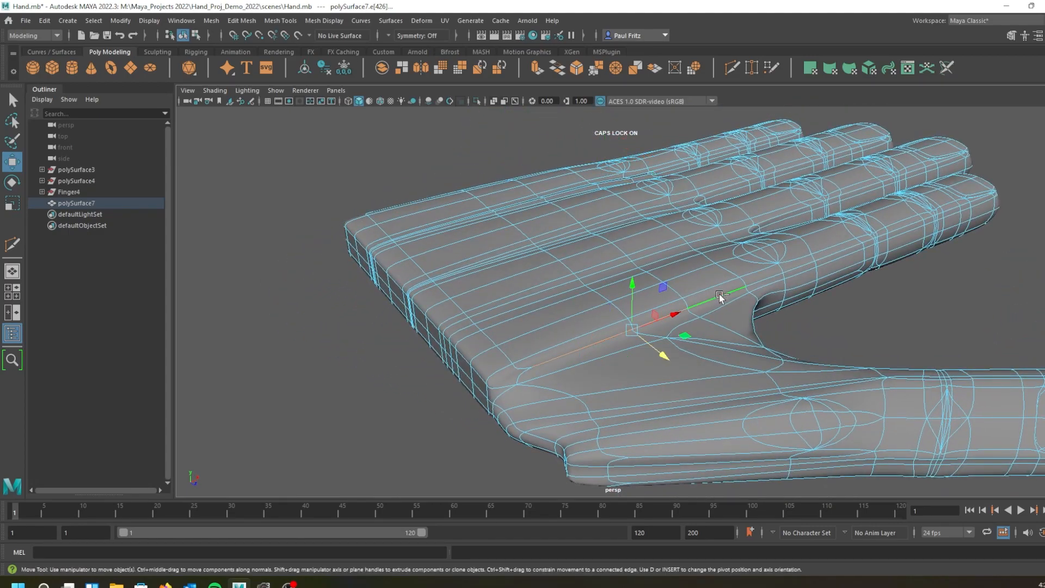
alt+drag(598, 366, 648, 363)
drag(710, 275, 717, 273)
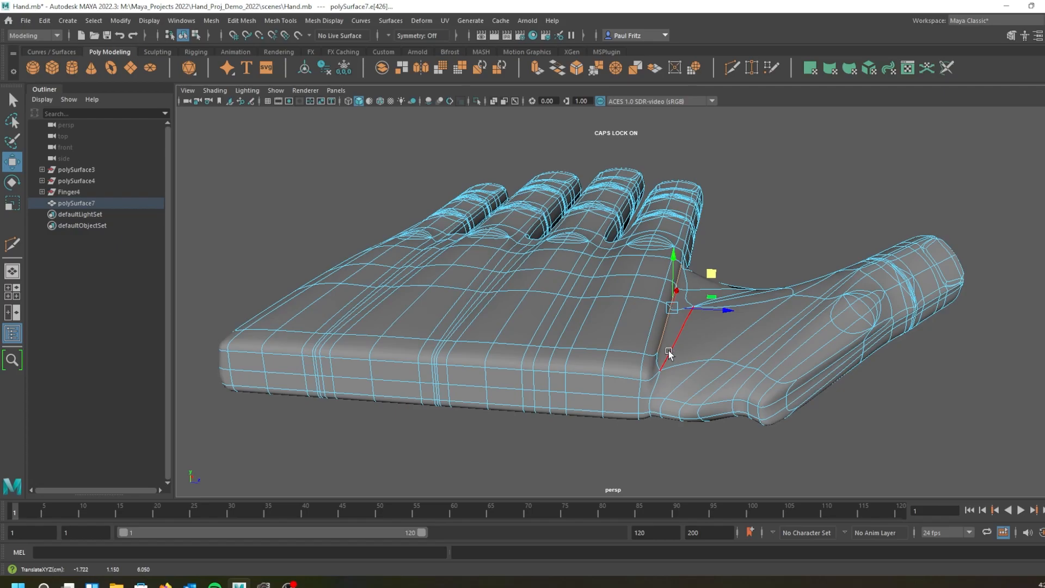
key(1)
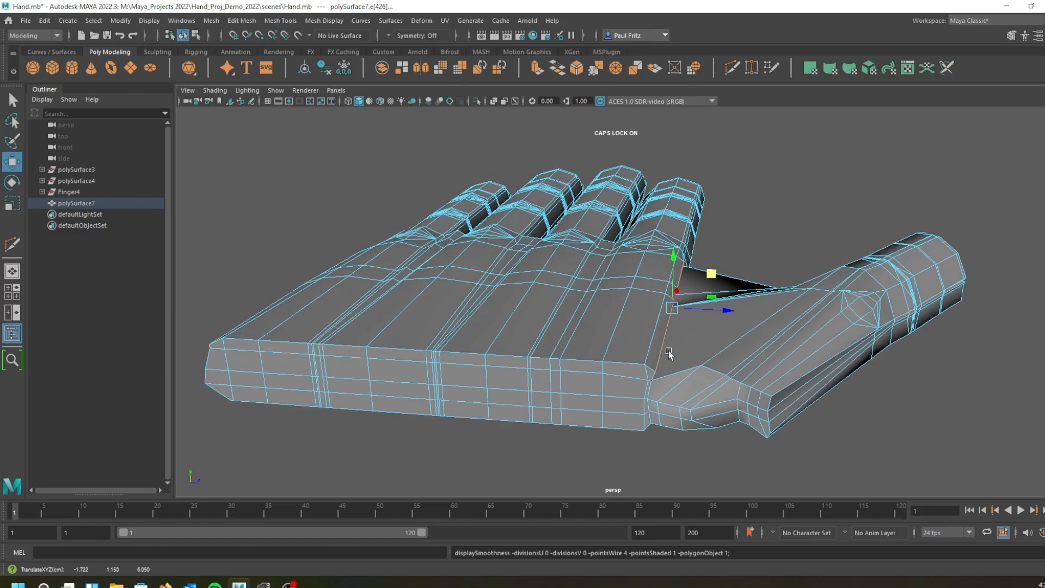
Add the lower lengthwise edges of the narrow strip beside the thumb web to the selection and shift both edge rows slightly toward the thumb.
click(718, 347)
key(ctrl+z)
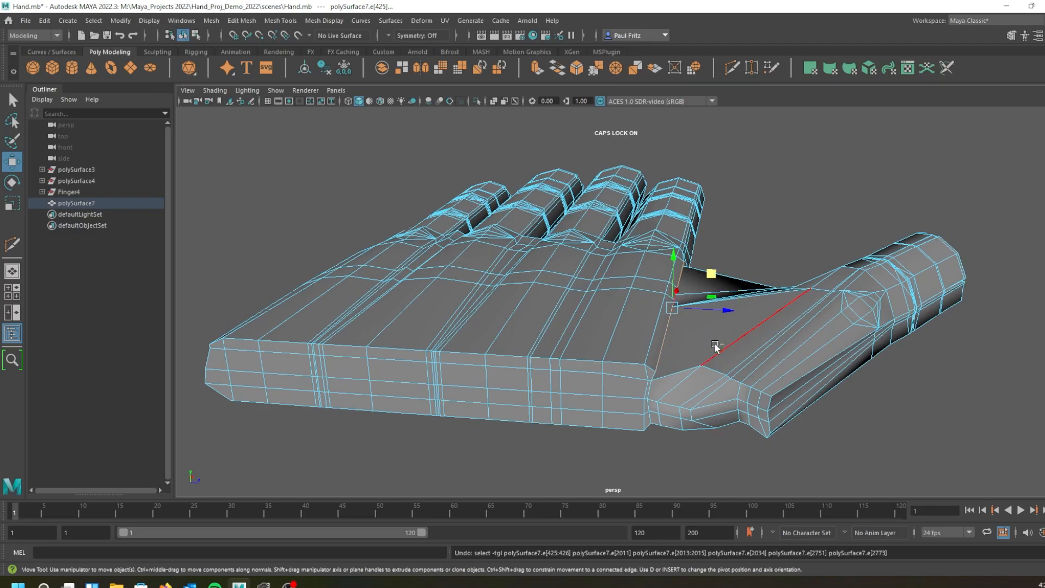
alt+drag(760, 353, 604, 376)
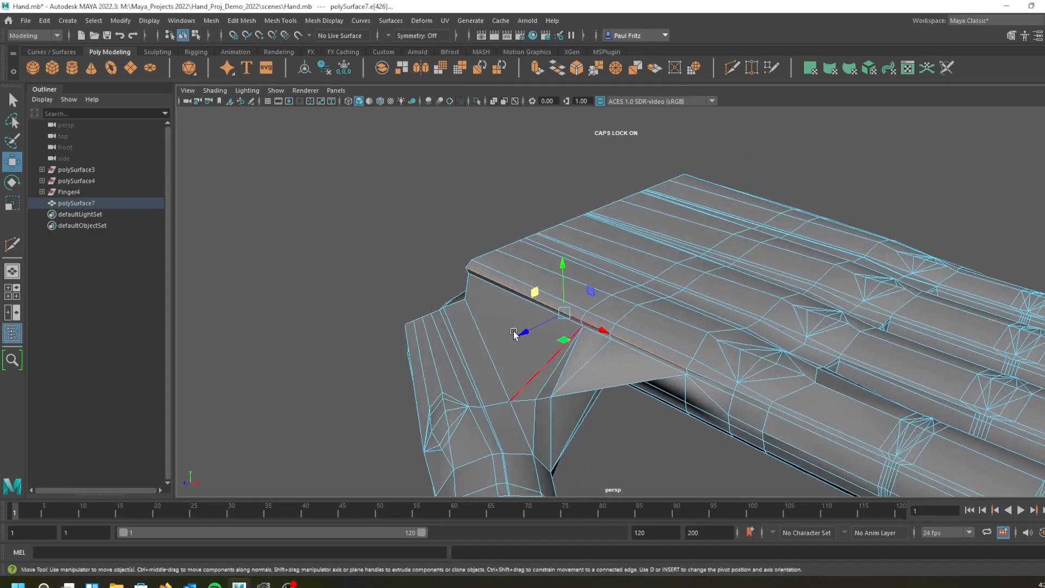
alt+drag(497, 351, 563, 351)
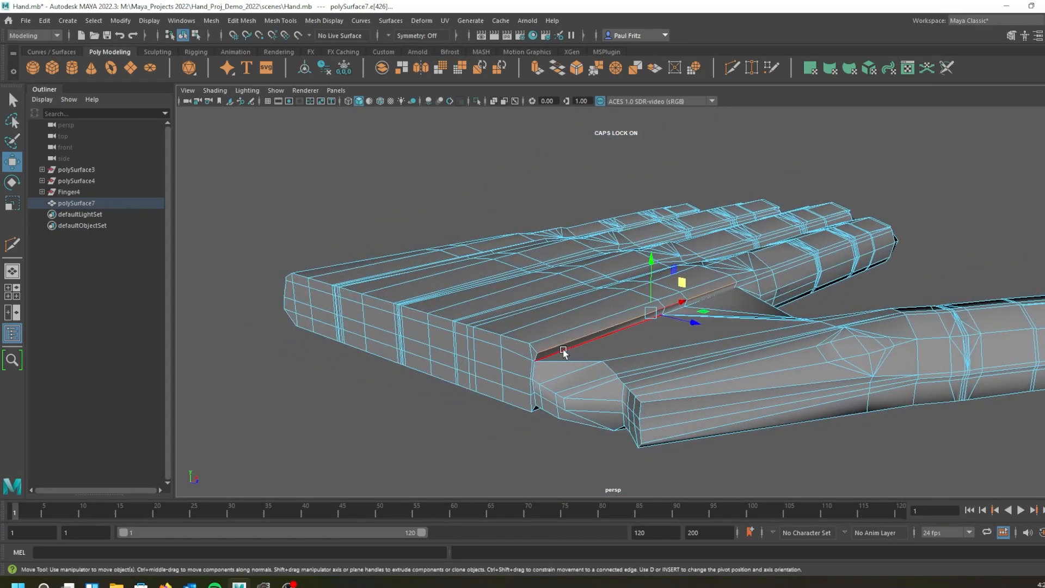
shift+click(563, 349)
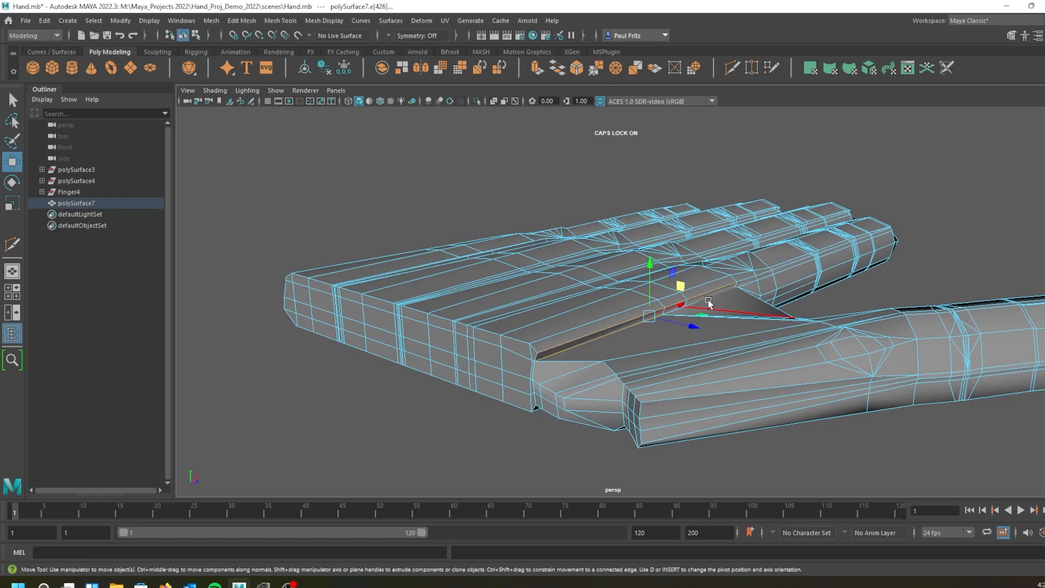
scroll(779, 309, up, 2)
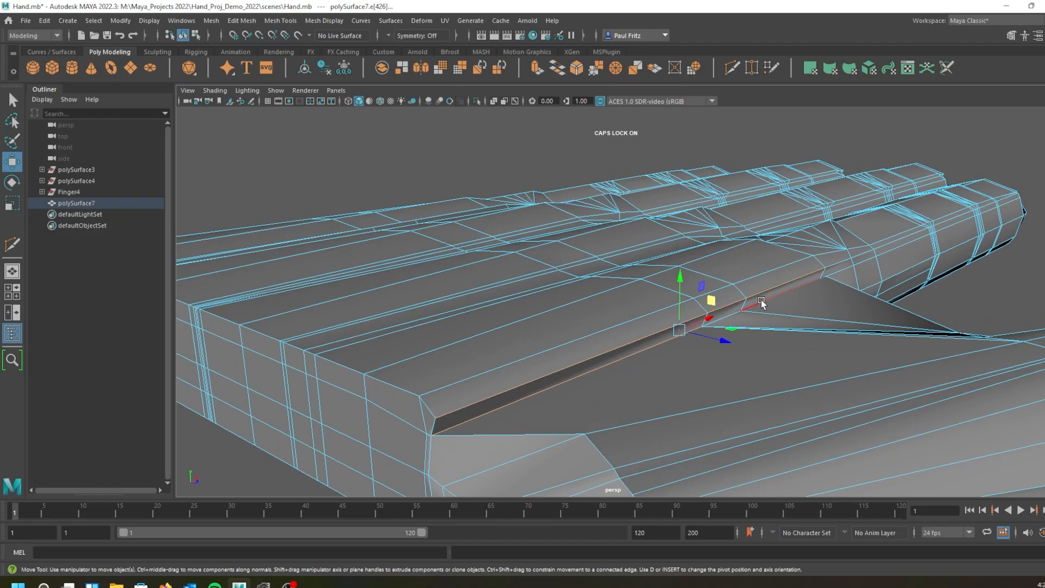
shift+click(761, 299)
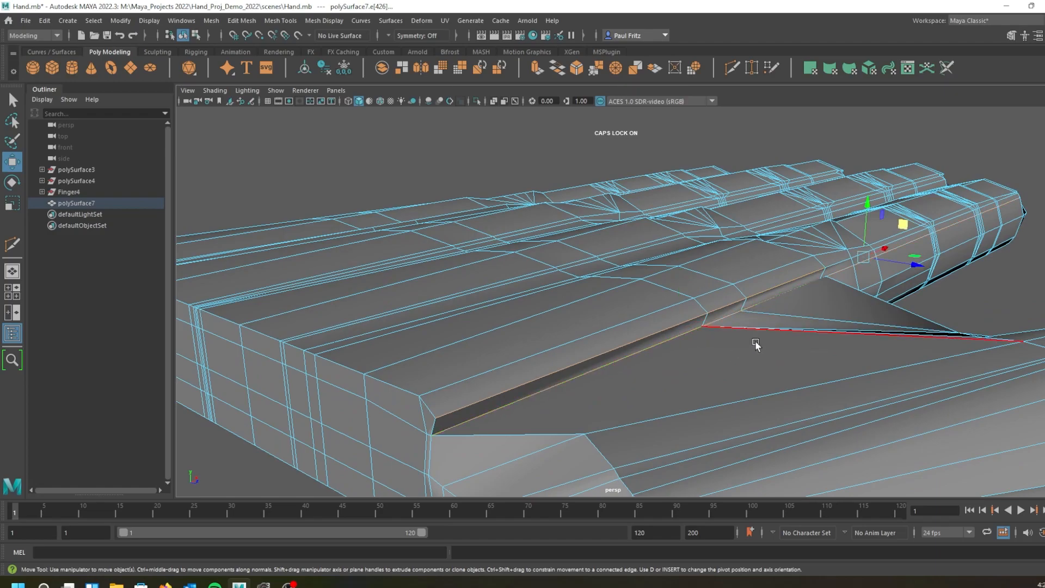
shift+click(757, 343)
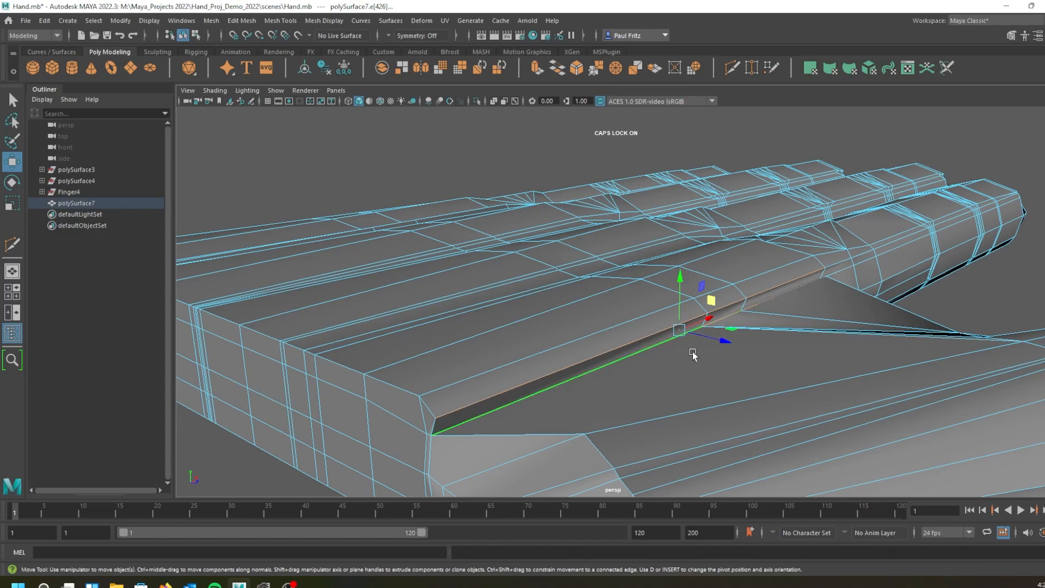
alt+drag(729, 316, 544, 358)
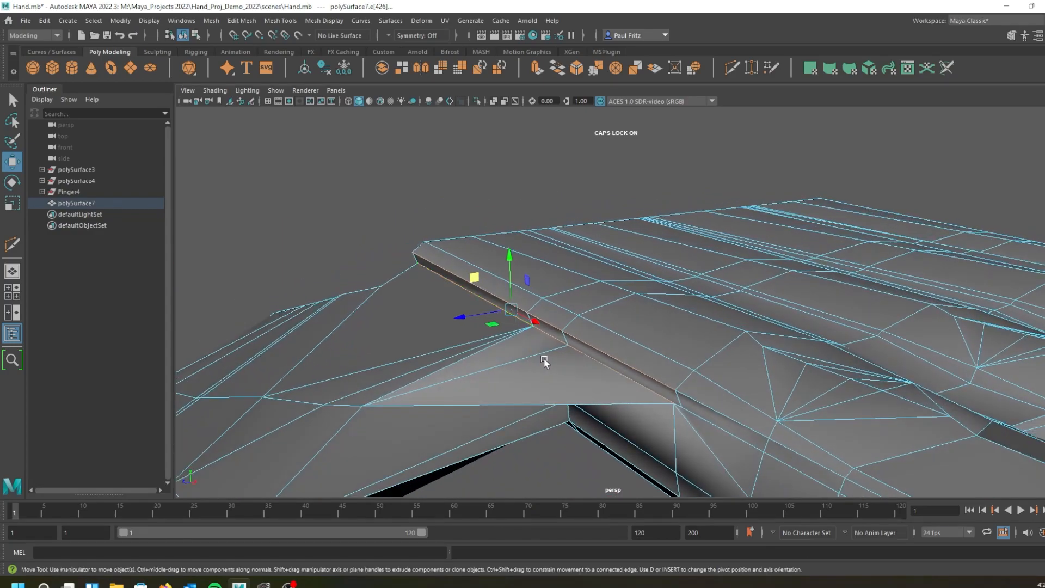
middle_drag(490, 303, 466, 273)
Reduce the selection to the strip's lower edges and shift them toward the thumb and slightly upward in the YZ plane.
click(428, 264)
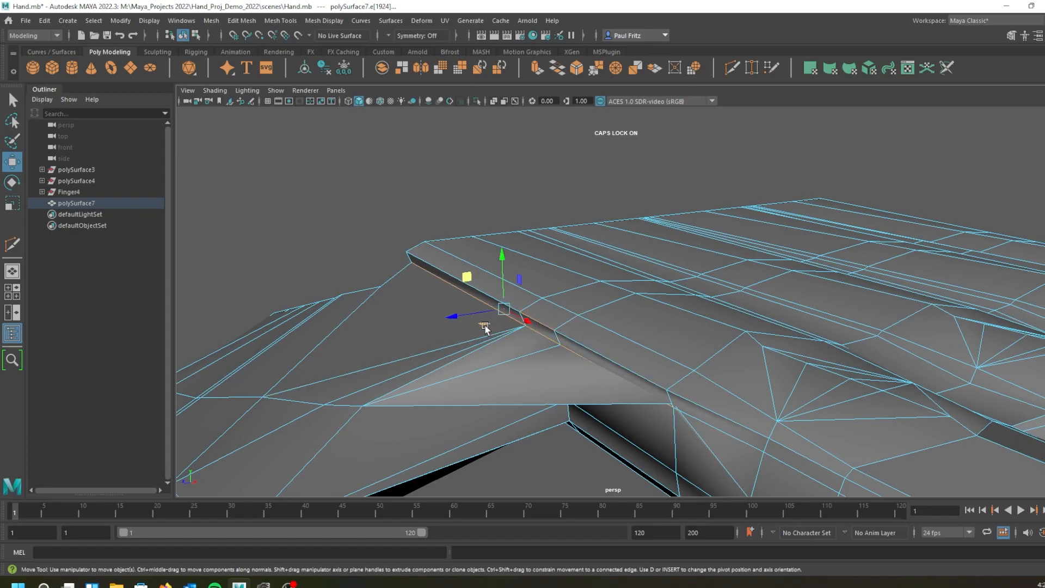
drag(465, 276, 451, 269)
key(ctrl+z)
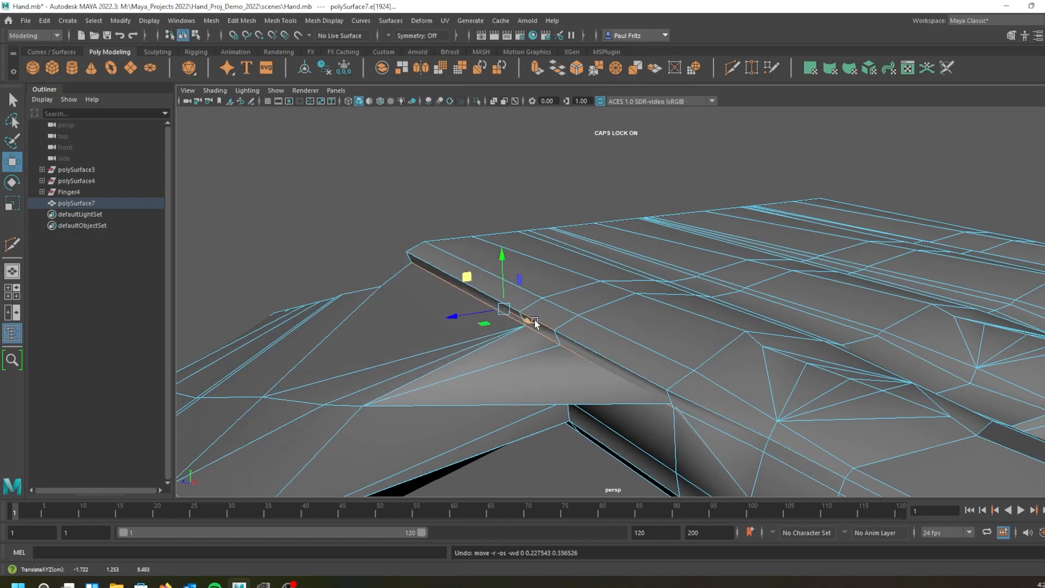
ctrl+click(550, 327)
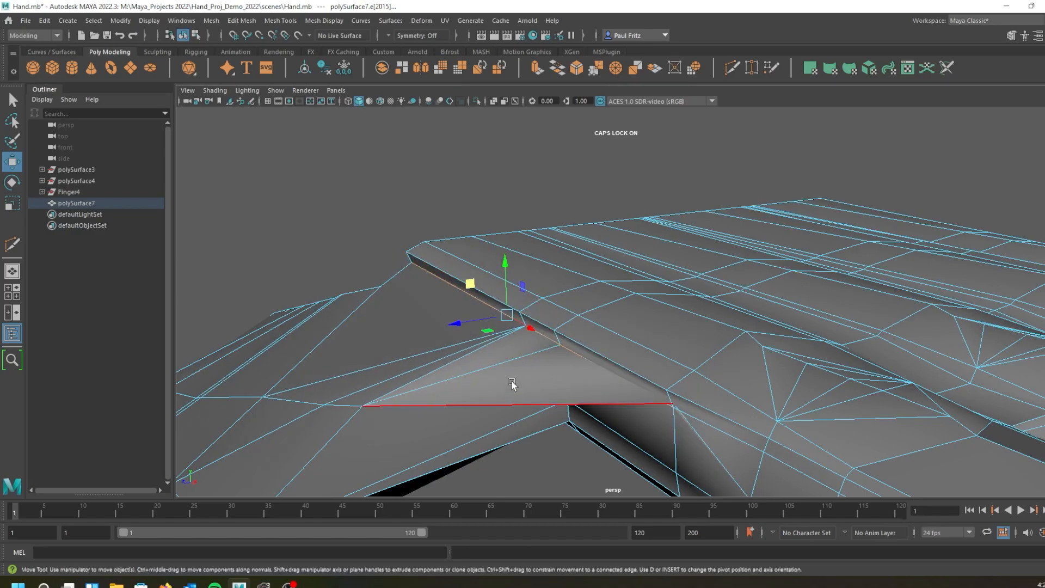
drag(468, 282, 456, 277)
alt+drag(326, 318, 507, 346)
drag(637, 293, 646, 283)
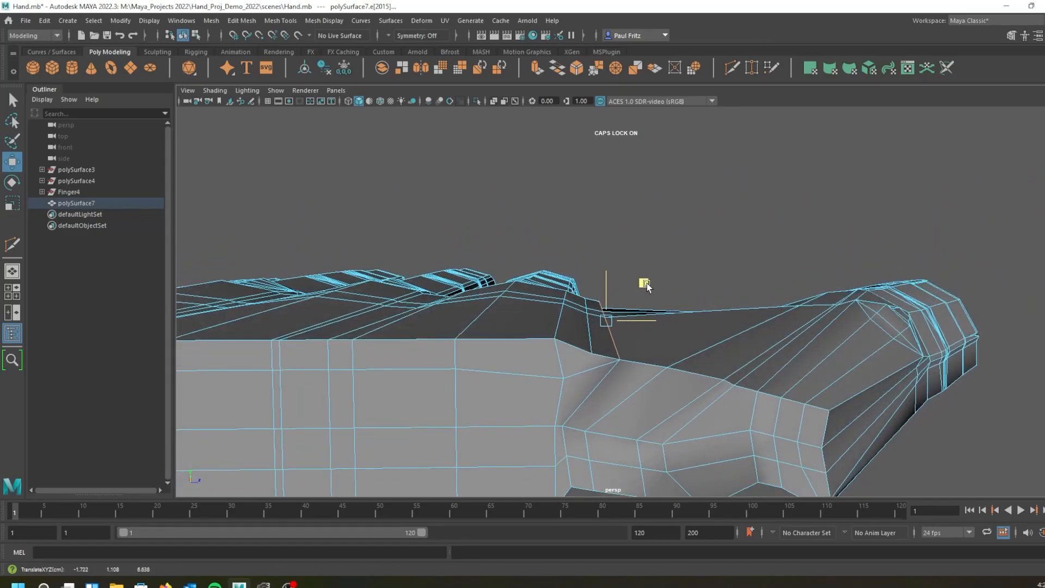
Turn on smooth preview, examine the thumb web from the wrist and above, and turn smooth preview off again.
alt+drag(794, 368, 633, 375)
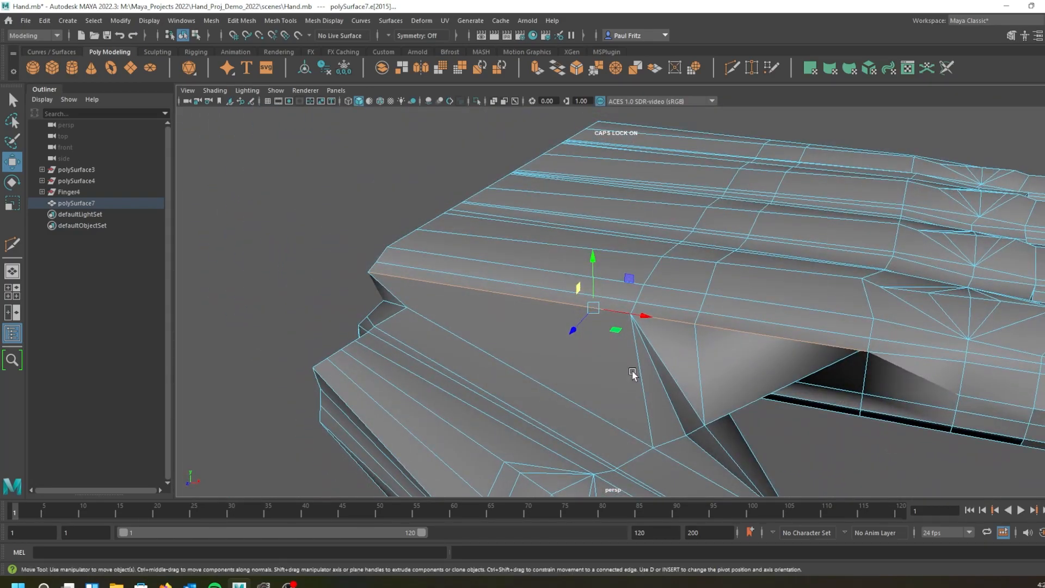
key(3)
alt+drag(478, 392, 681, 375)
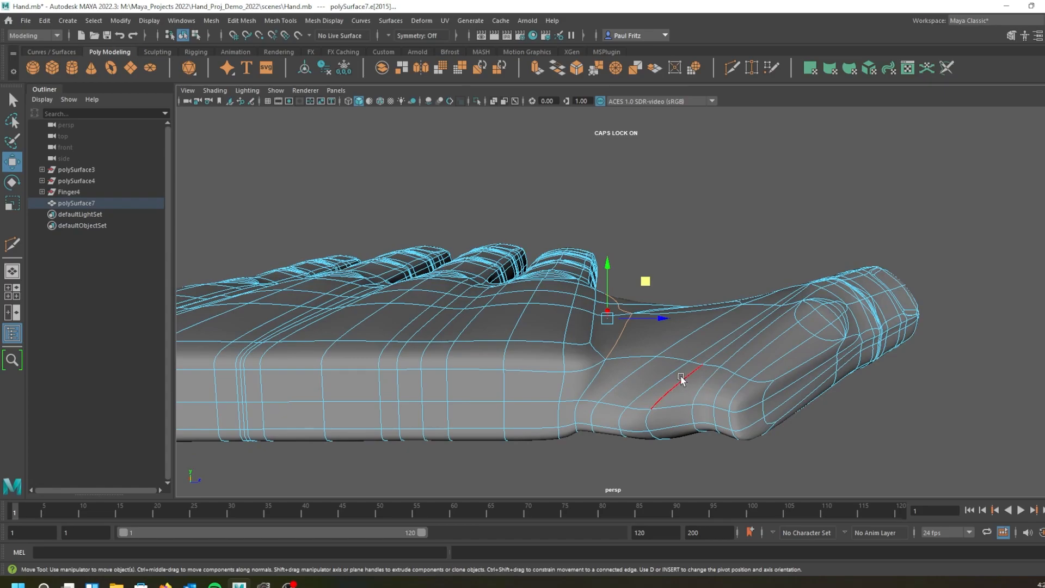
alt+drag(681, 377, 711, 374)
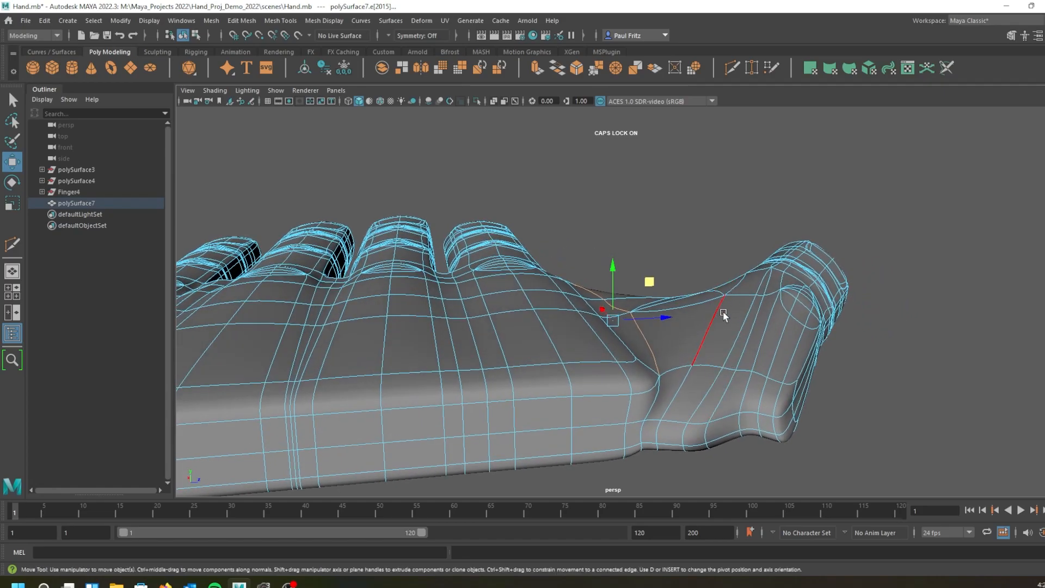
alt+drag(755, 304, 728, 314)
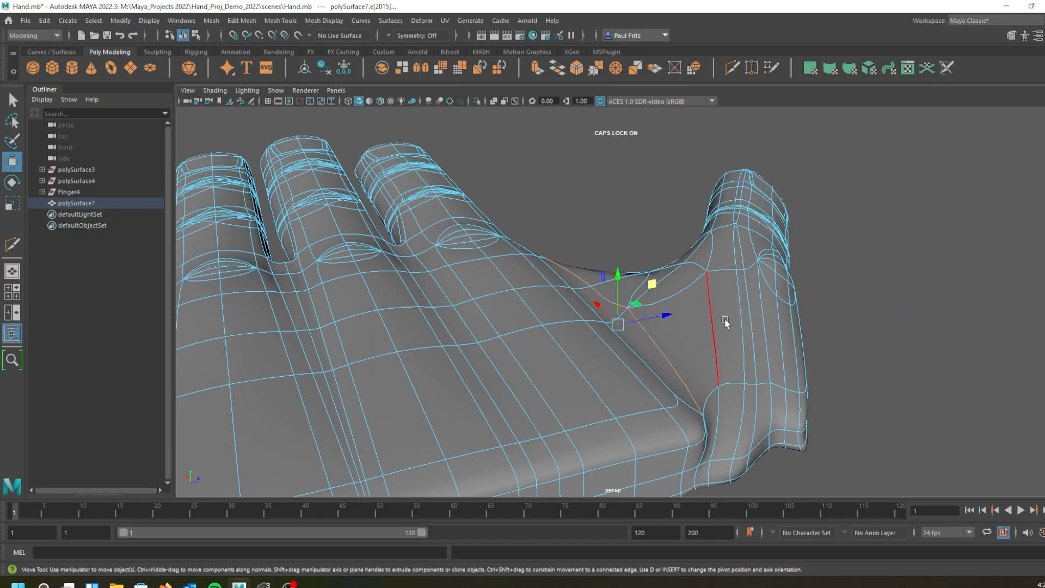
key(1)
scroll(724, 320, down, 5)
alt+drag(720, 325, 627, 290)
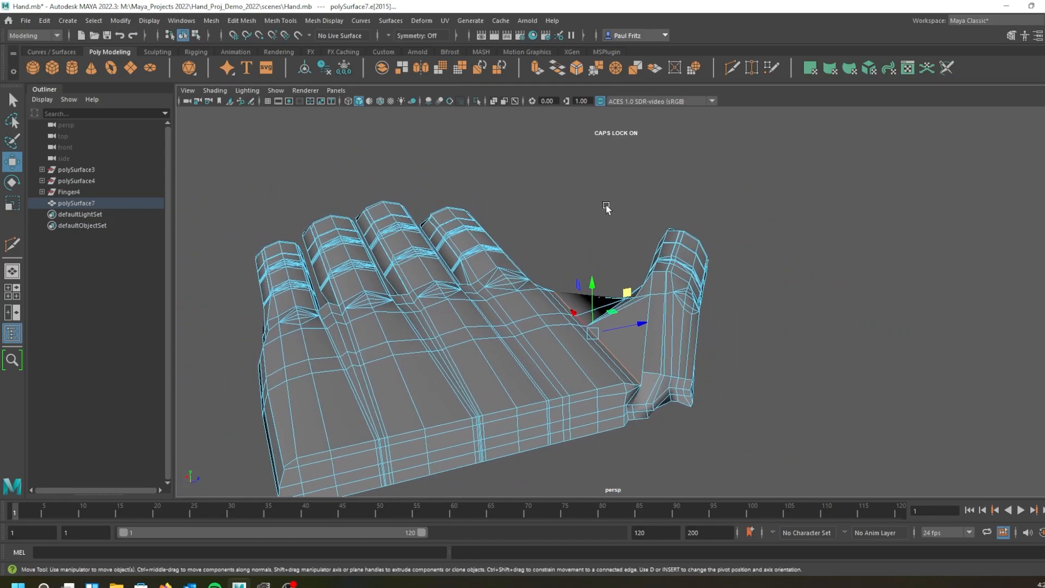
Switch to face selection and select all the faces of the thumb and its web.
right_drag(605, 212, 604, 243)
alt+middle_drag(445, 331, 303, 263)
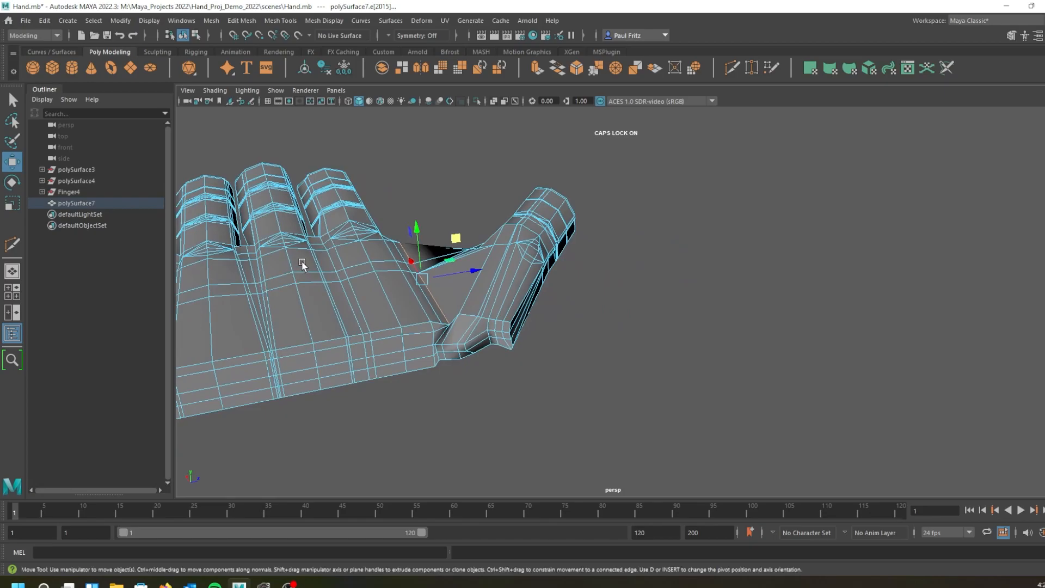
alt+drag(303, 264, 302, 274)
alt+middle_drag(313, 264, 387, 290)
alt+drag(495, 205, 487, 225)
scroll(504, 153, down, 3)
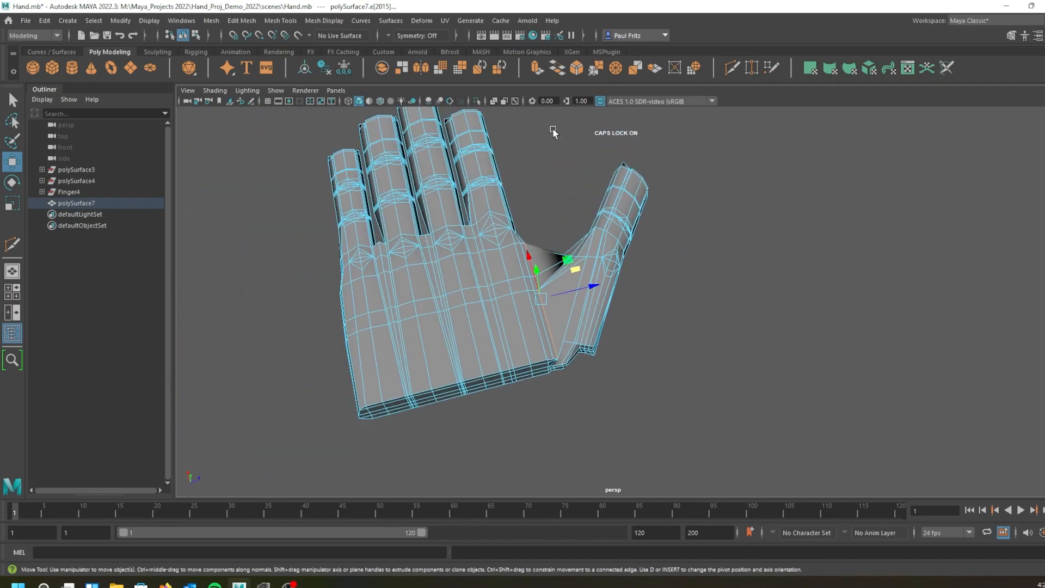
drag(553, 129, 742, 317)
alt+drag(706, 363, 620, 228)
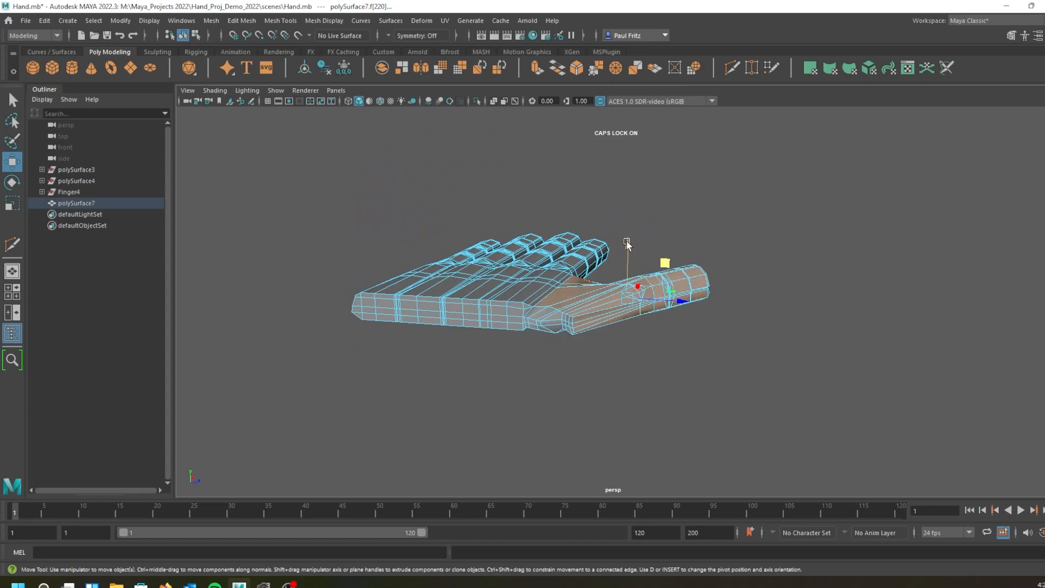
middle_drag(626, 244, 628, 248)
key(ctrl+z)
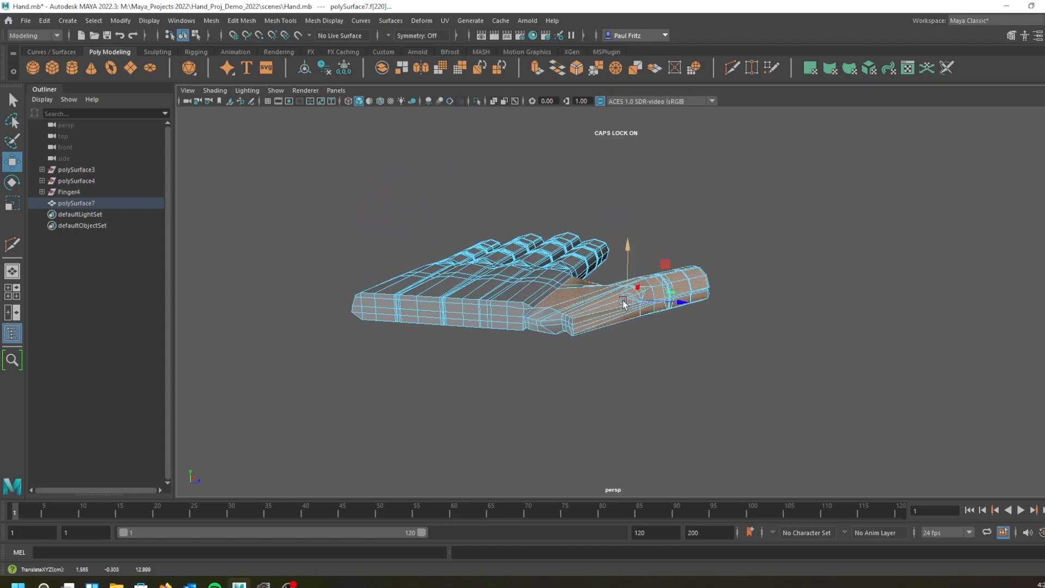
key(e)
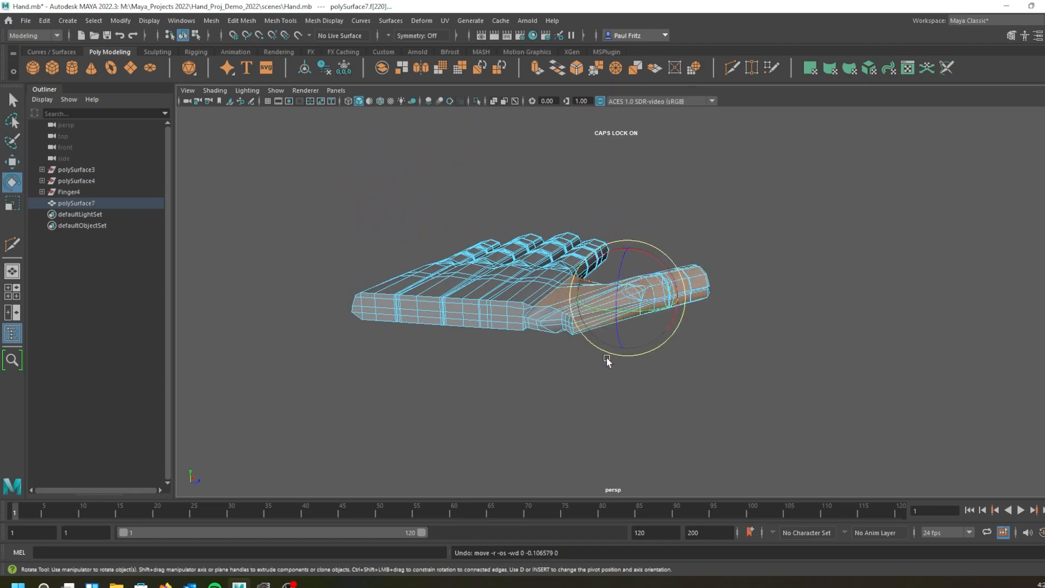
alt+drag(607, 371, 690, 295)
key(ctrl+z)
Adjust the thumb faces' tilt slightly, lower them relative to the palm, and turn on smooth preview.
drag(662, 286, 662, 290)
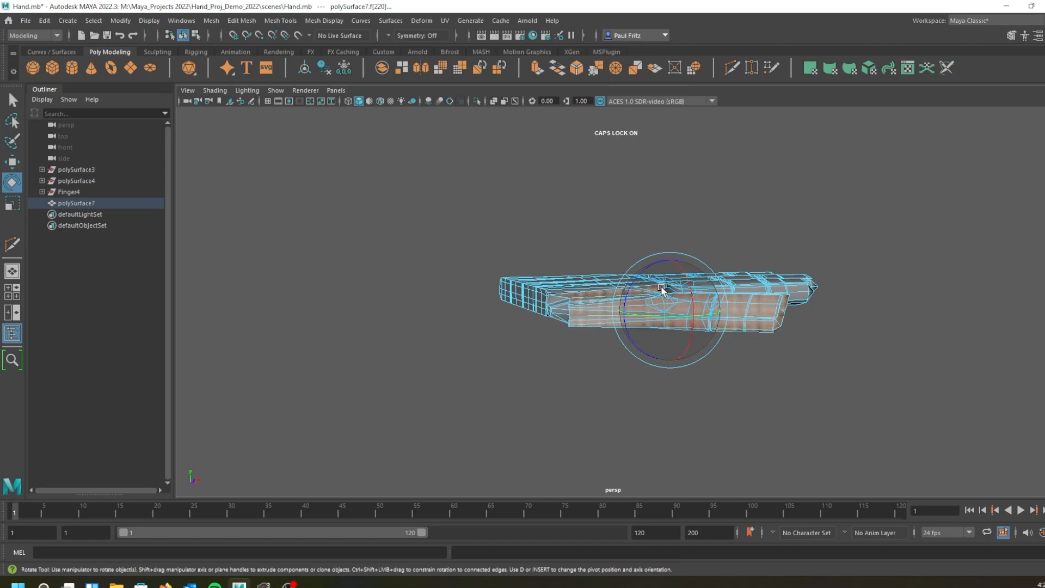
key(w)
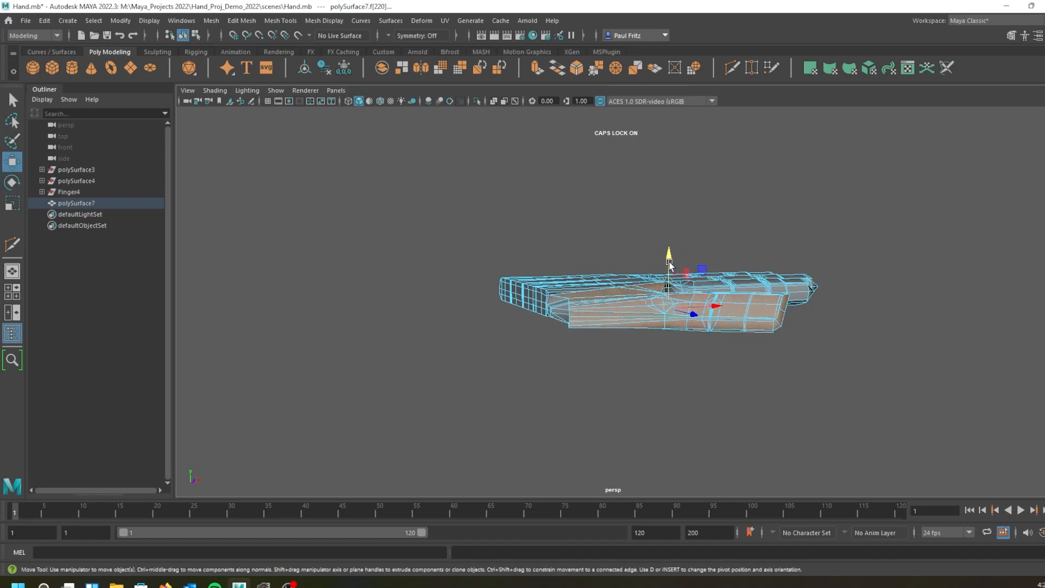
drag(668, 257, 669, 259)
drag(668, 261, 668, 297)
alt+drag(569, 297, 653, 290)
key(3)
middle_drag(659, 279, 665, 273)
alt+drag(511, 362, 551, 362)
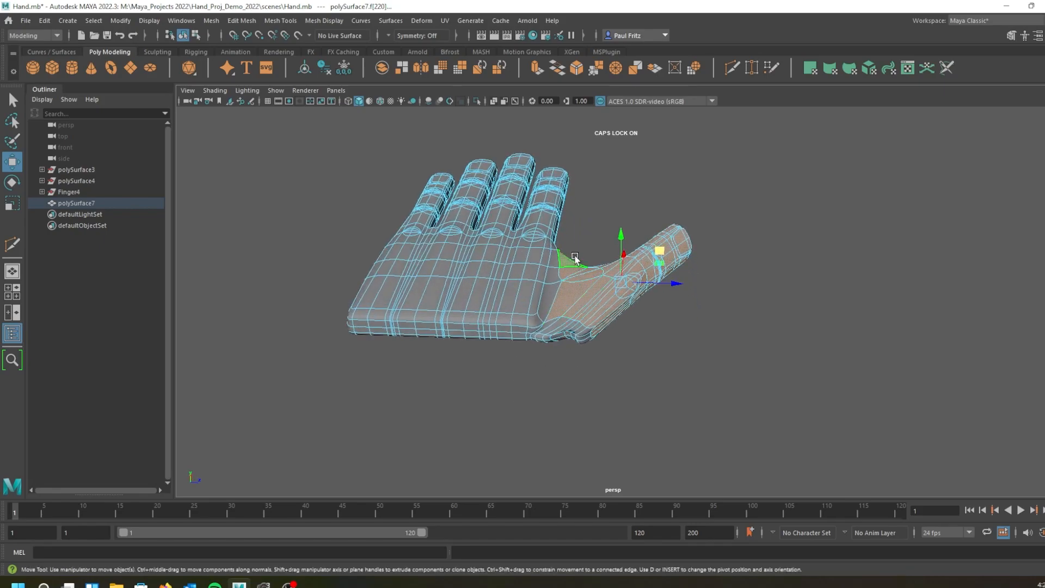
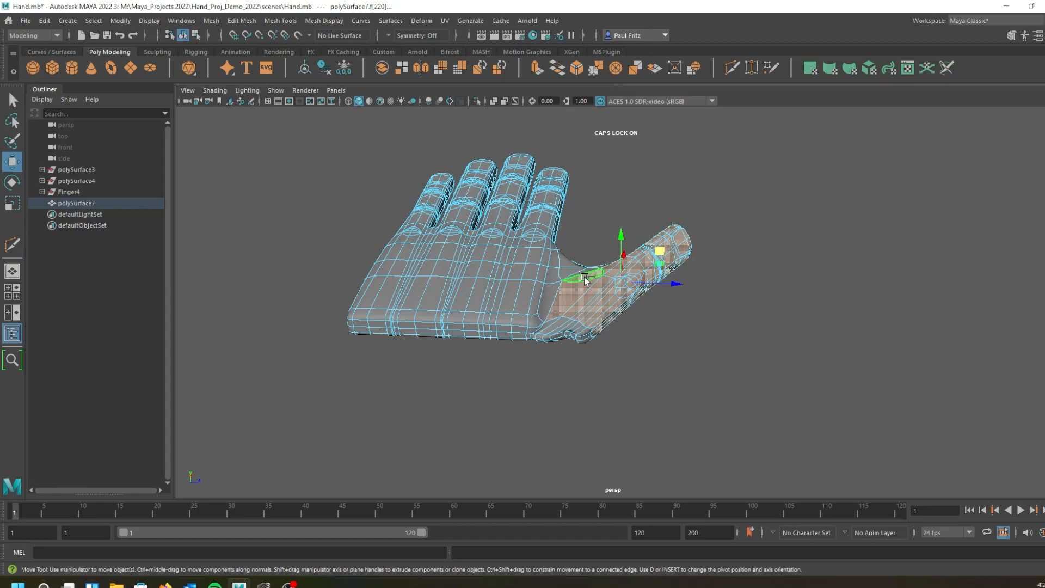
Deselect the two web faces beside the thumb and shift the remaining thumb faces slightly toward the palm and downward in the YZ plane.
alt+drag(605, 377, 485, 305)
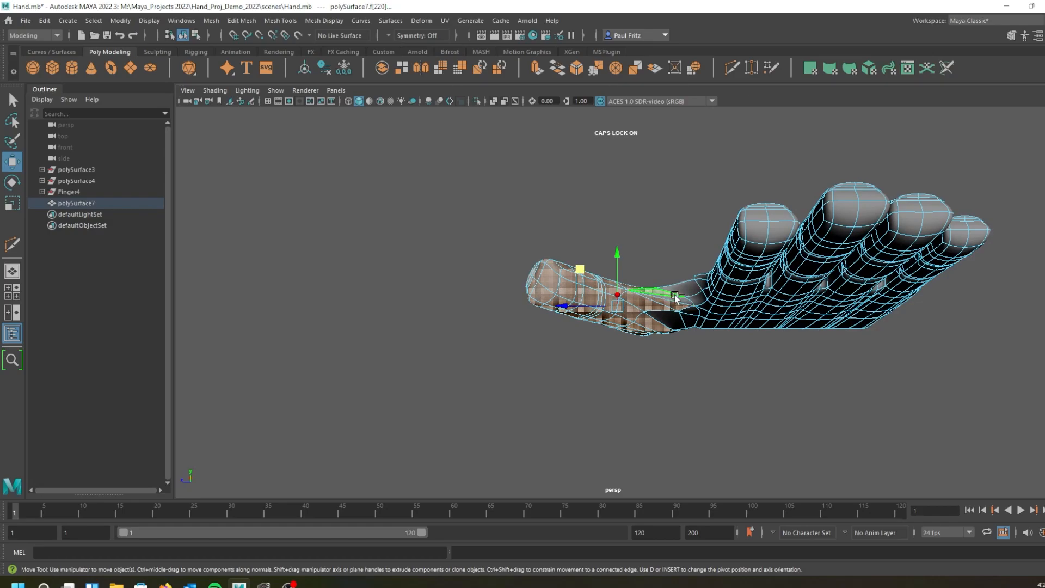
ctrl+click(673, 293)
ctrl+click(674, 303)
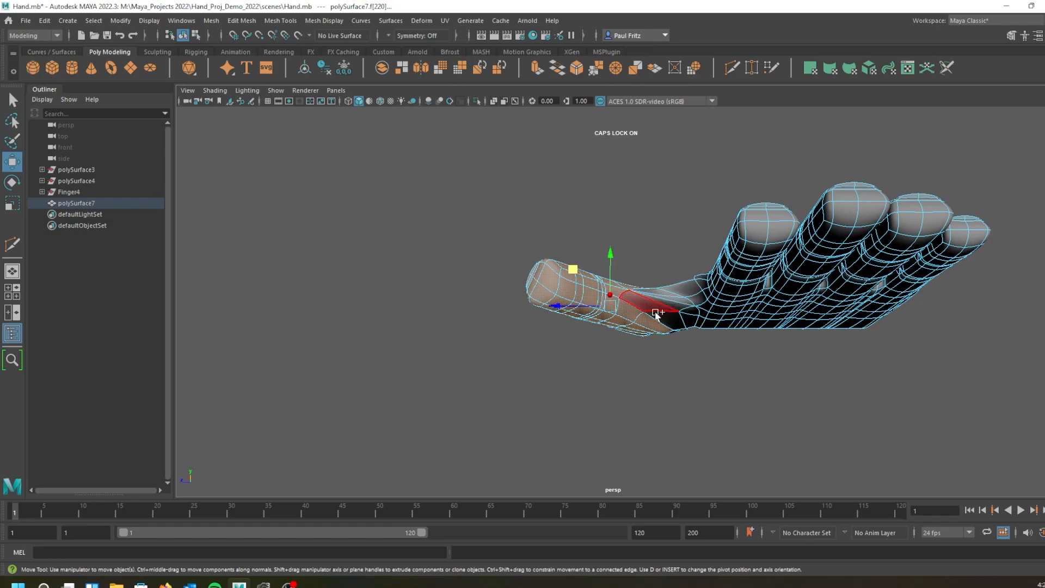
alt+drag(571, 352, 603, 345)
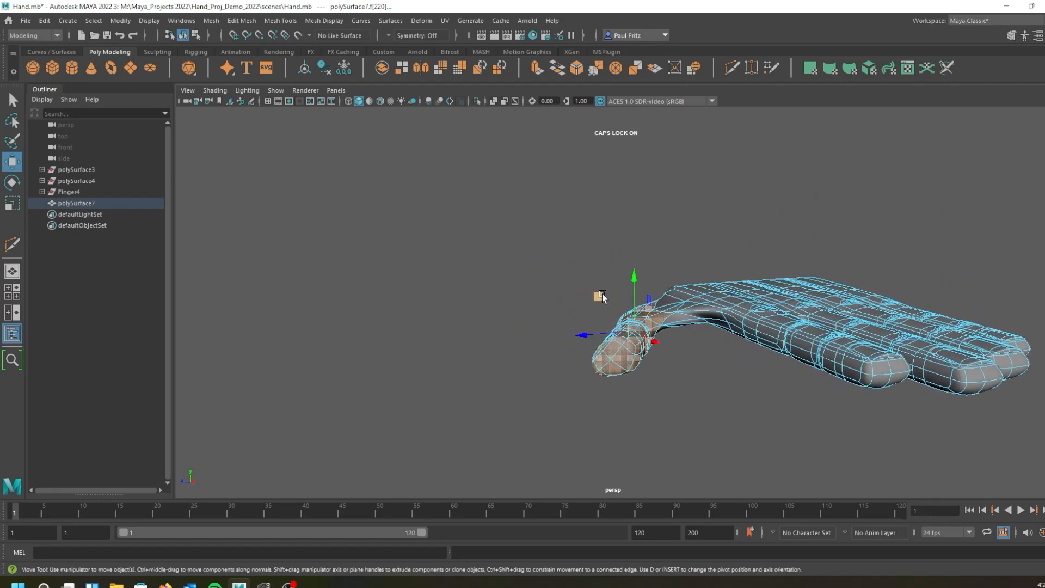
drag(598, 297, 603, 299)
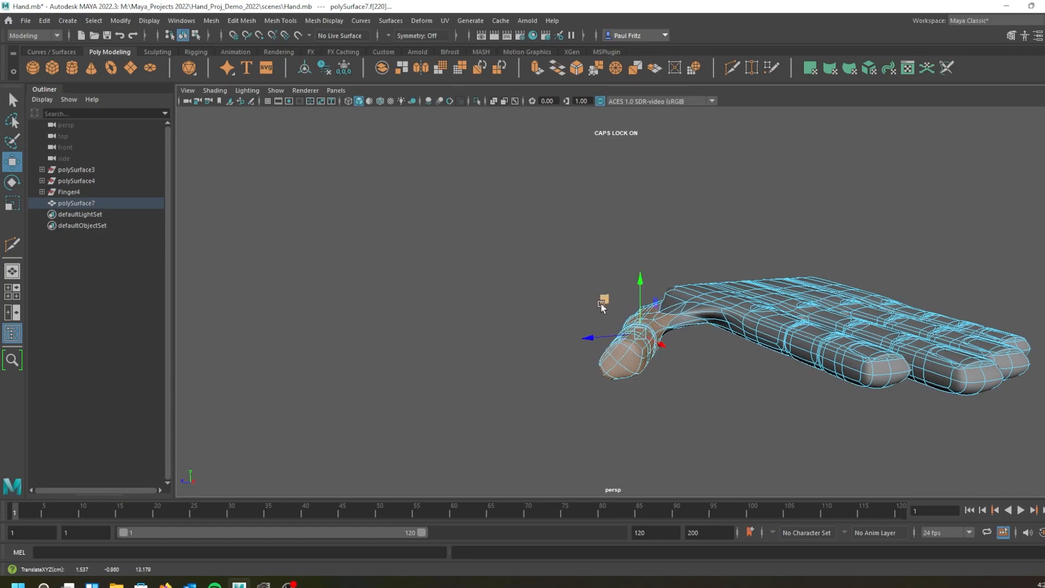
Rotate the selected thumb faces slightly so the thumb tip angles further down from the palm.
key(e)
alt+drag(508, 362, 594, 365)
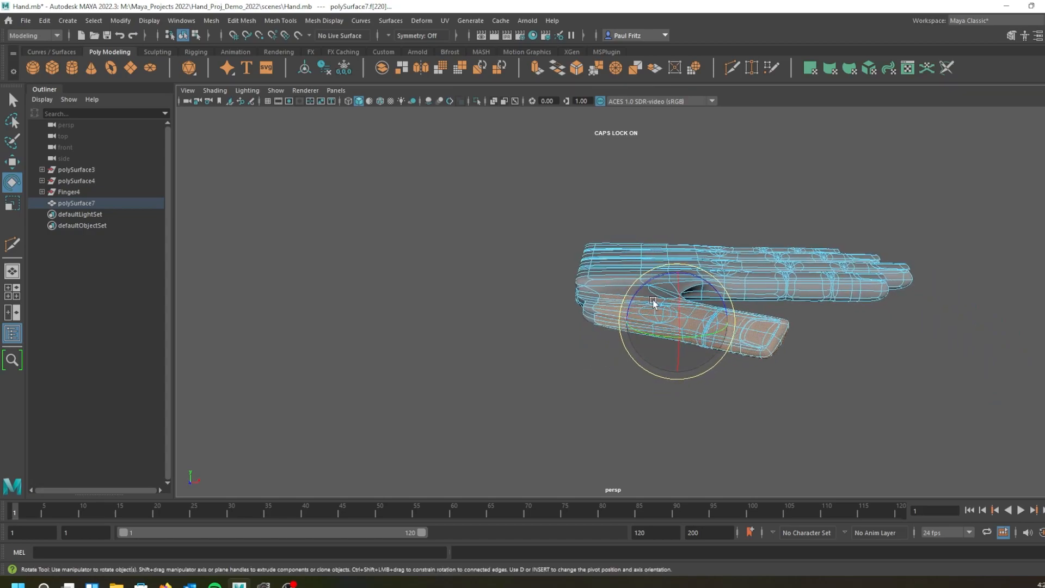
drag(653, 302, 658, 321)
Move the thumb faces down and in toward the palm, to about -1.3 in Y and 12.0 in Z.
alt+drag(616, 360, 751, 338)
key(w)
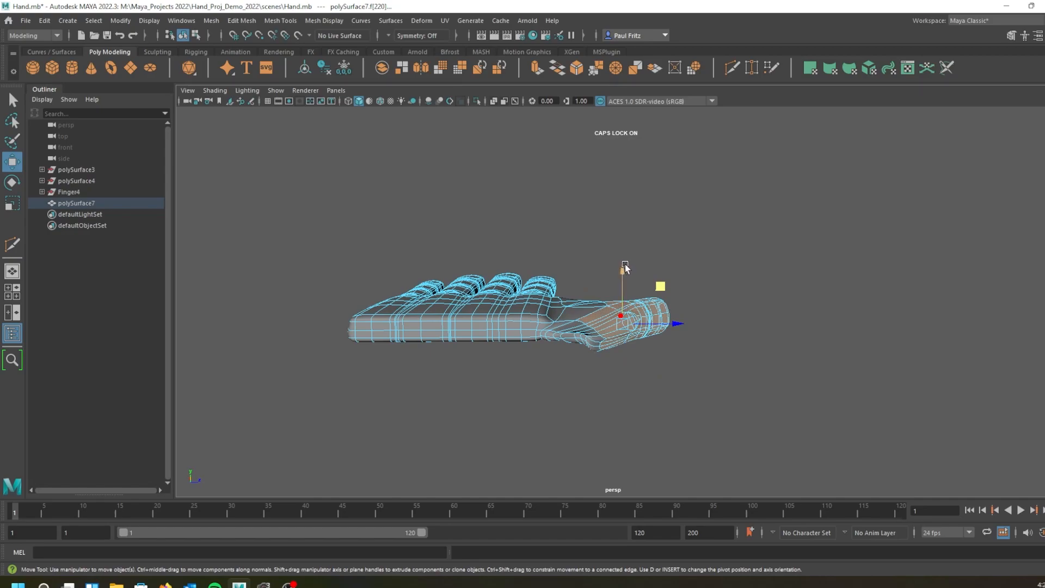
drag(625, 267, 621, 270)
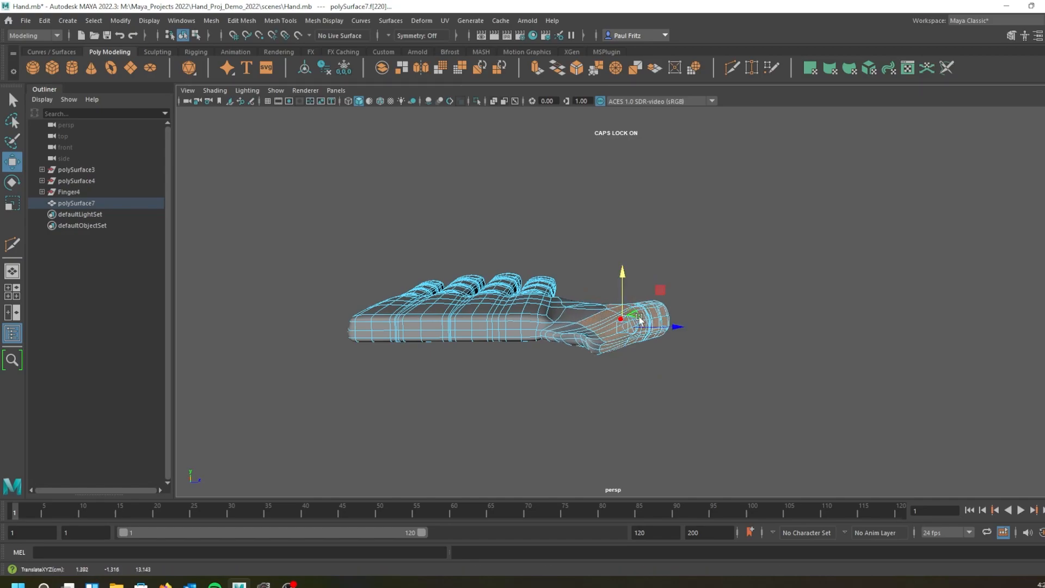
drag(672, 320, 661, 324)
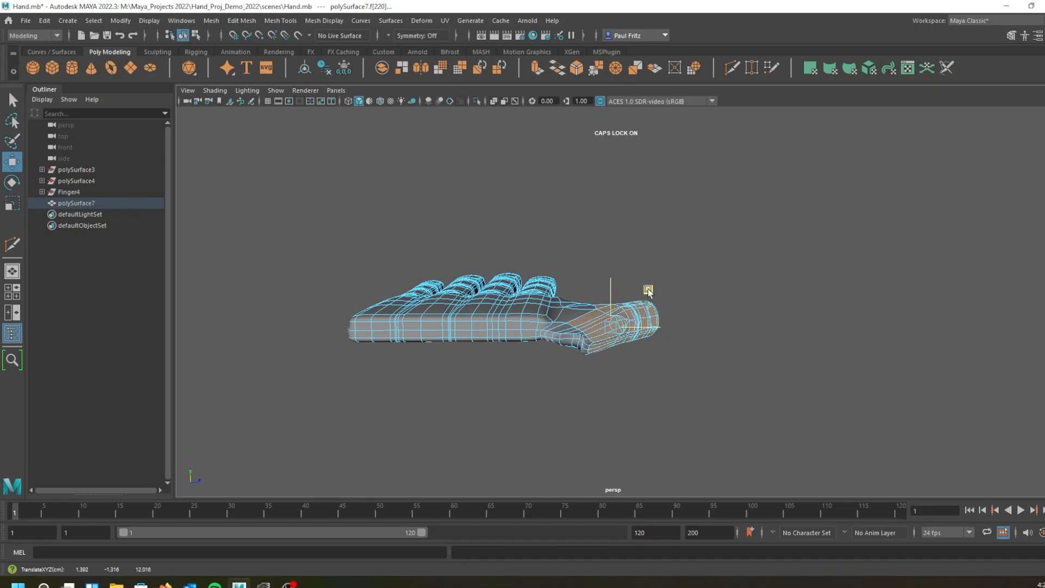
alt+drag(614, 402, 566, 237)
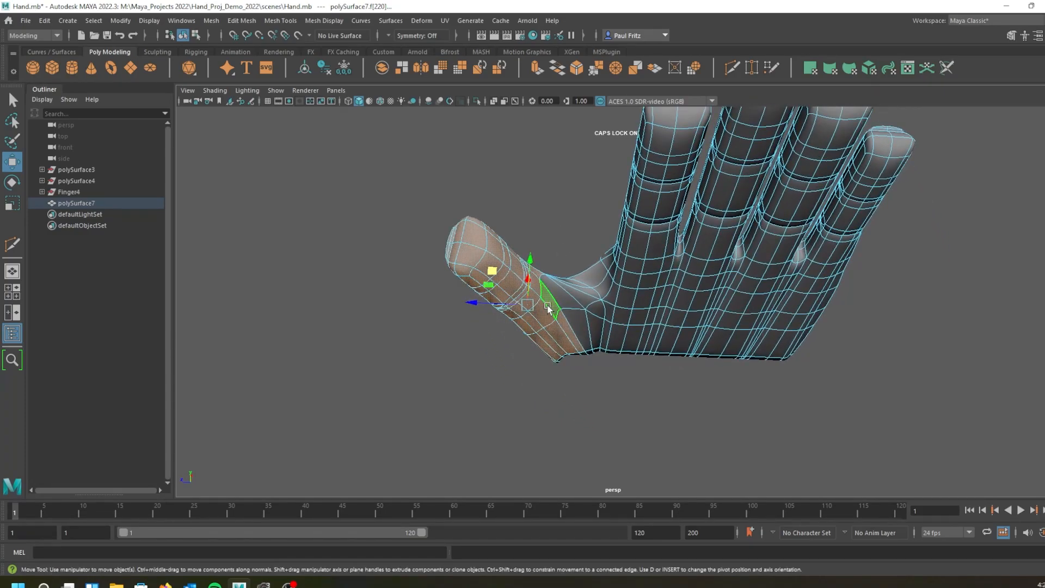
Select the two underside faces where the thumb base meets the palm and move them down.
click(599, 325)
alt+drag(591, 368, 589, 400)
alt+drag(604, 322, 595, 290)
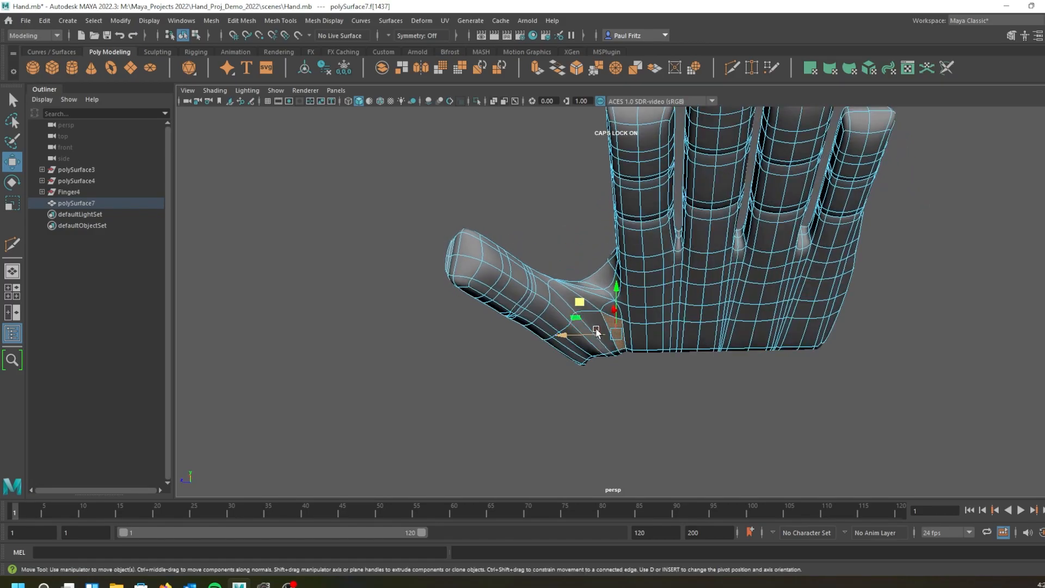
key(q)
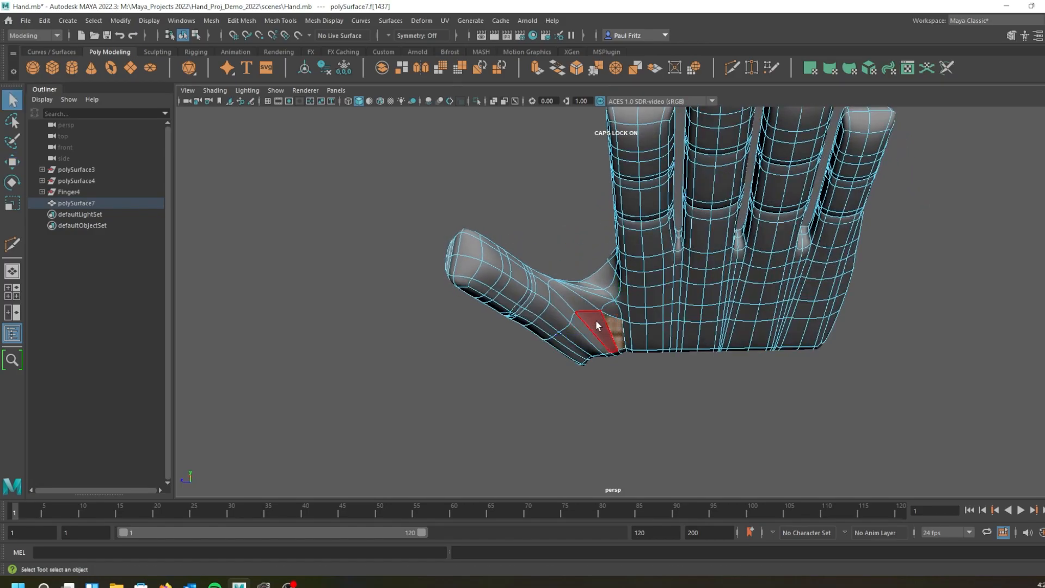
shift+click(595, 318)
mouse_move(571, 362)
alt+mouse_down()
mouse_move(569, 374)
mouse_move(578, 366)
alt+mouse_up()
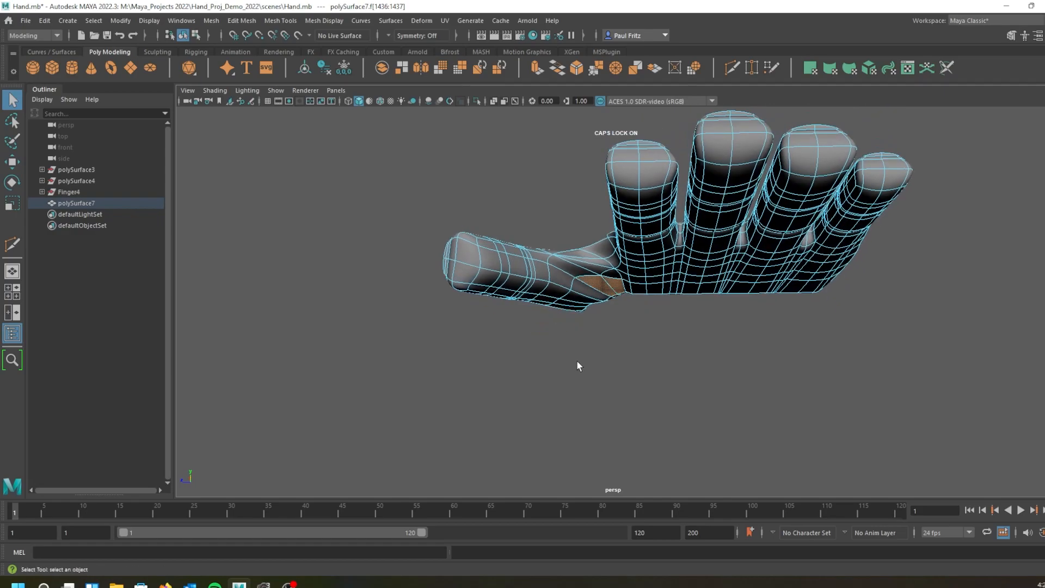
key(w)
drag(599, 237, 609, 246)
alt+drag(626, 373, 591, 359)
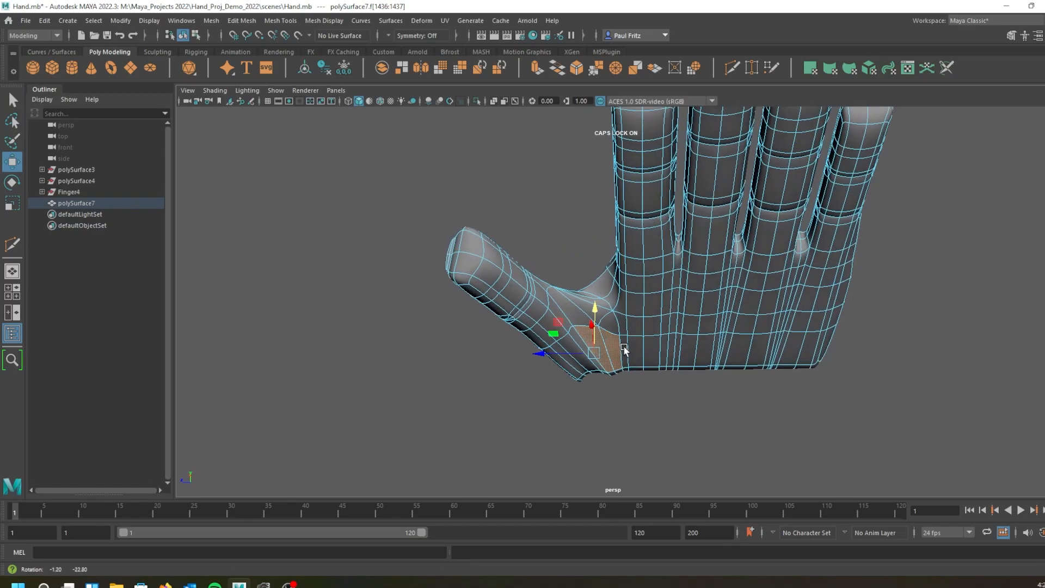
Add the neighbouring thumb-base face to the selection and lower all three faces slightly along Y.
shift+click(598, 368)
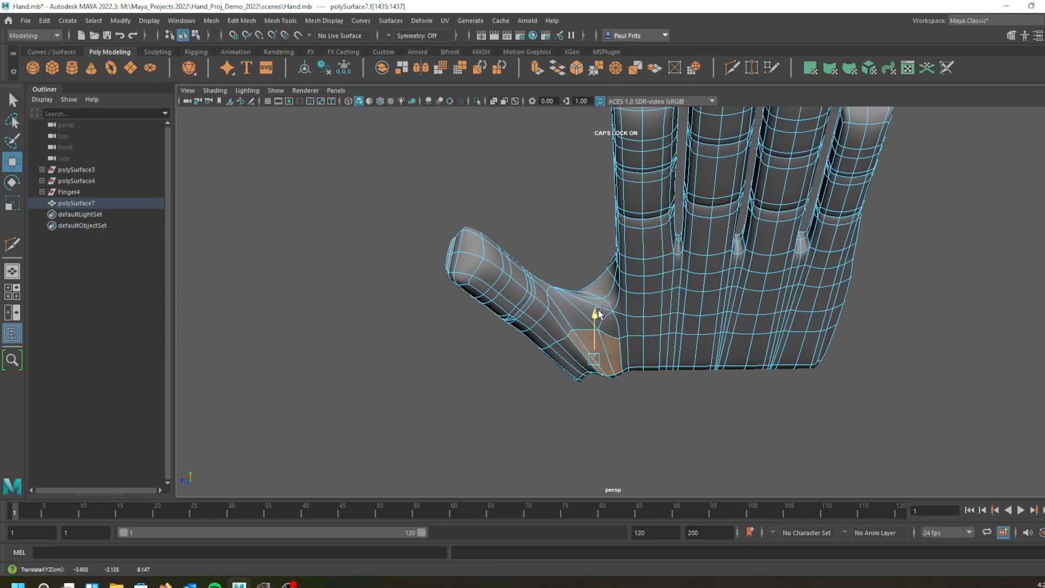
alt+drag(606, 400, 751, 360)
alt+middle_drag(645, 294, 659, 318)
alt+drag(659, 321, 631, 376)
drag(642, 271, 642, 276)
alt+drag(686, 354, 655, 364)
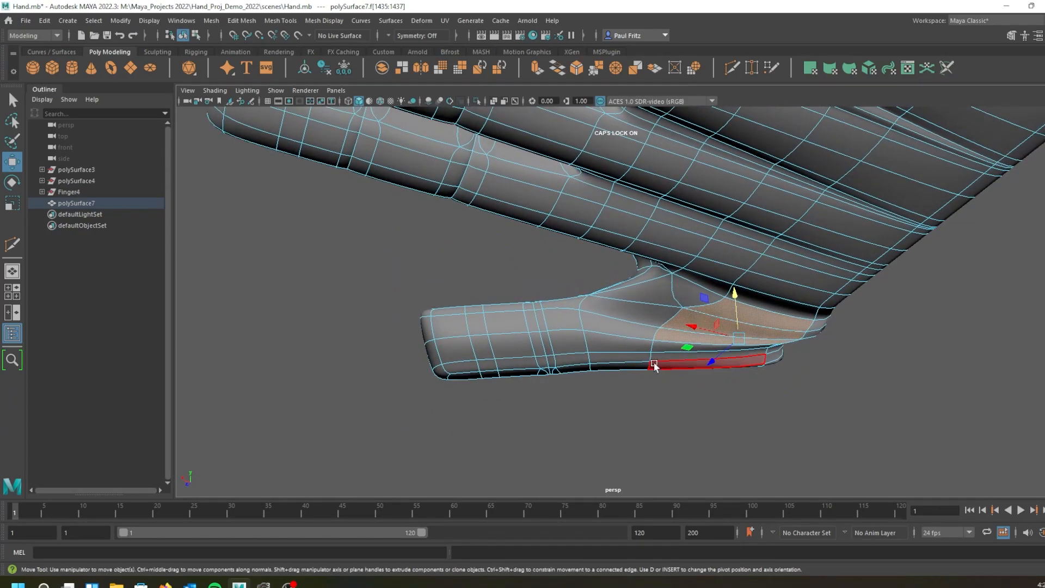
Turn off smooth preview, switch to edge selection, and reposition the long edges on the underside of the thumb base.
key(1)
key(3)
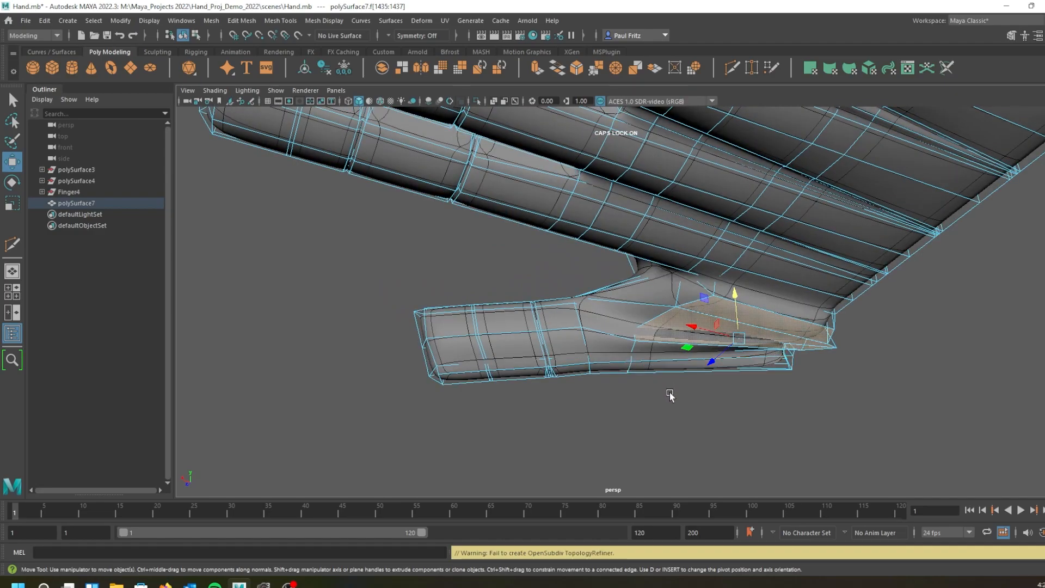
key(1)
mouse_move(705, 393)
alt+mouse_down()
mouse_move(693, 355)
mouse_move(552, 393)
mouse_move(782, 390)
mouse_move(707, 397)
alt+mouse_up()
right_drag(704, 417, 702, 253)
alt+drag(759, 389, 673, 382)
alt+drag(830, 300, 465, 227)
scroll(767, 351, up, 4)
click(413, 193)
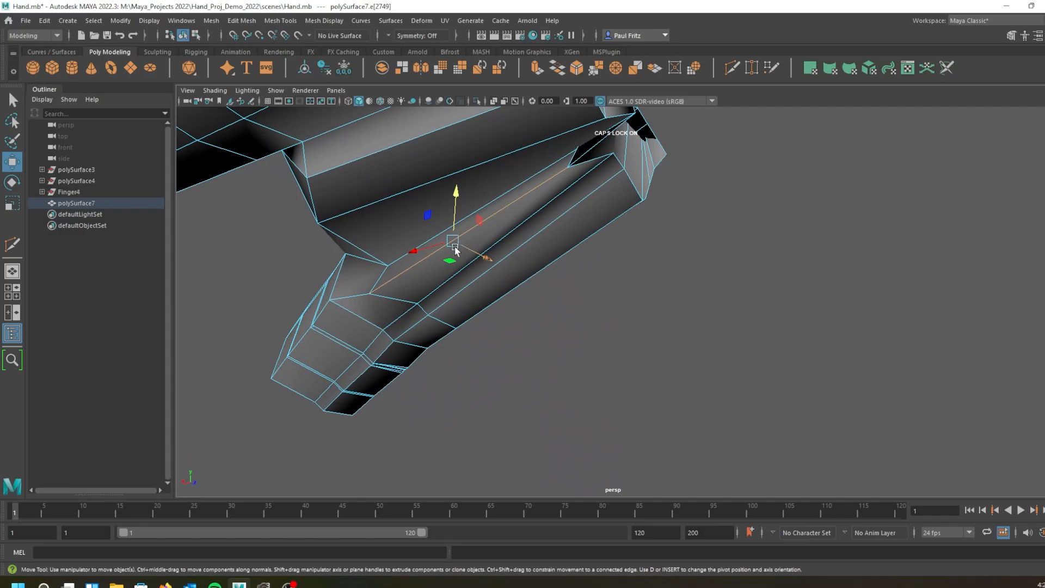
alt+drag(423, 280, 791, 280)
click(831, 265)
middle_drag(766, 224, 803, 238)
Select the underside edge between the thumb base and palm and shift it along Y to about -2.75.
alt+drag(803, 238, 626, 299)
click(473, 153)
alt+drag(536, 191, 488, 224)
drag(442, 186, 733, 199)
click(827, 212)
scroll(833, 224, down, 2)
alt+drag(835, 223, 851, 245)
drag(777, 240, 778, 245)
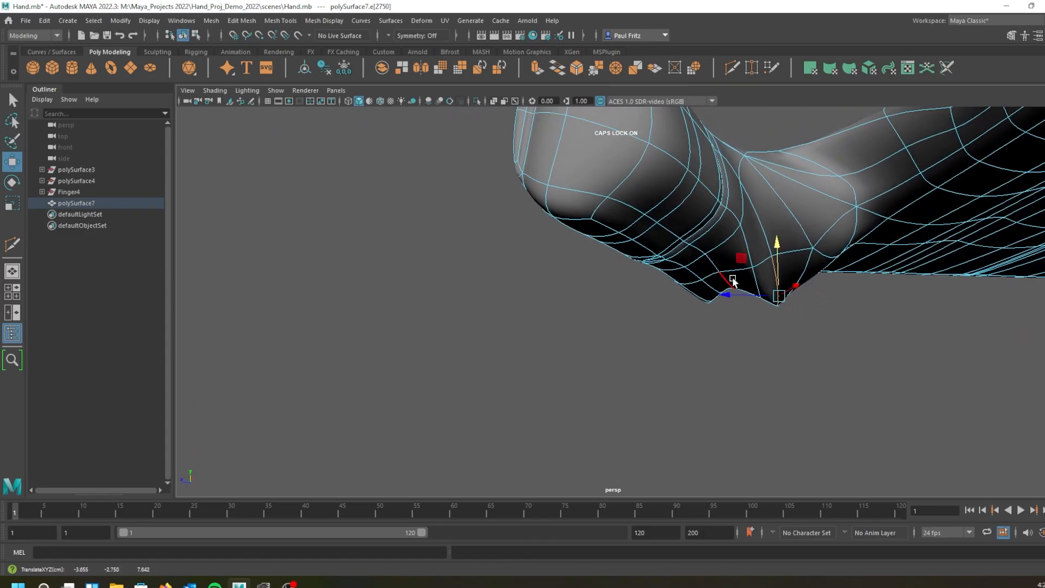
In the unsmoothed view, select the two vertices on the thumb base's lower rim and lower them to about -3.2 in Y.
alt+drag(774, 331, 542, 254)
key(1)
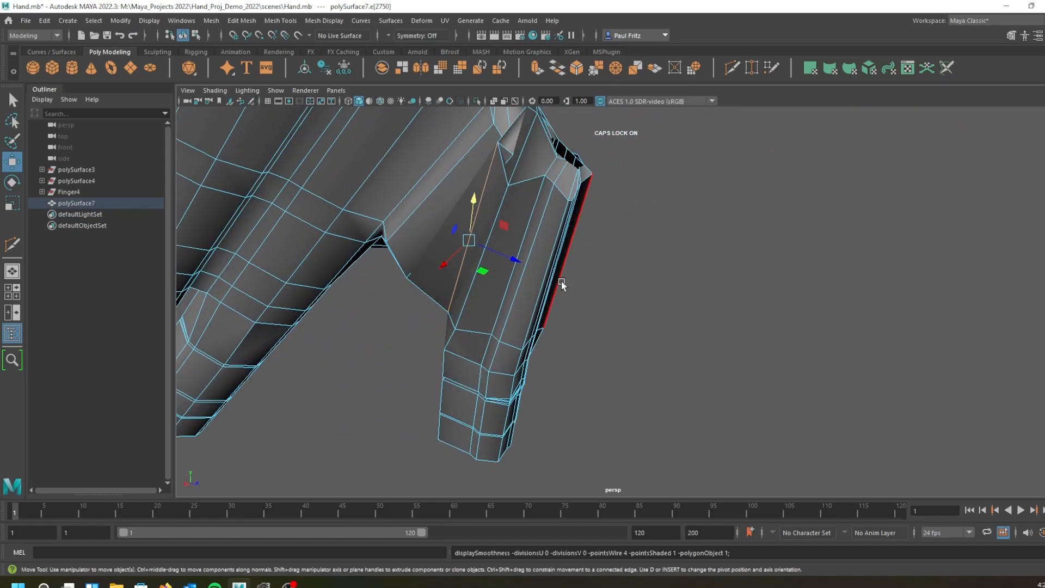
right_drag(663, 226, 613, 223)
alt+drag(613, 223, 546, 239)
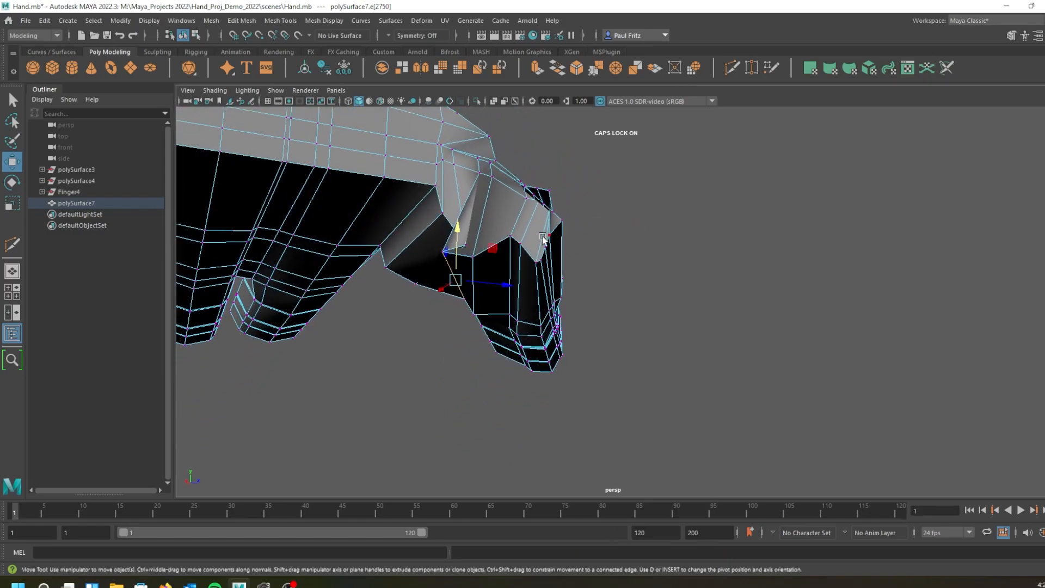
click(511, 239)
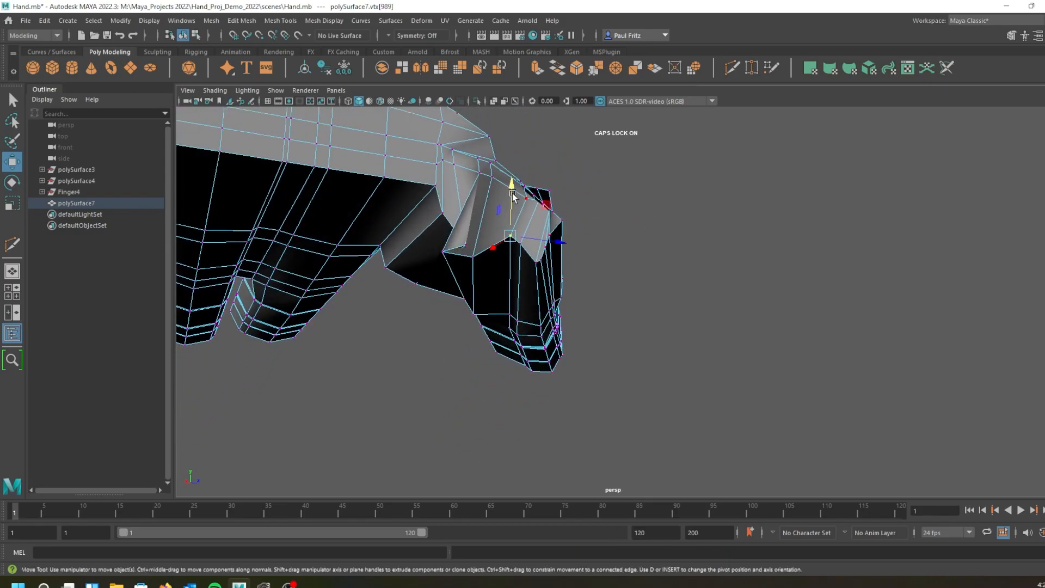
drag(513, 186, 524, 226)
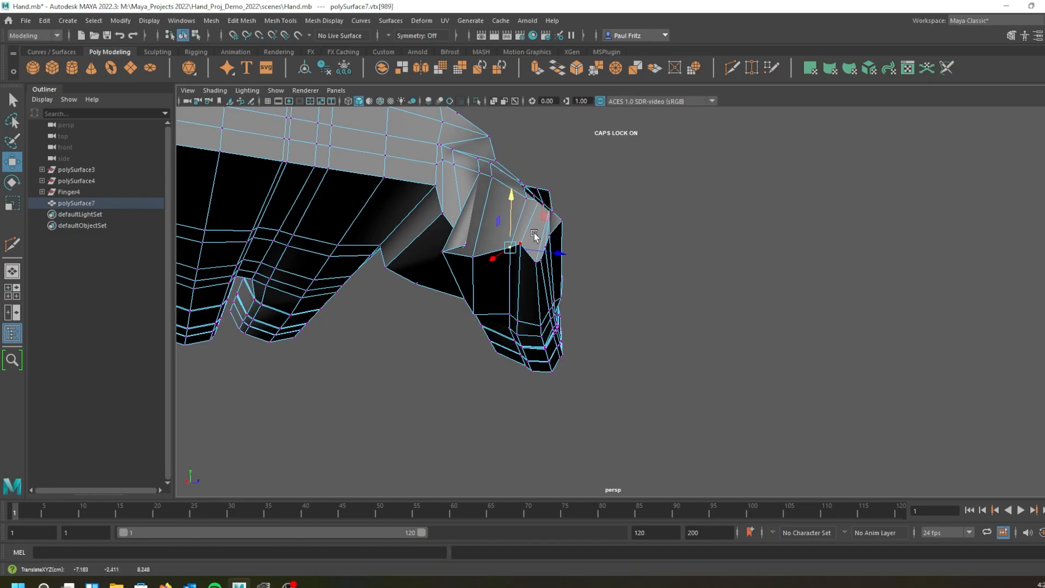
key(q)
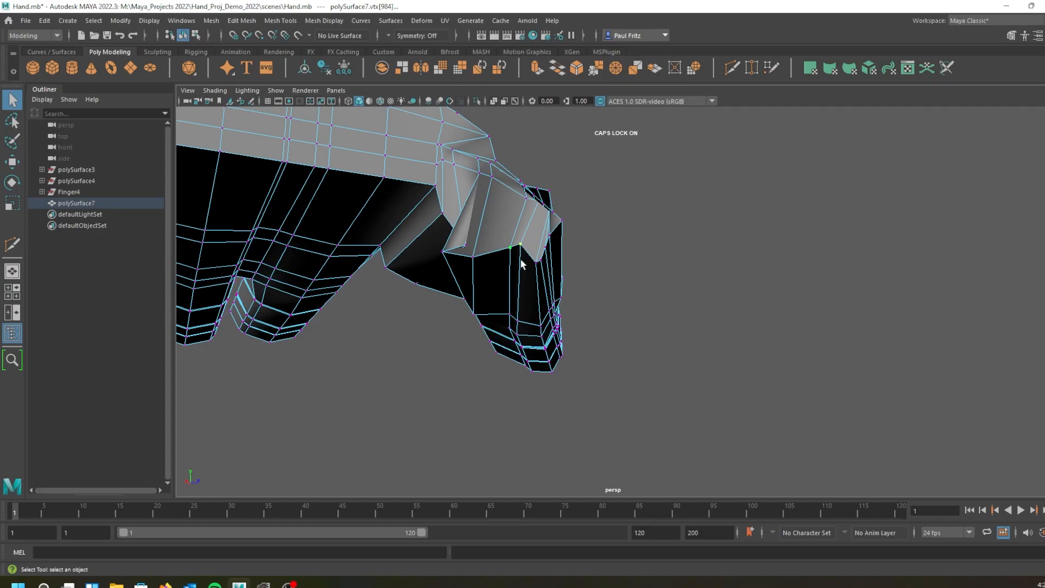
key(w)
drag(515, 196, 511, 226)
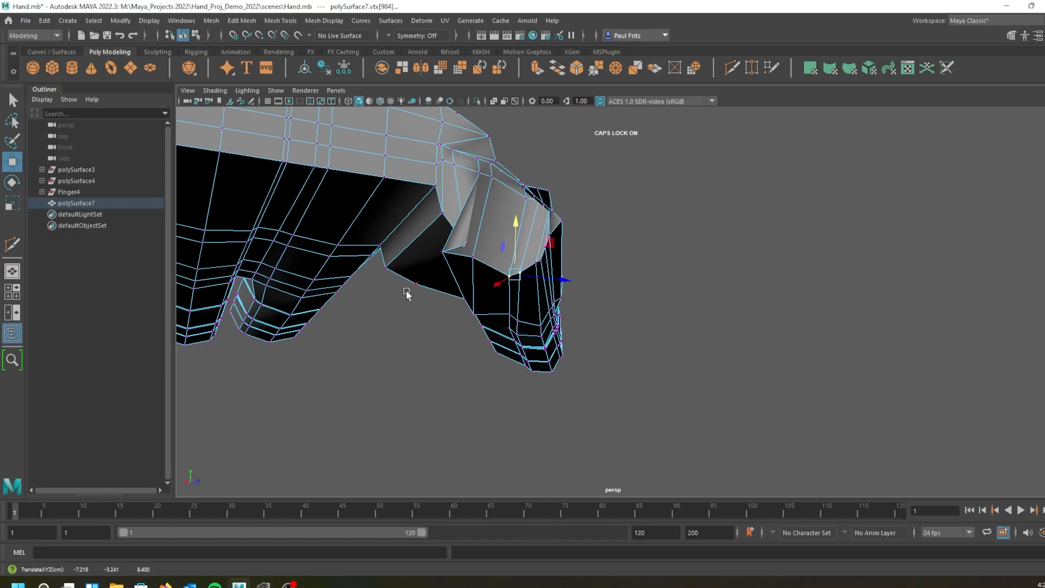
Move the inner vertex of the thumb base's lower rim along Z, away from the palm and toward the thumb.
alt+drag(422, 295, 378, 290)
alt+drag(379, 281, 357, 232)
scroll(385, 272, up, 2)
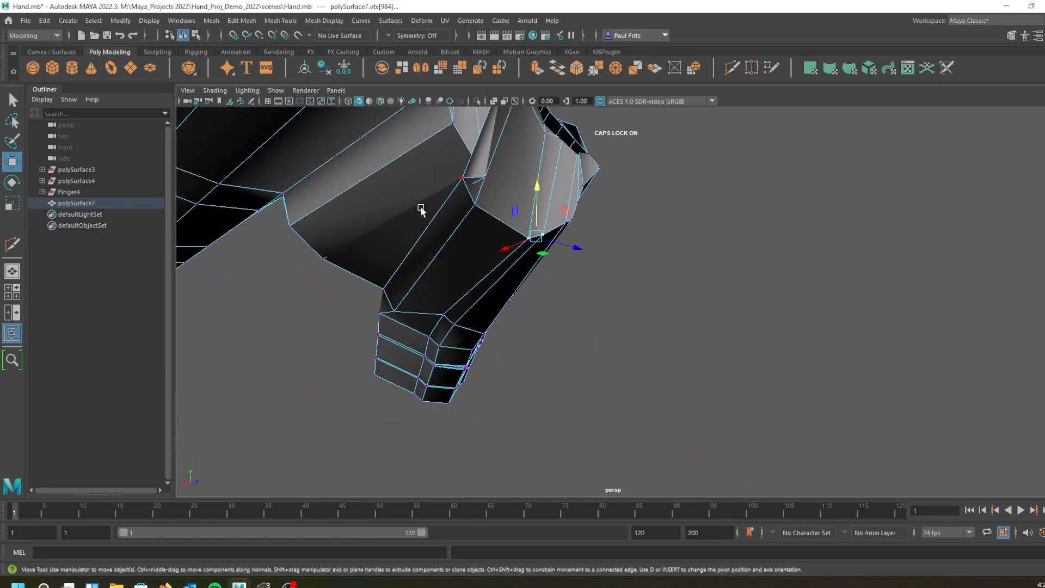
click(463, 179)
drag(508, 193, 545, 198)
alt+drag(414, 229, 362, 243)
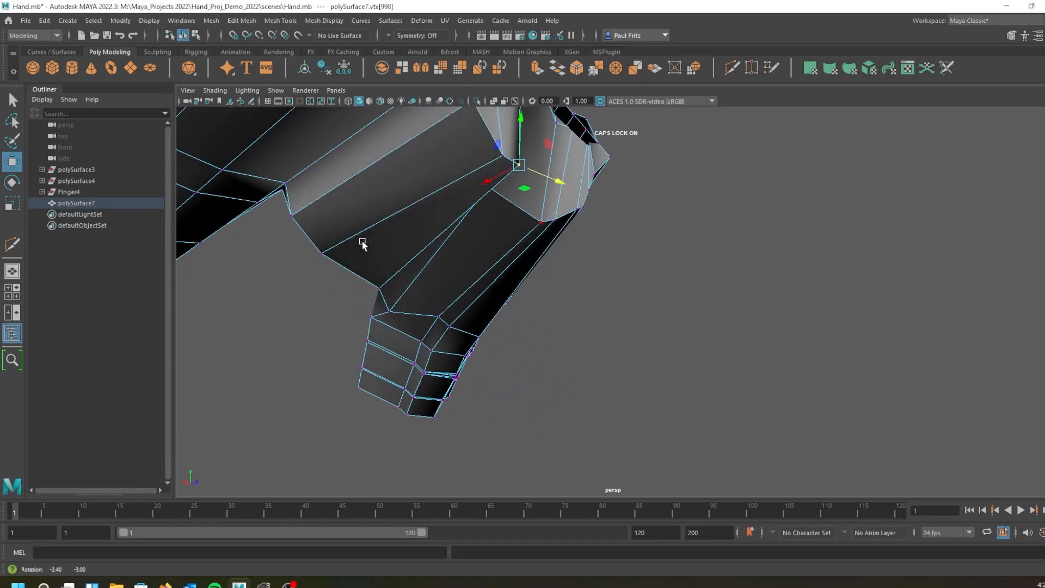
Adjust the inner rim vertex of the thumb base along X to even out the wrist opening.
click(503, 156)
alt+drag(543, 188, 542, 245)
drag(491, 217, 474, 203)
alt+drag(495, 289, 425, 253)
click(402, 241)
alt+drag(502, 257, 525, 198)
alt+middle_drag(525, 199, 606, 349)
alt+drag(606, 349, 564, 251)
alt+drag(575, 358, 519, 360)
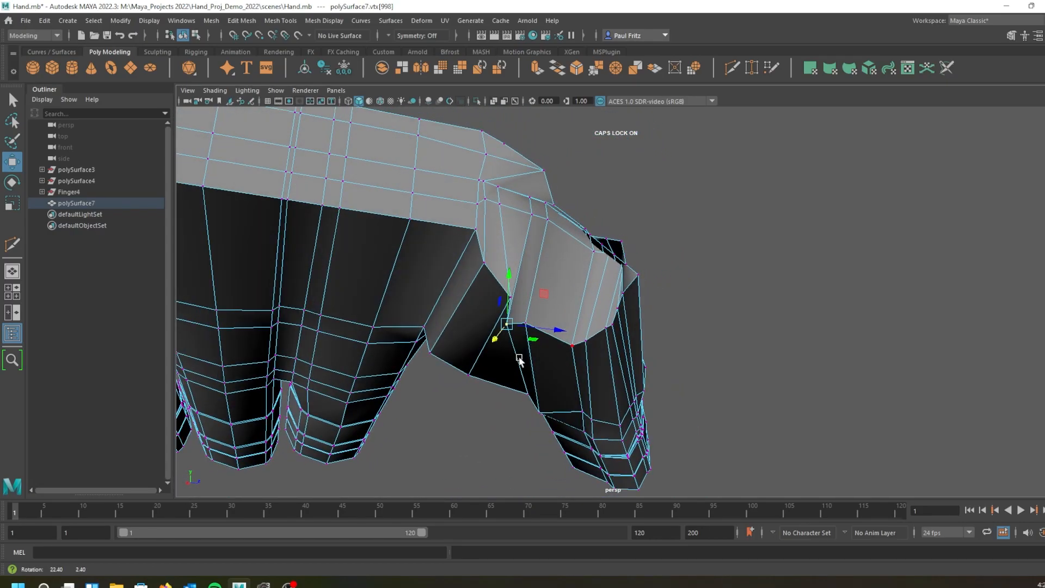
Add the adjacent lower rim vertex and move both in the YZ plane to about -3.1 in Y and 7.1 in Z.
scroll(519, 360, up, 2)
alt+drag(555, 329, 583, 317)
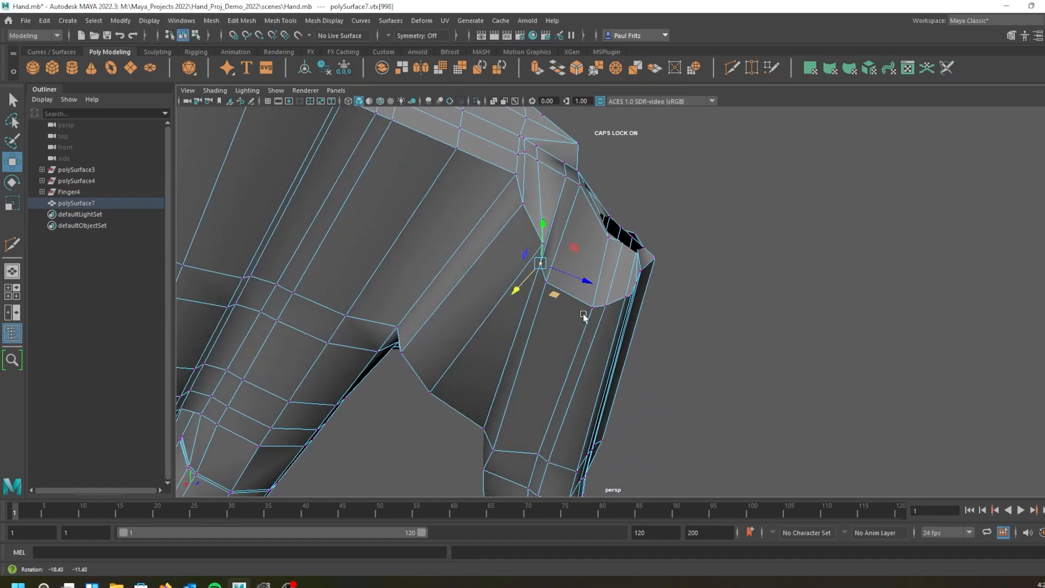
click(546, 282)
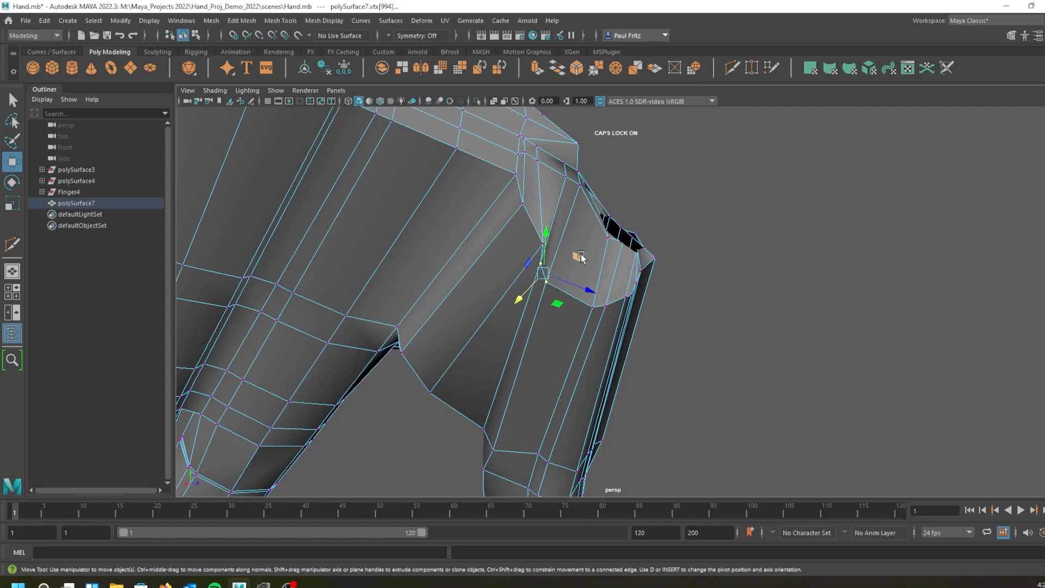
mouse_move(578, 257)
middle_down()
mouse_move(567, 252)
mouse_move(587, 266)
middle_up()
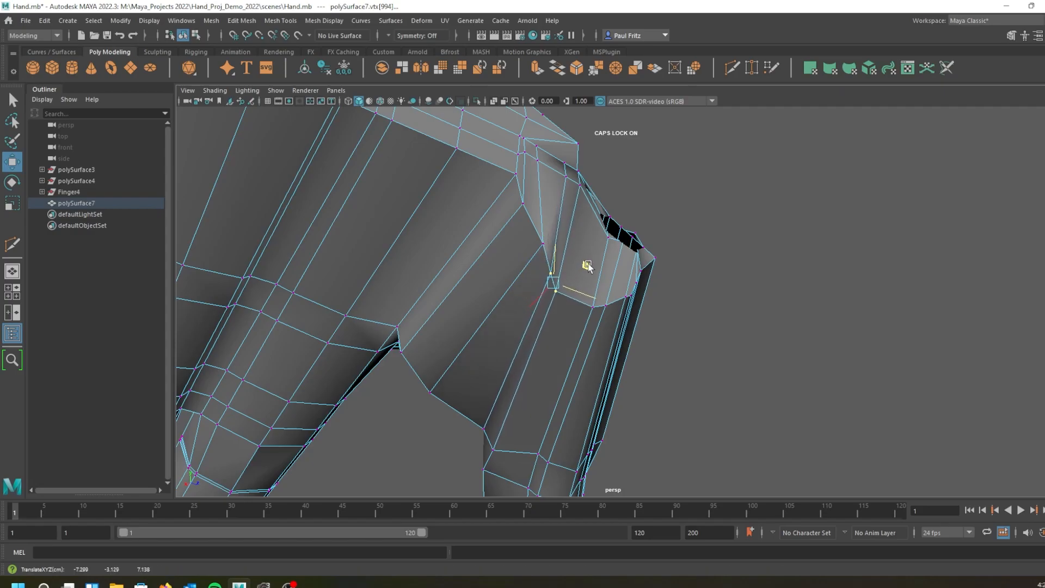
alt+drag(588, 266, 391, 310)
Clear the selection and move the wrist vertex between palm and thumb in the YZ plane to about 0.2 in Y, 7.1 in Z.
alt+drag(380, 181, 455, 231)
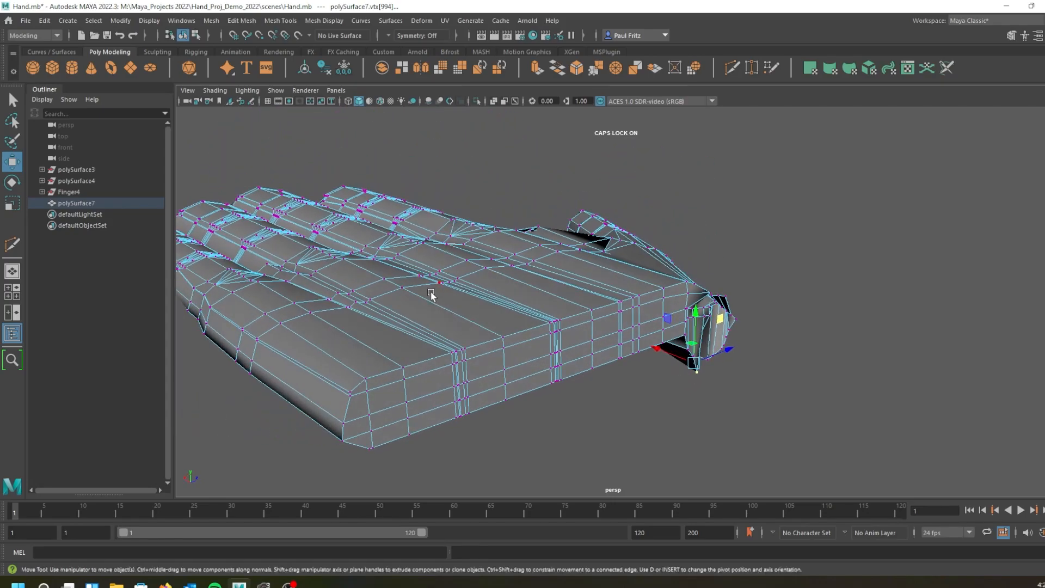
alt+drag(432, 294, 321, 279)
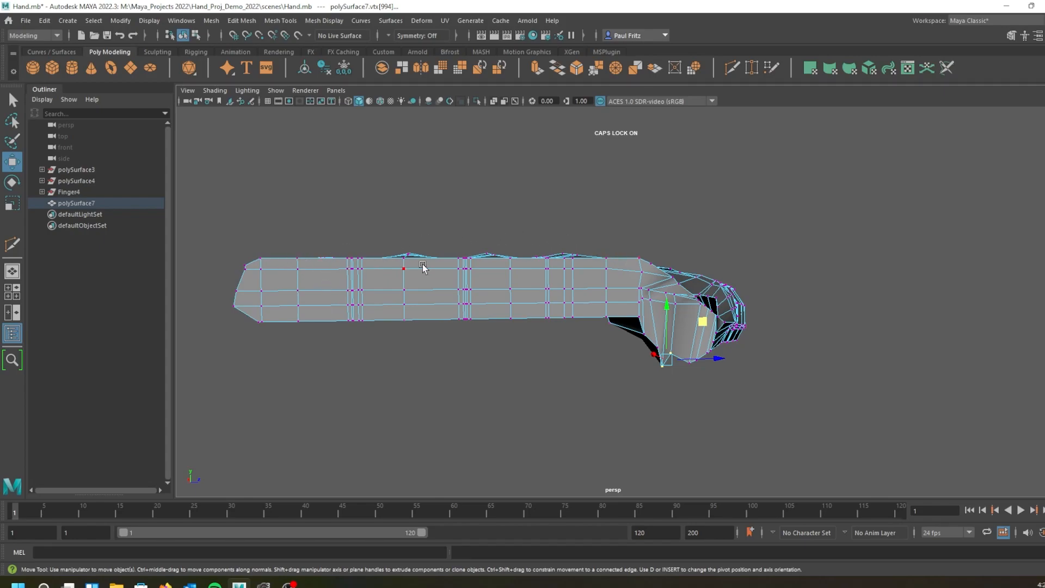
click(428, 280)
alt+drag(431, 275, 389, 278)
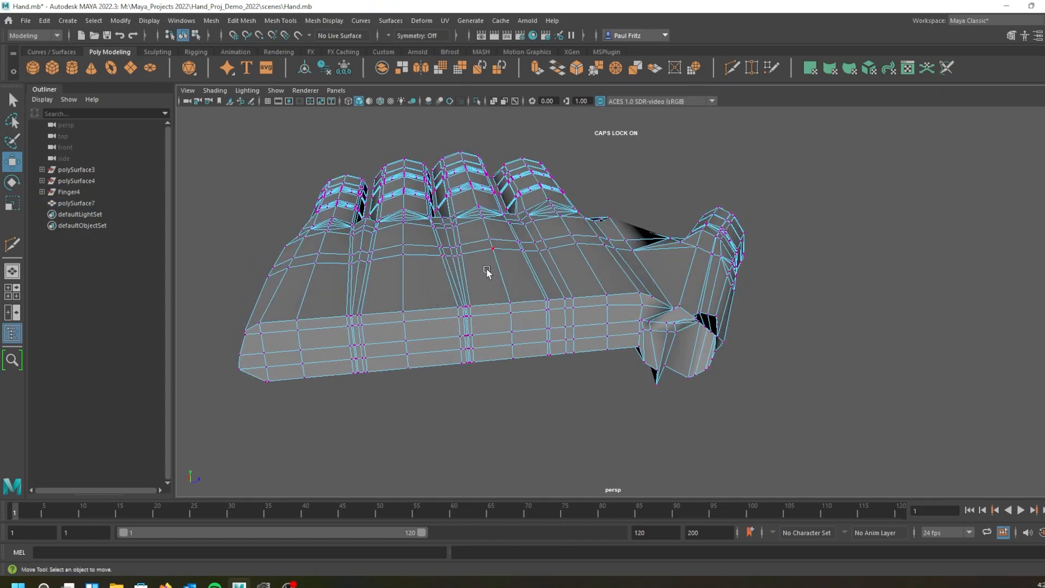
alt+drag(527, 283, 511, 306)
alt+right_drag(511, 306, 548, 302)
alt+drag(588, 296, 608, 321)
click(532, 308)
middle_drag(623, 311, 647, 314)
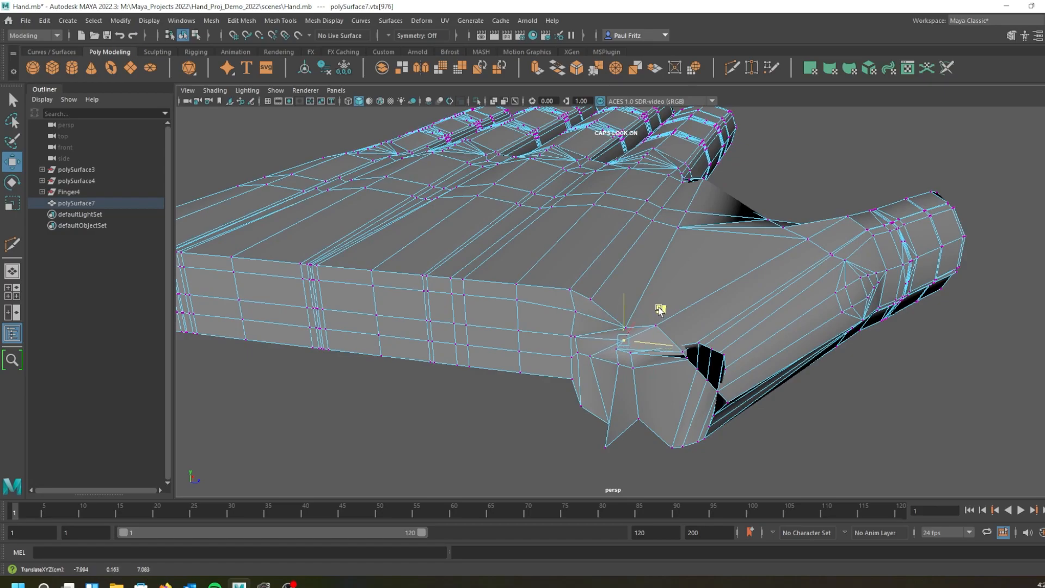
Examine the wrist edge, the open gap at the thumb base, and the web between thumb and index finger.
alt+drag(659, 309, 507, 334)
alt+middle_drag(512, 326, 598, 266)
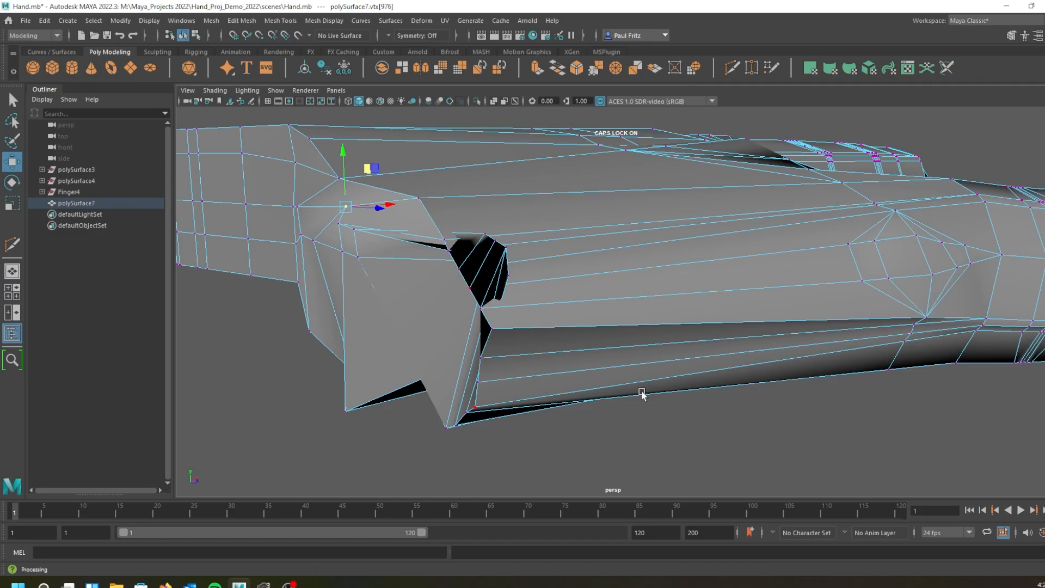
alt+drag(580, 327, 553, 296)
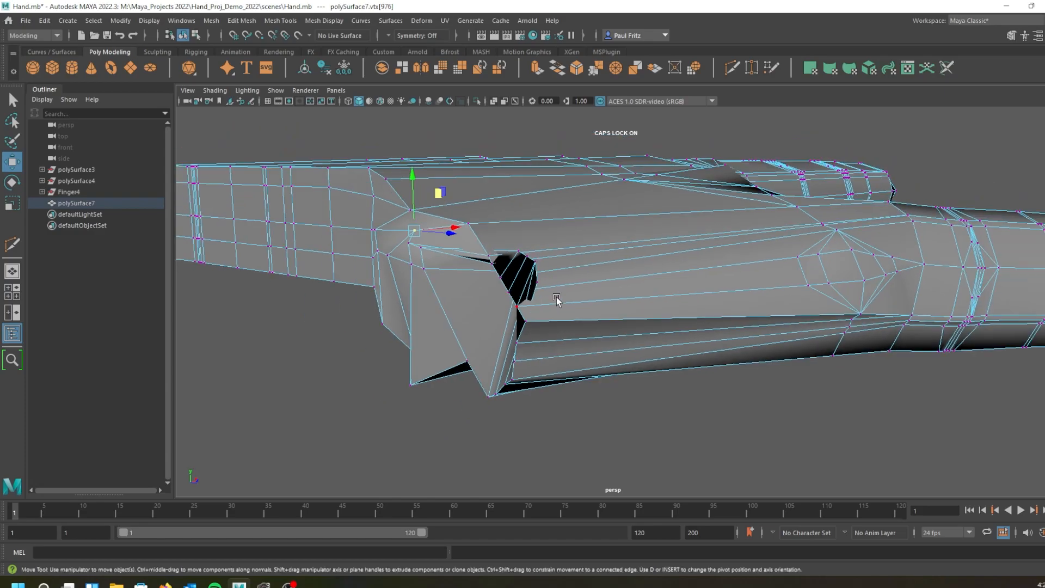
alt+drag(547, 242, 533, 259)
alt+middle_drag(283, 167, 602, 294)
alt+middle_drag(500, 291, 650, 252)
alt+drag(597, 252, 625, 250)
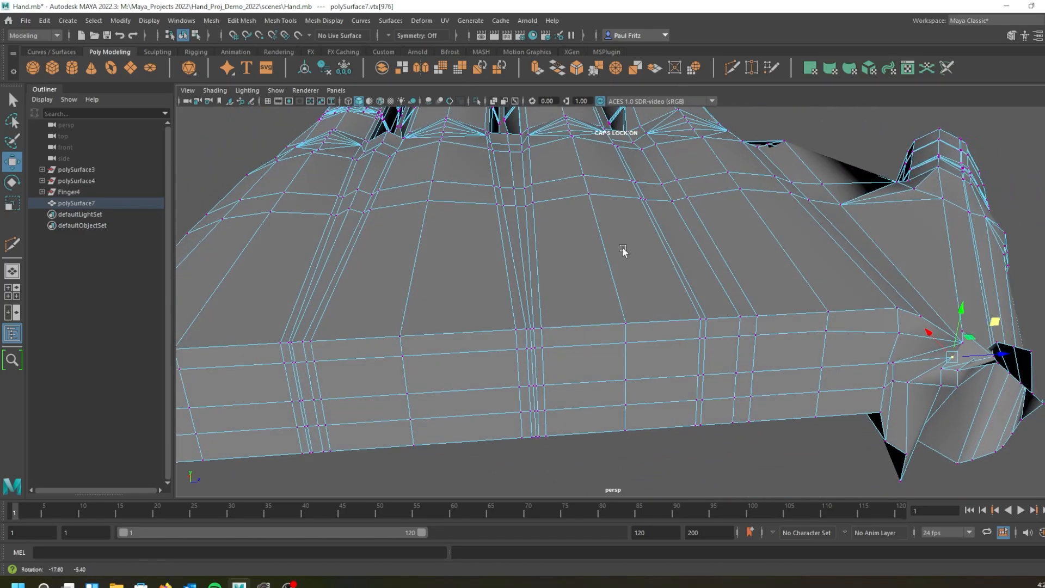
alt+middle_drag(792, 248, 492, 260)
alt+drag(636, 294, 602, 281)
alt+drag(837, 323, 752, 333)
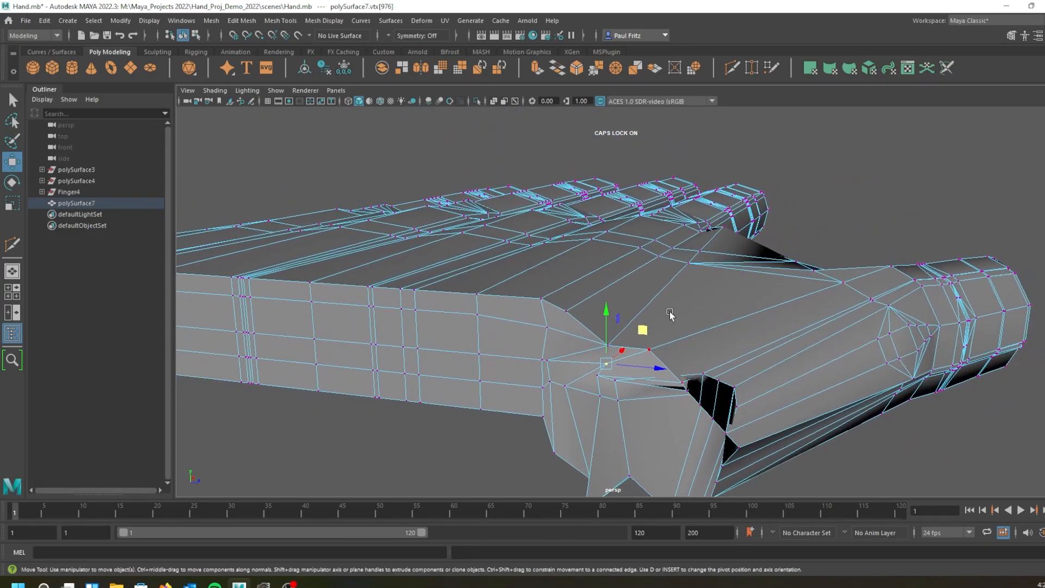
alt+drag(789, 255, 741, 259)
alt+middle_drag(863, 276, 377, 208)
alt+drag(693, 226, 776, 241)
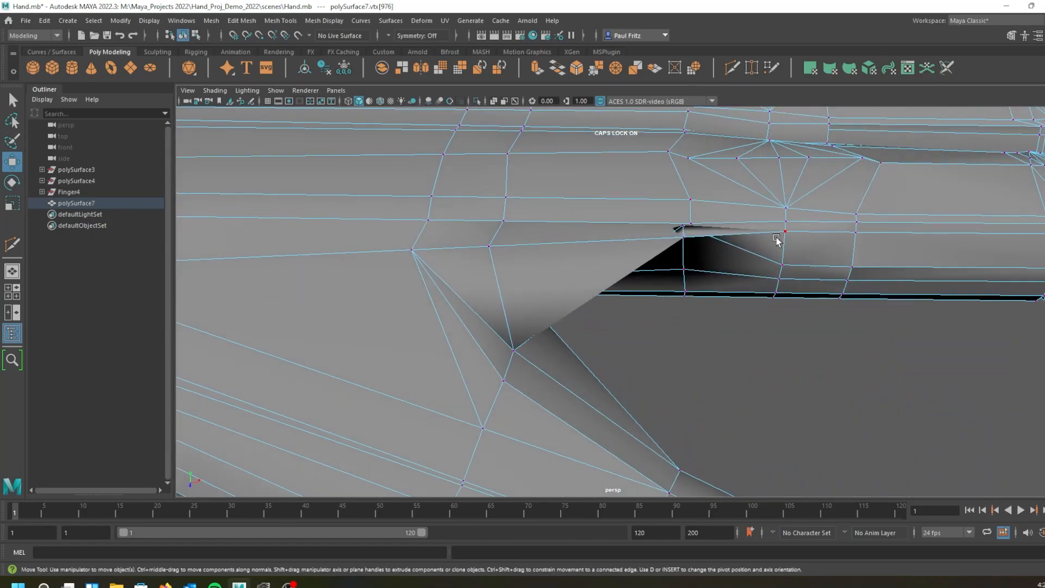
alt+drag(887, 214, 599, 301)
Select the vertex where the thumb web meets the index finger and adjust it along Y and Z.
click(630, 294)
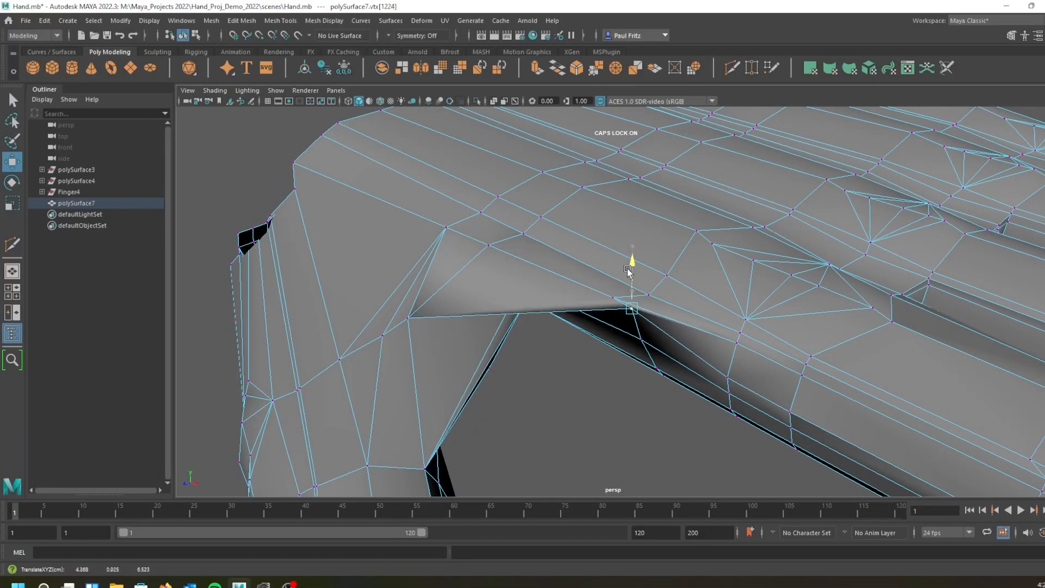
alt+drag(625, 275, 549, 368)
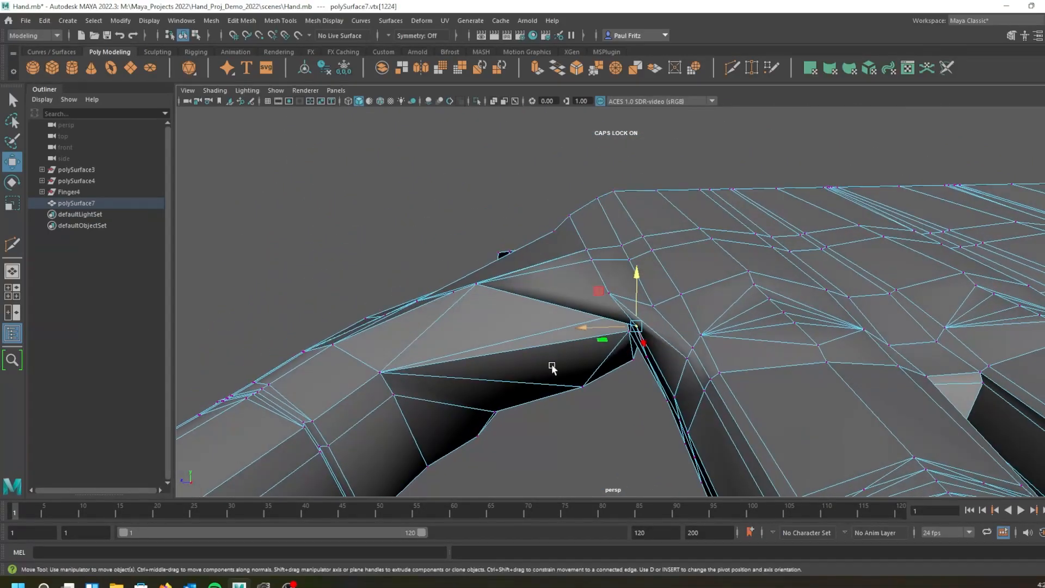
drag(591, 332, 579, 334)
alt+drag(557, 385, 566, 363)
alt+drag(607, 293, 637, 327)
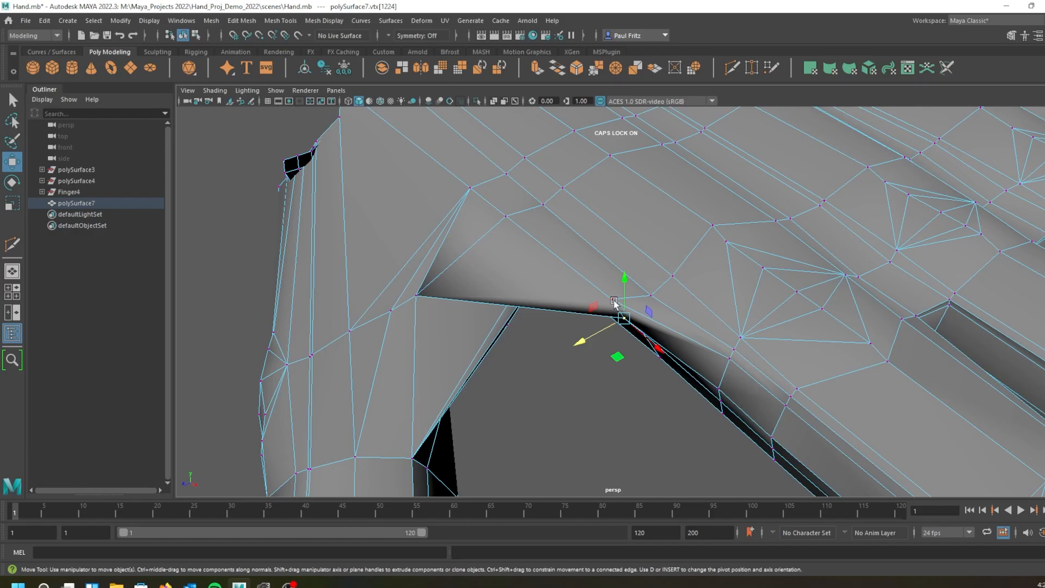
Examine the overall hand shape from the back, palm and wrist, checking how the thumb base and web flow.
alt+drag(602, 420, 397, 391)
alt+drag(327, 397, 383, 378)
alt+middle_drag(383, 378, 549, 253)
scroll(447, 275, up, 4)
alt+drag(495, 256, 454, 272)
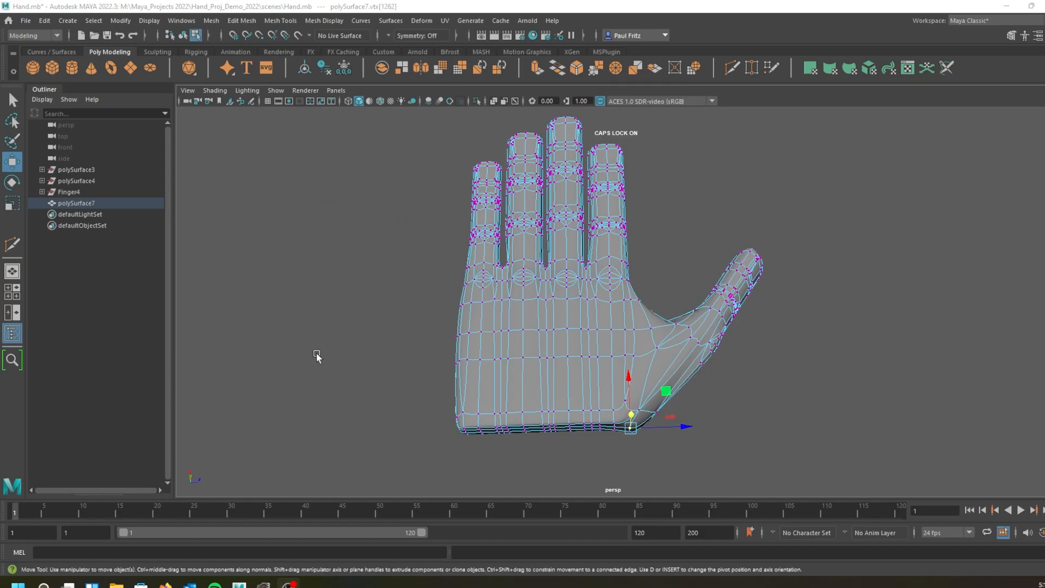
alt+drag(317, 356, 359, 299)
alt+drag(373, 341, 543, 285)
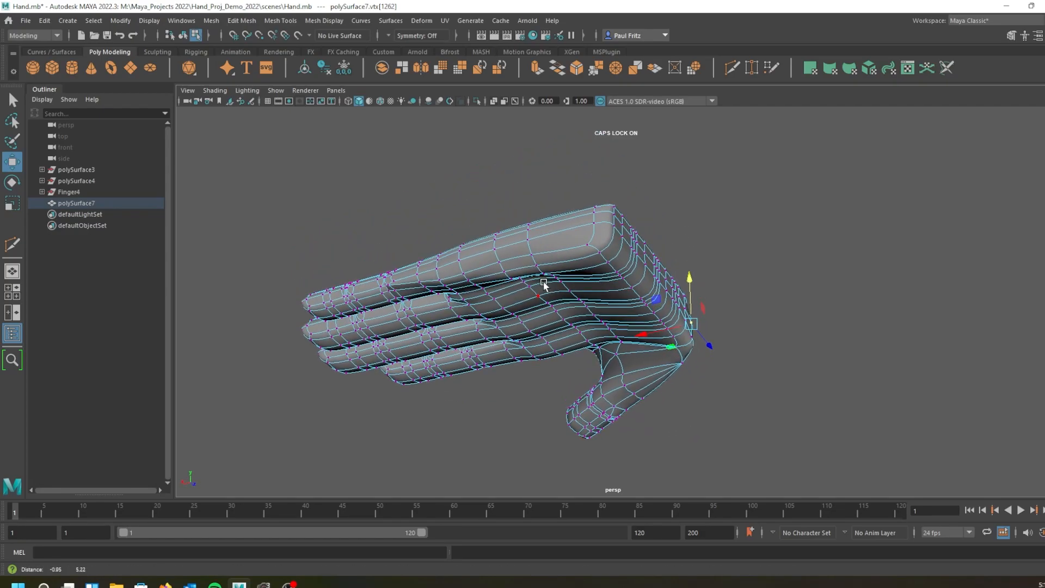
Examine the smoothed hand from palm, back and wrist, and inspect the unsmoothed edge flow around the wrist and thumb base.
scroll(542, 283, up, 3)
alt+drag(488, 256, 495, 248)
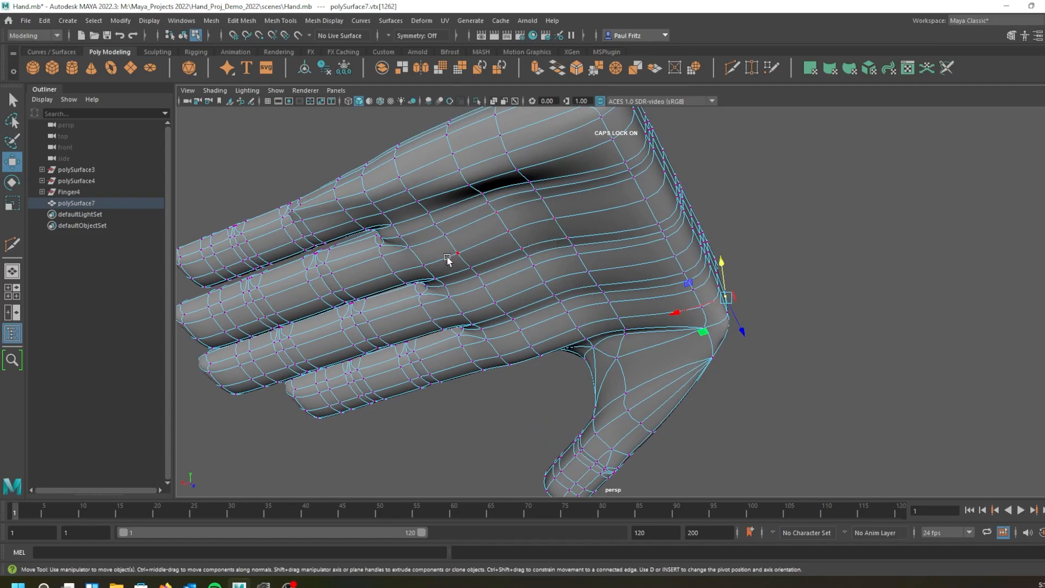
alt+drag(478, 227, 451, 204)
alt+middle_drag(451, 203, 473, 301)
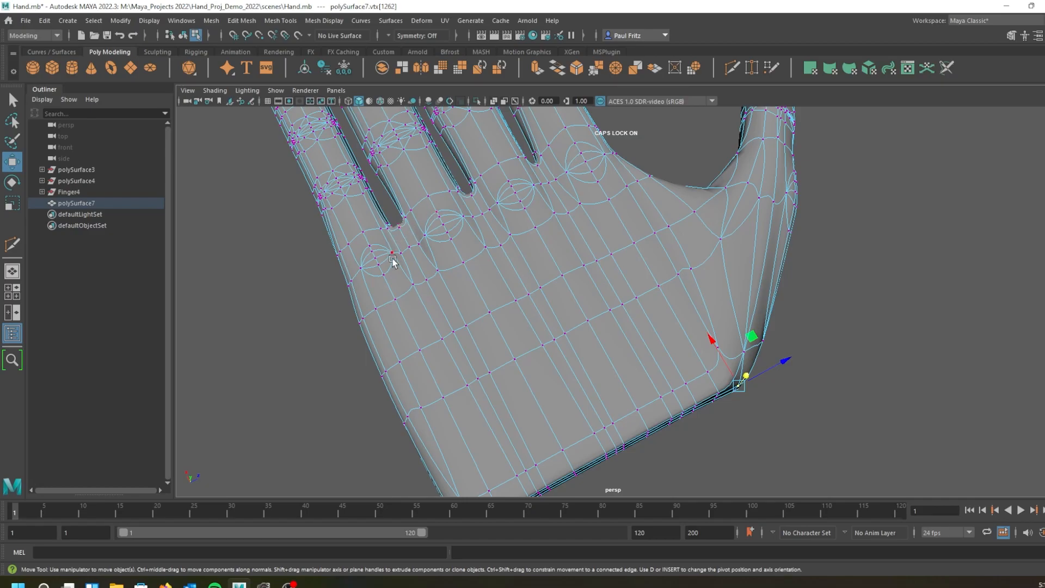
alt+drag(397, 279, 427, 240)
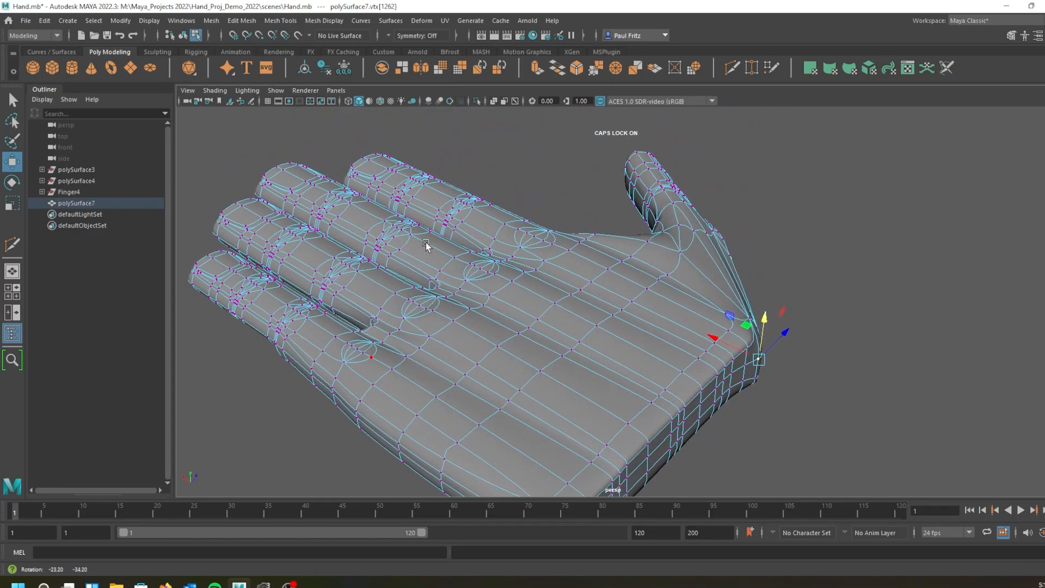
alt+drag(402, 301, 387, 290)
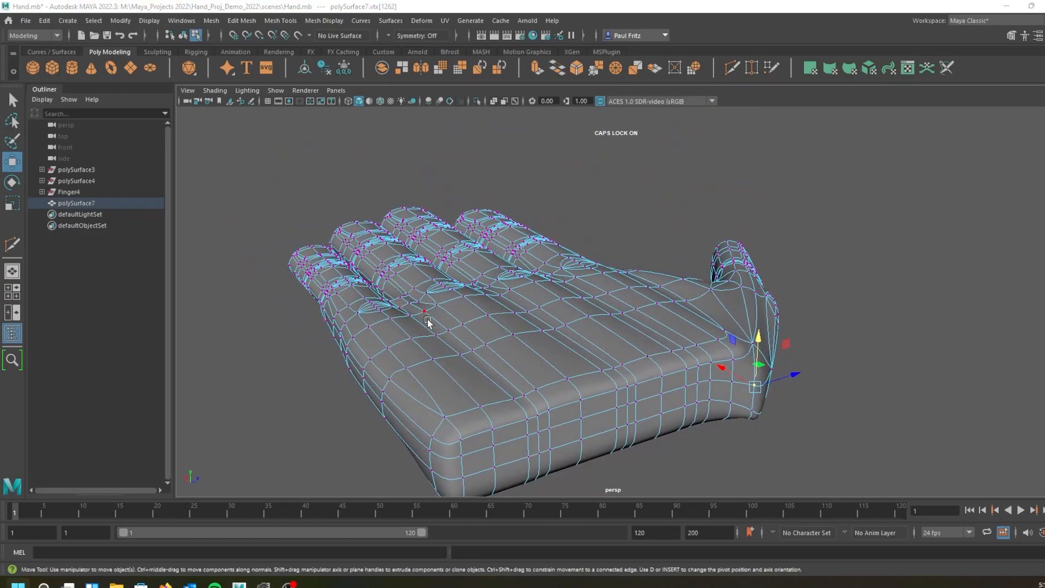
mouse_move(564, 332)
alt+mouse_down()
mouse_move(518, 306)
mouse_move(537, 287)
mouse_move(502, 334)
mouse_move(564, 328)
alt+mouse_up()
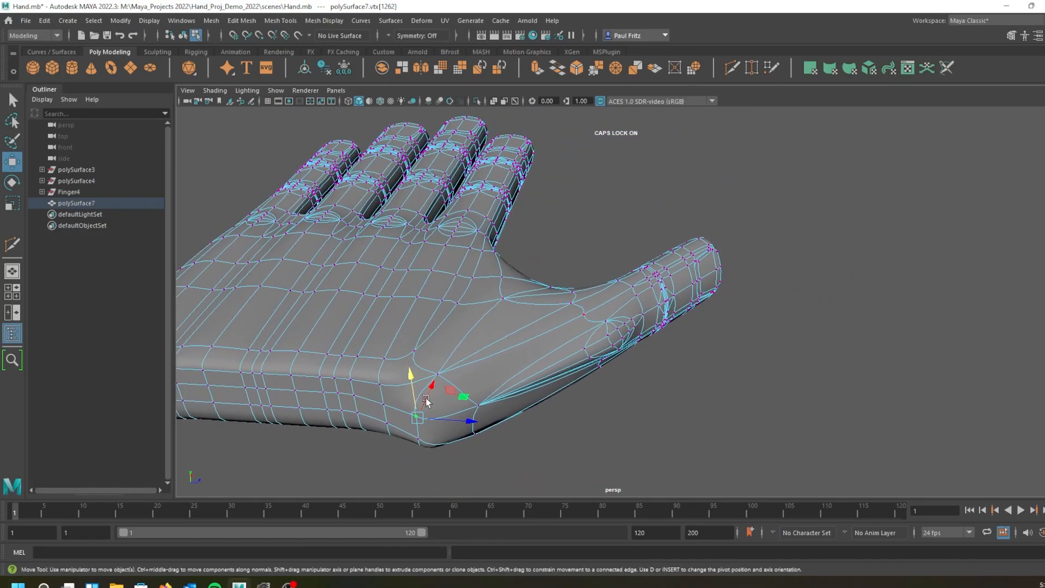
alt+drag(480, 354, 483, 300)
key(1)
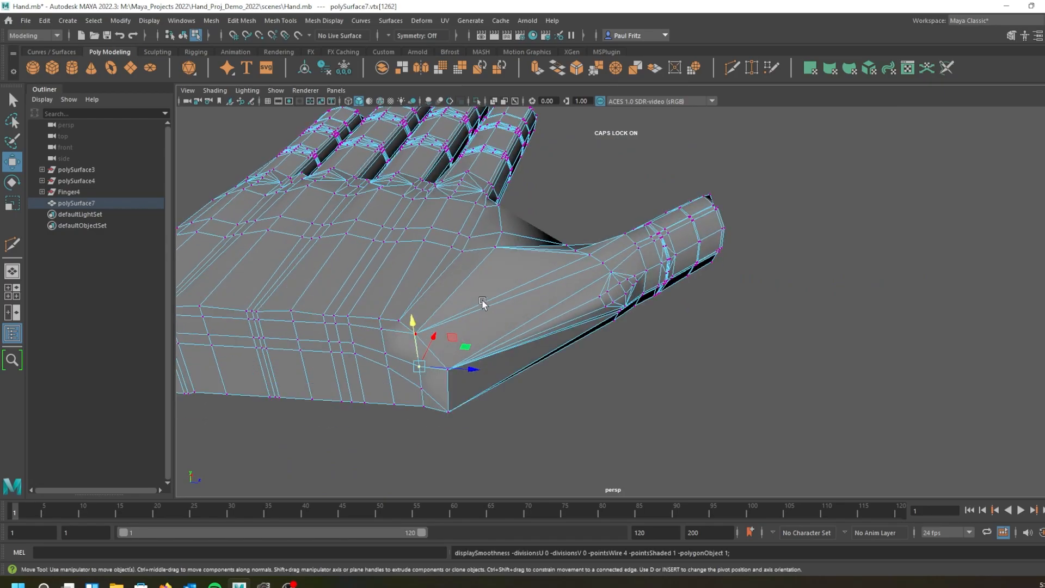
alt+middle_drag(479, 304, 517, 264)
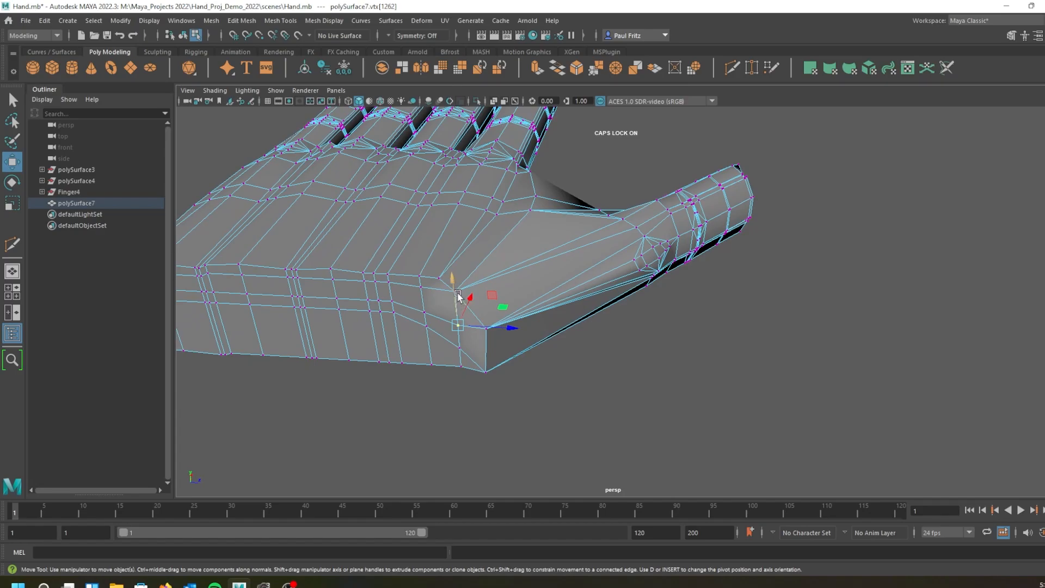
alt+drag(410, 296, 411, 285)
alt+middle_drag(404, 281, 496, 276)
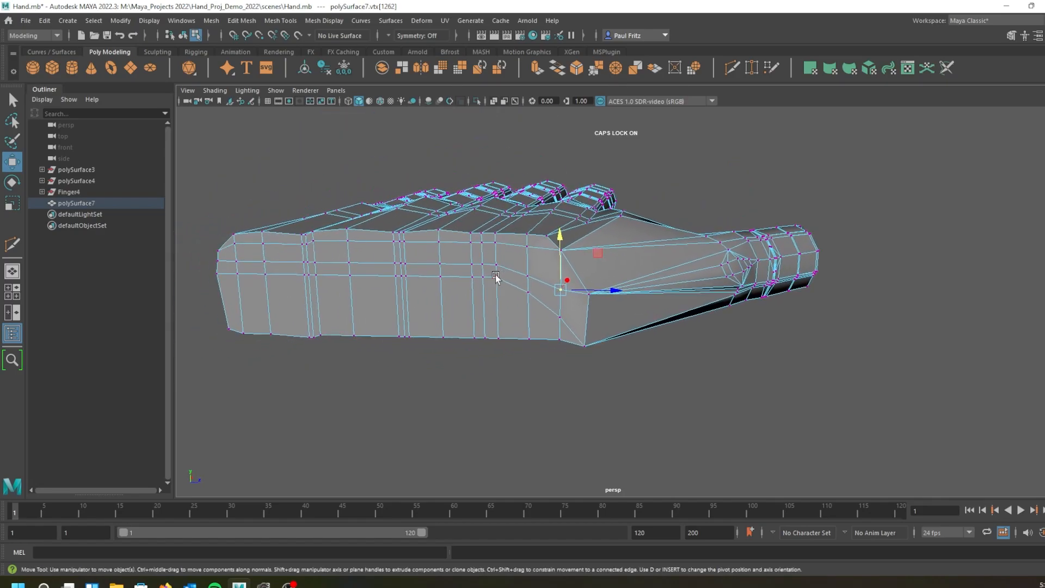
alt+drag(402, 276, 422, 286)
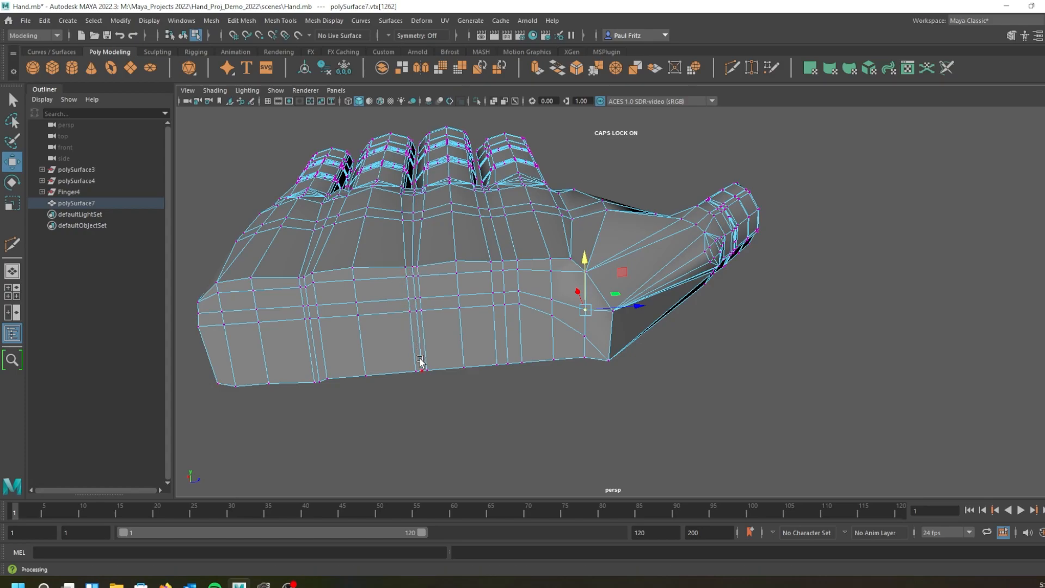
Try to weld two closely spaced vertices on the wrist's upper edge with Target Weld, and undo the merge.
click(751, 69)
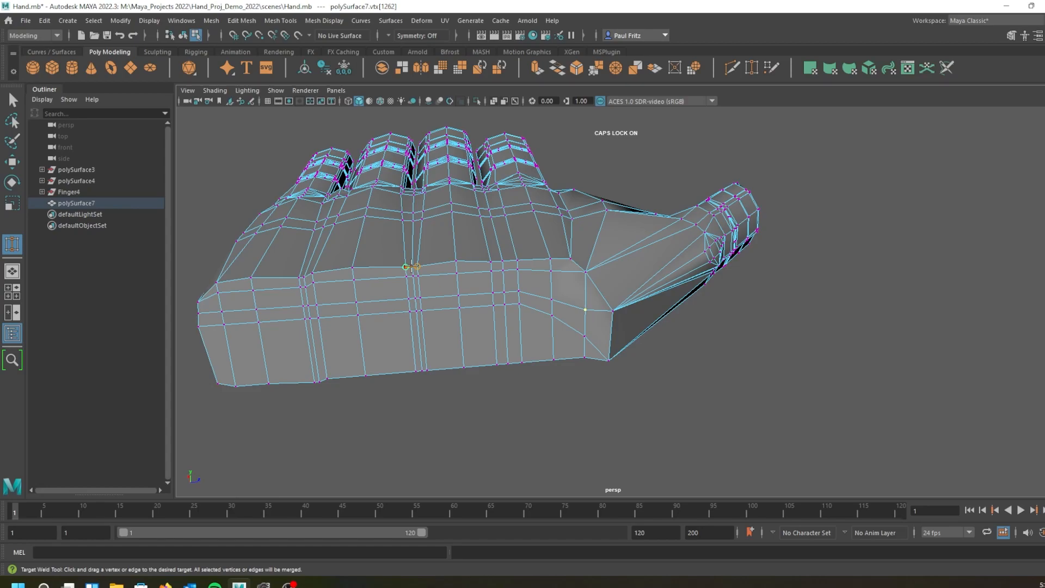
drag(406, 266, 412, 274)
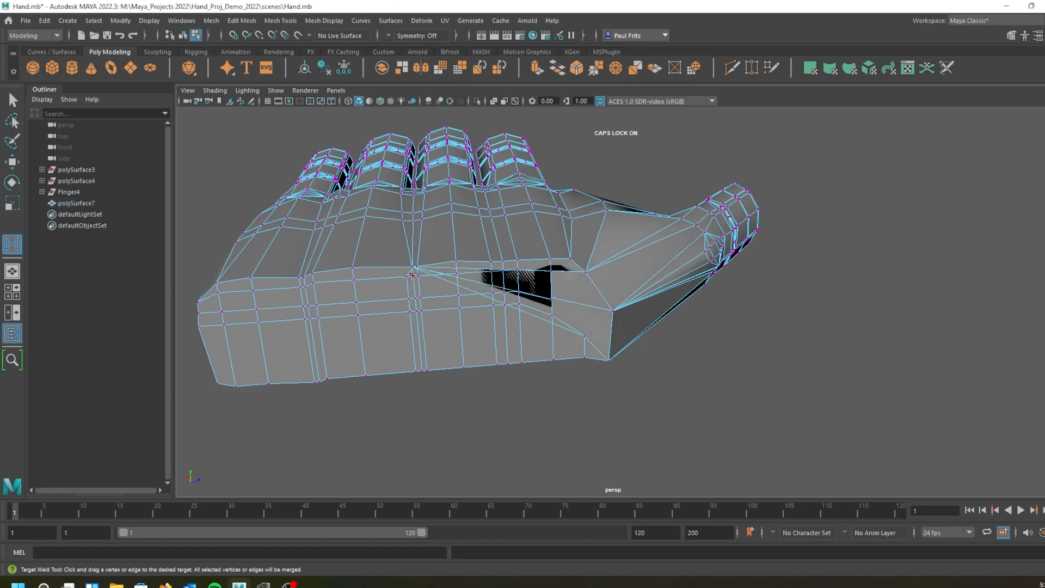
key(ctrl+z)
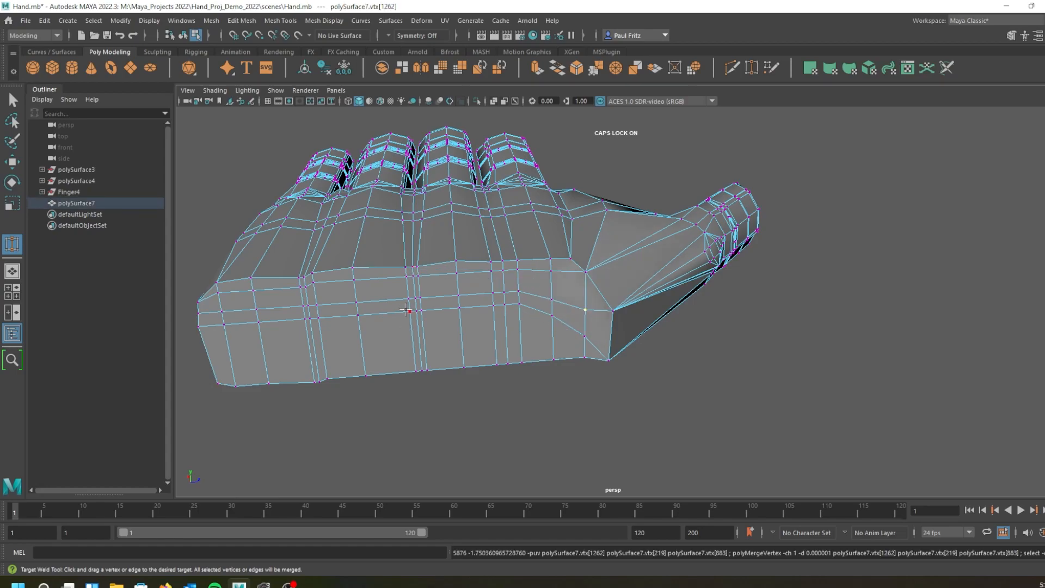
Clear the selection and target-weld the closely spaced vertices on the wrist's thumb side into the middle column.
click(538, 391)
scroll(358, 279, up, 3)
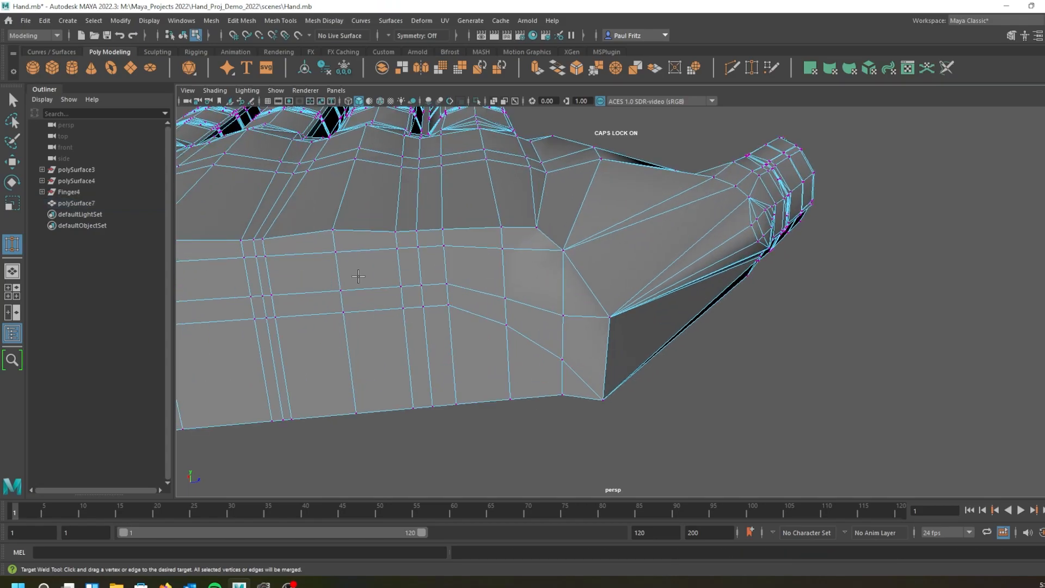
scroll(358, 259, down, 2)
alt+middle_drag(358, 259, 451, 329)
alt+drag(450, 329, 470, 315)
scroll(490, 329, up, 2)
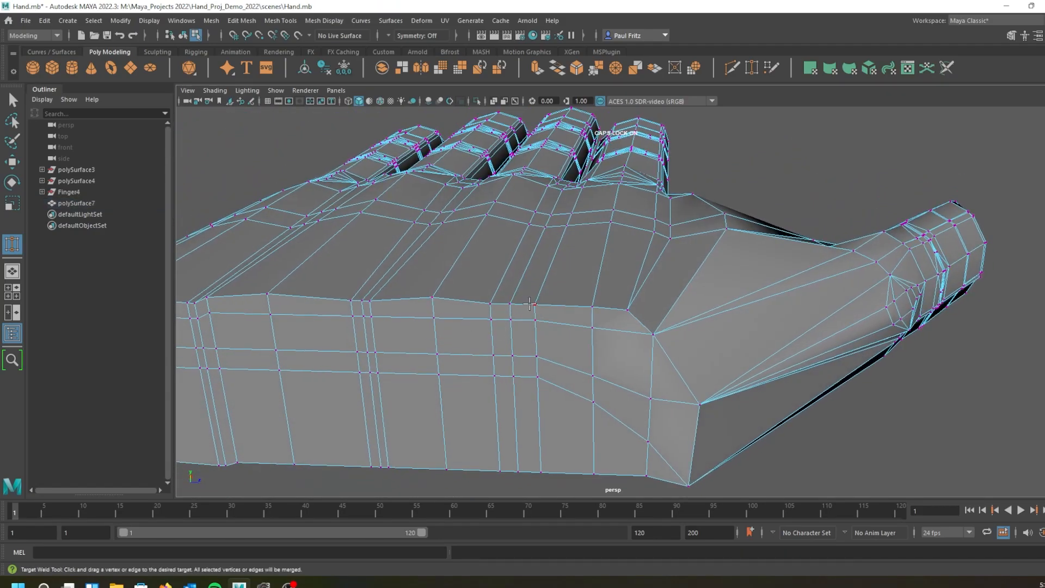
drag(512, 304, 510, 301)
drag(601, 353, 670, 362)
Target-weld the remaining clustered vertices across the wrist so each group of close edge loops ends in a single column.
alt+drag(516, 309, 546, 331)
scroll(507, 226, down, 3)
alt+drag(505, 224, 490, 266)
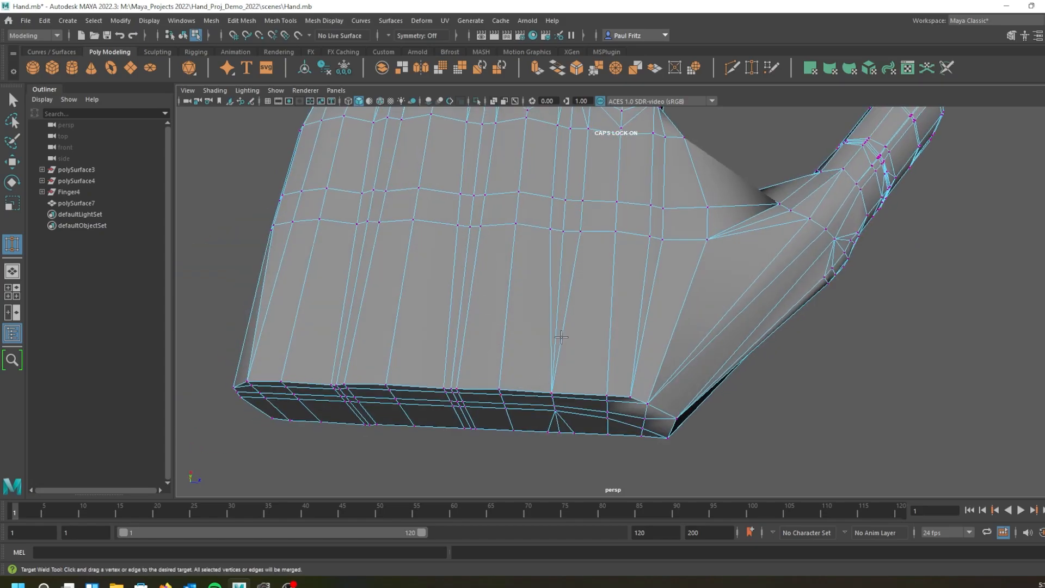
mouse_move(550, 328)
alt+mouse_down()
mouse_move(553, 315)
mouse_move(548, 354)
mouse_move(557, 329)
alt+mouse_up()
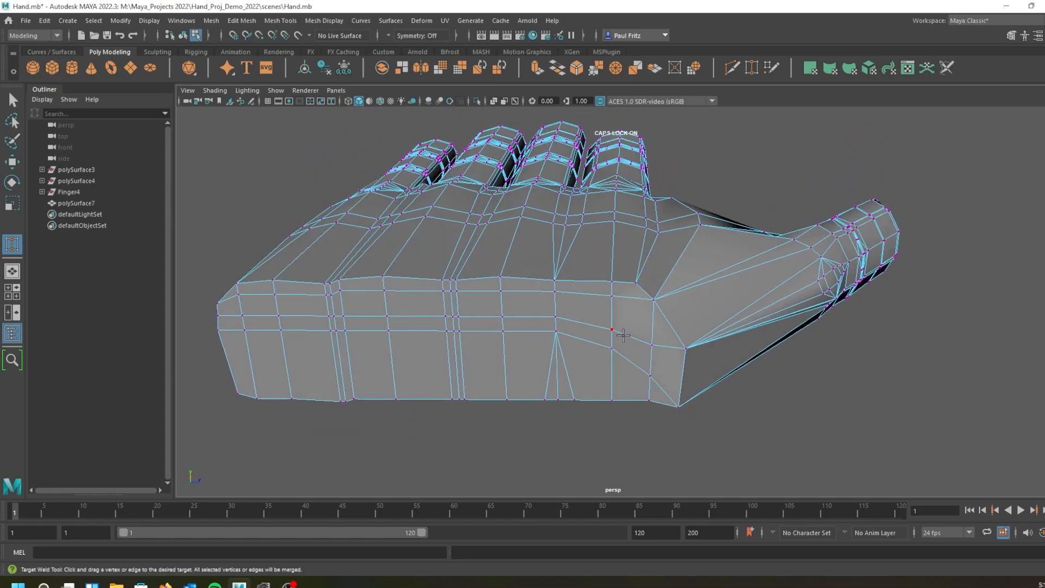
alt+drag(621, 334, 511, 339)
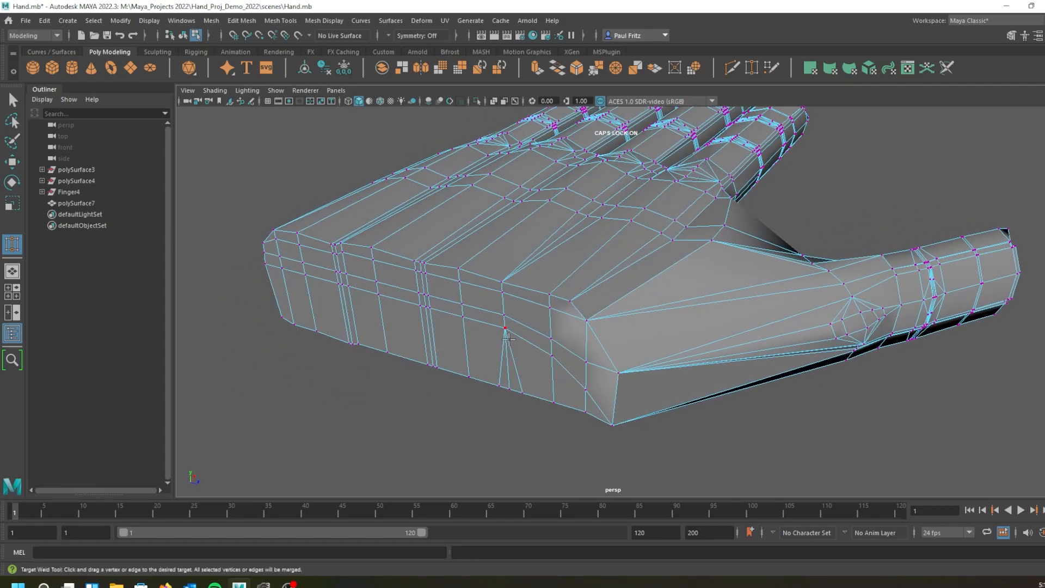
alt+drag(370, 308, 363, 314)
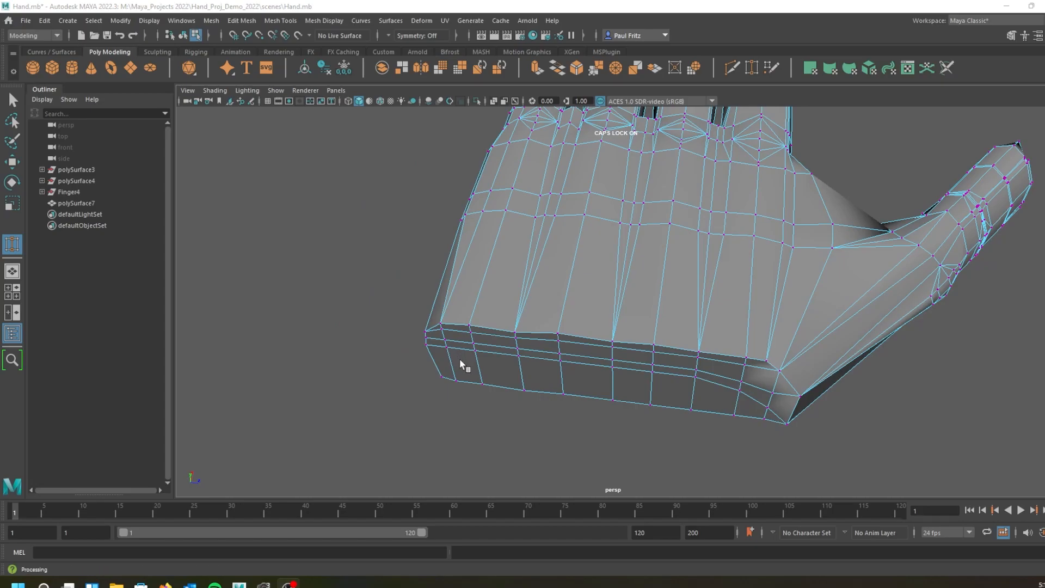
Examine the welded wrist from the back, palm and end of the hand, in both unsmoothed and smooth preview display.
alt+drag(459, 366, 448, 384)
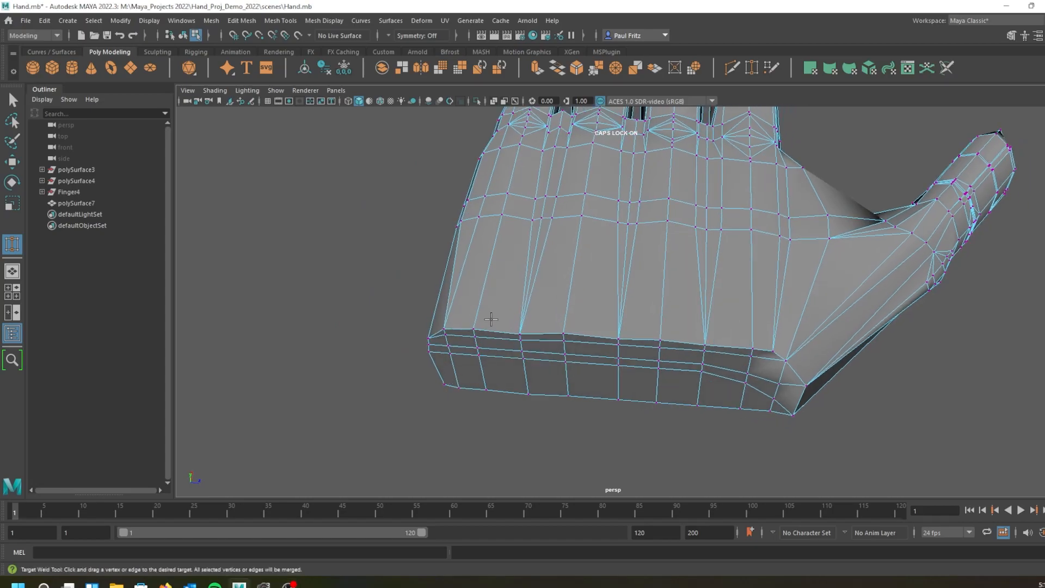
alt+drag(595, 281, 606, 249)
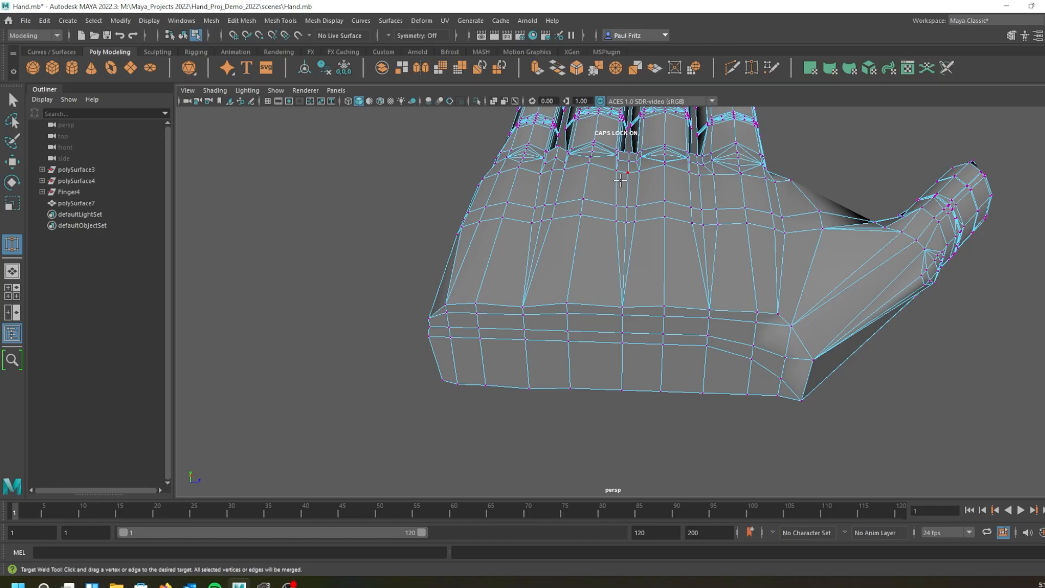
alt+drag(626, 190, 515, 216)
alt+drag(576, 235, 615, 265)
alt+drag(638, 311, 635, 234)
alt+drag(617, 284, 616, 278)
key(3)
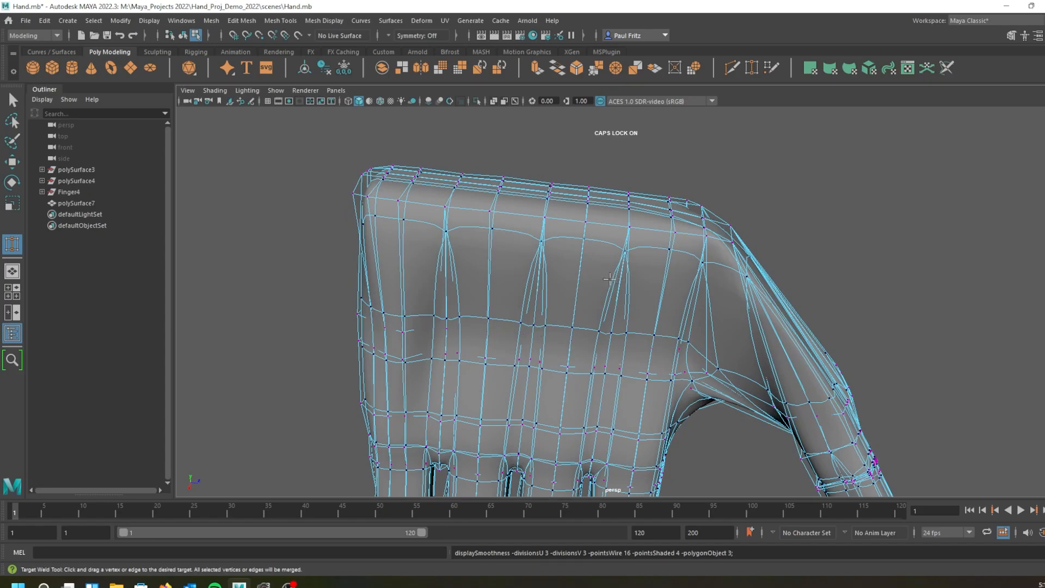
key(q)
alt+drag(544, 268, 815, 287)
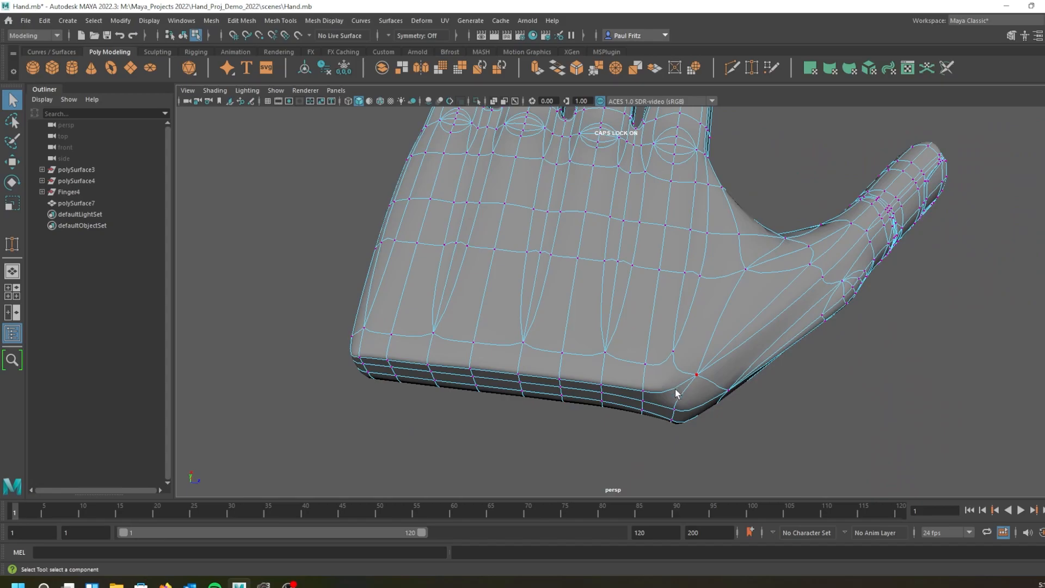
alt+drag(661, 378, 506, 305)
alt+drag(423, 346, 423, 355)
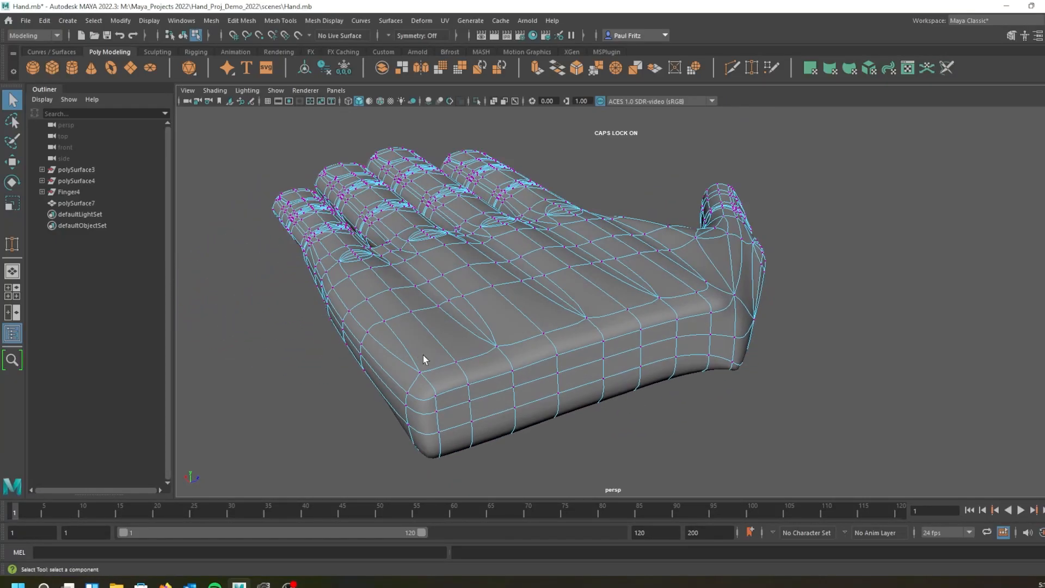
Return the hand to unsmoothed display and undo the last scaling changes.
key(1)
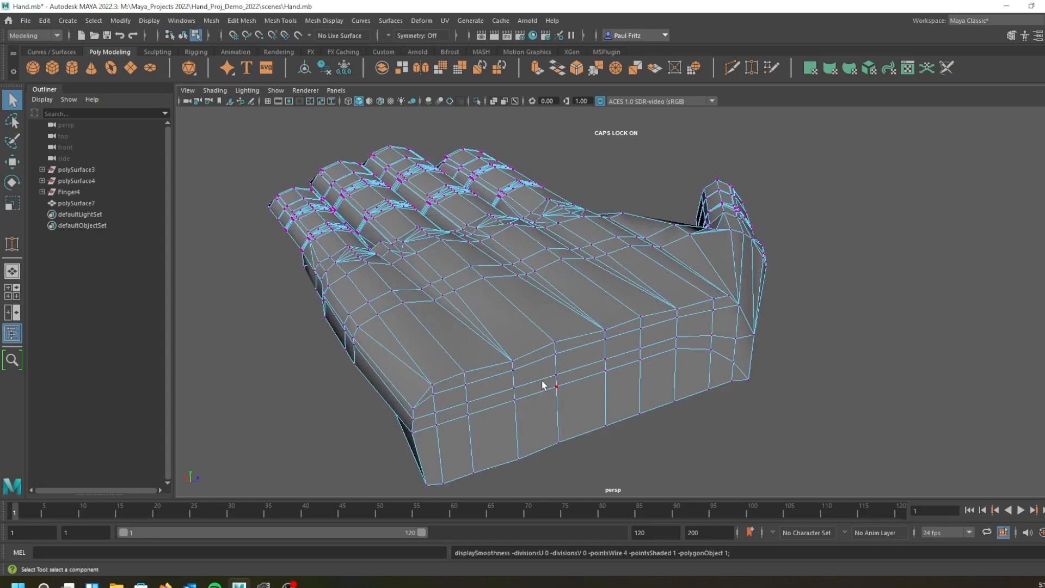
key(ctrl+z)
key(ctrl+z)
key(ctrl+z)
Select all faces closing the wrist end in face mode and scale them slightly narrower along Z.
right_drag(516, 284, 523, 316)
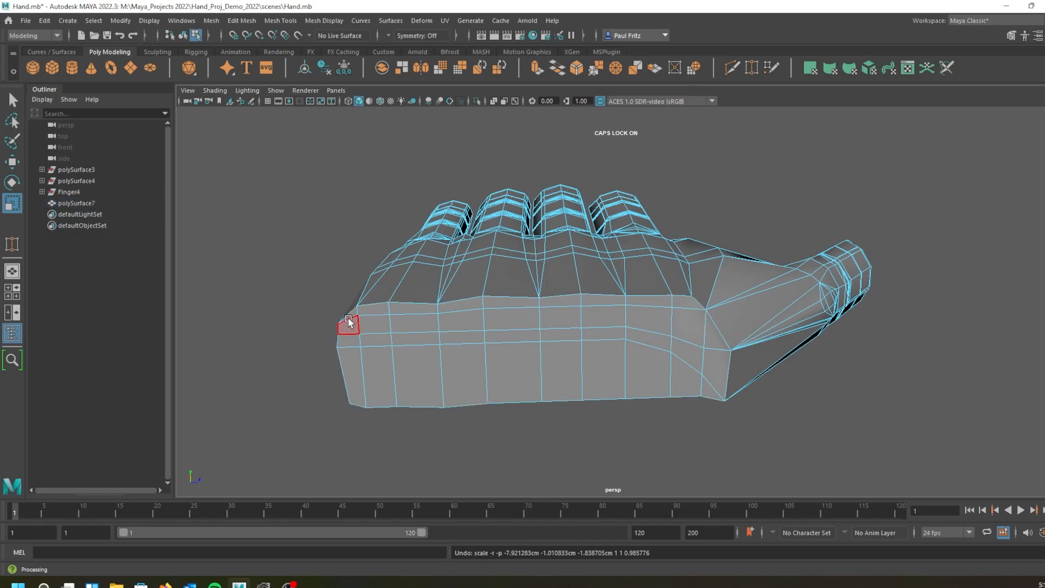
drag(353, 317, 629, 303)
mouse_move(693, 318)
mouse_down()
mouse_move(704, 388)
mouse_move(655, 366)
mouse_move(647, 327)
mouse_move(598, 372)
mouse_move(560, 342)
mouse_move(532, 338)
mouse_move(514, 370)
mouse_move(457, 345)
mouse_move(366, 368)
mouse_up()
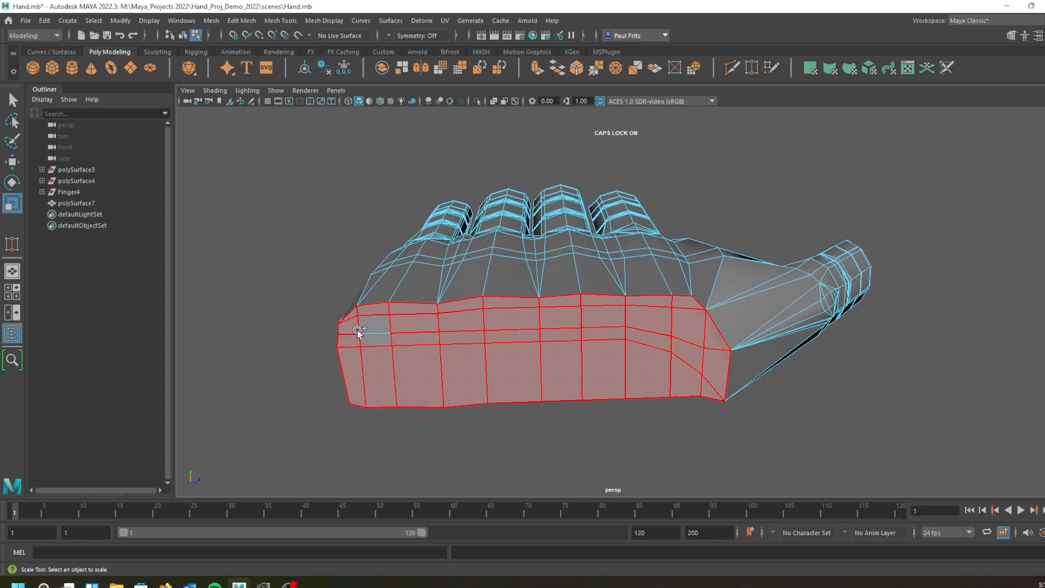
drag(361, 329, 368, 345)
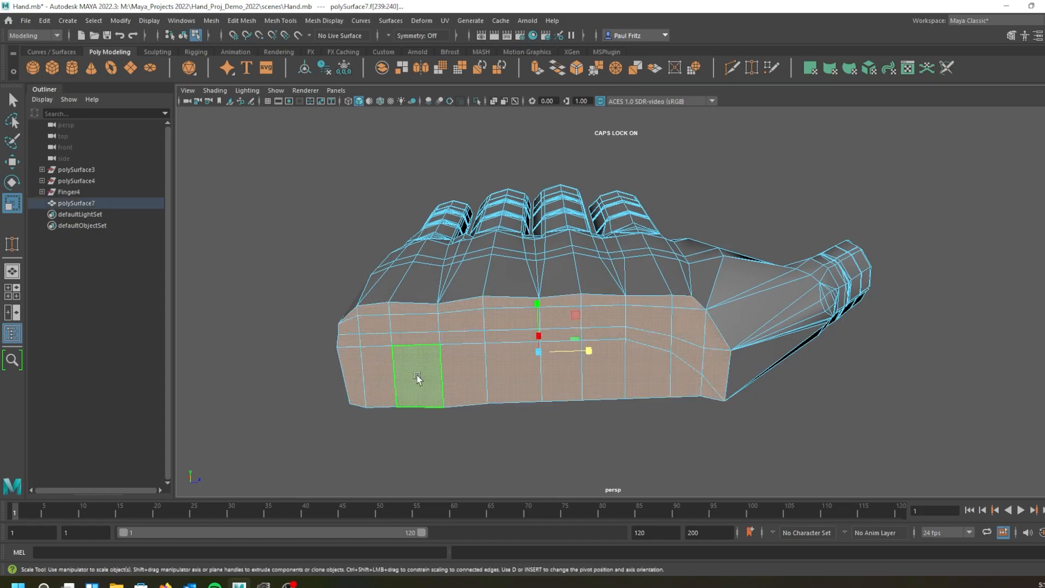
drag(587, 351, 578, 354)
Examine the narrowed wrist and its transition into the thumb base in smooth preview and unsmoothed display.
key(3)
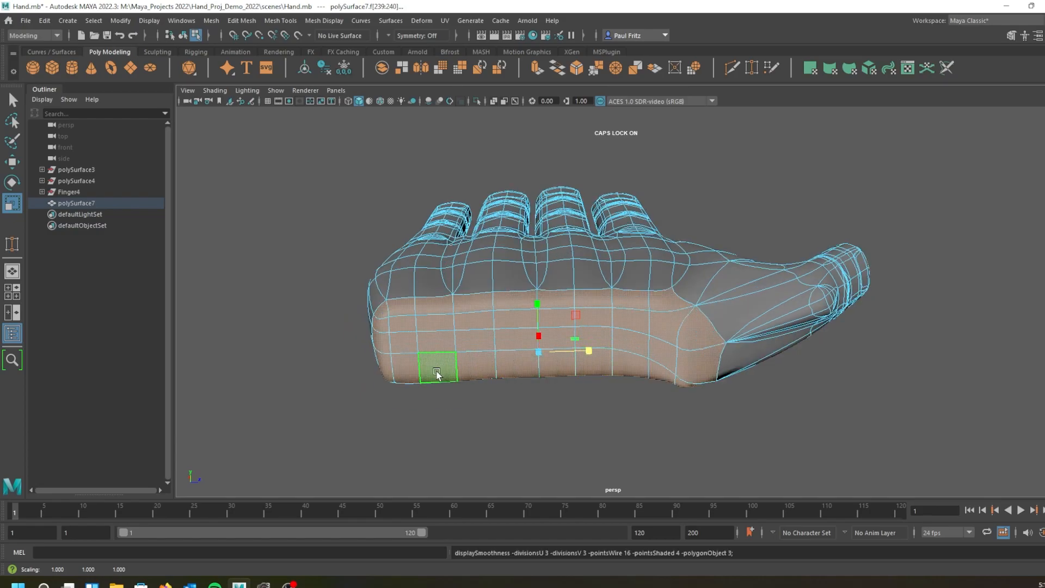
alt+drag(438, 375, 472, 394)
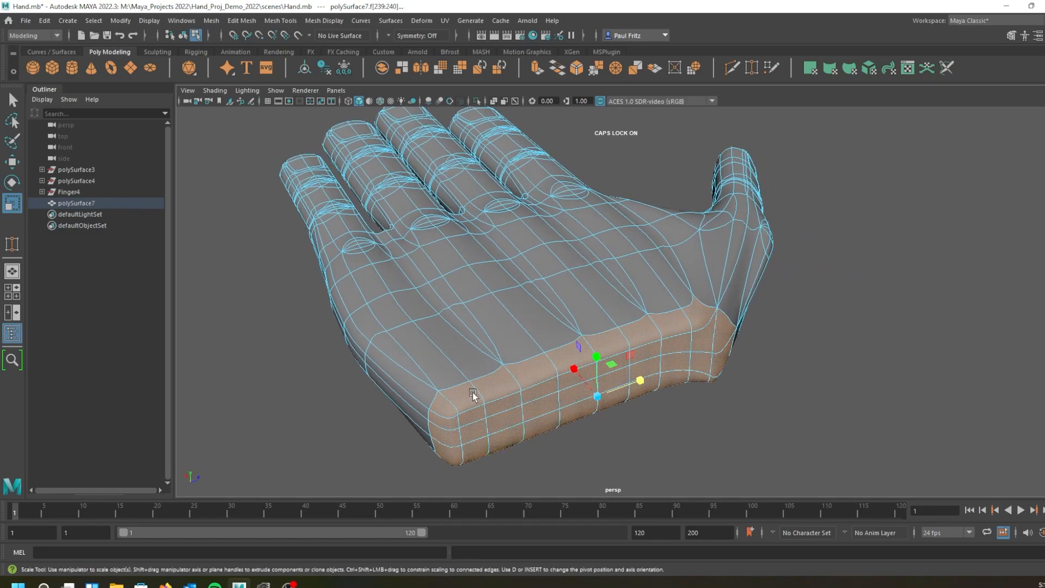
alt+drag(770, 261, 746, 295)
alt+drag(787, 330, 756, 336)
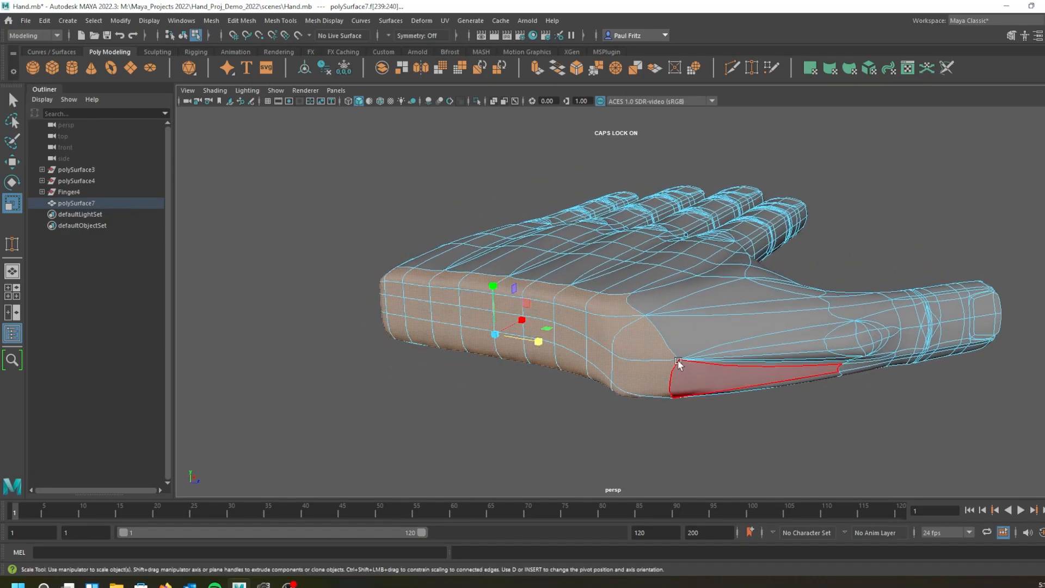
key(1)
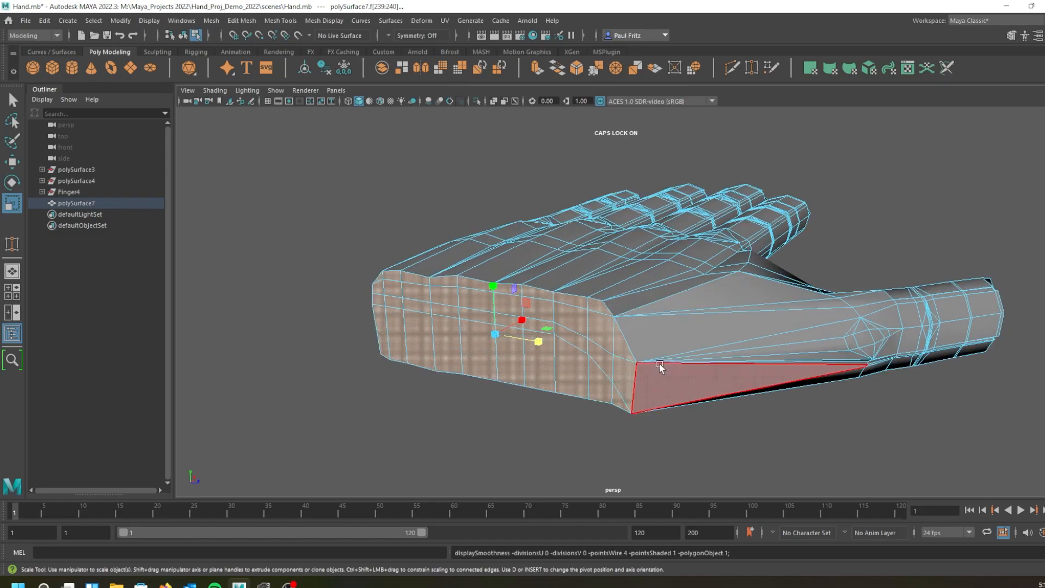
alt+drag(759, 357, 726, 373)
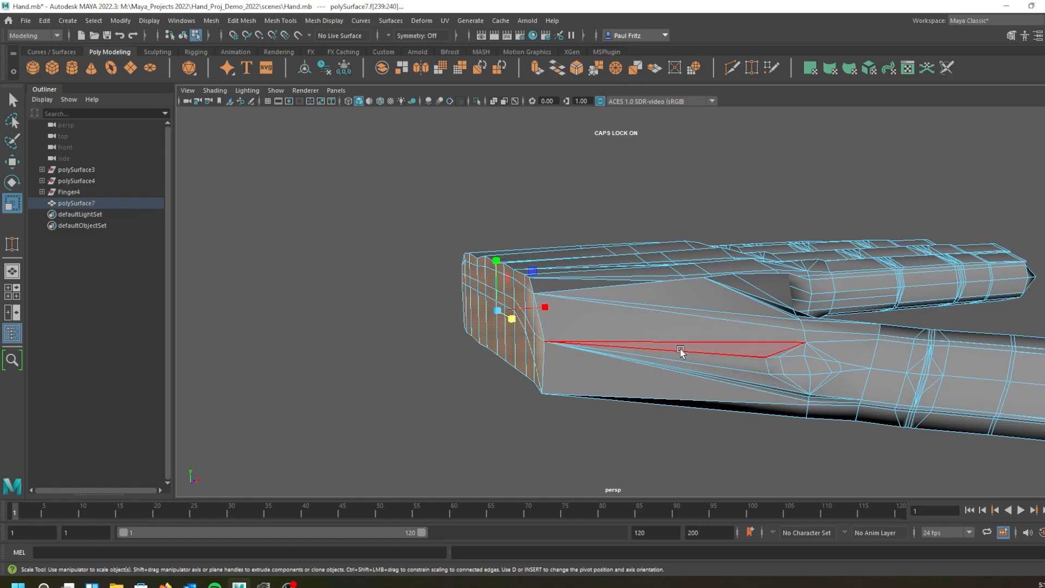
alt+drag(725, 347, 719, 366)
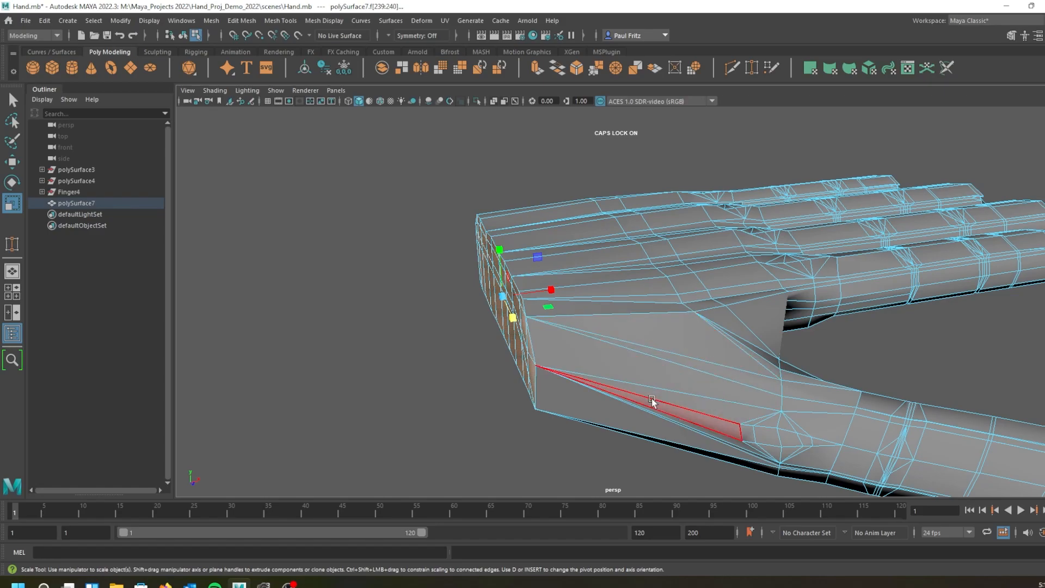
mouse_move(629, 389)
alt+mouse_down()
mouse_move(668, 381)
mouse_move(621, 375)
alt+mouse_up()
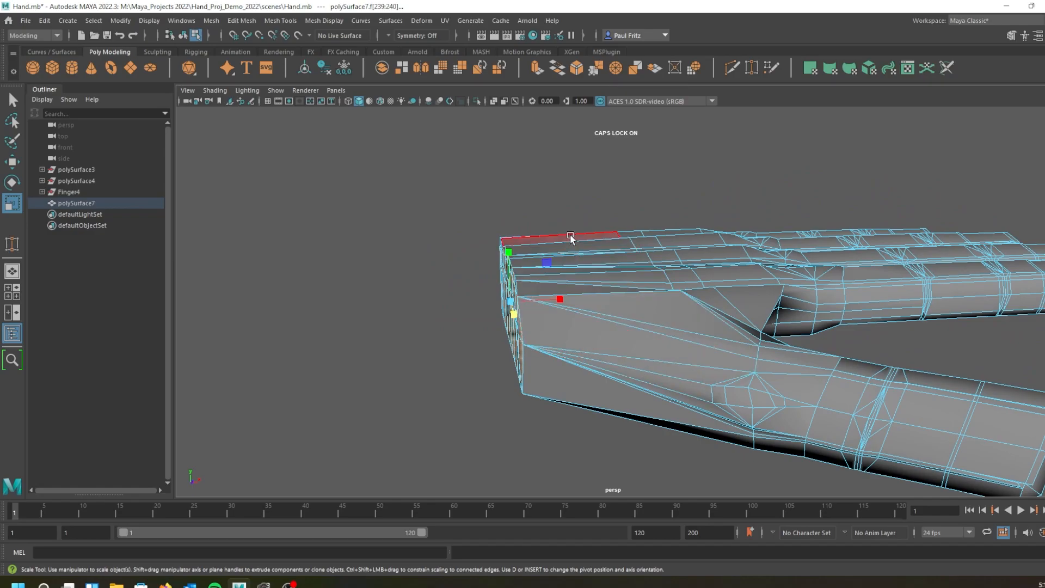
Leave face editing for object mode on the whole hand mesh, with unsmoothed display.
right_drag(636, 284, 695, 270)
key(1)
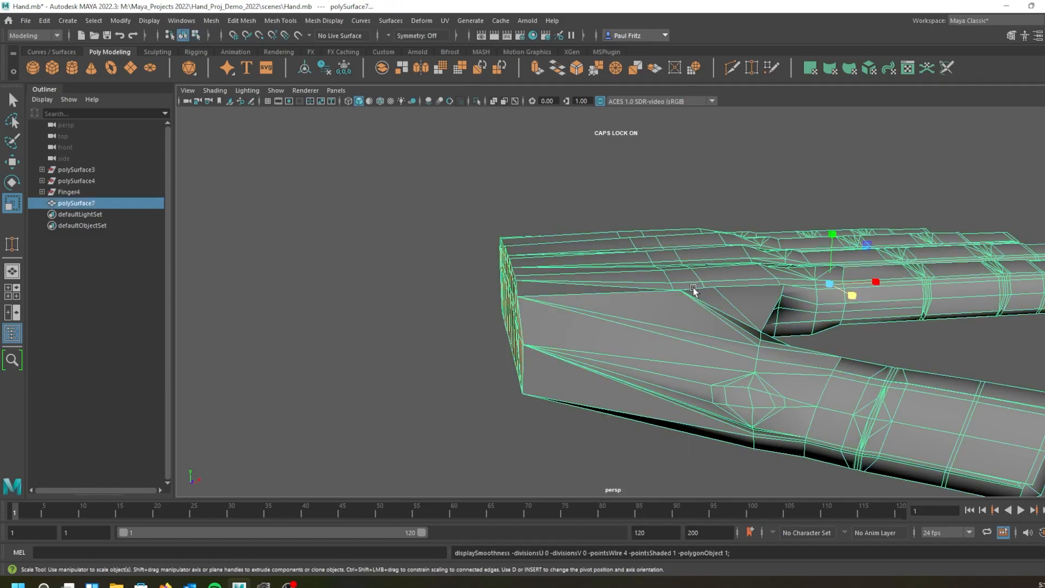
Try to insert an edge loop across the long faces between the wrist corner and the thumb base, and undo it.
shift+right_drag(607, 370, 606, 331)
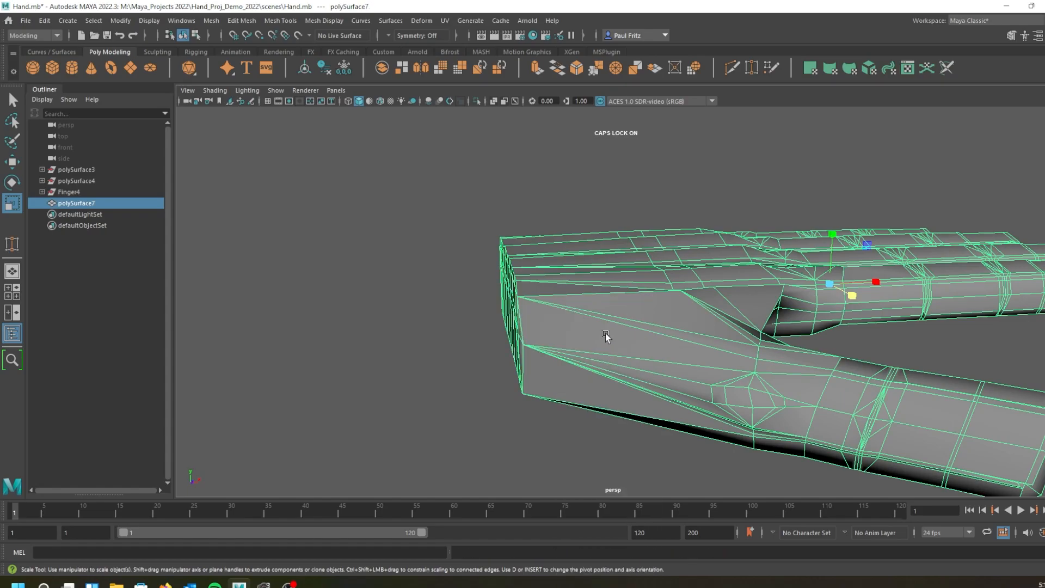
key(q)
shift+right_drag(602, 295, 553, 315)
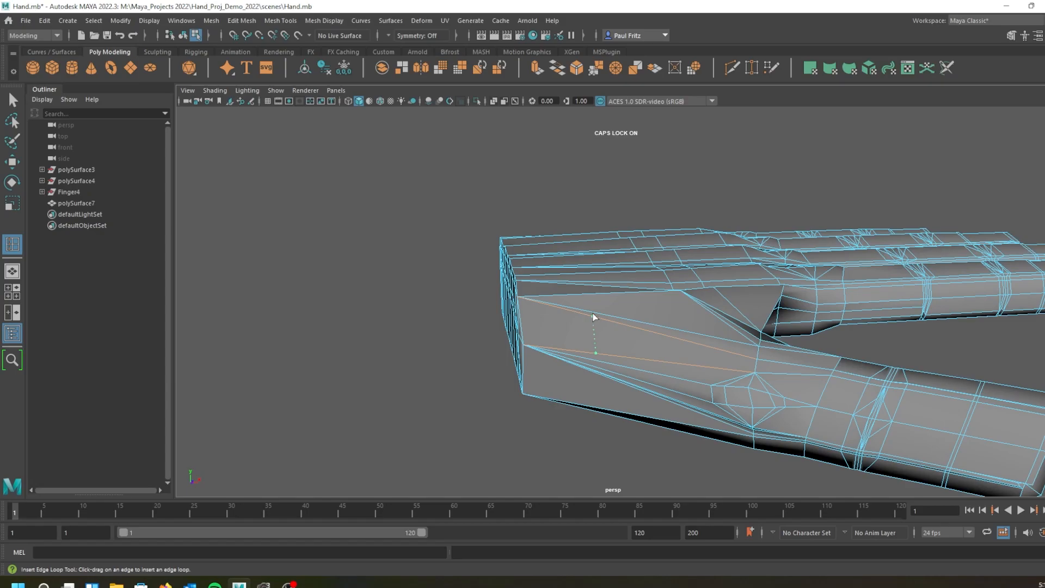
click(596, 334)
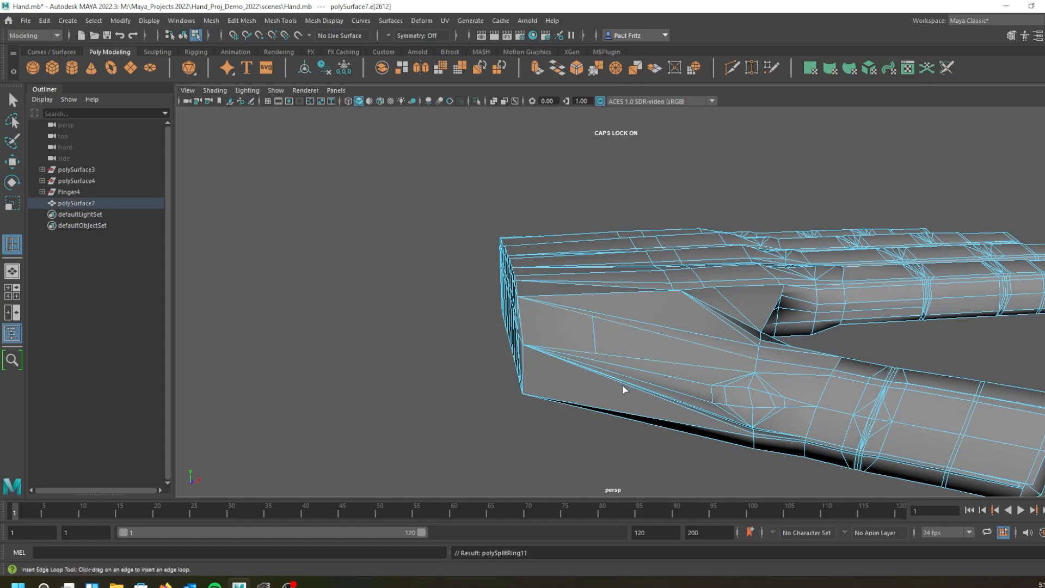
key(ctrl+z)
Cut a new edge line around the thumb base with Multi-Cut, from the vertex beside the index metacarpal to the vertex at the thumb web.
alt+drag(478, 330, 471, 345)
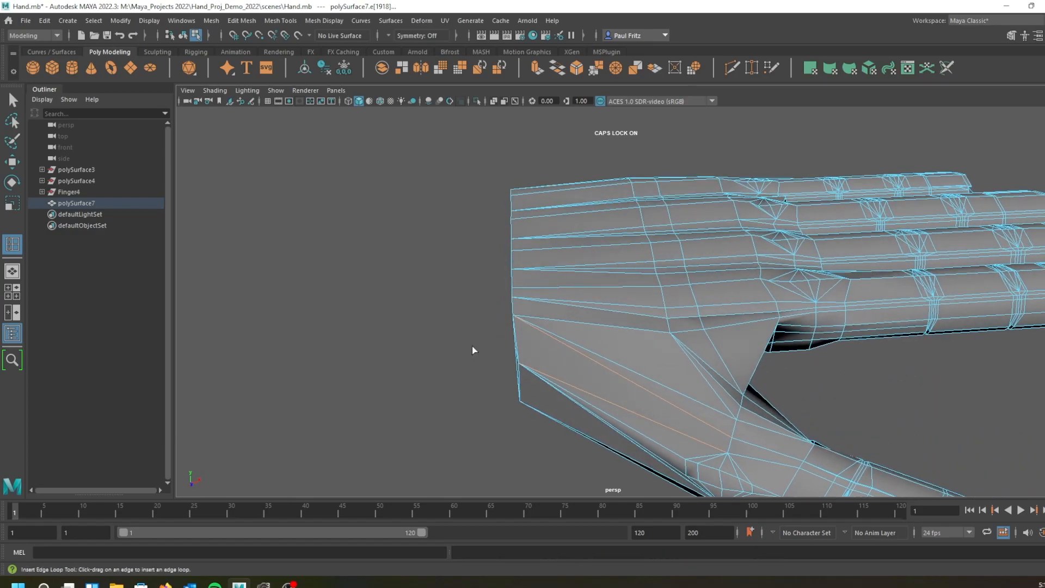
alt+drag(501, 378, 504, 289)
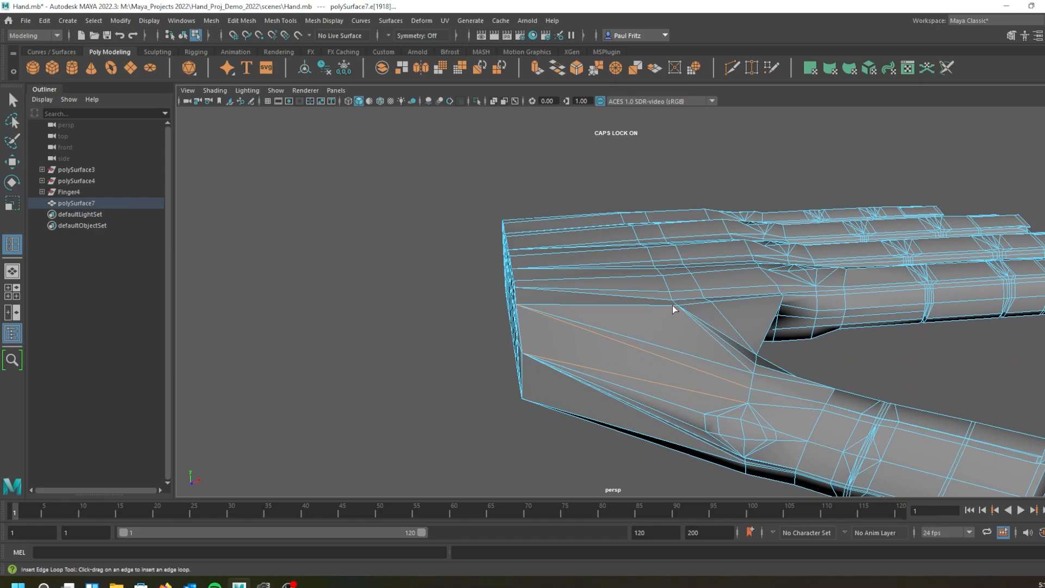
click(731, 68)
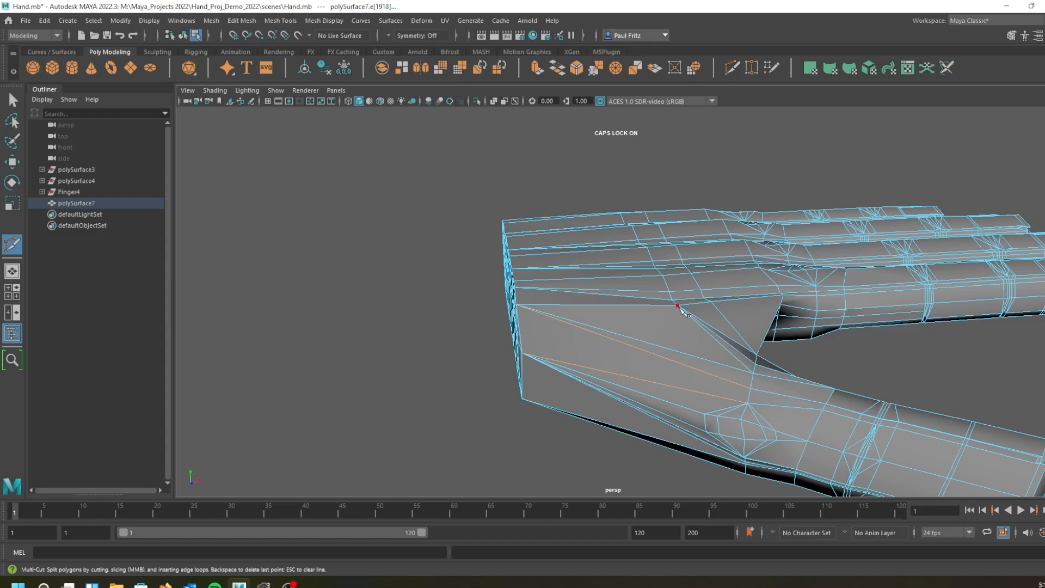
click(678, 306)
click(623, 336)
alt+drag(585, 391, 598, 365)
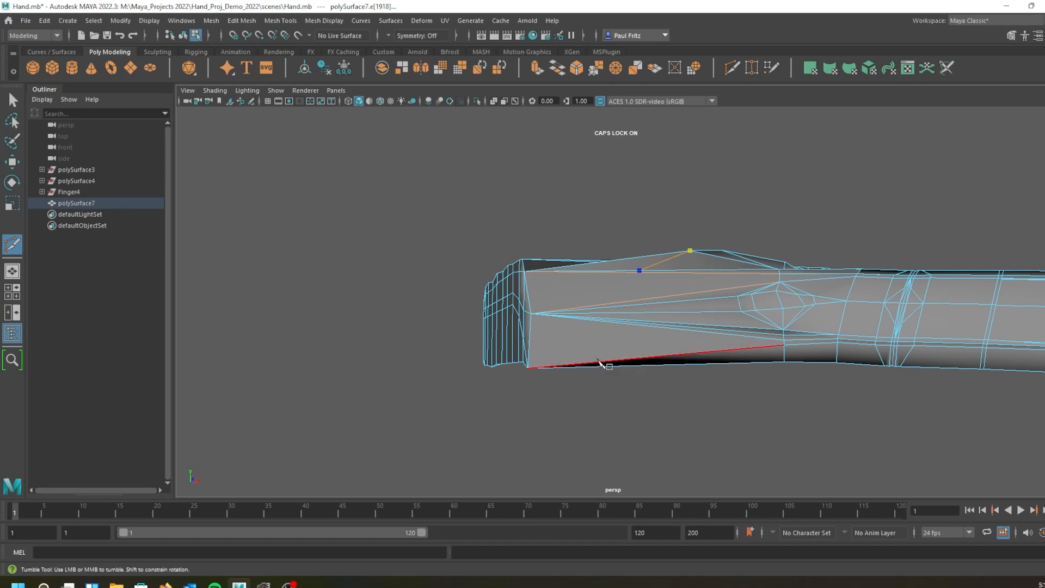
click(609, 366)
alt+drag(619, 369, 623, 330)
alt+middle_drag(623, 330, 575, 430)
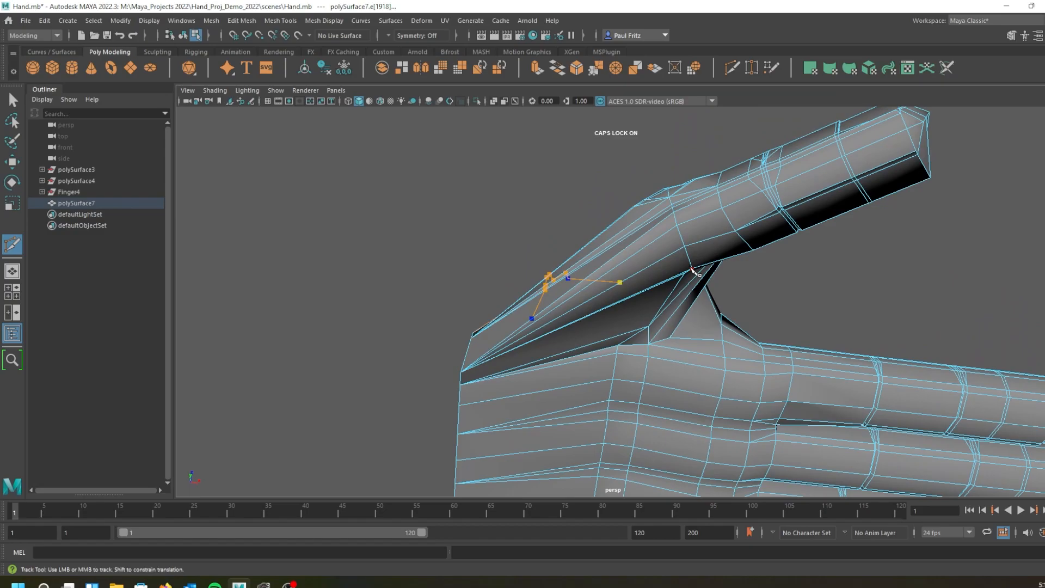
alt+drag(694, 270, 643, 278)
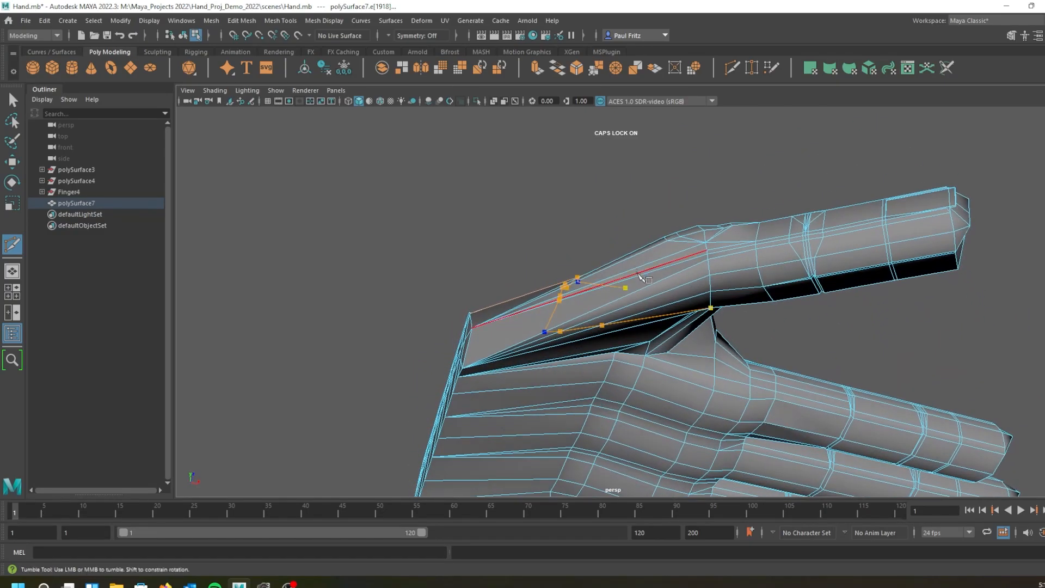
key(Return)
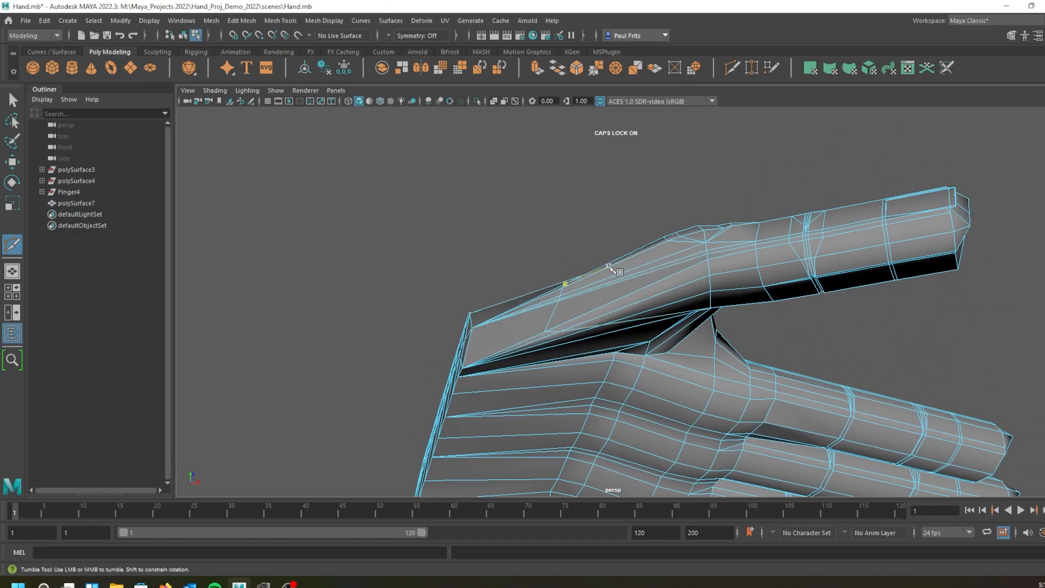
Leave the cutting tool and examine the new cut around the thumb base and wrist in smooth preview.
alt+drag(555, 277, 597, 361)
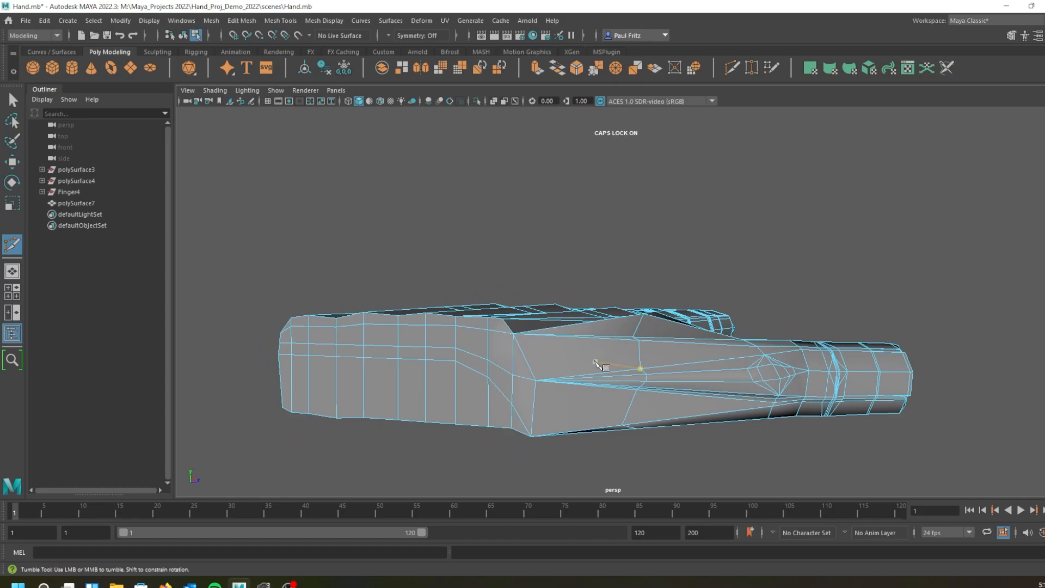
key(q)
key(3)
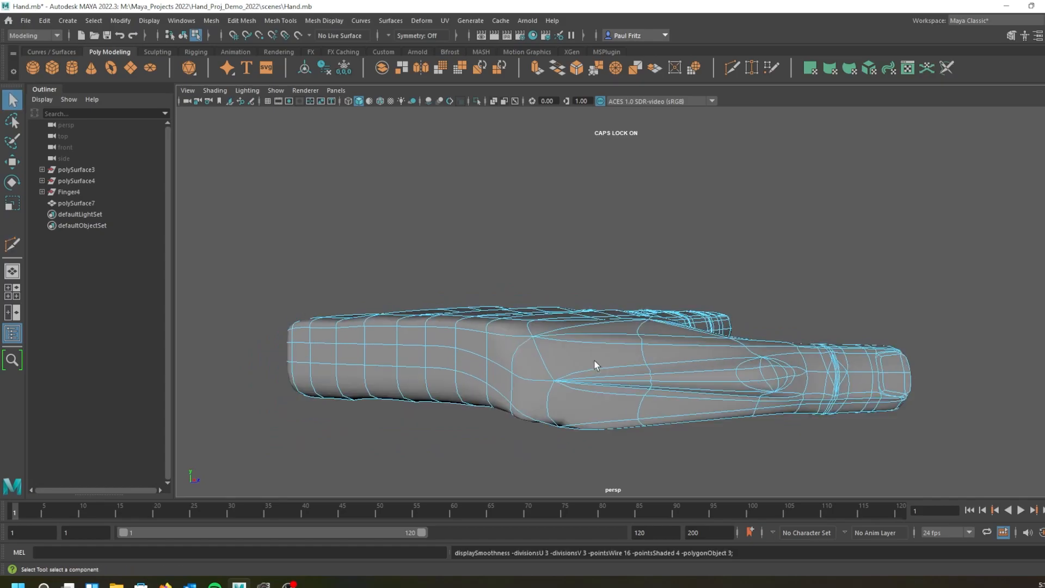
alt+drag(540, 354, 628, 387)
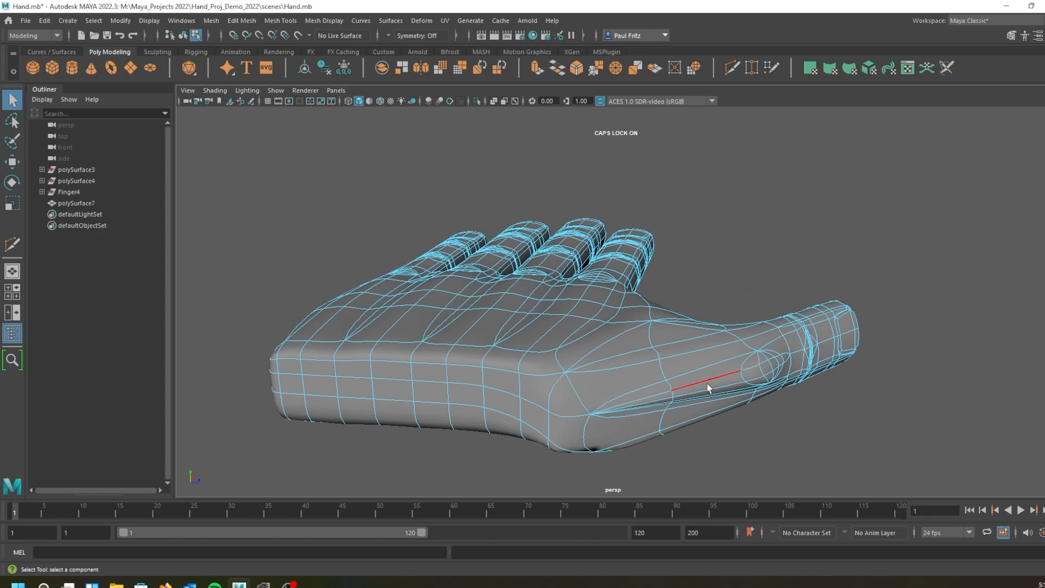
alt+drag(596, 411, 630, 408)
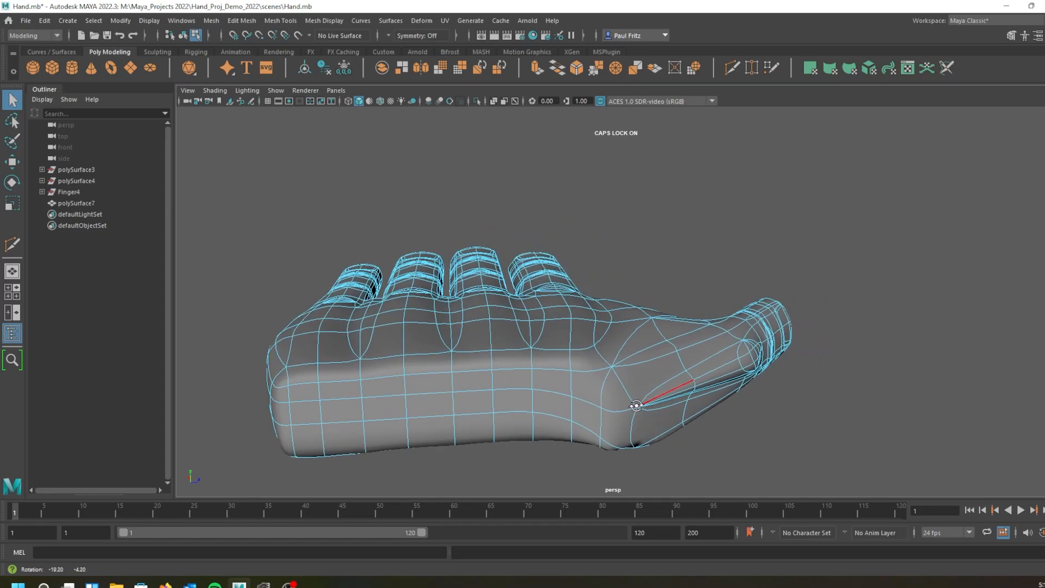
alt+drag(678, 384, 667, 381)
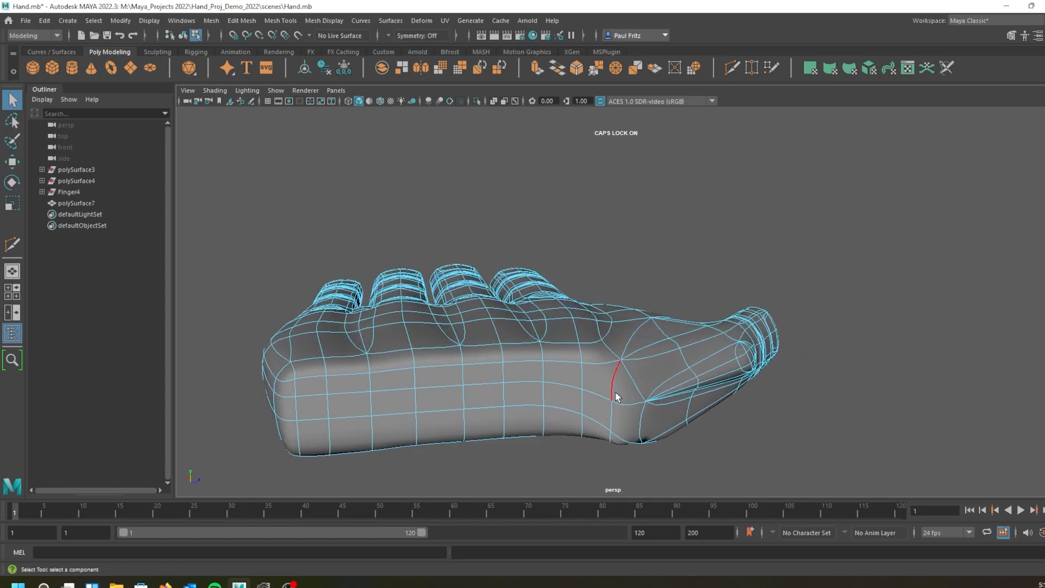
Select the faces closing the wrist end in unsmoothed display, scale them slightly narrower along Z, and check the shape in smooth preview.
key(1)
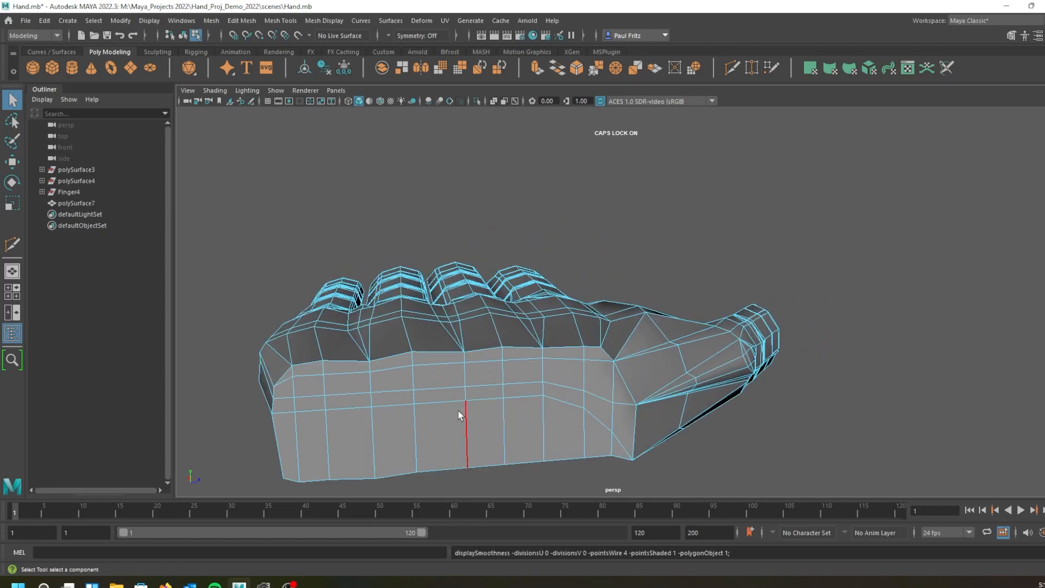
right_drag(411, 297, 411, 329)
mouse_move(291, 379)
mouse_down()
mouse_move(580, 353)
mouse_move(605, 366)
mouse_move(618, 413)
mouse_move(608, 450)
mouse_move(615, 428)
mouse_move(571, 386)
mouse_move(557, 432)
mouse_move(504, 378)
mouse_move(469, 441)
mouse_move(445, 404)
mouse_move(414, 403)
mouse_move(387, 438)
mouse_move(348, 423)
mouse_move(347, 395)
mouse_move(290, 393)
mouse_move(288, 408)
mouse_move(316, 433)
mouse_move(316, 402)
mouse_move(357, 420)
mouse_up()
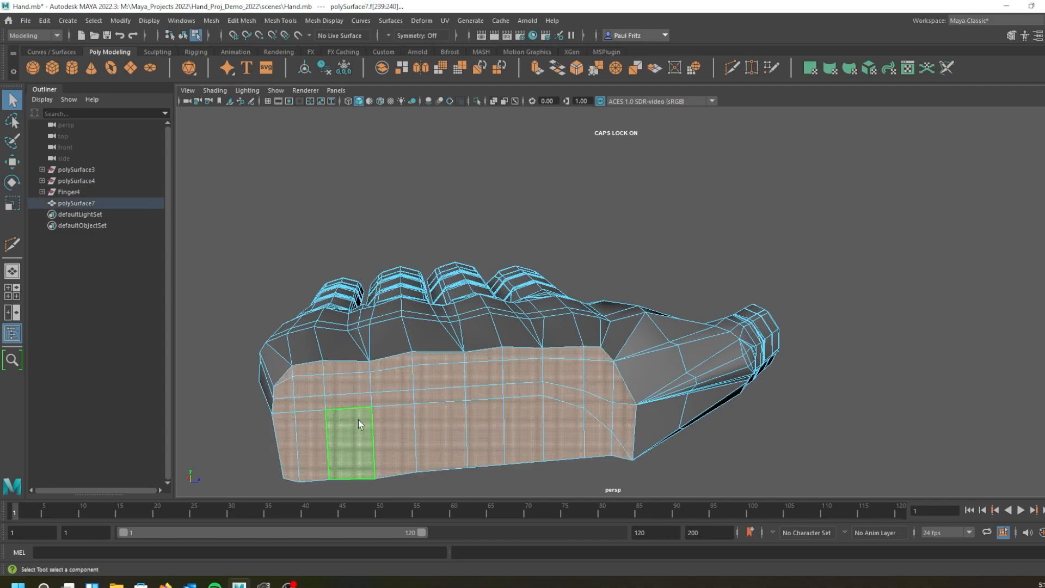
key(r)
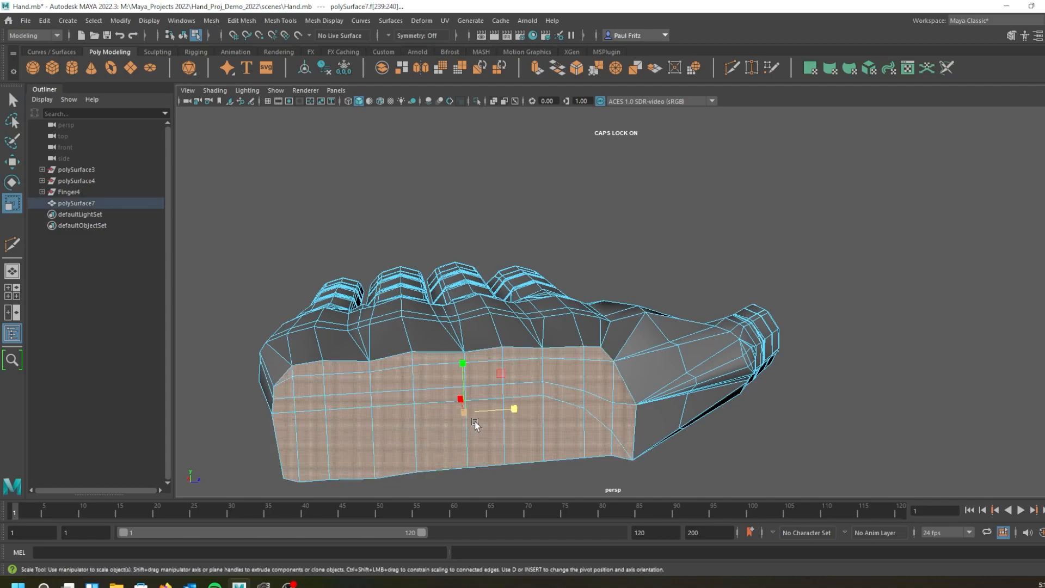
drag(516, 410, 509, 414)
key(3)
alt+drag(497, 401, 530, 383)
alt+middle_drag(529, 383, 460, 349)
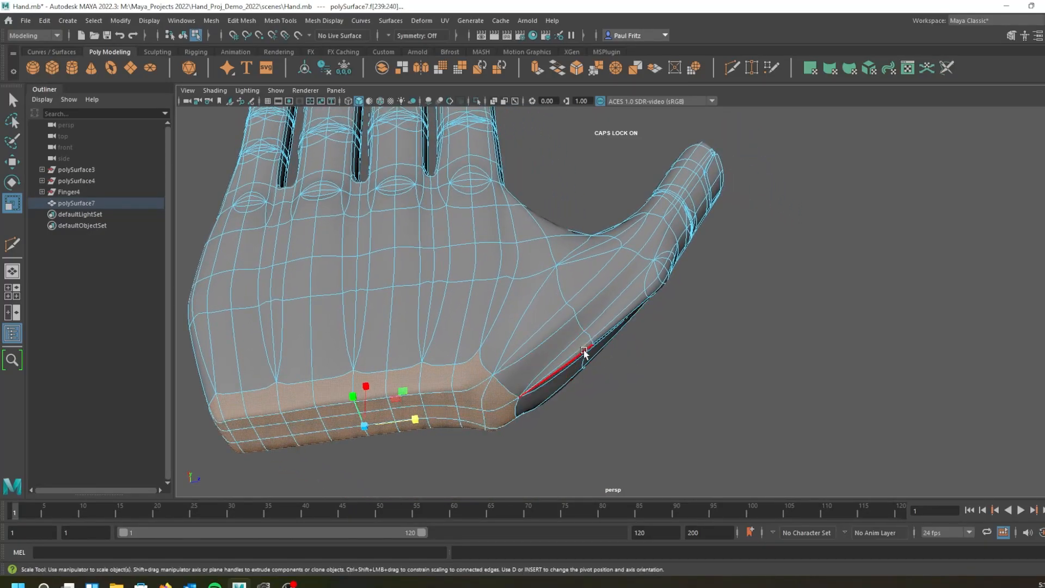
alt+drag(576, 349, 515, 352)
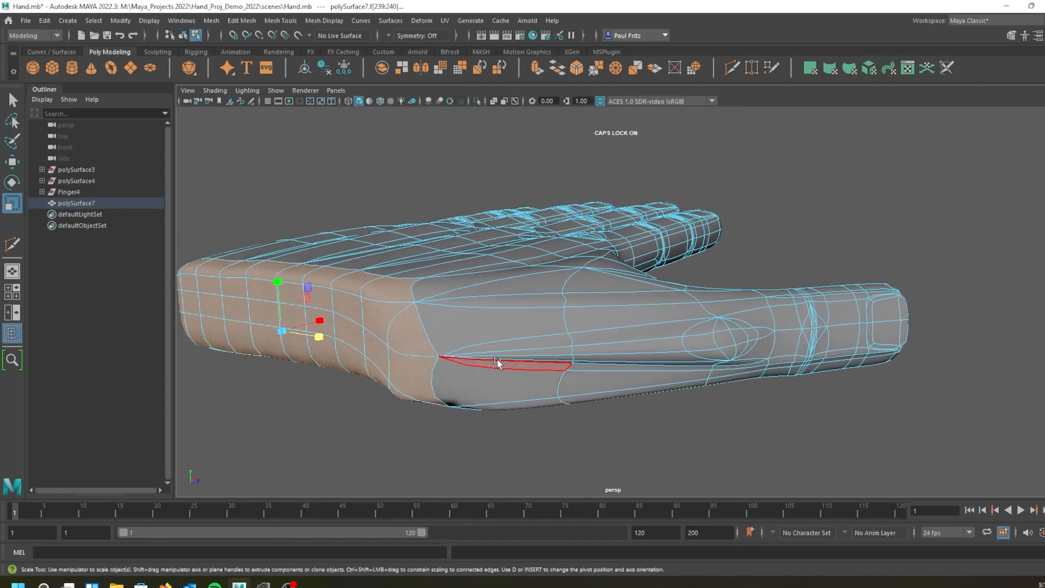
key(1)
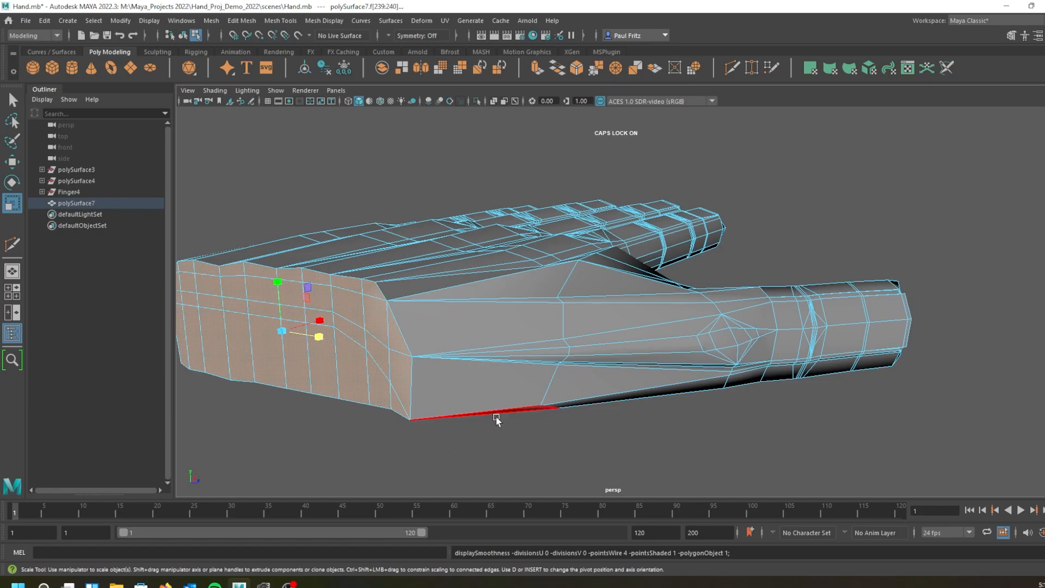
Merge the closely spaced vertices on the new cut at the thumb base's outer side into one with Target Weld.
right_drag(589, 406, 537, 292)
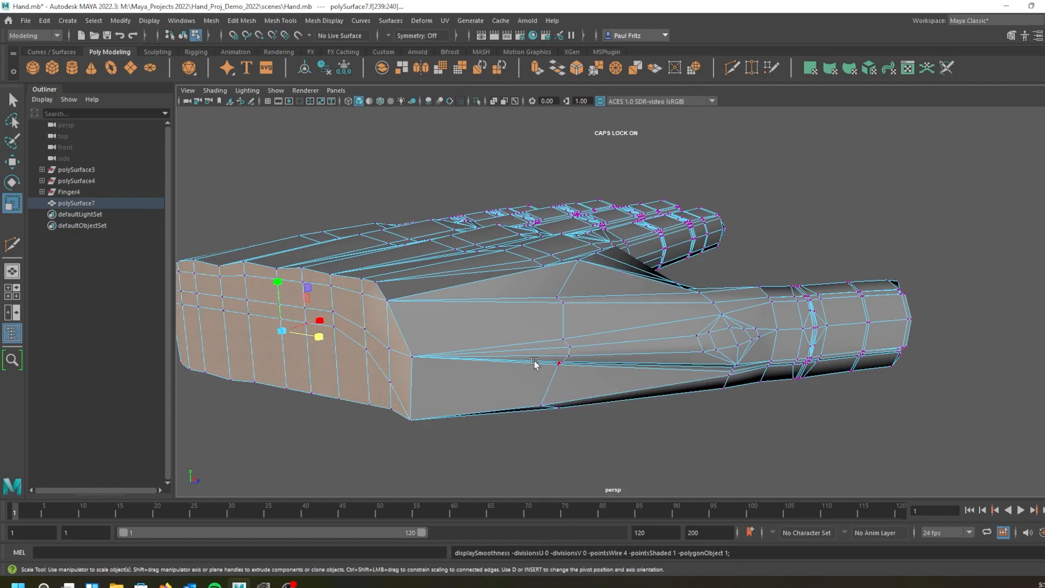
alt+drag(502, 361, 444, 370)
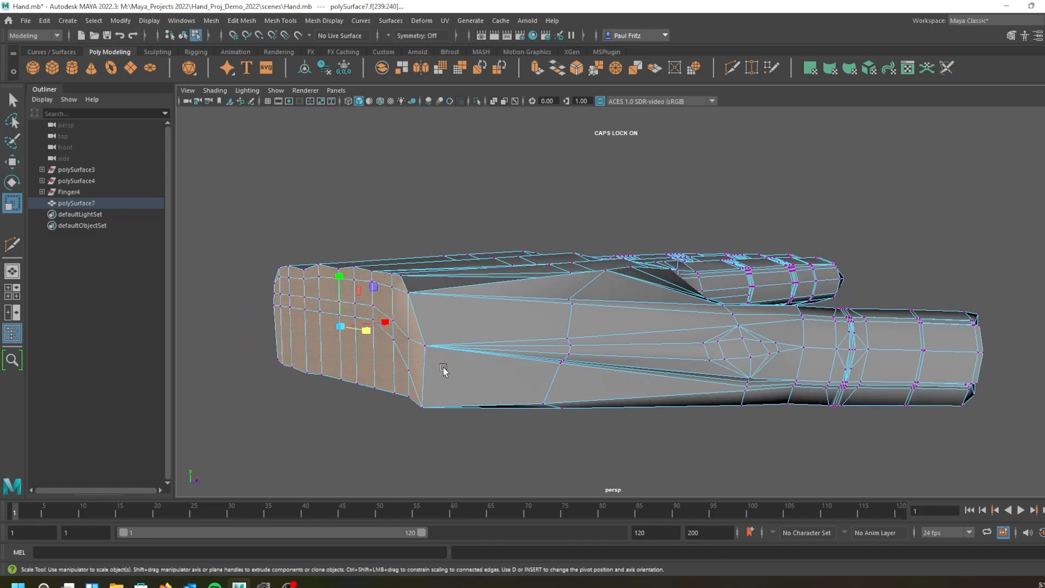
scroll(517, 356, up, 1)
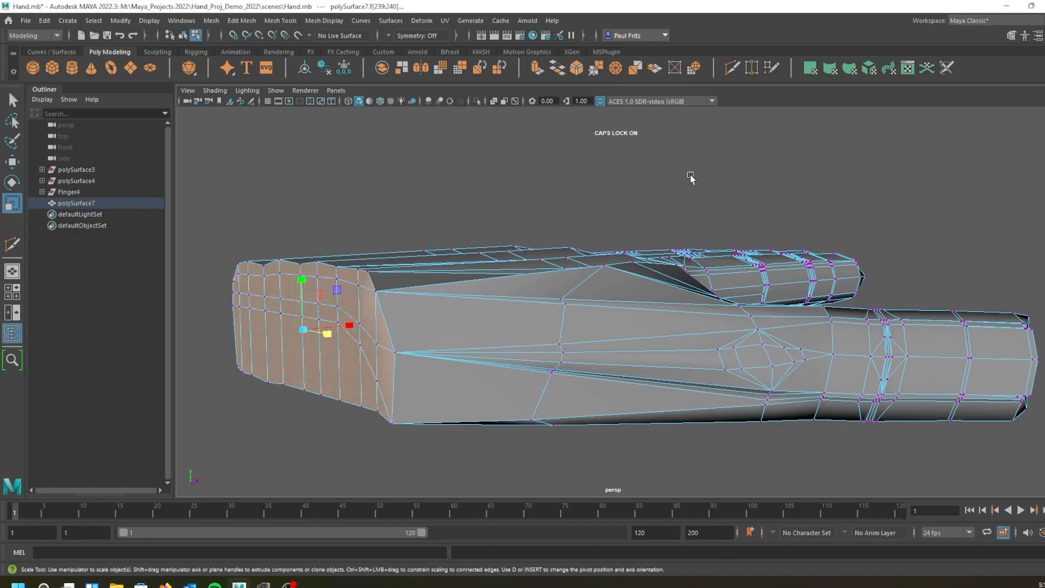
click(752, 68)
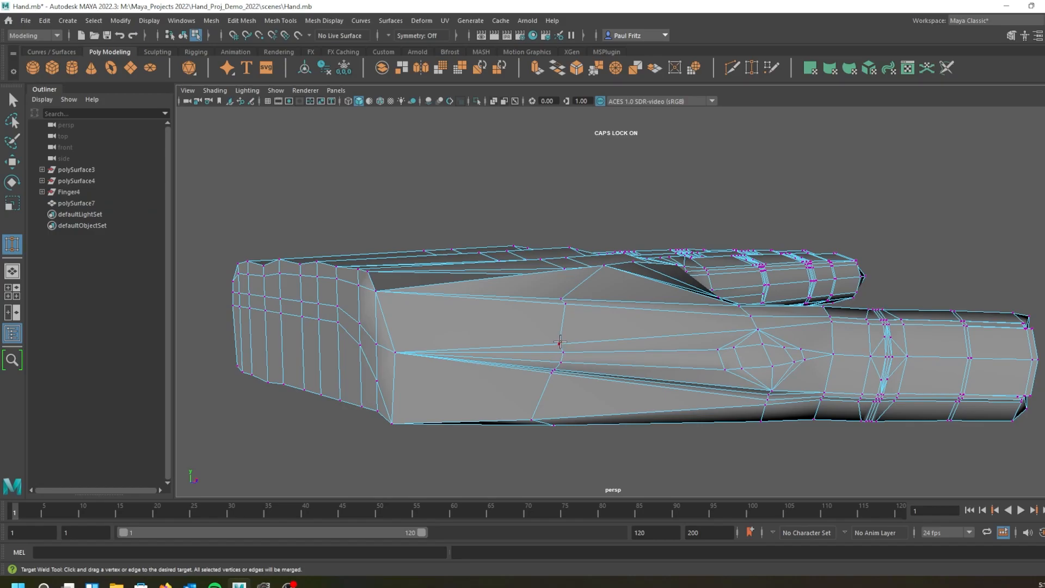
drag(562, 351, 534, 379)
scroll(536, 388, up, 1)
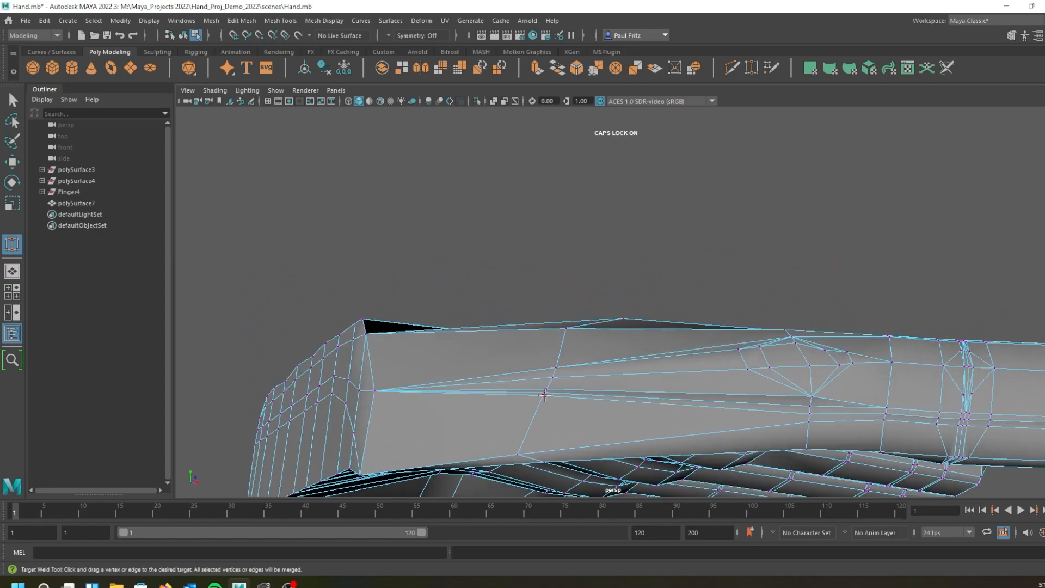
drag(544, 398, 553, 378)
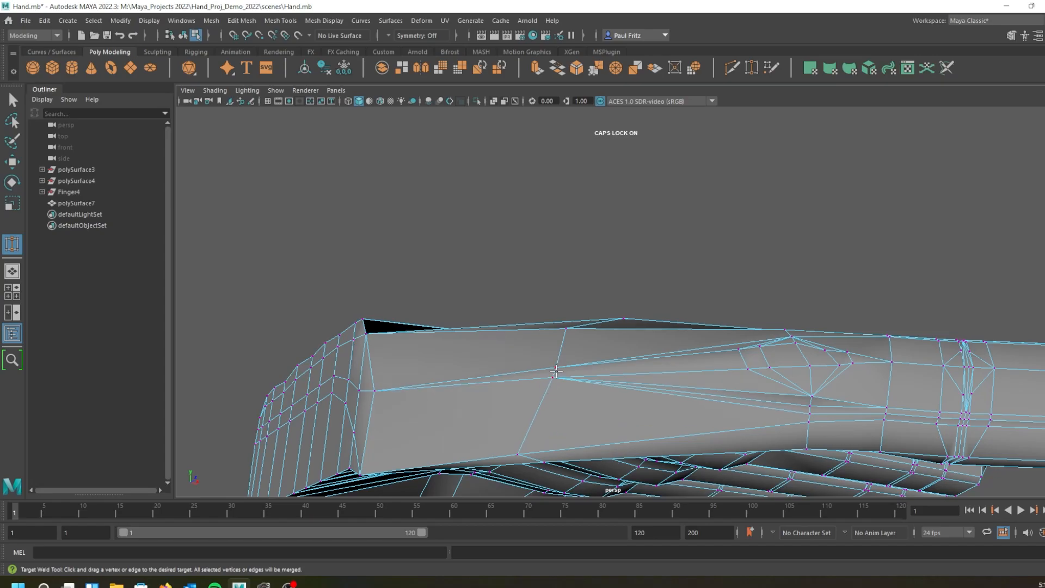
mouse_move(556, 376)
mouse_down()
mouse_move(532, 382)
mouse_move(578, 397)
mouse_move(558, 382)
mouse_move(579, 382)
mouse_move(542, 390)
mouse_move(572, 404)
mouse_move(560, 384)
mouse_move(567, 368)
mouse_up()
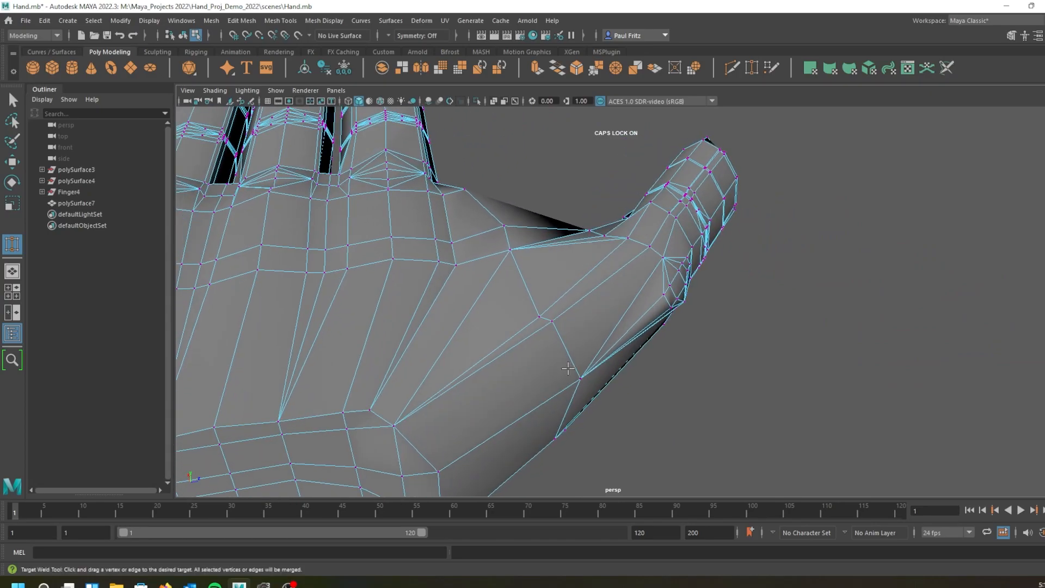
Examine the welded thumb base from several sides in smooth preview and unsmoothed display.
key(3)
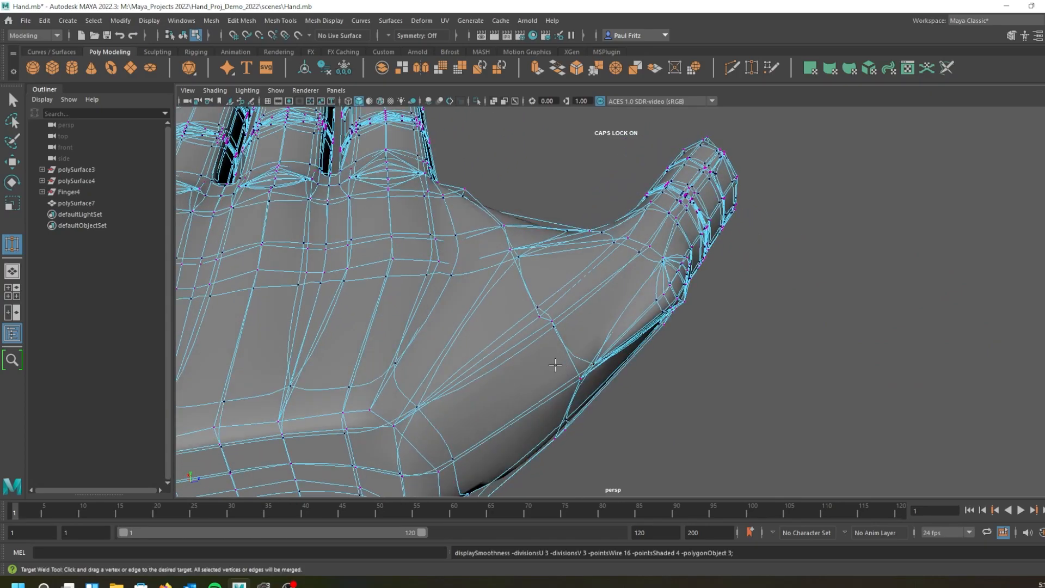
key(1)
key(q)
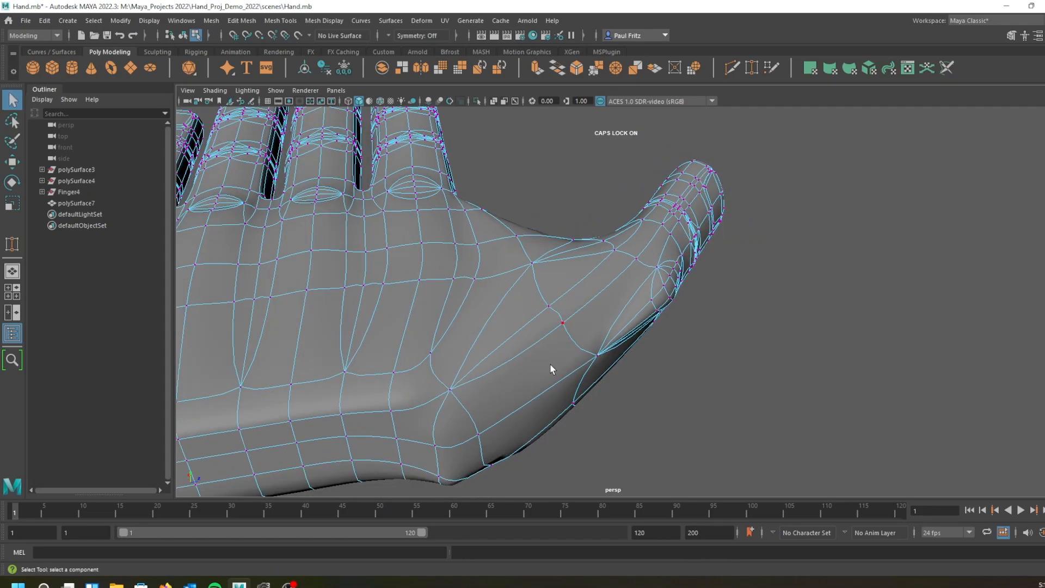
alt+drag(561, 376, 641, 389)
scroll(604, 355, up, 1)
key(1)
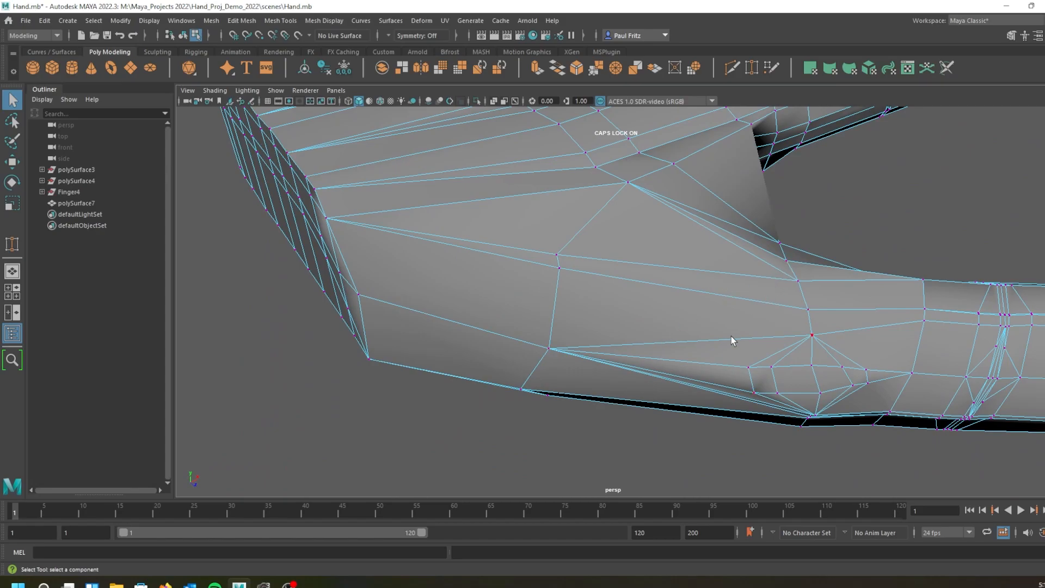
alt+drag(707, 373, 810, 476)
alt+drag(788, 434, 699, 385)
alt+drag(619, 381, 588, 386)
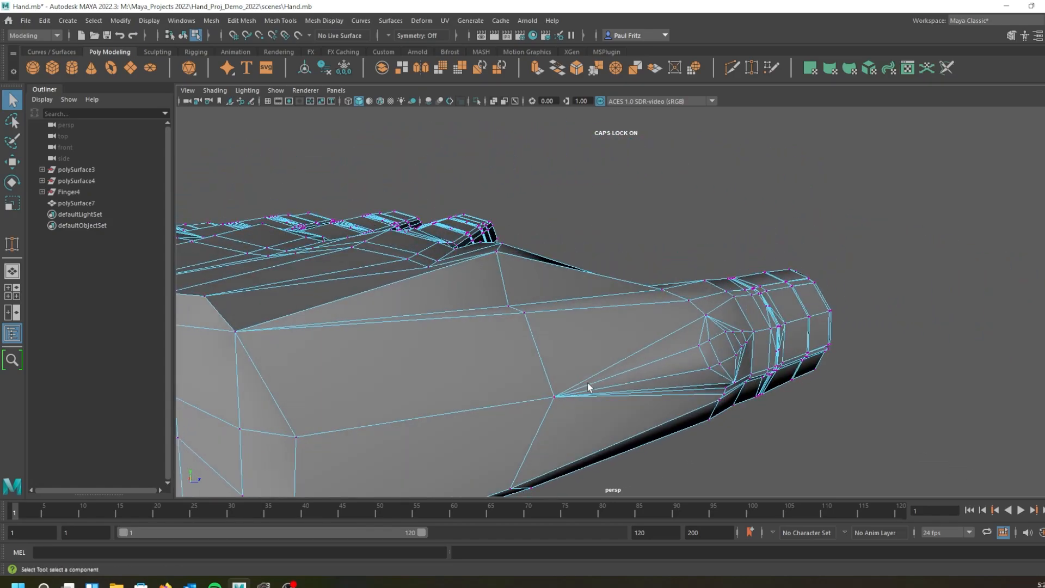
Cut a new edge line with Multi-Cut across the outer side of the thumb base, from its top vertex down to the lower edge.
click(732, 68)
alt+middle_drag(654, 316, 535, 310)
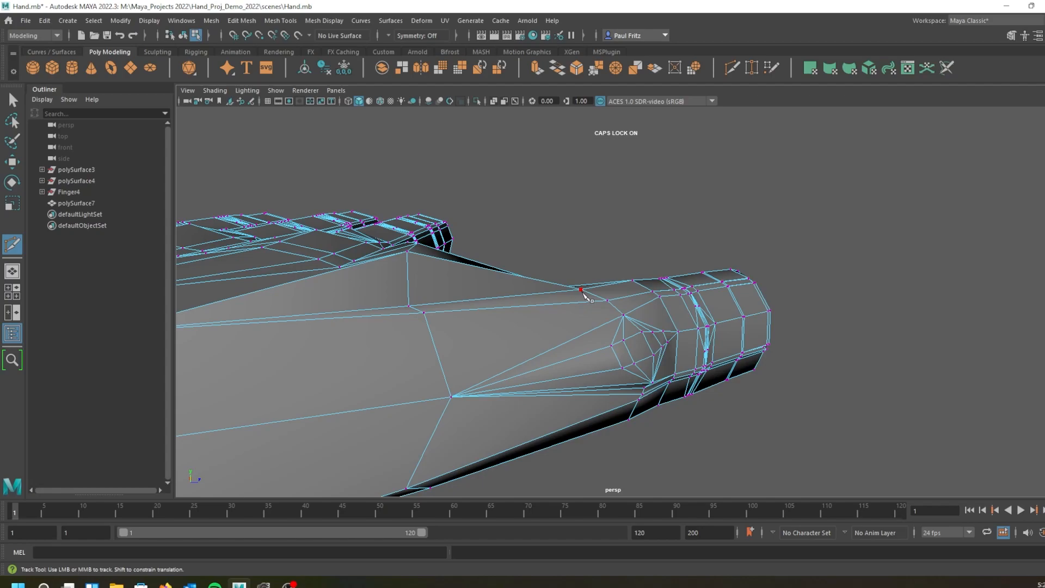
click(582, 291)
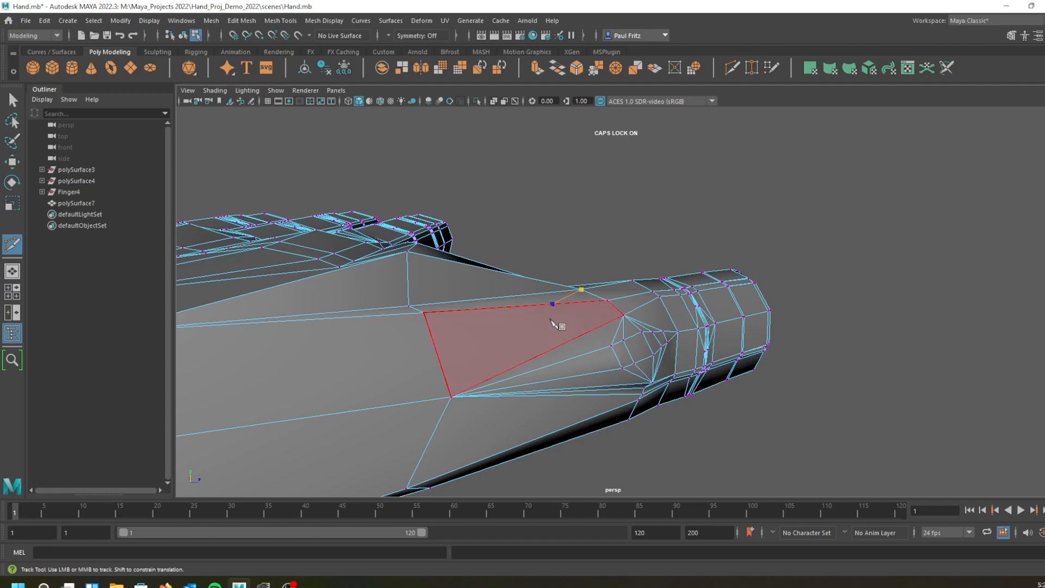
alt+drag(542, 303, 537, 350)
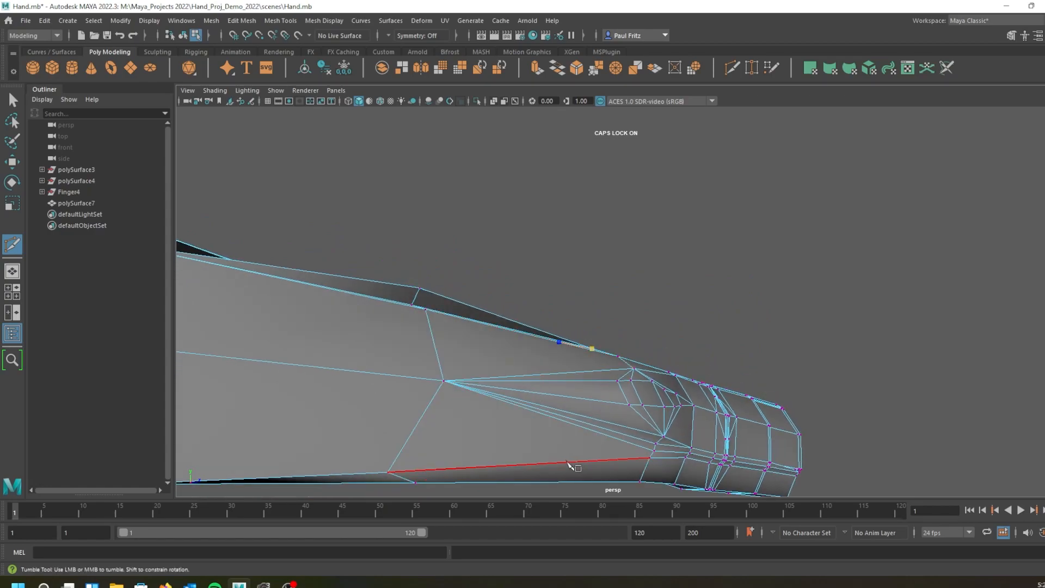
click(563, 463)
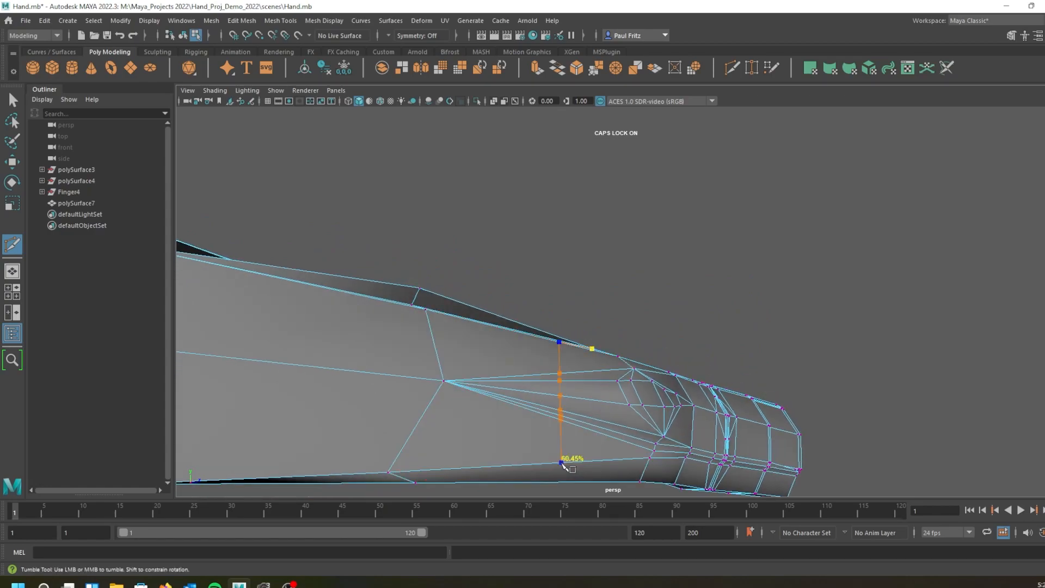
alt+drag(578, 462, 587, 447)
alt+middle_drag(587, 447, 480, 323)
click(563, 401)
key(Return)
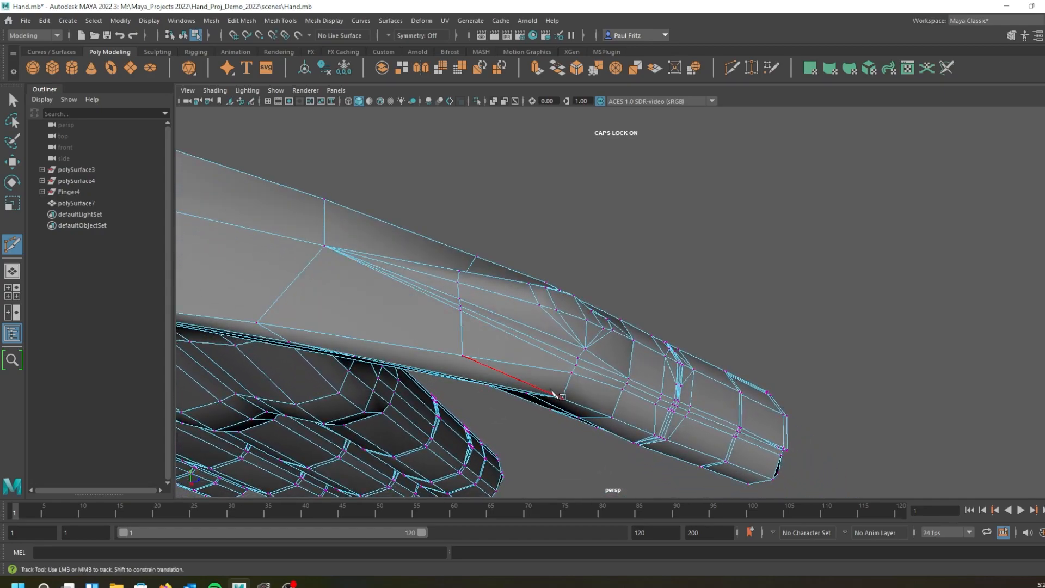
alt+drag(460, 313, 440, 361)
alt+middle_drag(449, 315, 468, 409)
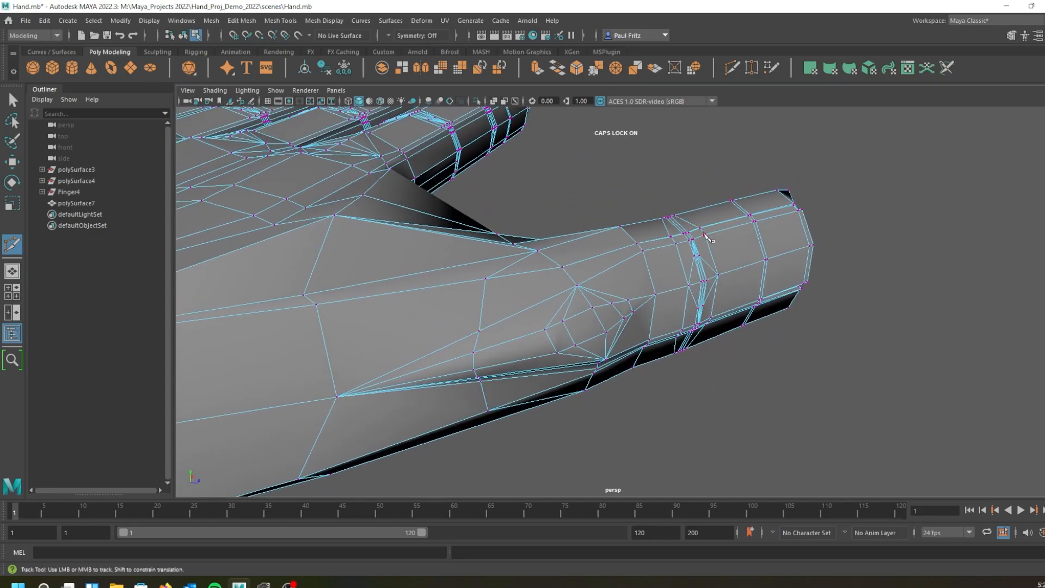
key(q)
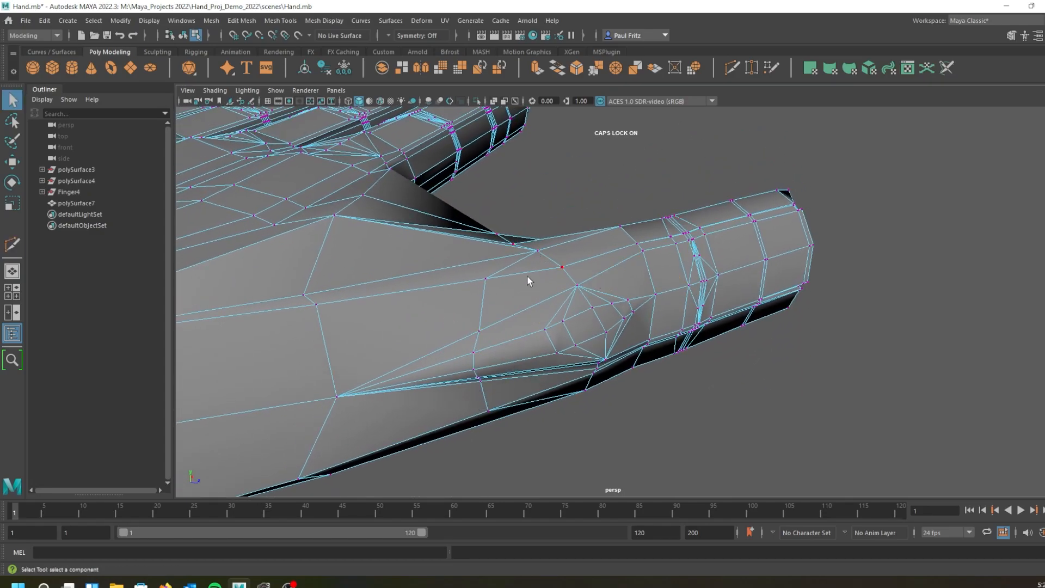
Merge the closely spaced vertices along the new thumb-base cut with Target Weld, and check the shape in smooth preview.
click(751, 68)
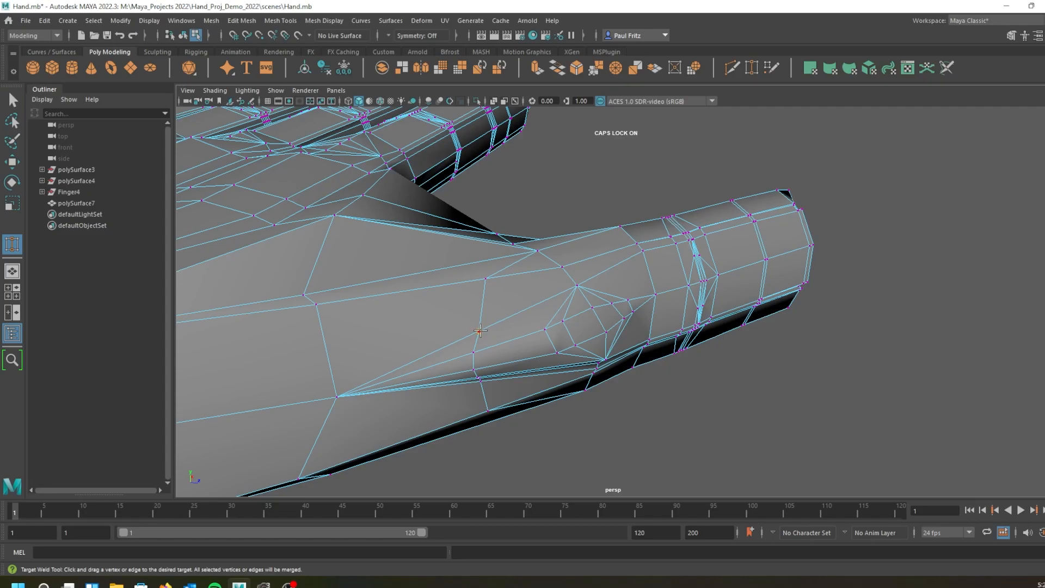
drag(473, 369, 478, 375)
alt+drag(459, 422, 457, 369)
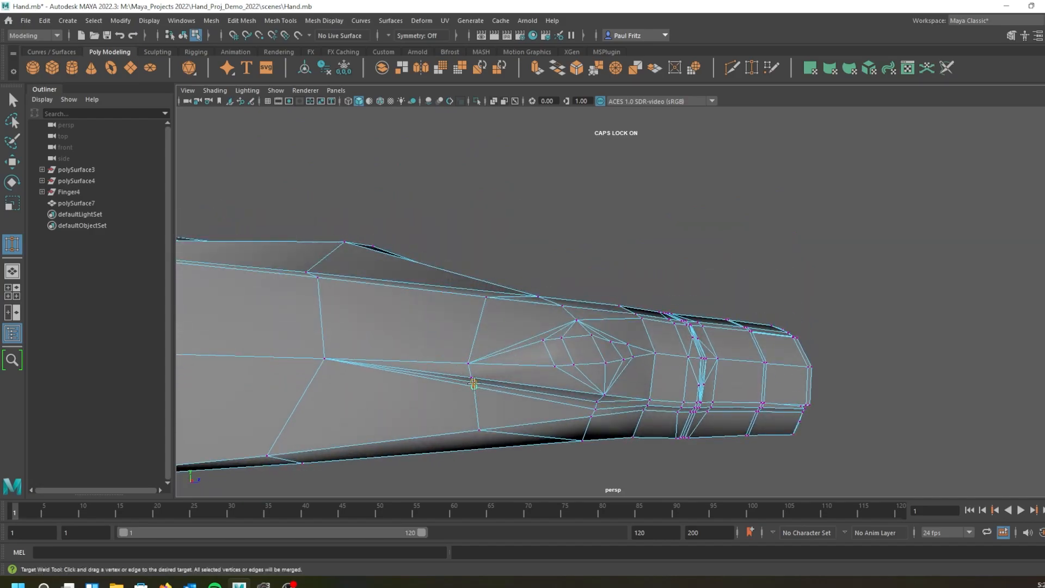
drag(473, 381, 472, 379)
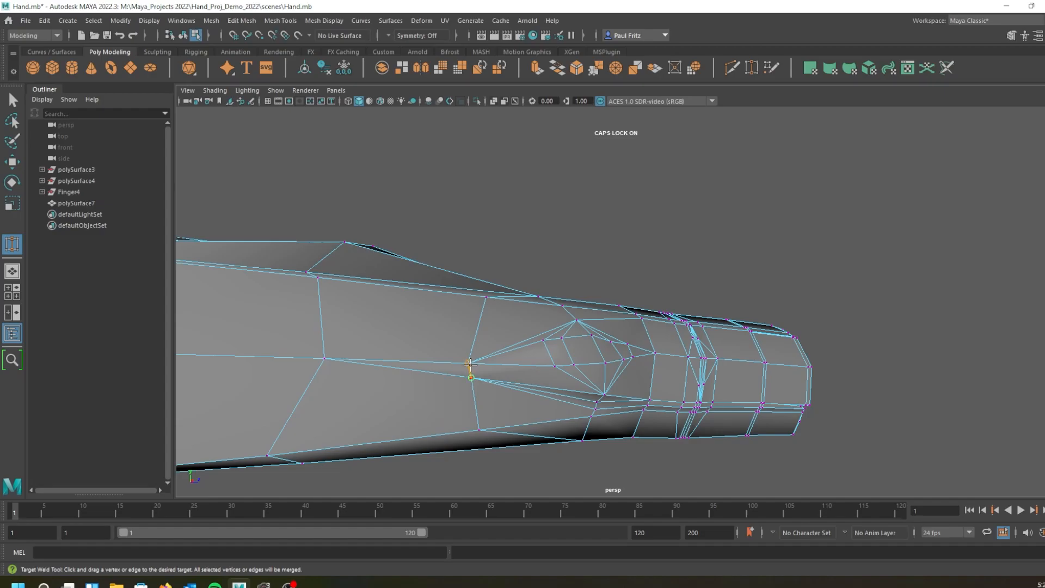
alt+drag(446, 370, 525, 356)
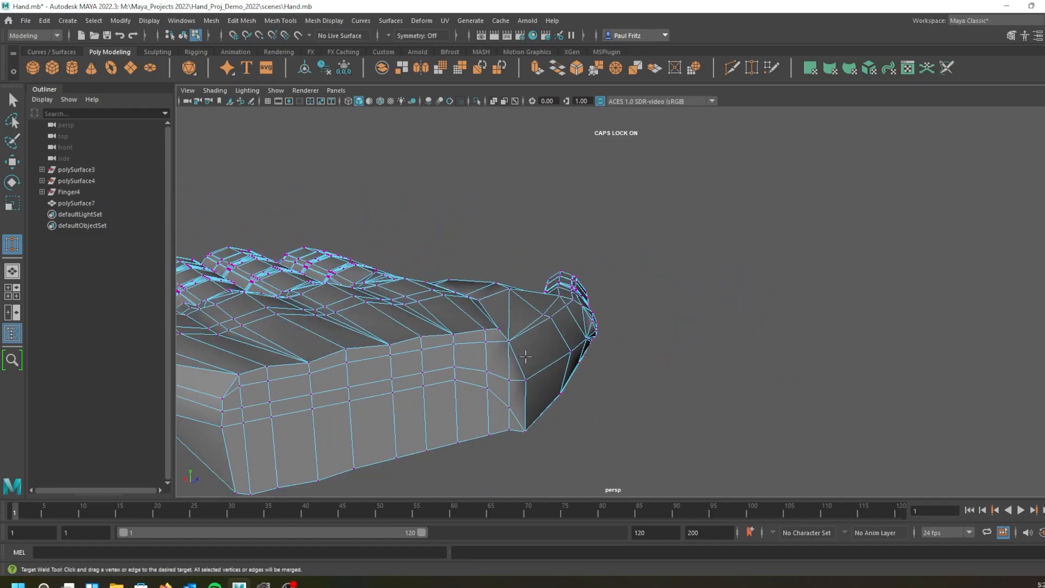
key(3)
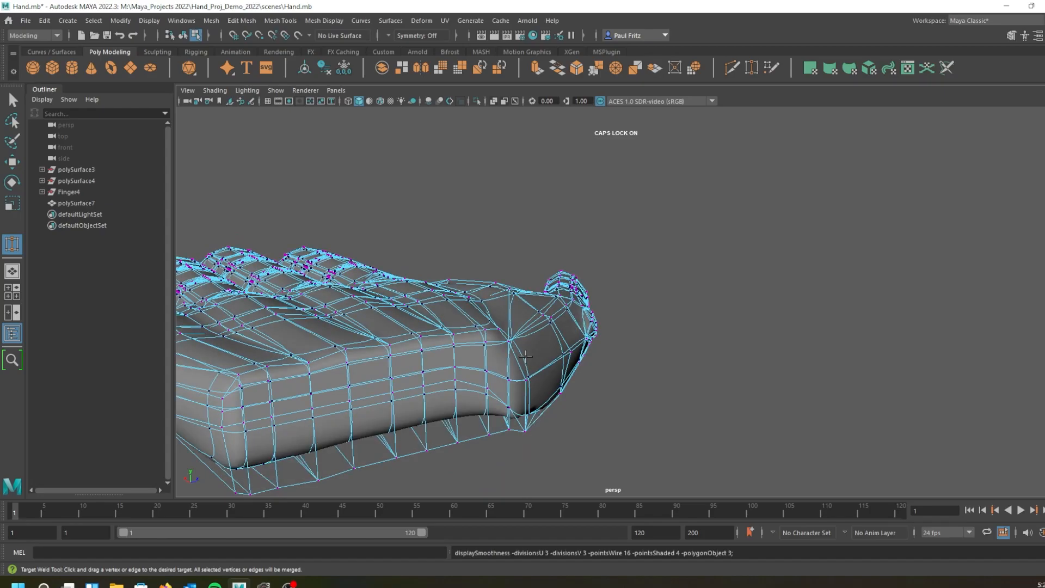
key(q)
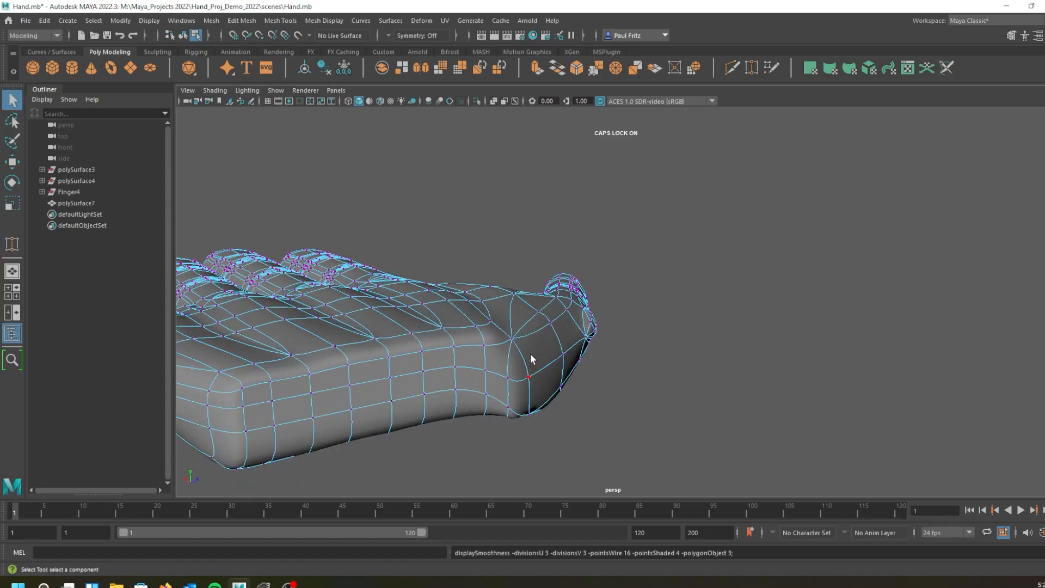
alt+drag(531, 357, 493, 377)
alt+drag(534, 349, 572, 338)
key(1)
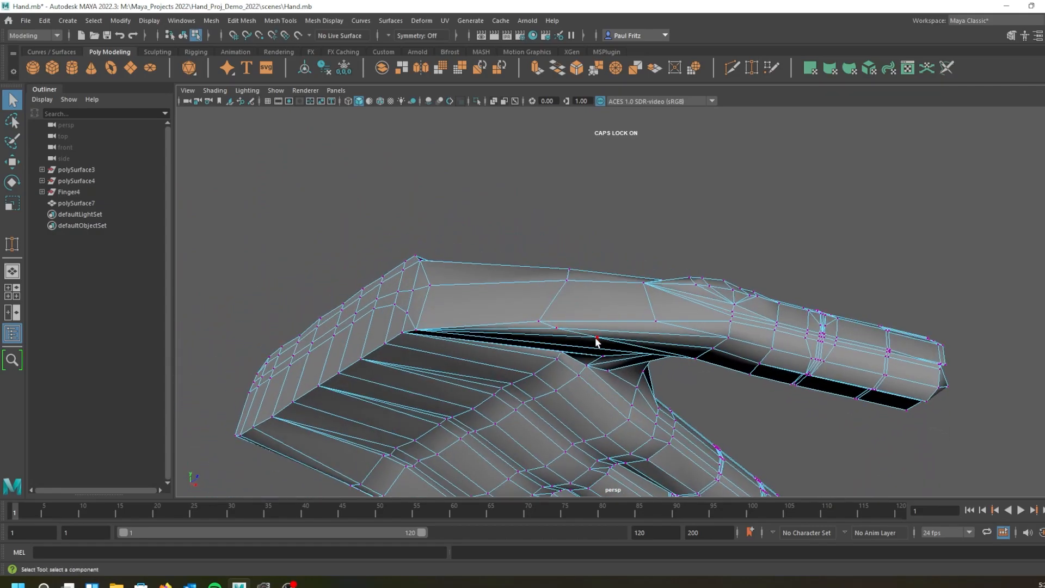
Move the vertex on the underside between thumb base and palm slightly down along Y, comparing unsmoothed display with smooth preview.
click(597, 338)
key(w)
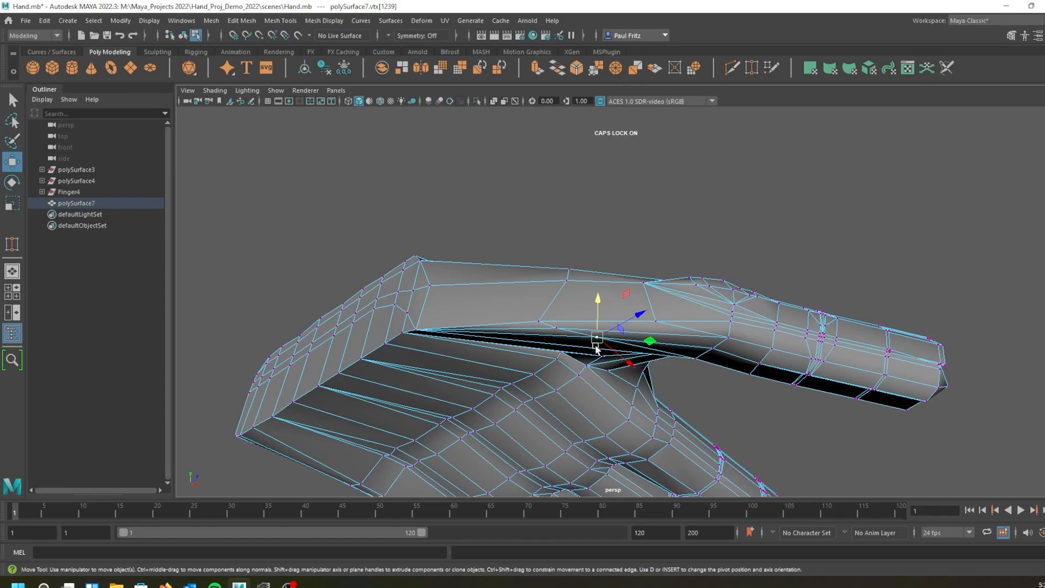
key(2)
key(q)
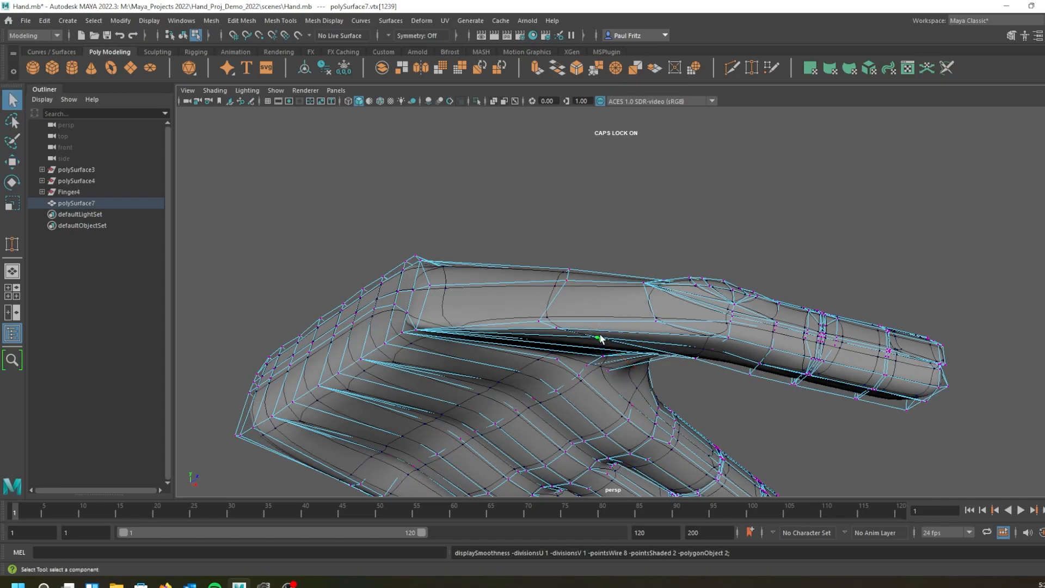
key(1)
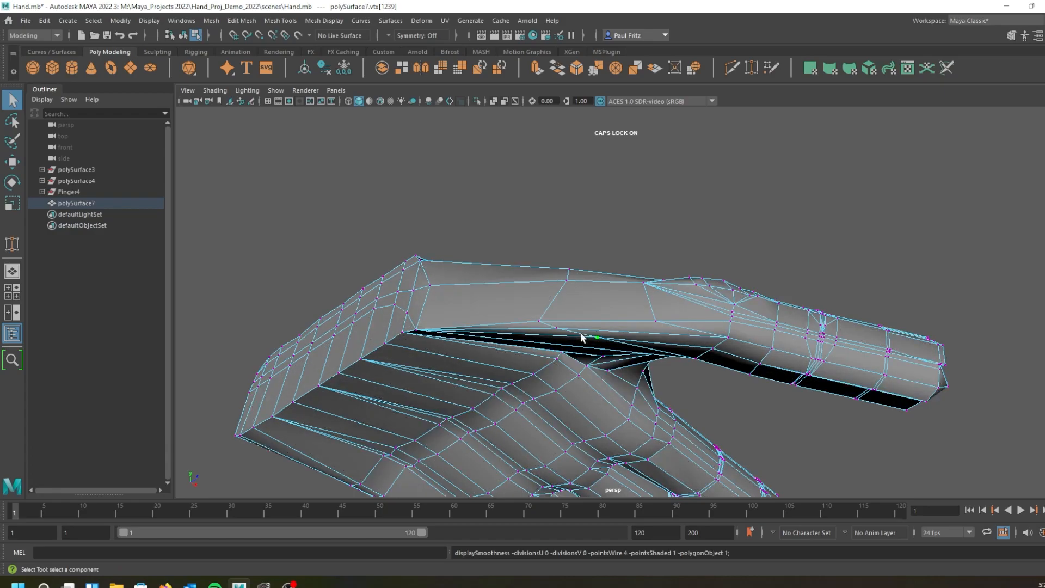
key(3)
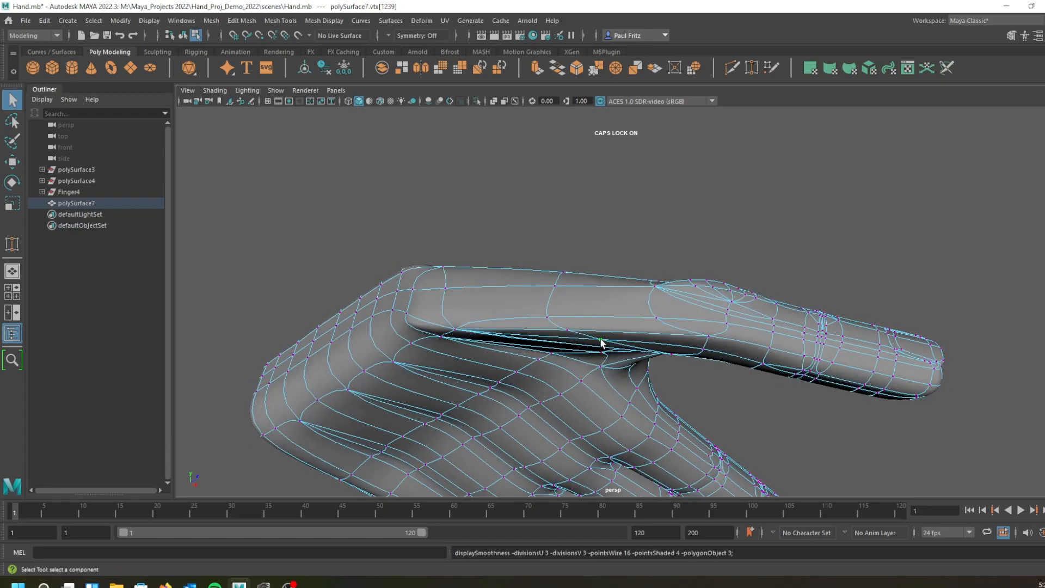
key(1)
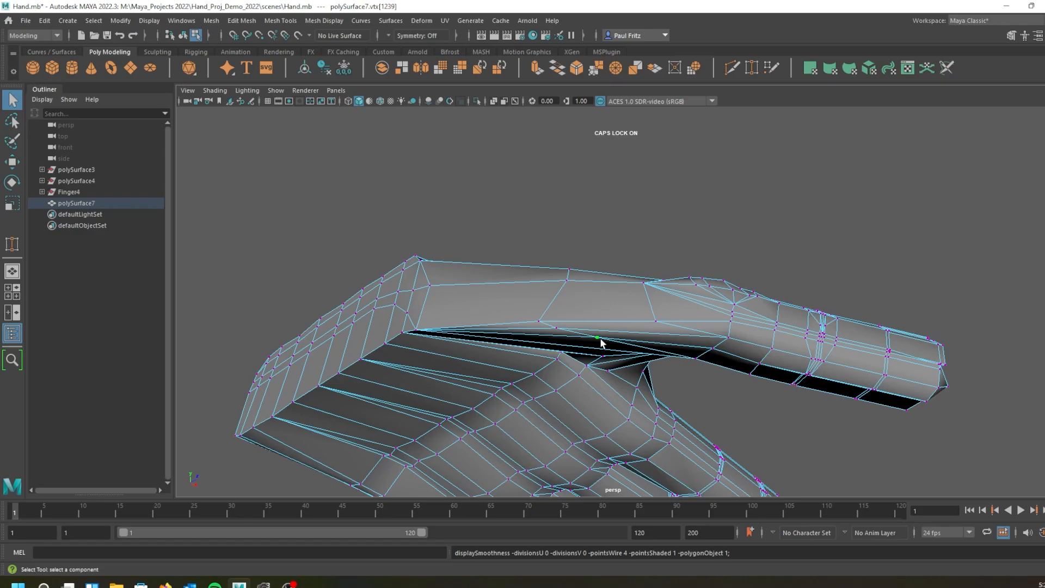
key(w)
mouse_move(599, 303)
mouse_down()
mouse_move(600, 317)
mouse_move(599, 306)
mouse_up()
key(3)
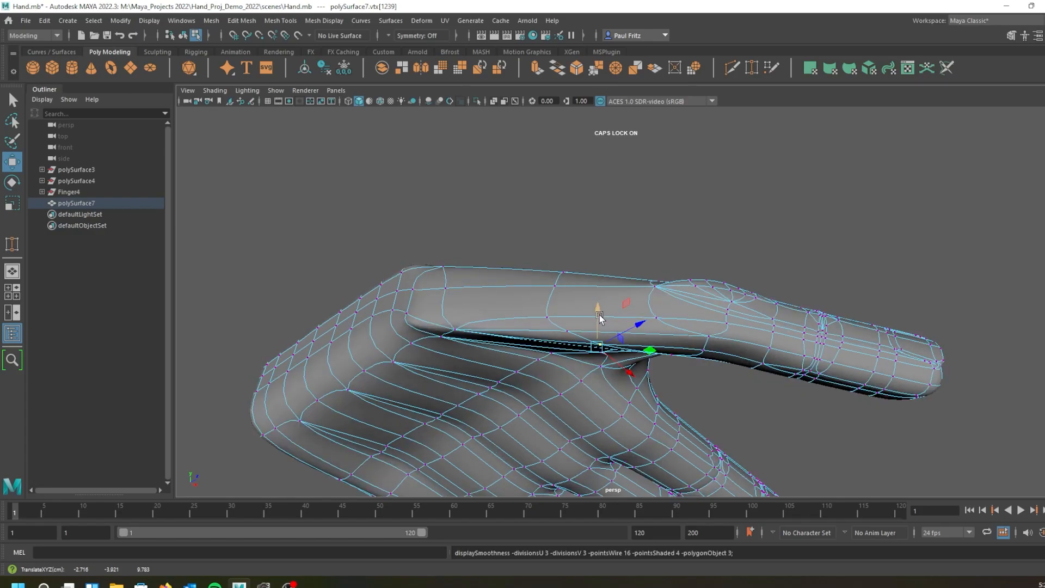
alt+drag(552, 390, 509, 333)
key(1)
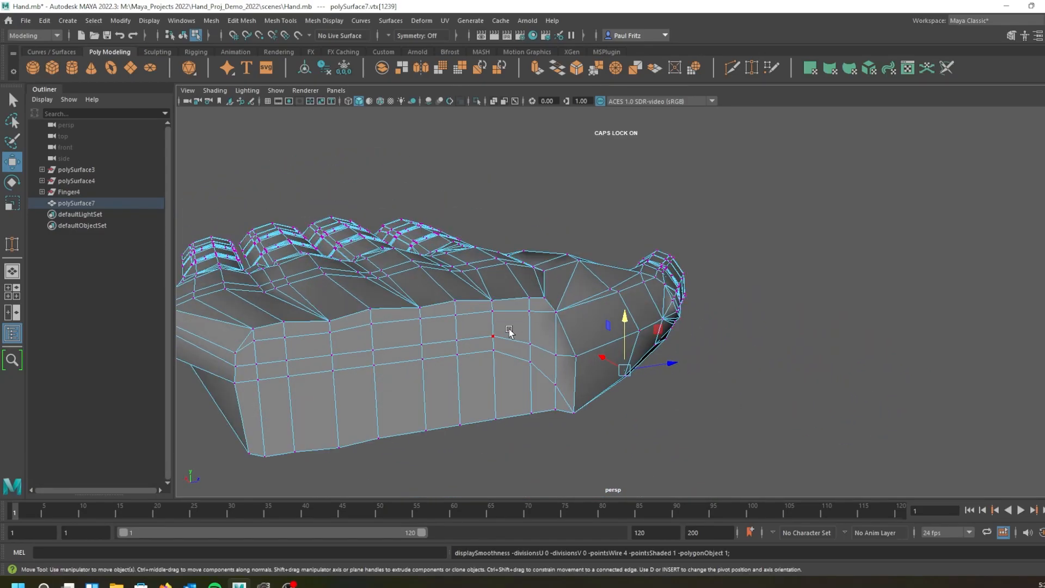
Switch to face selection and select all the faces closing the wrist end.
right_click(501, 284)
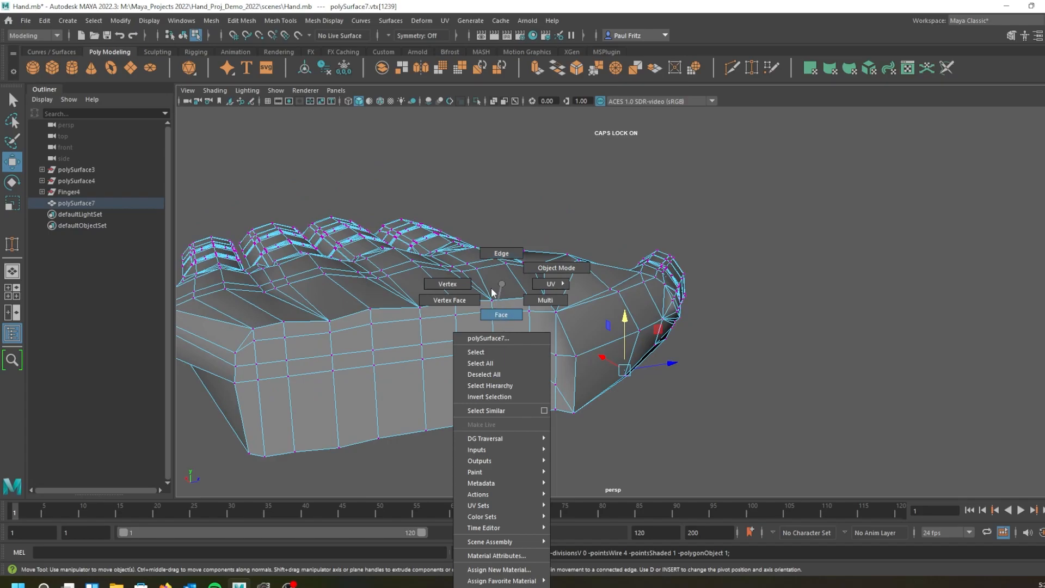
click(511, 314)
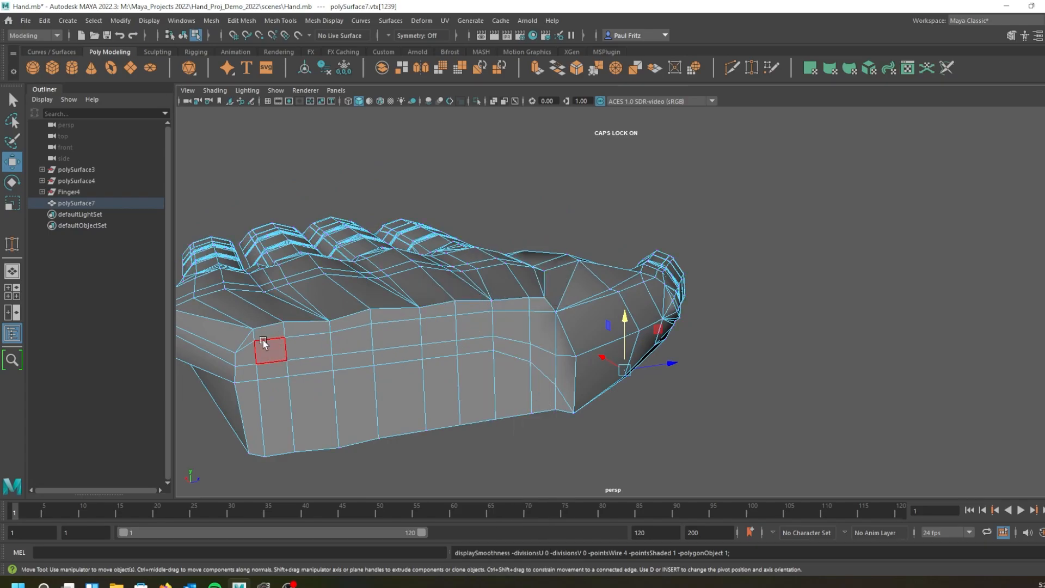
mouse_move(247, 342)
mouse_down()
mouse_move(242, 396)
mouse_move(559, 400)
mouse_up()
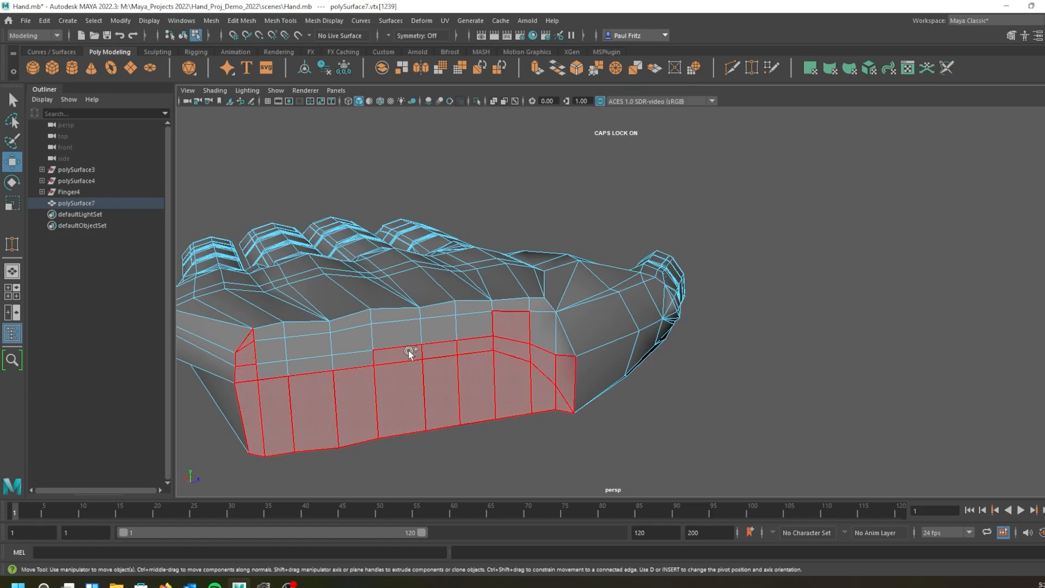
drag(278, 369, 294, 354)
drag(426, 339, 557, 348)
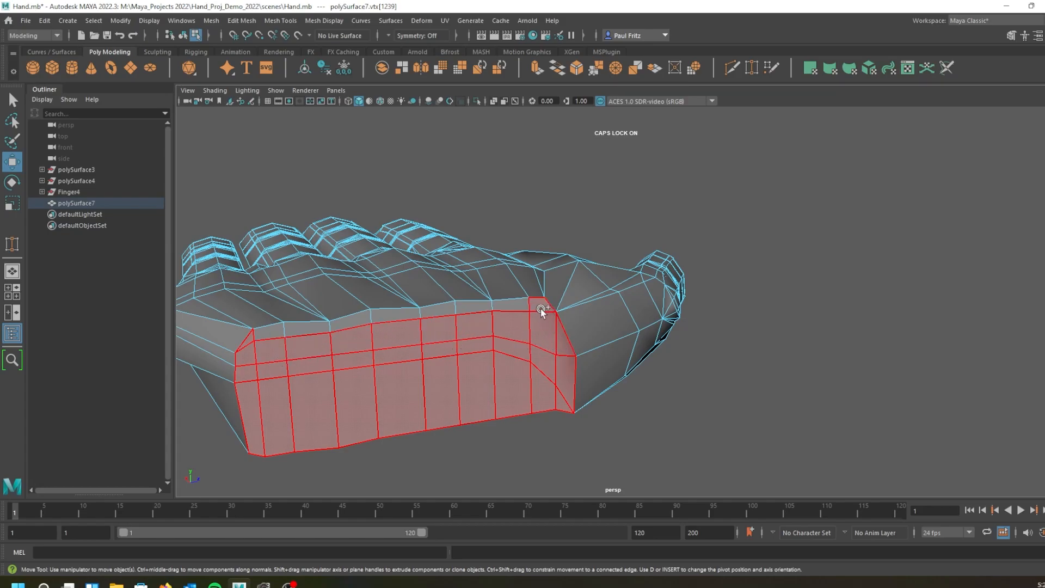
drag(466, 312, 402, 322)
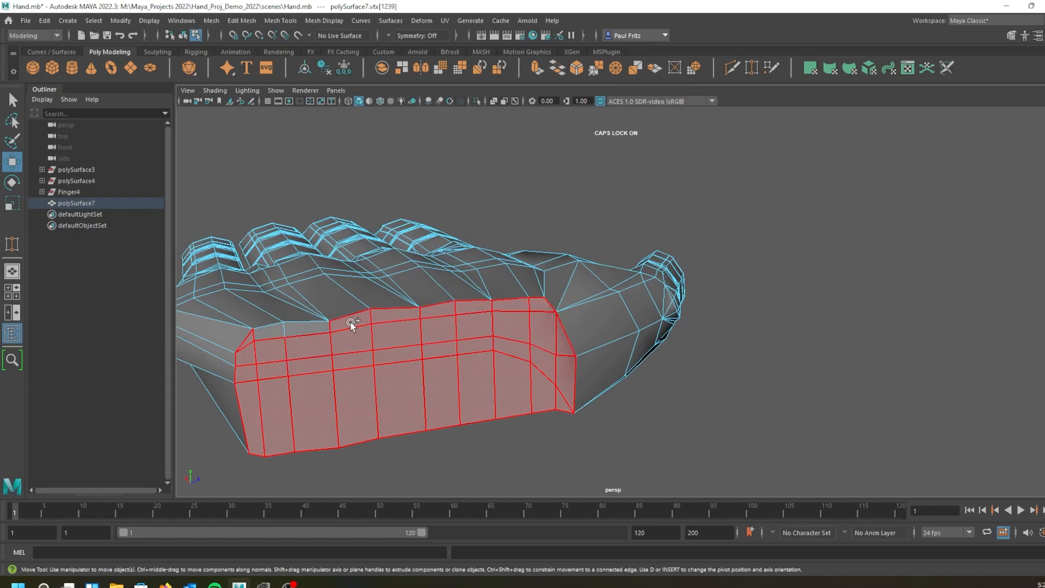
drag(285, 335, 275, 338)
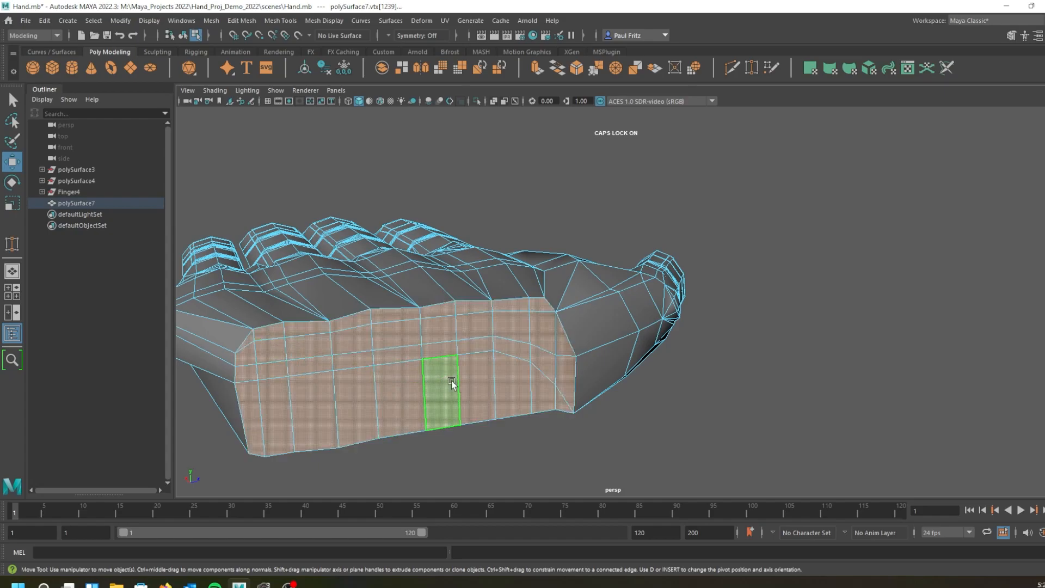
alt+drag(494, 395, 661, 390)
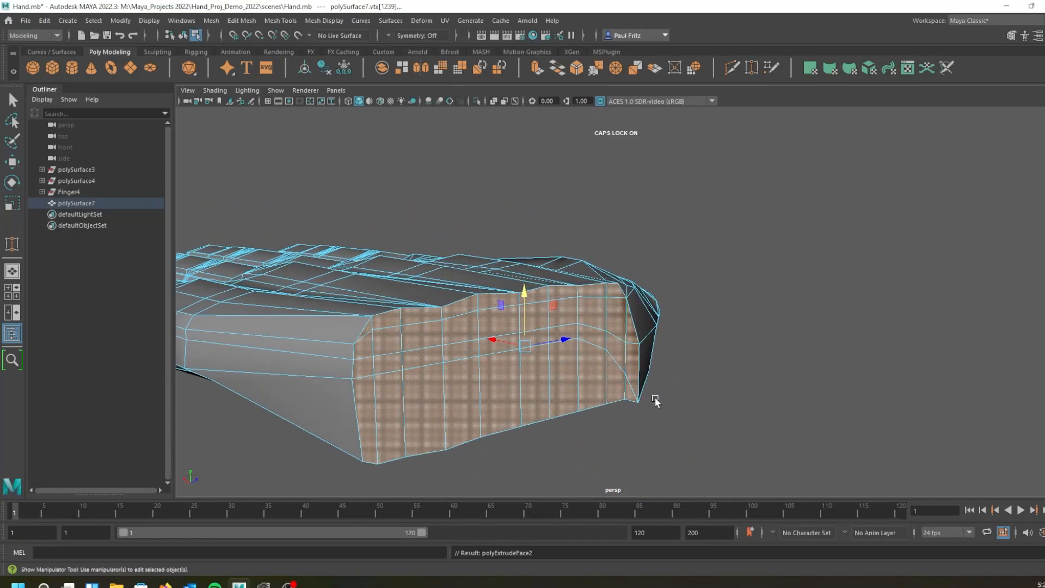
Try extruding the selected wrist-end faces outward along local Z, and undo the extrusion.
key(ctrl+e)
alt+drag(536, 346, 612, 321)
alt+middle_drag(611, 321, 557, 266)
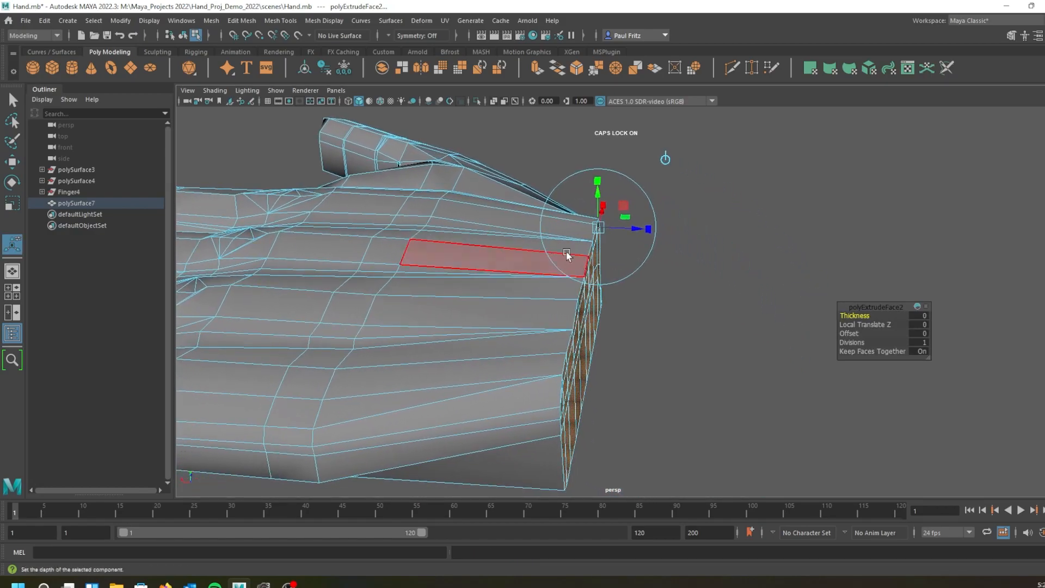
drag(635, 228, 759, 233)
scroll(744, 340, down, 3)
alt+drag(744, 340, 598, 291)
key(ctrl+z)
alt+drag(606, 346, 626, 325)
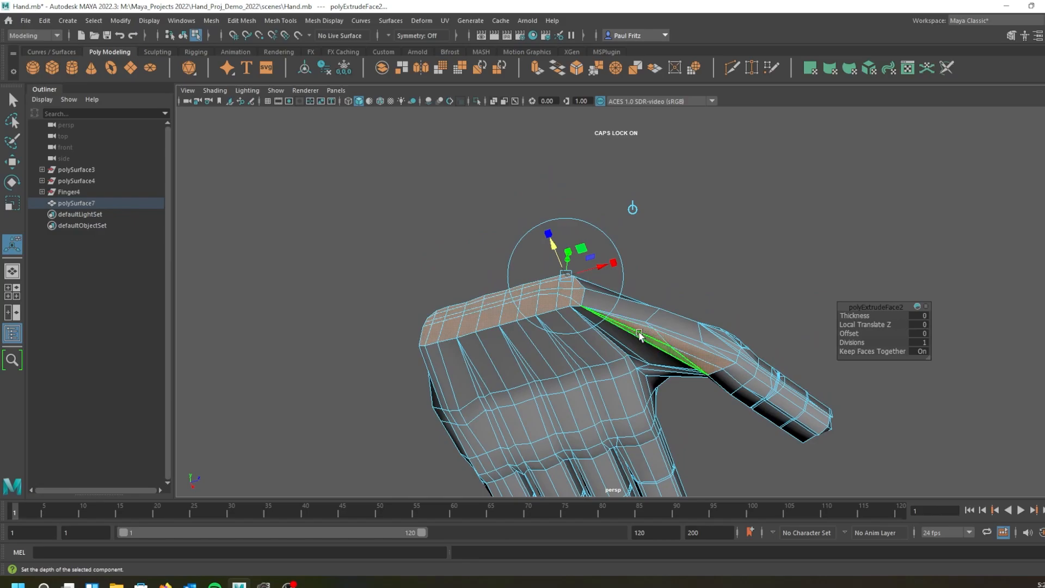
key(ctrl+z)
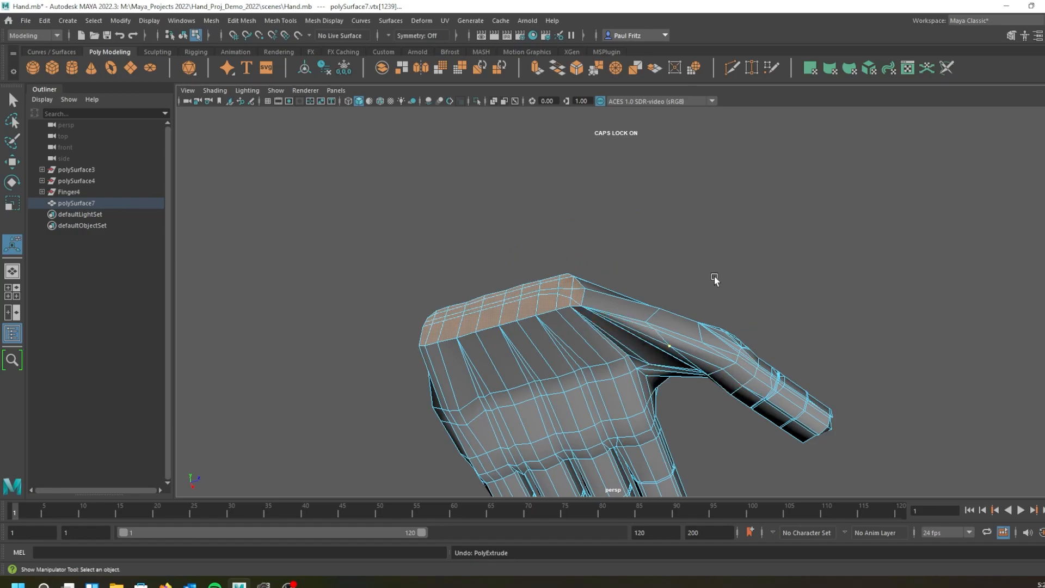
Clear the selection, return to face selection and reselect only the faces closing the wrist end.
alt+drag(655, 209, 668, 332)
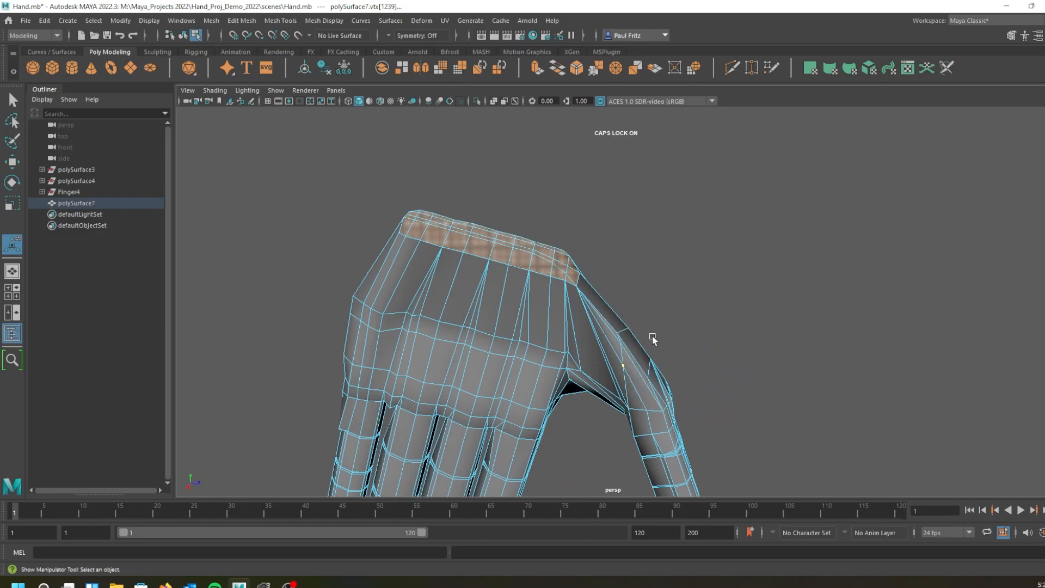
click(671, 310)
right_drag(604, 255, 454, 187)
alt+drag(322, 221, 647, 246)
right_drag(683, 228, 694, 260)
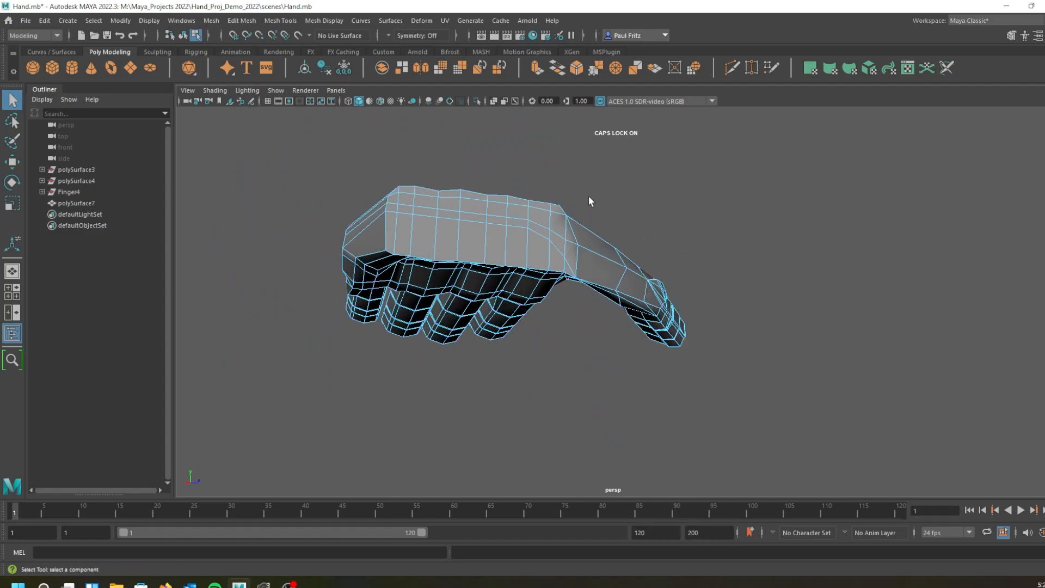
alt+drag(609, 196, 546, 240)
alt+middle_drag(478, 232, 531, 310)
scroll(419, 360, up, 3)
alt+middle_drag(419, 359, 408, 323)
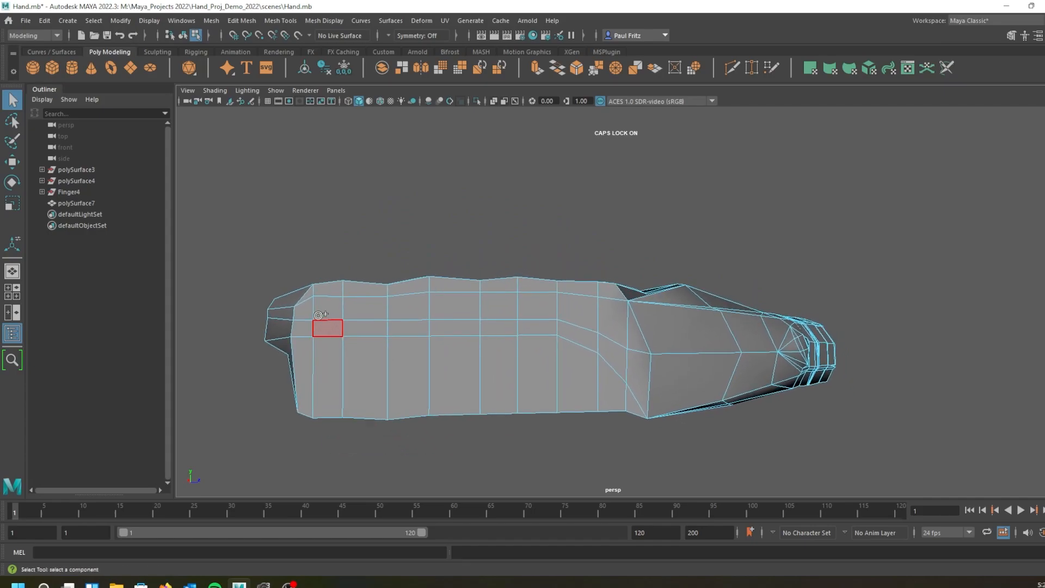
mouse_move(310, 293)
mouse_down()
mouse_move(590, 287)
mouse_move(614, 302)
mouse_move(638, 363)
mouse_move(581, 322)
mouse_move(533, 358)
mouse_move(528, 324)
mouse_move(509, 305)
mouse_move(465, 340)
mouse_move(446, 326)
mouse_move(385, 355)
mouse_up()
mouse_move(386, 331)
shift+mouse_down()
mouse_move(373, 315)
mouse_move(303, 320)
mouse_move(329, 334)
mouse_move(317, 364)
shift+mouse_up()
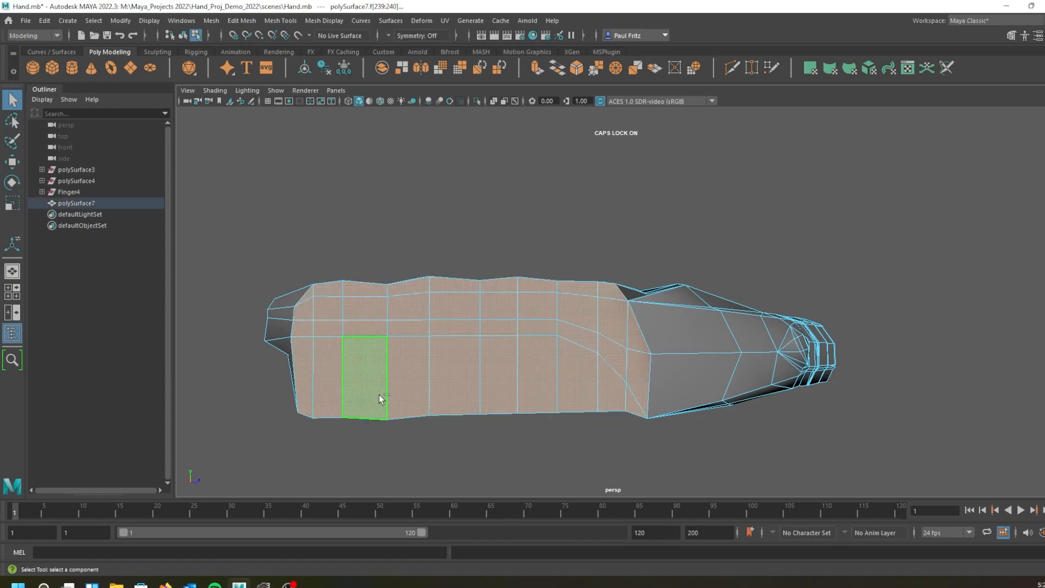
Extrude the selected wrist-end faces outward with a local Z translation of 6.777 and check the result in smooth preview.
key(ctrl+e)
key(alt)
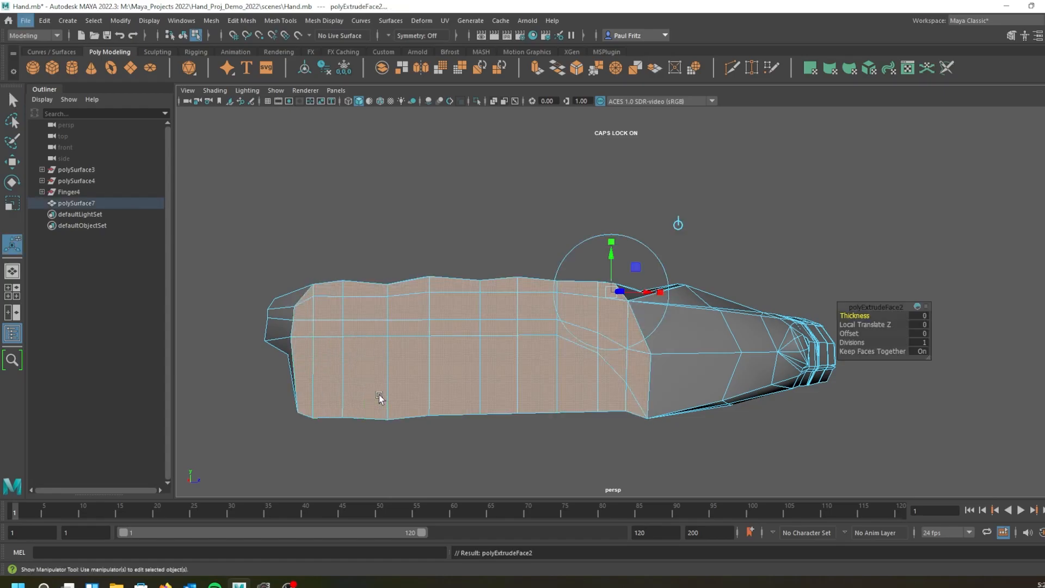
alt+drag(606, 455, 570, 376)
drag(627, 312, 638, 335)
scroll(726, 381, down, 5)
alt+drag(561, 406, 520, 434)
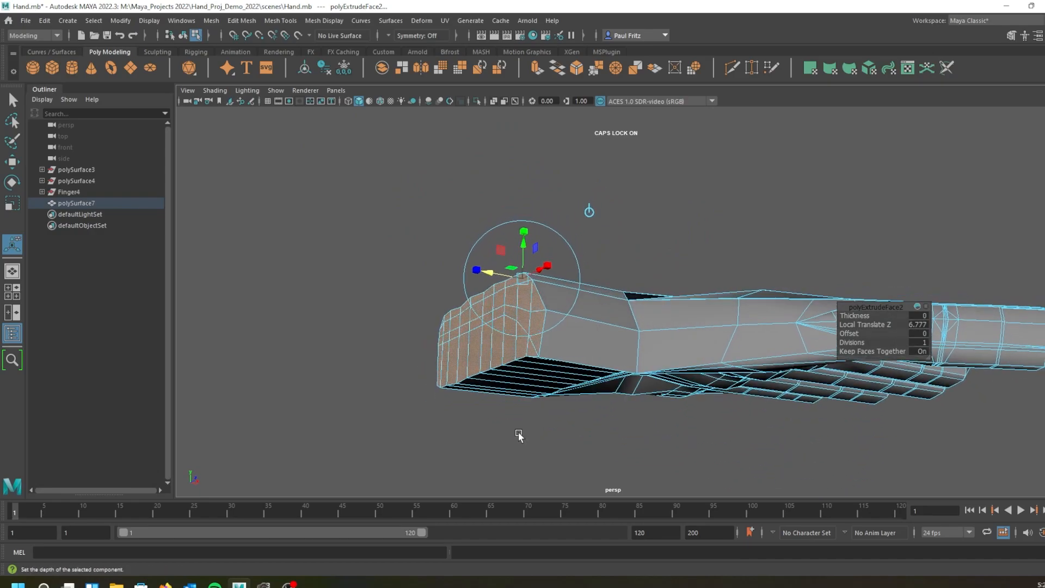
key(q)
alt+drag(446, 296, 419, 289)
mouse_move(395, 284)
right_down()
mouse_move(396, 296)
mouse_move(393, 279)
right_up()
alt+drag(391, 282, 597, 320)
key(3)
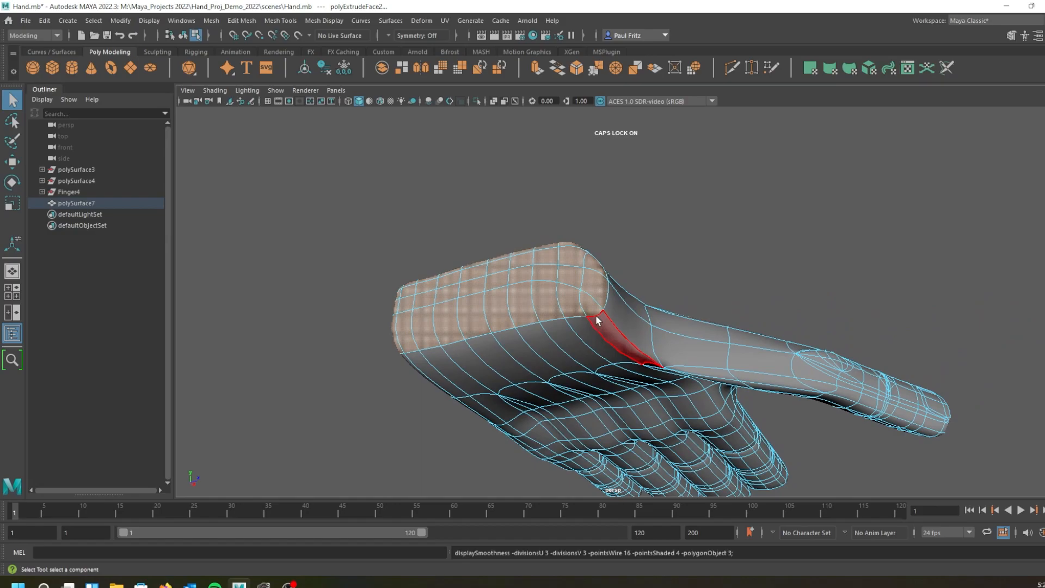
Raise the lower thumb-side corner vertex of the wrist end slightly along Y and check the shape in smooth preview.
key(1)
alt+drag(588, 327, 596, 329)
right_drag(596, 330, 550, 286)
alt+drag(554, 302, 626, 376)
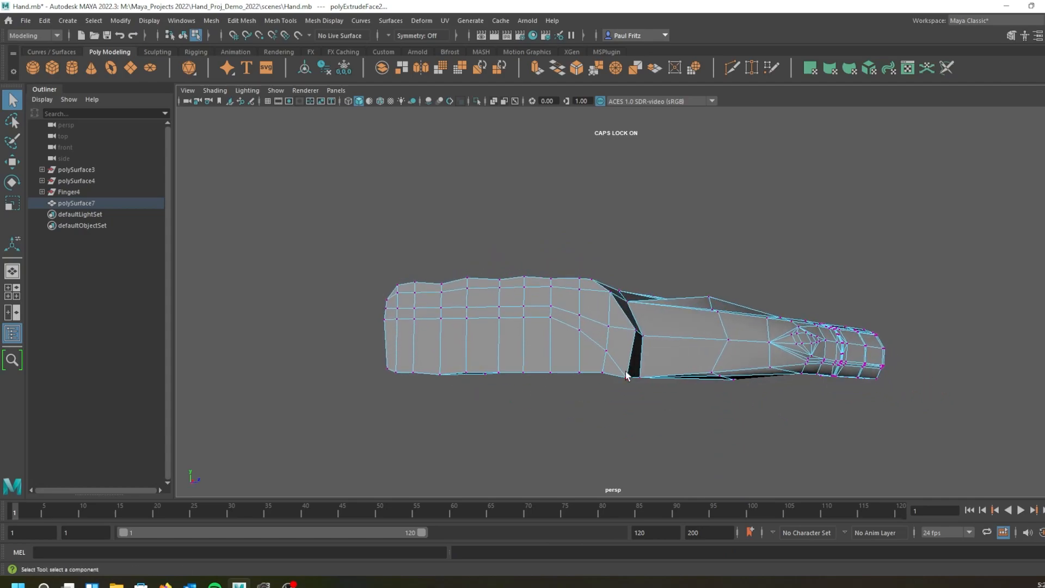
click(626, 379)
key(w)
drag(629, 341, 631, 325)
alt+drag(594, 412, 562, 342)
key(3)
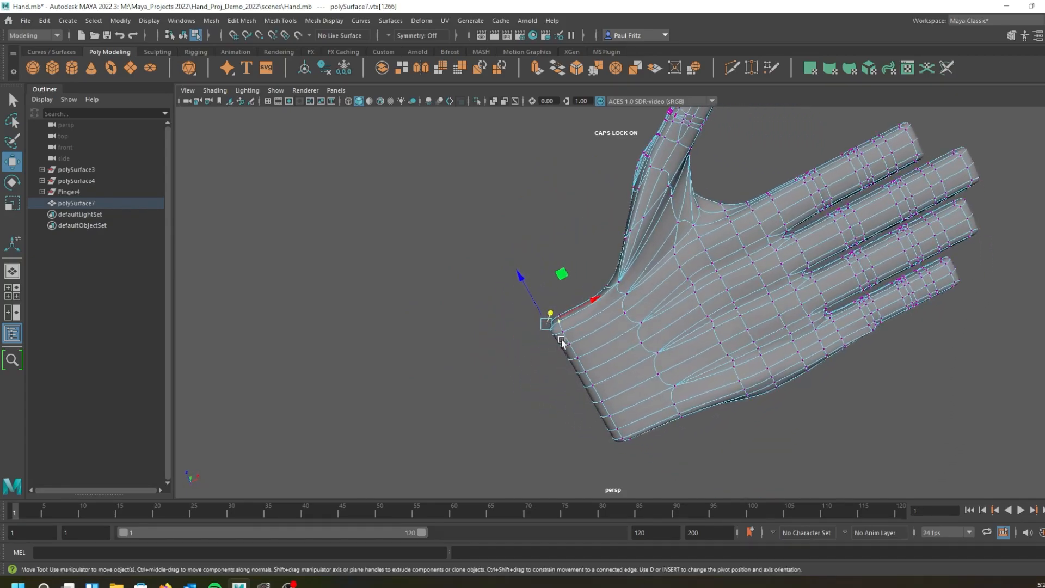
scroll(593, 359, up, 3)
alt+drag(620, 371, 621, 210)
Insert an edge loop around the wrist extrusion close to where it meets the palm, and check it in smooth preview.
key(1)
alt+drag(628, 289, 600, 270)
mouse_move(607, 311)
alt+mouse_down()
mouse_move(637, 324)
mouse_move(623, 310)
alt+mouse_up()
right_drag(625, 287, 664, 271)
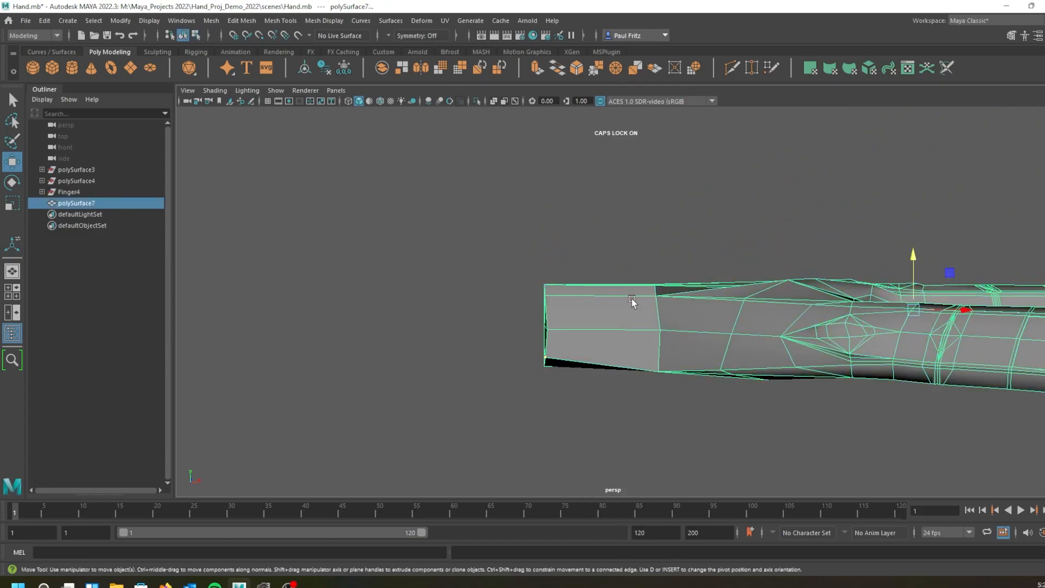
key(q)
right_drag(629, 314, 566, 313)
mouse_move(603, 335)
alt+mouse_down()
mouse_move(588, 342)
mouse_move(635, 326)
mouse_move(602, 349)
mouse_move(597, 382)
mouse_move(618, 349)
mouse_move(611, 320)
mouse_move(604, 325)
alt+mouse_up()
key(q)
key(3)
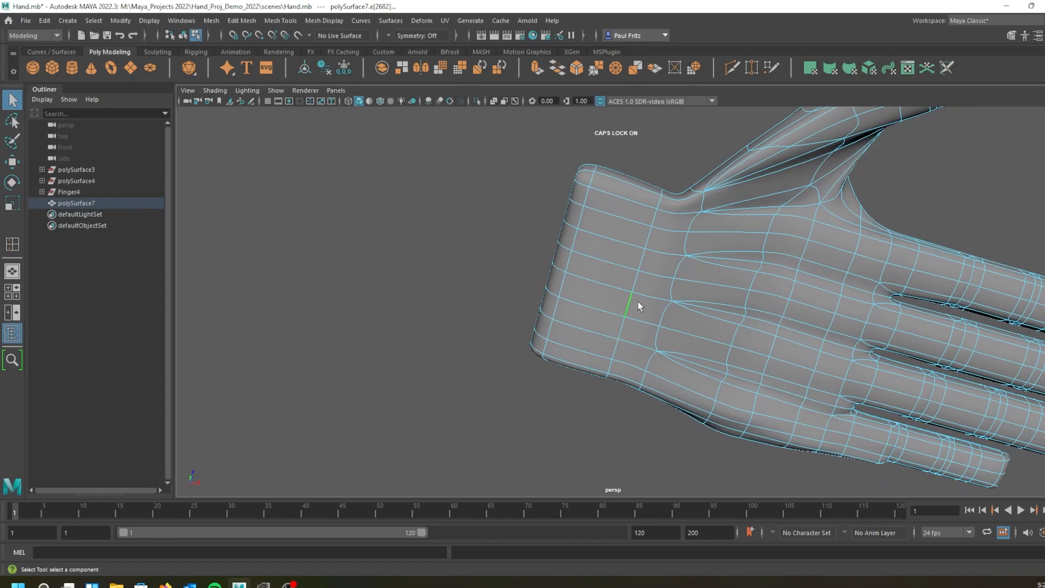
alt+drag(657, 261, 648, 285)
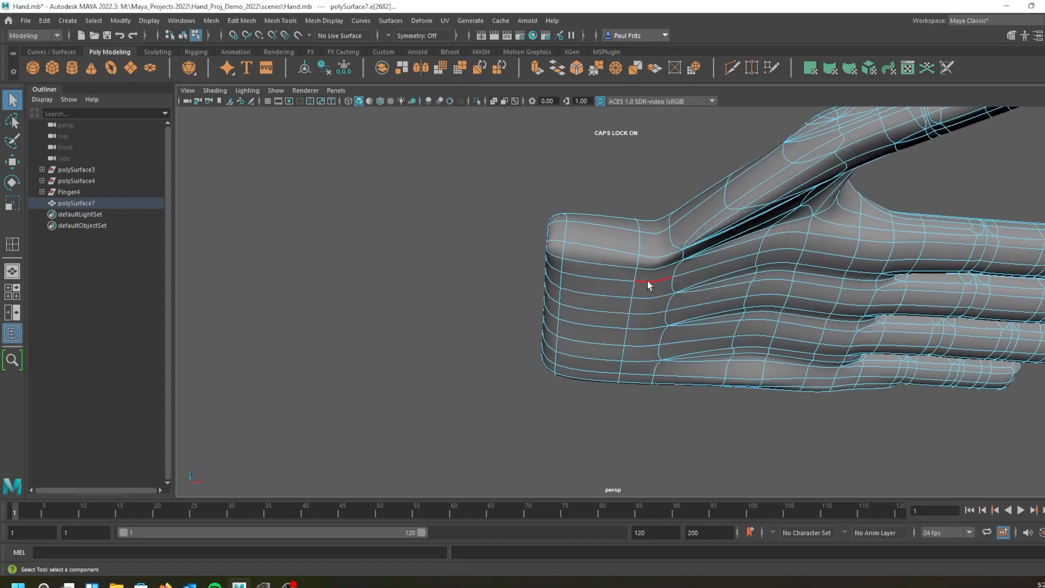
Move the new edge loop slightly along X, away from the palm toward the wrist end.
key(1)
alt+drag(651, 301, 622, 280)
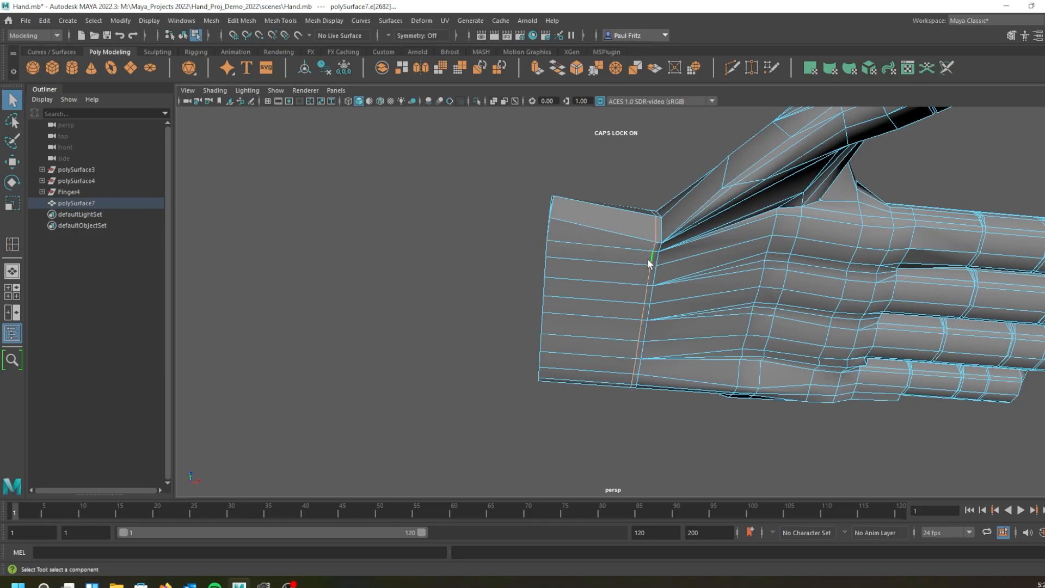
key(w)
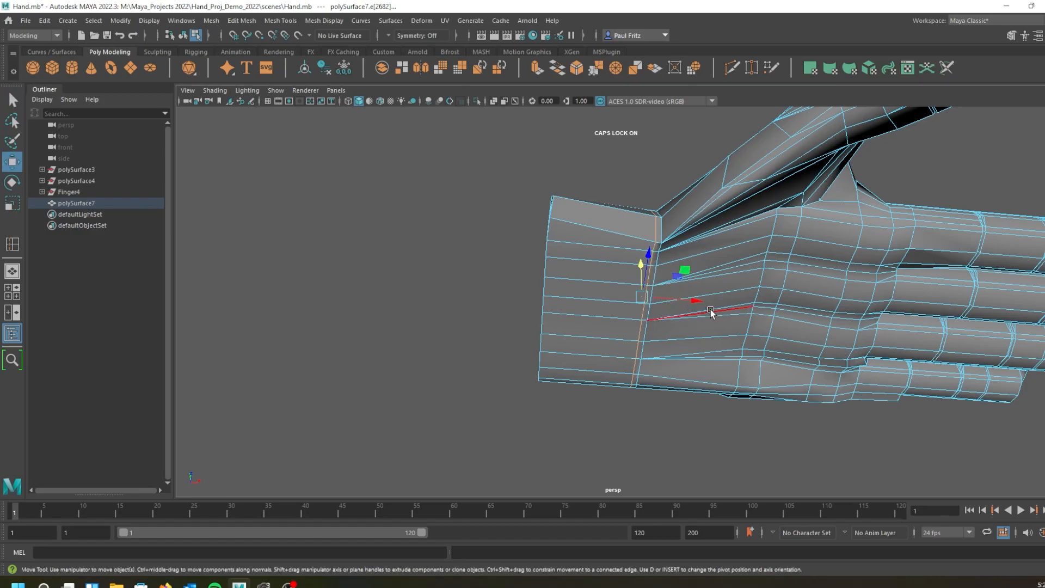
drag(693, 299, 687, 300)
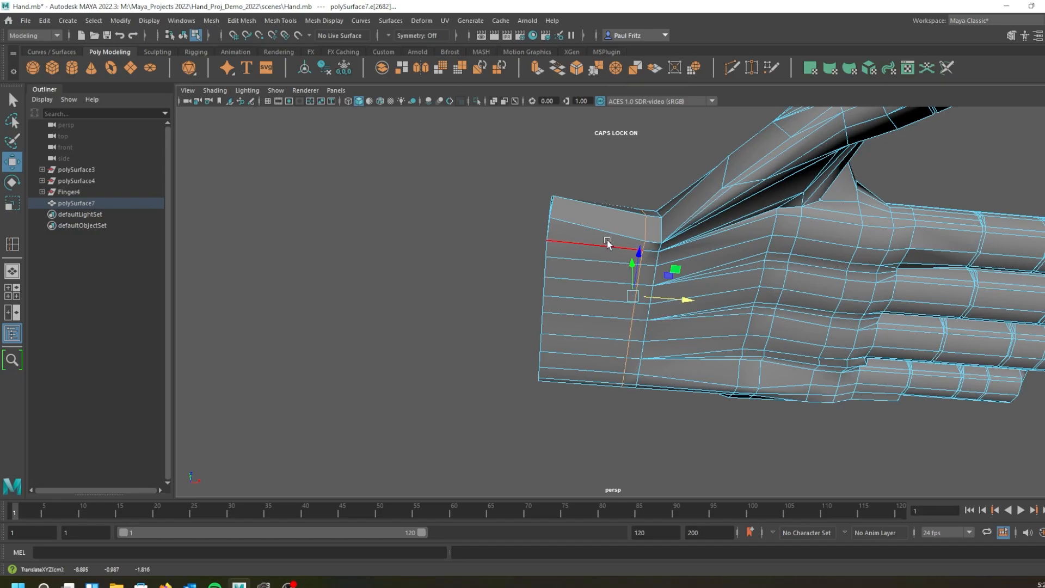
alt+drag(570, 259, 564, 277)
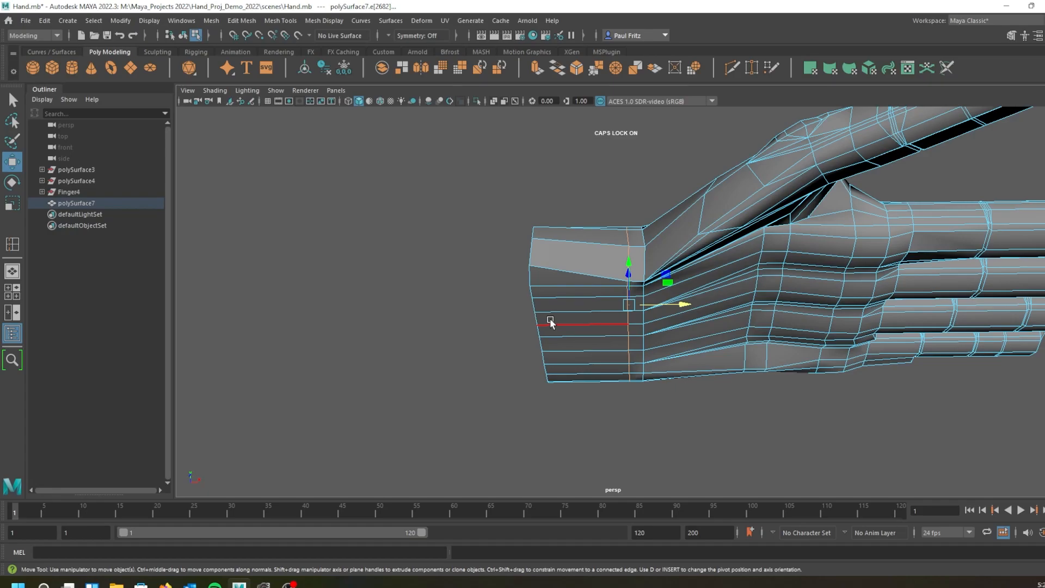
alt+drag(570, 309, 573, 322)
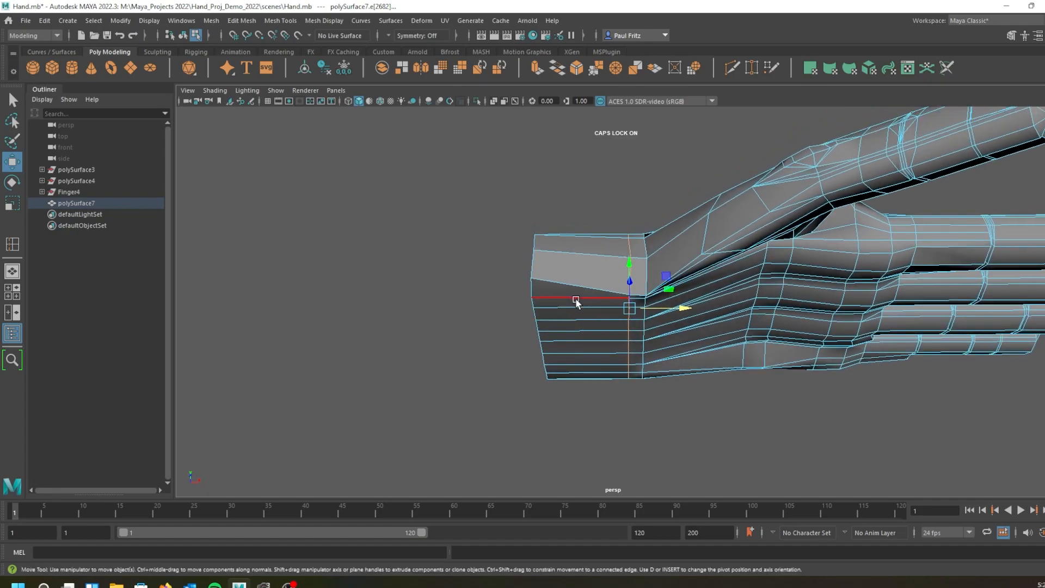
Insert a second edge loop around the wrist extrusion, between the first loop and the open wrist end.
right_drag(582, 273, 632, 257)
shift+right_click(568, 265)
shift+right_drag(568, 264, 527, 281)
drag(594, 292, 605, 290)
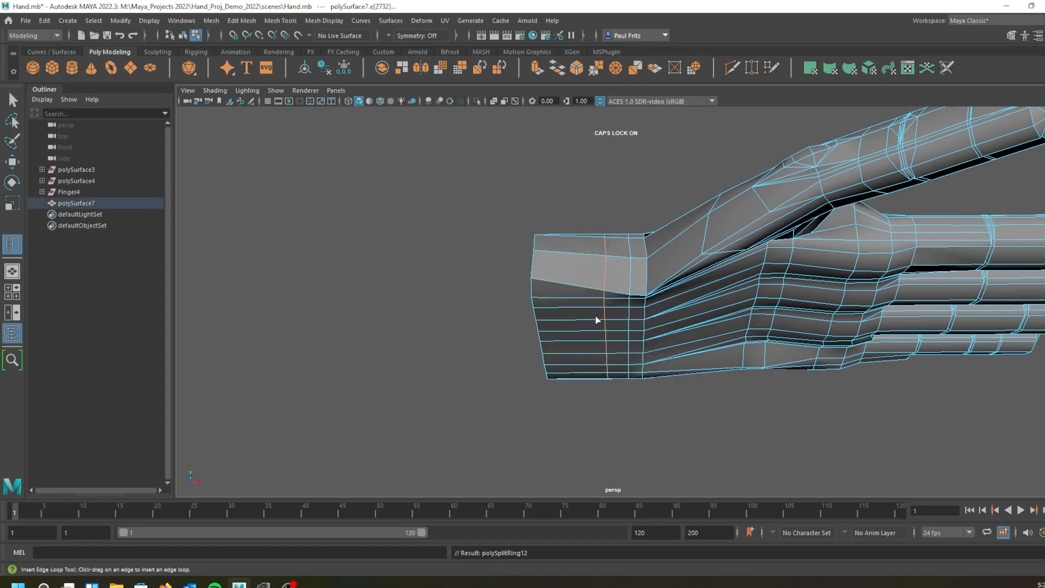
click(595, 298)
right_drag(594, 313, 592, 263)
key(q)
mouse_move(627, 319)
alt+mouse_down()
mouse_move(607, 327)
mouse_move(611, 306)
alt+mouse_up()
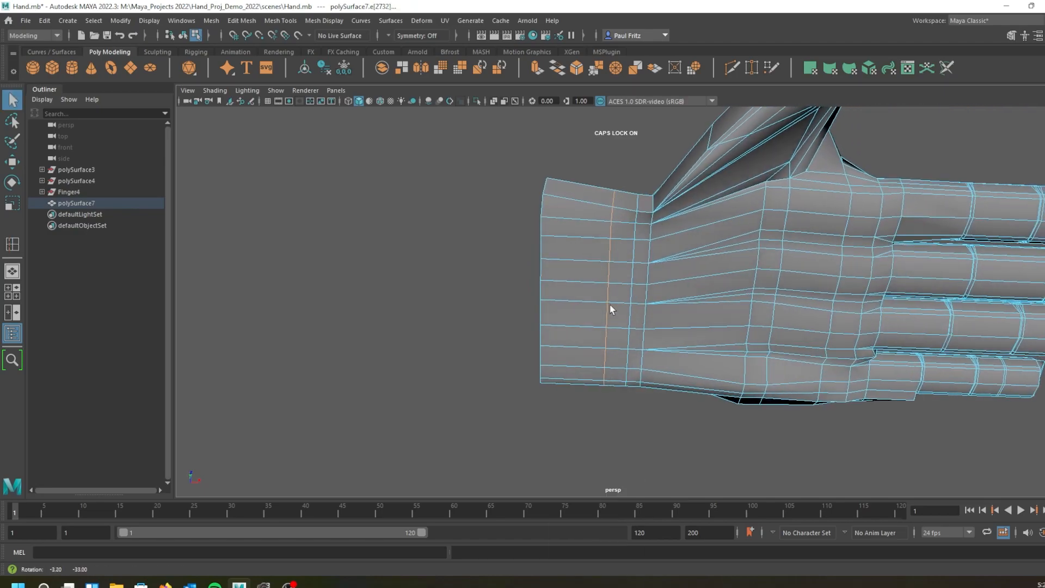
Shift the central underside edges of the two loops at the wrist-palm junction along X toward the wrist end.
right_drag(625, 305, 594, 285)
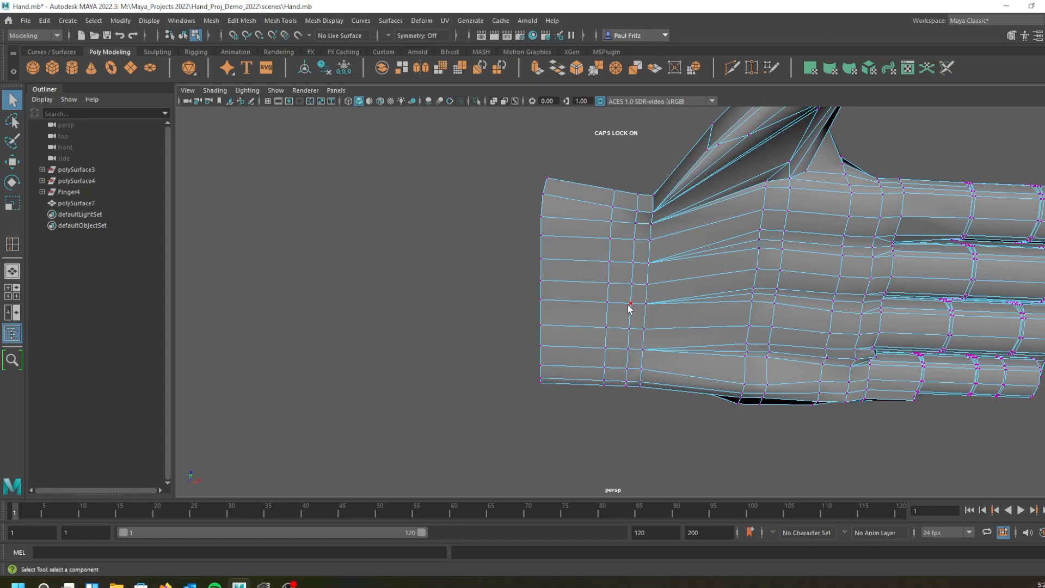
right_drag(631, 304, 630, 256)
click(628, 293)
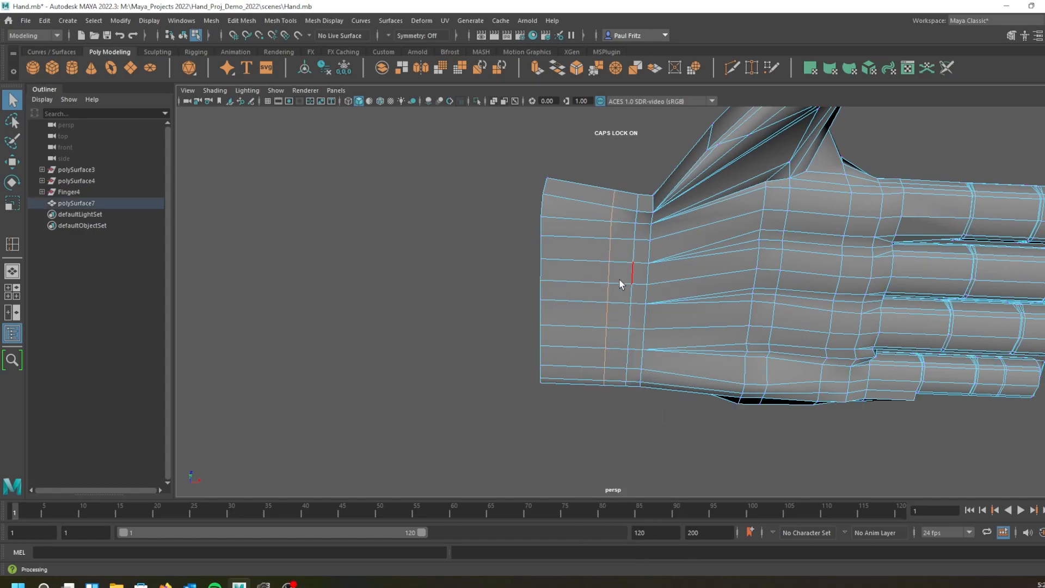
click(630, 293)
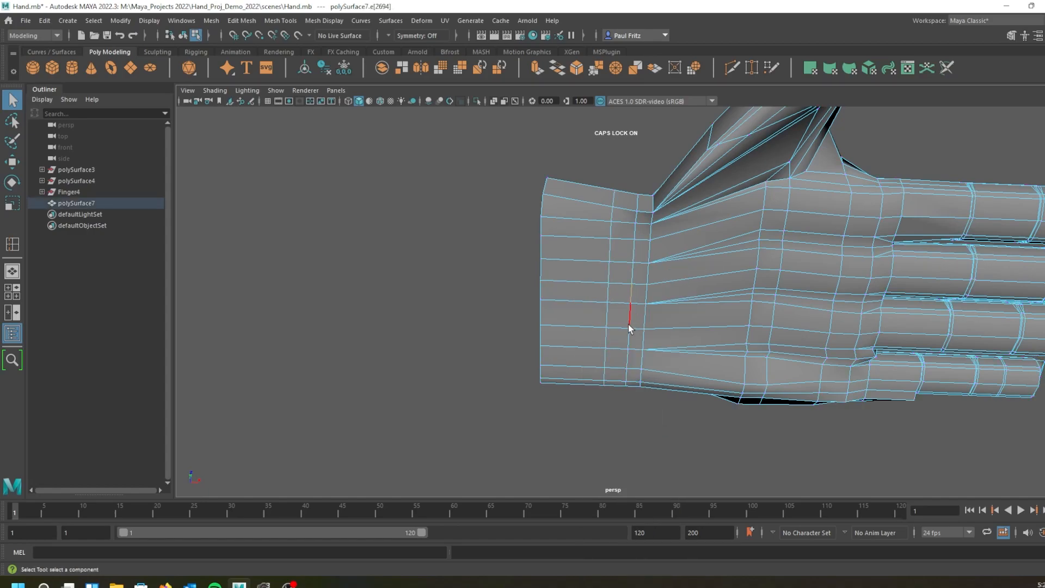
key(w)
drag(687, 296, 679, 297)
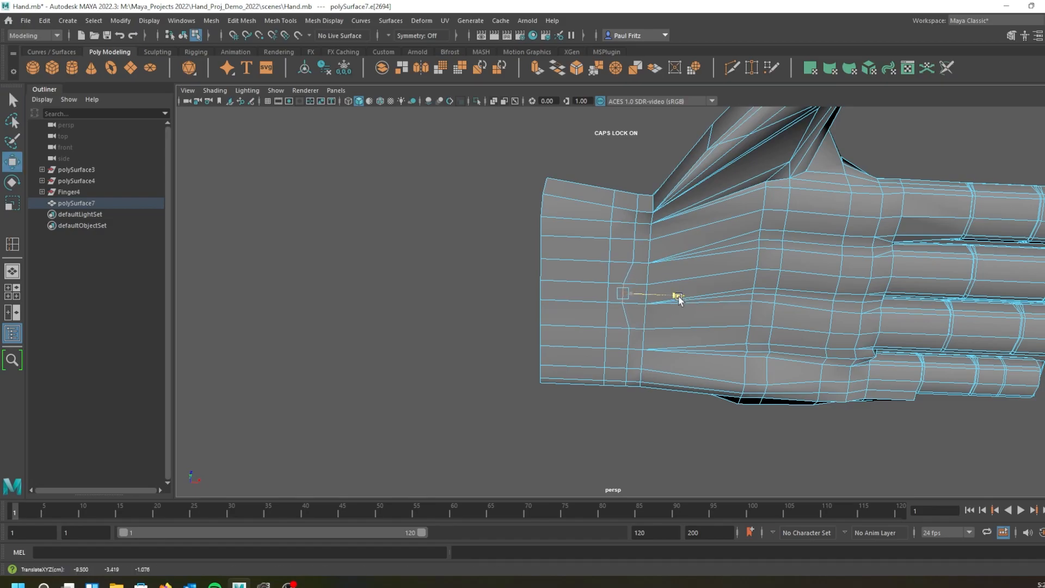
drag(679, 300, 695, 301)
click(678, 301)
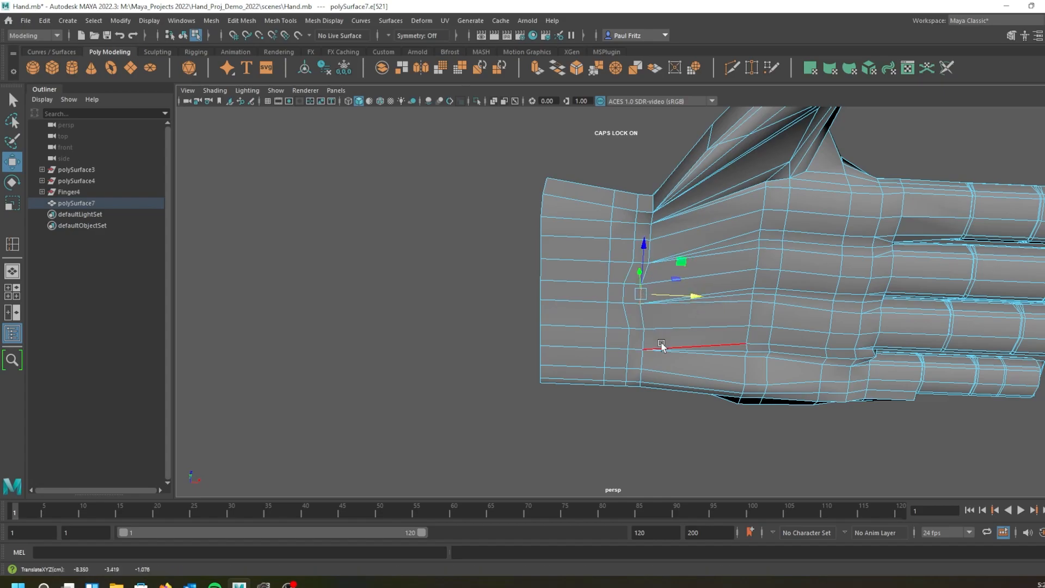
Select the strip of underside faces between the two loops at the wrist-palm junction and move it slightly down along Y.
right_drag(661, 284, 664, 268)
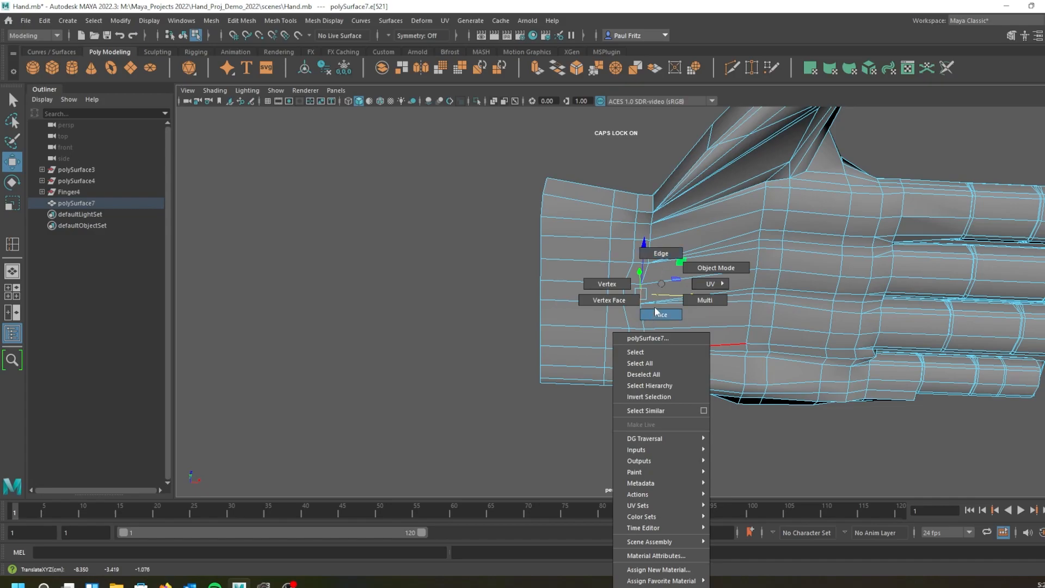
right_drag(655, 305, 654, 309)
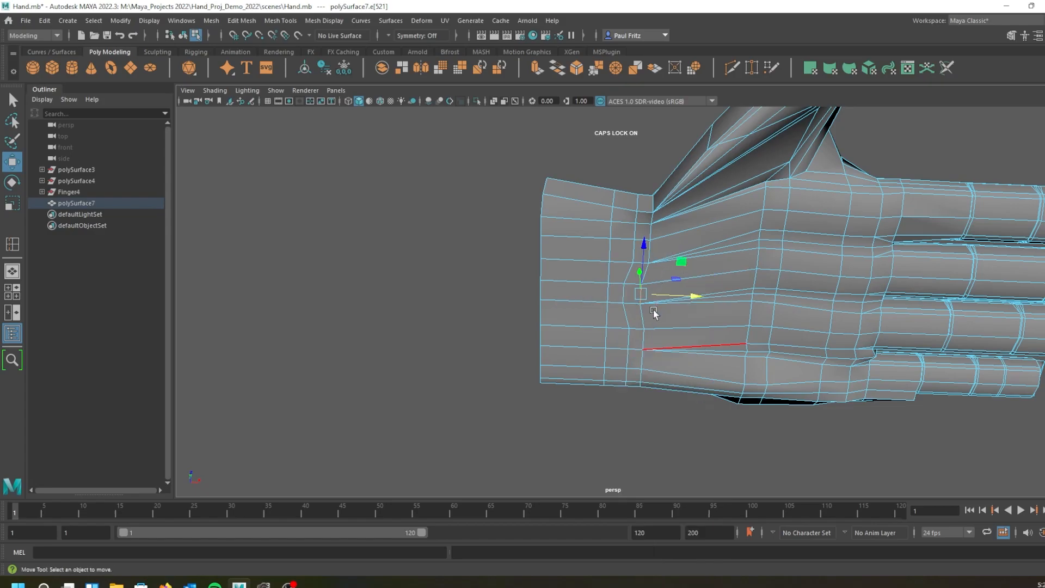
click(644, 236)
mouse_move(642, 252)
shift+mouse_down()
mouse_move(635, 371)
mouse_move(643, 351)
shift+mouse_up()
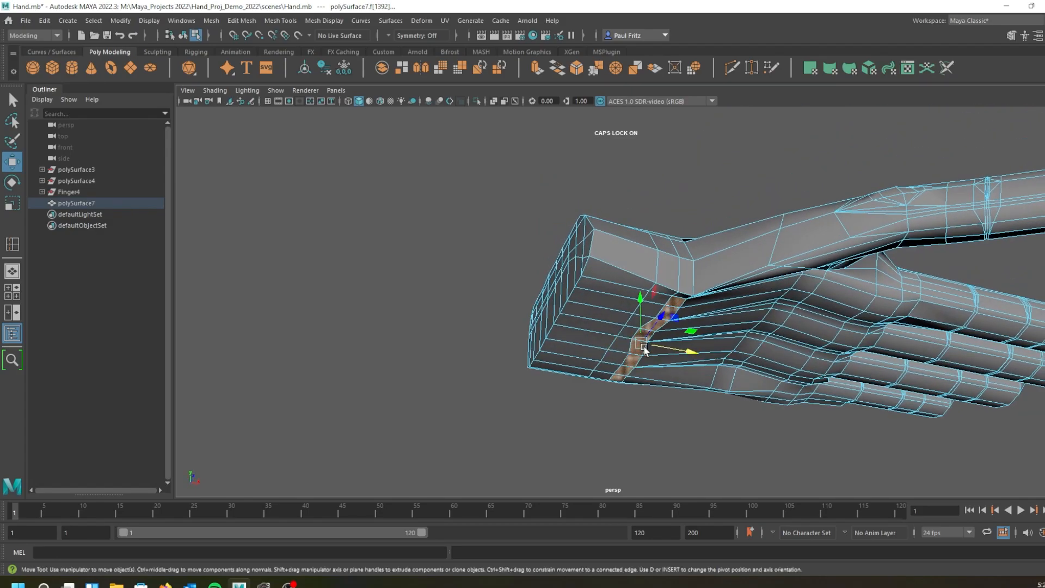
drag(639, 303, 641, 311)
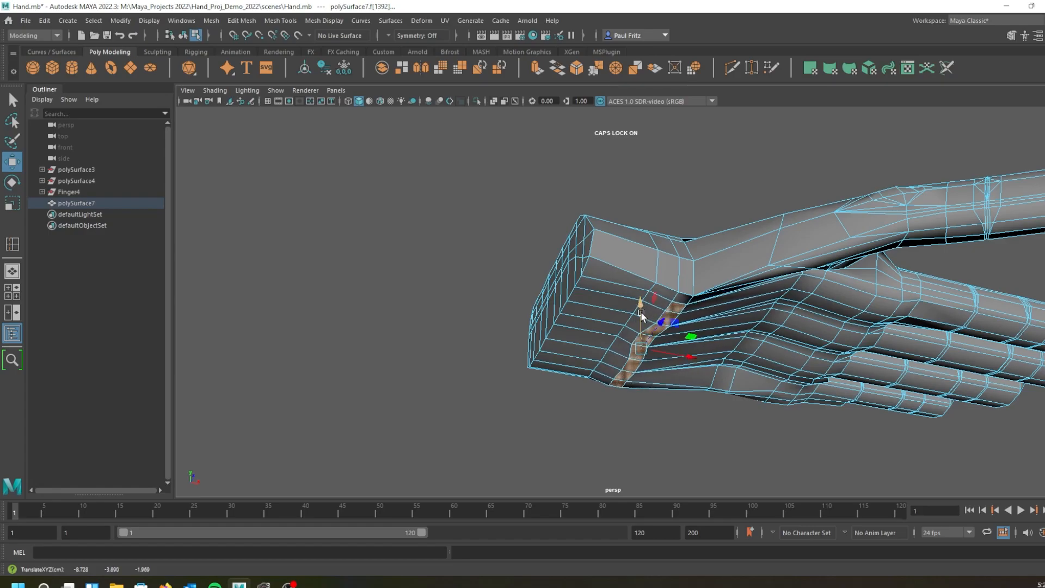
Examine the wrist, palm and thumb of the hand from all sides in both smooth preview and unsmoothed display.
alt+drag(635, 330, 700, 285)
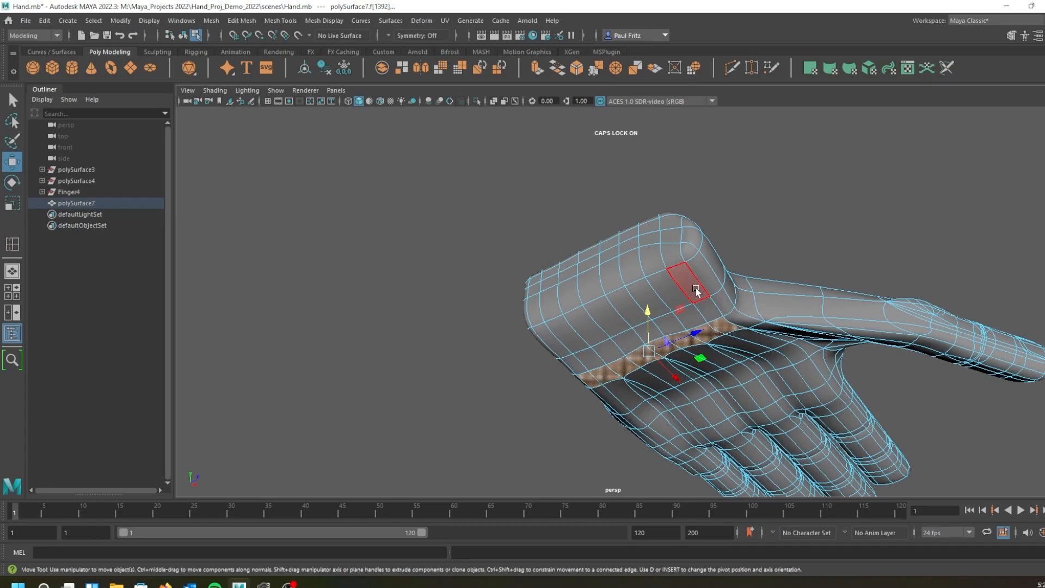
alt+drag(666, 286, 590, 327)
click(592, 331)
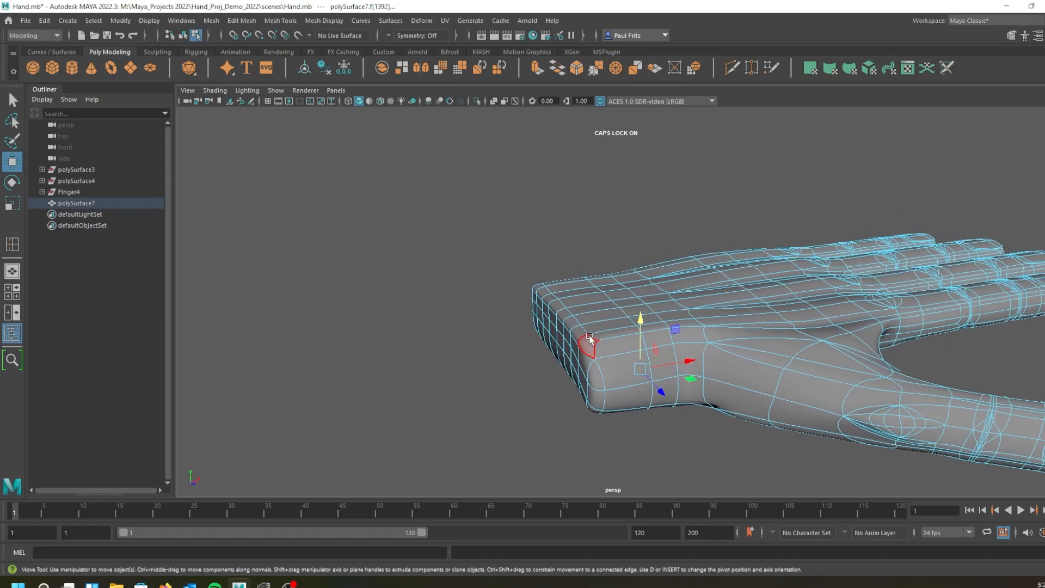
alt+drag(591, 341, 644, 344)
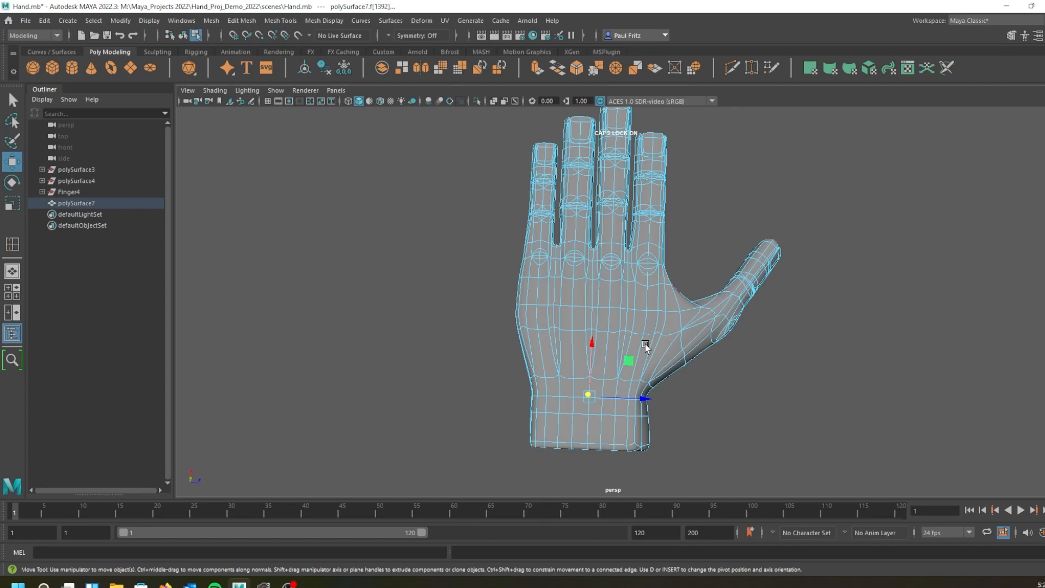
alt+drag(687, 395, 622, 390)
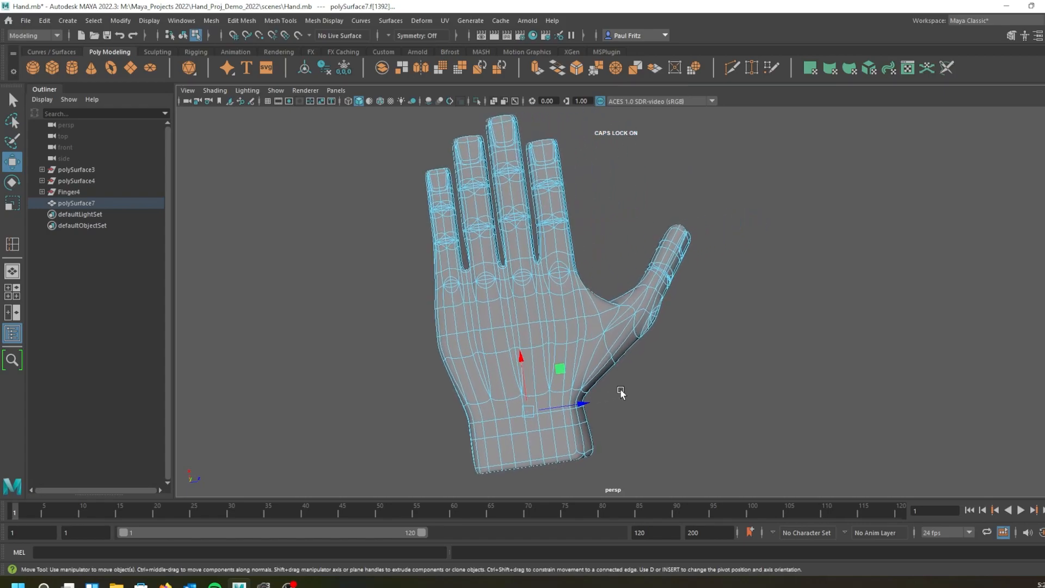
alt+drag(506, 265, 519, 299)
alt+drag(569, 348, 576, 256)
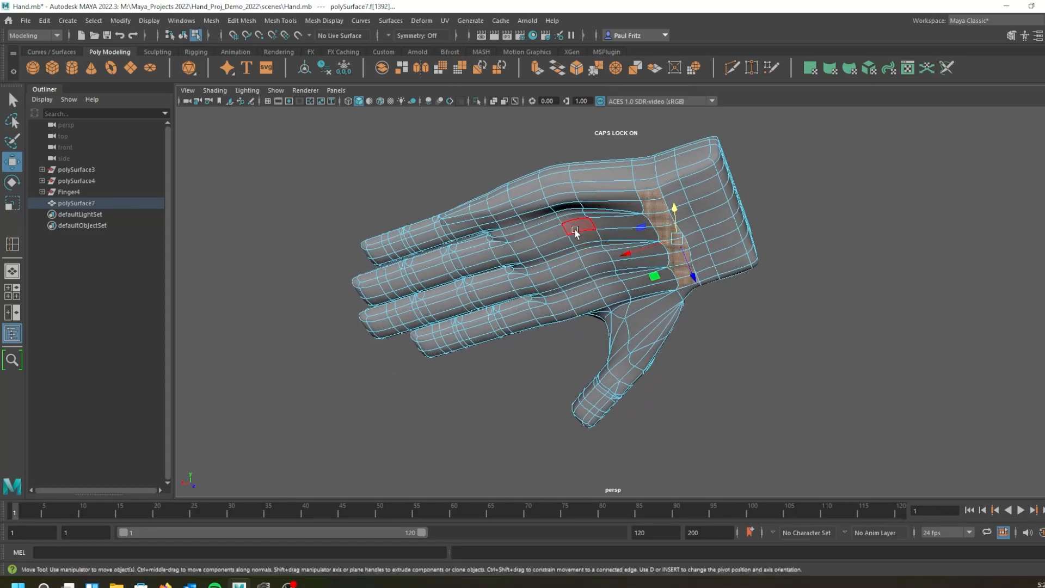
alt+drag(533, 220, 531, 309)
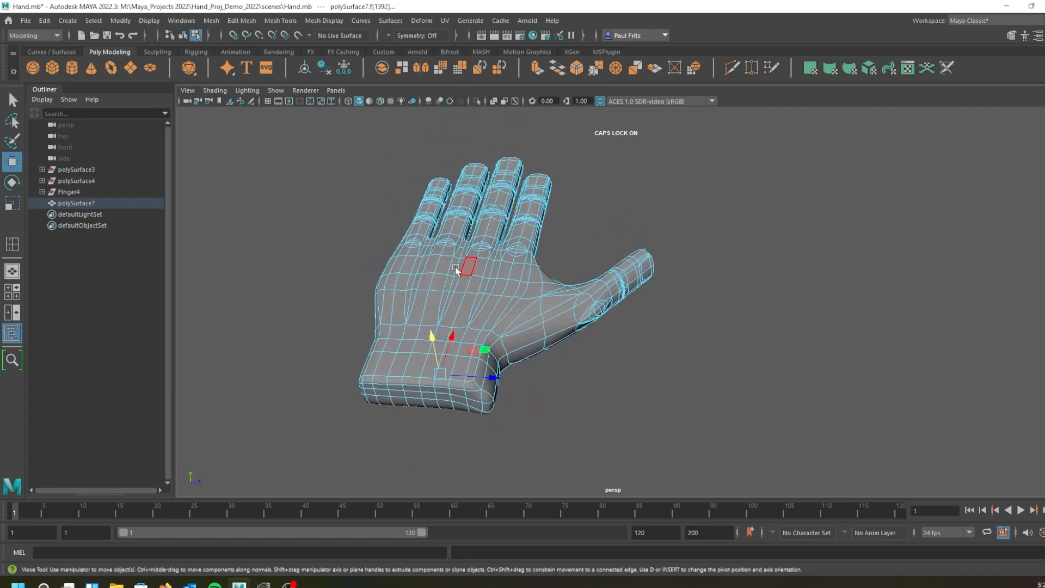
alt+drag(449, 284, 460, 269)
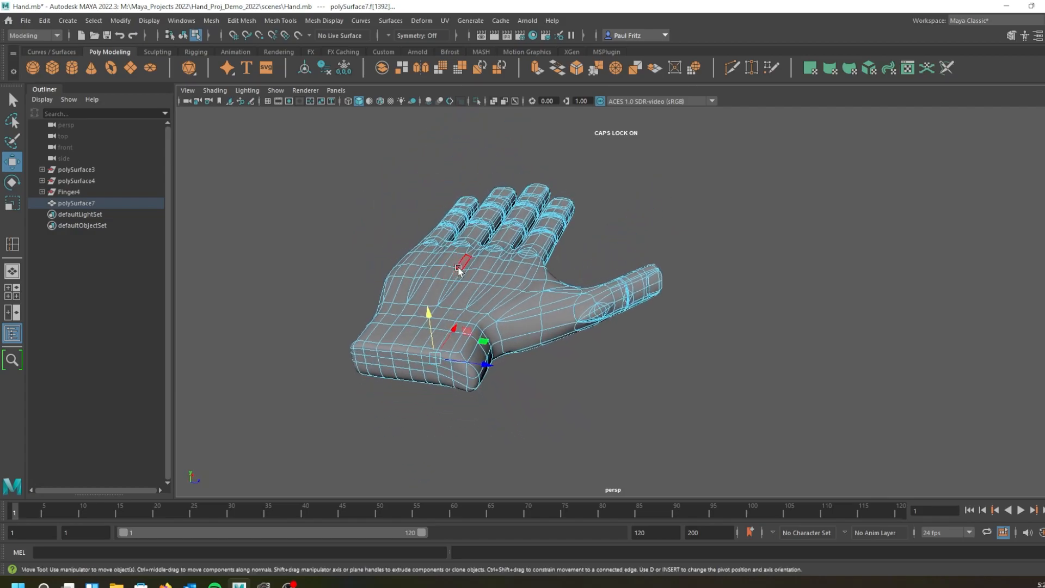
alt+middle_drag(481, 277, 497, 312)
alt+drag(497, 312, 502, 281)
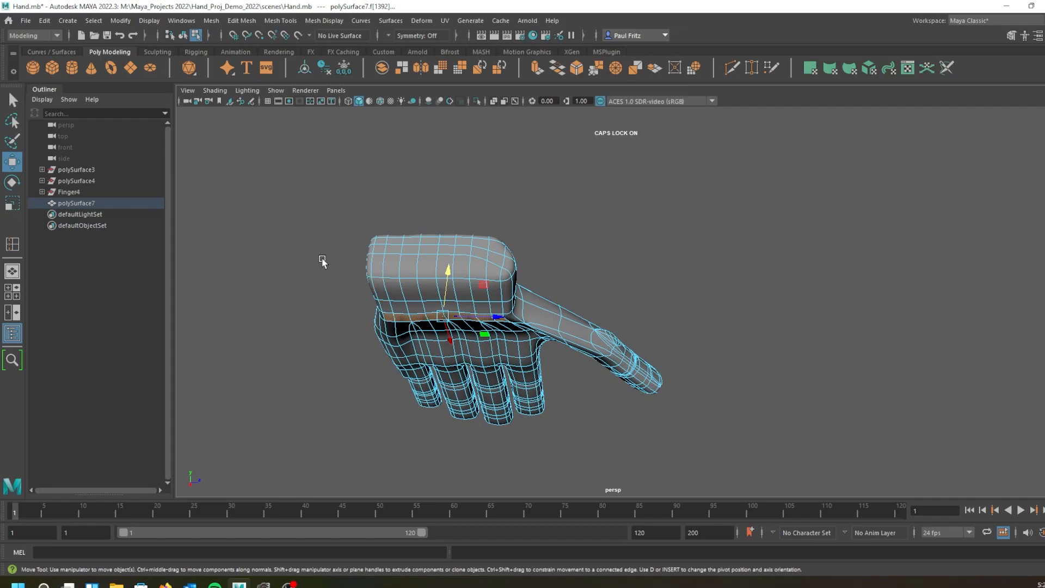
key(1)
alt+drag(353, 259, 350, 290)
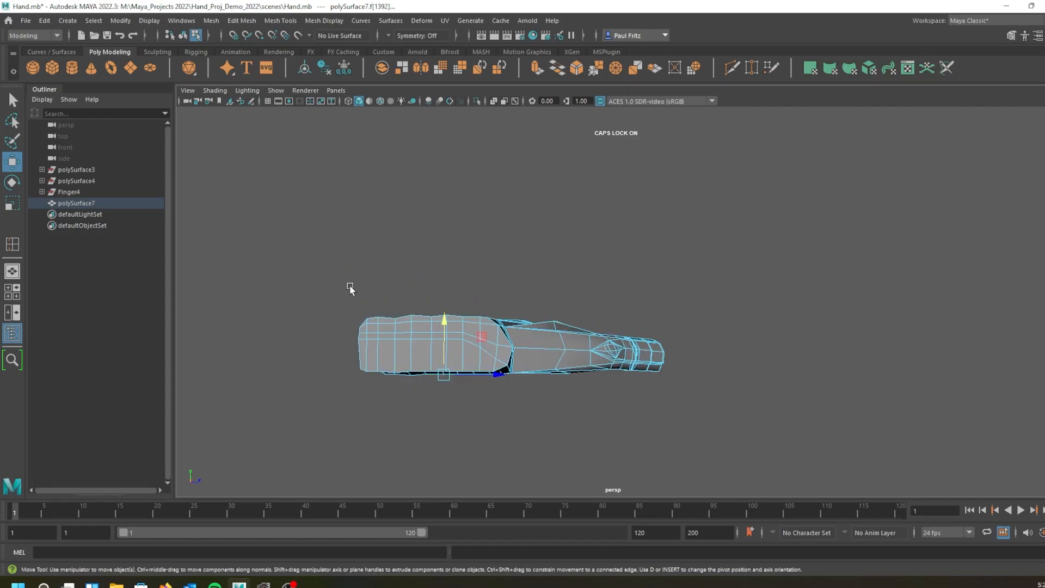
alt+drag(369, 353, 427, 297)
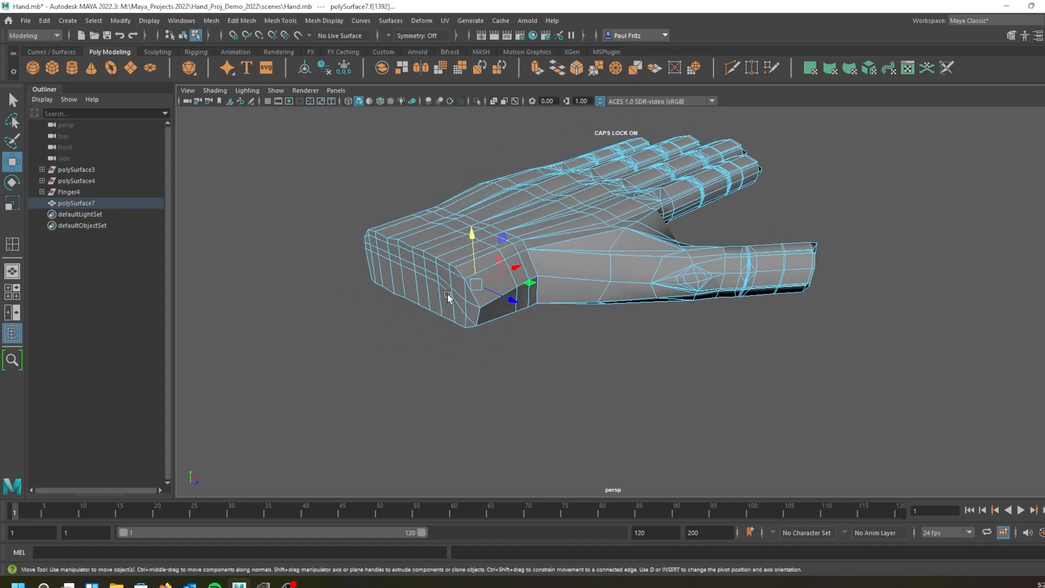
alt+middle_drag(447, 295, 473, 358)
alt+drag(473, 357, 409, 348)
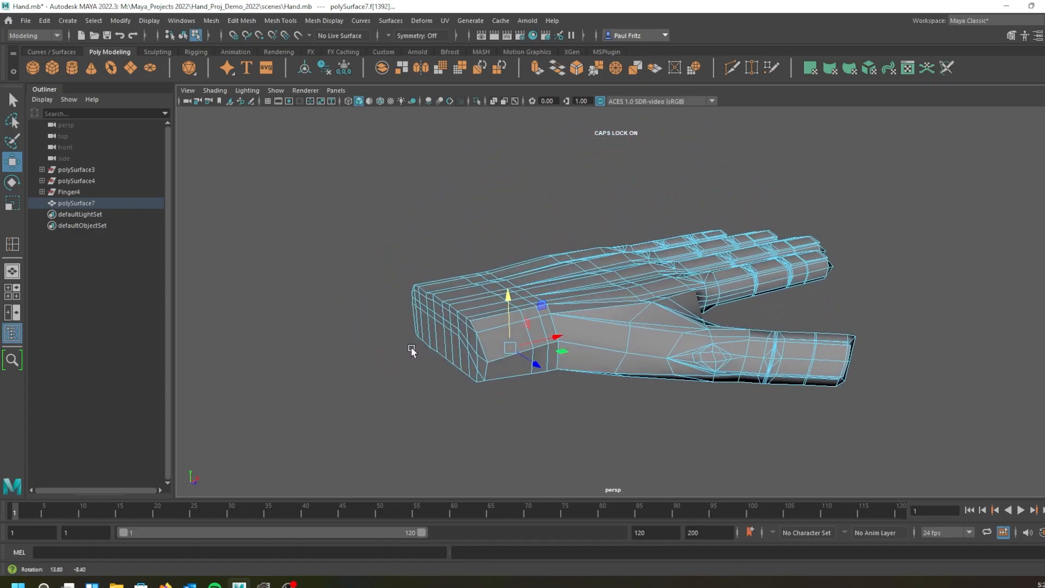
Select the edge loop at the wrist-palm junction in edge mode and scale it slightly in the YZ plane.
right_drag(486, 293, 485, 254)
click(487, 290)
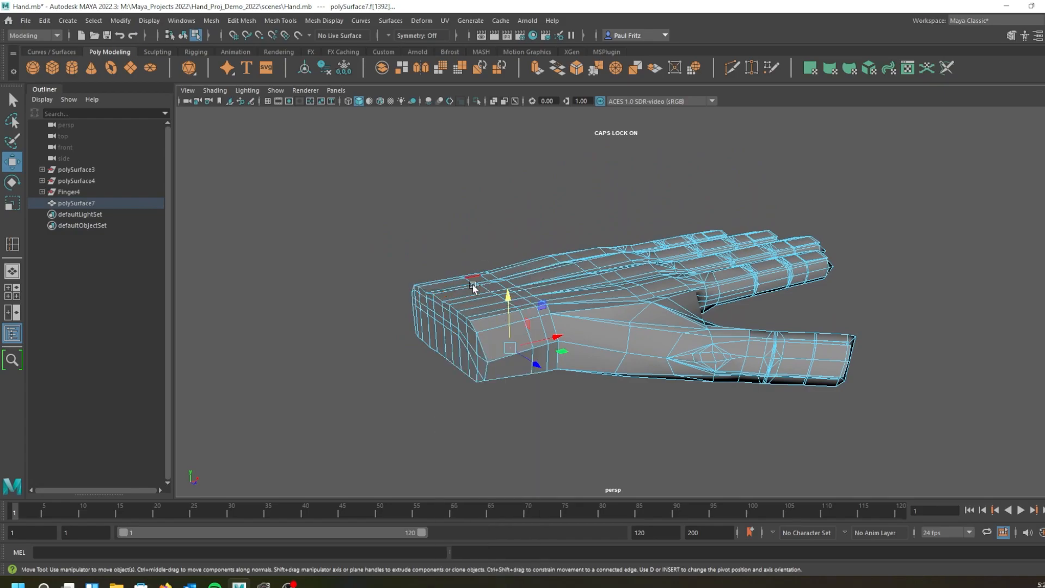
click(487, 290)
alt+drag(486, 290, 494, 318)
key(r)
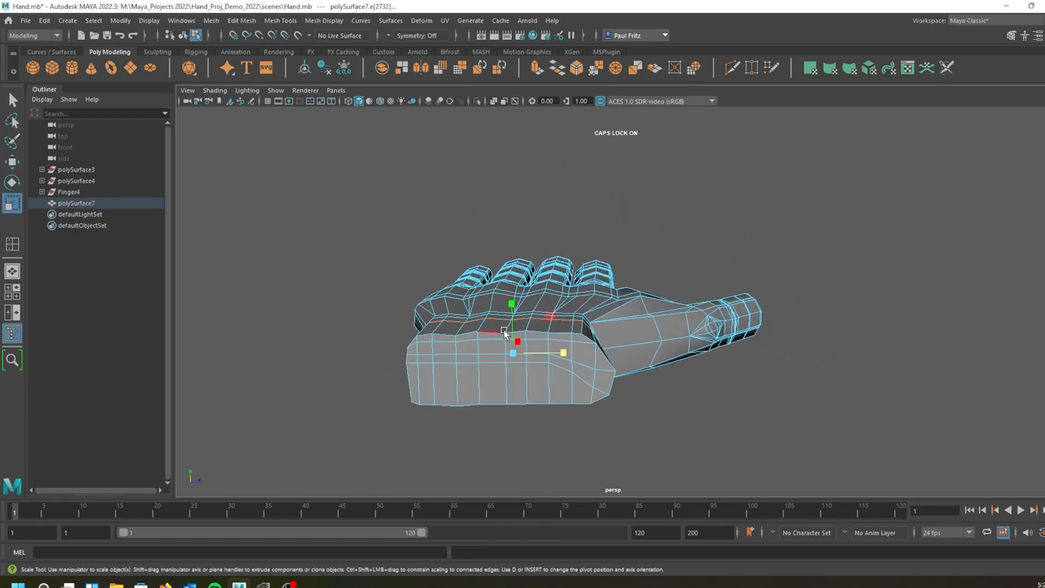
click(550, 317)
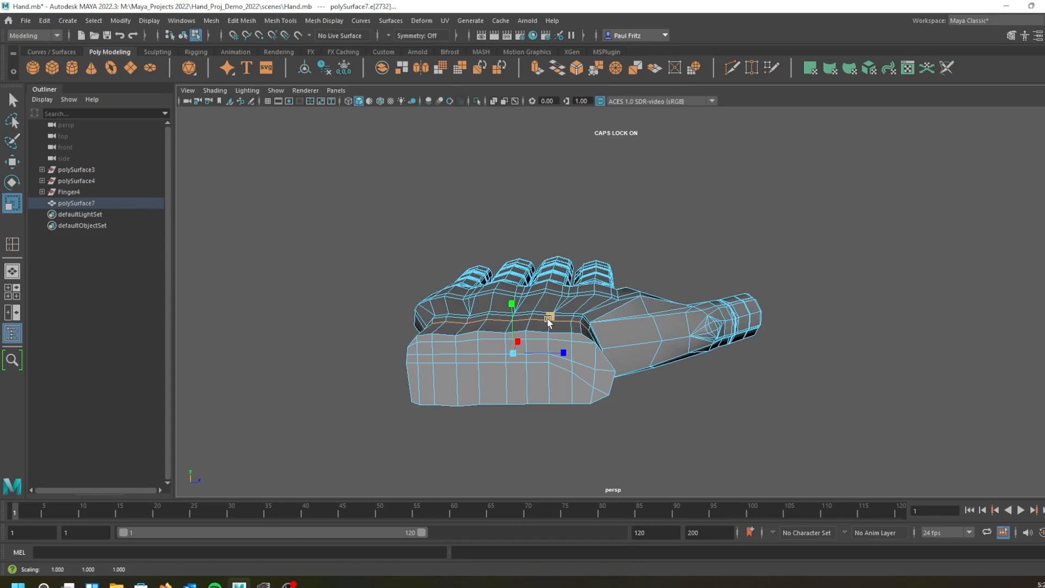
alt+drag(546, 413, 517, 362)
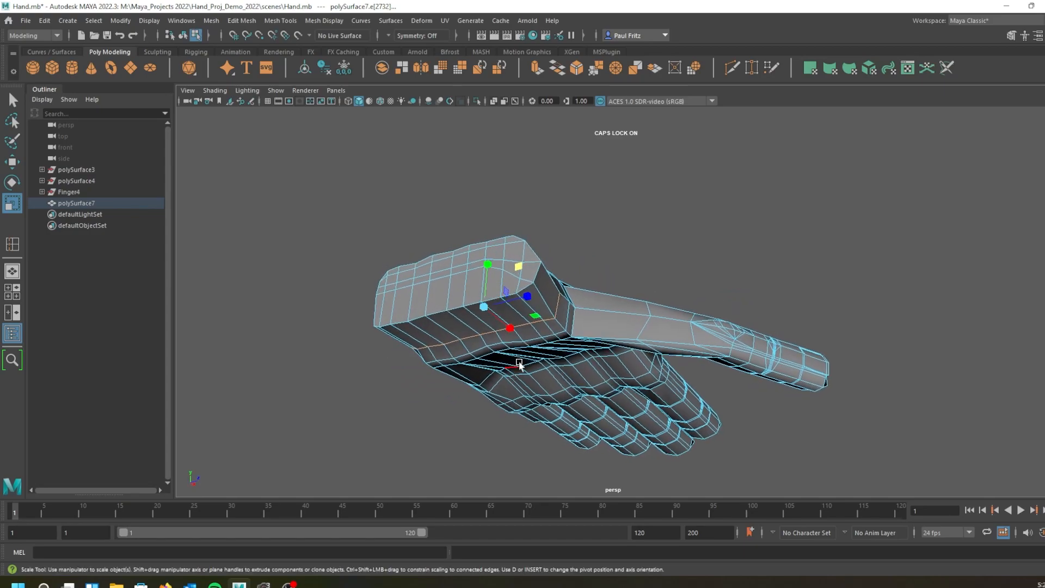
Select the wrist loop's side edges on both the thumb and little-finger sides and scale them along Z.
click(556, 305)
alt+drag(524, 288, 513, 310)
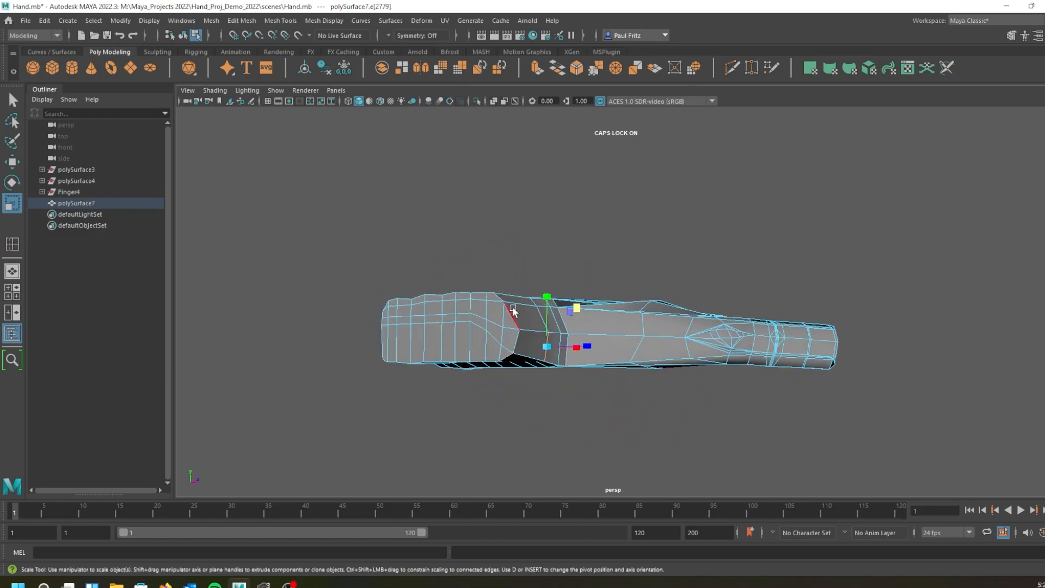
key(q)
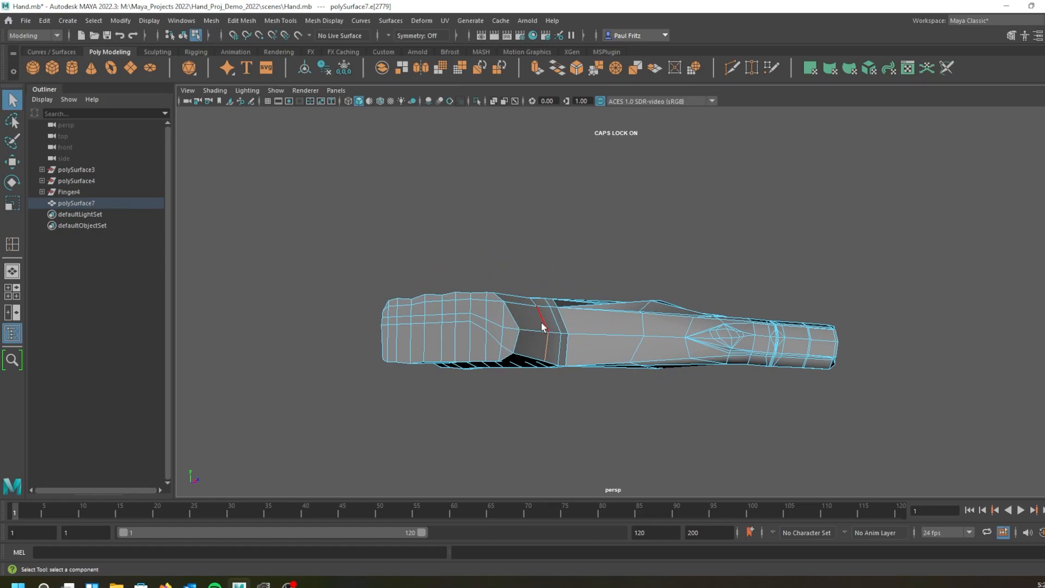
shift+click(544, 325)
alt+drag(450, 311, 491, 325)
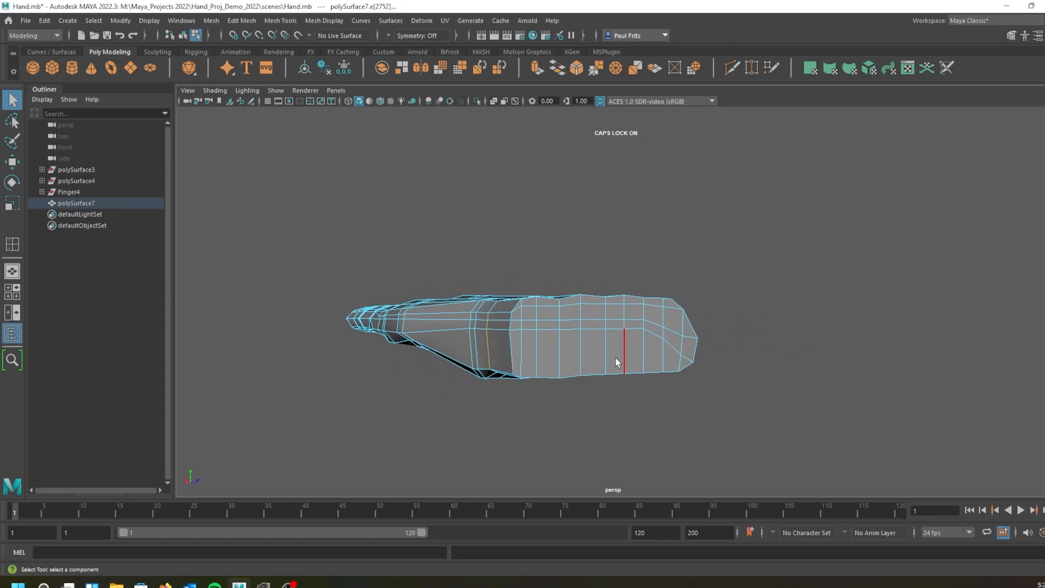
key(r)
click(621, 340)
Examine the palm, thumb base and wrist topology in smooth preview and unsmoothed display.
alt+drag(498, 371, 650, 285)
scroll(632, 275, down, 5)
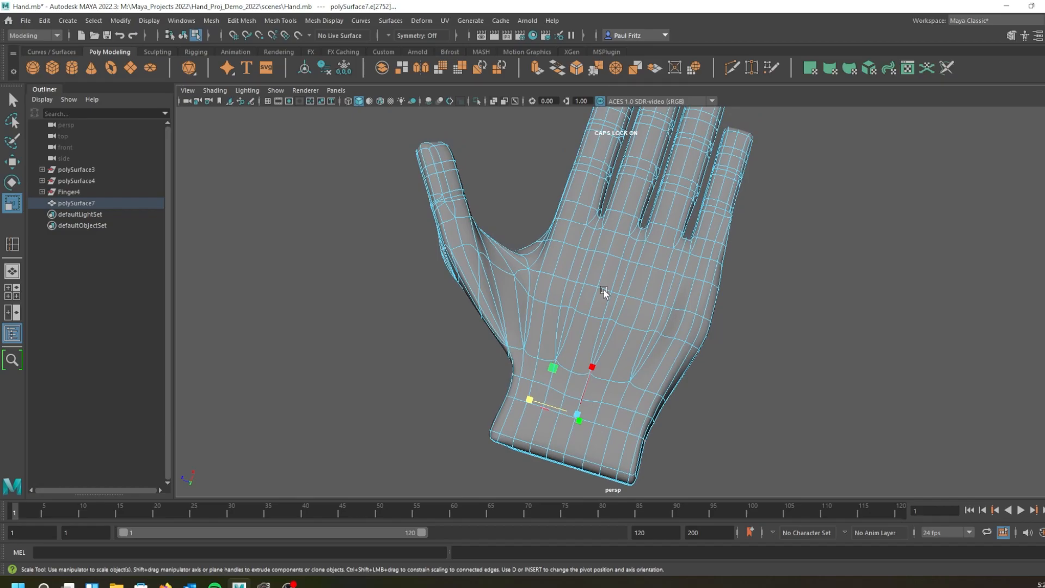
key(1)
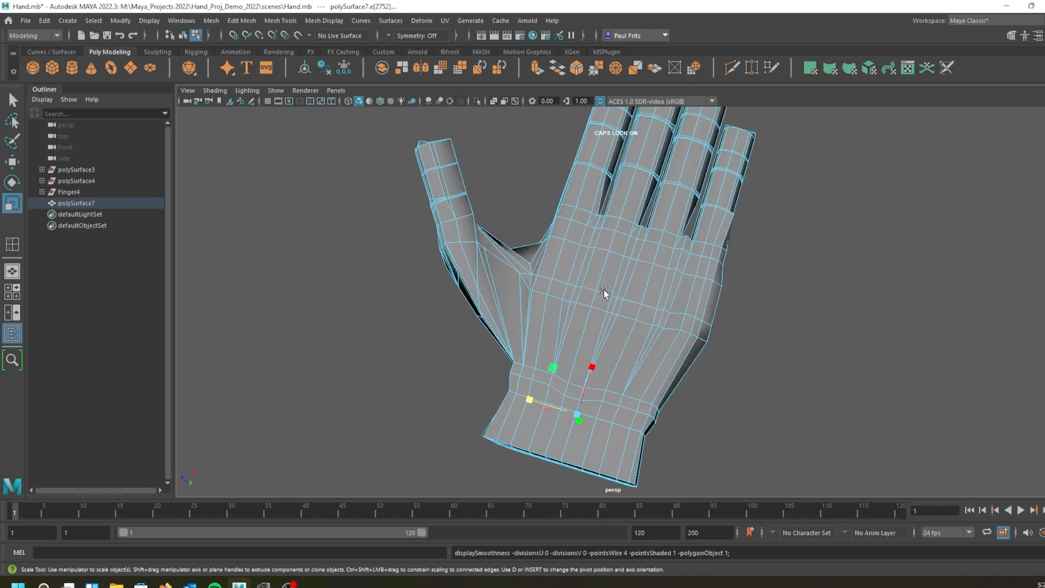
alt+drag(623, 303, 603, 281)
alt+drag(531, 272, 567, 294)
scroll(577, 289, up, 5)
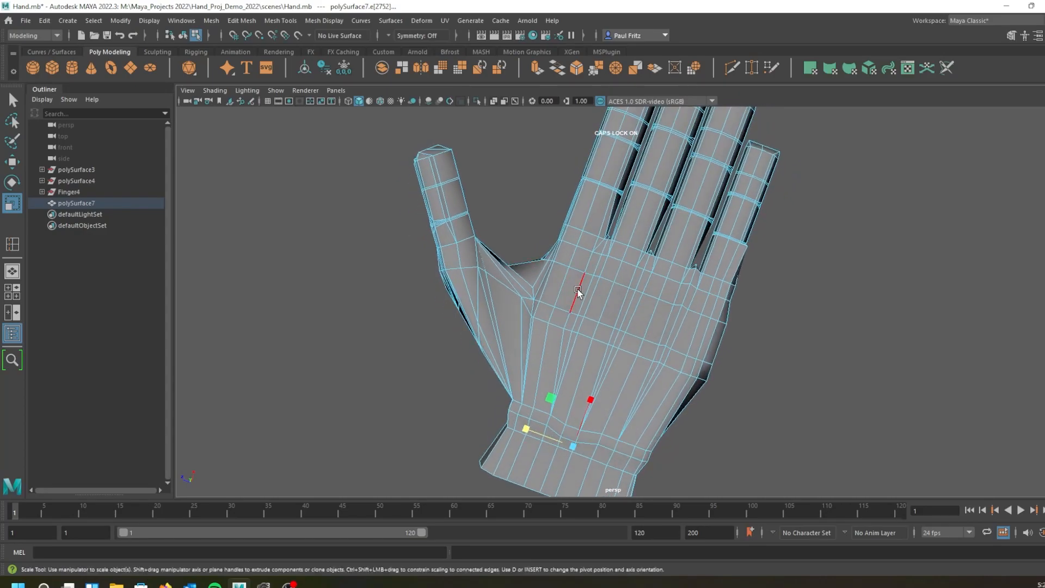
scroll(578, 289, down, 5)
Nudge a central palm-side edge at the wrist-palm junction slightly down along Y and select another central edge of the junction.
alt+drag(579, 289, 644, 239)
scroll(629, 278, up, 3)
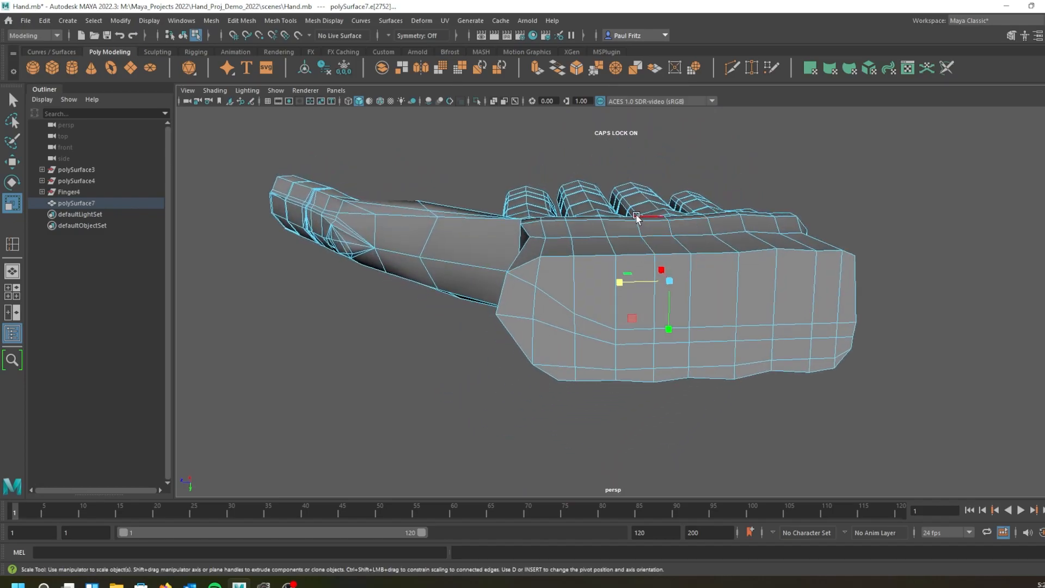
click(636, 219)
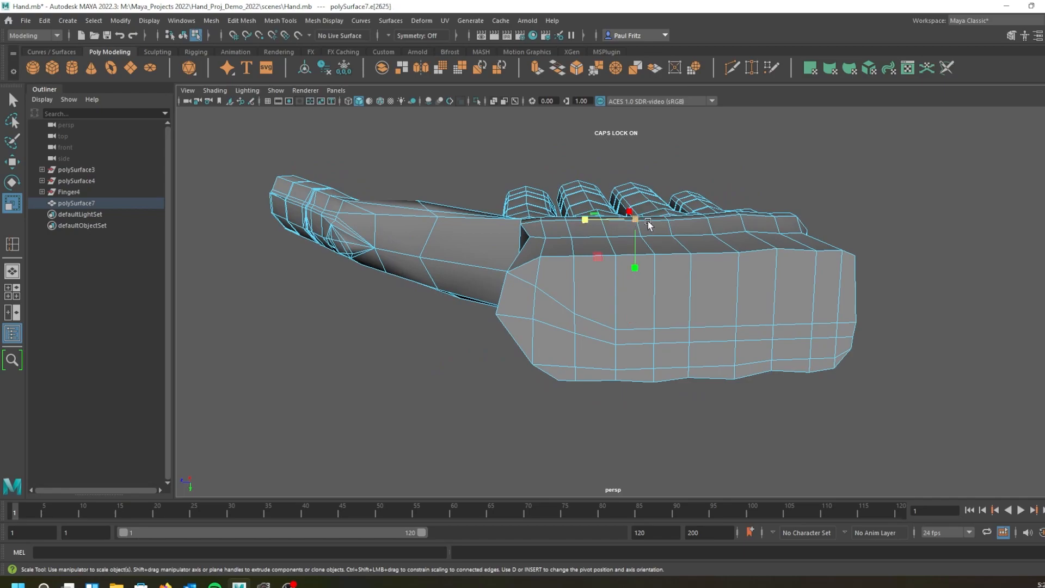
key(w)
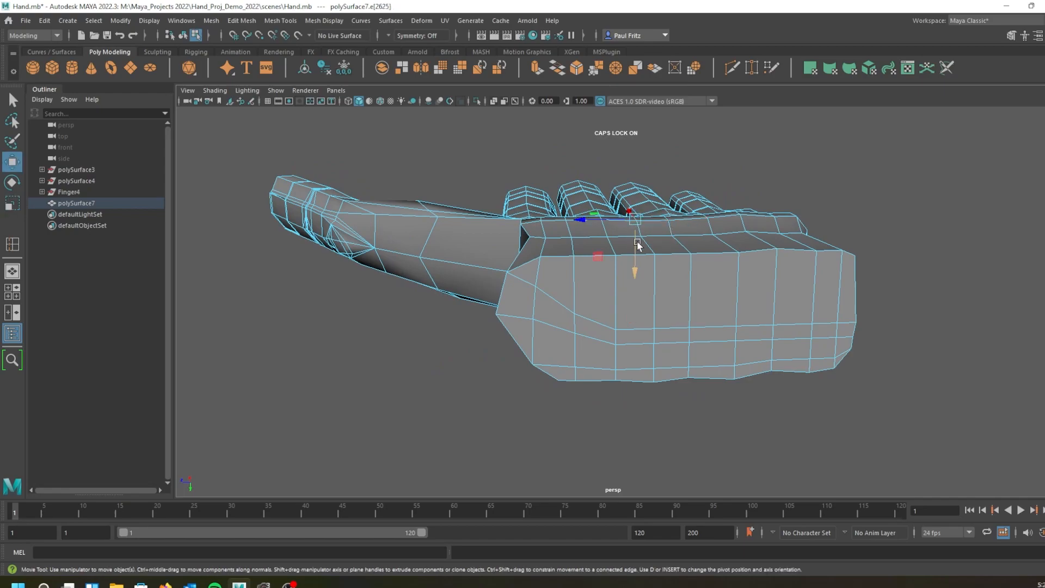
drag(634, 254, 634, 249)
alt+drag(702, 274, 553, 277)
click(553, 256)
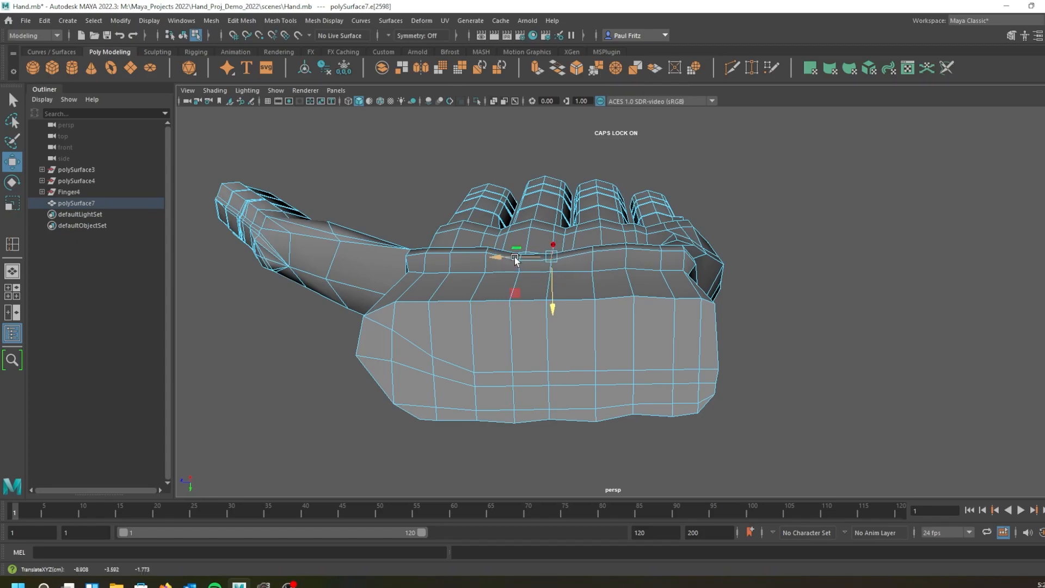
Examine the whole hand from the palm side in smooth preview, ending with the Select tool active.
key(3)
alt+drag(537, 272, 632, 330)
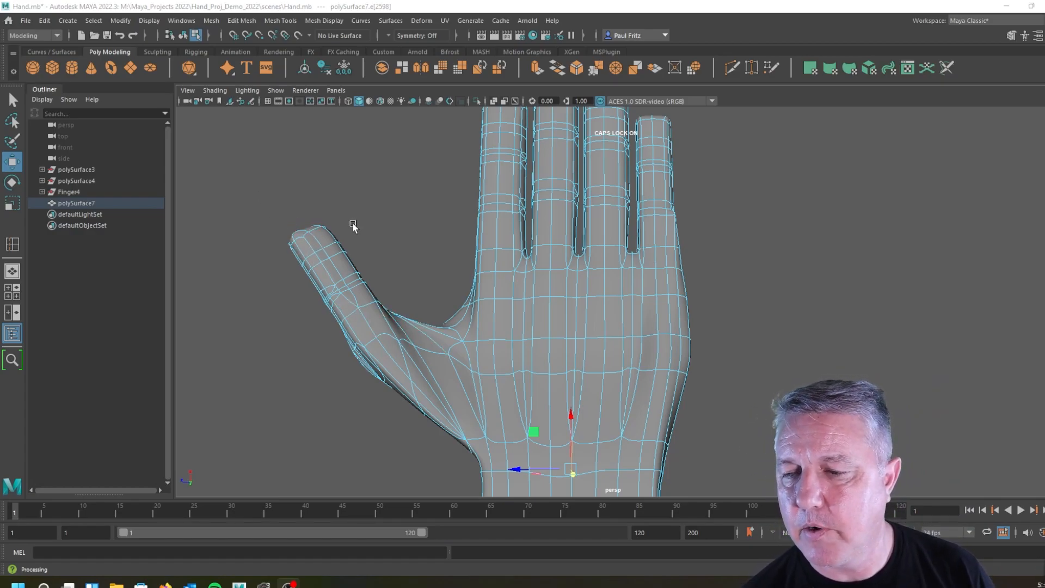
alt+drag(303, 266, 309, 266)
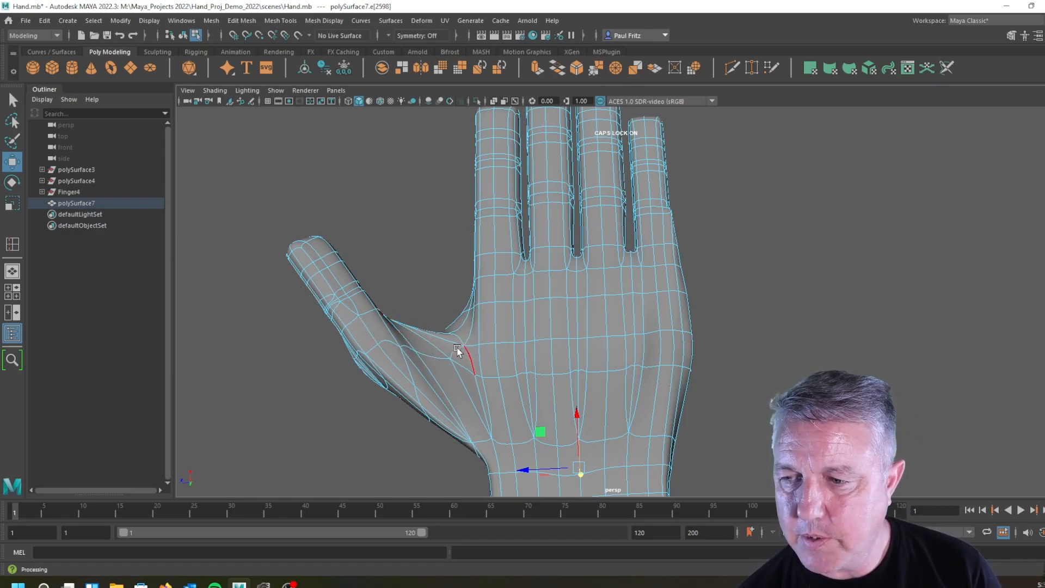
scroll(420, 327, down, 3)
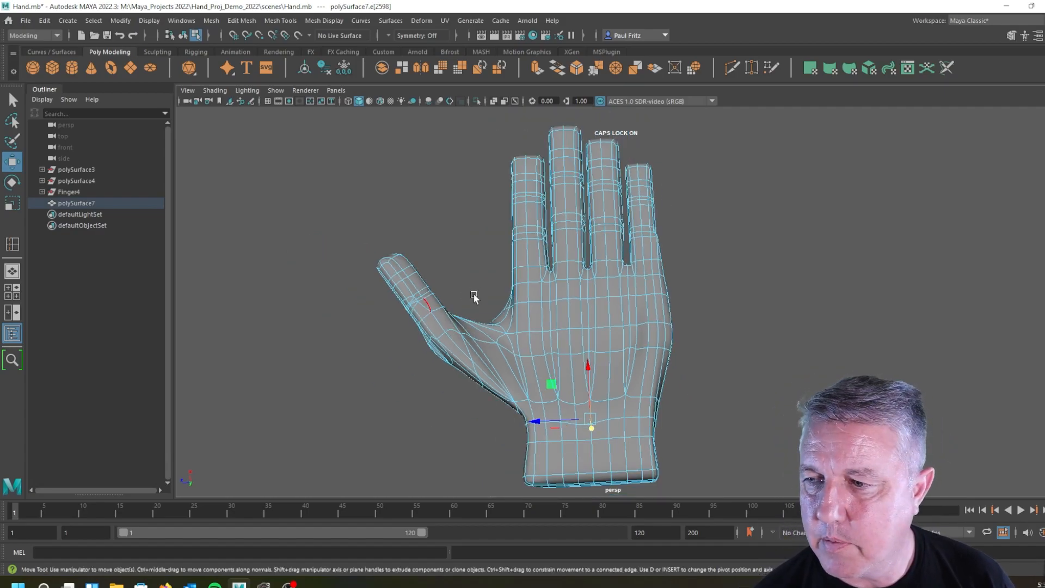
alt+middle_drag(473, 288, 465, 276)
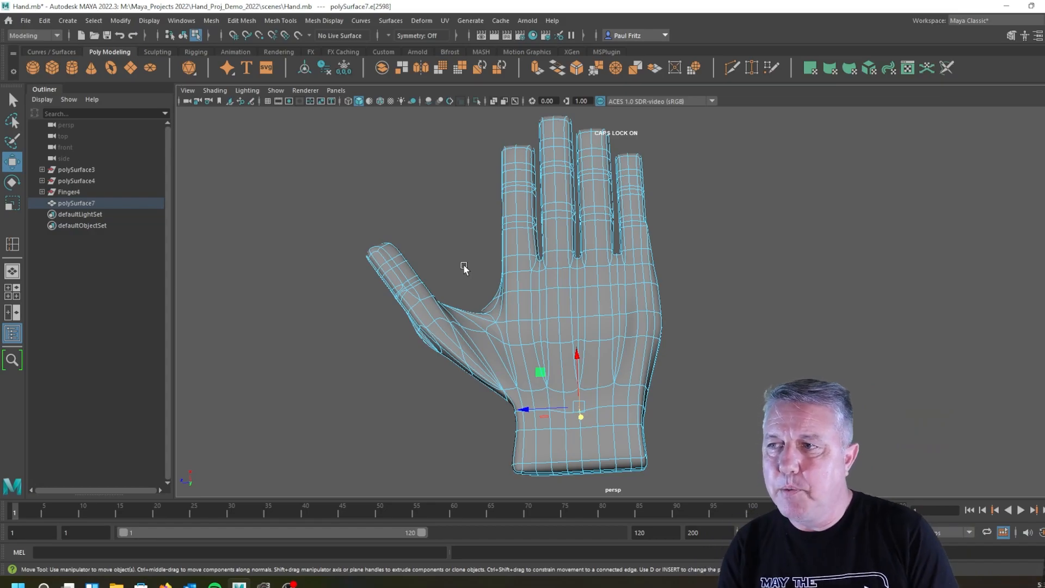
key(Caps_Lock)
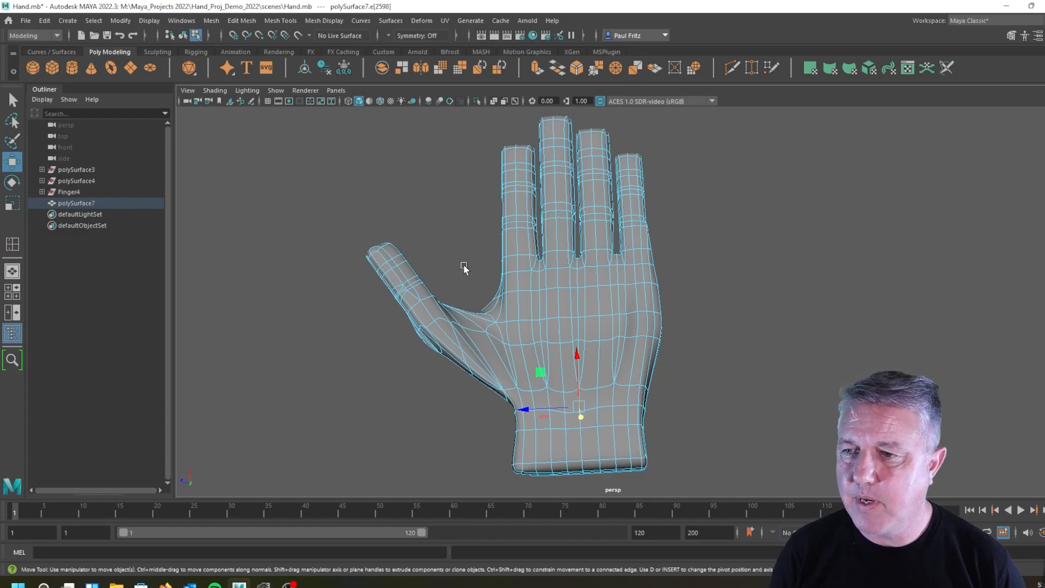
key(q)
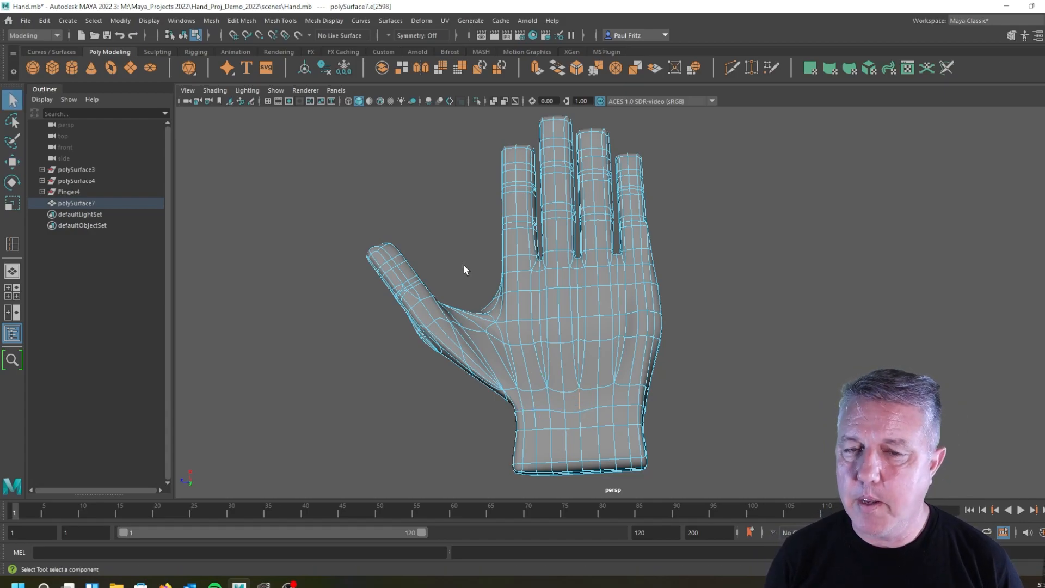